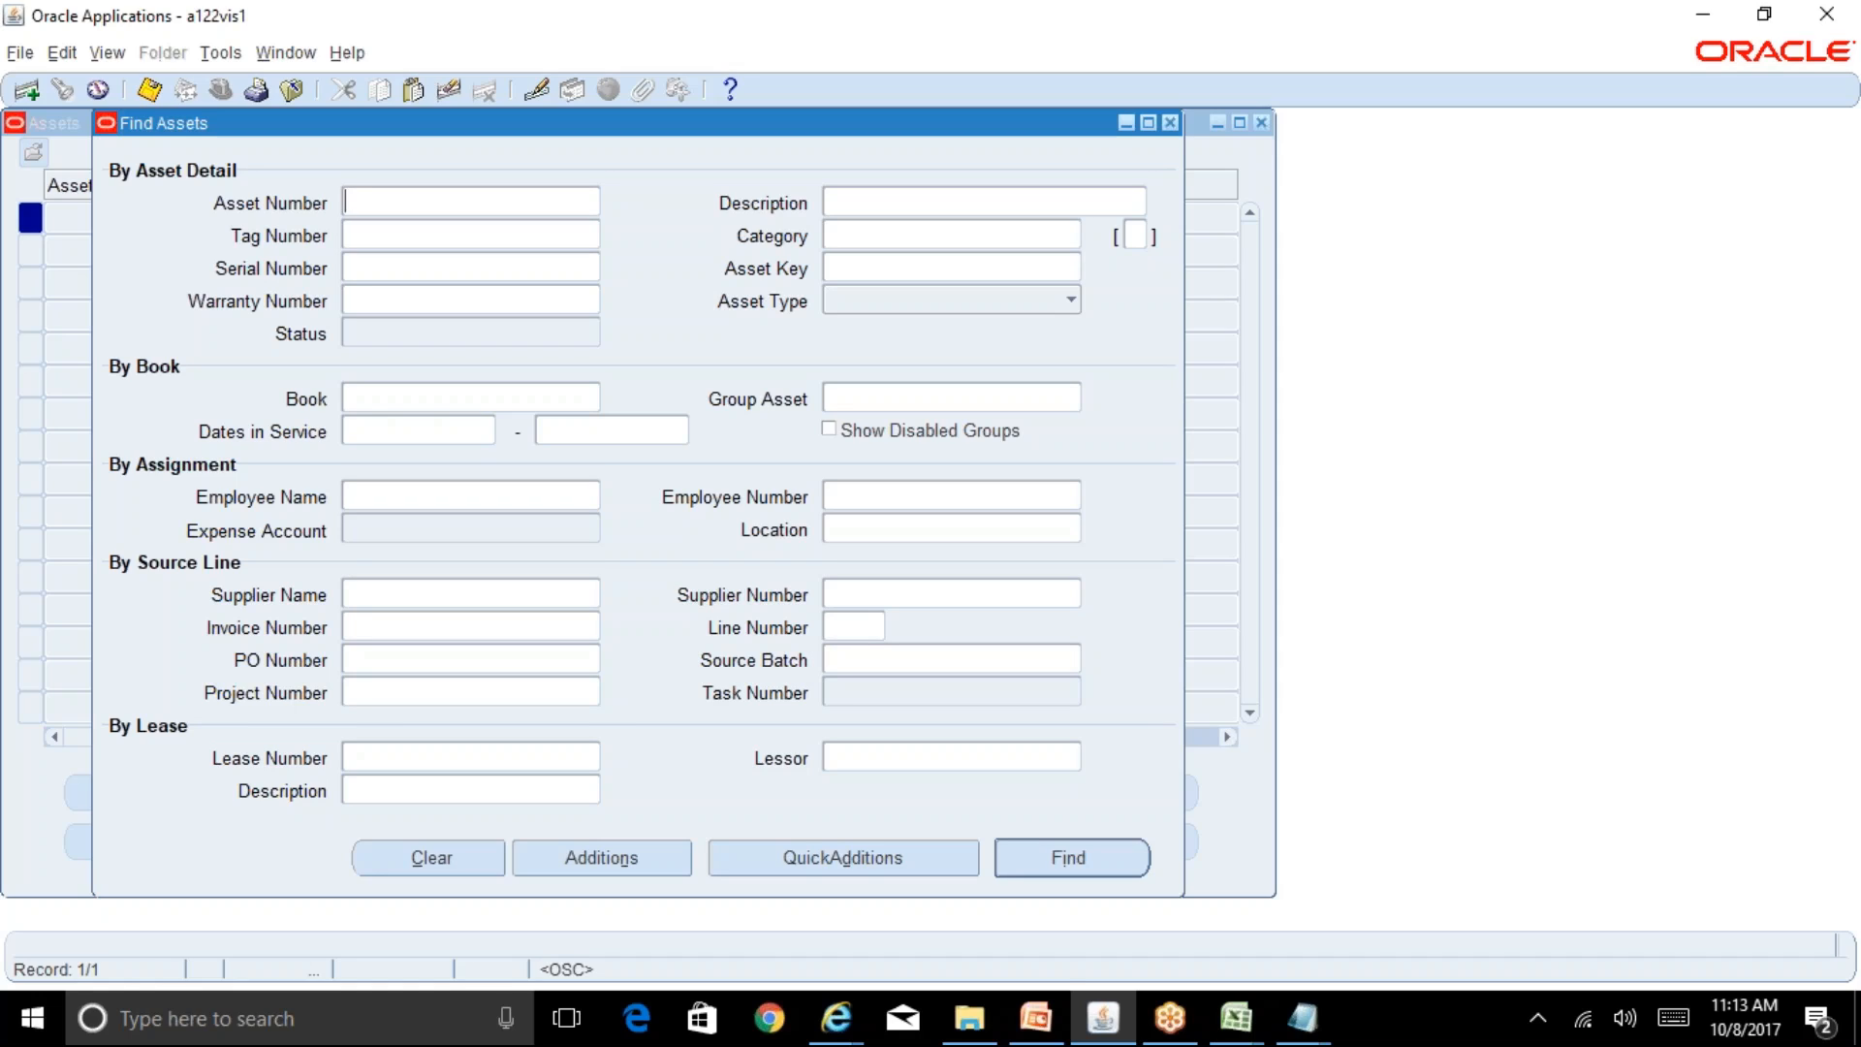
Step: Find the assets in the RELIANCE CORP book and open the retirements form for the "Purchase of Oracle Licensing" asset
{"action": "left_click", "coordinate": [455, 391]}
{"action": "type", "text": "RE"}
{"action": "key", "text": "Tab"}
{"action": "key", "text": "Return"}
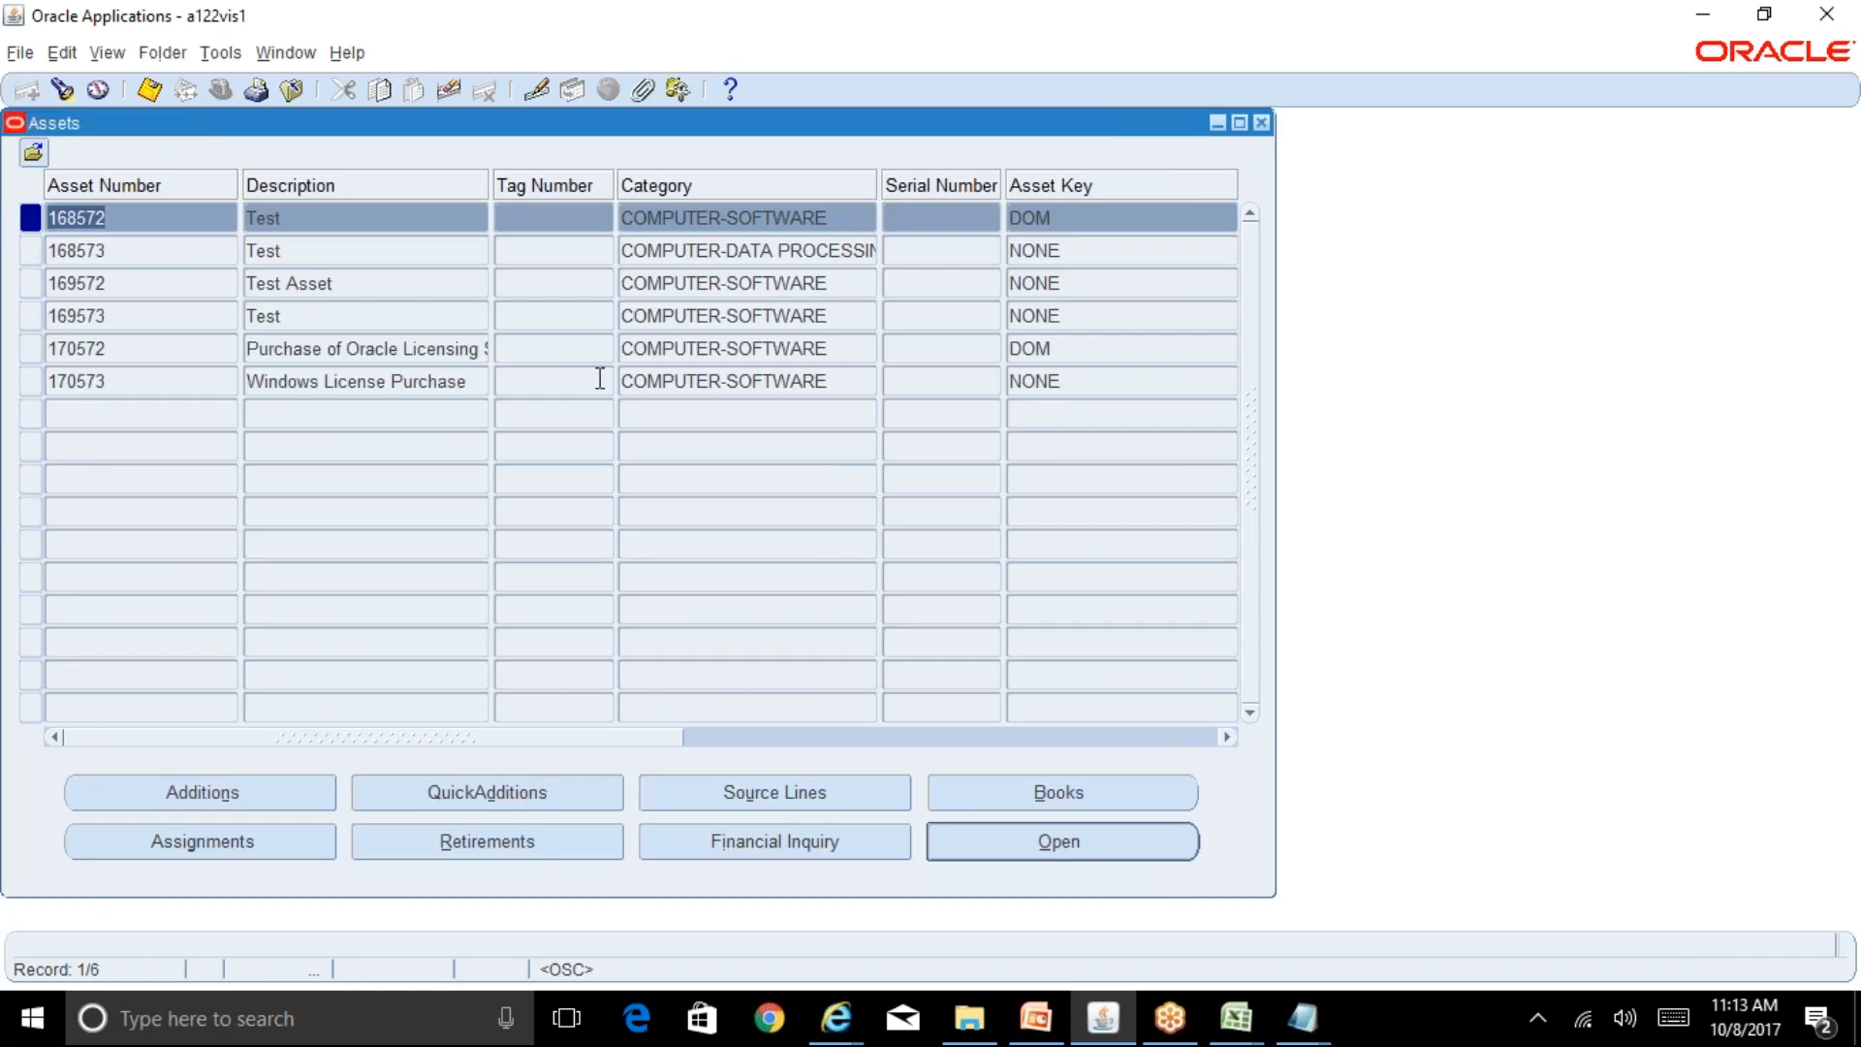
{"action": "left_click", "coordinate": [420, 353]}
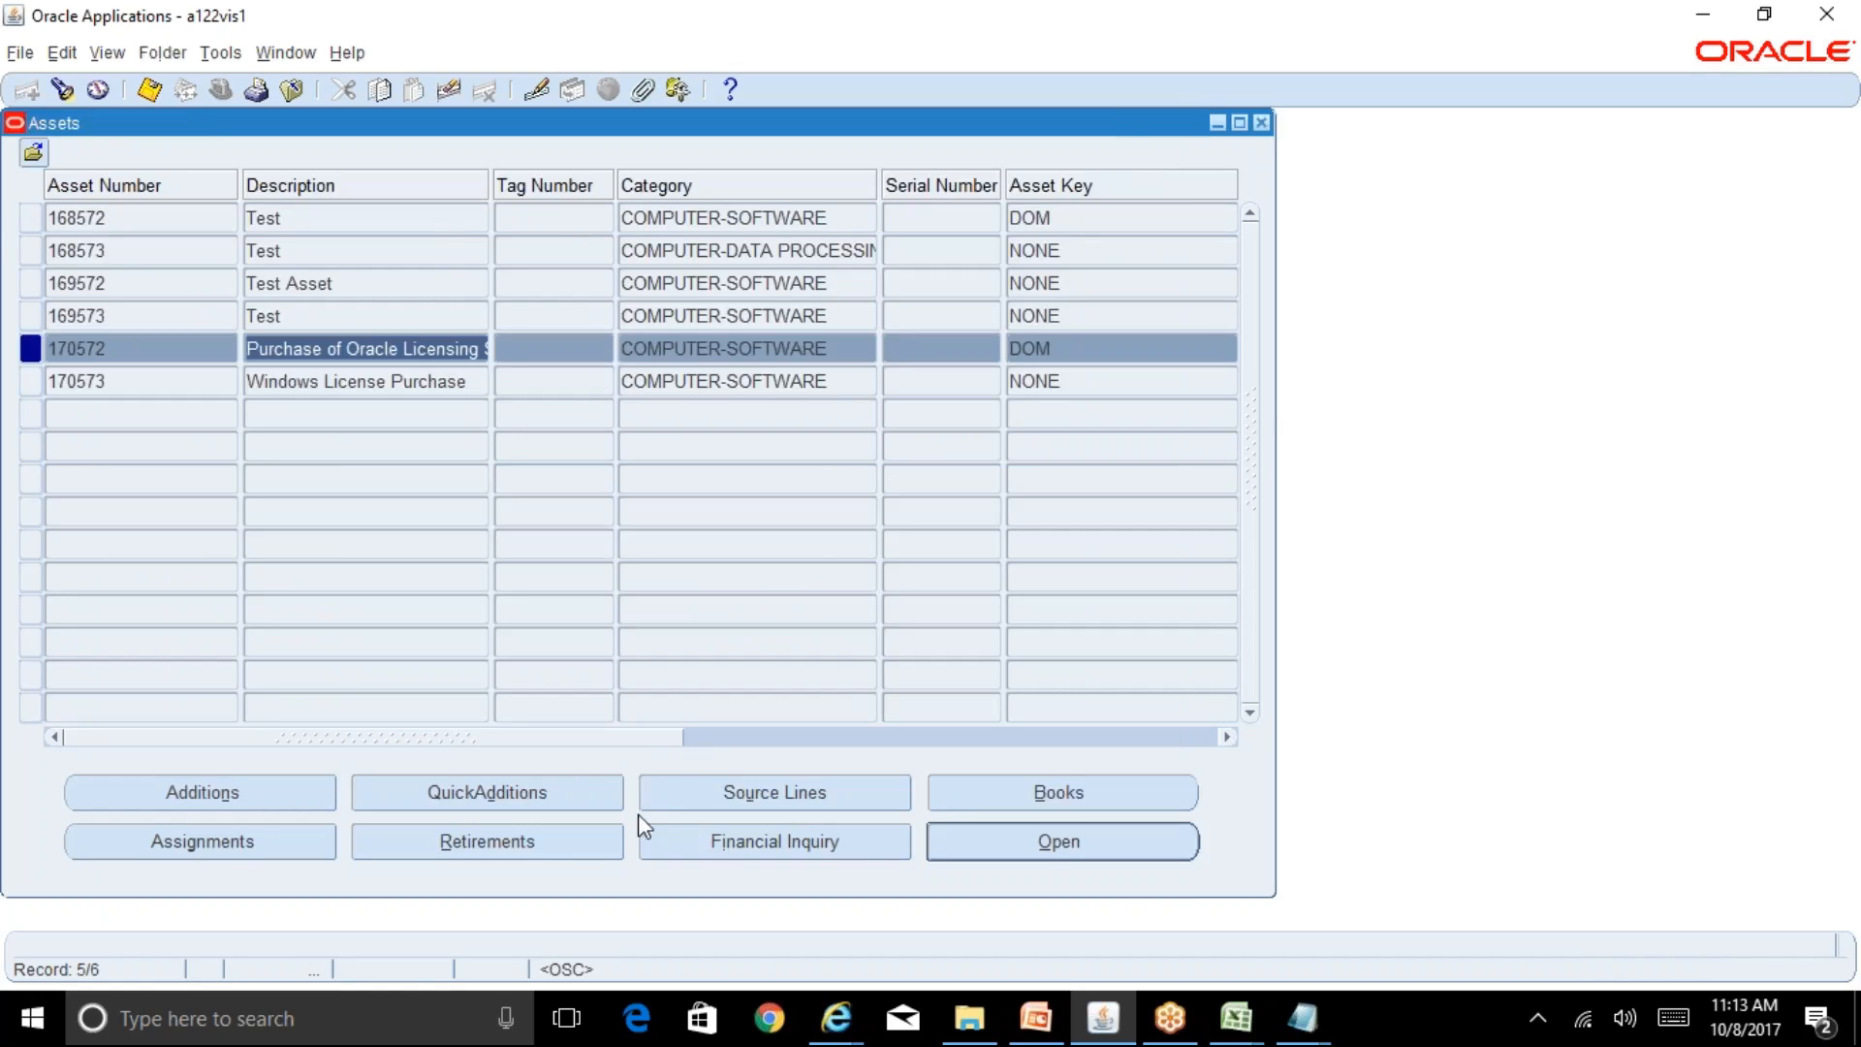
{"action": "left_click", "coordinate": [546, 853]}
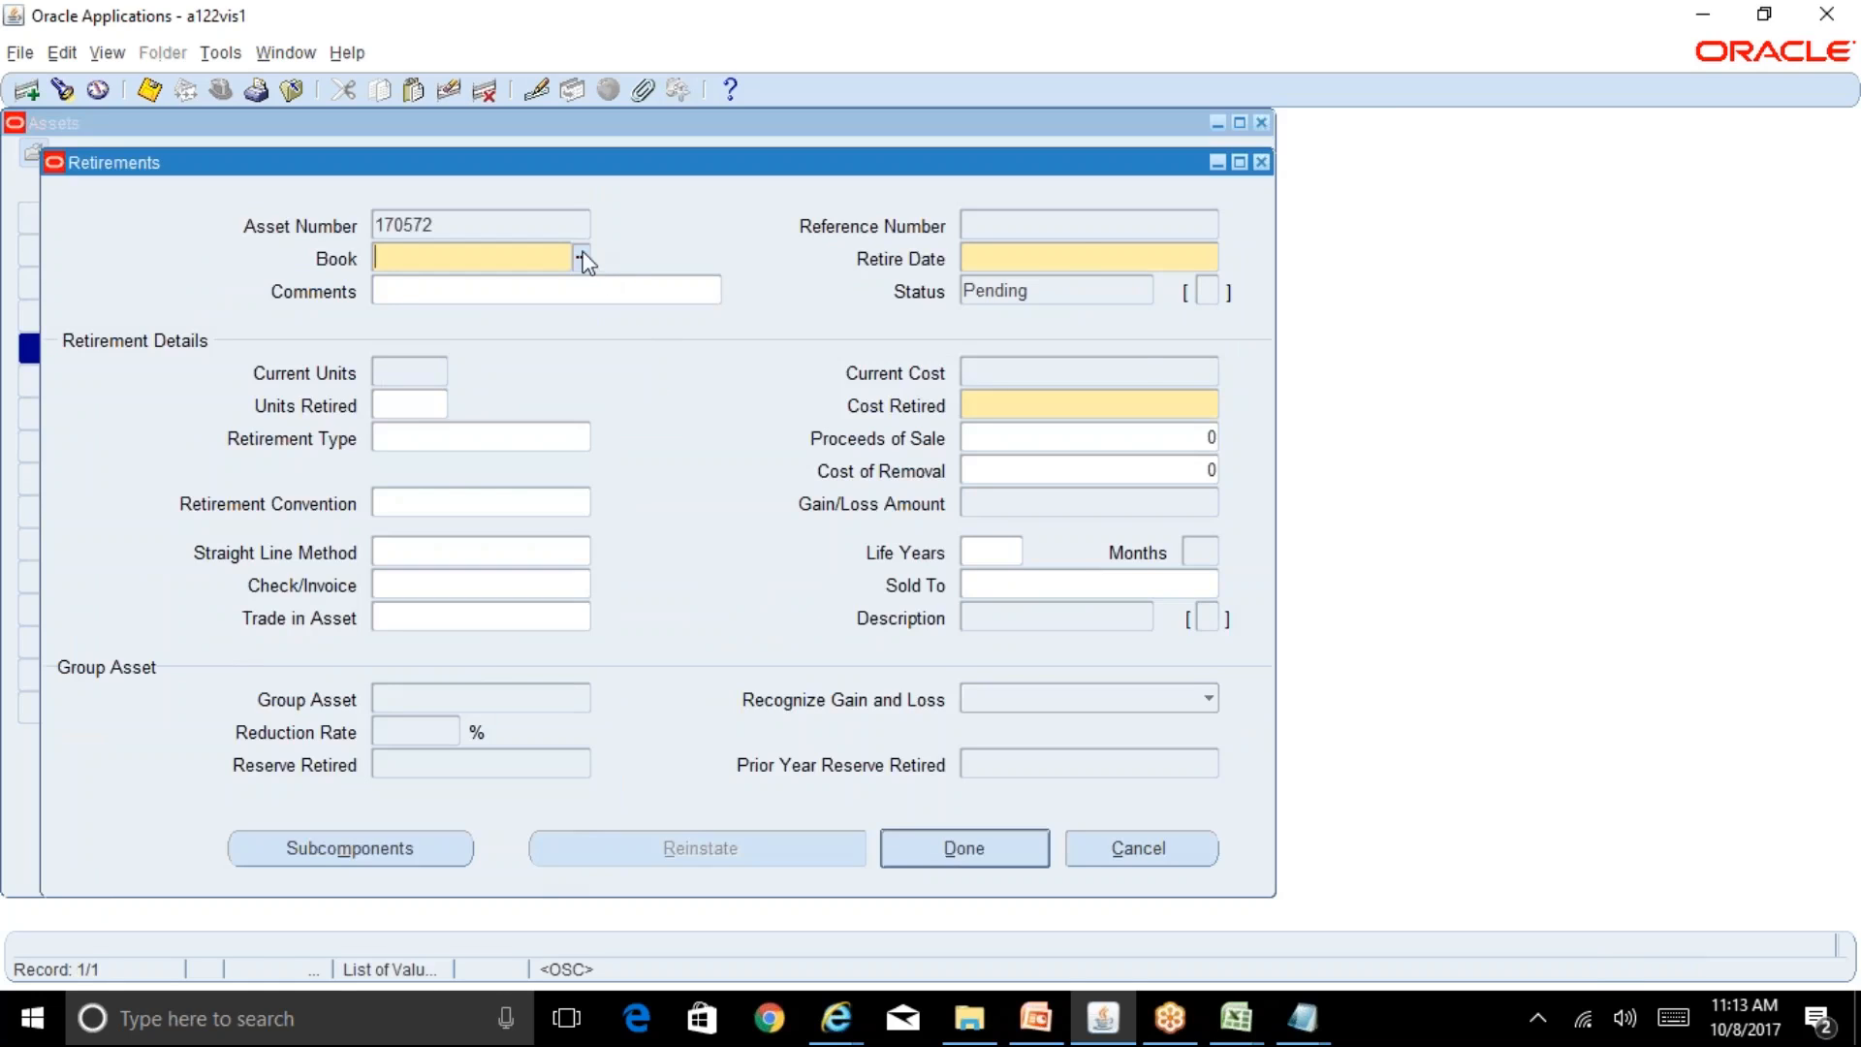
Step: Retire the asset in the RELIANCE CORP book with a cost retired of 100,500 and save the retirement
{"action": "left_click", "coordinate": [582, 257]}
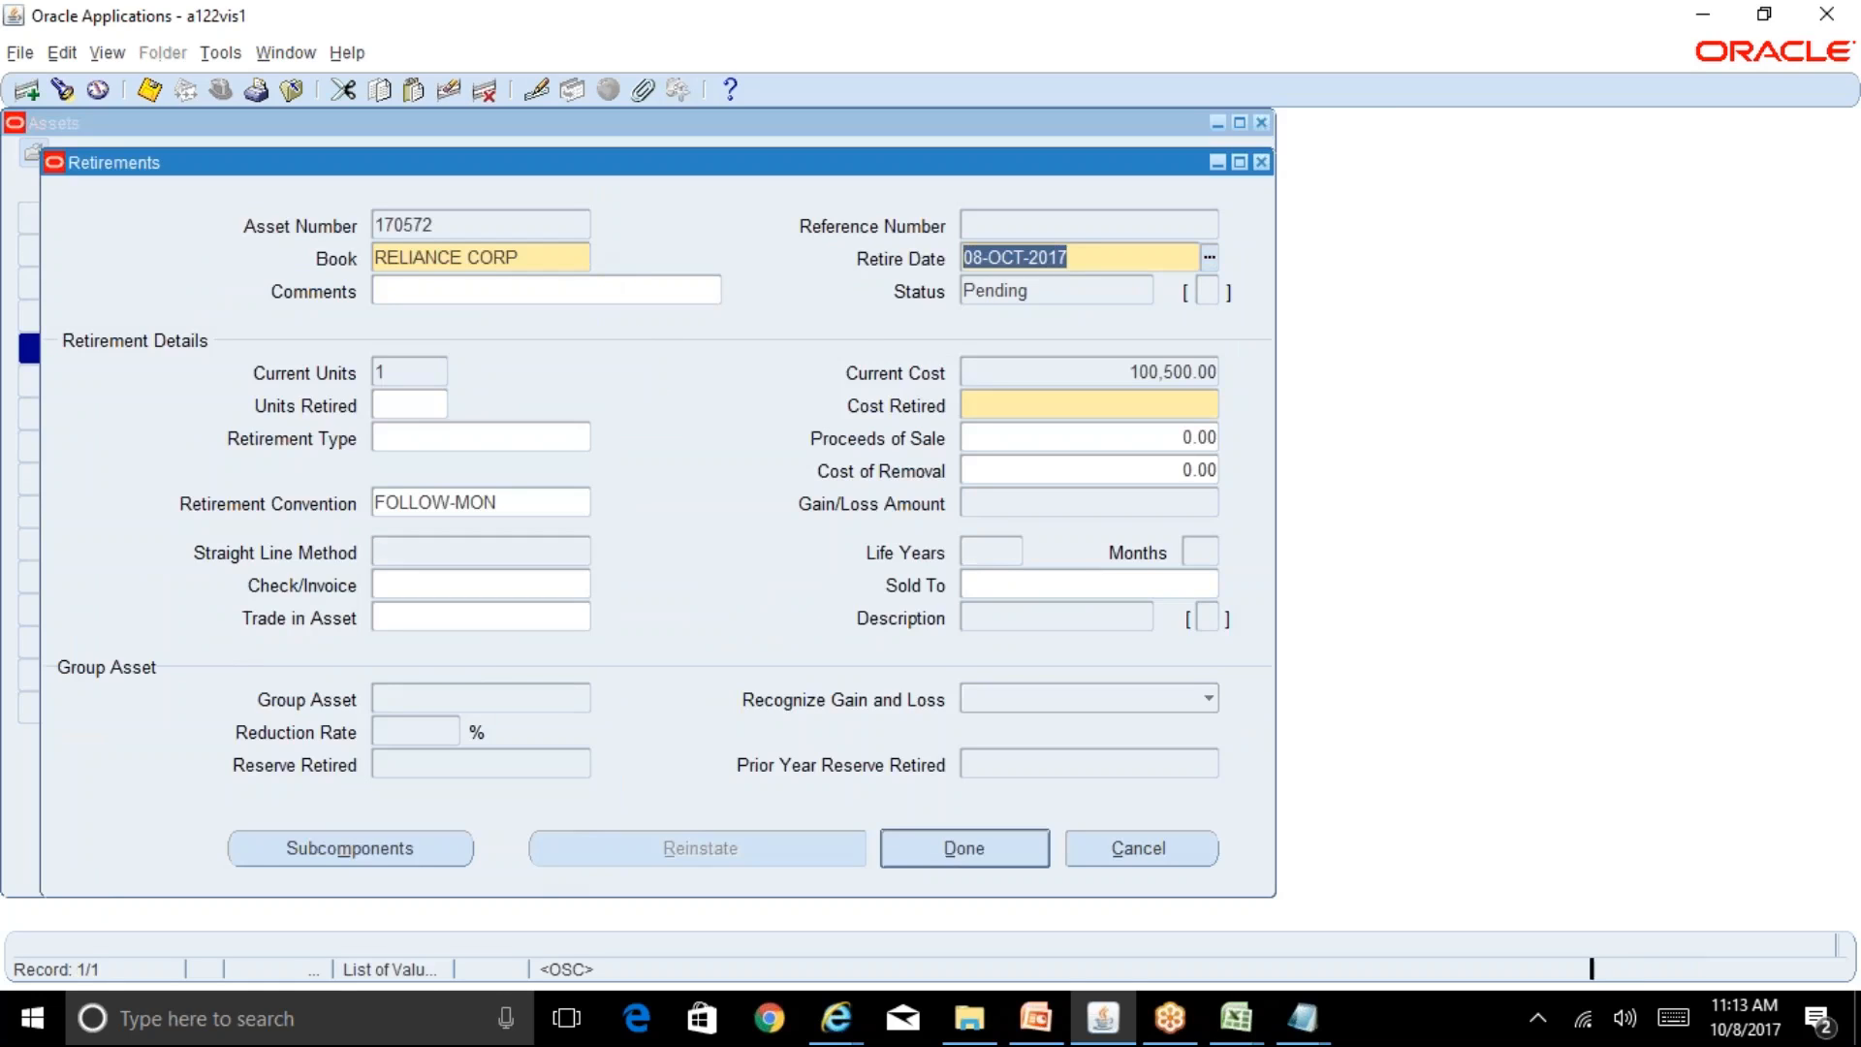
{"action": "left_click", "coordinate": [1005, 400]}
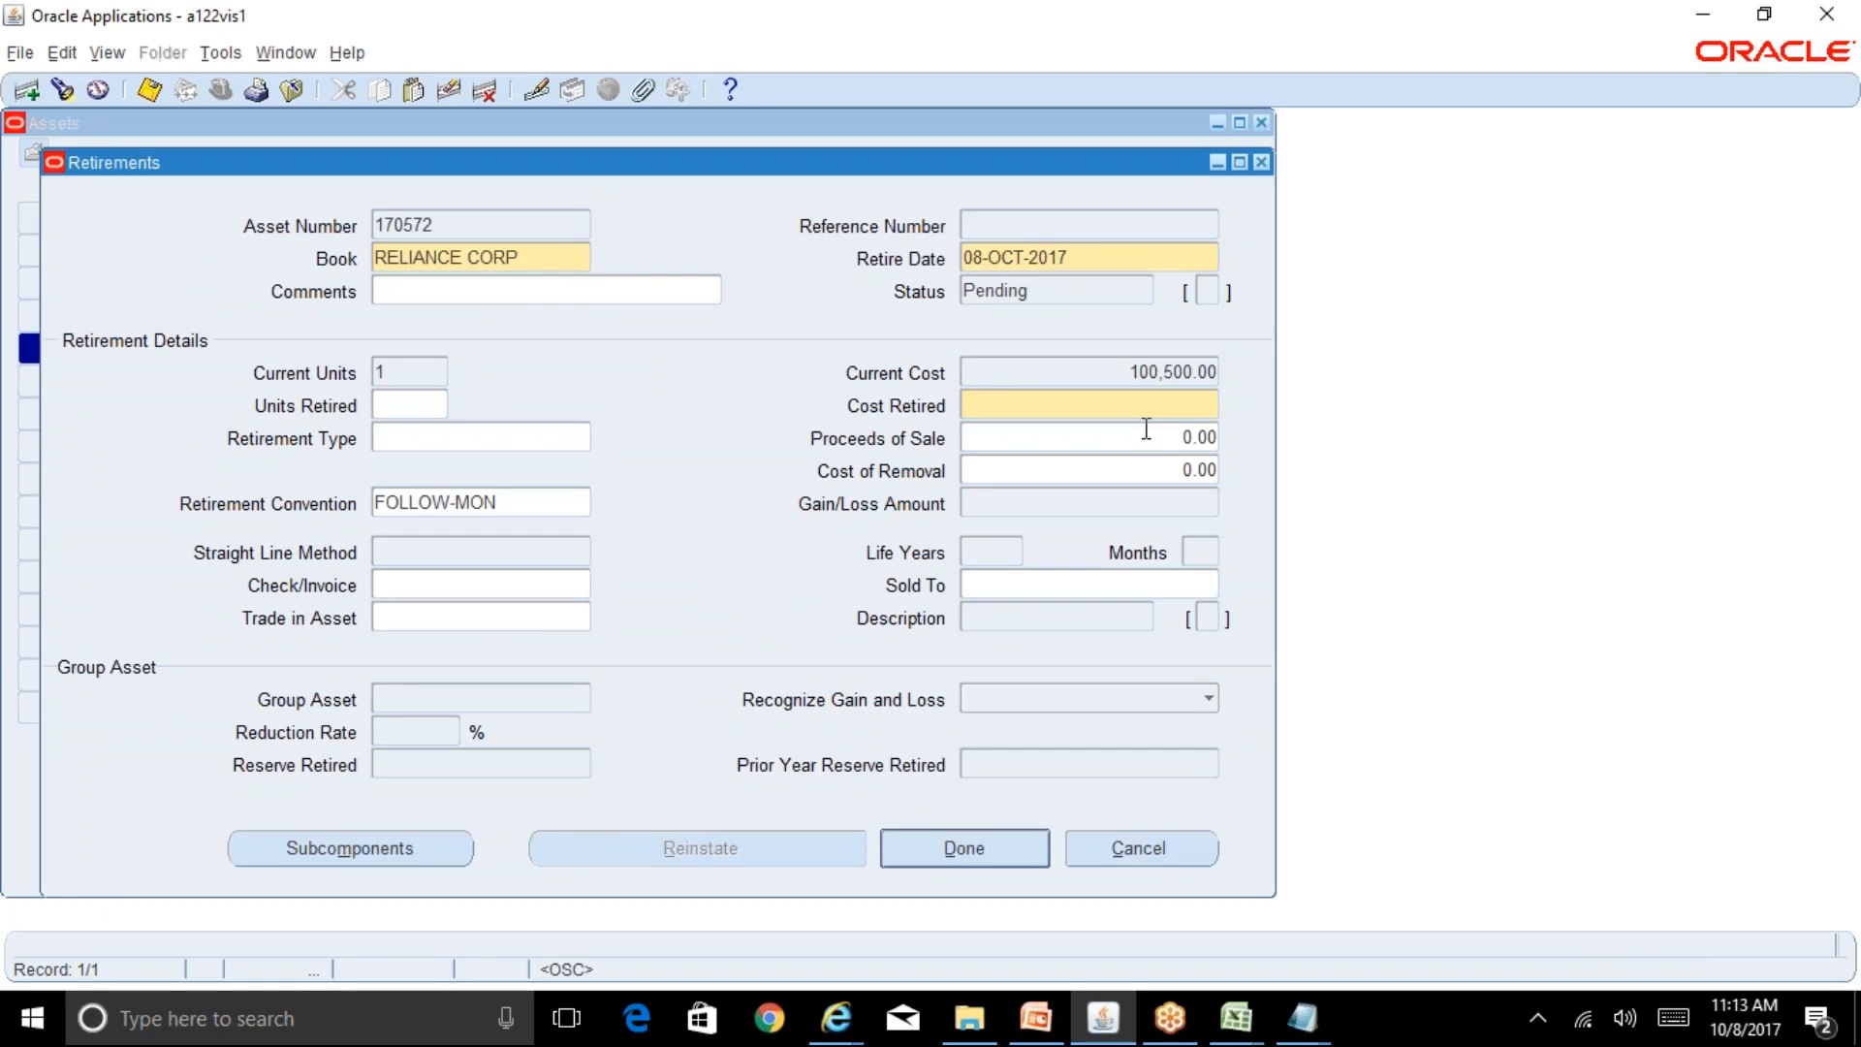
{"action": "type", "text": "100500"}
{"action": "key", "text": "Tab"}
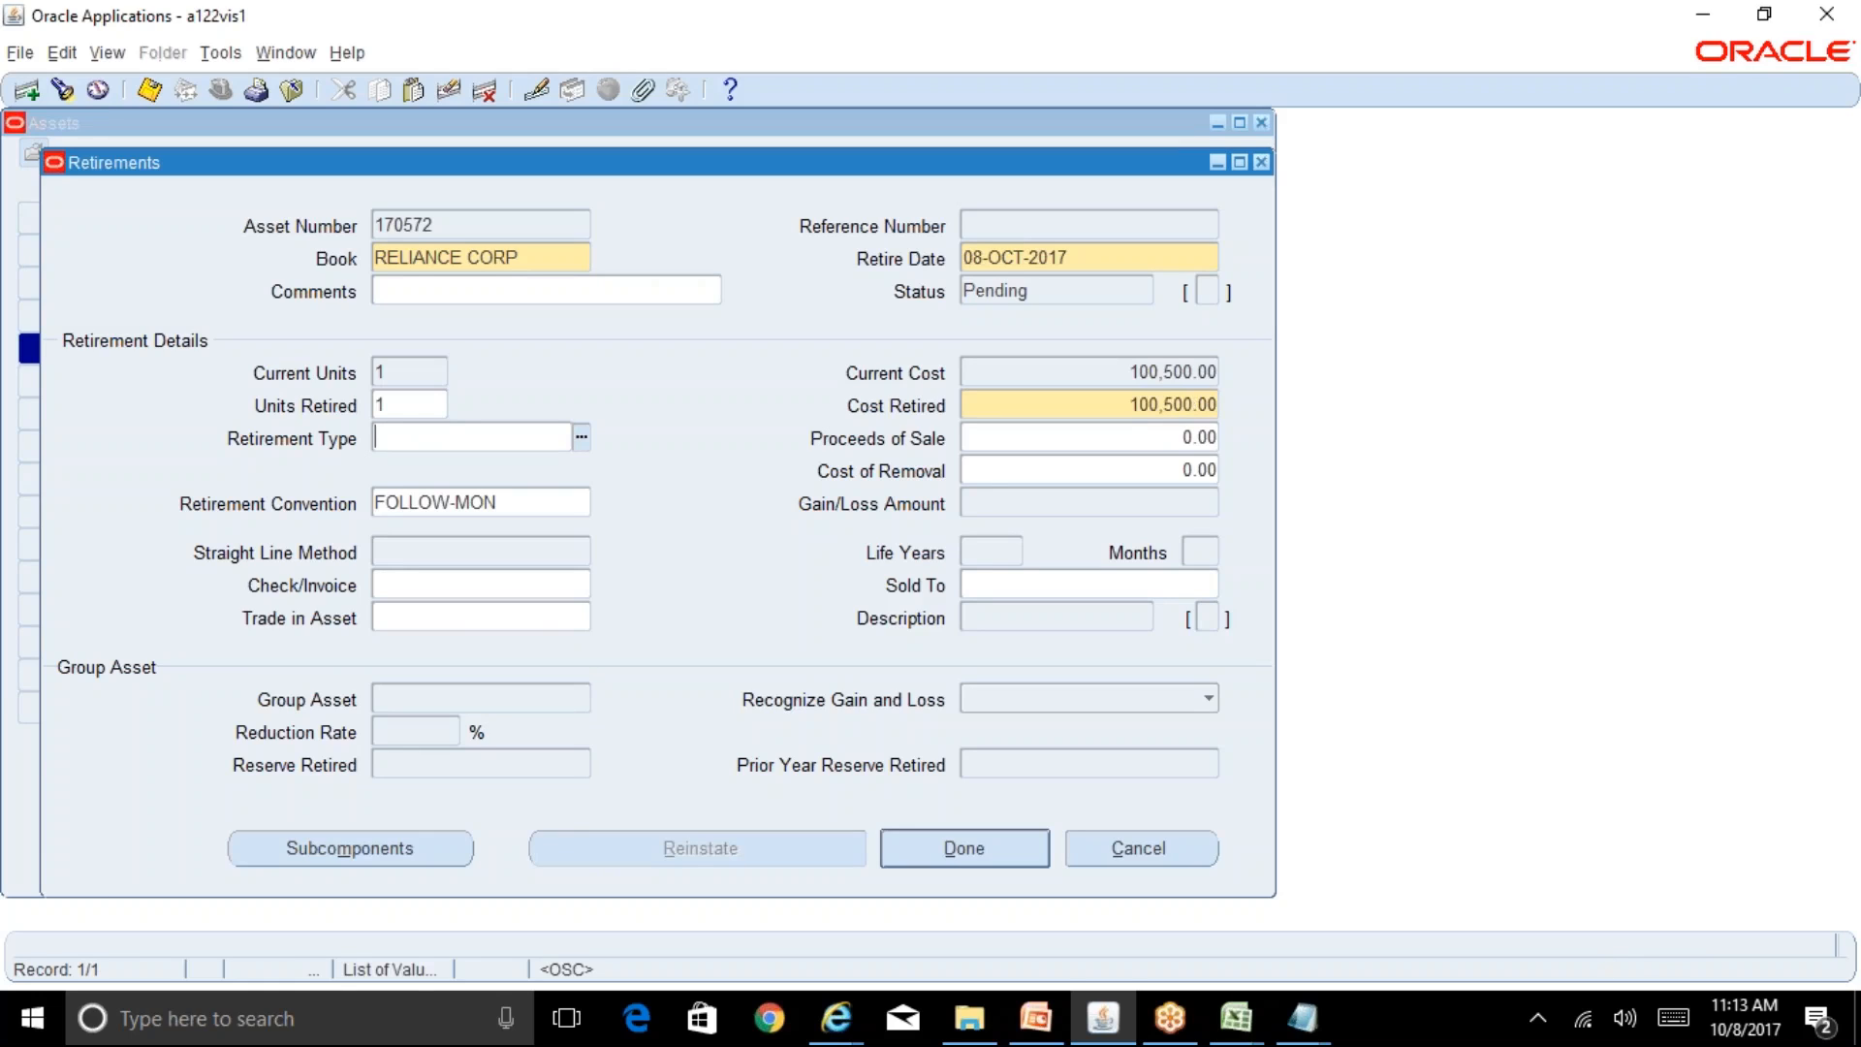
{"action": "left_click", "coordinate": [987, 853]}
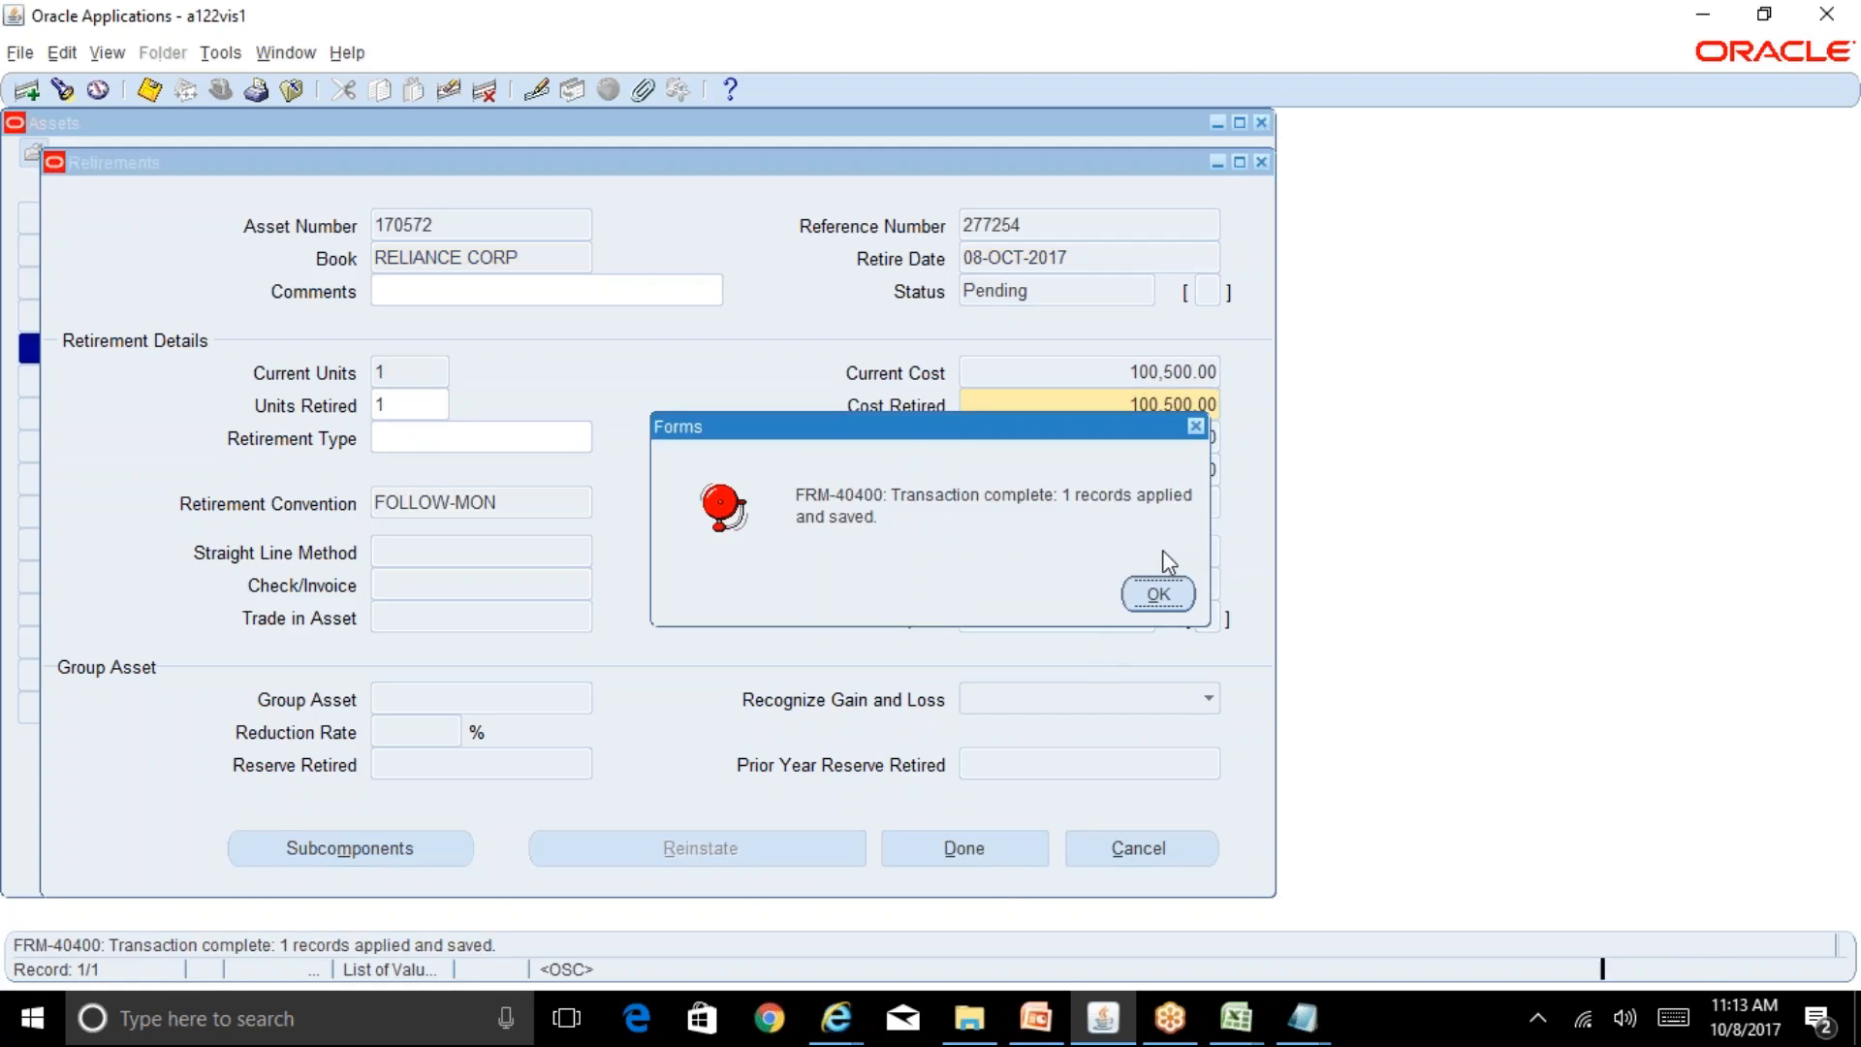
{"action": "left_click", "coordinate": [1158, 593]}
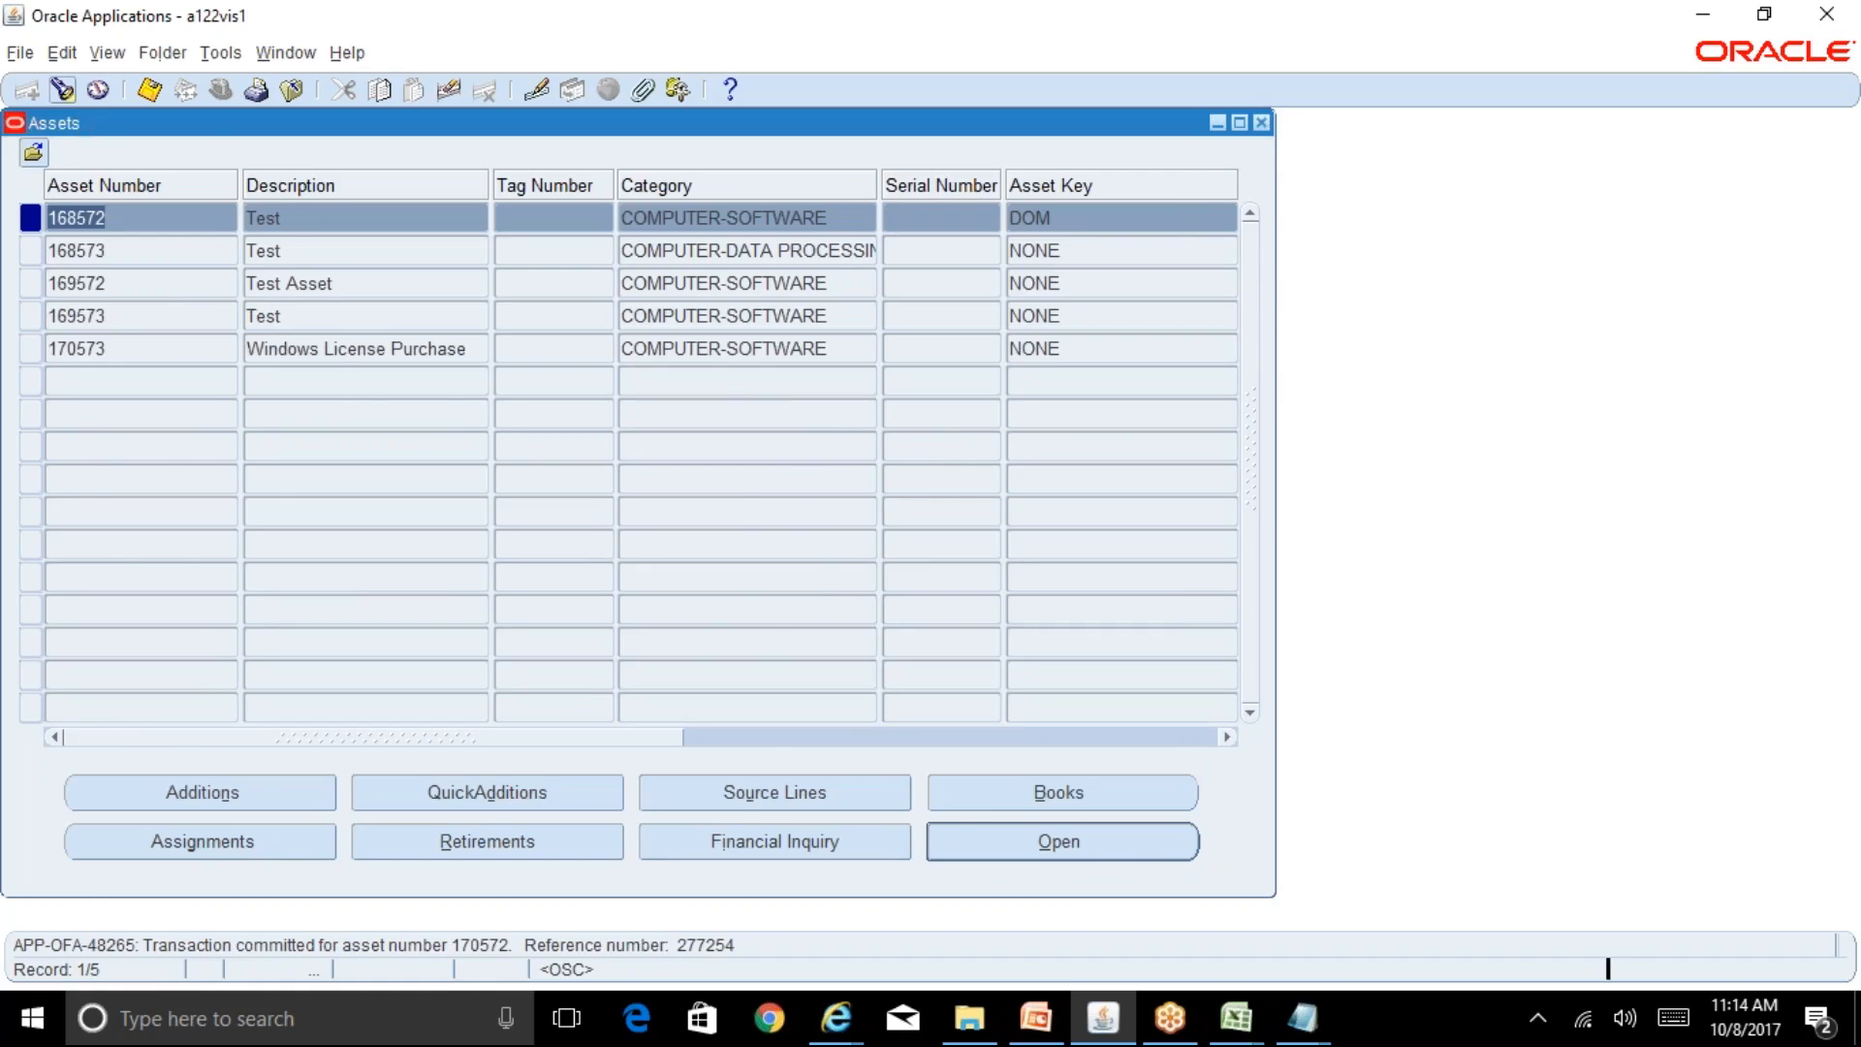
Step: Find the book's assets again and query the Oracle licensing asset's retirement record to check its status
{"action": "left_click", "coordinate": [62, 90]}
{"action": "left_click", "coordinate": [1061, 857]}
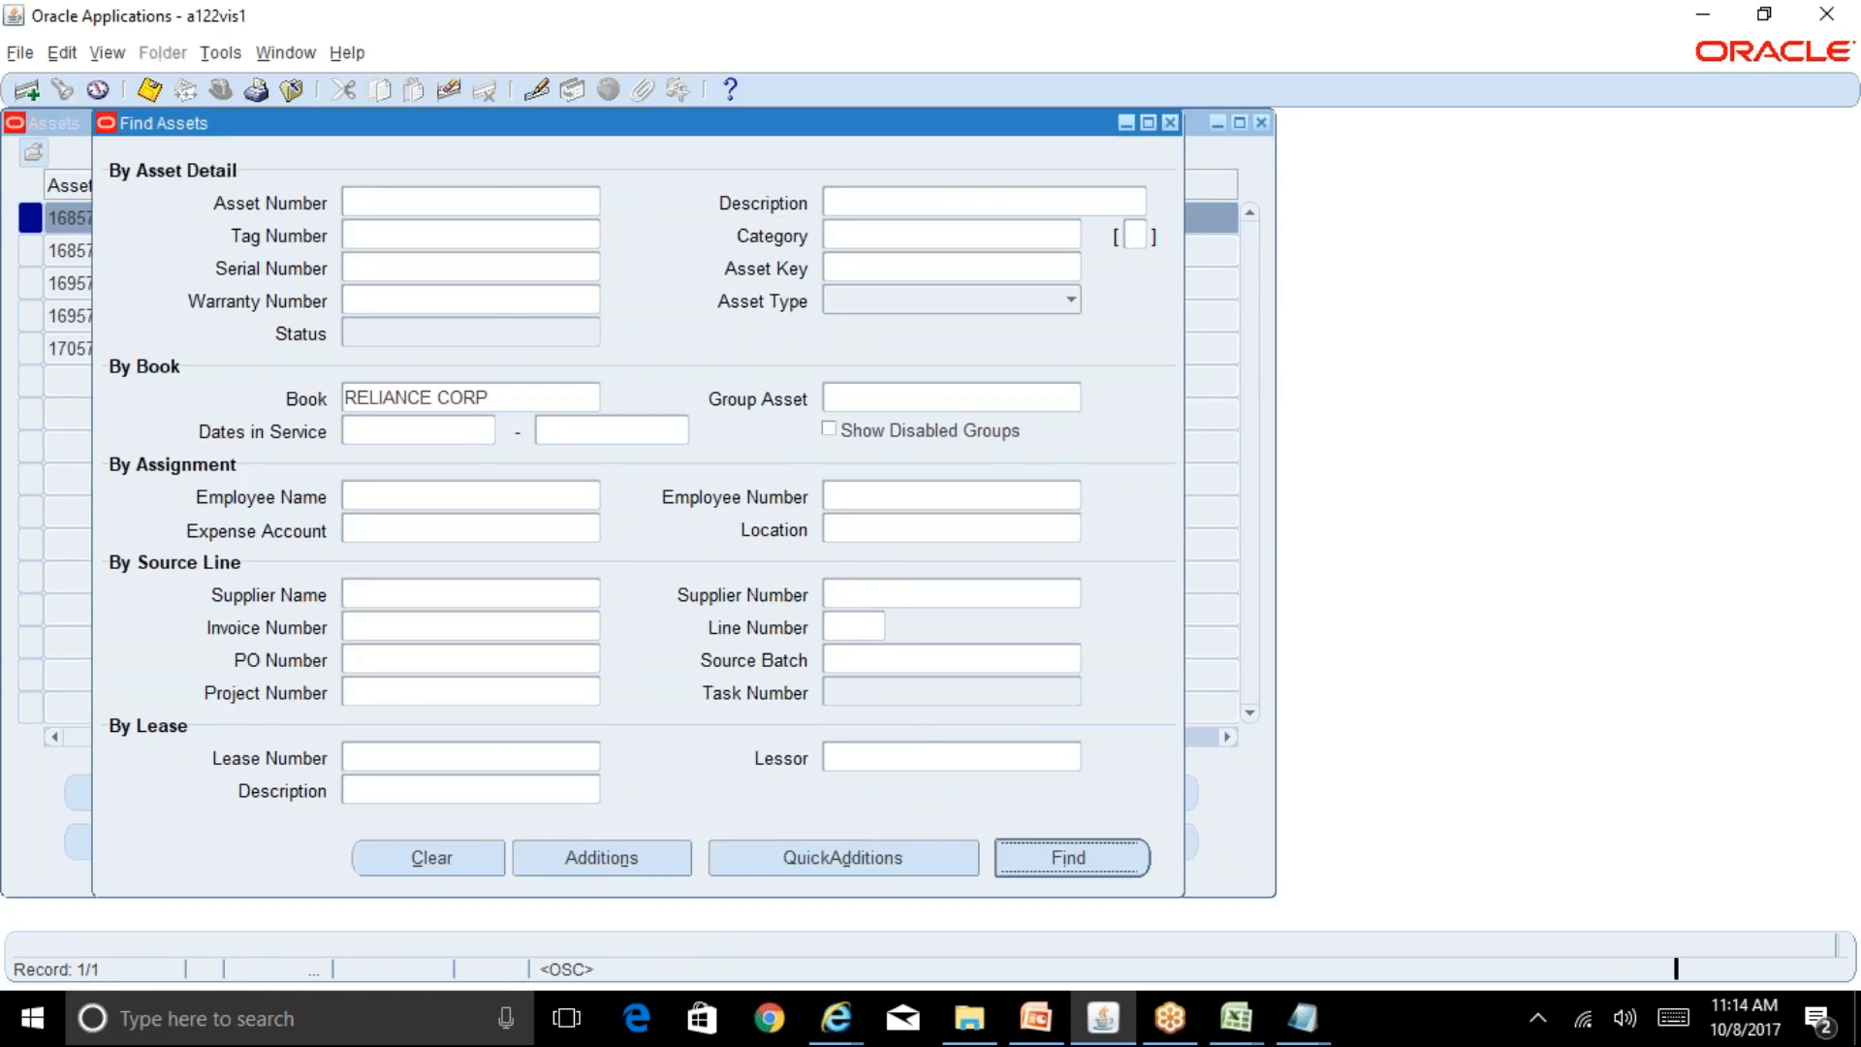
{"action": "left_click", "coordinate": [473, 349]}
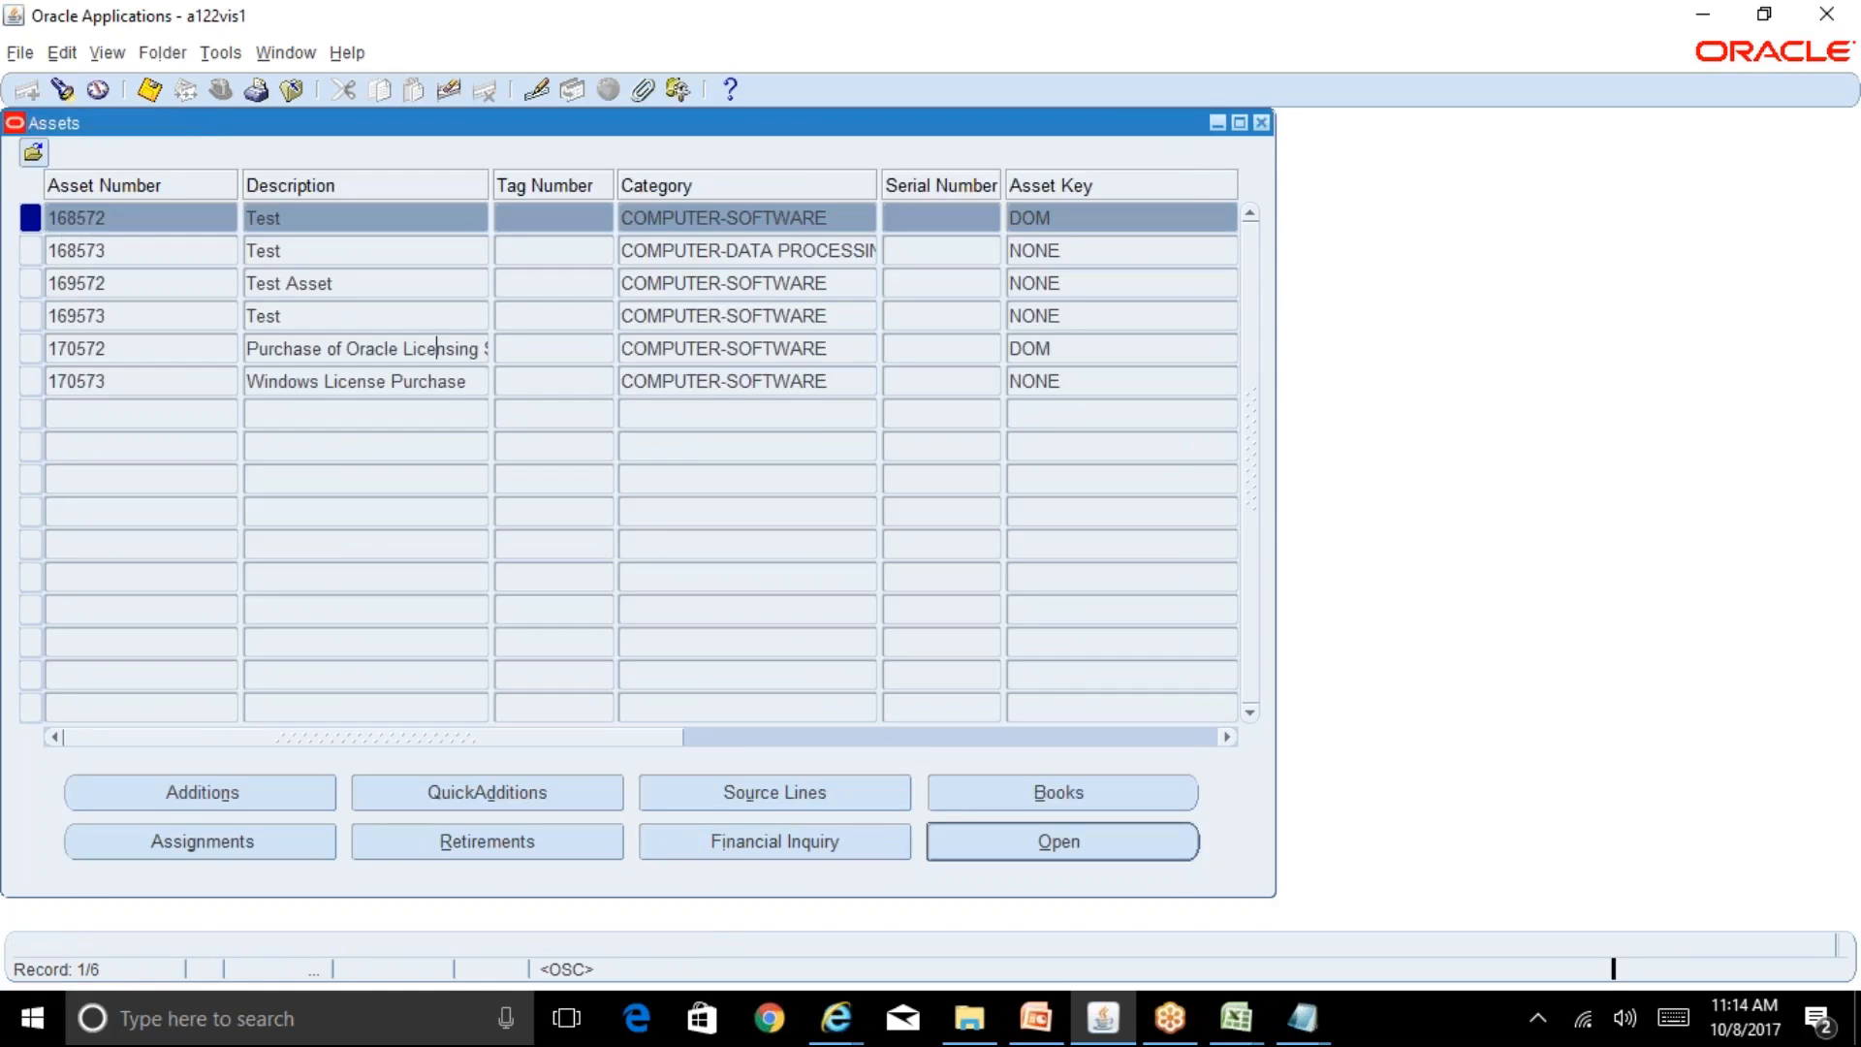
{"action": "left_click", "coordinate": [609, 840]}
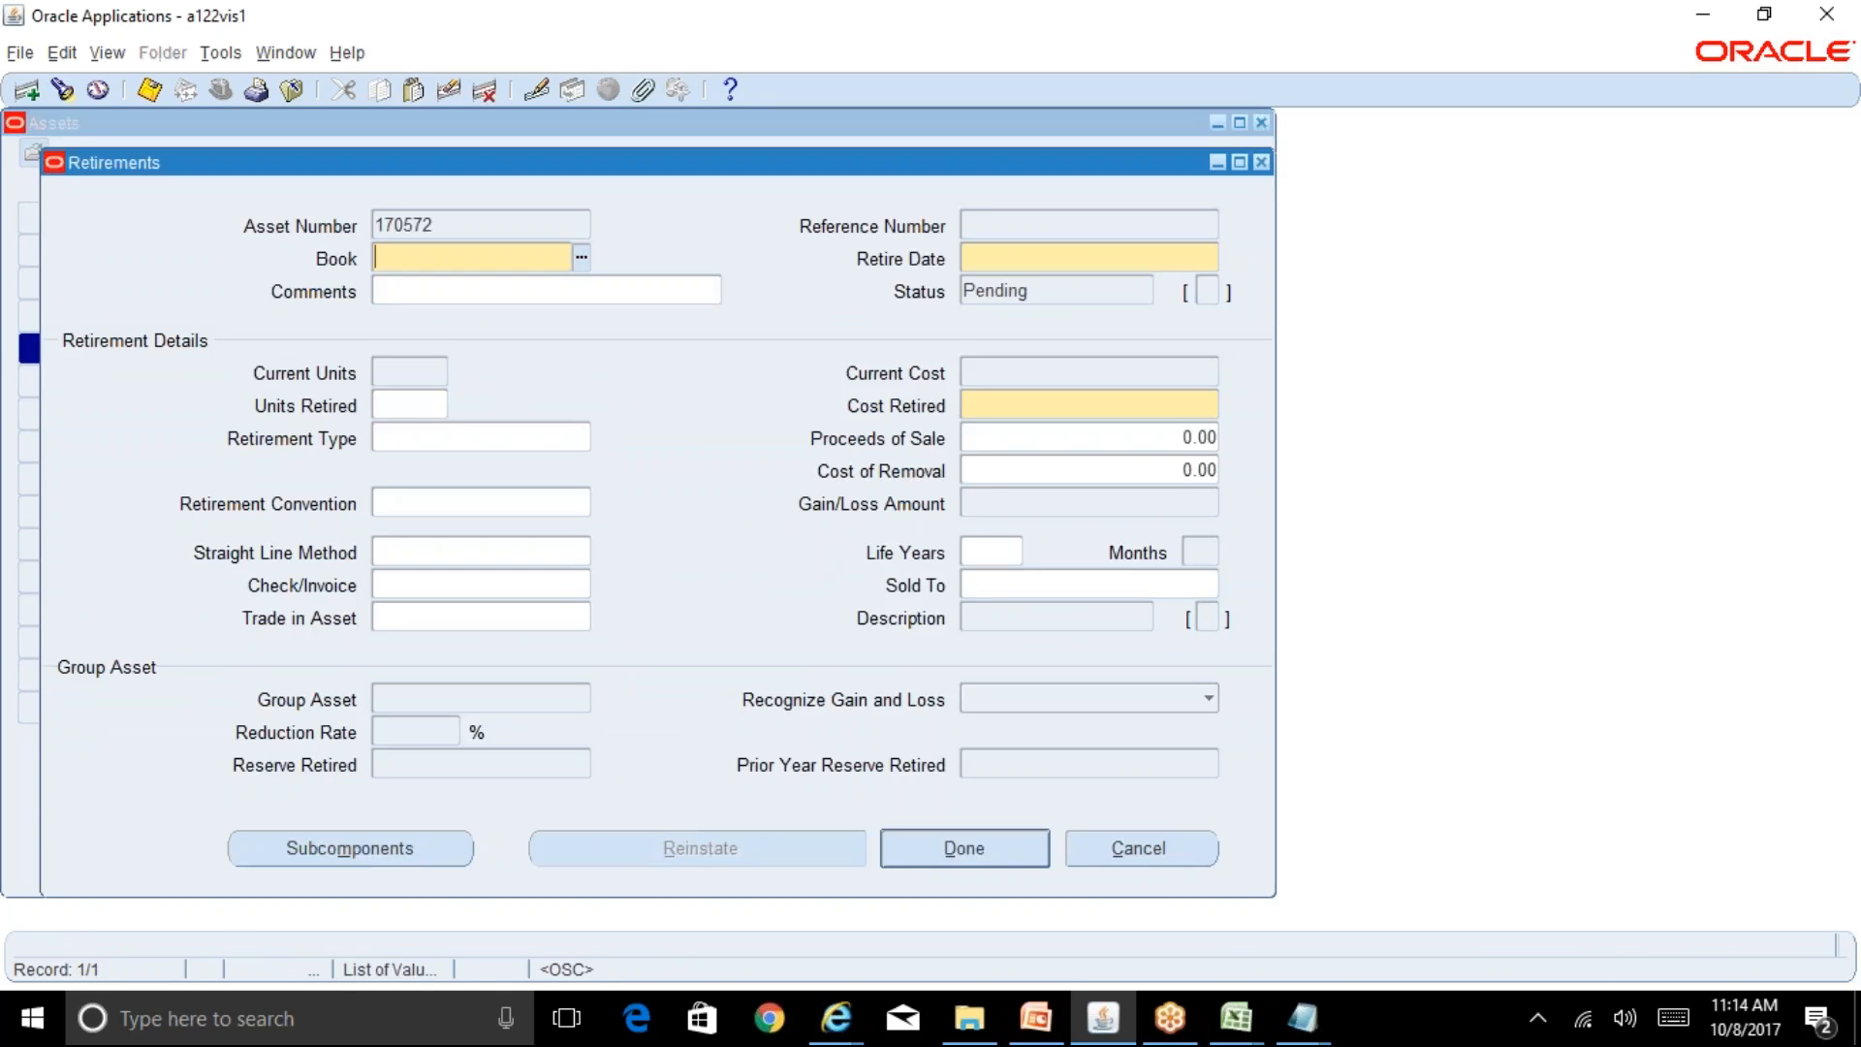
{"action": "key", "text": "F11"}
{"action": "key", "text": "ctrl+F11"}
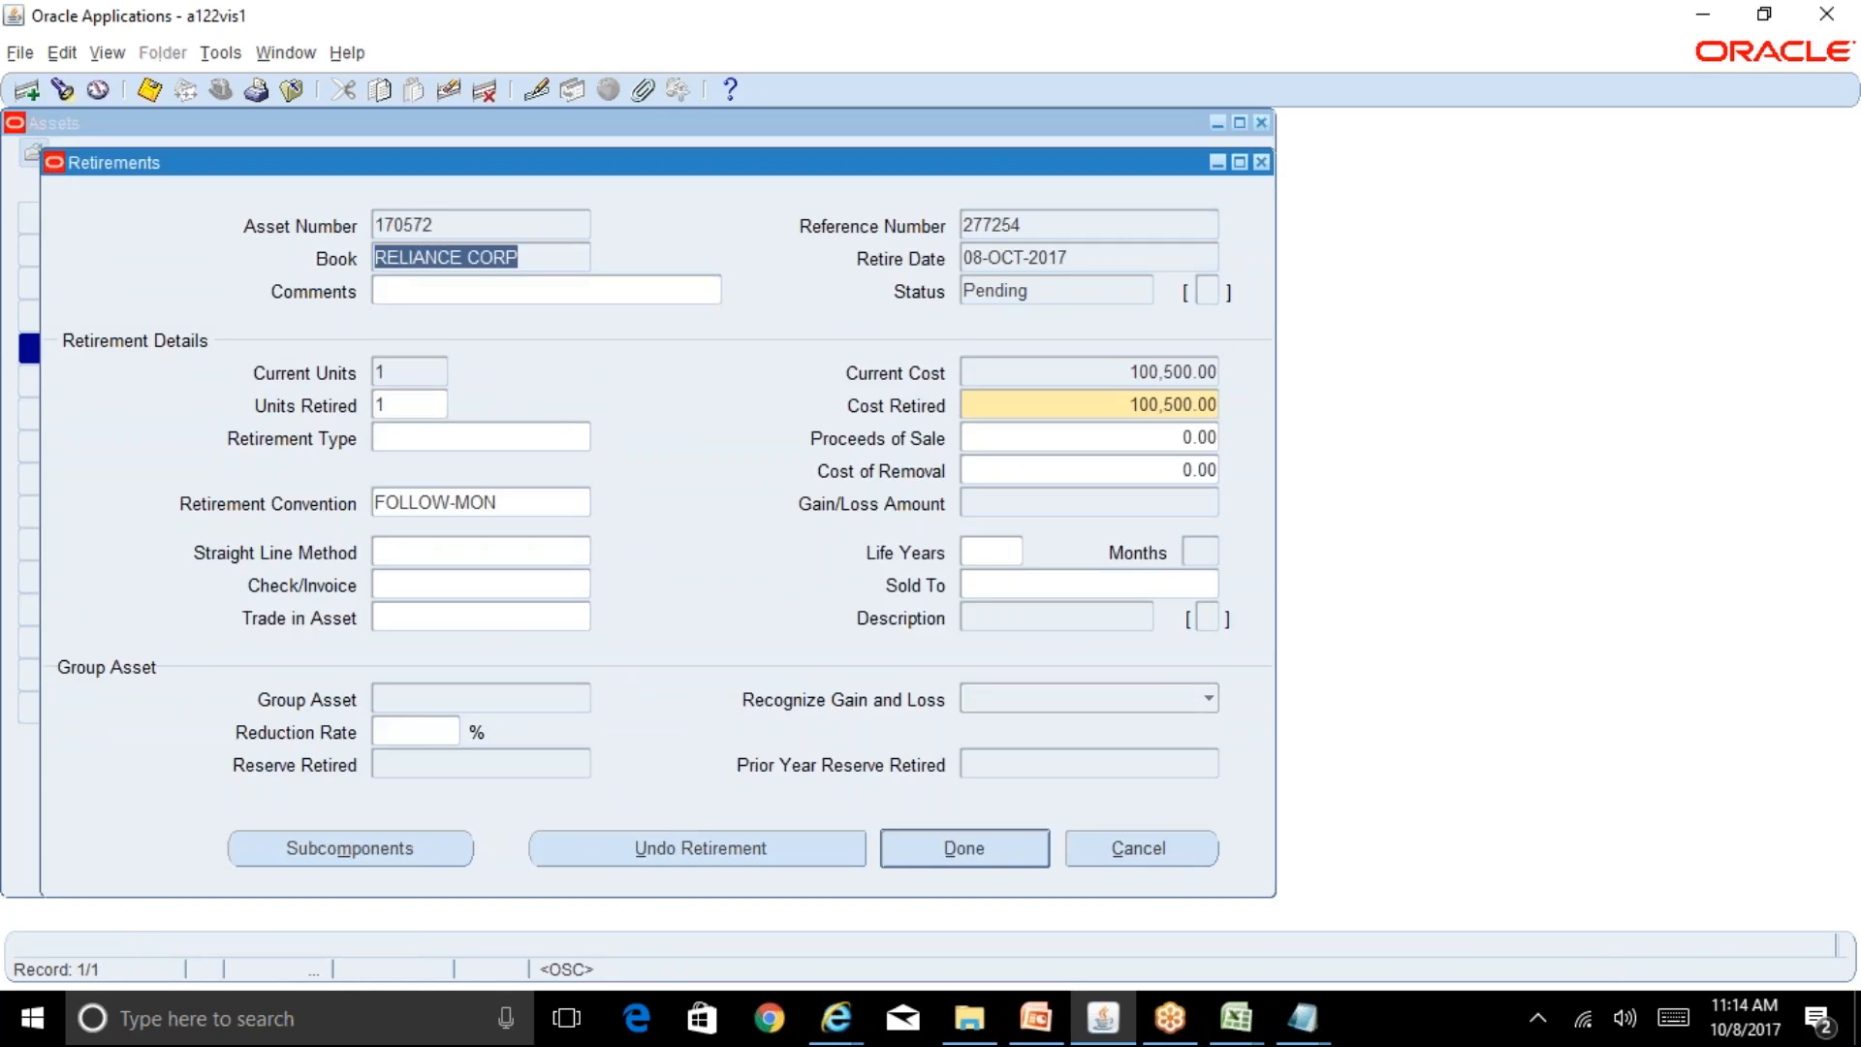
{"action": "left_click", "coordinate": [1064, 291]}
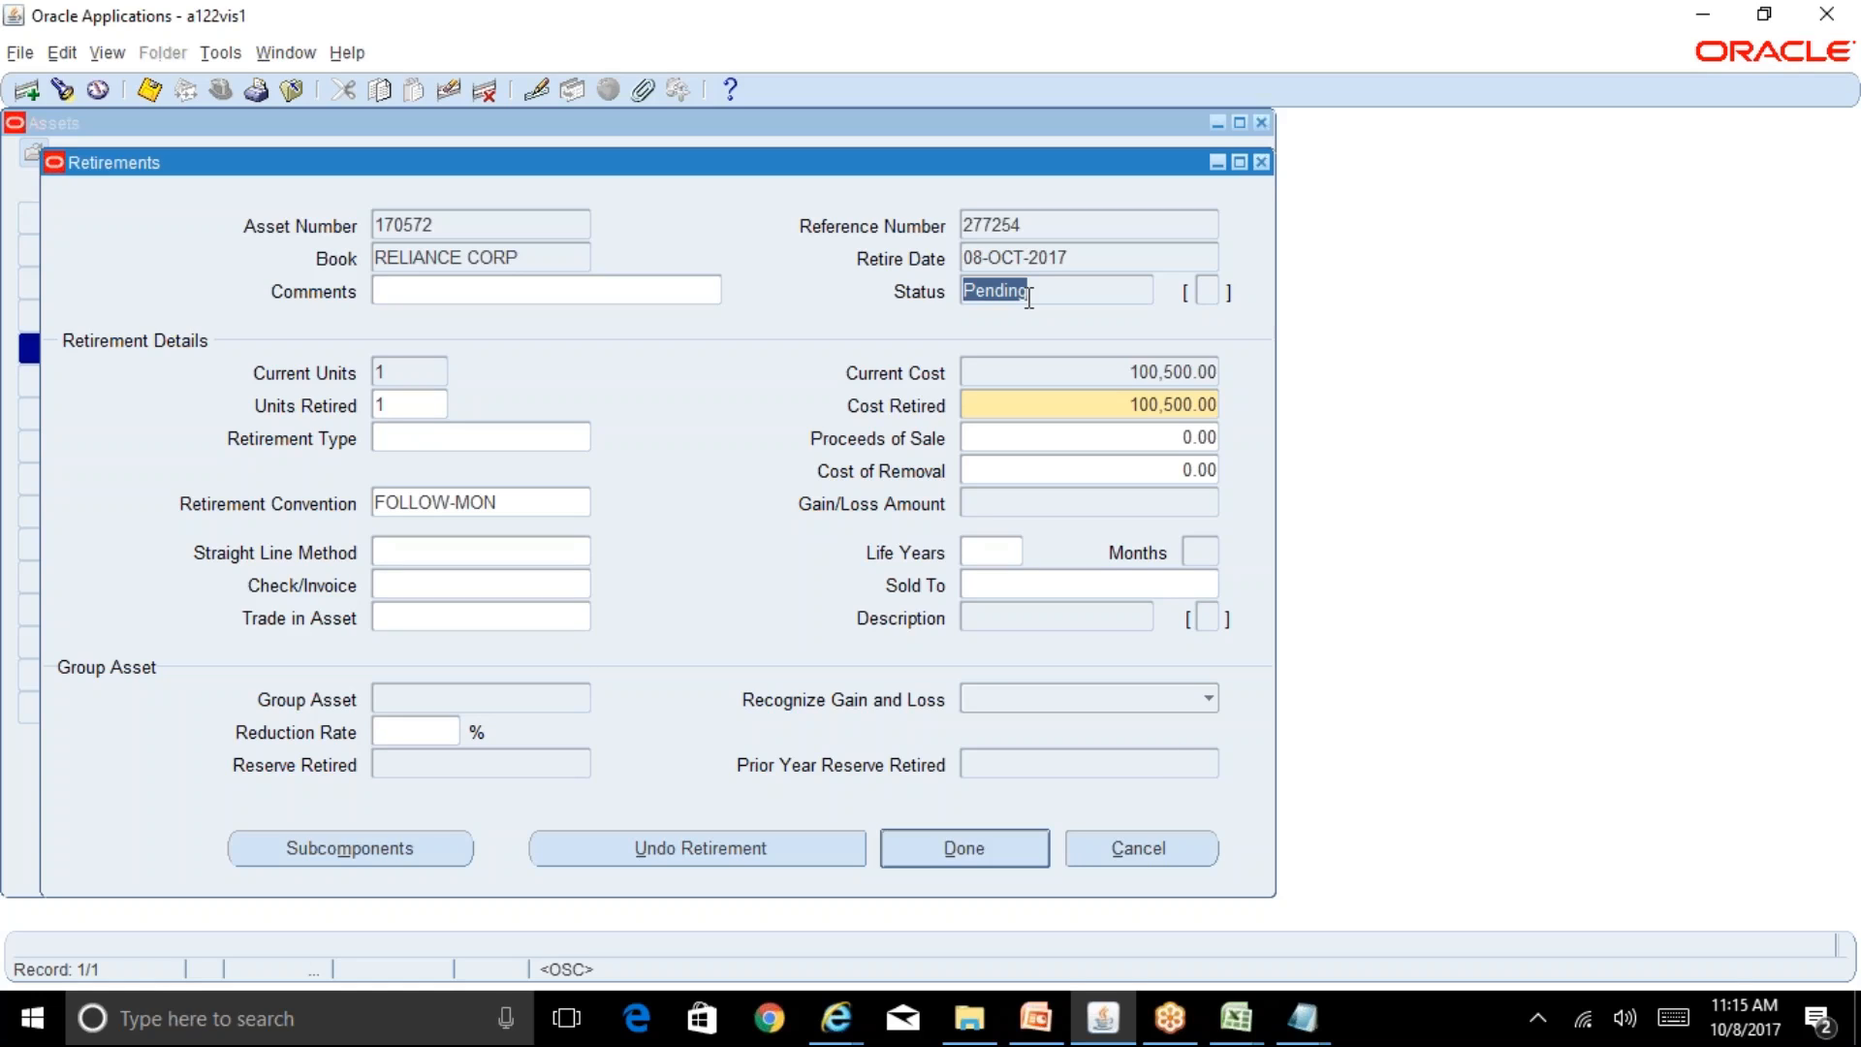
{"action": "left_click", "coordinate": [1185, 857]}
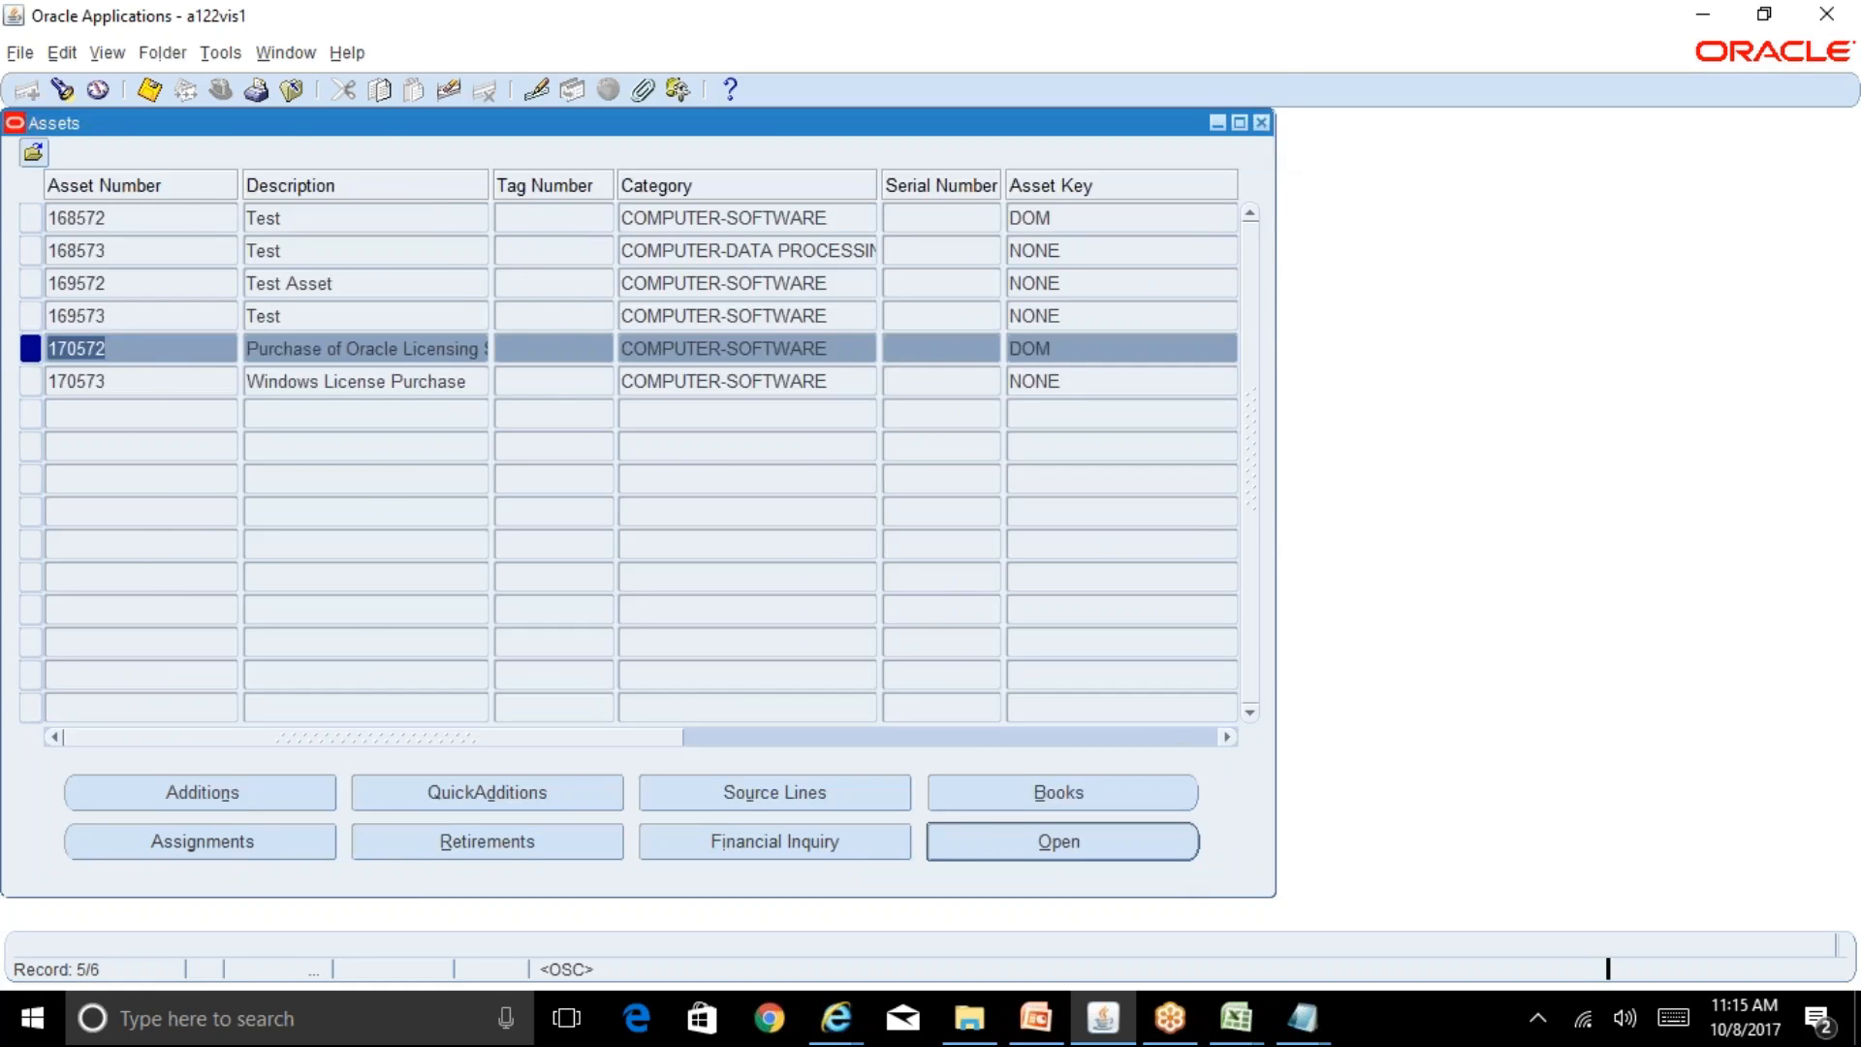
Step: Leave the Asset Workbench and submit the Calculate Gains and Losses request for the RELIANCE CORP book
{"action": "key", "text": "F4"}
{"action": "left_click", "coordinate": [55, 512]}
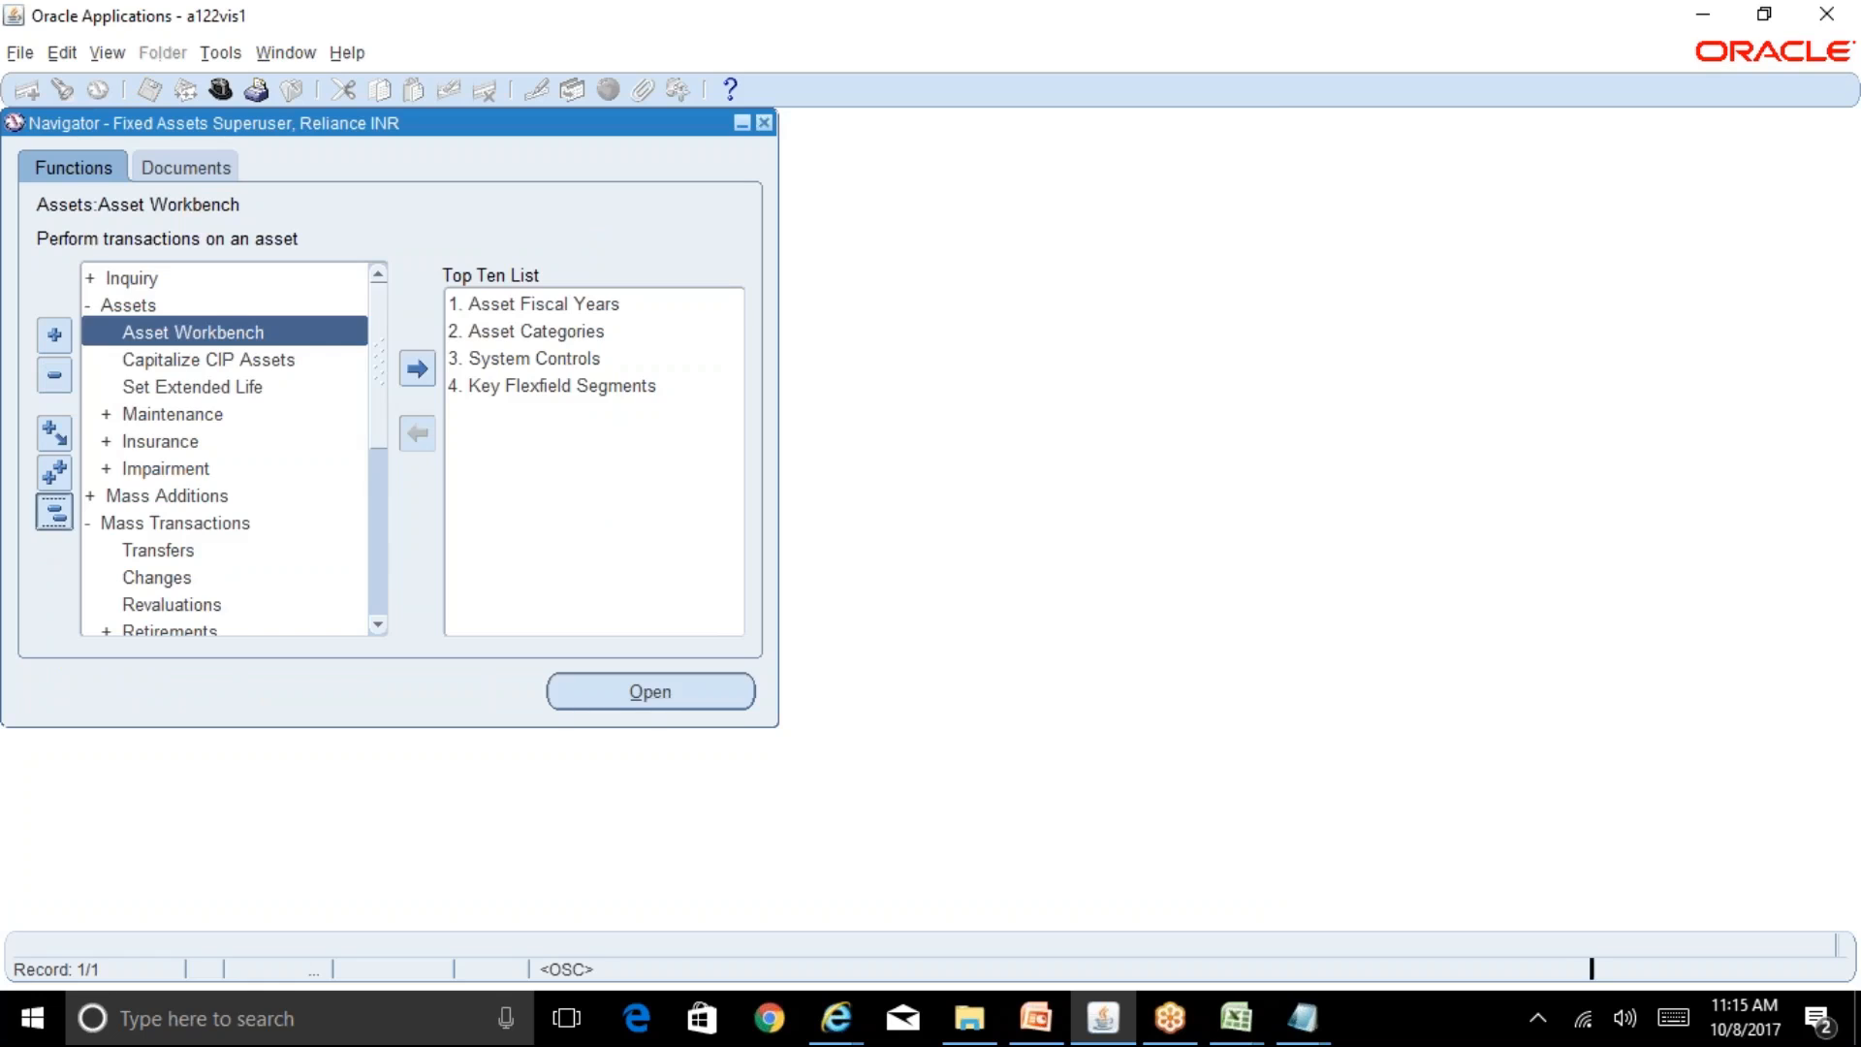
{"action": "double_click", "coordinate": [217, 423]}
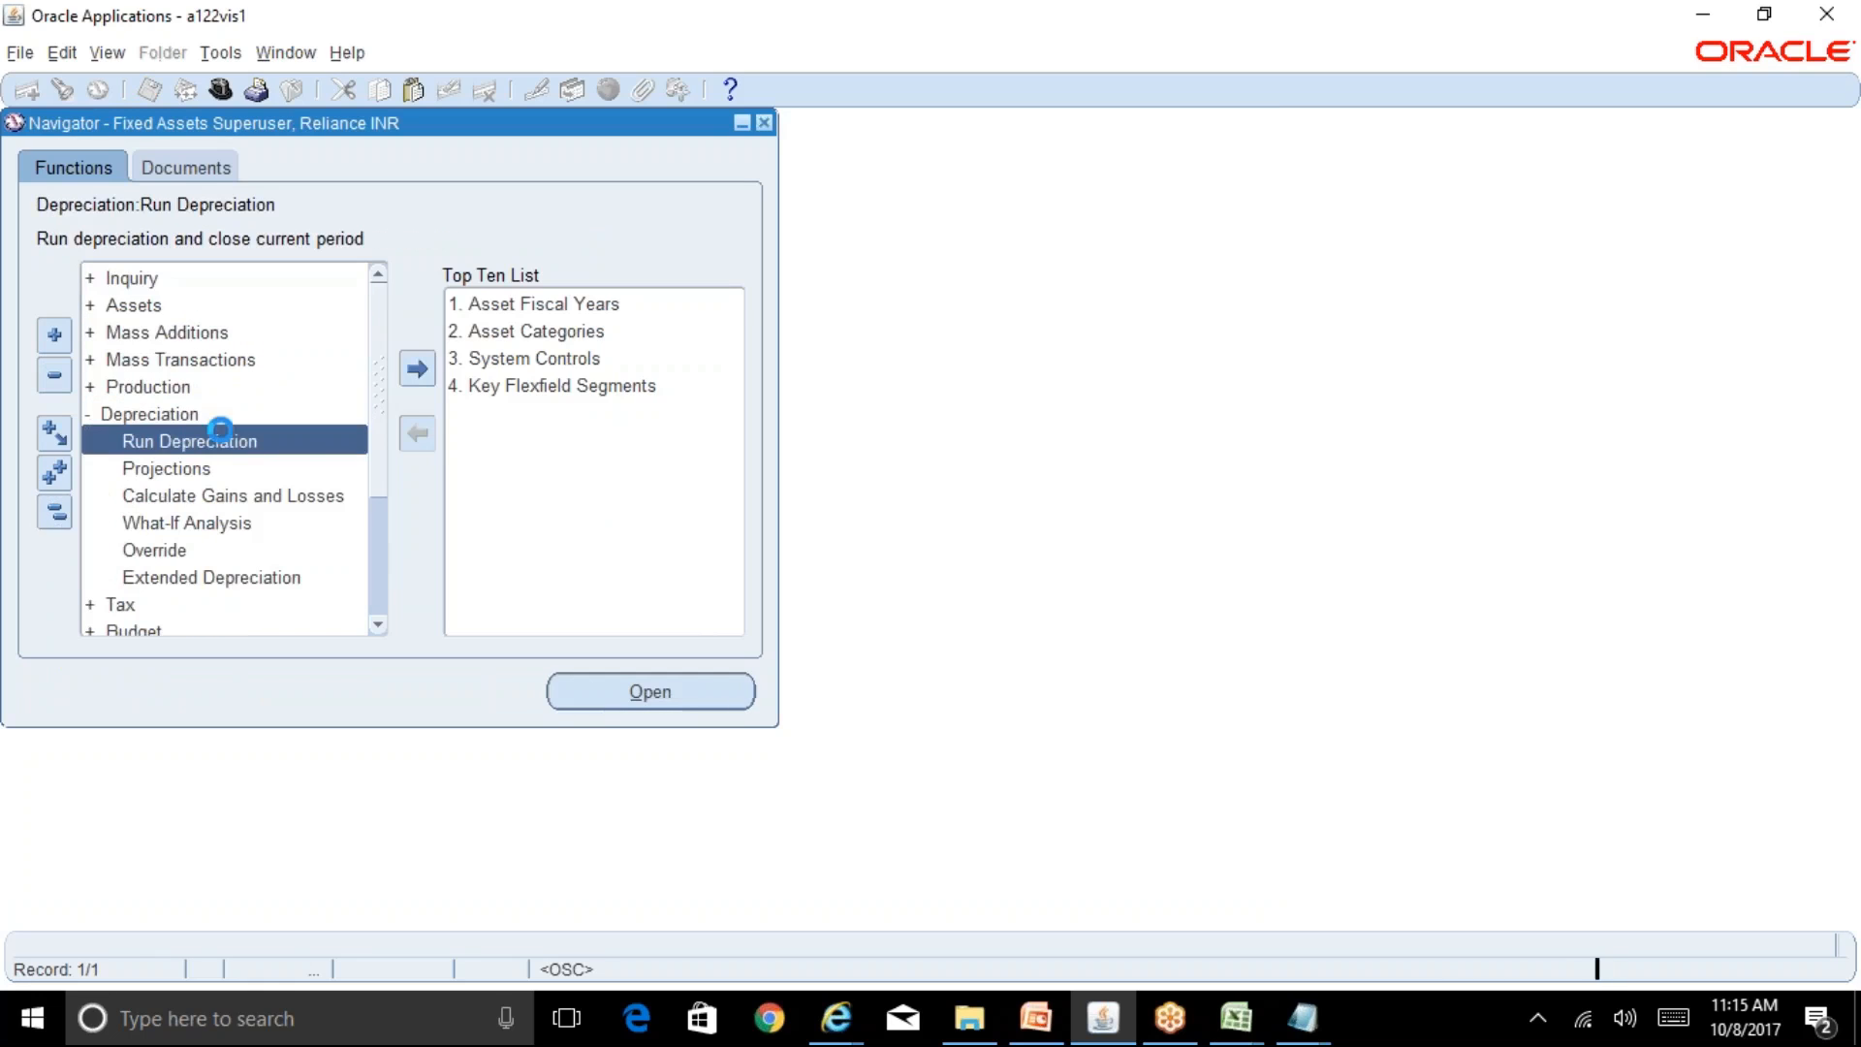
{"action": "left_click", "coordinate": [254, 497]}
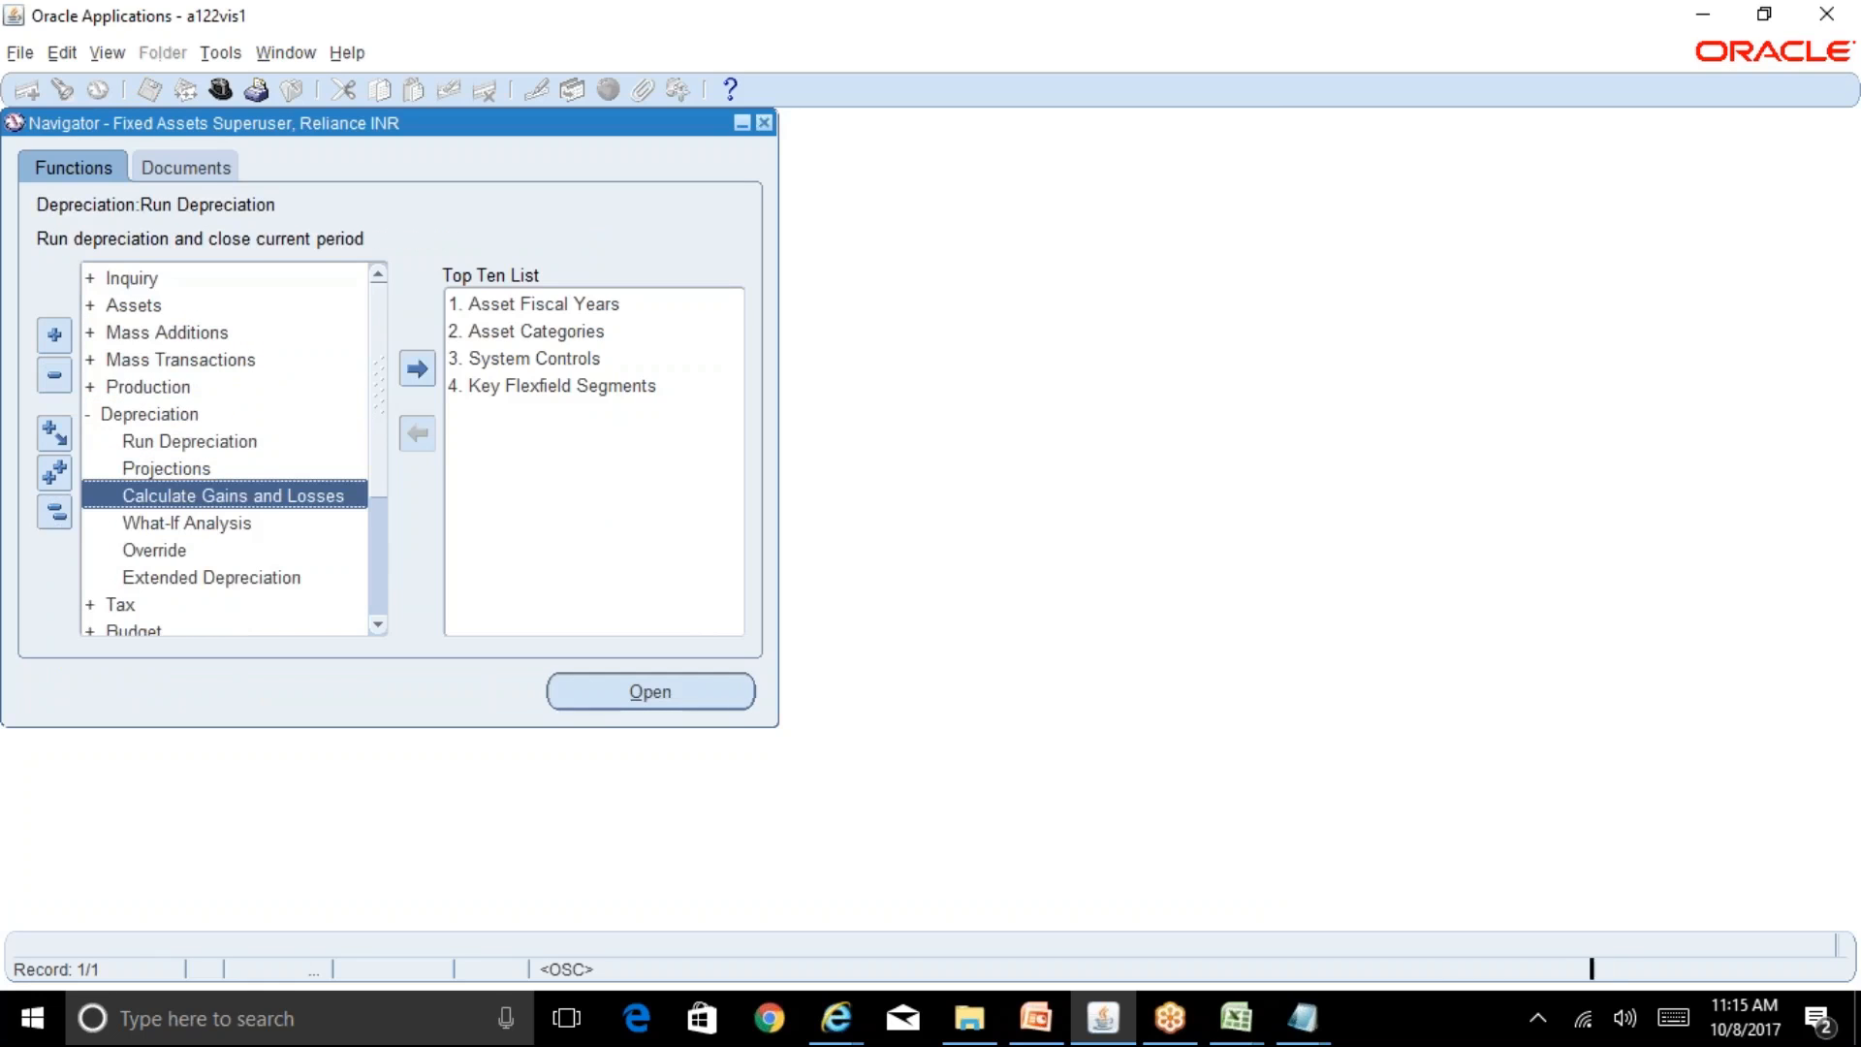
{"action": "double_click", "coordinate": [262, 489]}
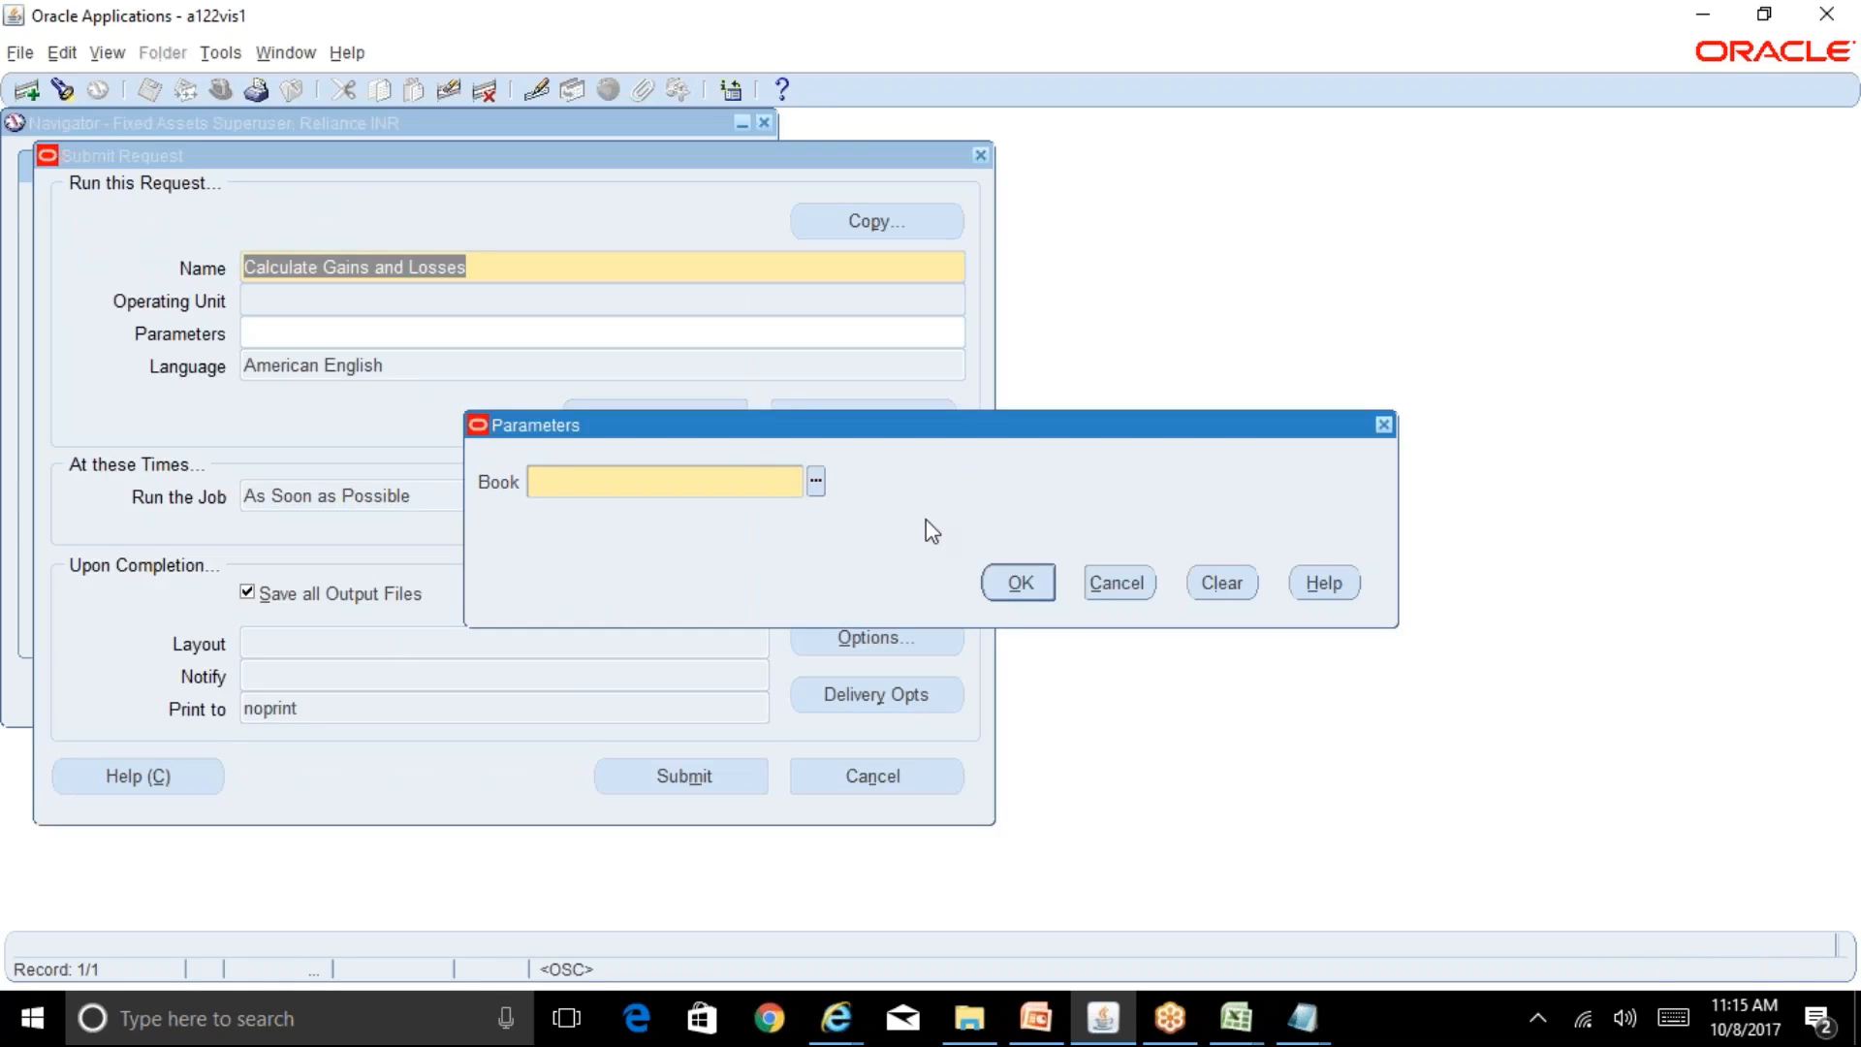
{"action": "type", "text": "rel"}
{"action": "key", "text": "Tab"}
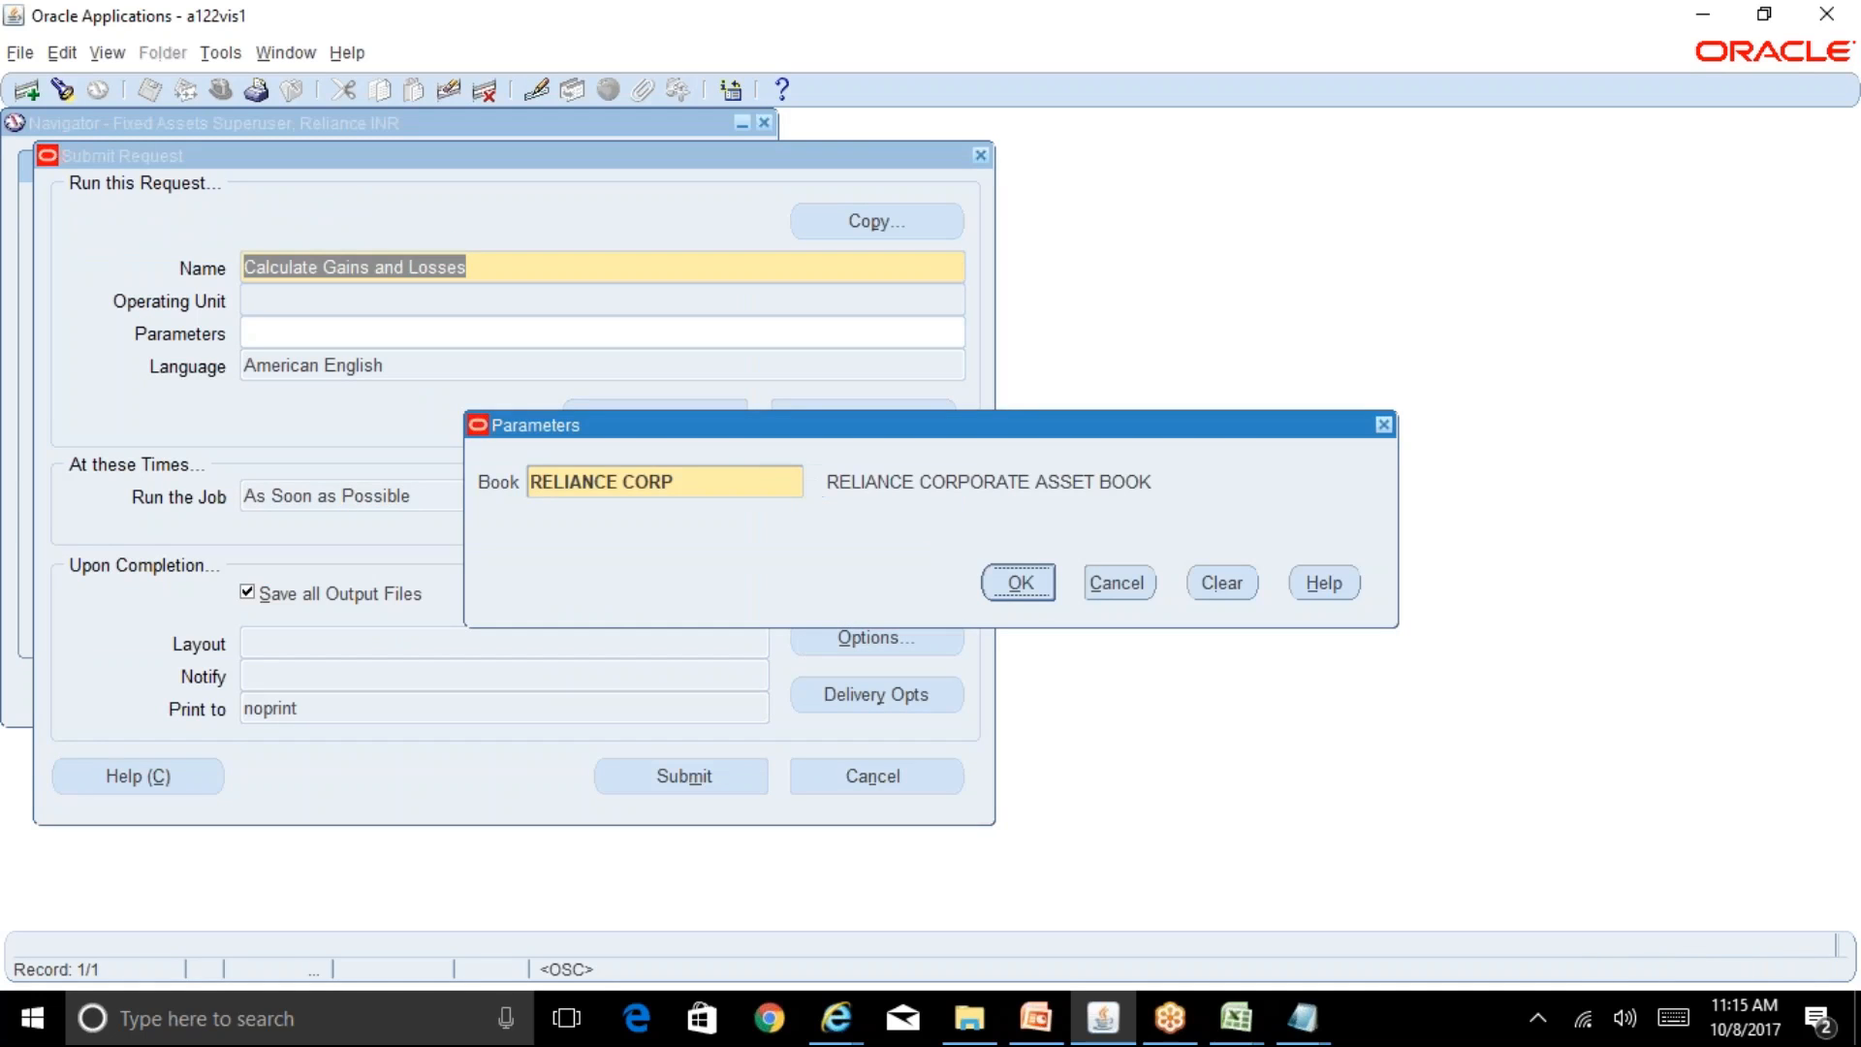
{"action": "left_click", "coordinate": [1019, 583]}
{"action": "left_click", "coordinate": [684, 776]}
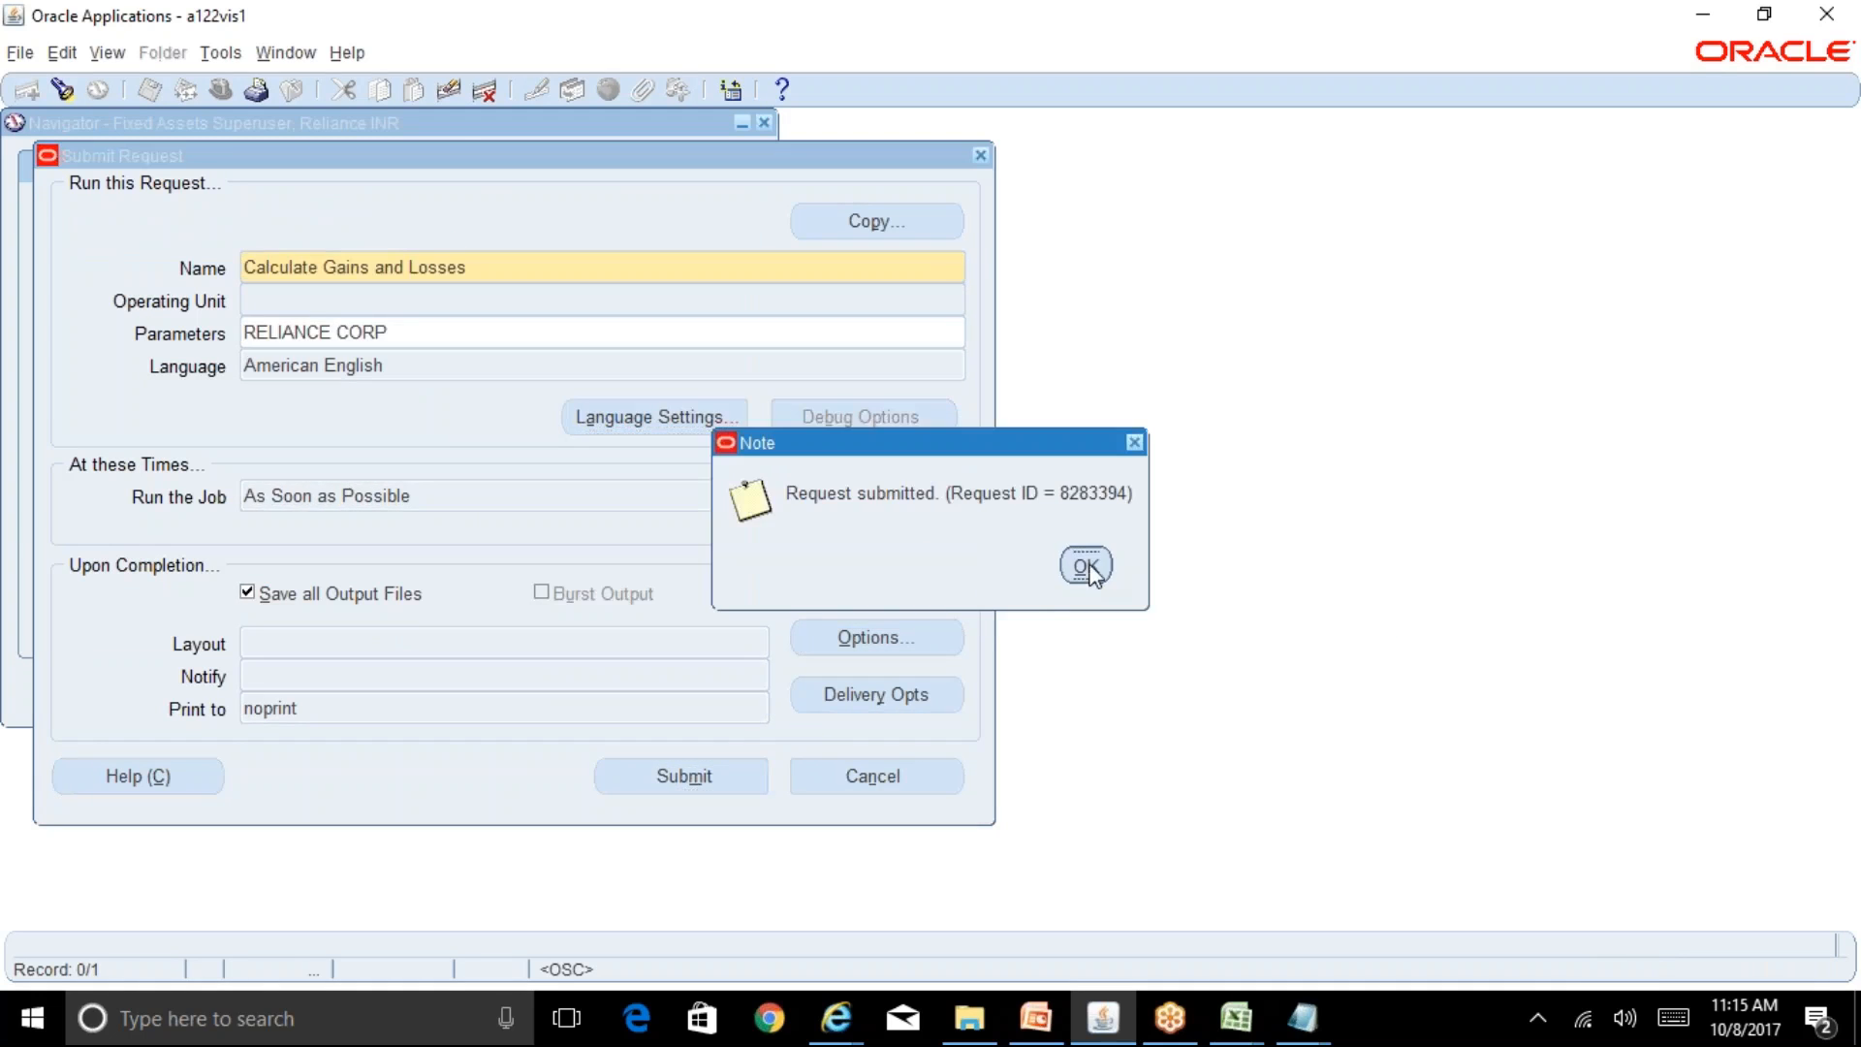
{"action": "key", "text": "Return"}
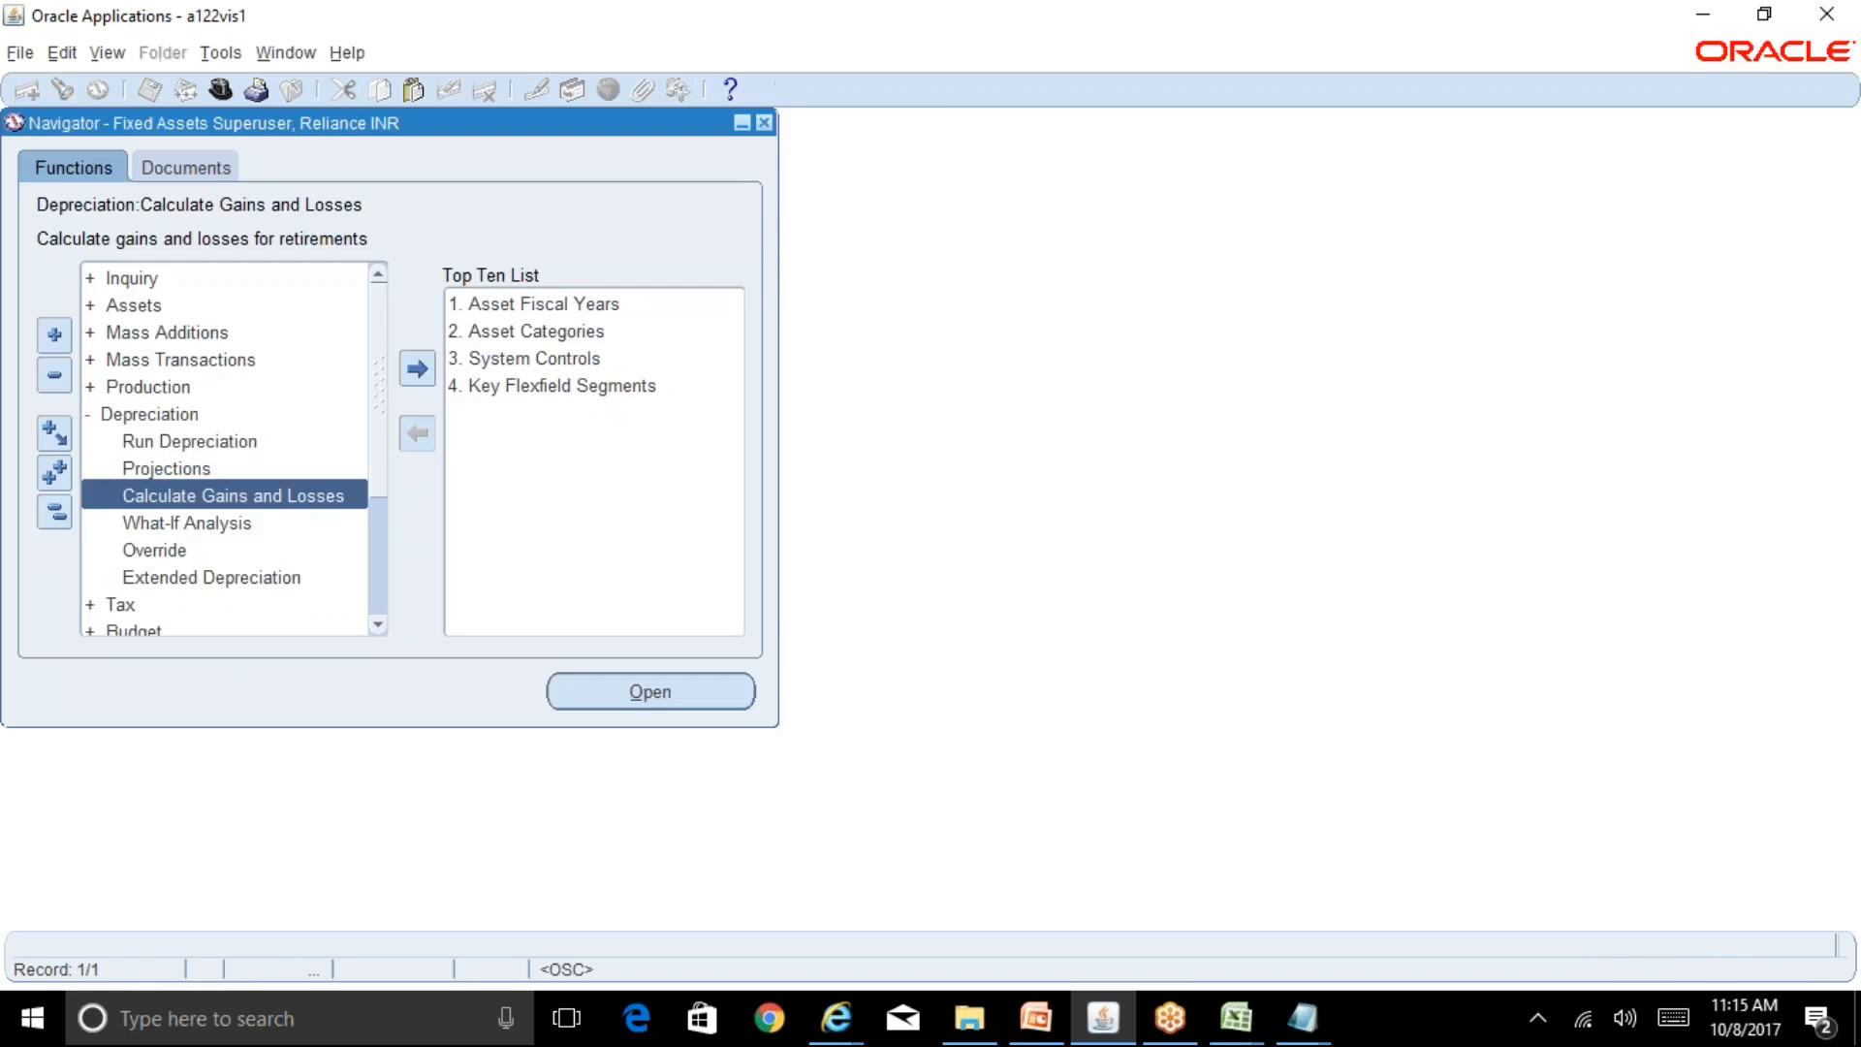
Step: Monitor the Calculate Gains and Losses request and review its output report in the browser
{"action": "key", "text": "alt+v"}
{"action": "key", "text": "r"}
{"action": "key", "text": "Return"}
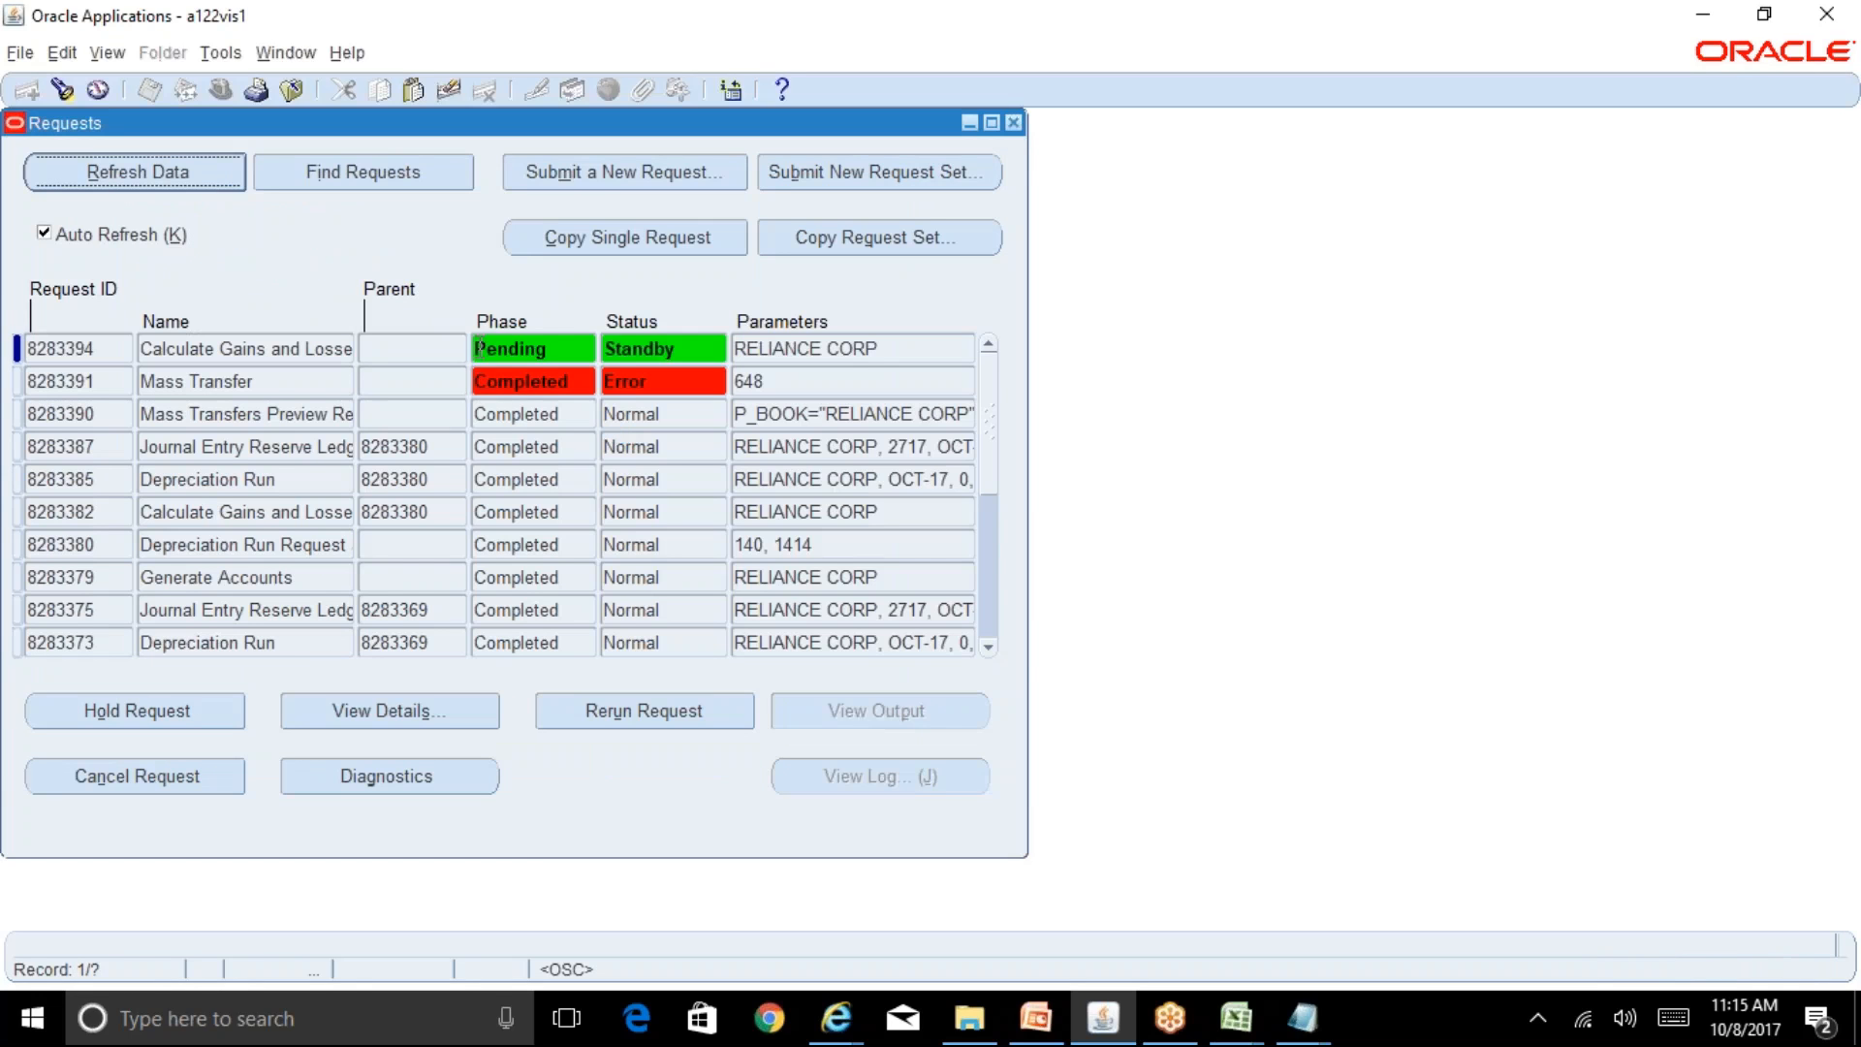
{"action": "left_click", "coordinate": [215, 180]}
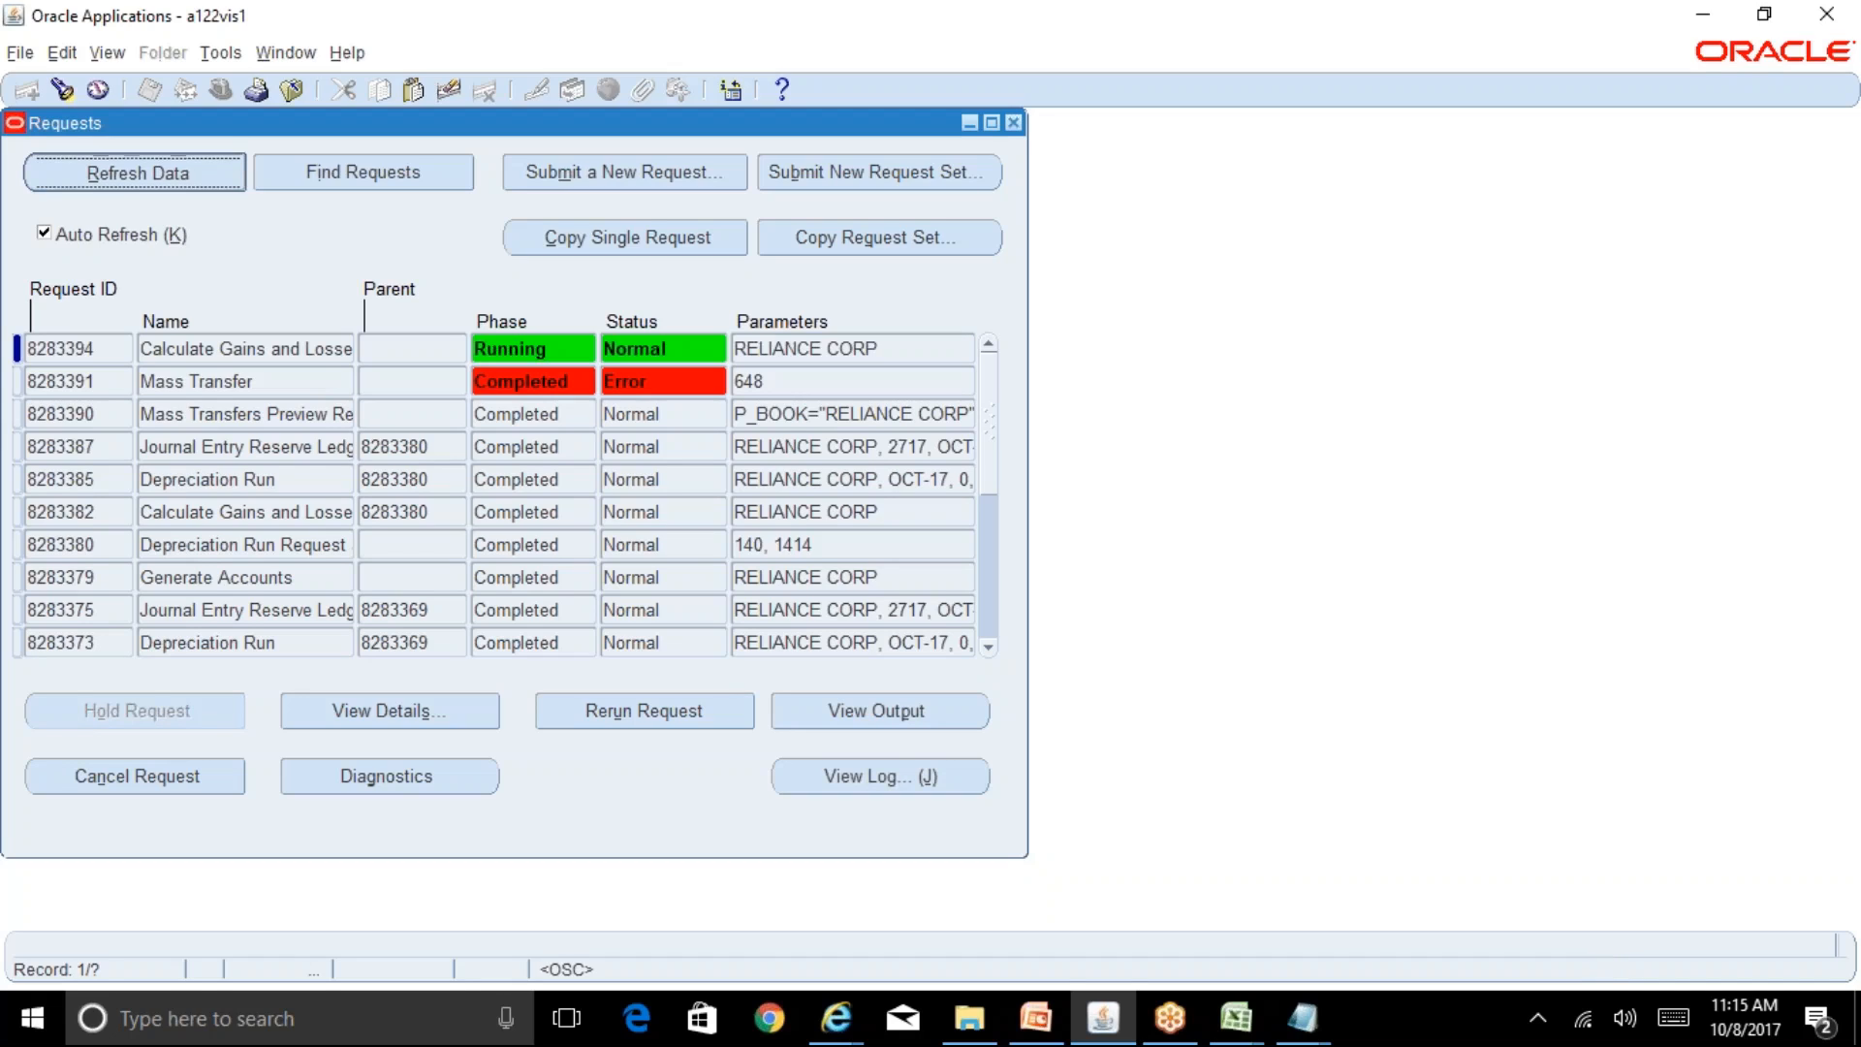
{"action": "left_click", "coordinate": [885, 711]}
{"action": "mouse_move", "coordinate": [836, 1016]}
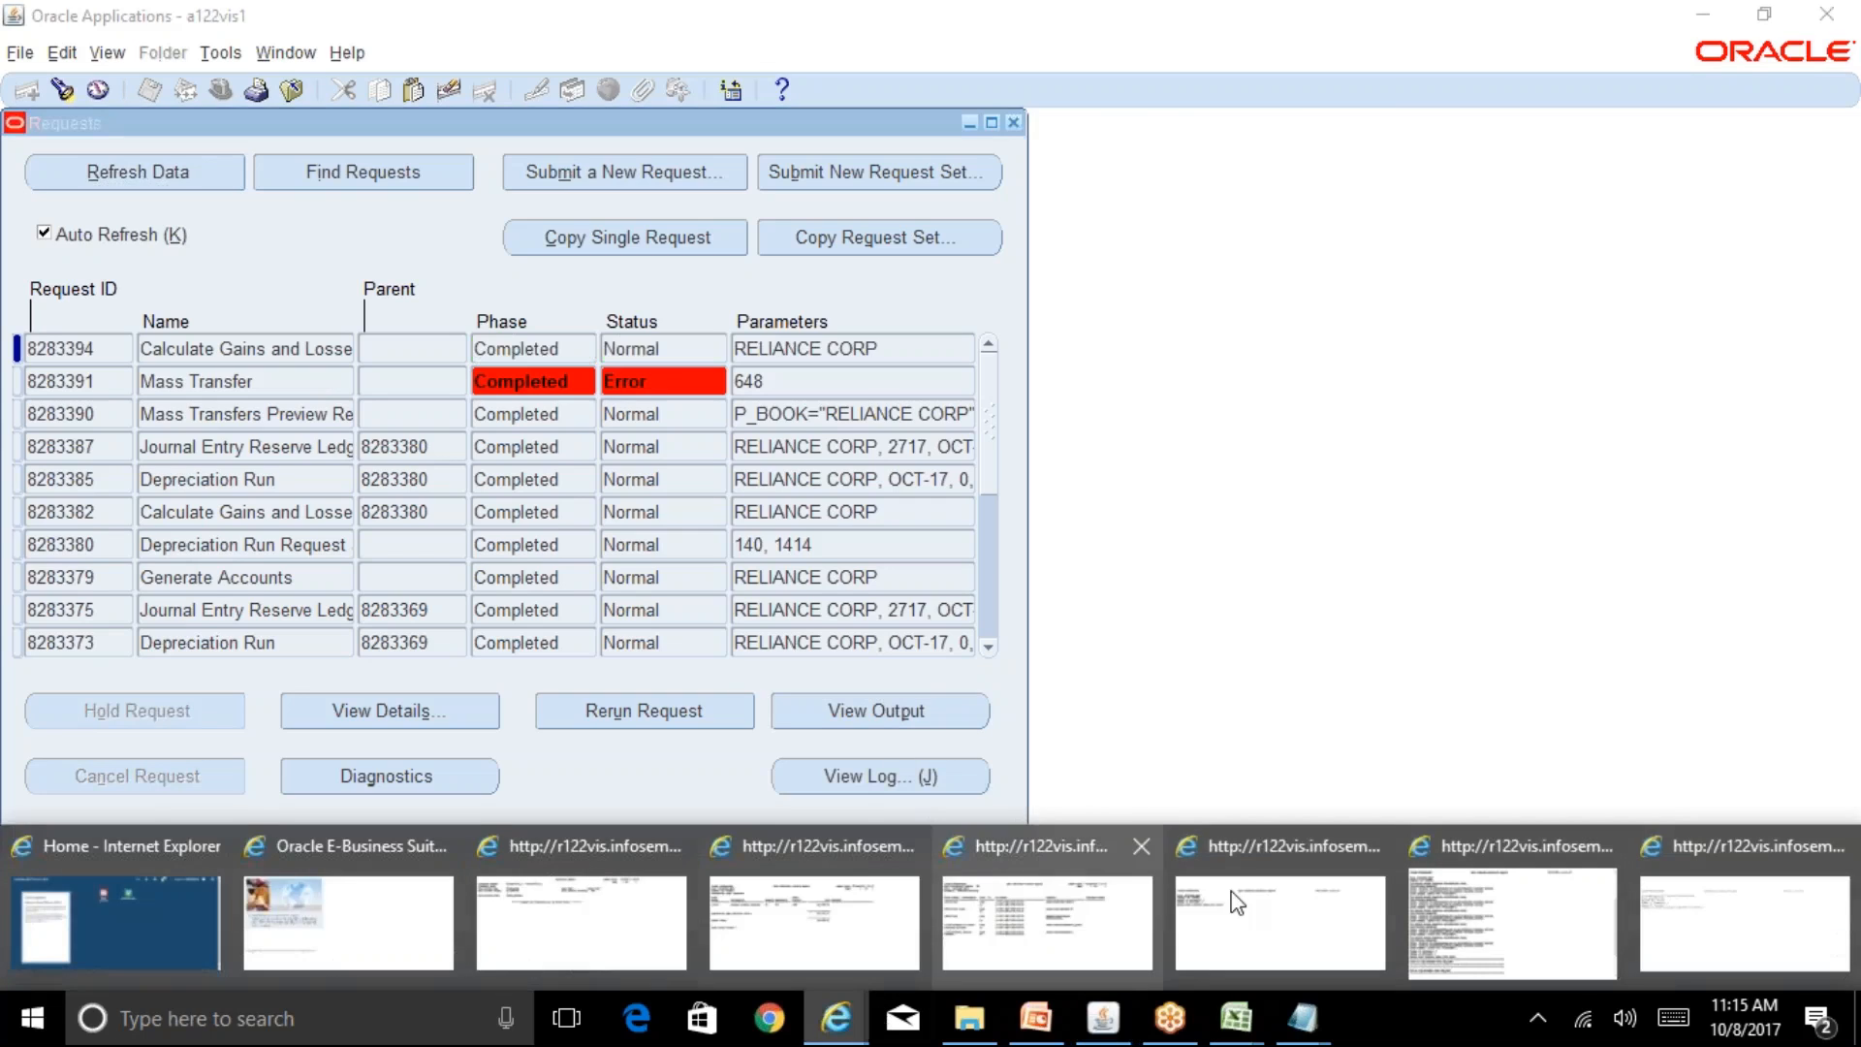
{"action": "left_click", "coordinate": [1714, 940]}
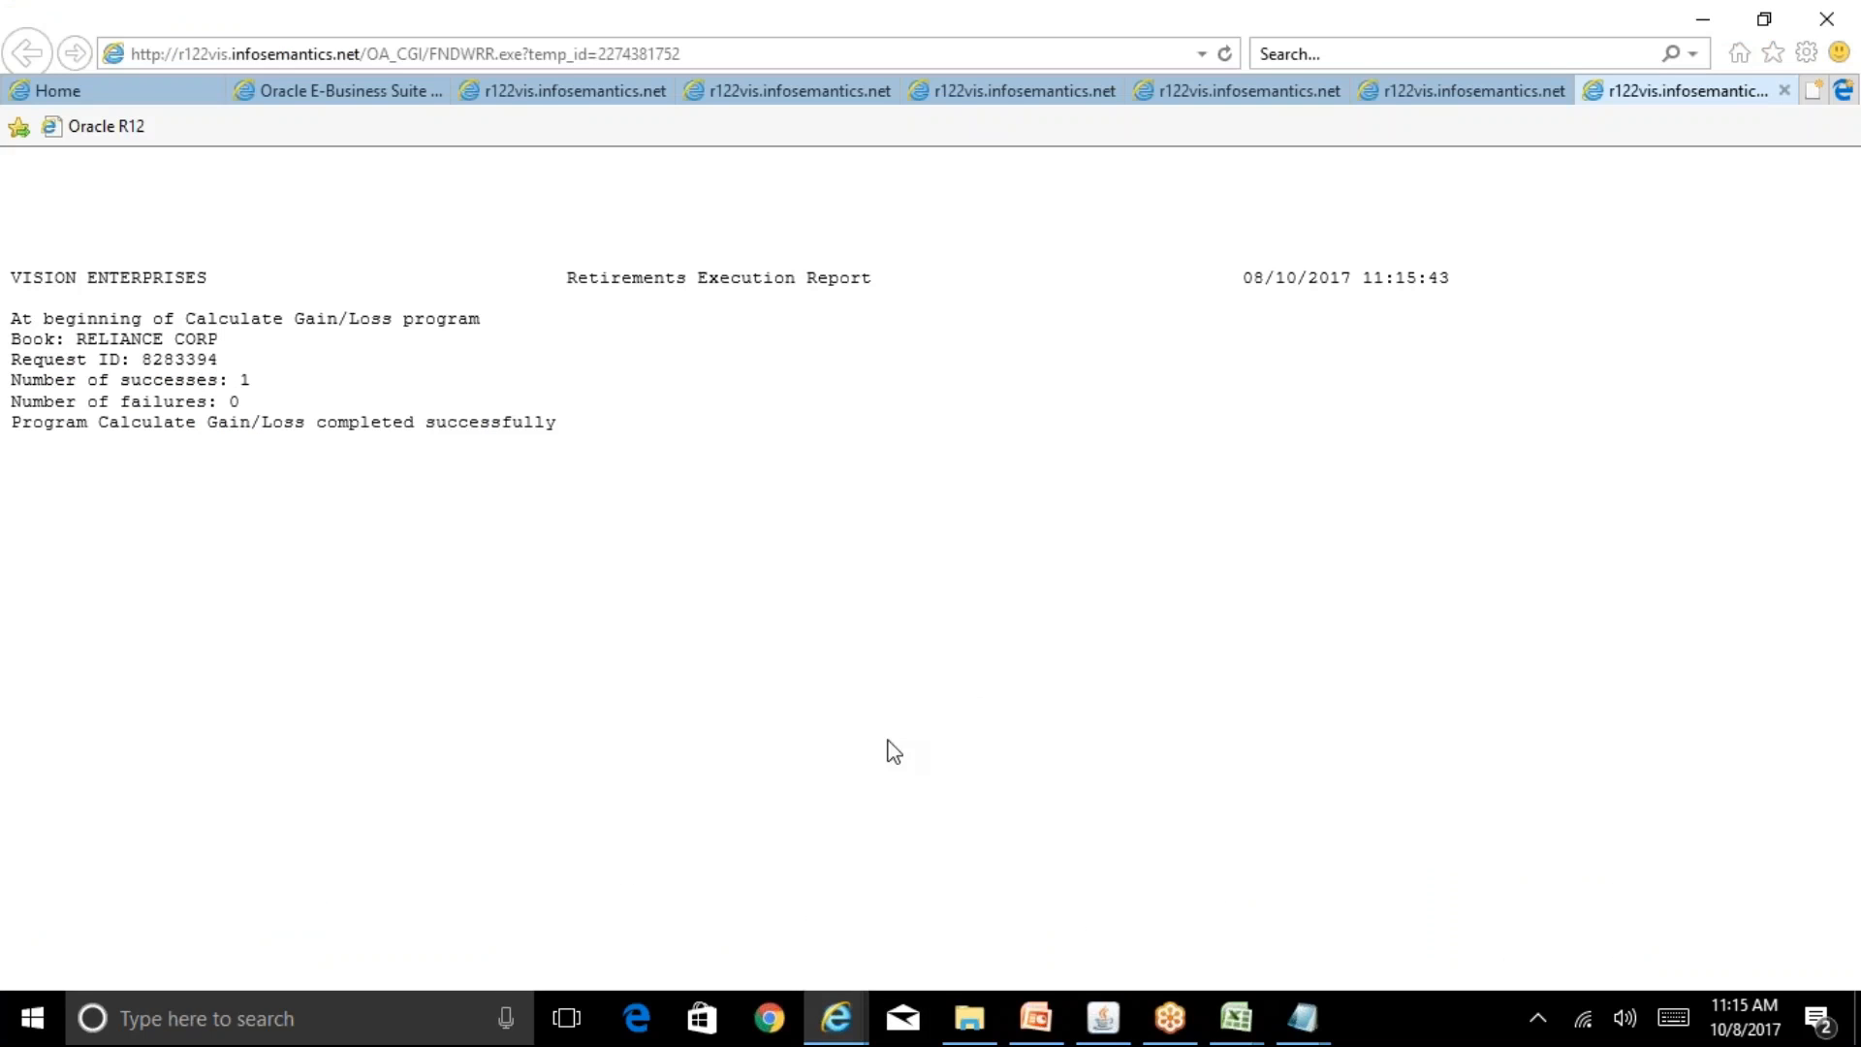
{"action": "left_click", "coordinate": [1104, 1017]}
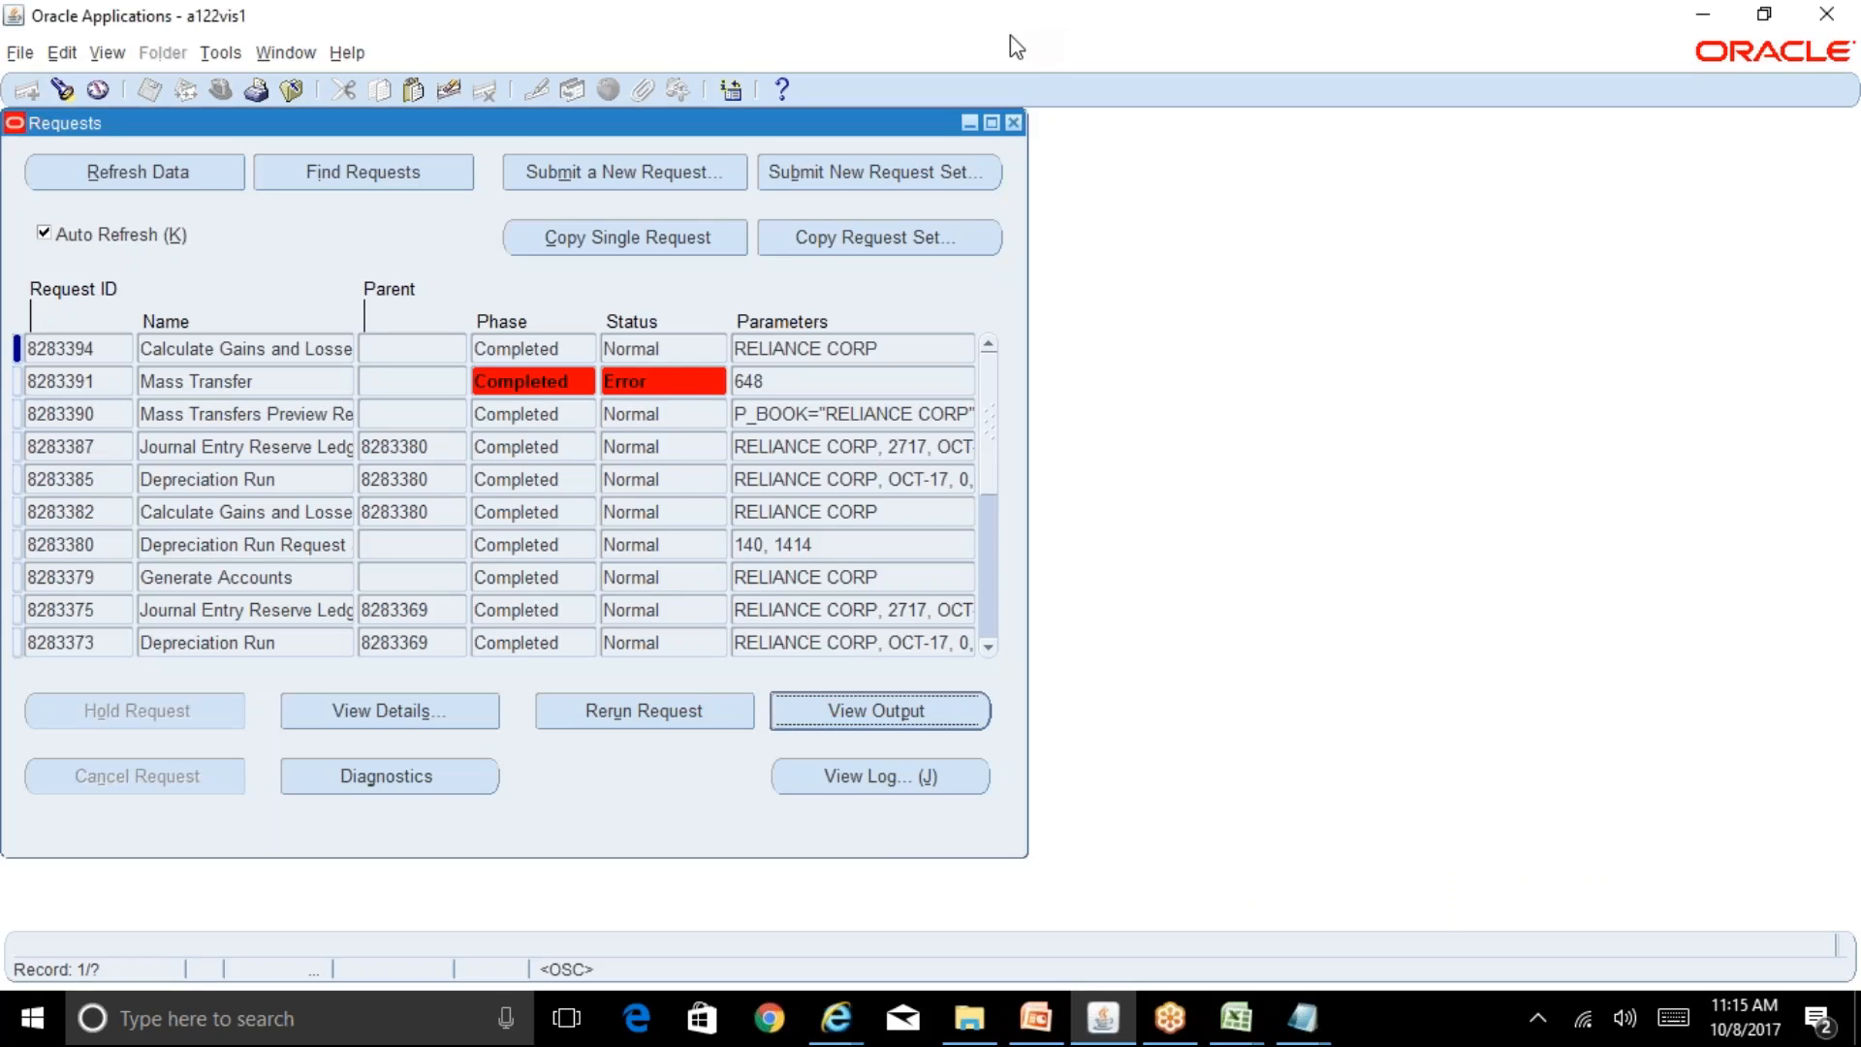
{"action": "left_click", "coordinate": [1012, 120]}
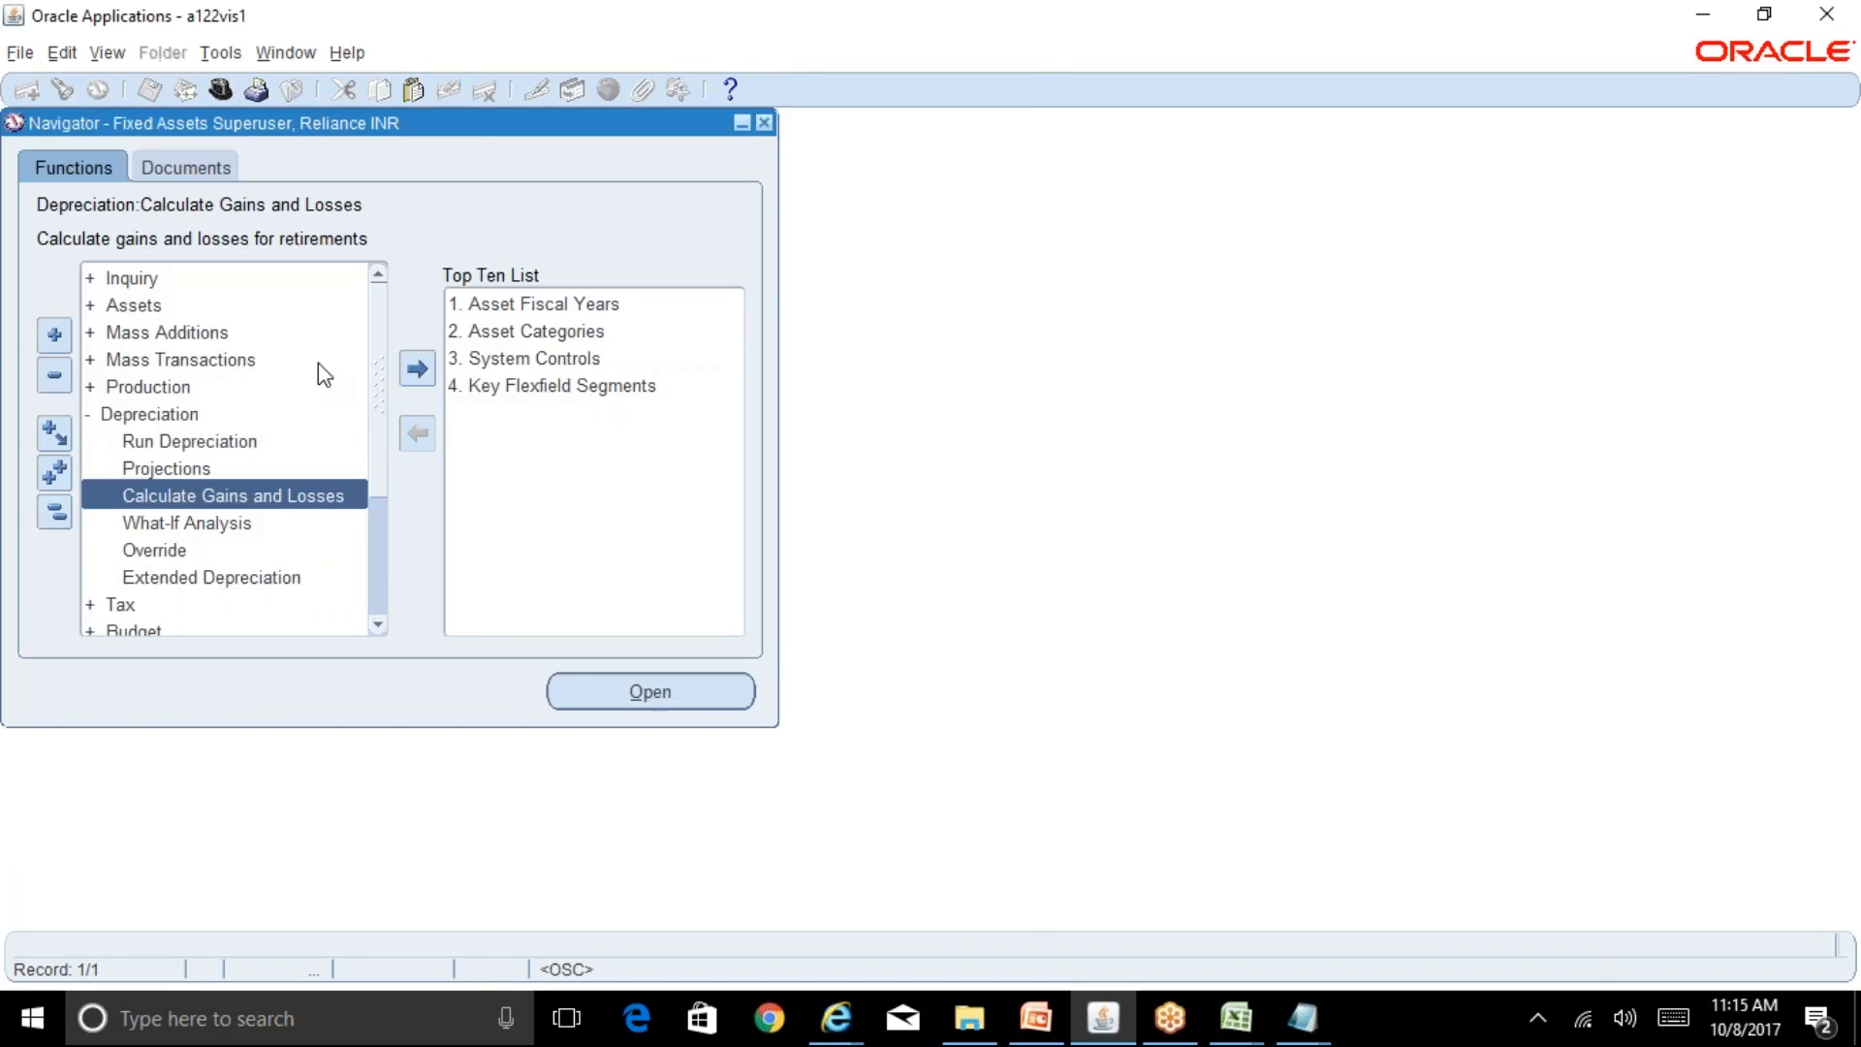
Step: Search the Asset Workbench for RELIANCE CORP assets and open the retirements form for "Purchase of Oracle Licensing"
{"action": "double_click", "coordinate": [191, 314]}
{"action": "double_click", "coordinate": [211, 329]}
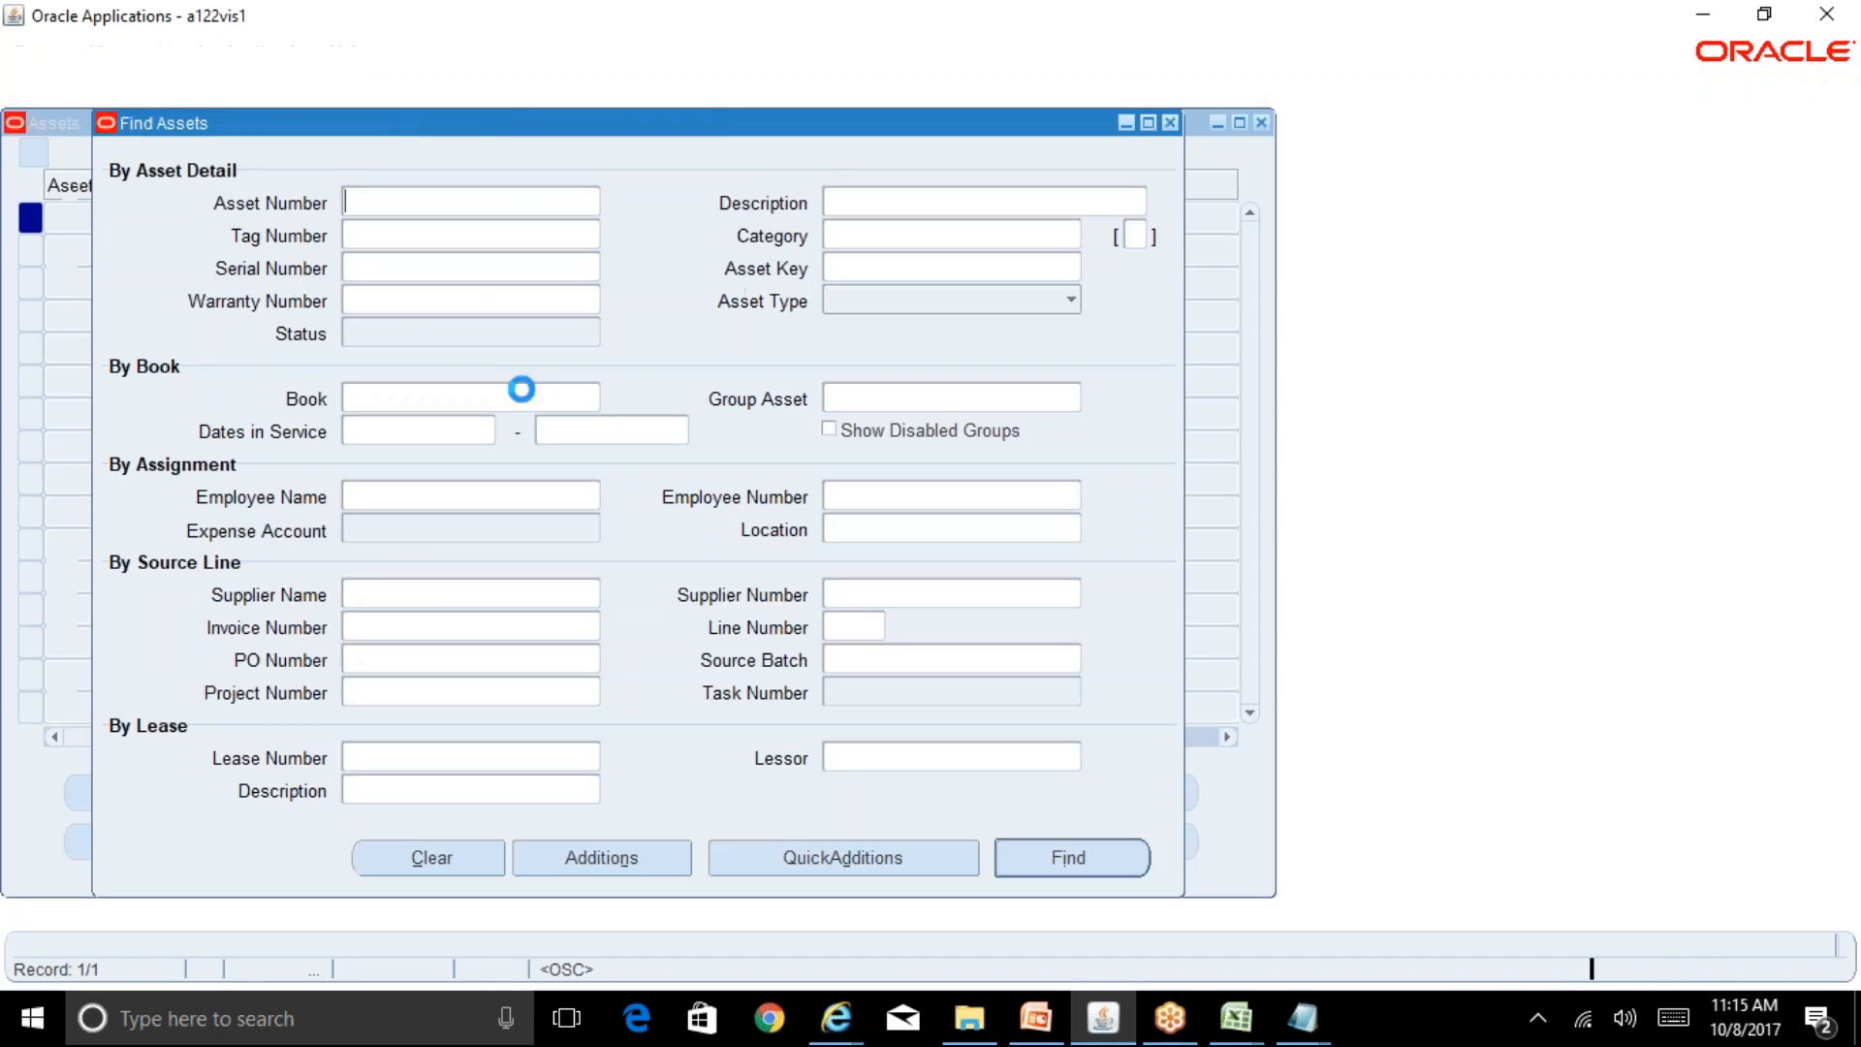
{"action": "left_click", "coordinate": [488, 396]}
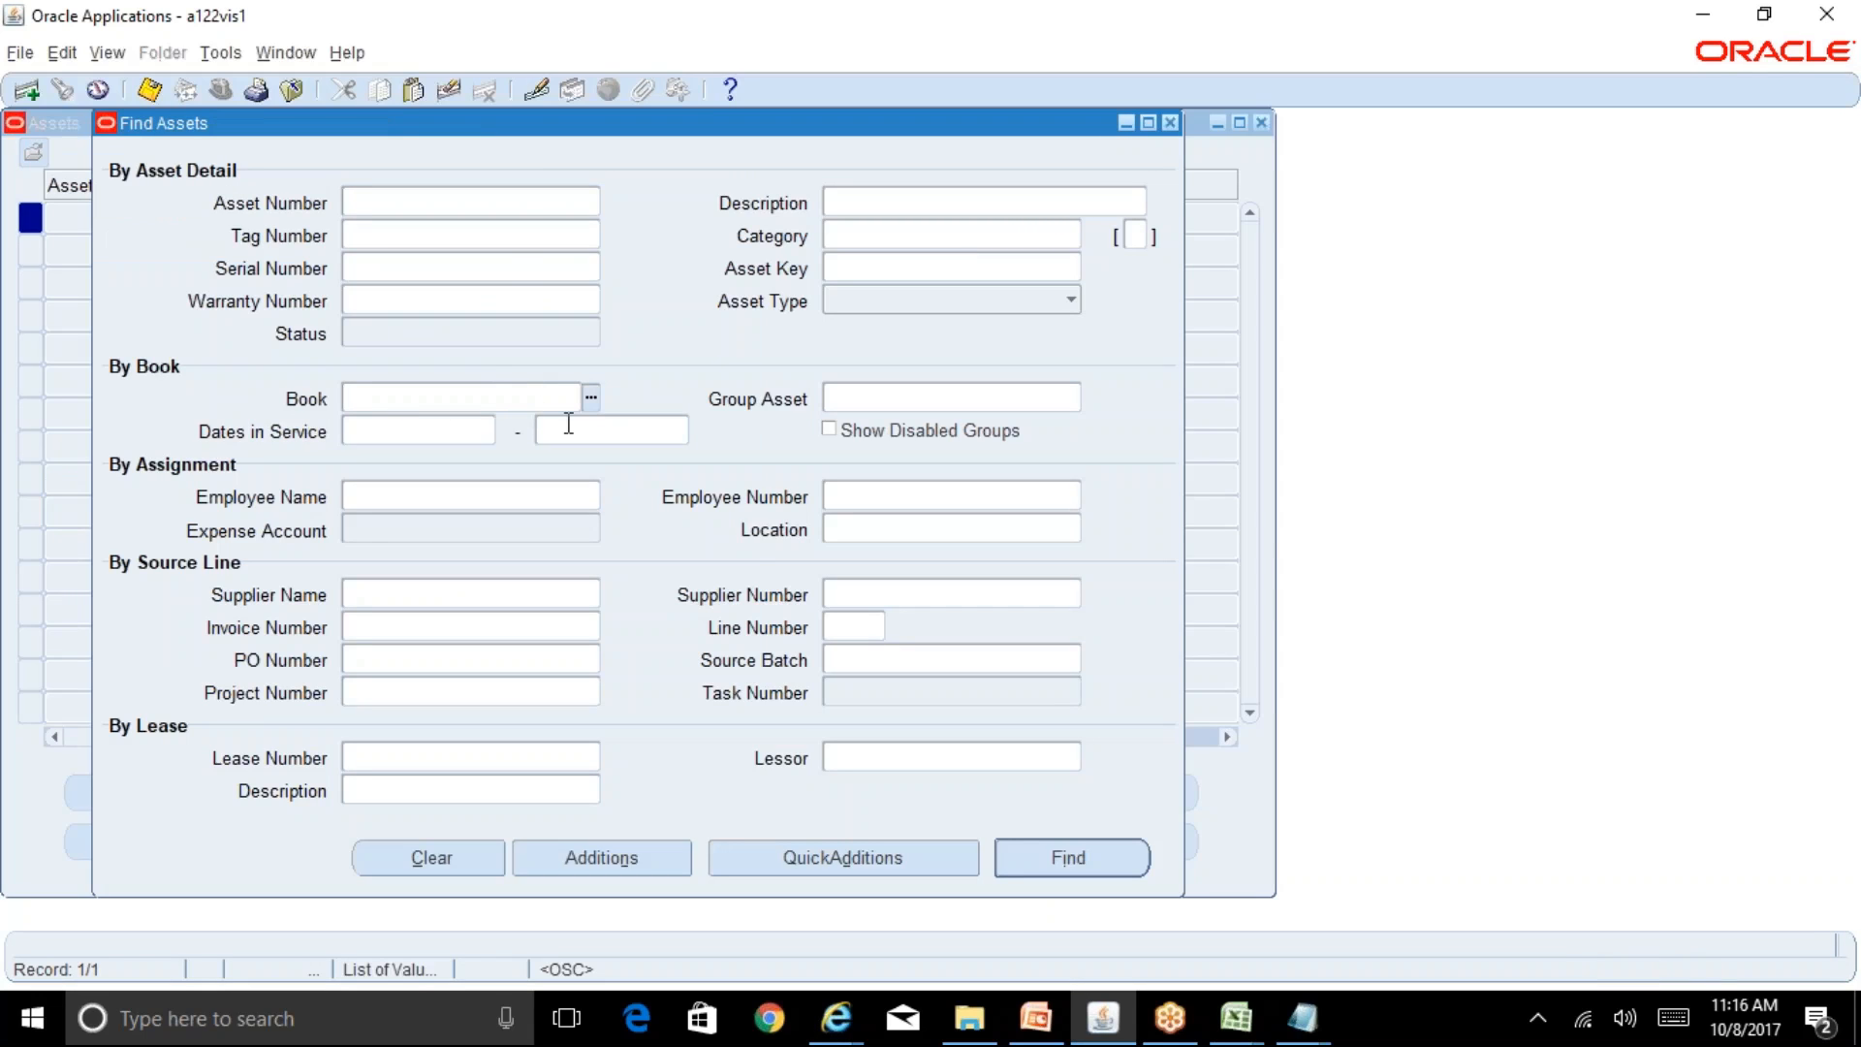
{"action": "type", "text": "REL"}
{"action": "key", "text": "Return"}
{"action": "left_click", "coordinate": [413, 355]}
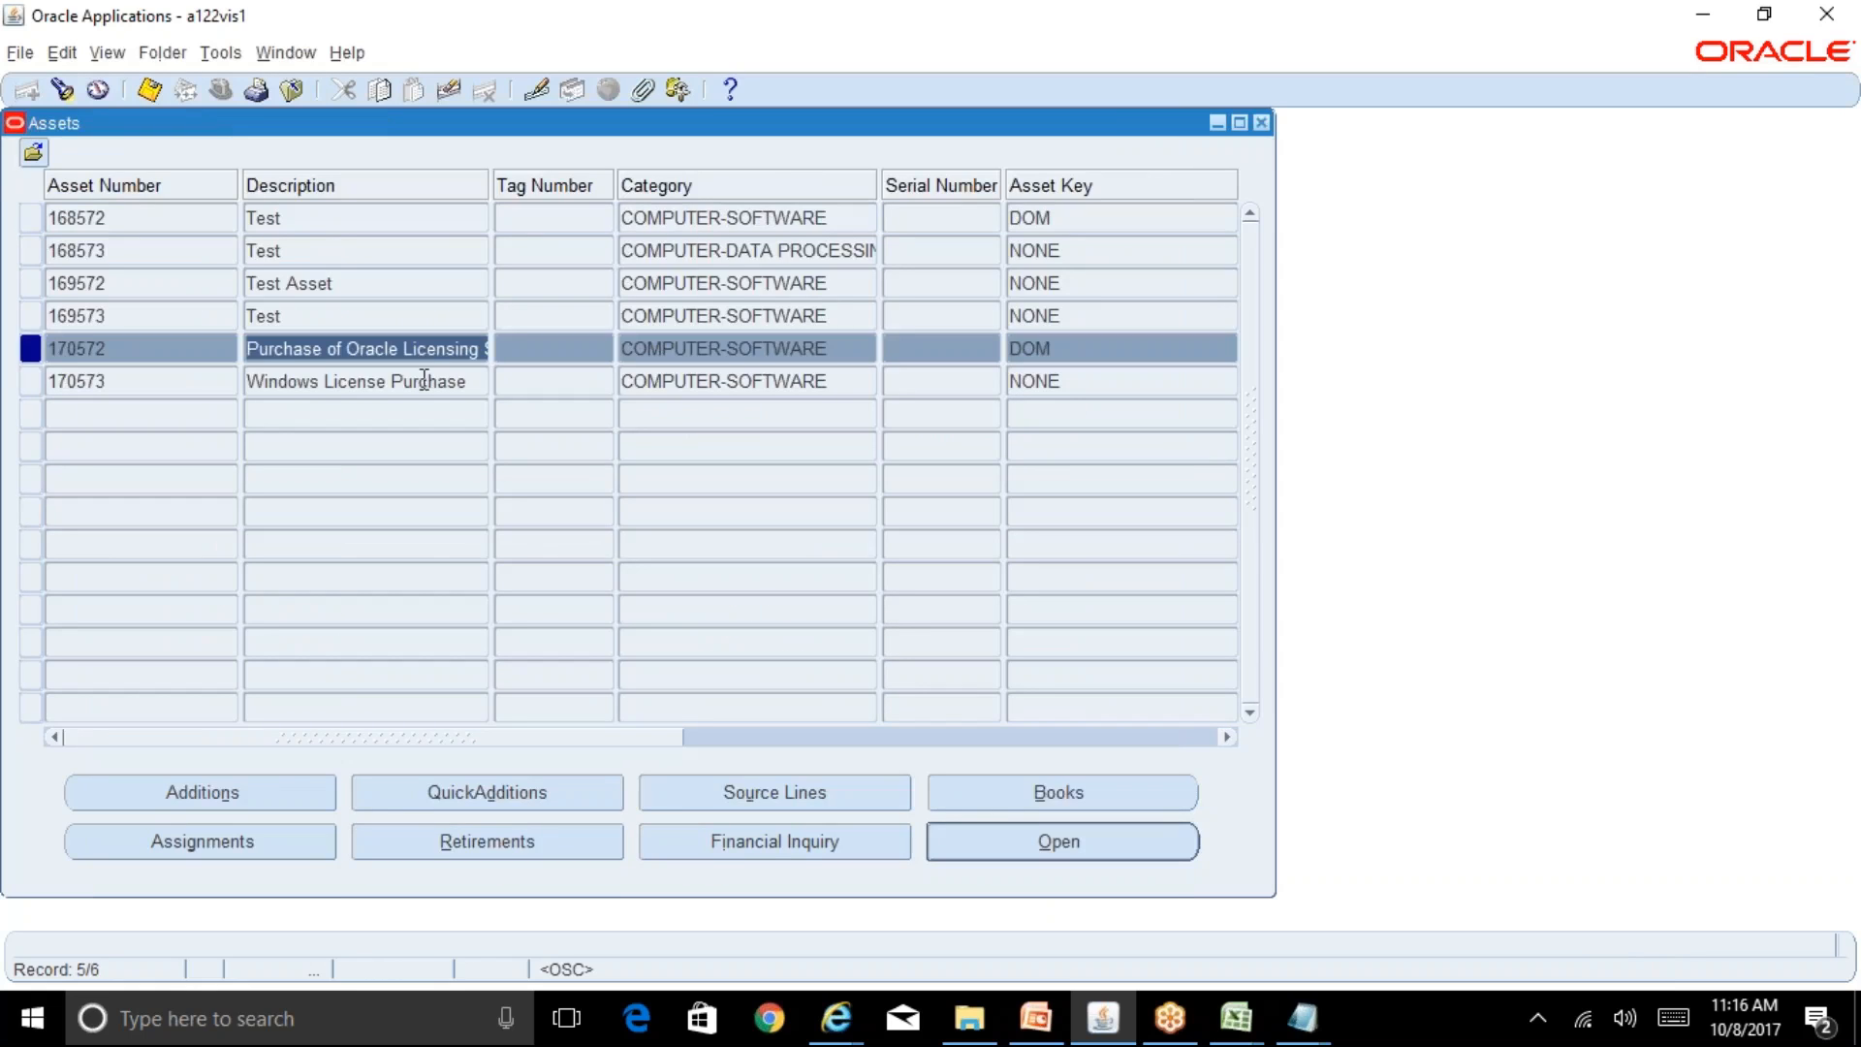
{"action": "left_click", "coordinate": [592, 841]}
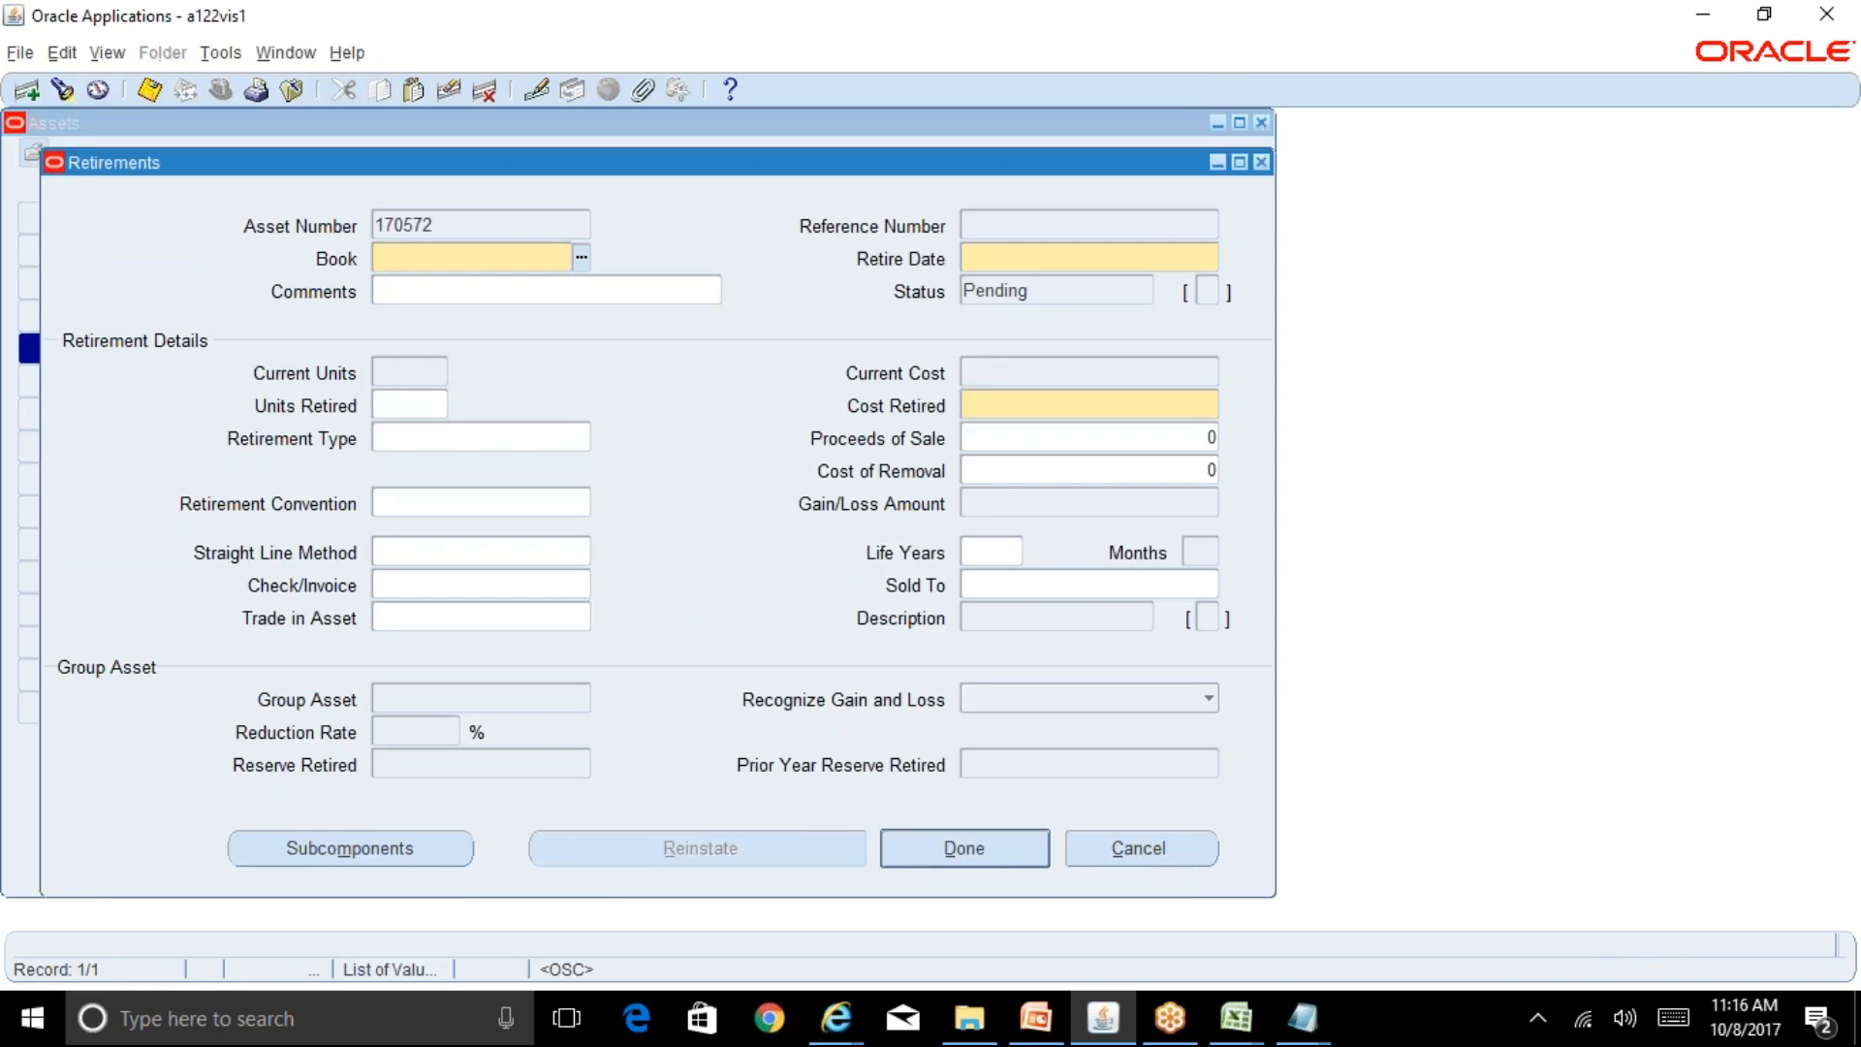
Step: Query the asset's retirement record and check its status, gain/loss amount and cost retired
{"action": "key", "text": "F11"}
{"action": "key", "text": "ctrl+F11"}
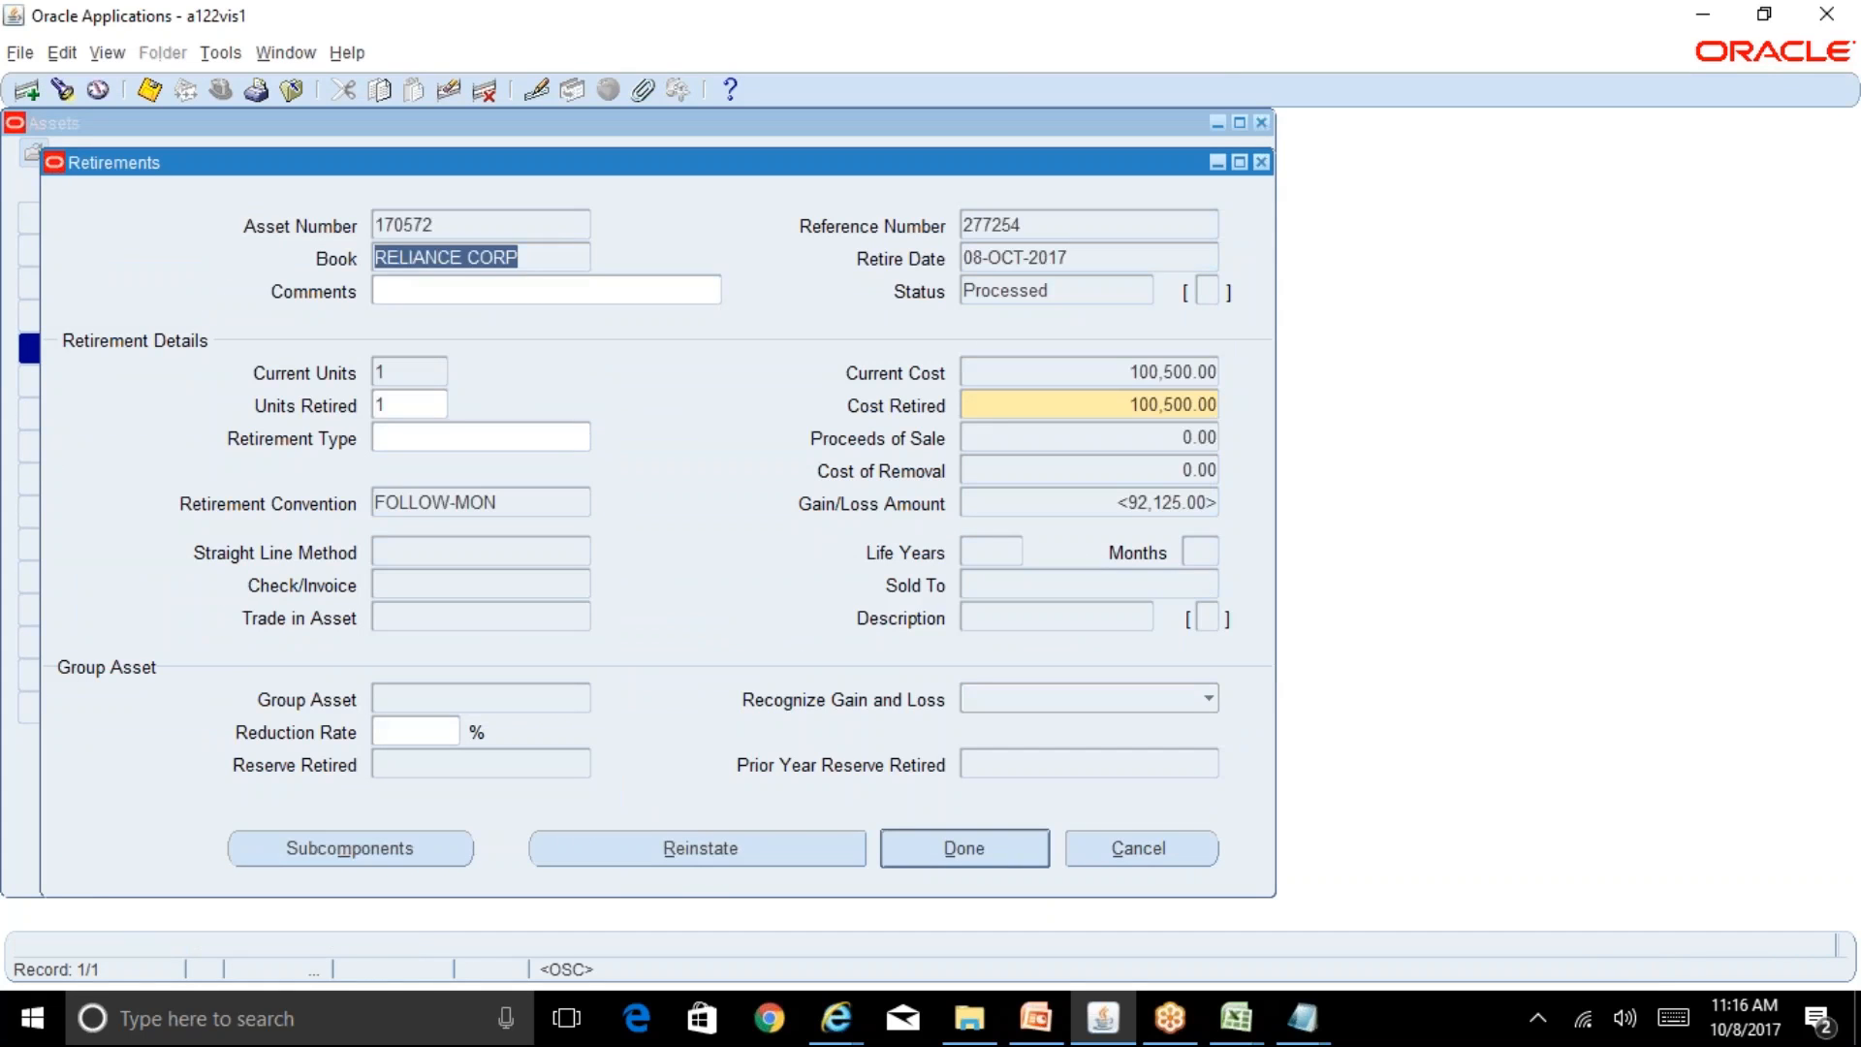
{"action": "left_click", "coordinate": [1067, 291]}
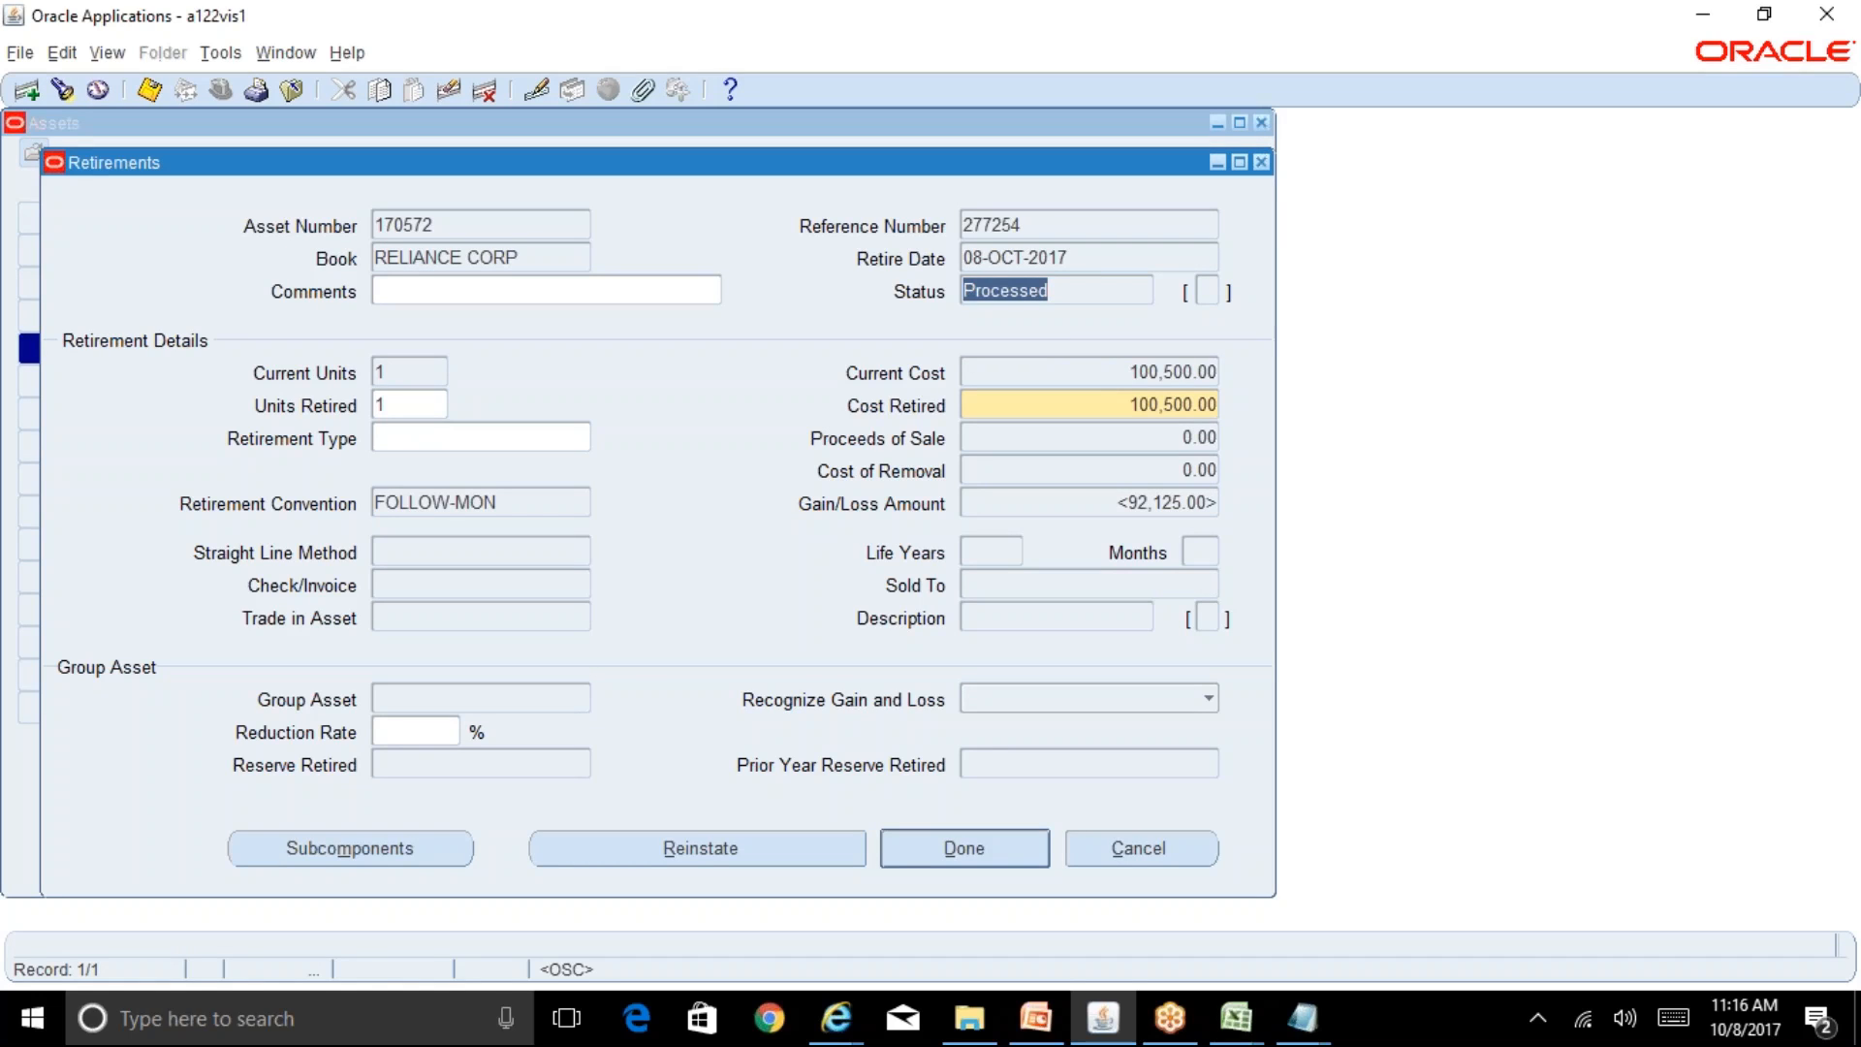
{"action": "left_click", "coordinate": [1173, 503]}
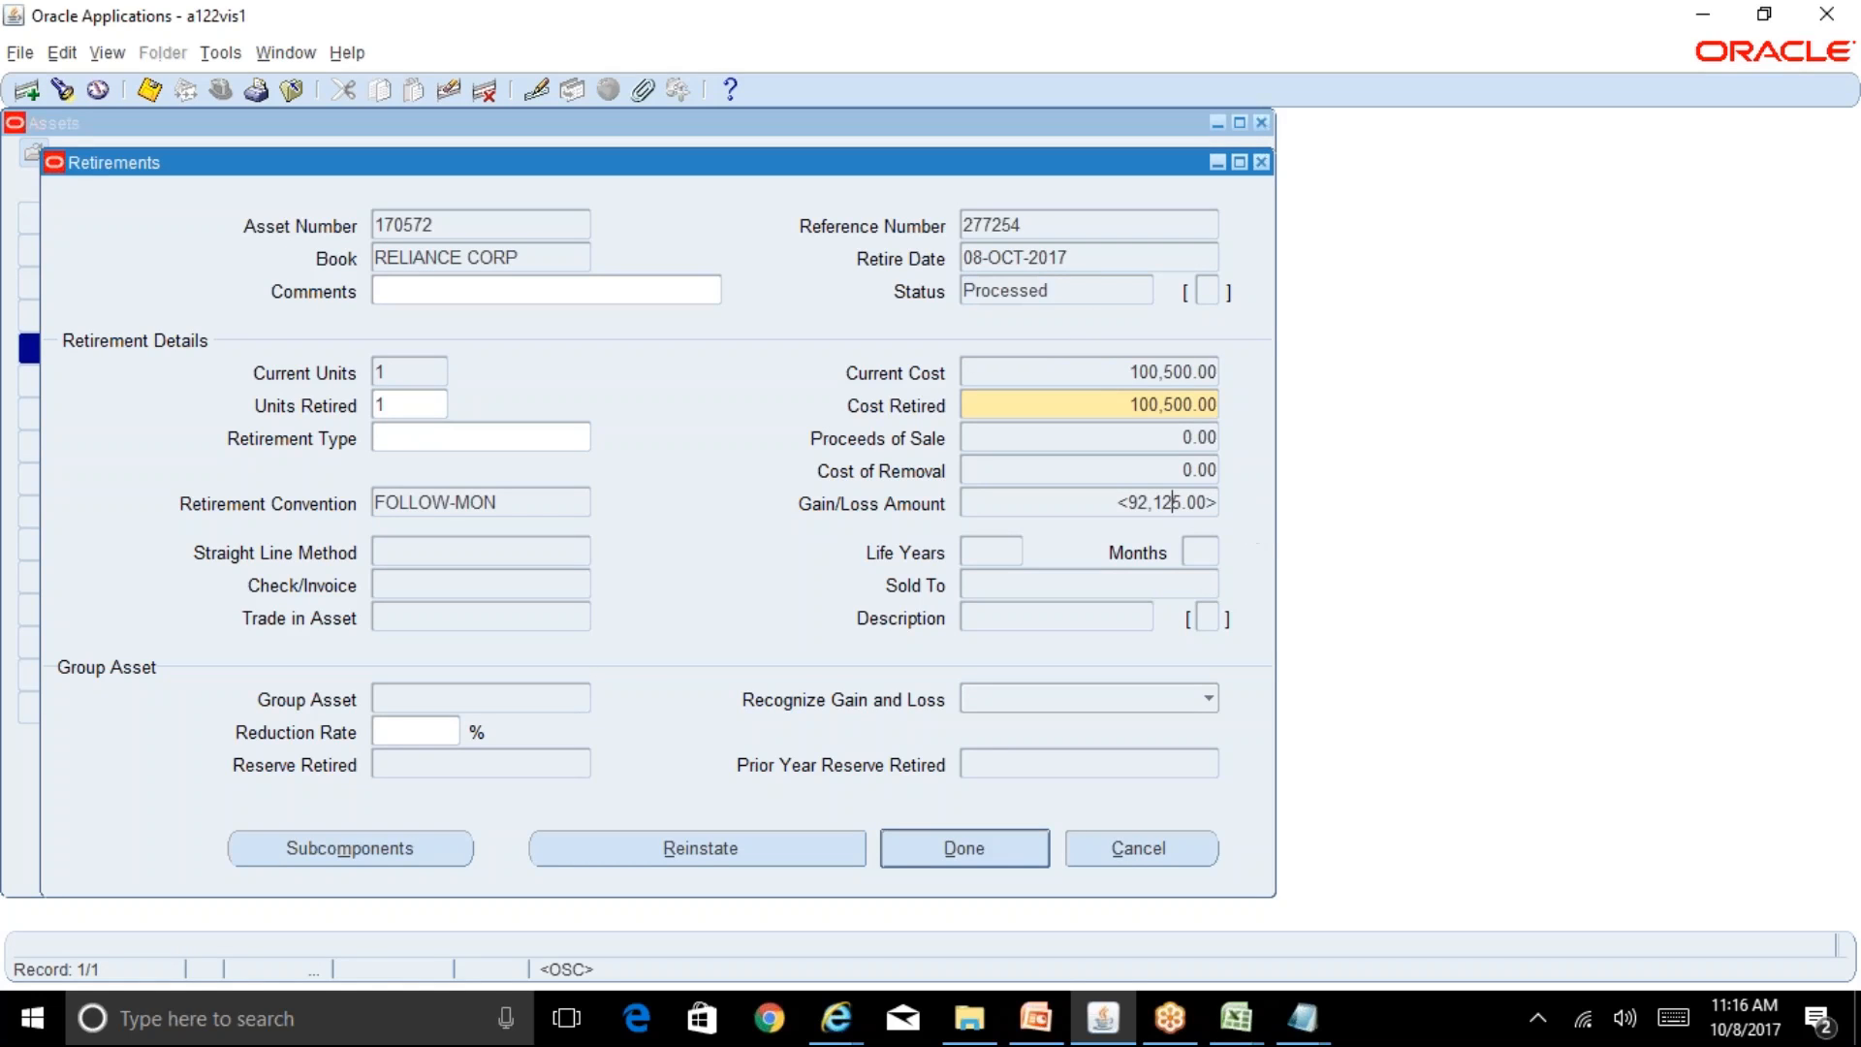
{"action": "left_click", "coordinate": [1161, 404]}
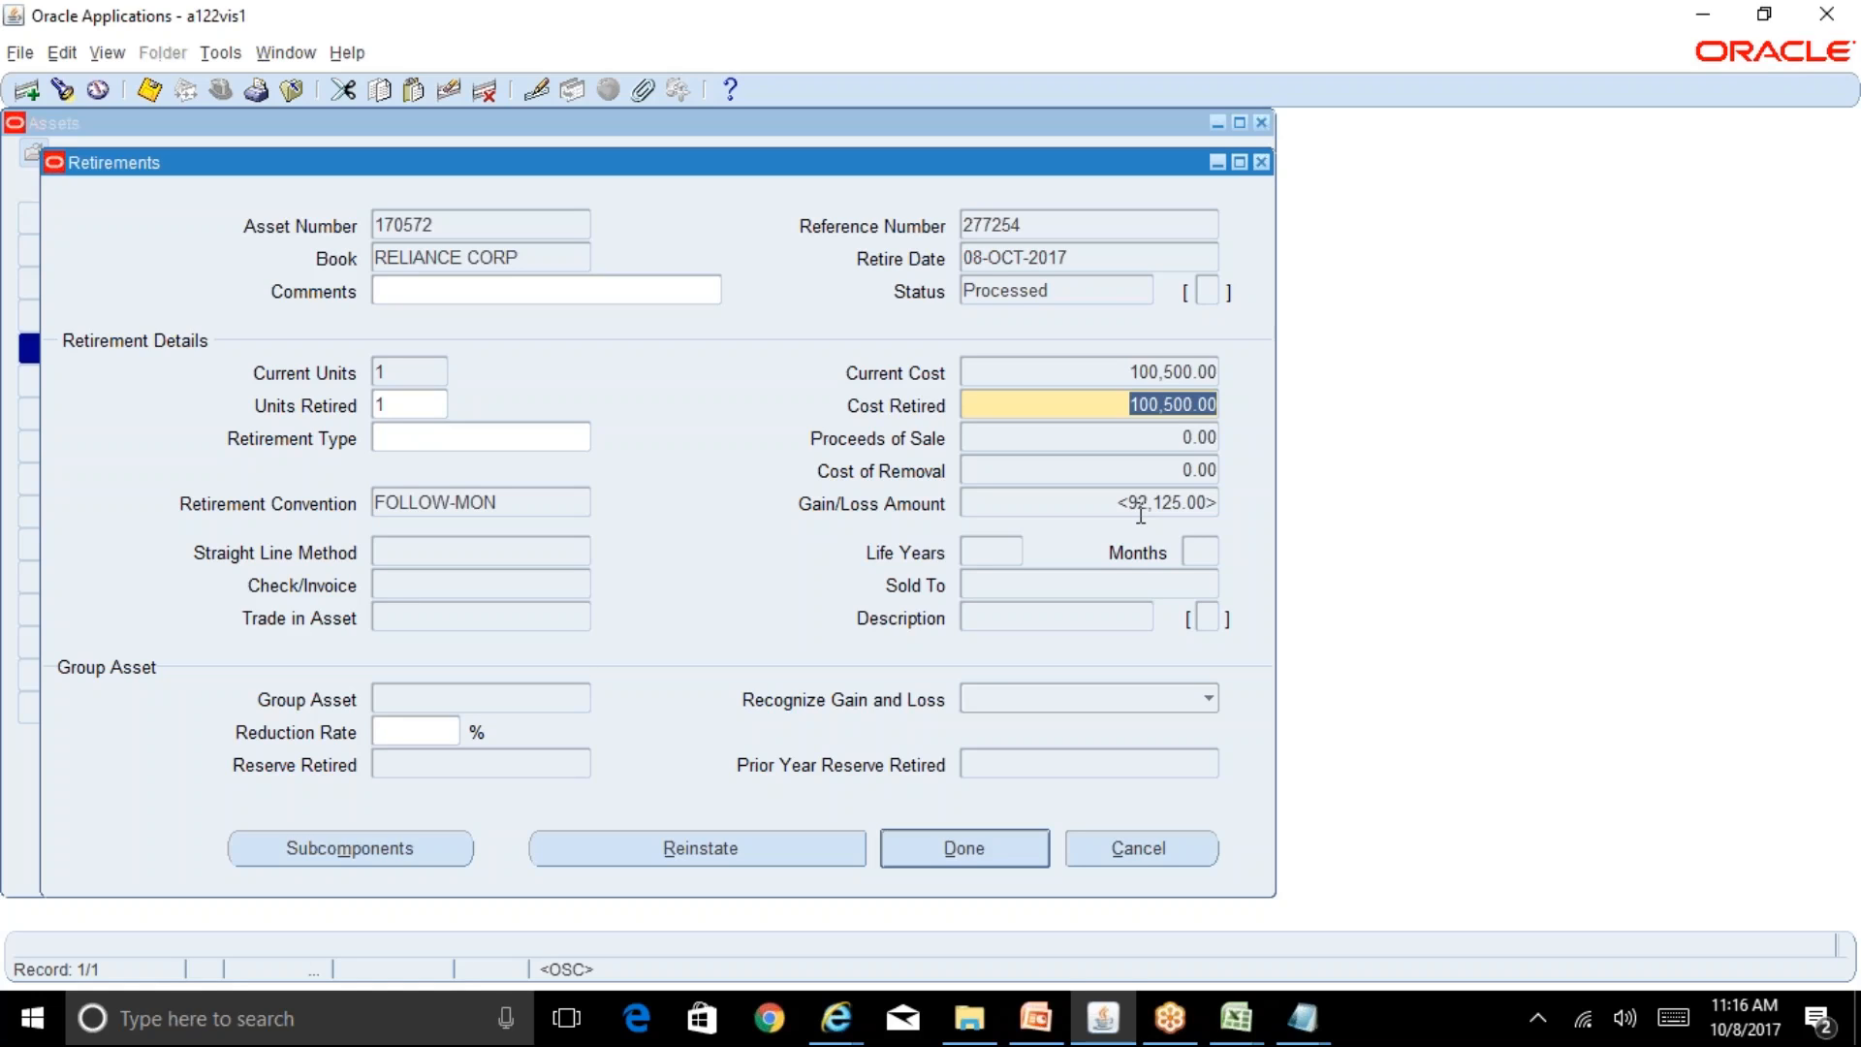
Step: Leave the processed retirement record without reinstating the asset and review the asset's financial information in the RELIANCE CORP book
{"action": "left_click", "coordinate": [789, 857]}
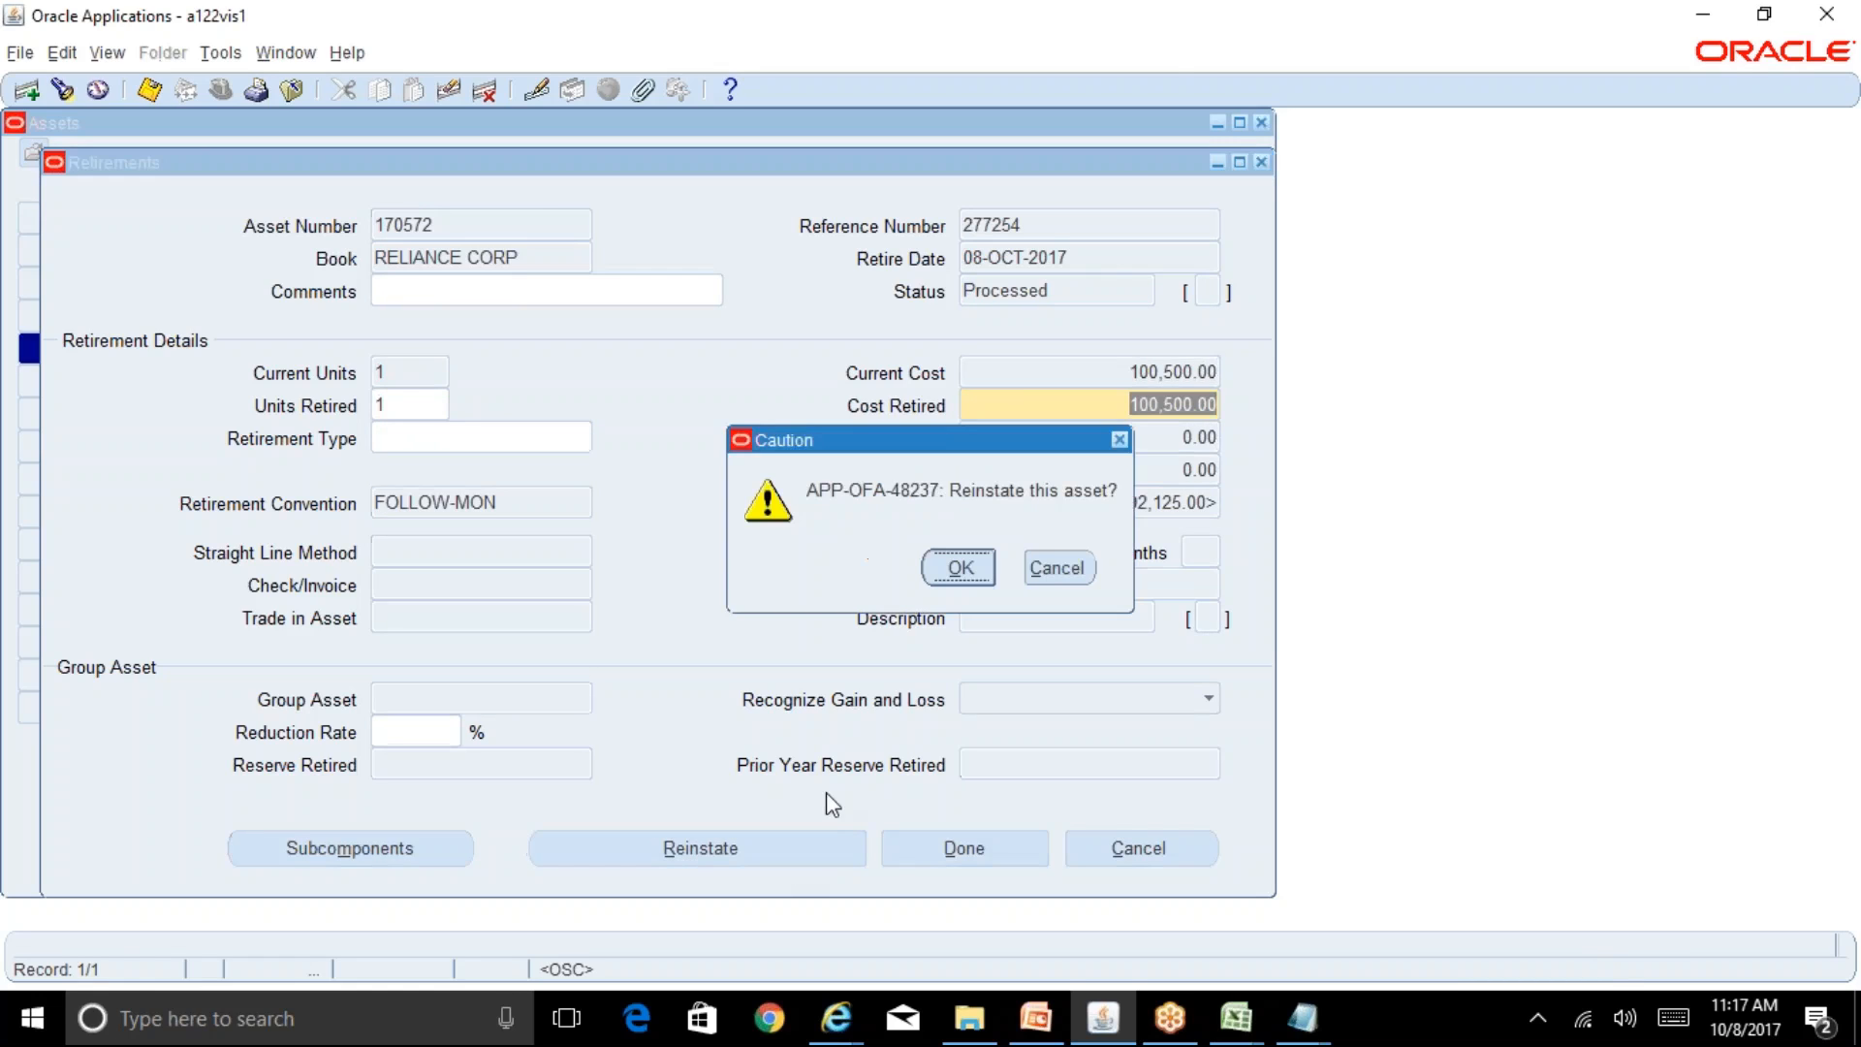
{"action": "left_click", "coordinate": [1071, 572]}
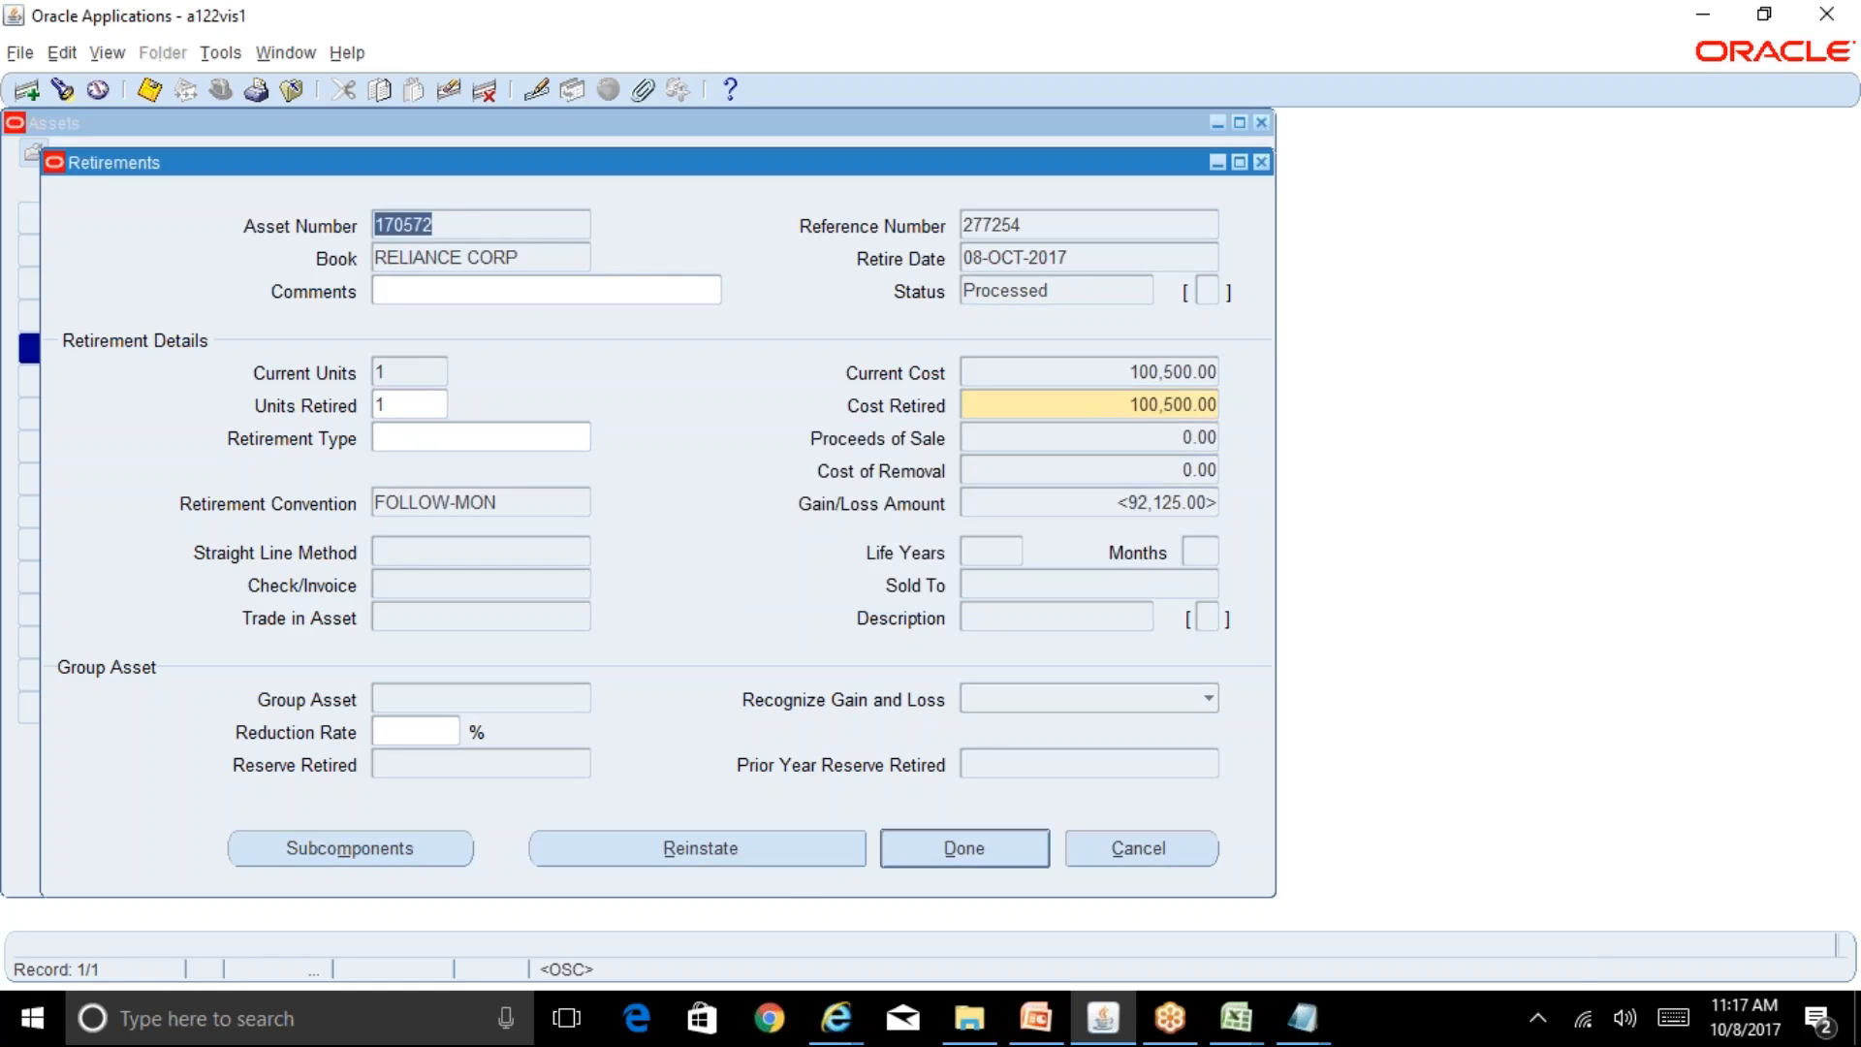
{"action": "left_click", "coordinate": [1130, 859]}
{"action": "left_click", "coordinate": [774, 842]}
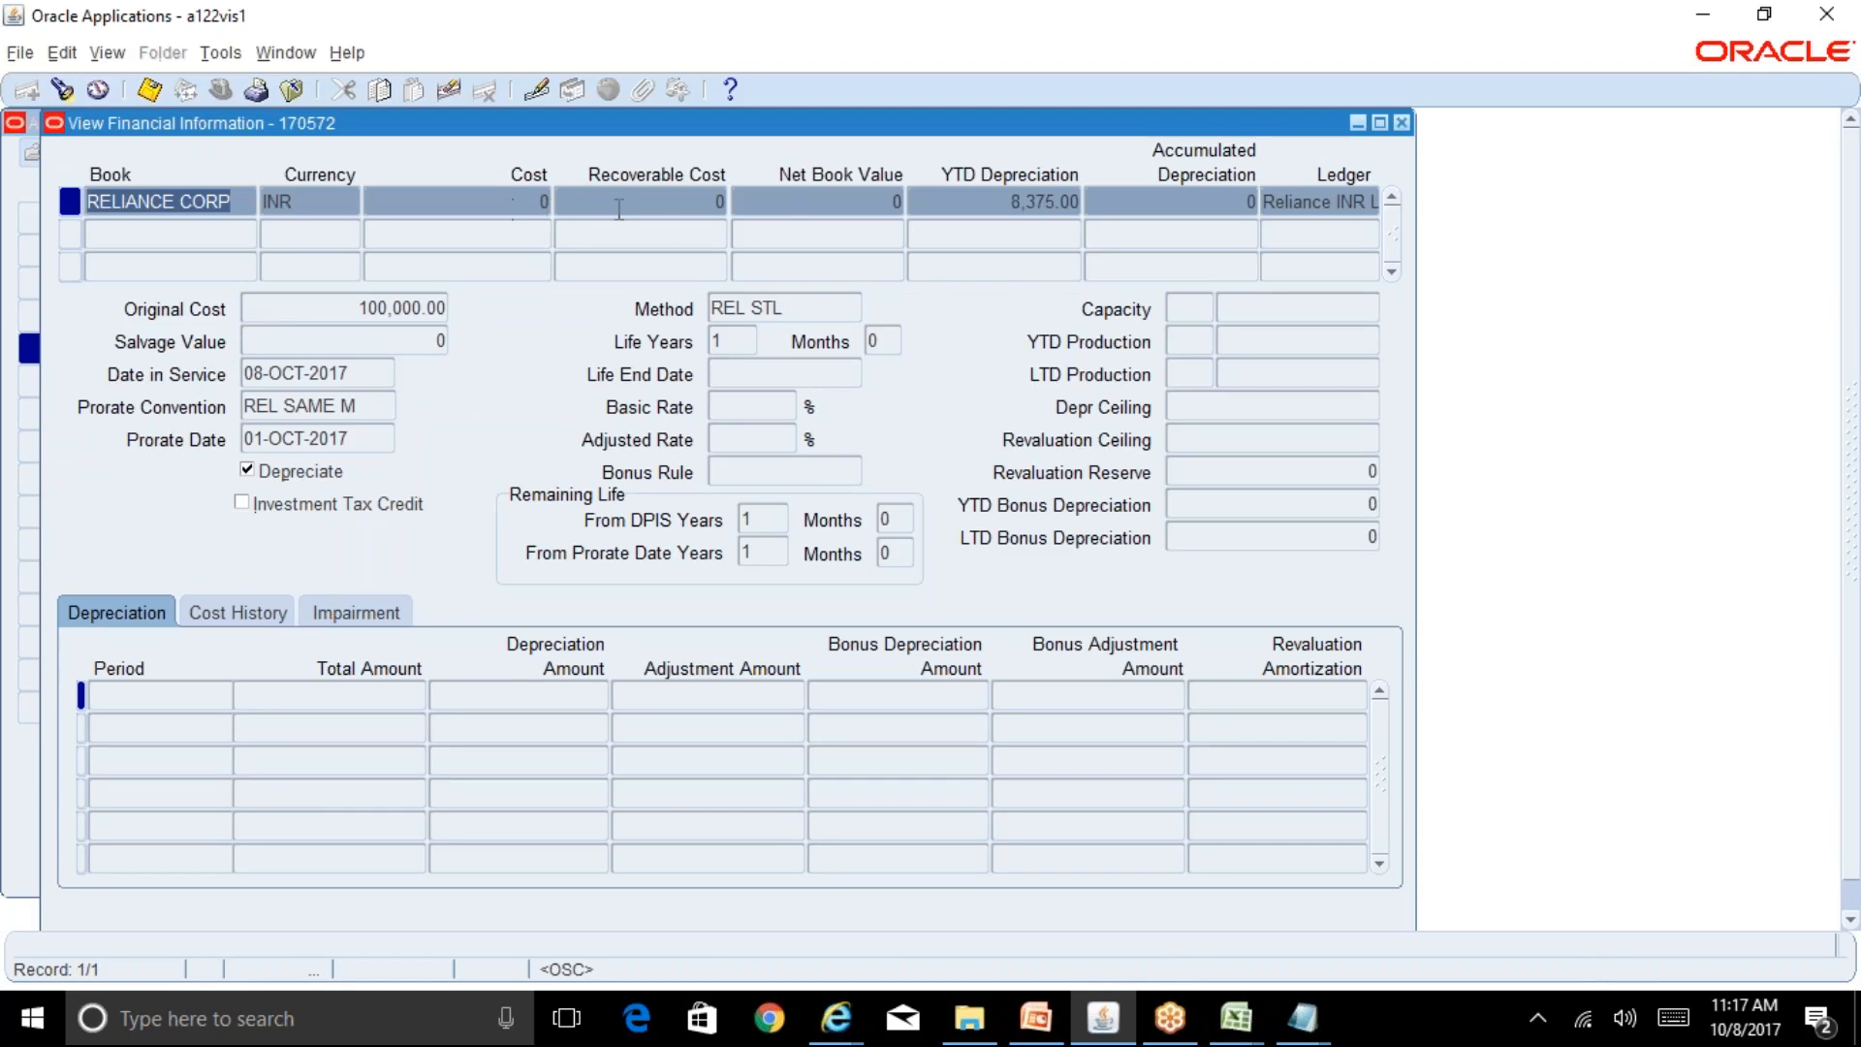
{"action": "left_click", "coordinate": [1402, 122]}
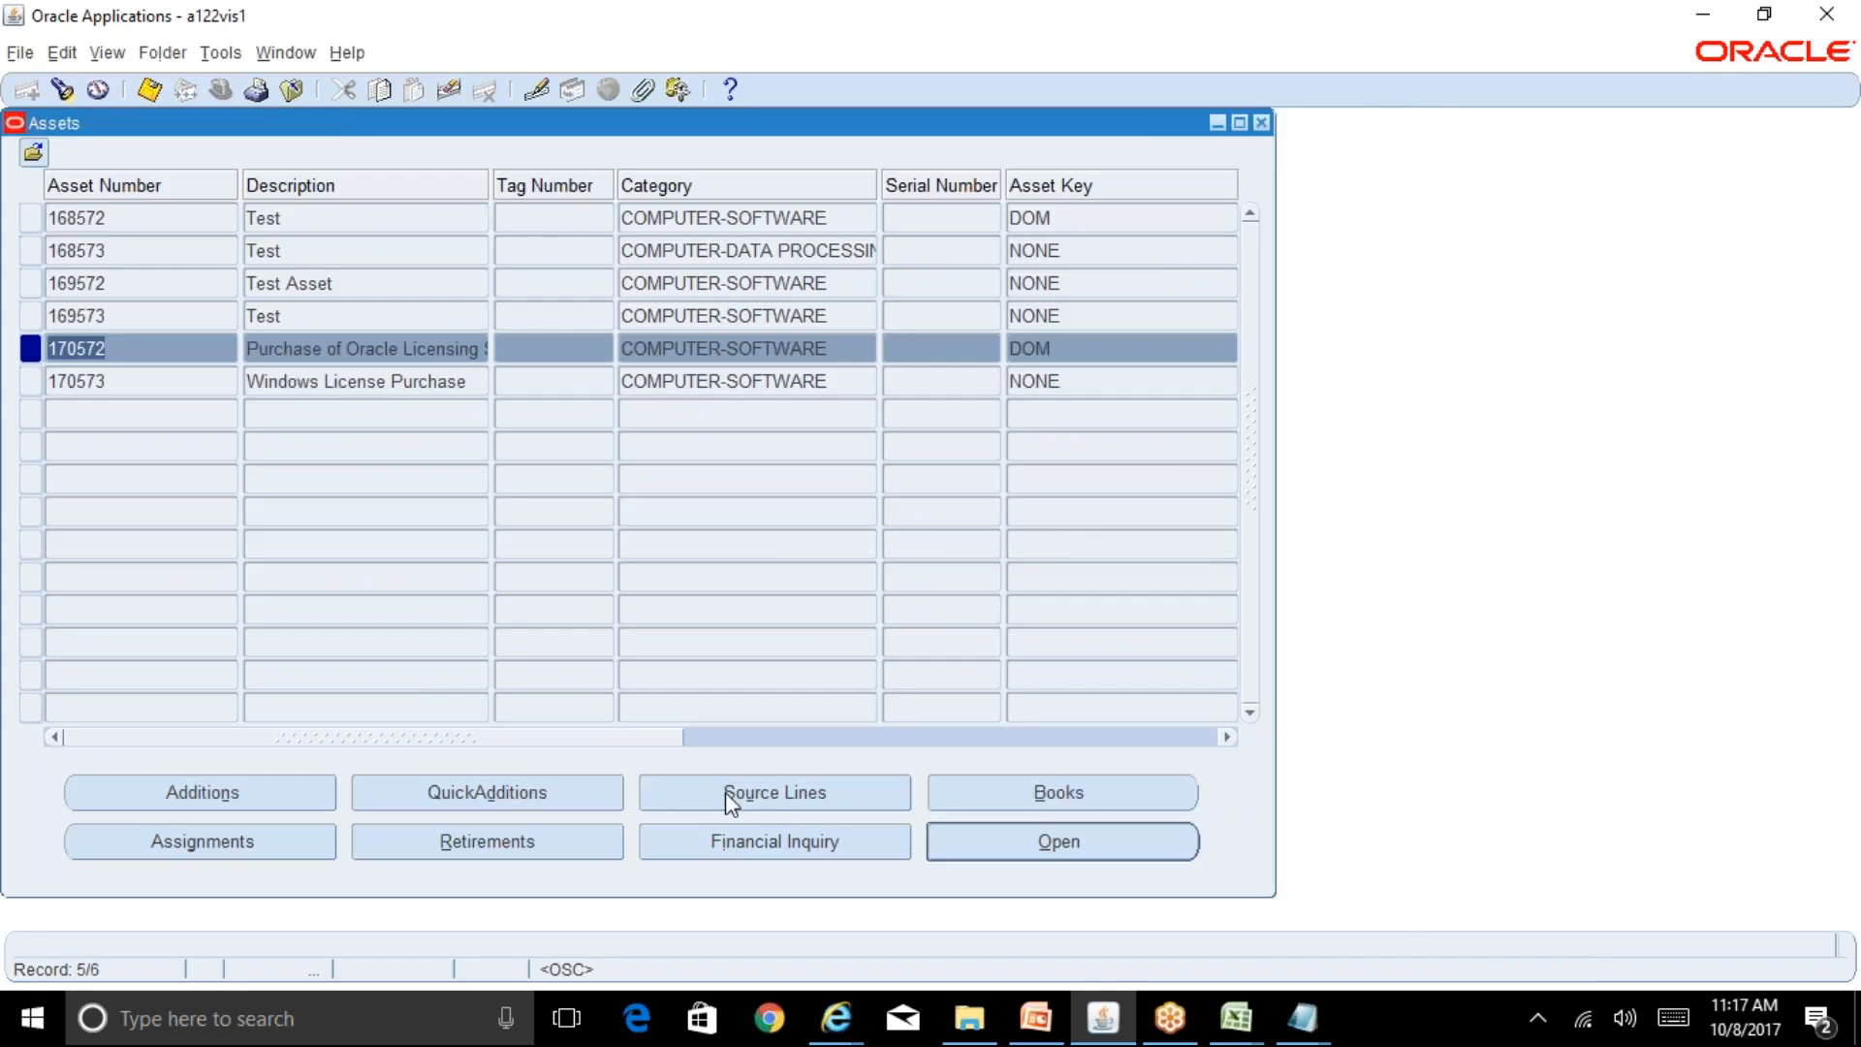
Step: Query the retirement record of "Purchase of Oracle Licensing" again, reinstate the asset and save
{"action": "left_click", "coordinate": [607, 840]}
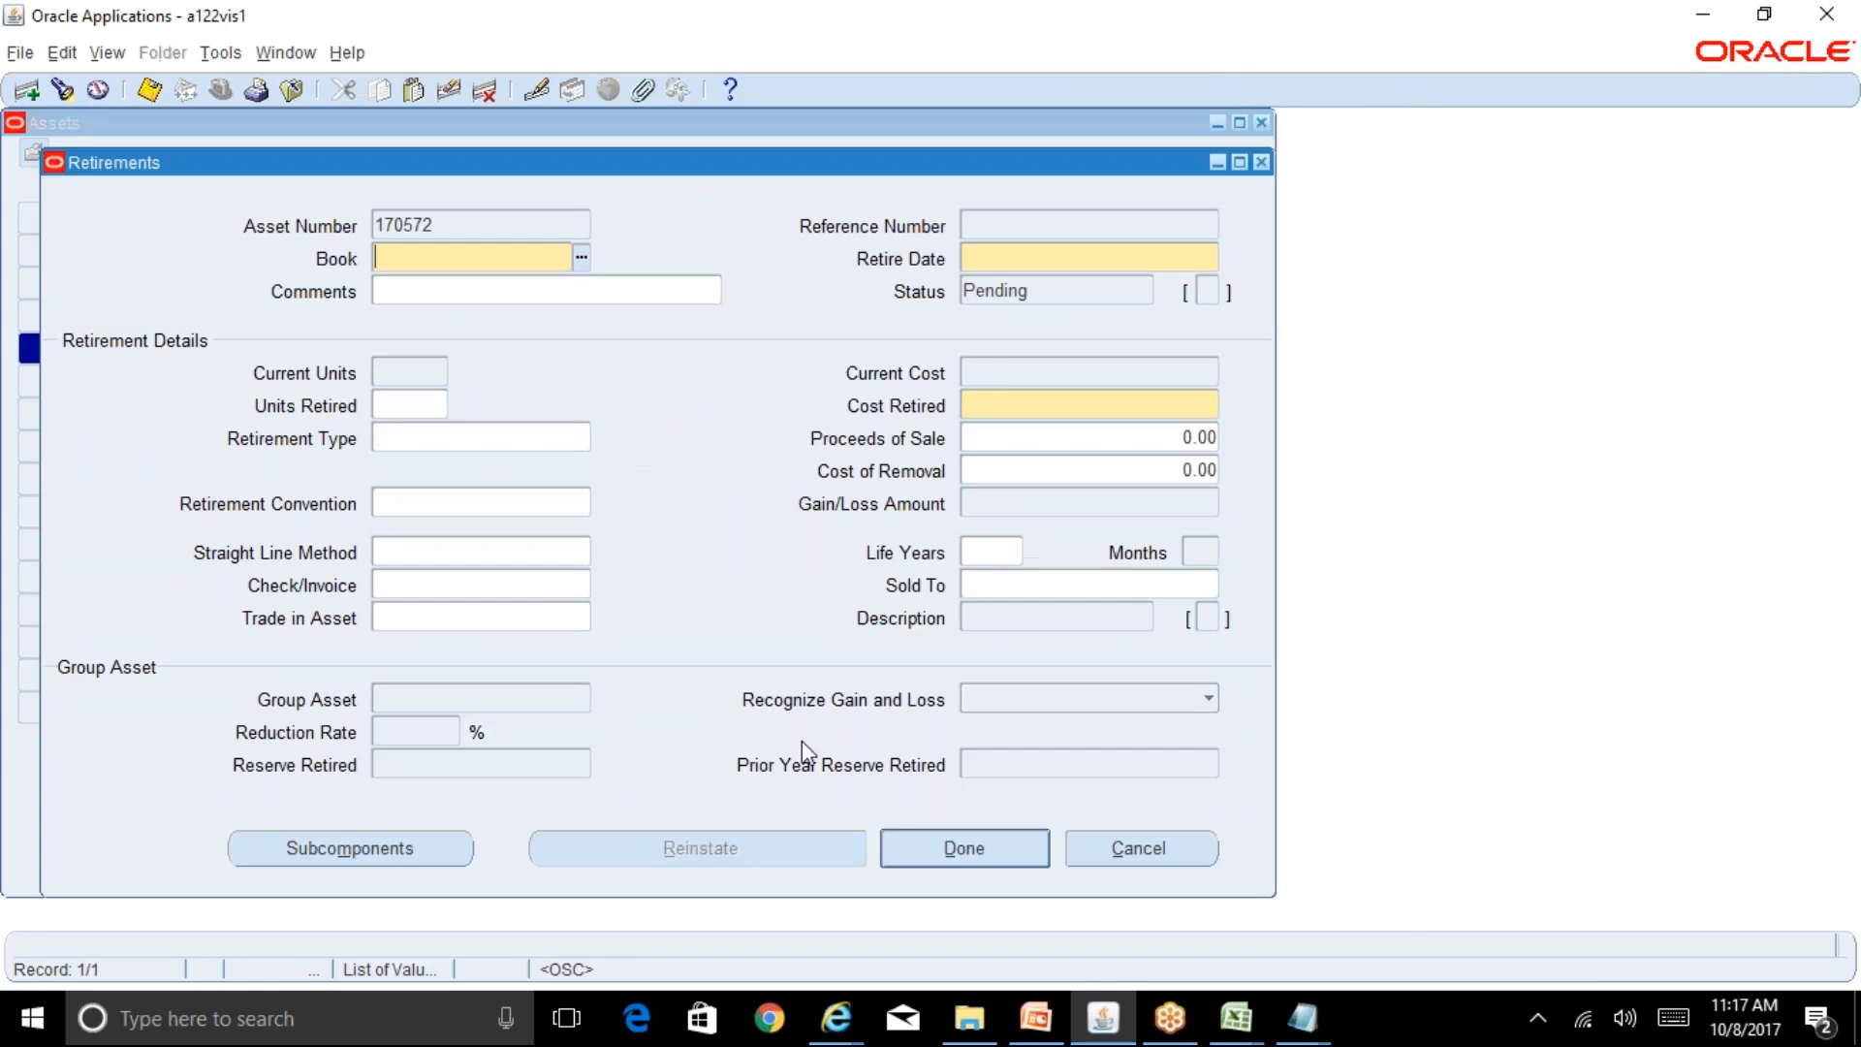
{"action": "key", "text": "F11"}
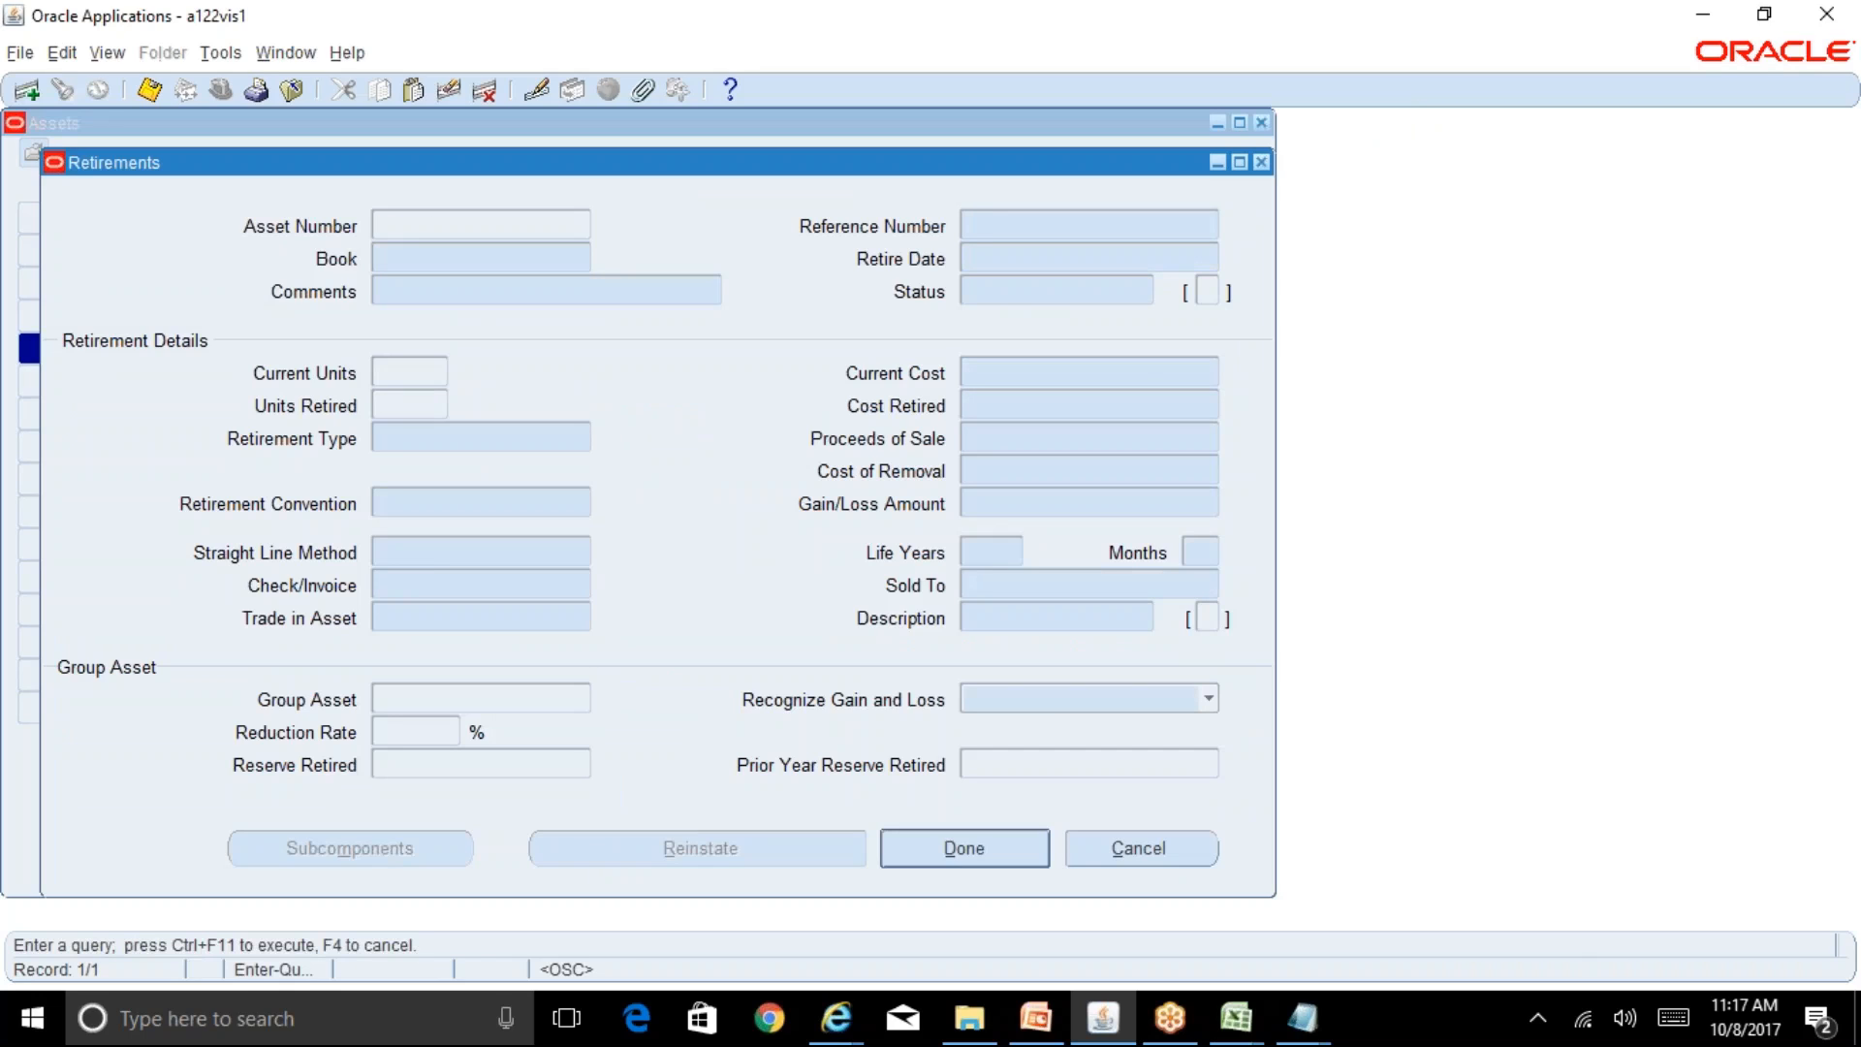
{"action": "key", "text": "ctrl+F11"}
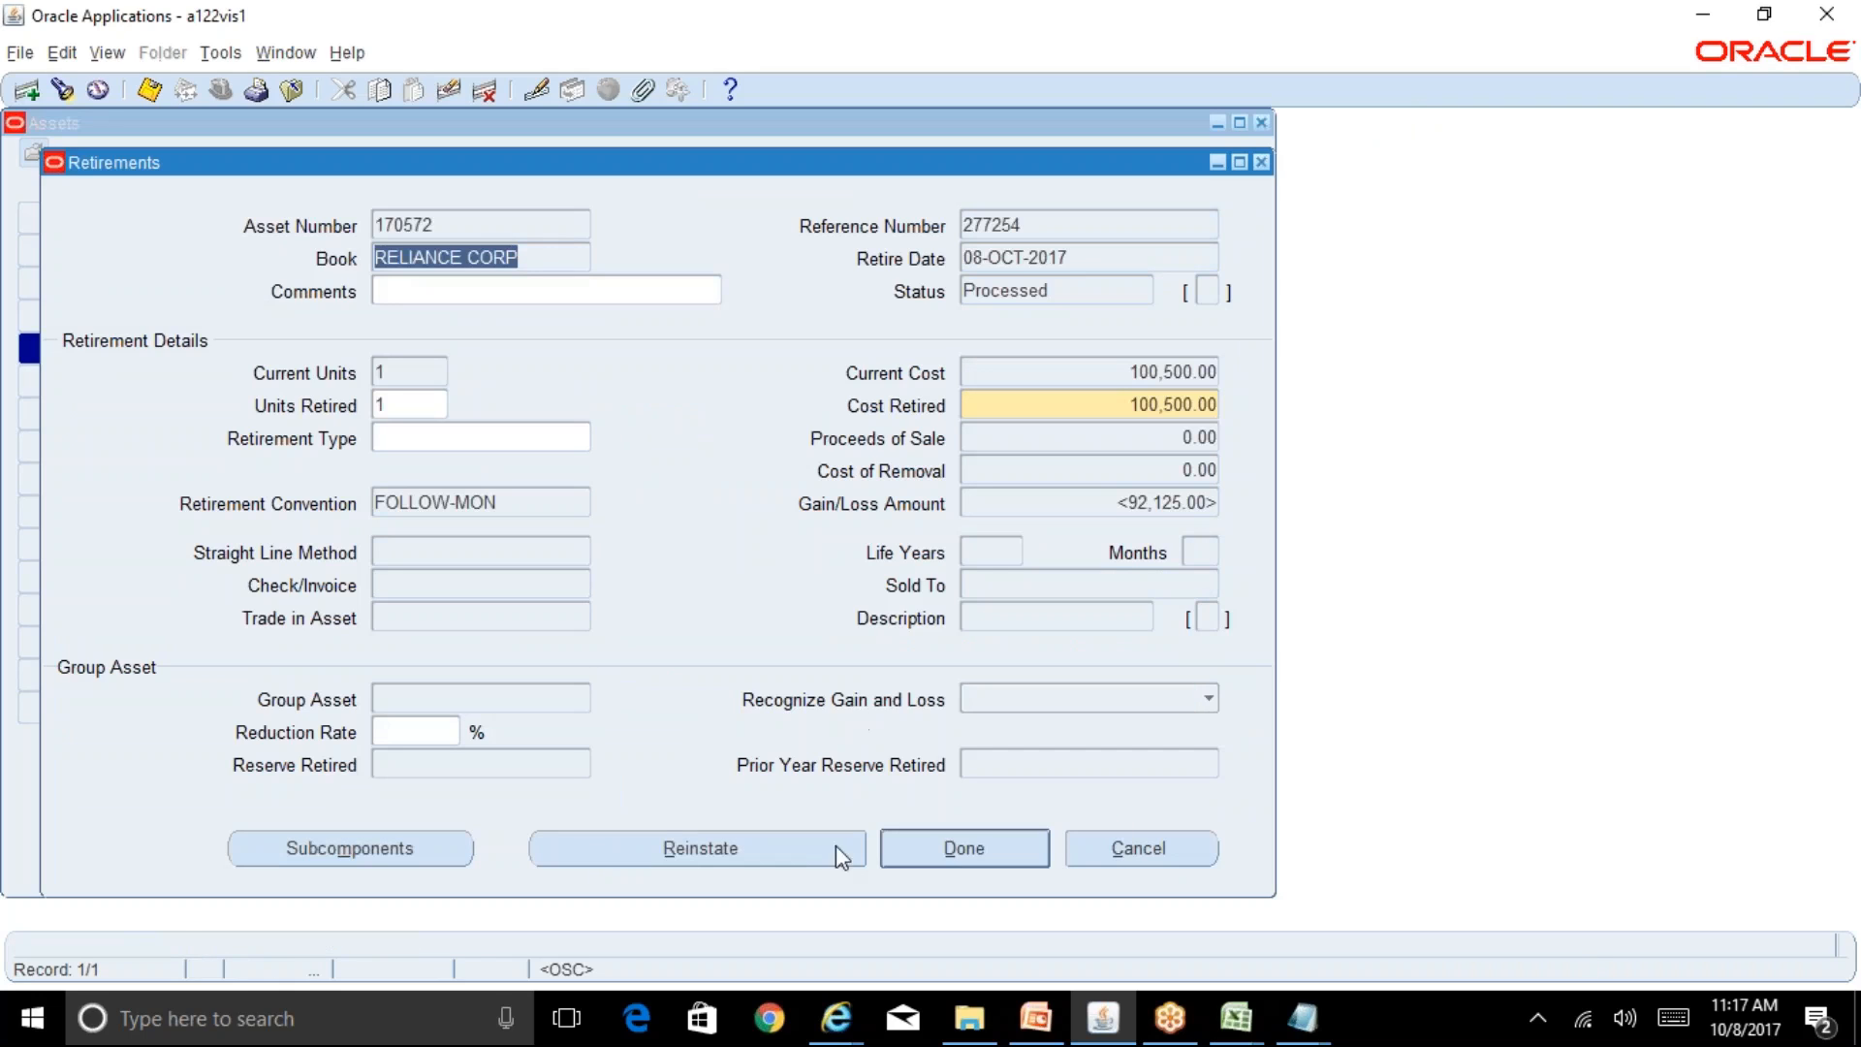
{"action": "left_click", "coordinate": [803, 841]}
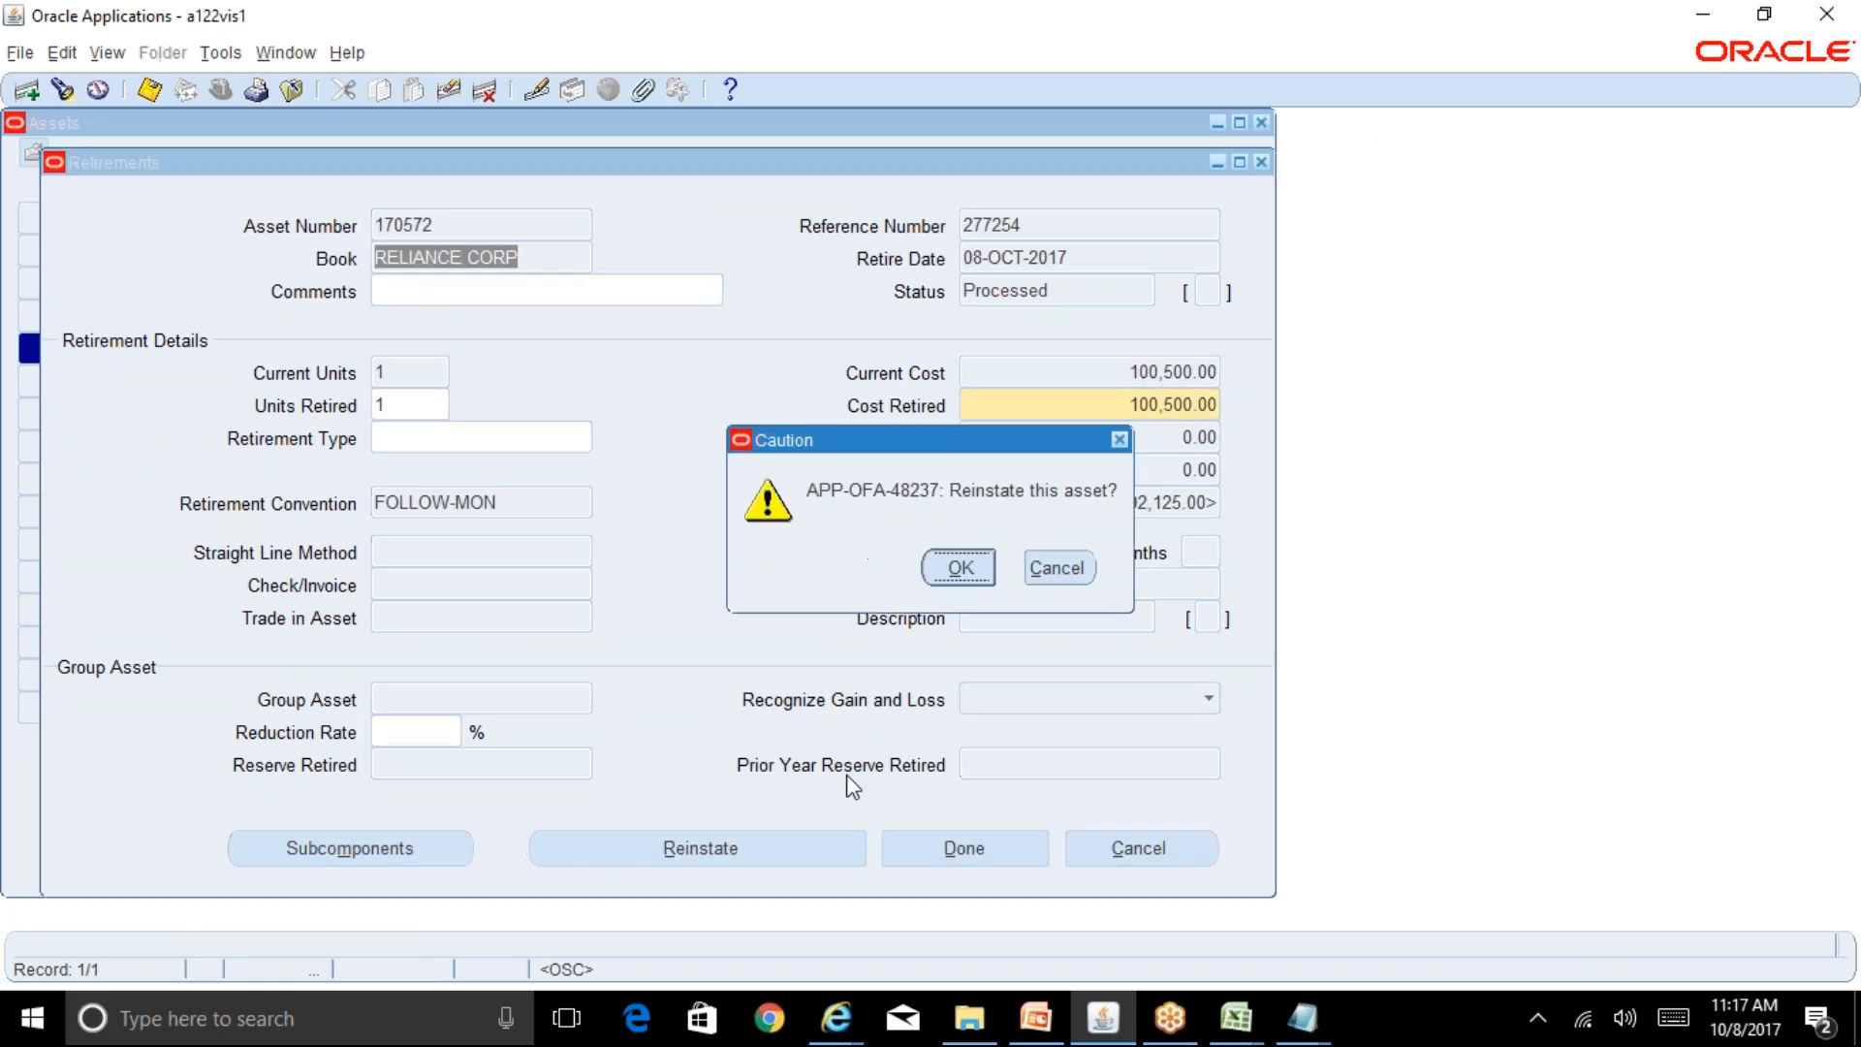
{"action": "left_click", "coordinate": [962, 569]}
{"action": "key", "text": "ctrl+s"}
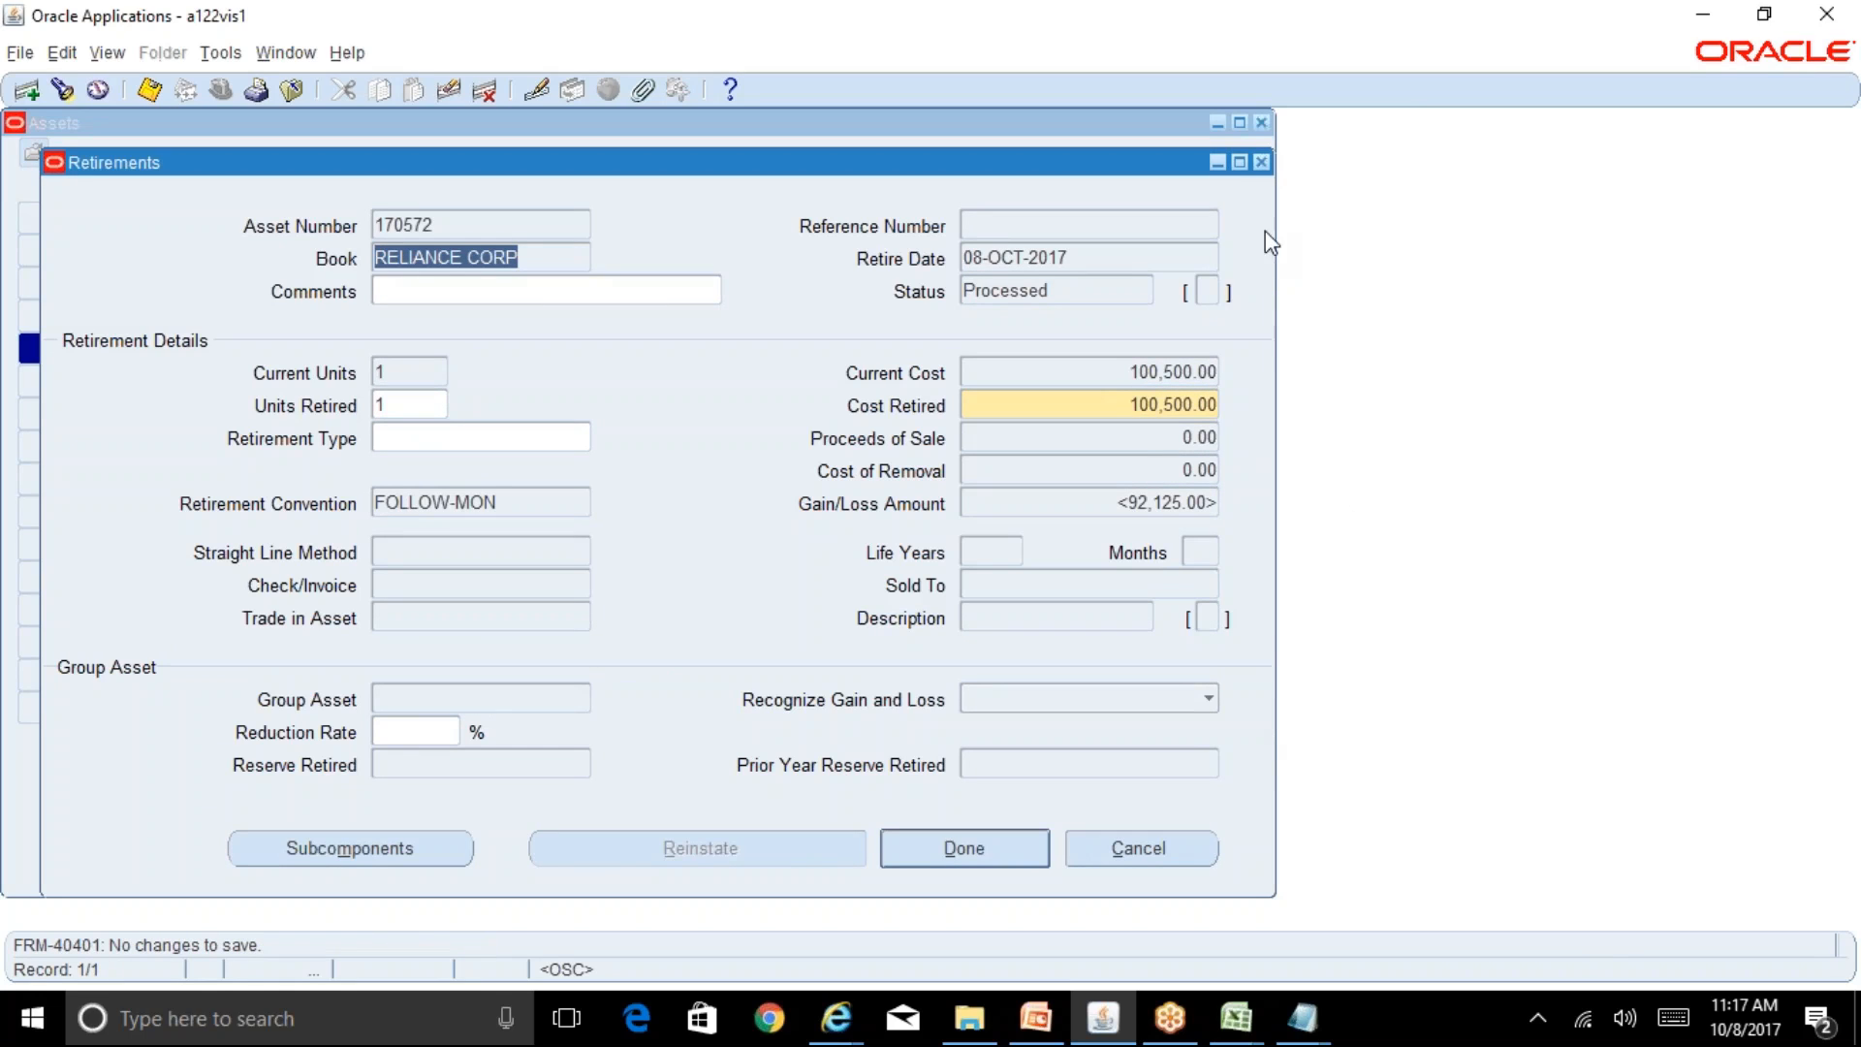
Step: Leave the Asset Workbench and submit Calculate Gains and Losses for the RELIANCE CORP book to process the reinstatement
{"action": "left_click", "coordinate": [1261, 163]}
{"action": "left_click", "coordinate": [1261, 122]}
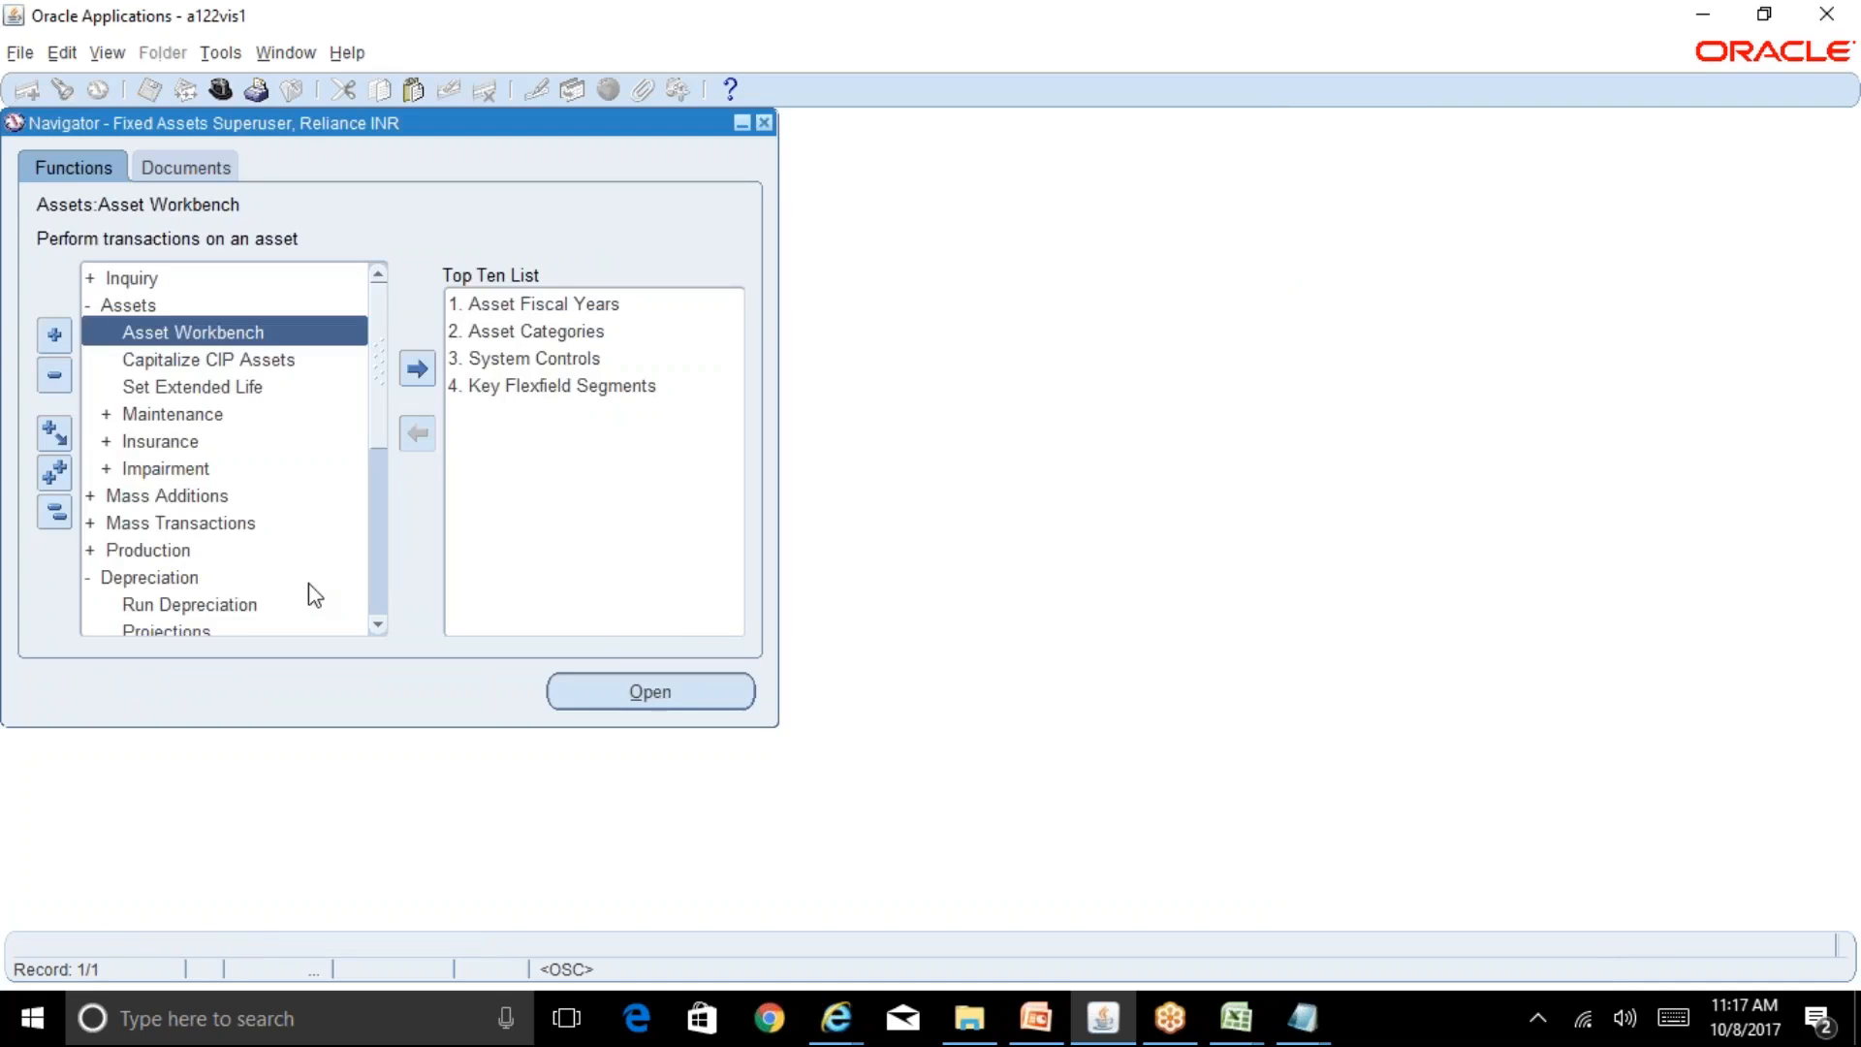
{"action": "left_click", "coordinate": [378, 626]}
{"action": "left_click", "coordinate": [378, 625]}
{"action": "left_click", "coordinate": [378, 625]}
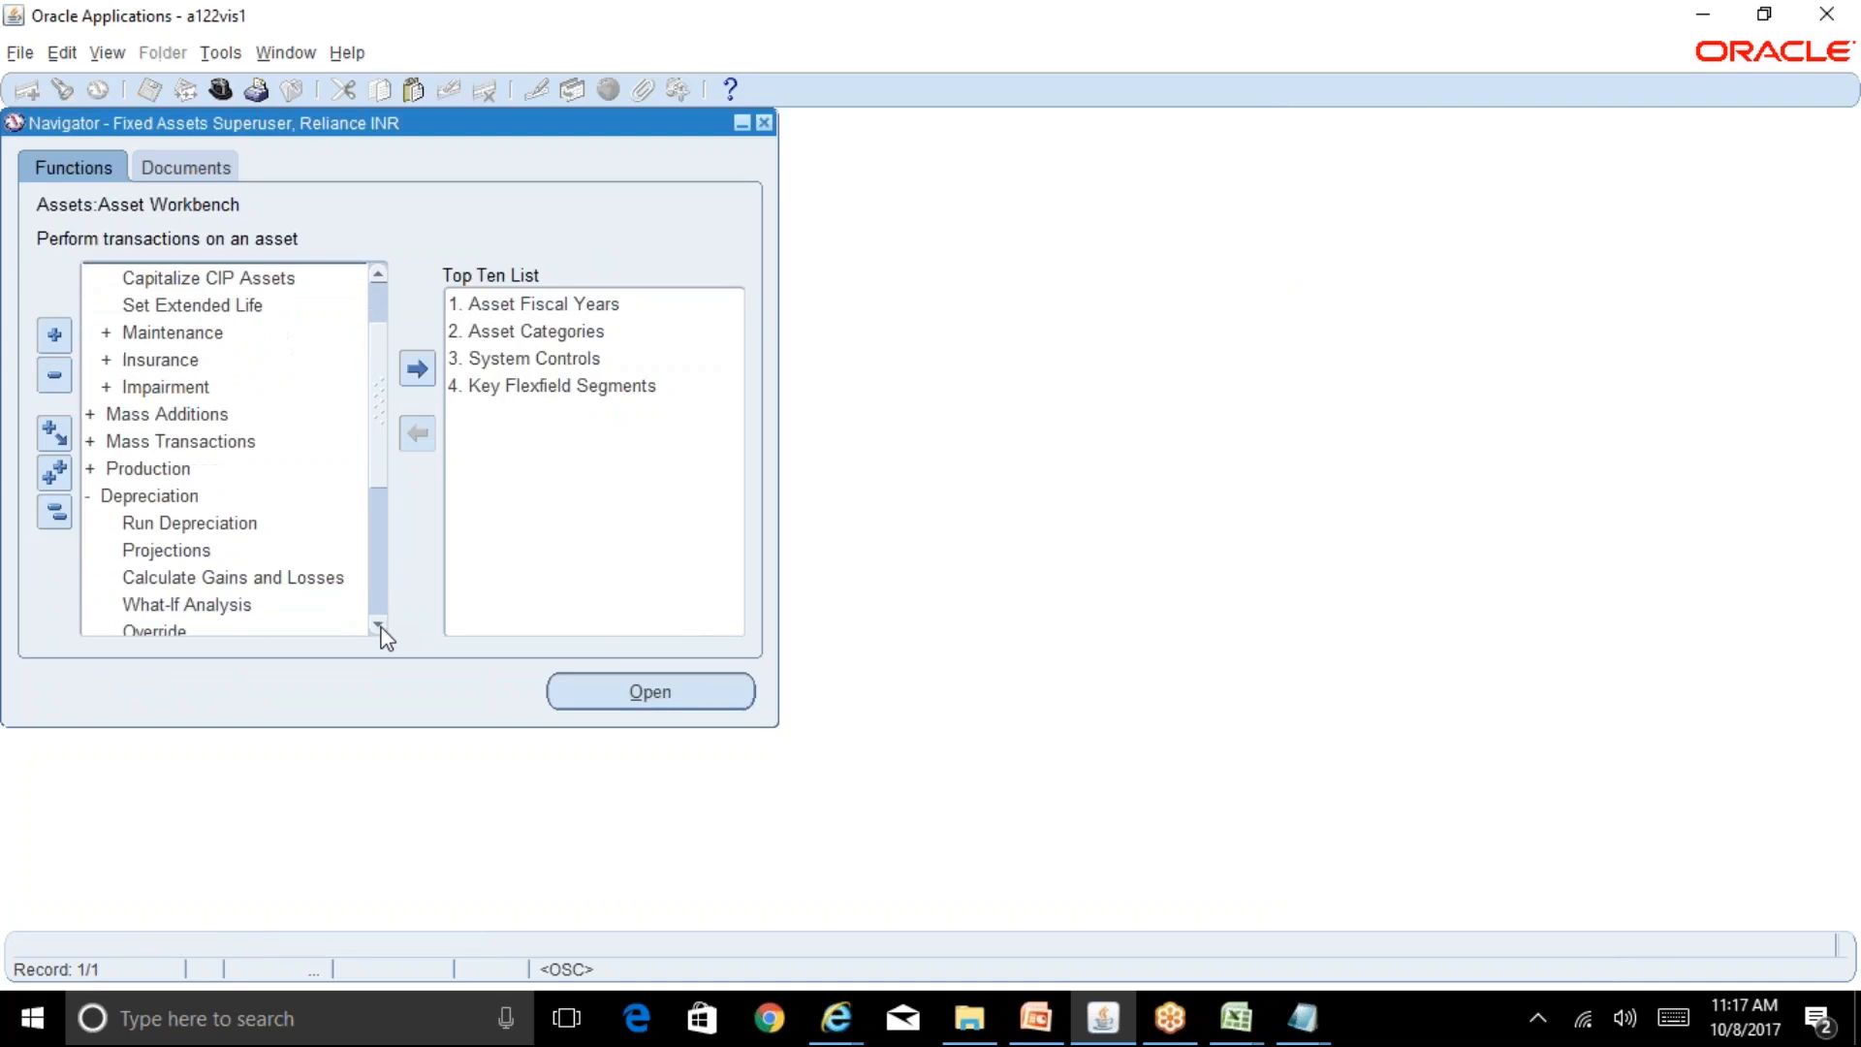
{"action": "double_click", "coordinate": [331, 586]}
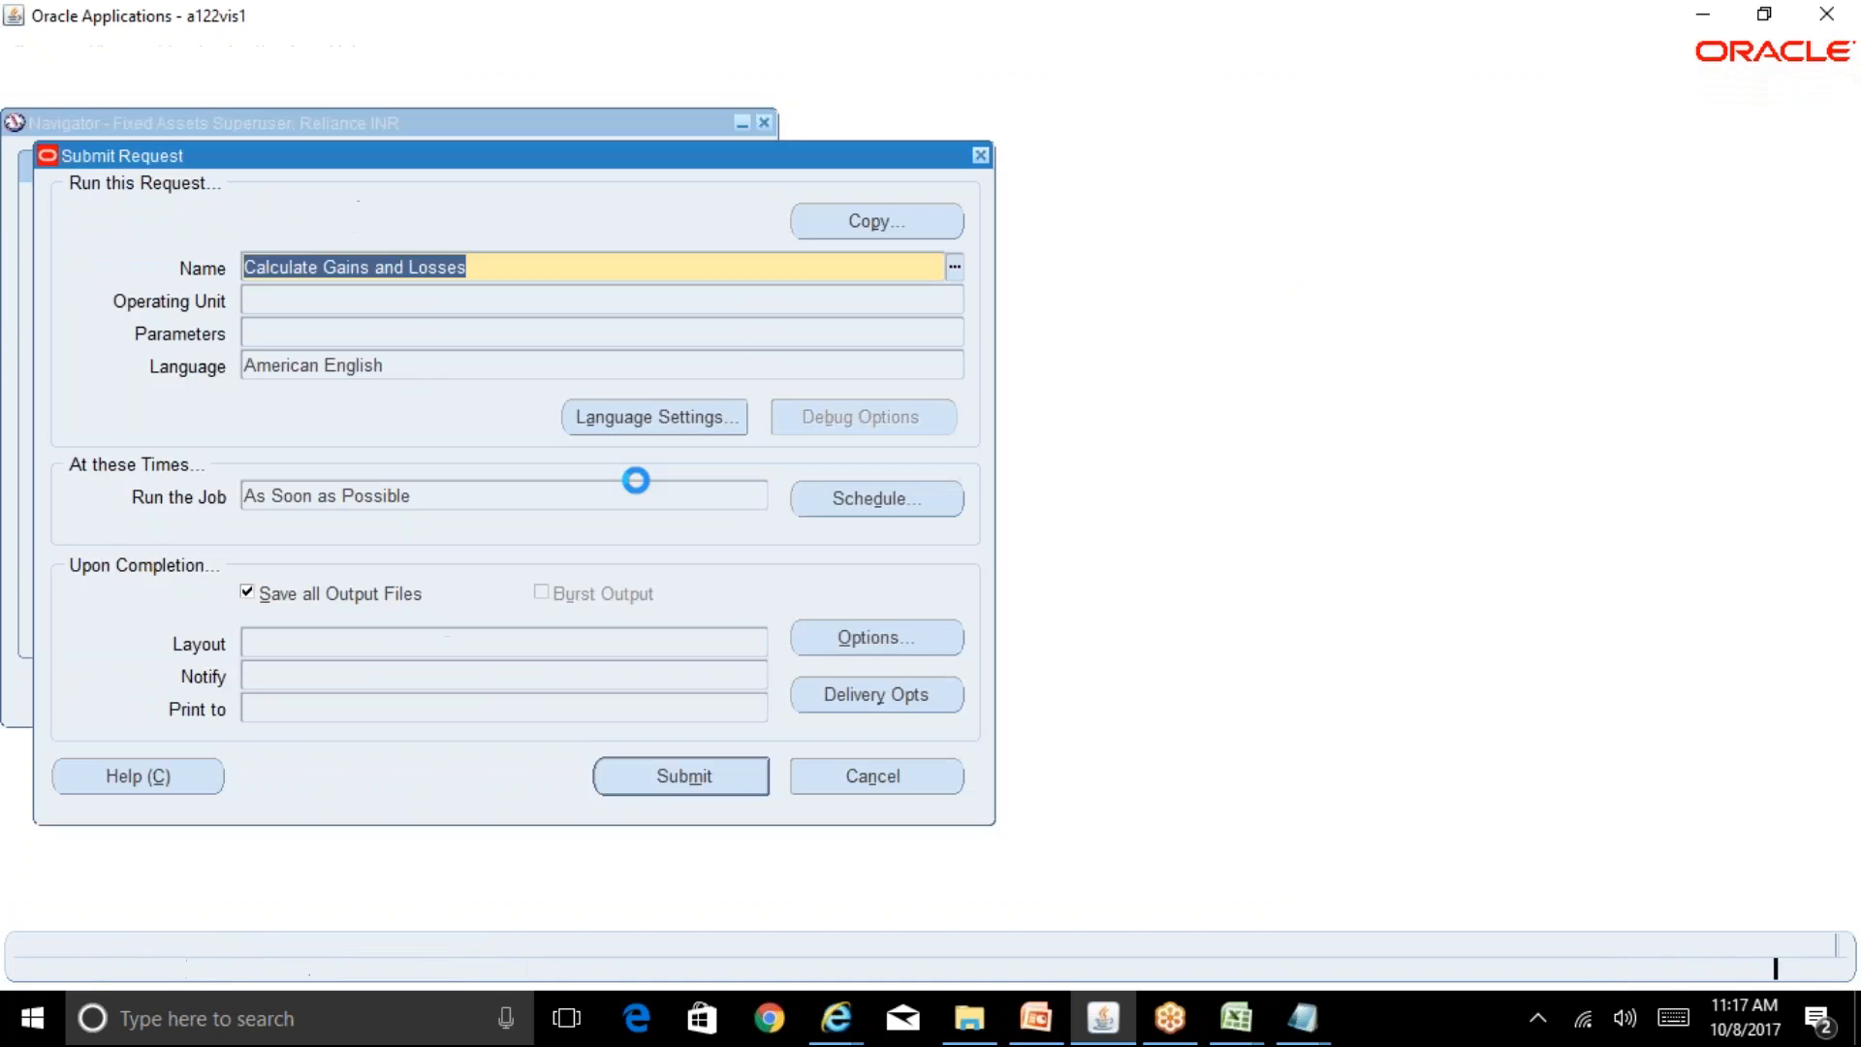
{"action": "type", "text": "rel"}
{"action": "key", "text": "Tab"}
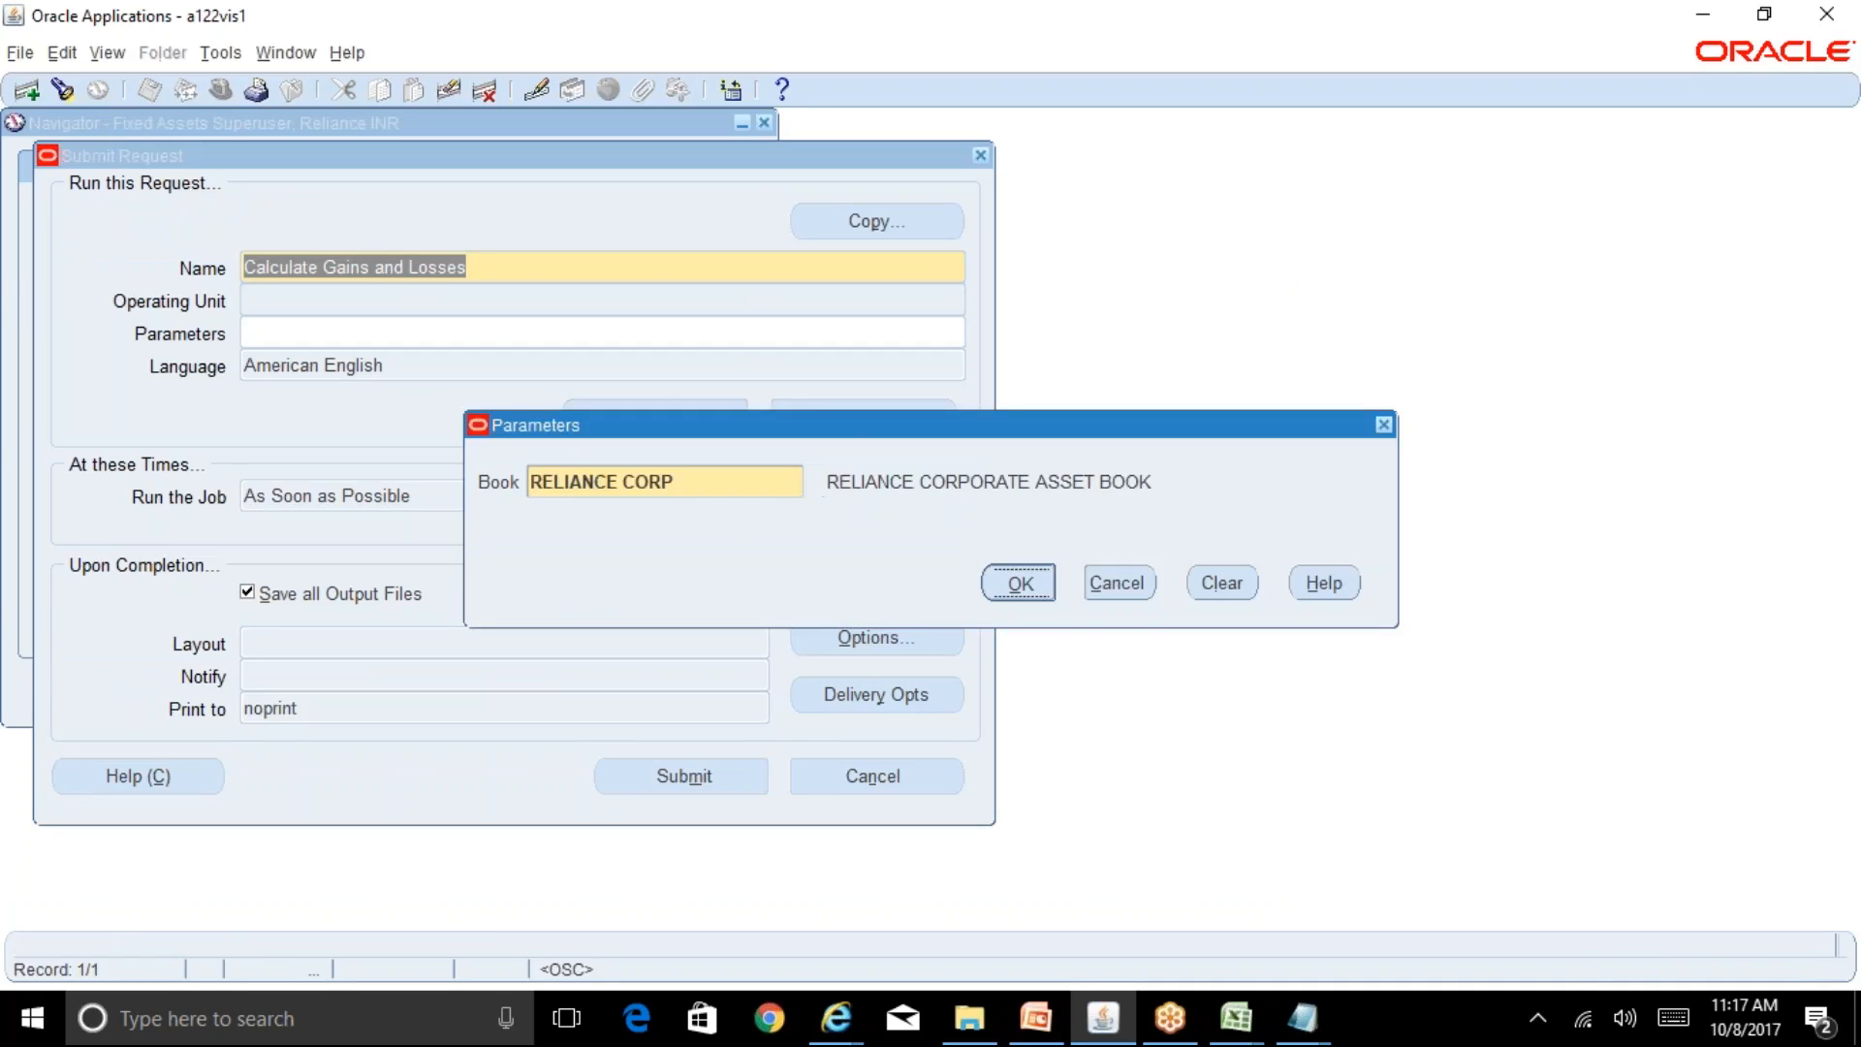
{"action": "key", "text": "Return"}
{"action": "left_click", "coordinate": [683, 775]}
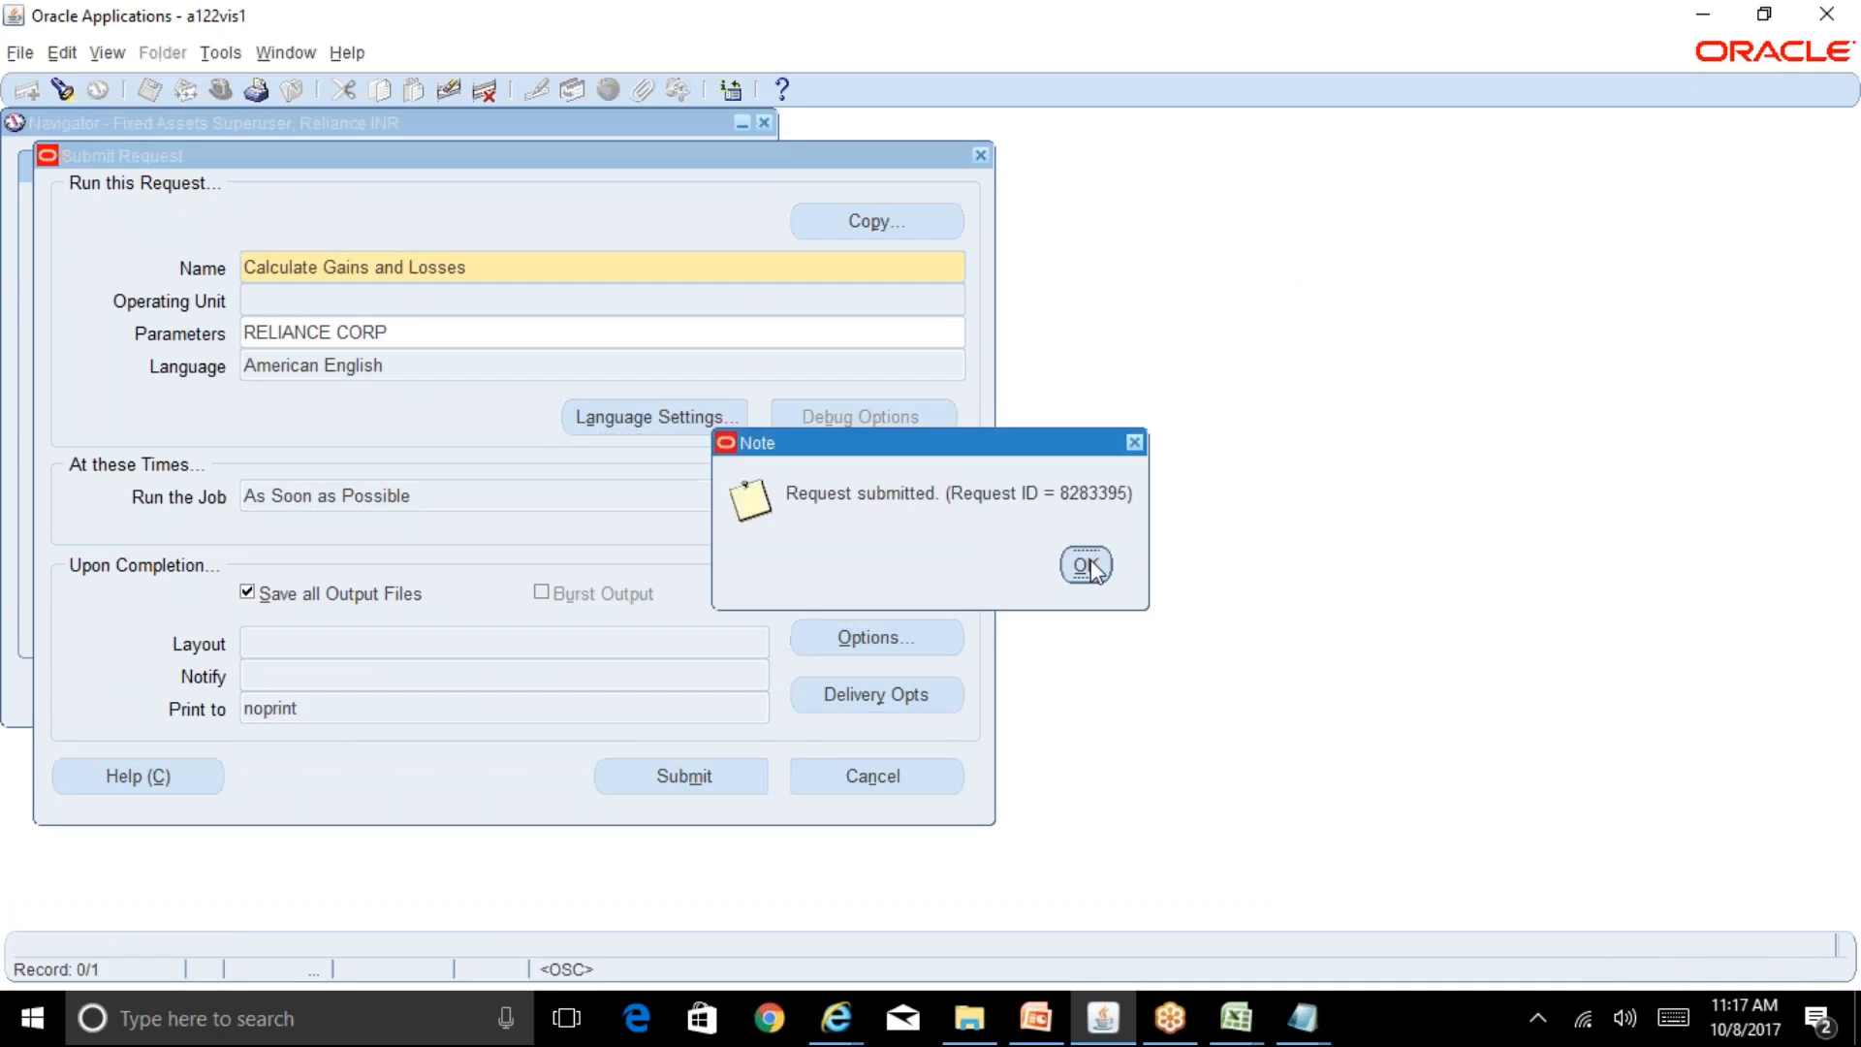
{"action": "key", "text": "Return"}
Step: Monitor the newly submitted Calculate Gains and Losses request, refreshing until it completes, and close the requests list
{"action": "key", "text": "alt+v"}
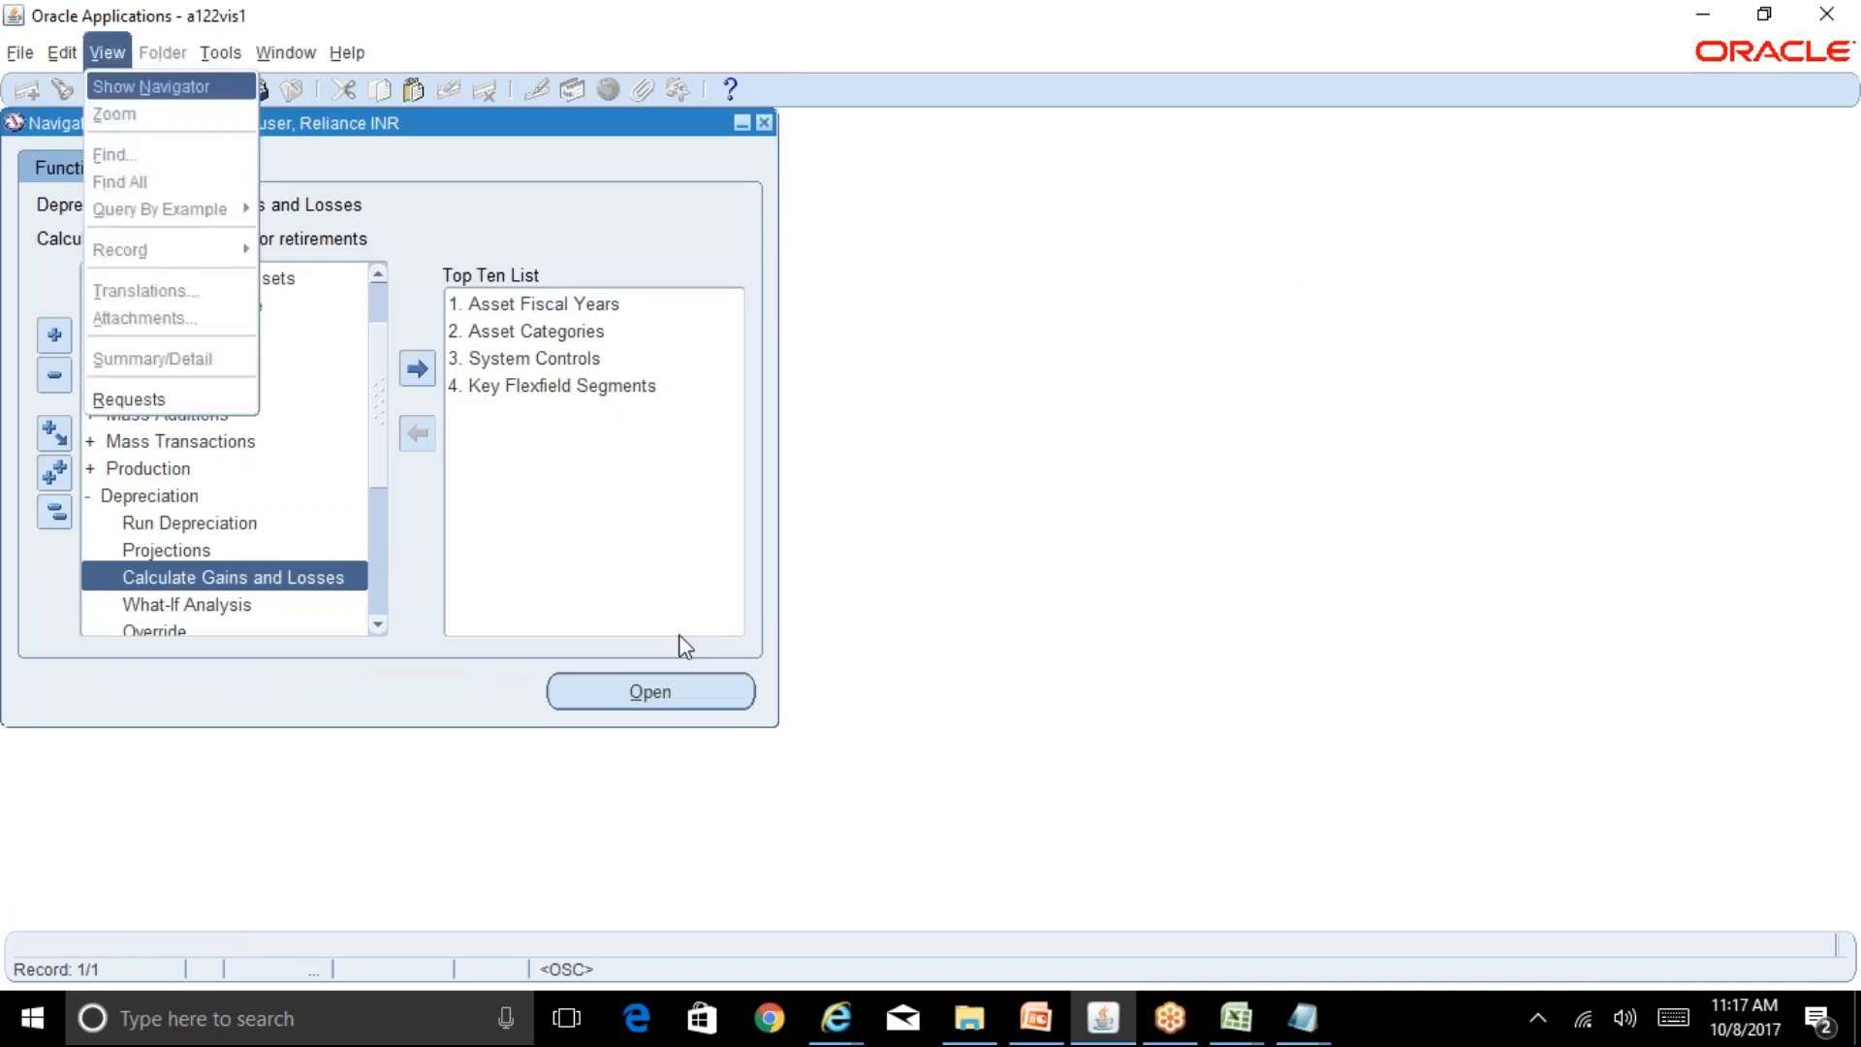
{"action": "key", "text": "r"}
{"action": "key", "text": "Return"}
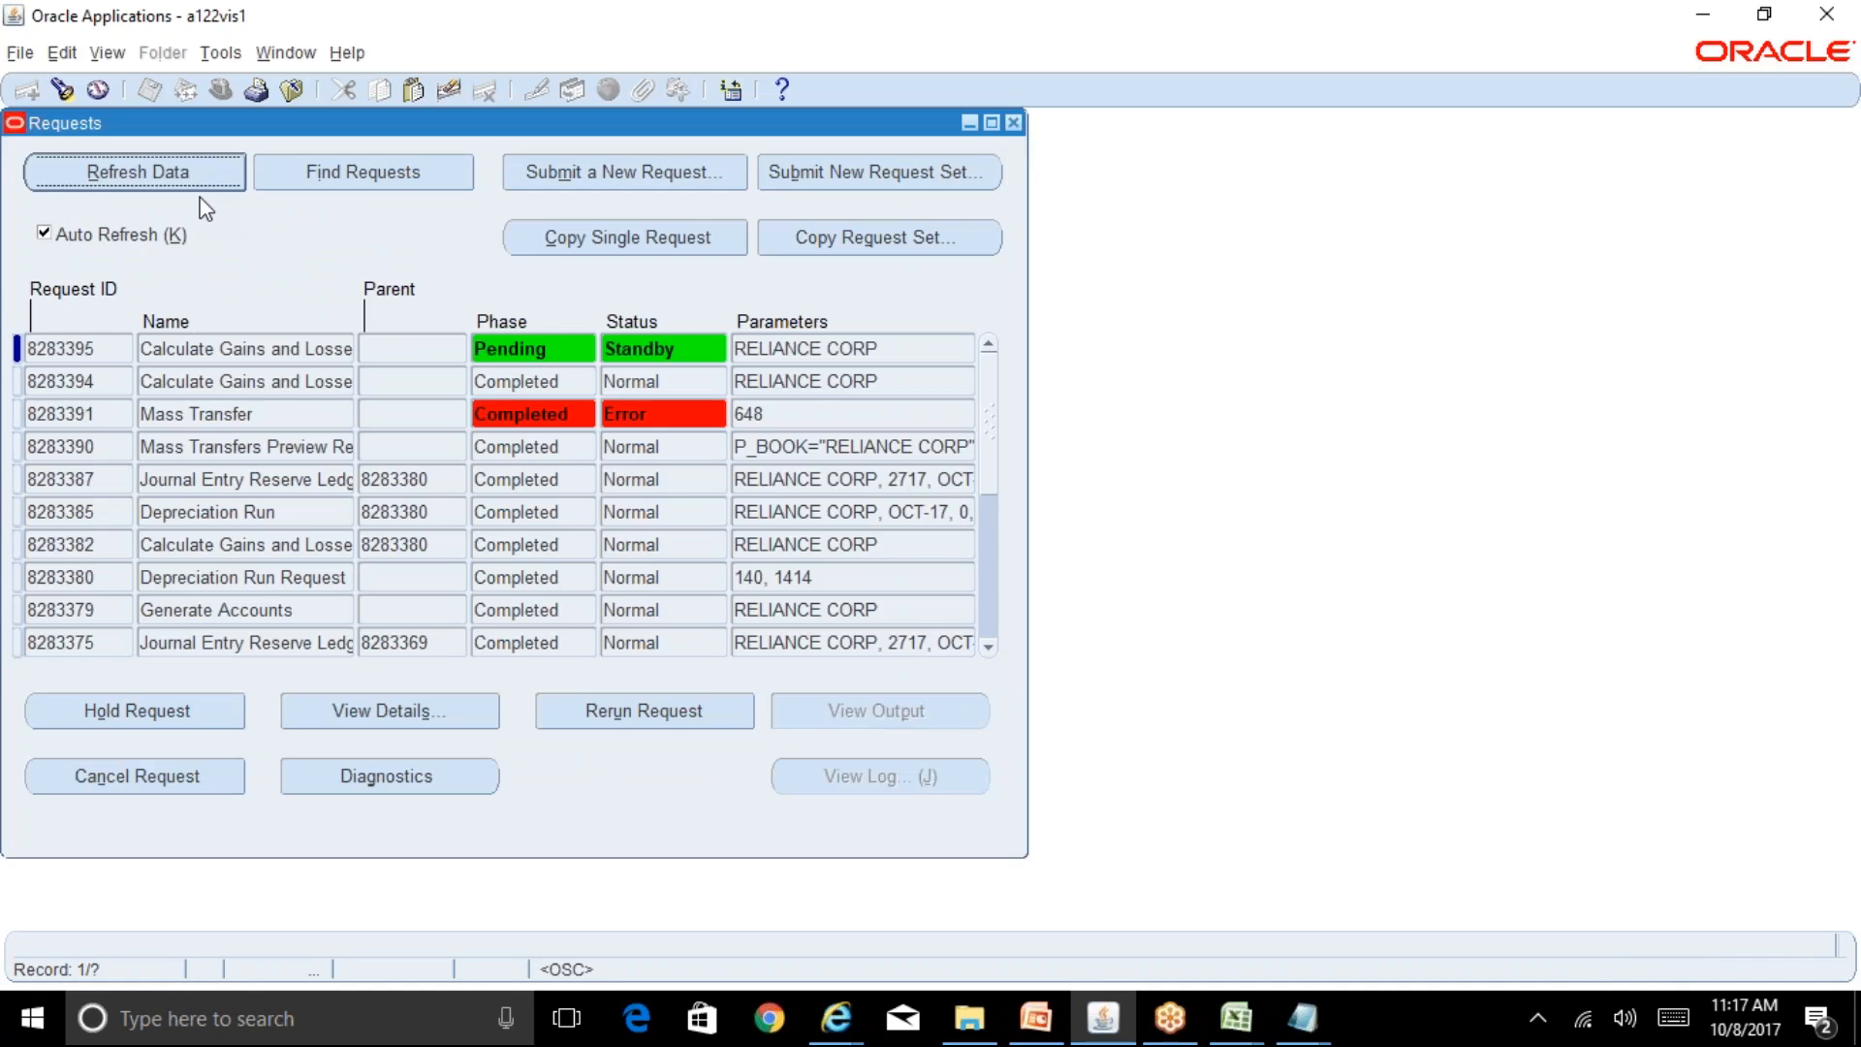
{"action": "left_click", "coordinate": [184, 189]}
{"action": "left_click", "coordinate": [195, 172]}
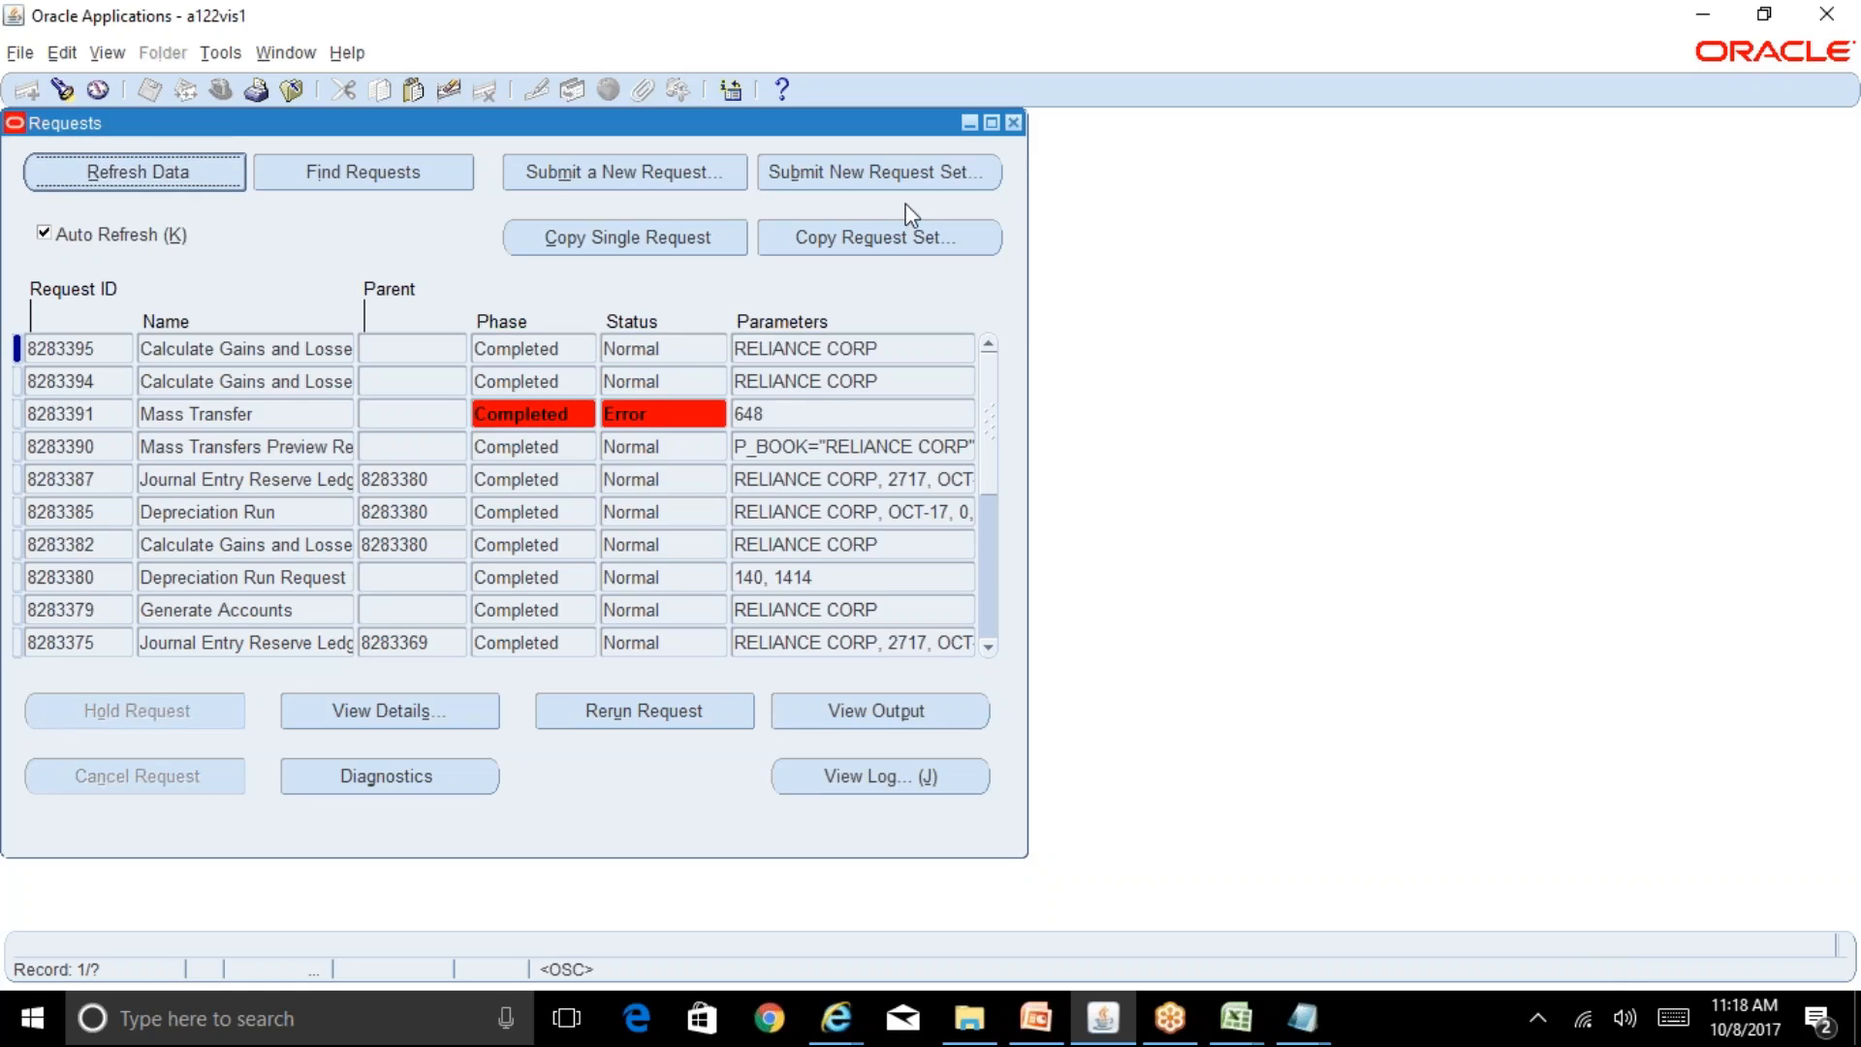
{"action": "left_click", "coordinate": [1013, 122]}
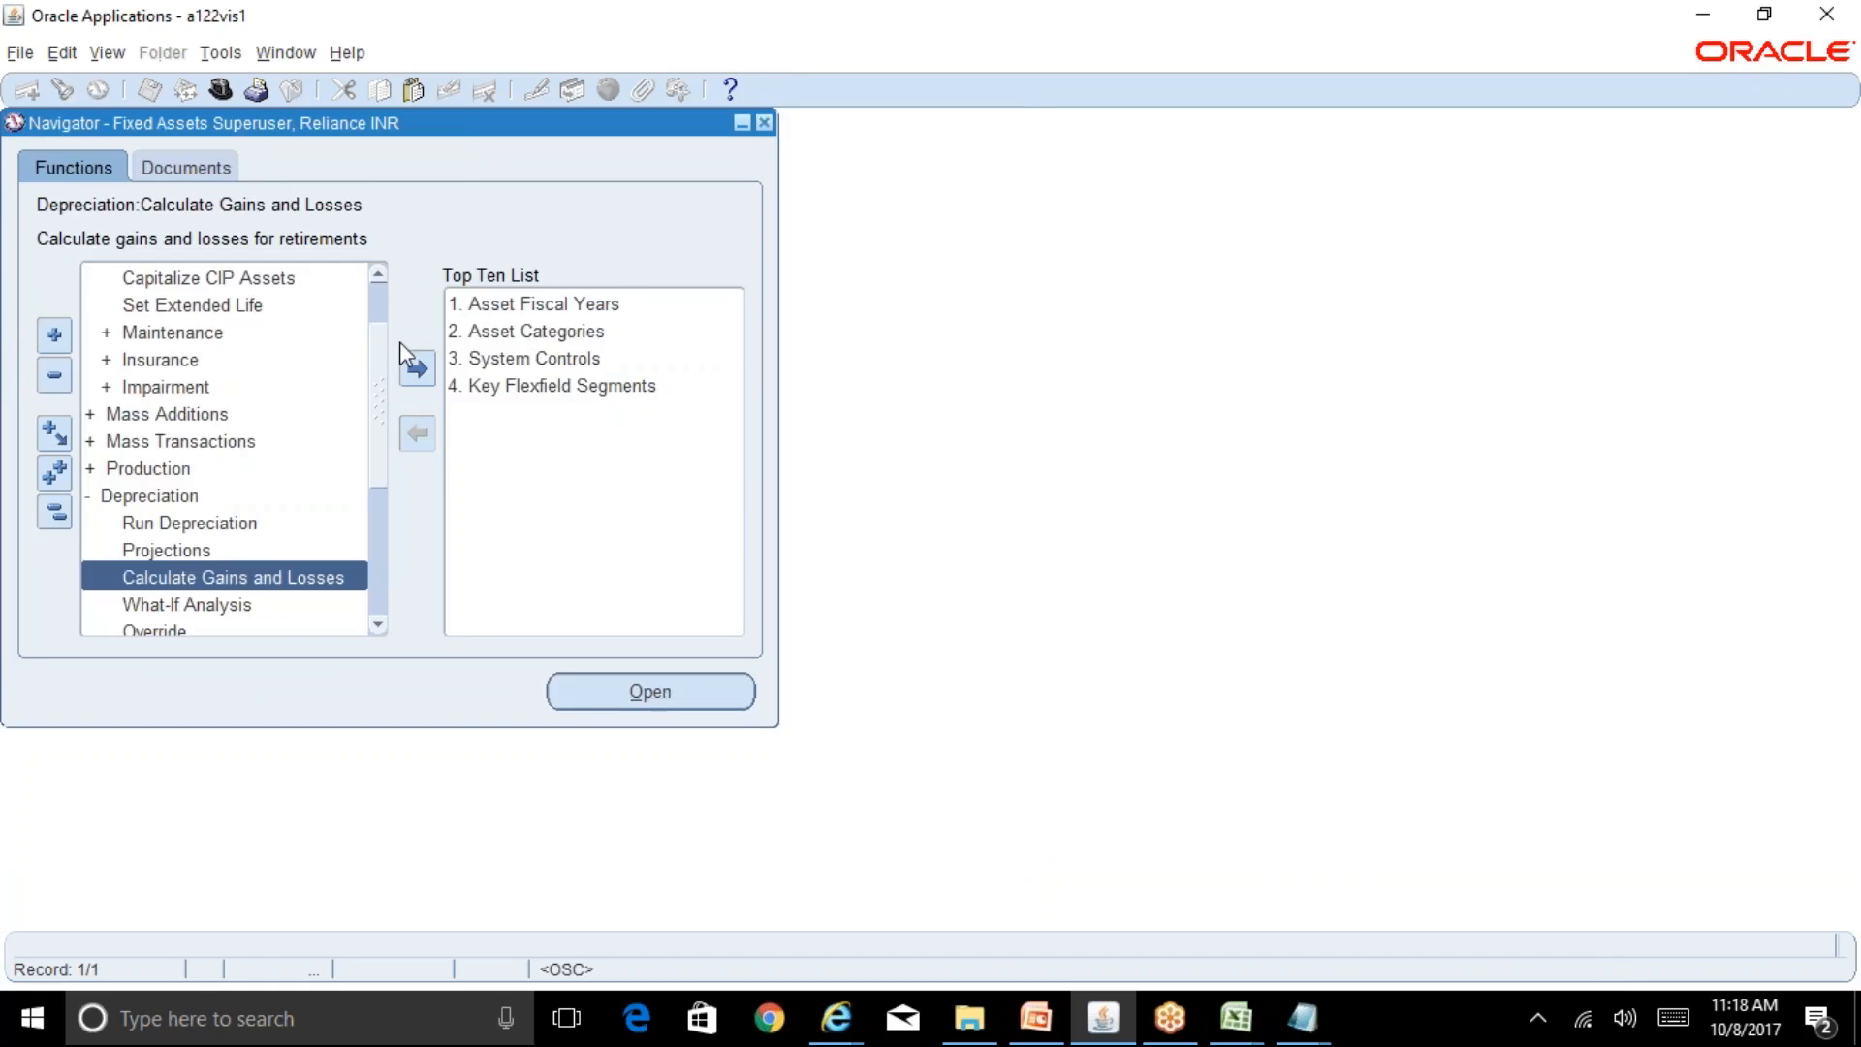
Step: Search the Asset Workbench for assets in the RELIANCE CORP book and select "Purchase of Oracle Licensing"
{"action": "scroll", "coordinate": [376, 291], "scroll_direction": "up", "scroll_amount": 1}
{"action": "double_click", "coordinate": [291, 333]}
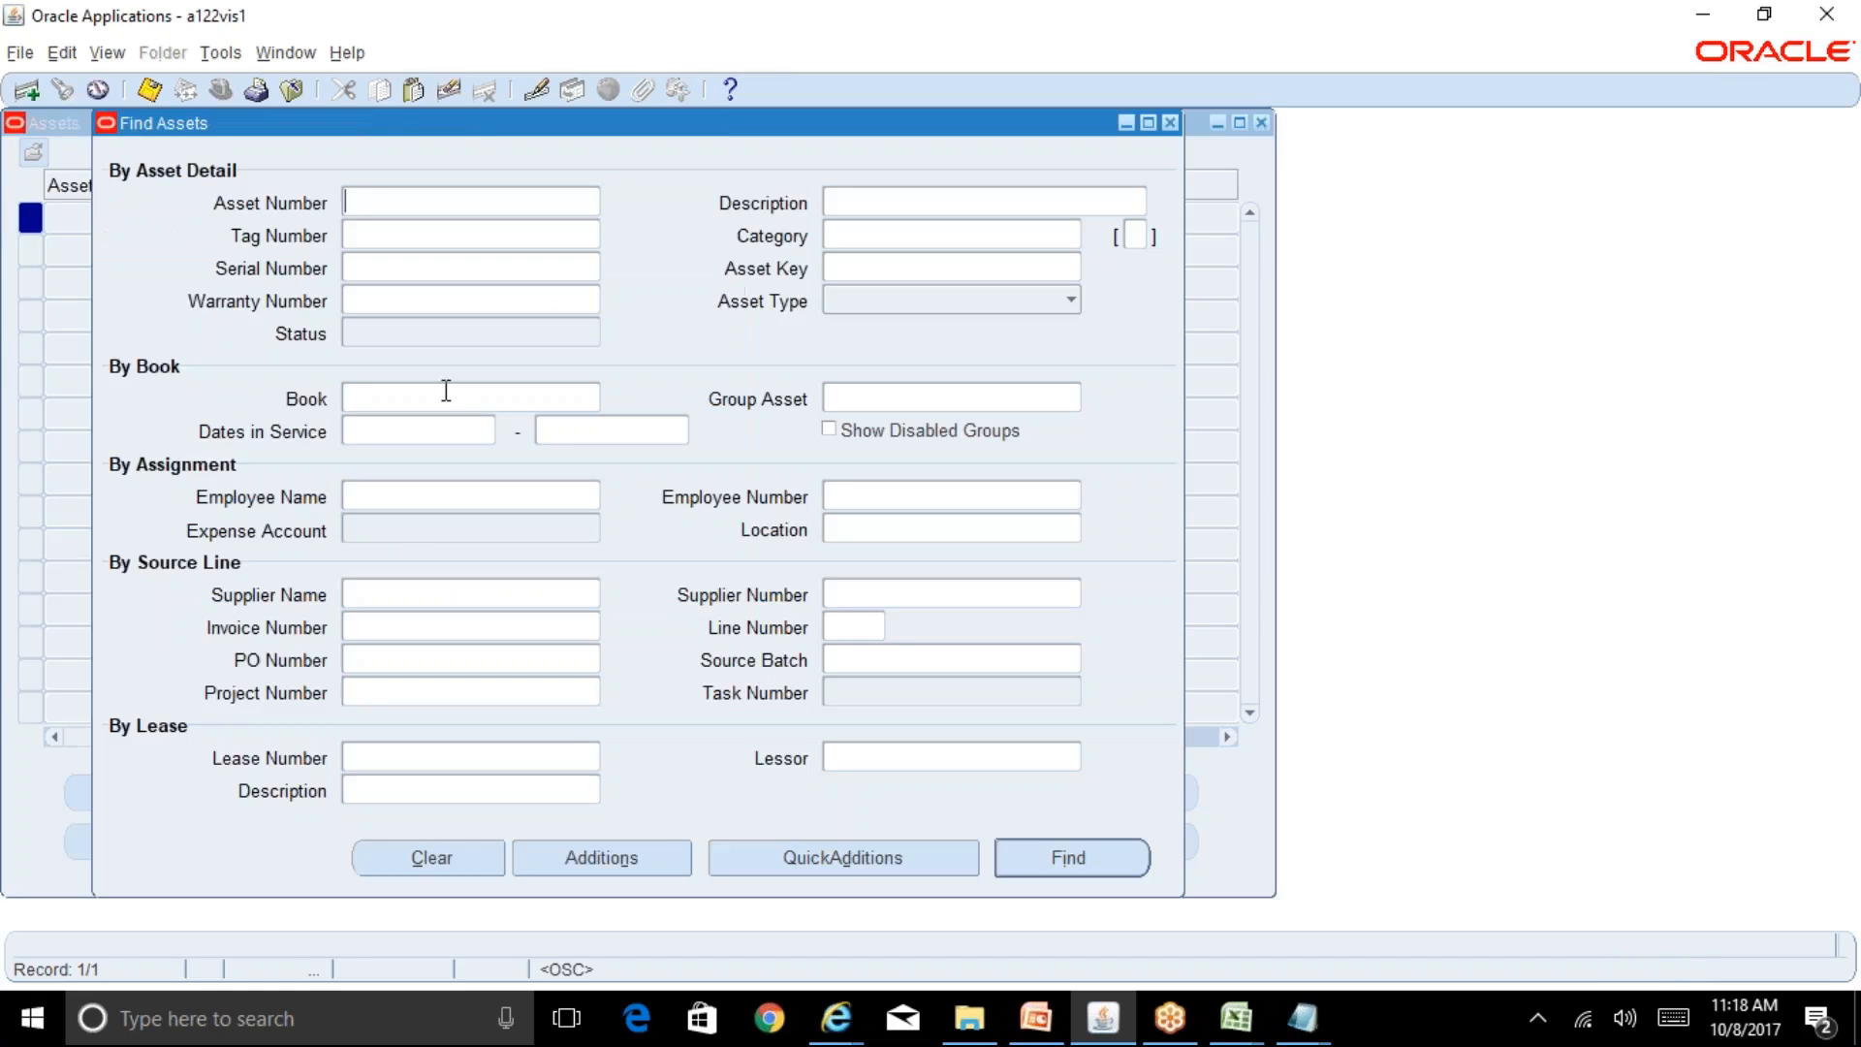
{"action": "left_click", "coordinate": [445, 385]}
{"action": "type", "text": "REL"}
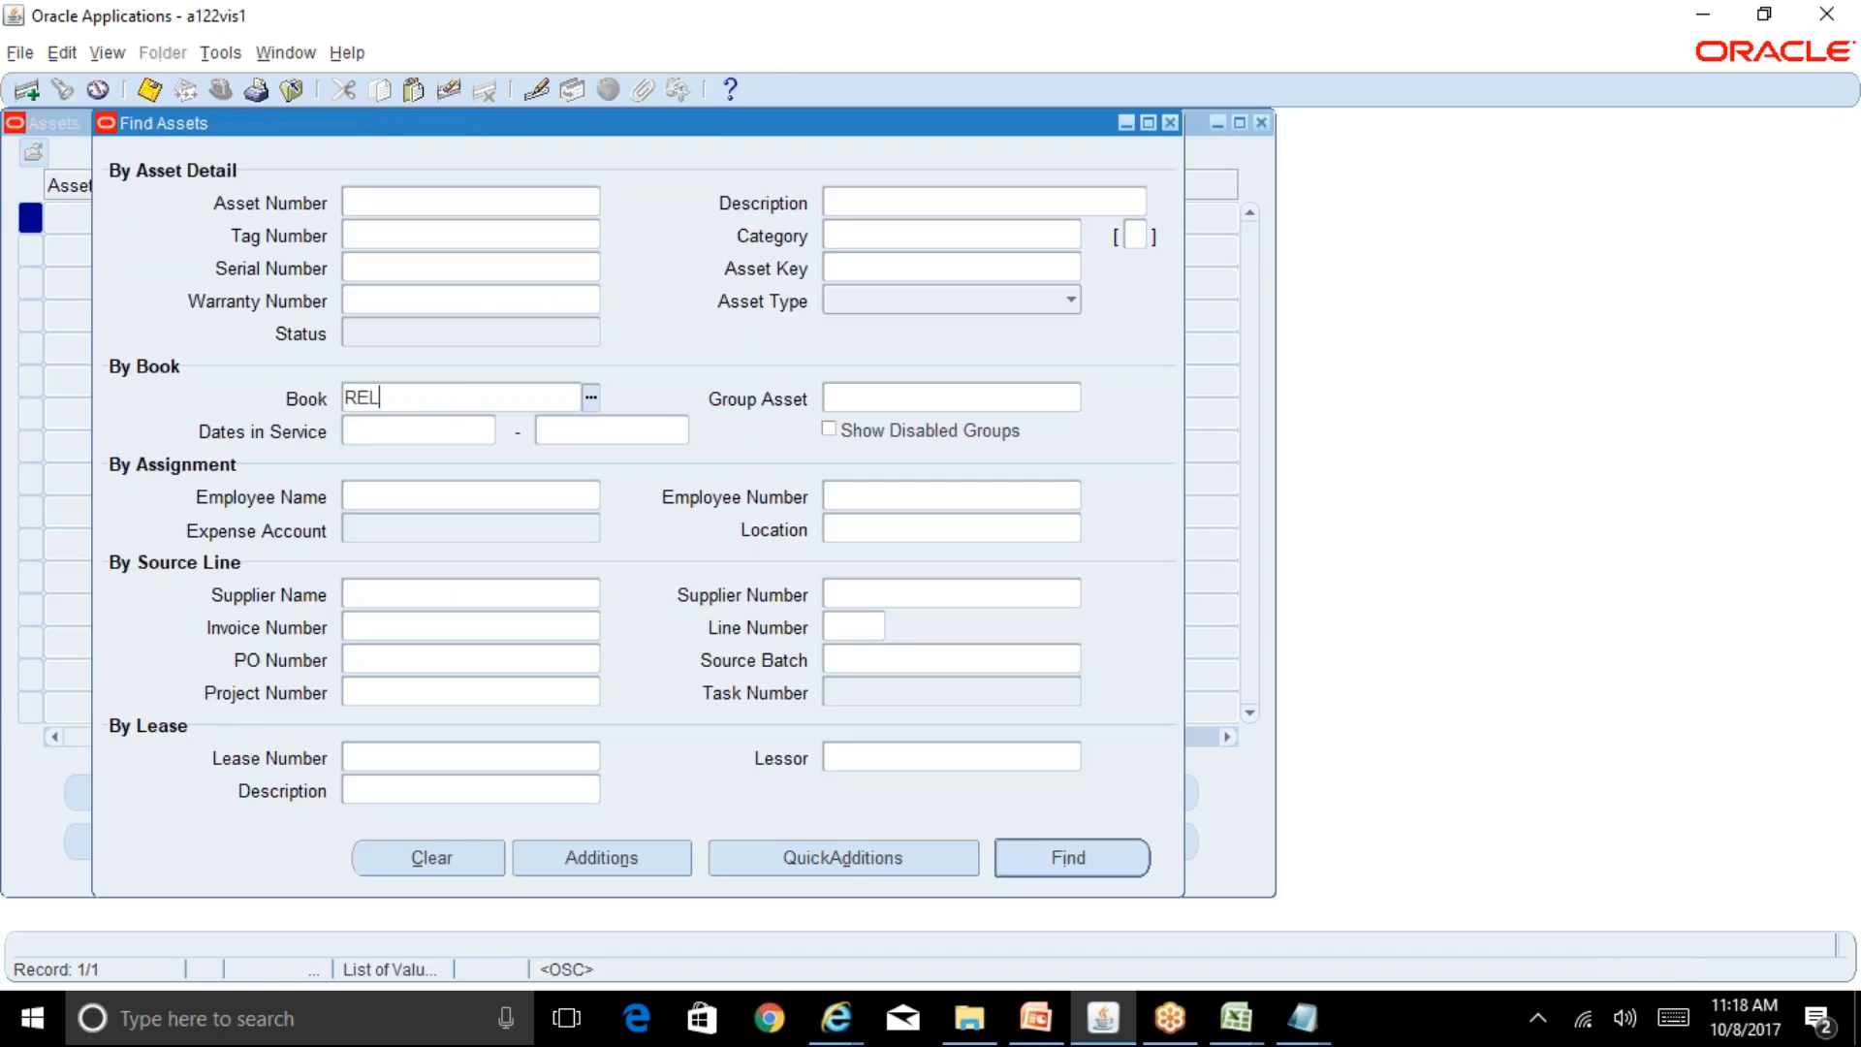
{"action": "type", "text": " C"}
{"action": "key", "text": "Tab"}
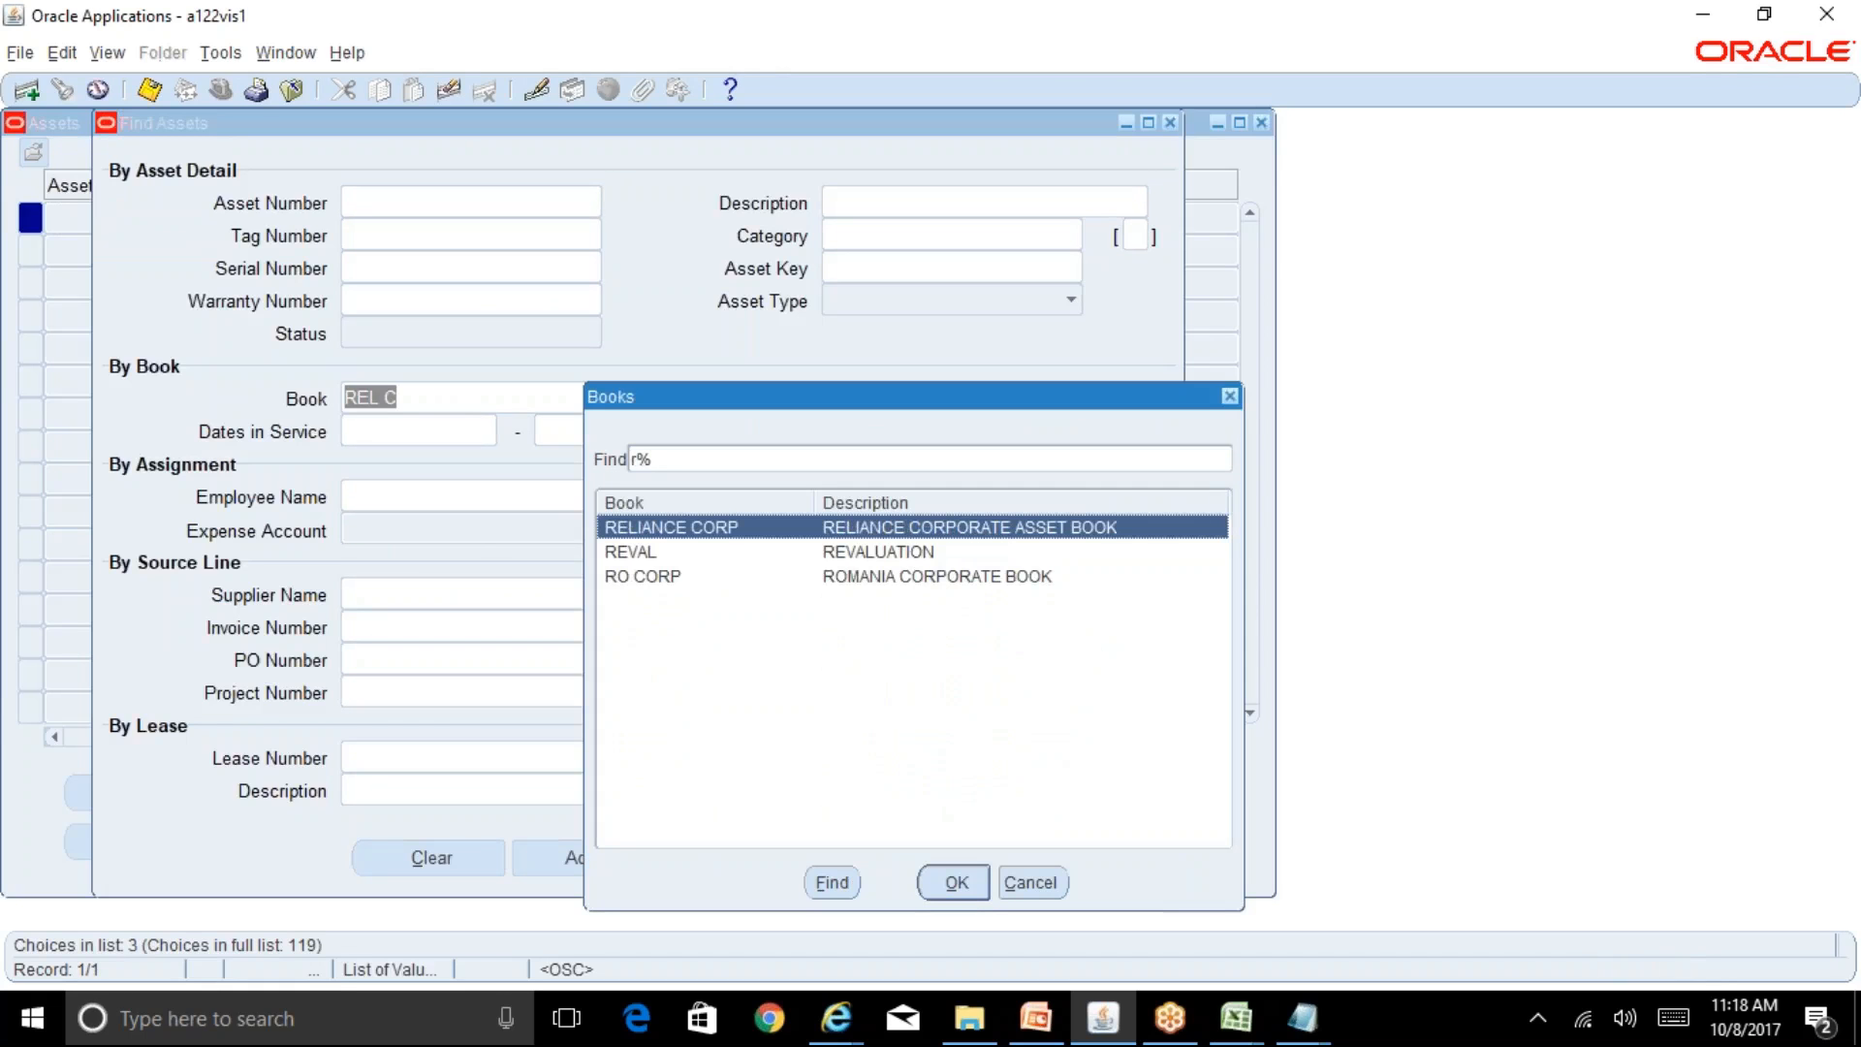
{"action": "key", "text": "Return"}
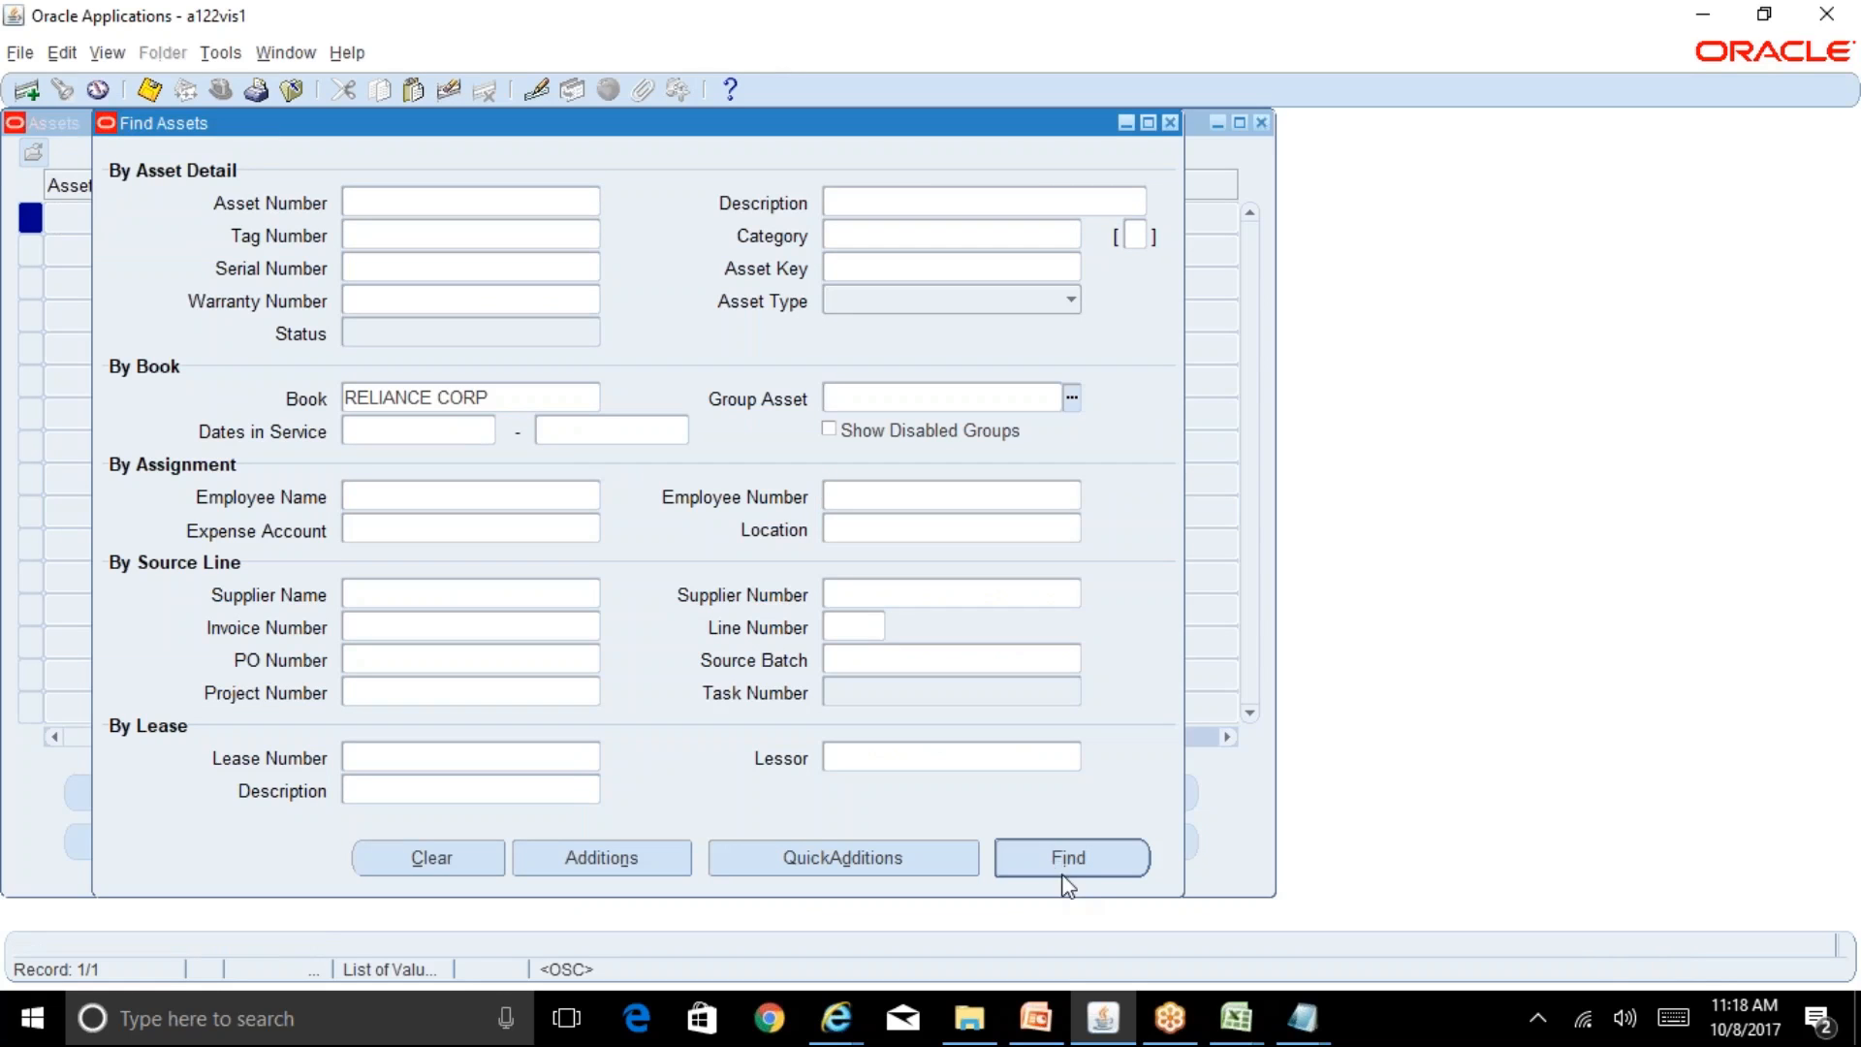
{"action": "left_click", "coordinate": [1060, 866]}
{"action": "left_click", "coordinate": [423, 351]}
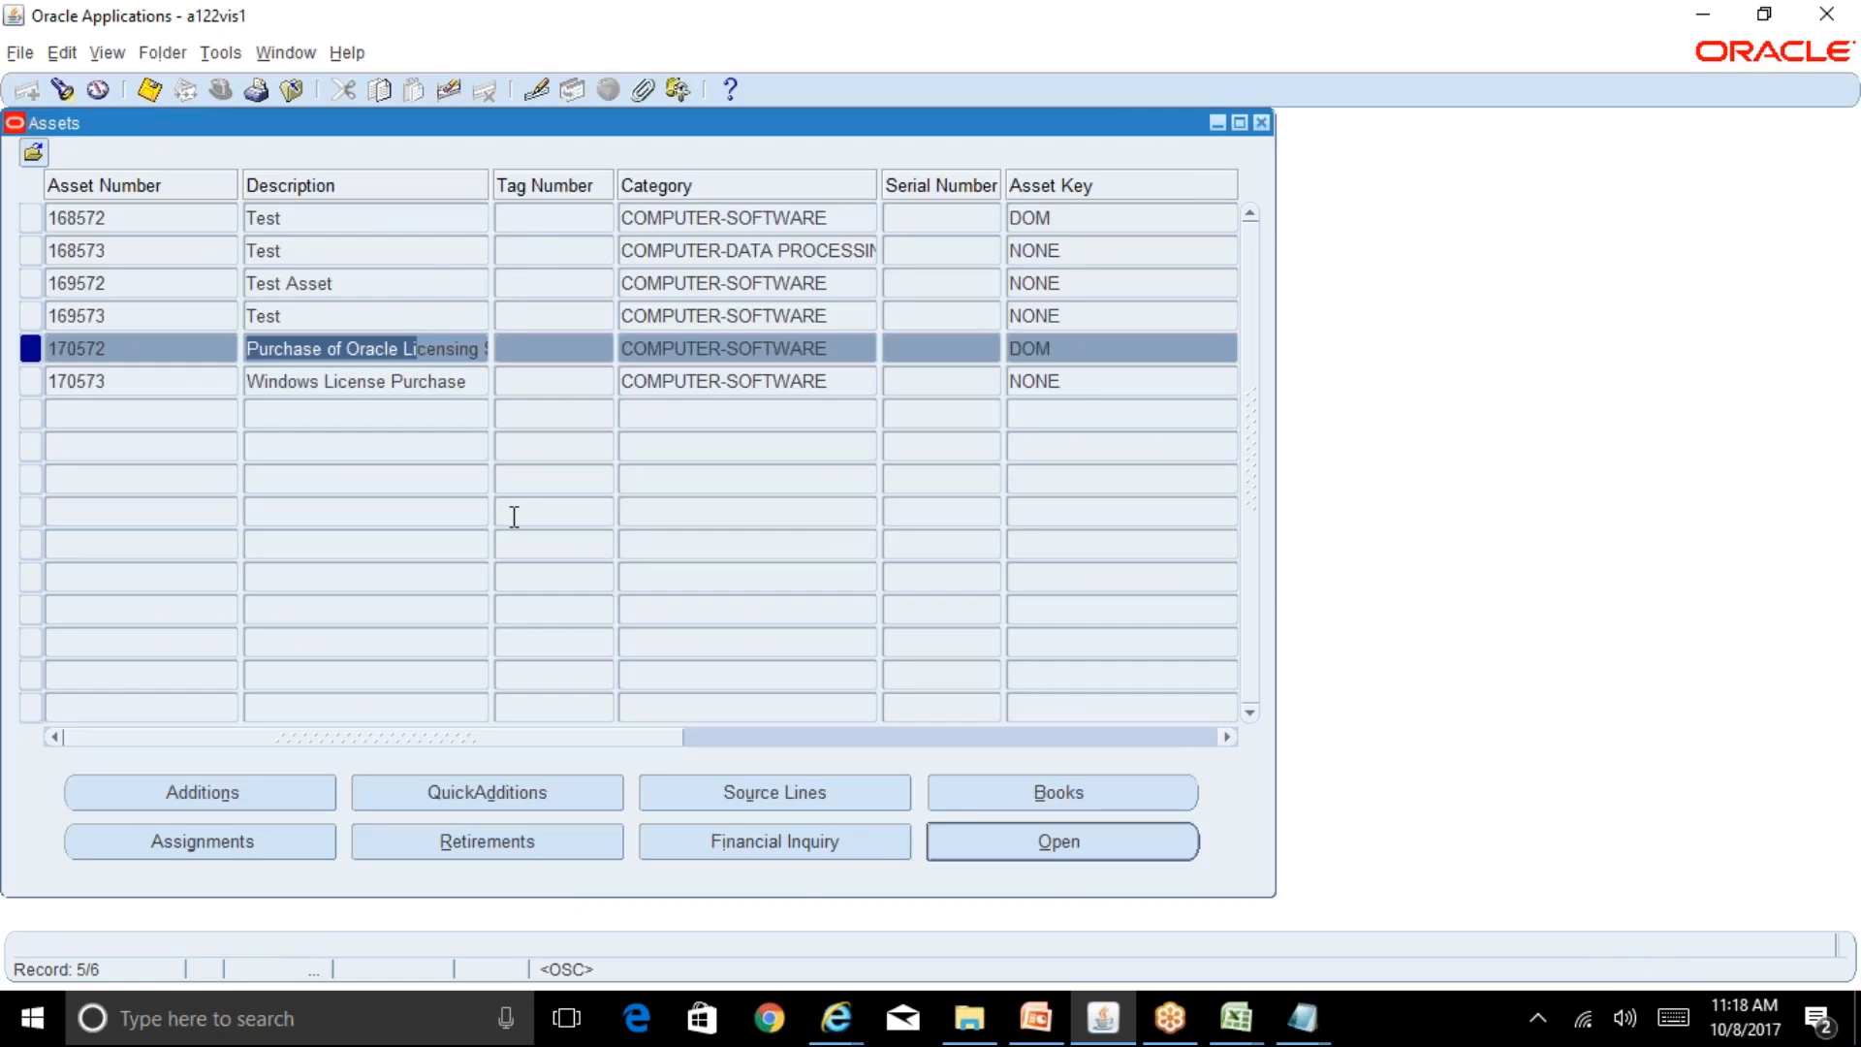
Step: Examine the reinstated asset's cost, cost history transactions and depreciation in its financial information
{"action": "left_click", "coordinate": [775, 841]}
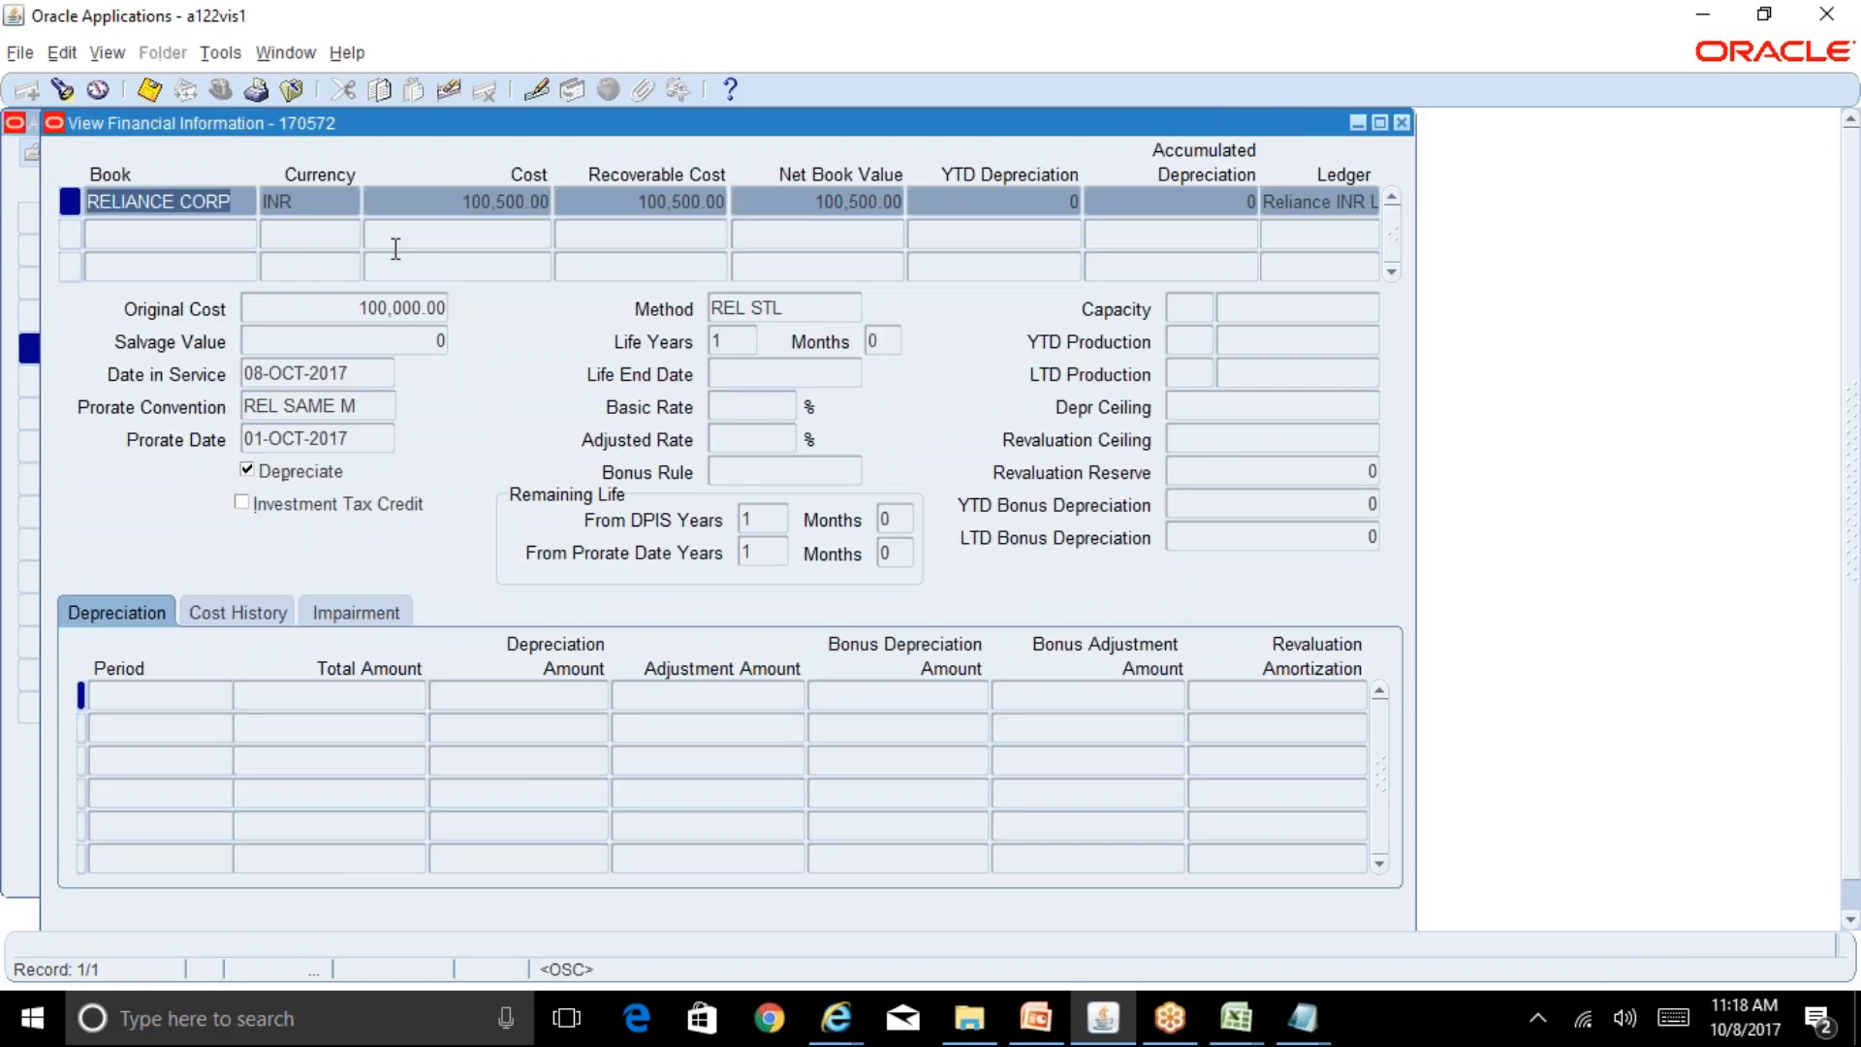
{"action": "left_click", "coordinate": [485, 201]}
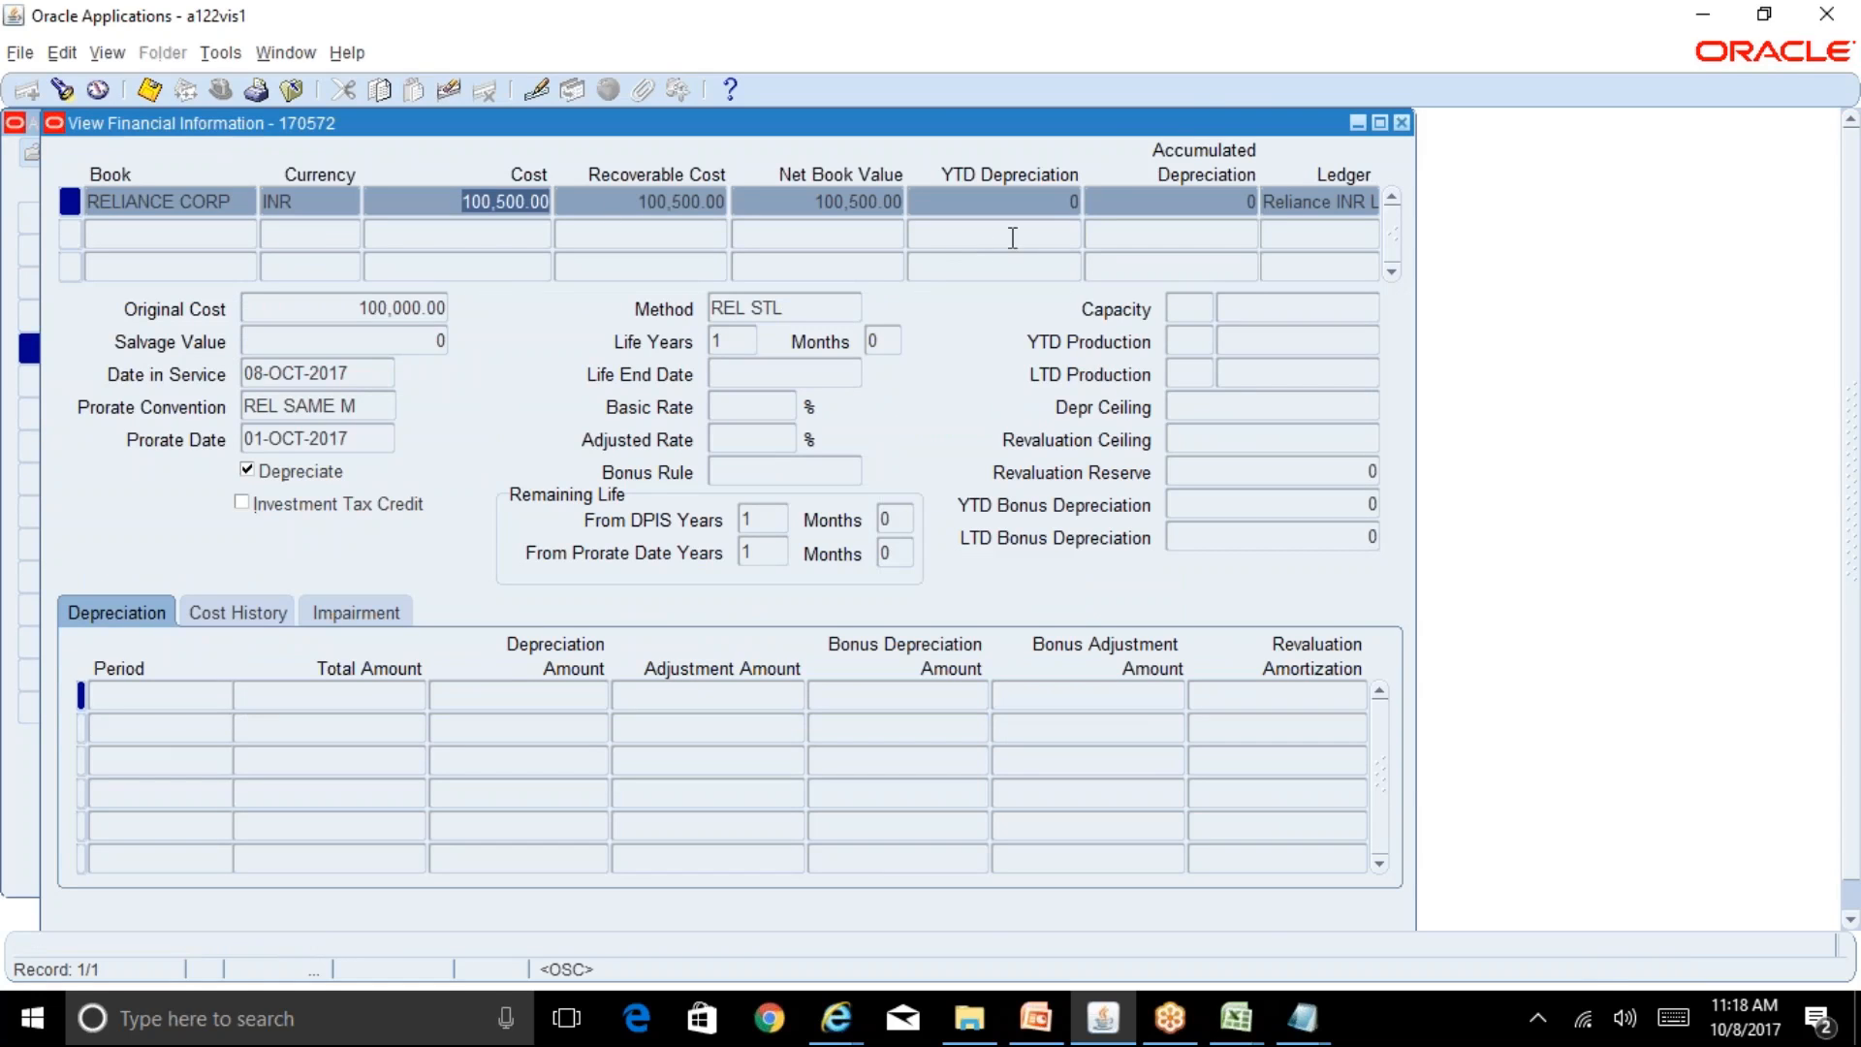
{"action": "left_click", "coordinate": [291, 611]}
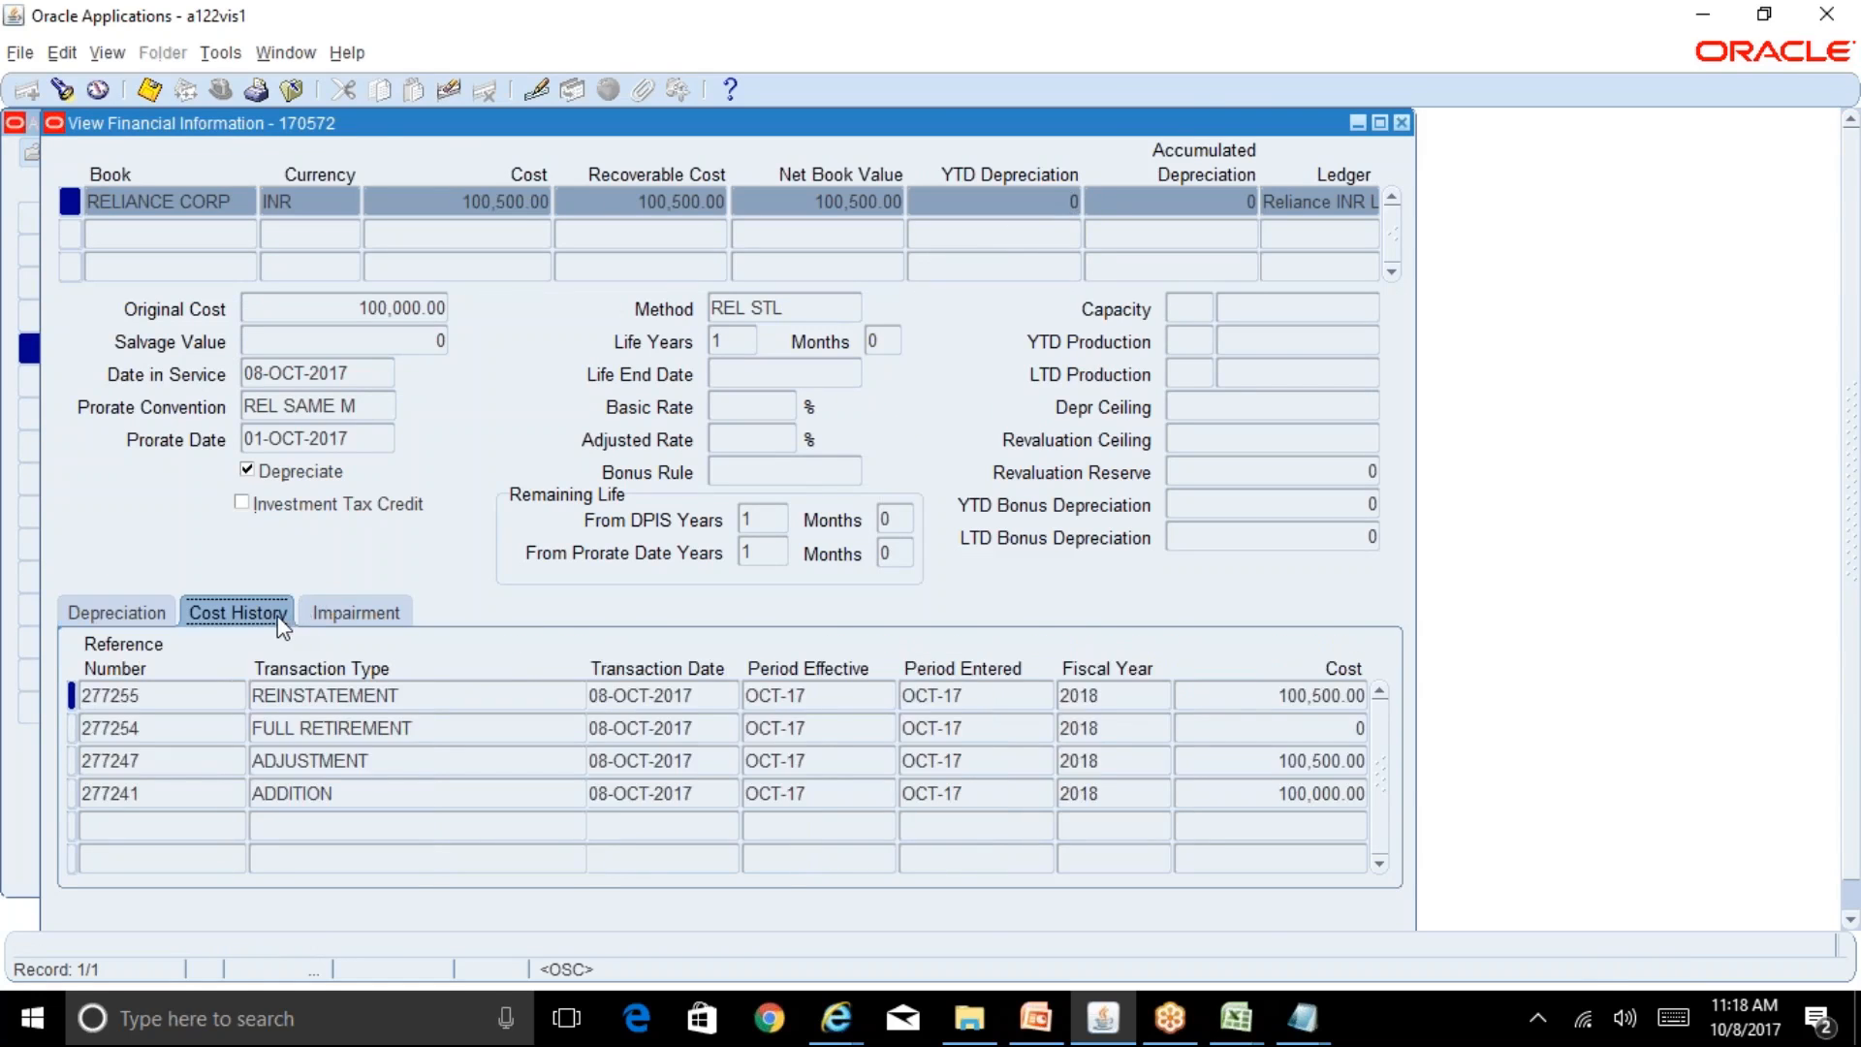
{"action": "left_click", "coordinate": [356, 793]}
{"action": "left_click", "coordinate": [364, 760]}
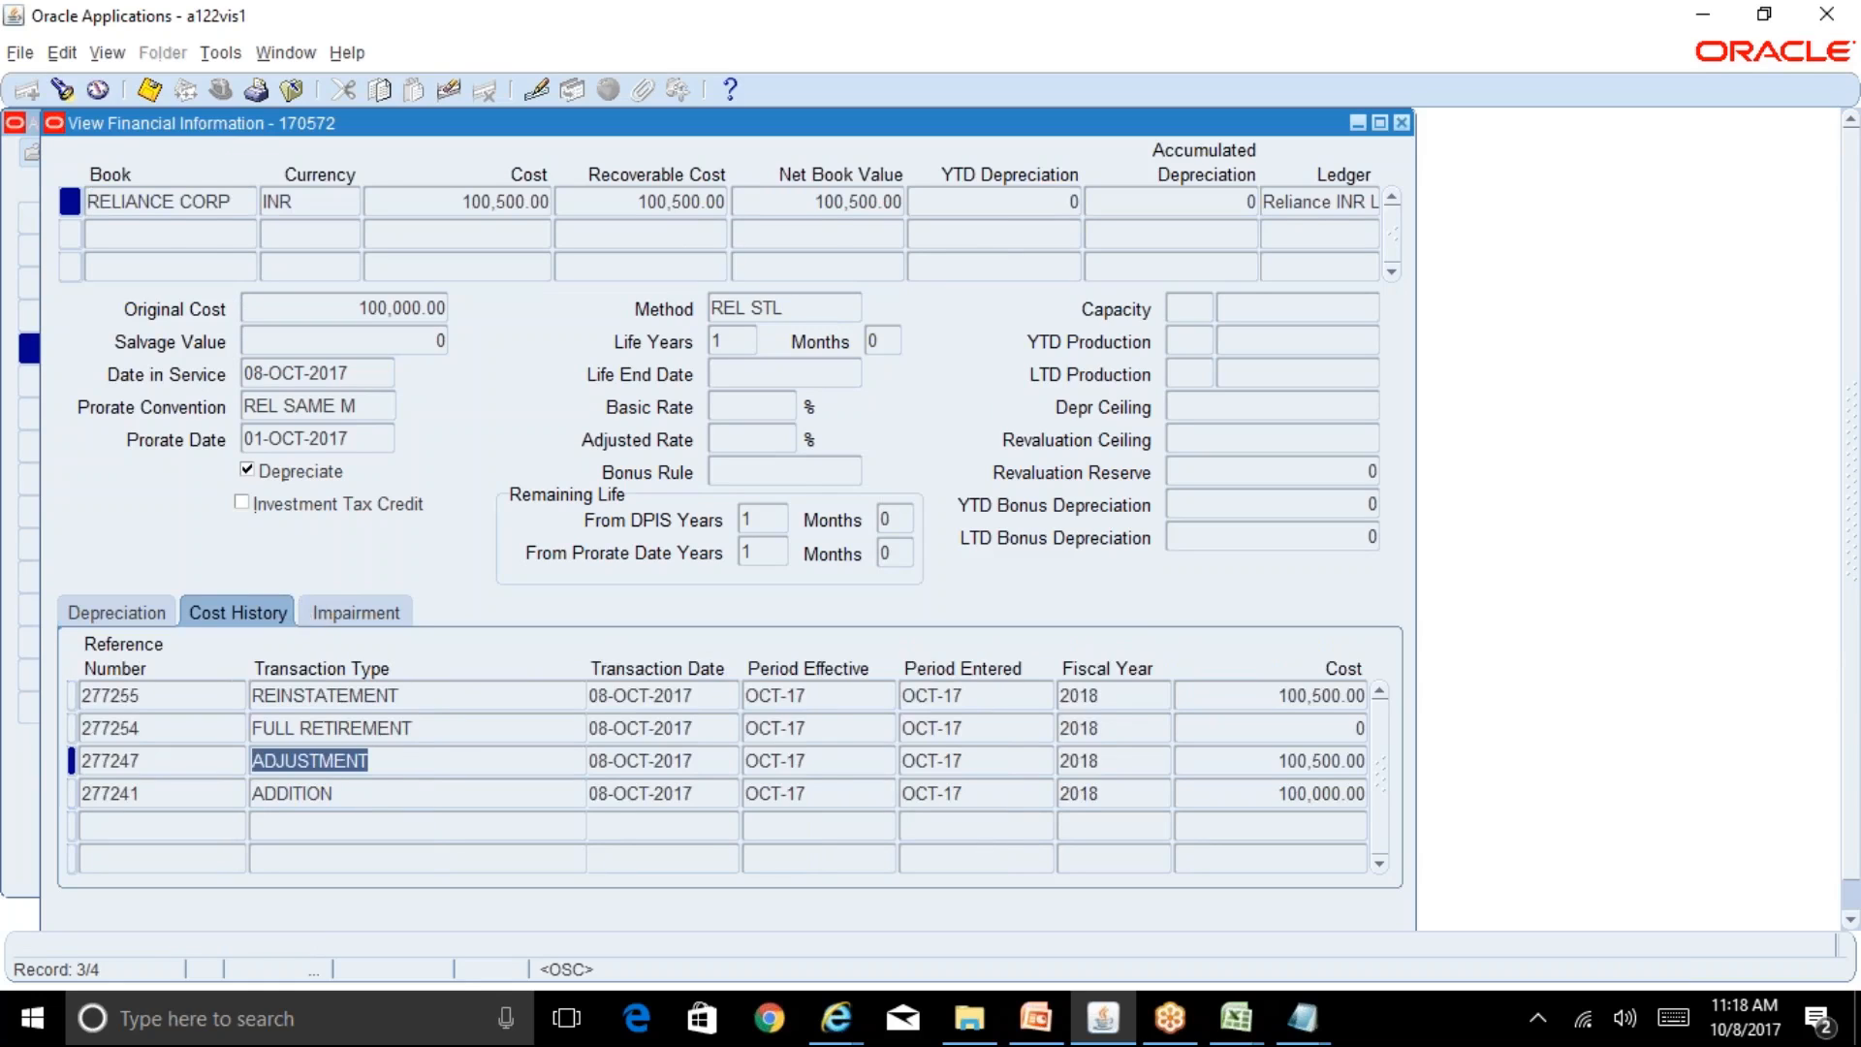
{"action": "left_click", "coordinate": [419, 729]}
{"action": "left_click", "coordinate": [406, 696]}
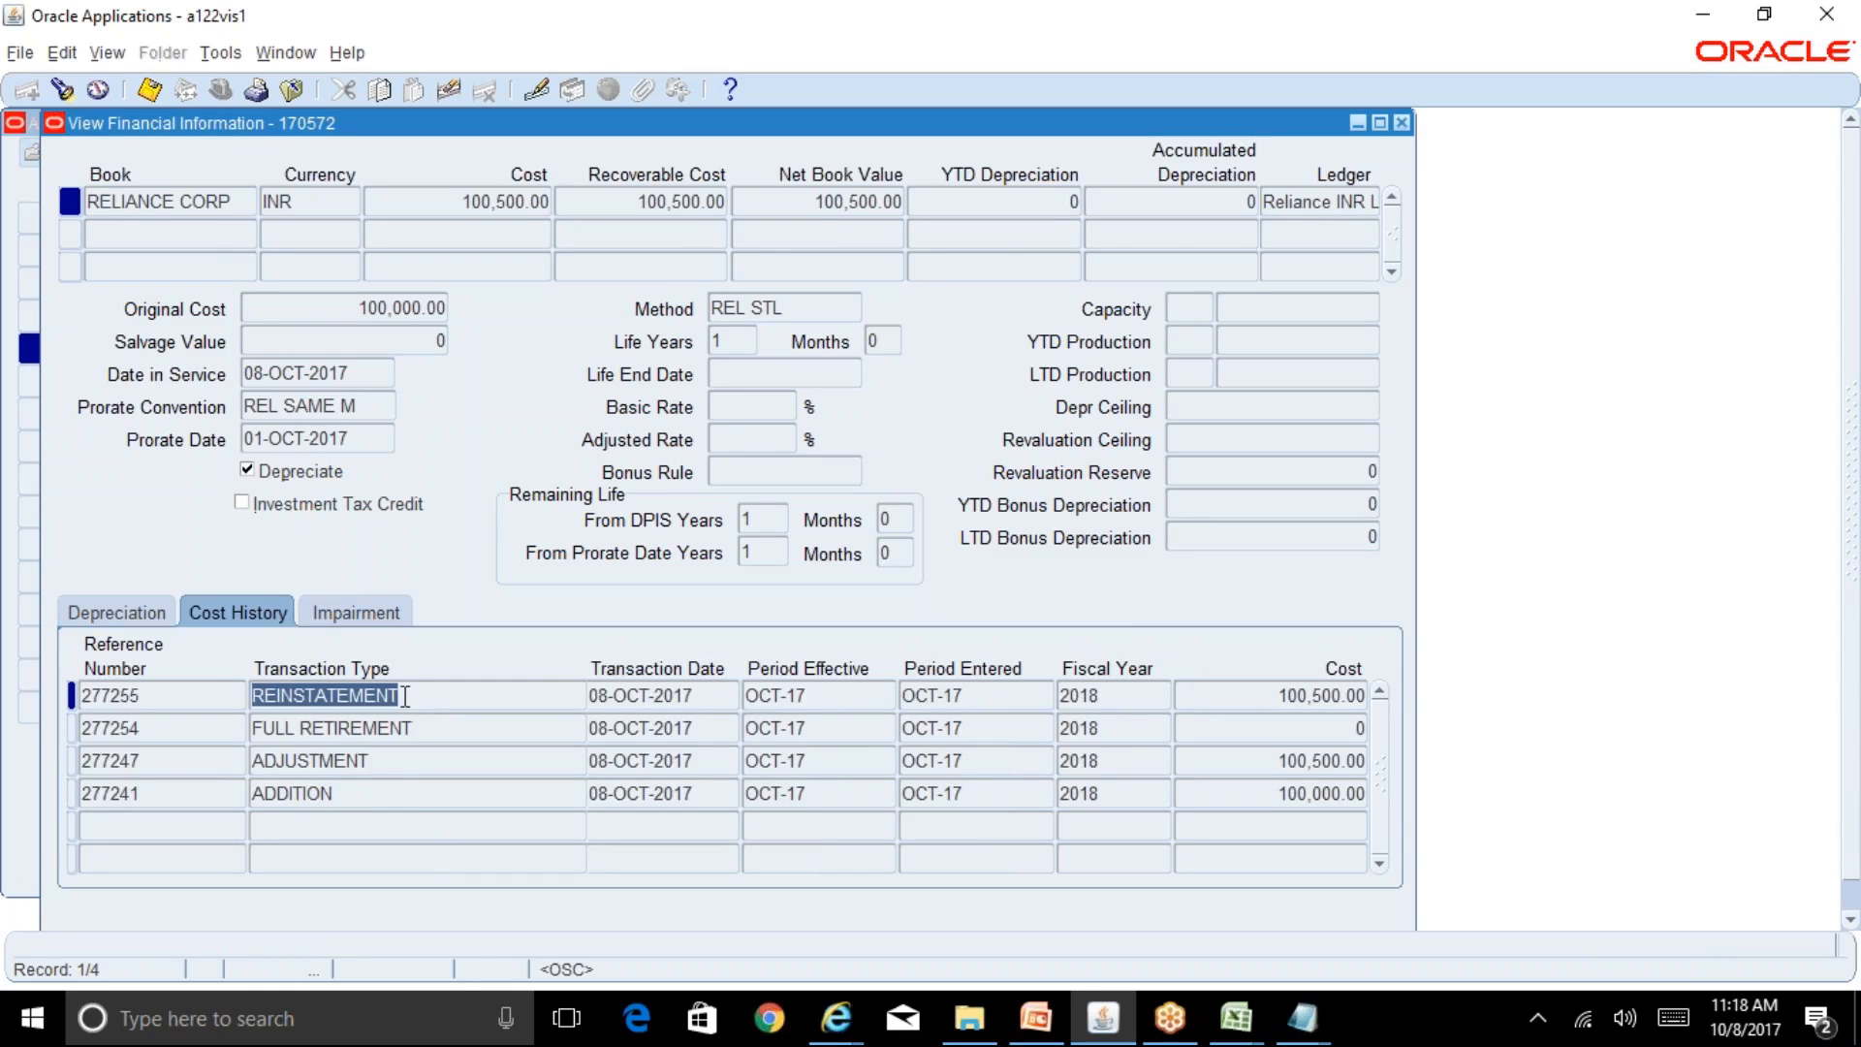
{"action": "left_click", "coordinate": [130, 610]}
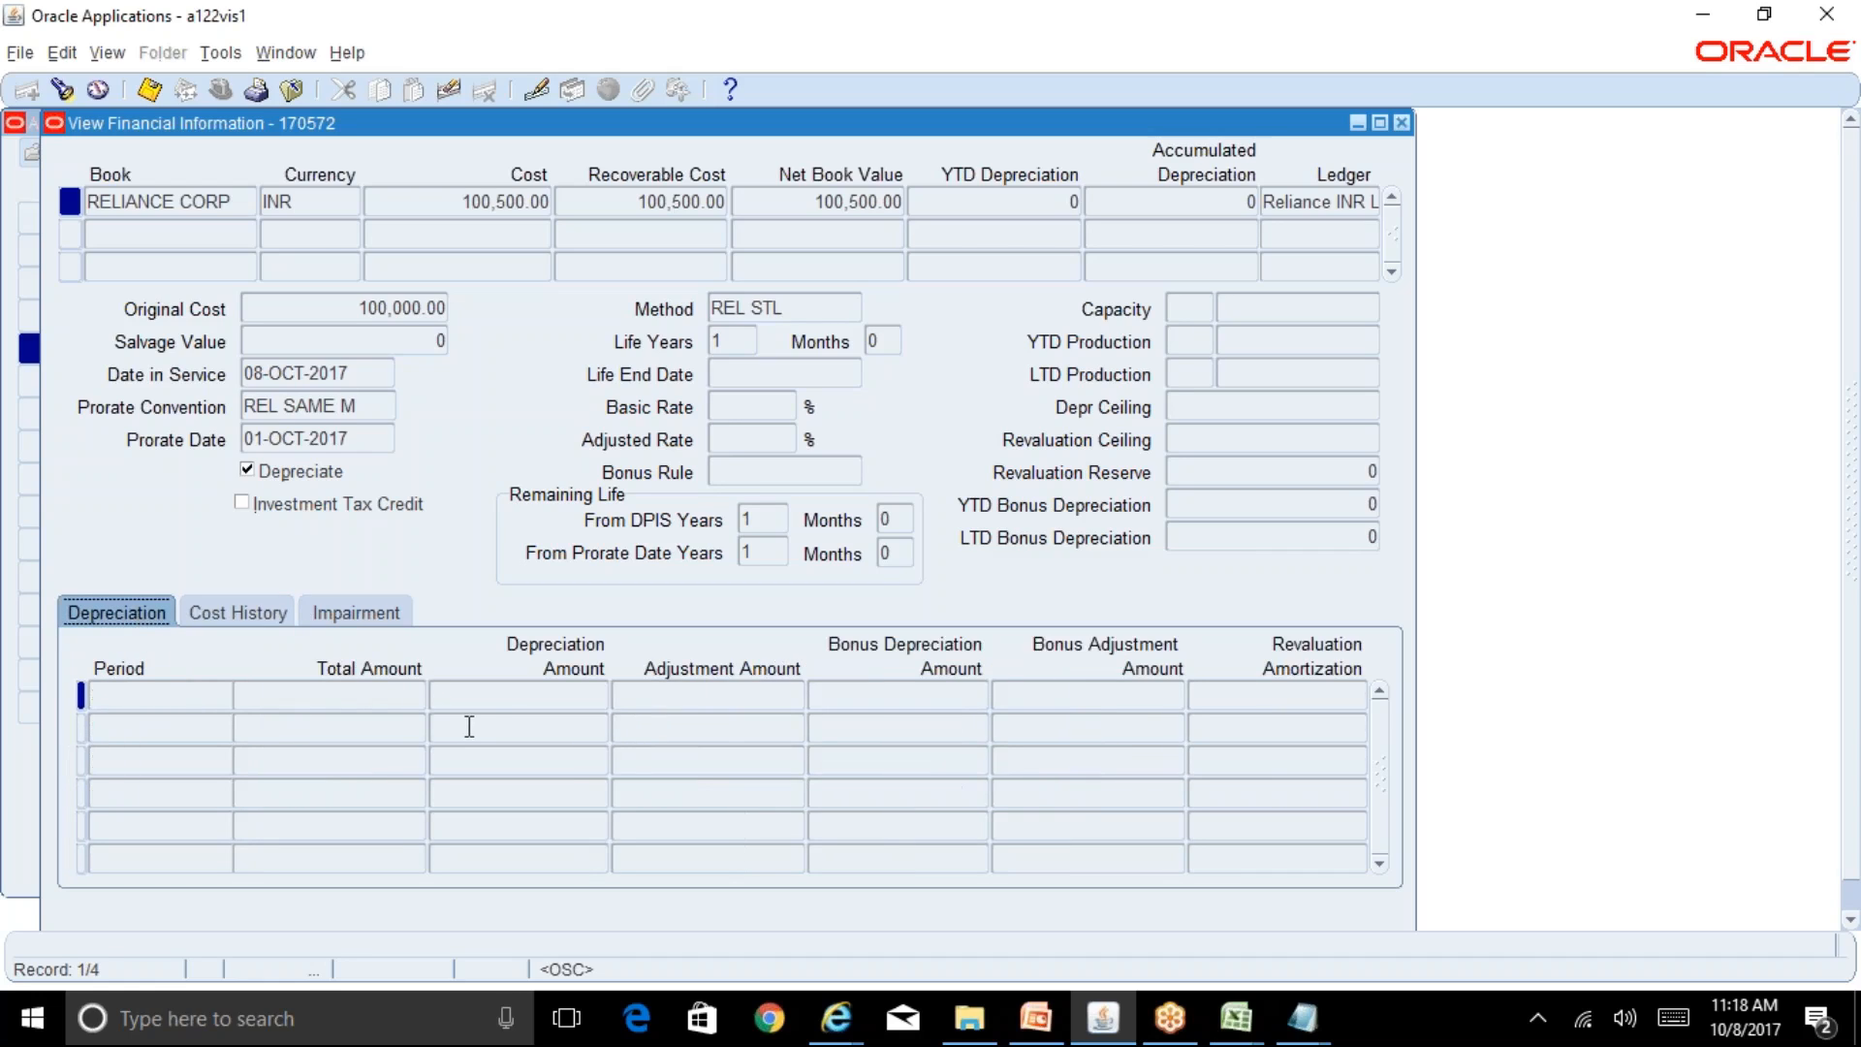
{"action": "left_click", "coordinate": [1402, 122]}
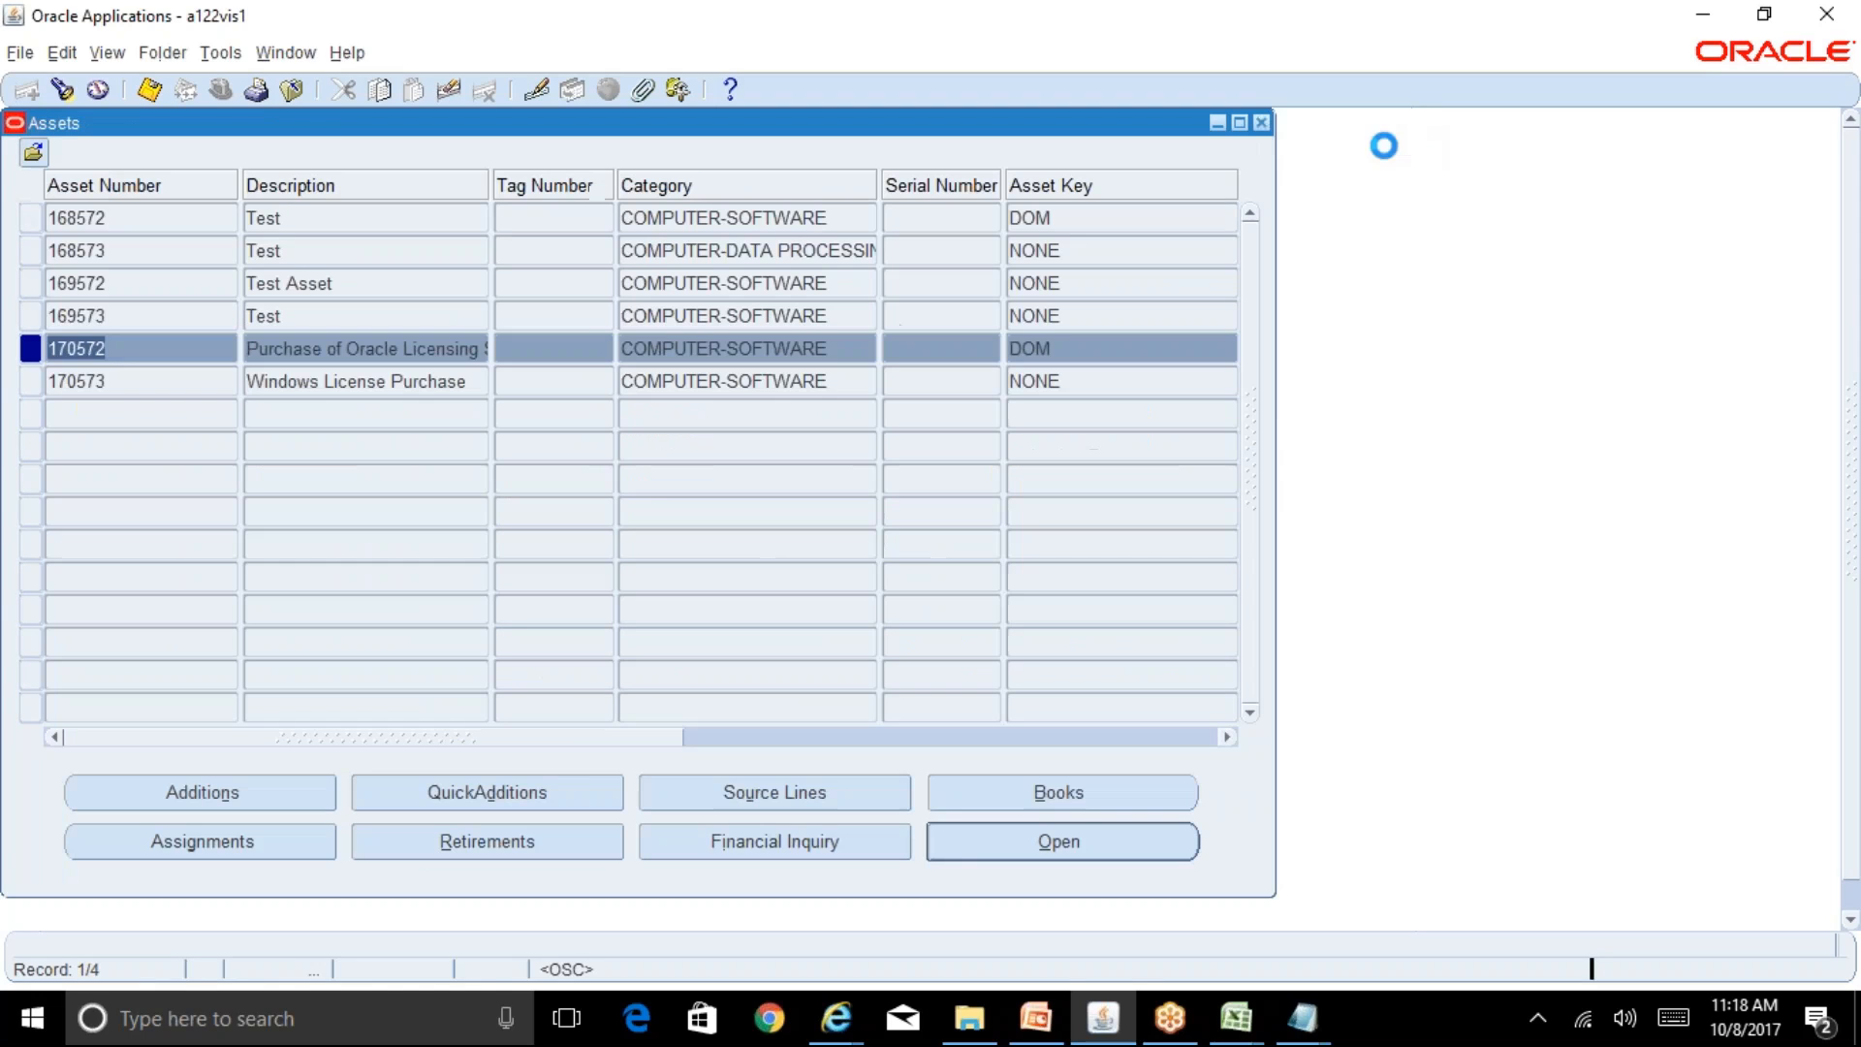
Step: Switch to the R12 Table of Contents workbook in Excel, select the Mass Retirements topic, and return to Oracle Applications
{"action": "mouse_move", "coordinate": [1236, 1018]}
{"action": "left_click", "coordinate": [1082, 917]}
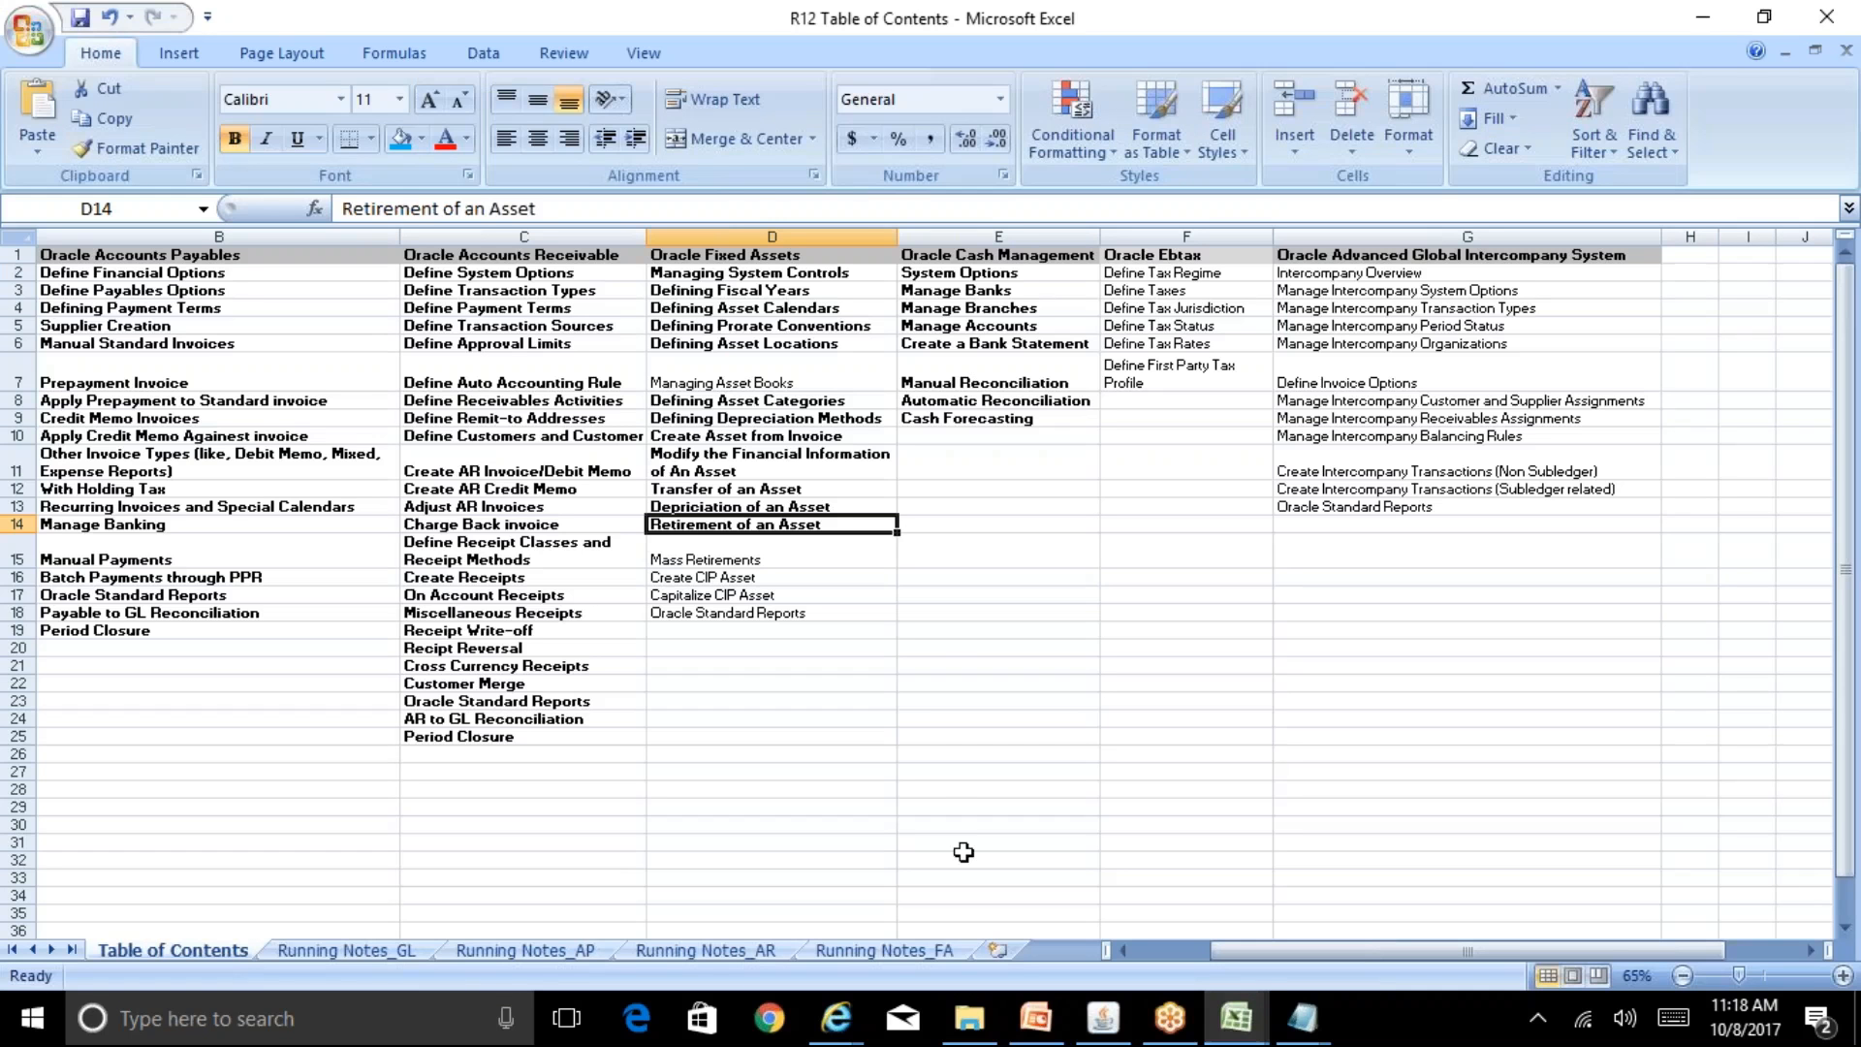
{"action": "key", "text": "Down"}
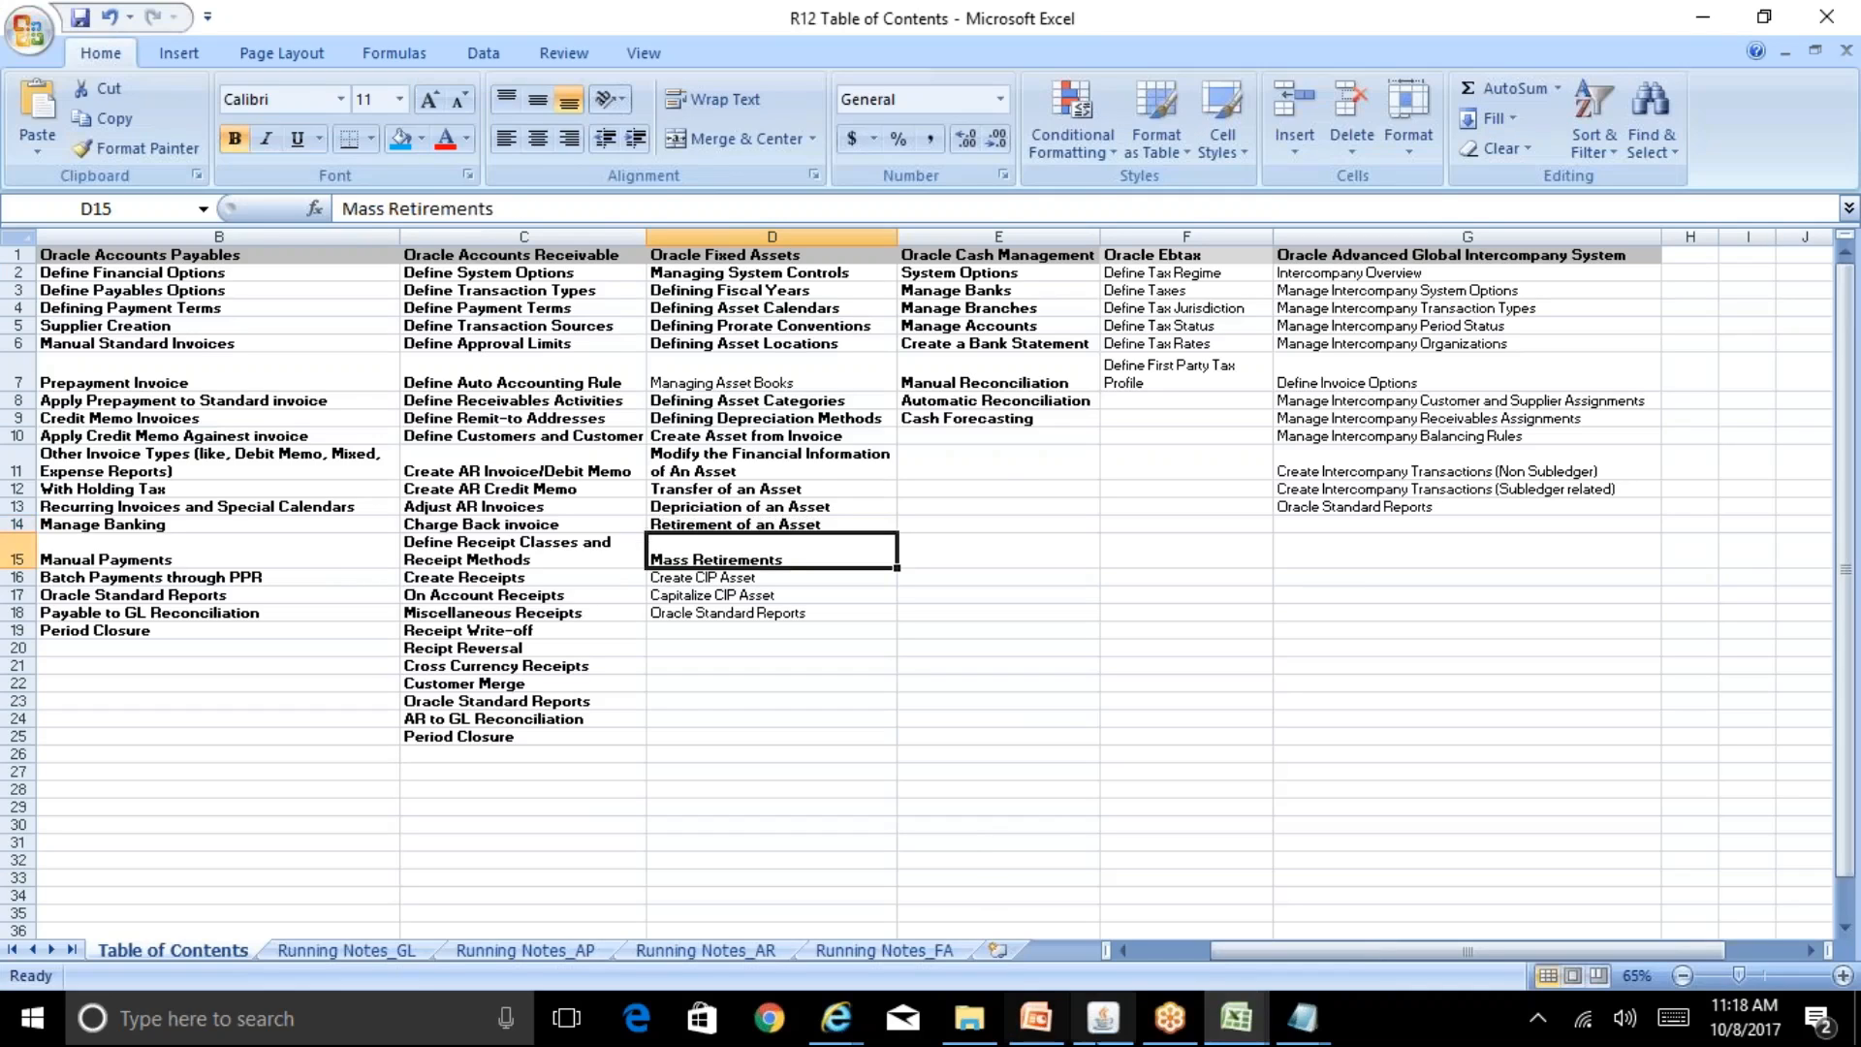
{"action": "left_click", "coordinate": [1103, 1018]}
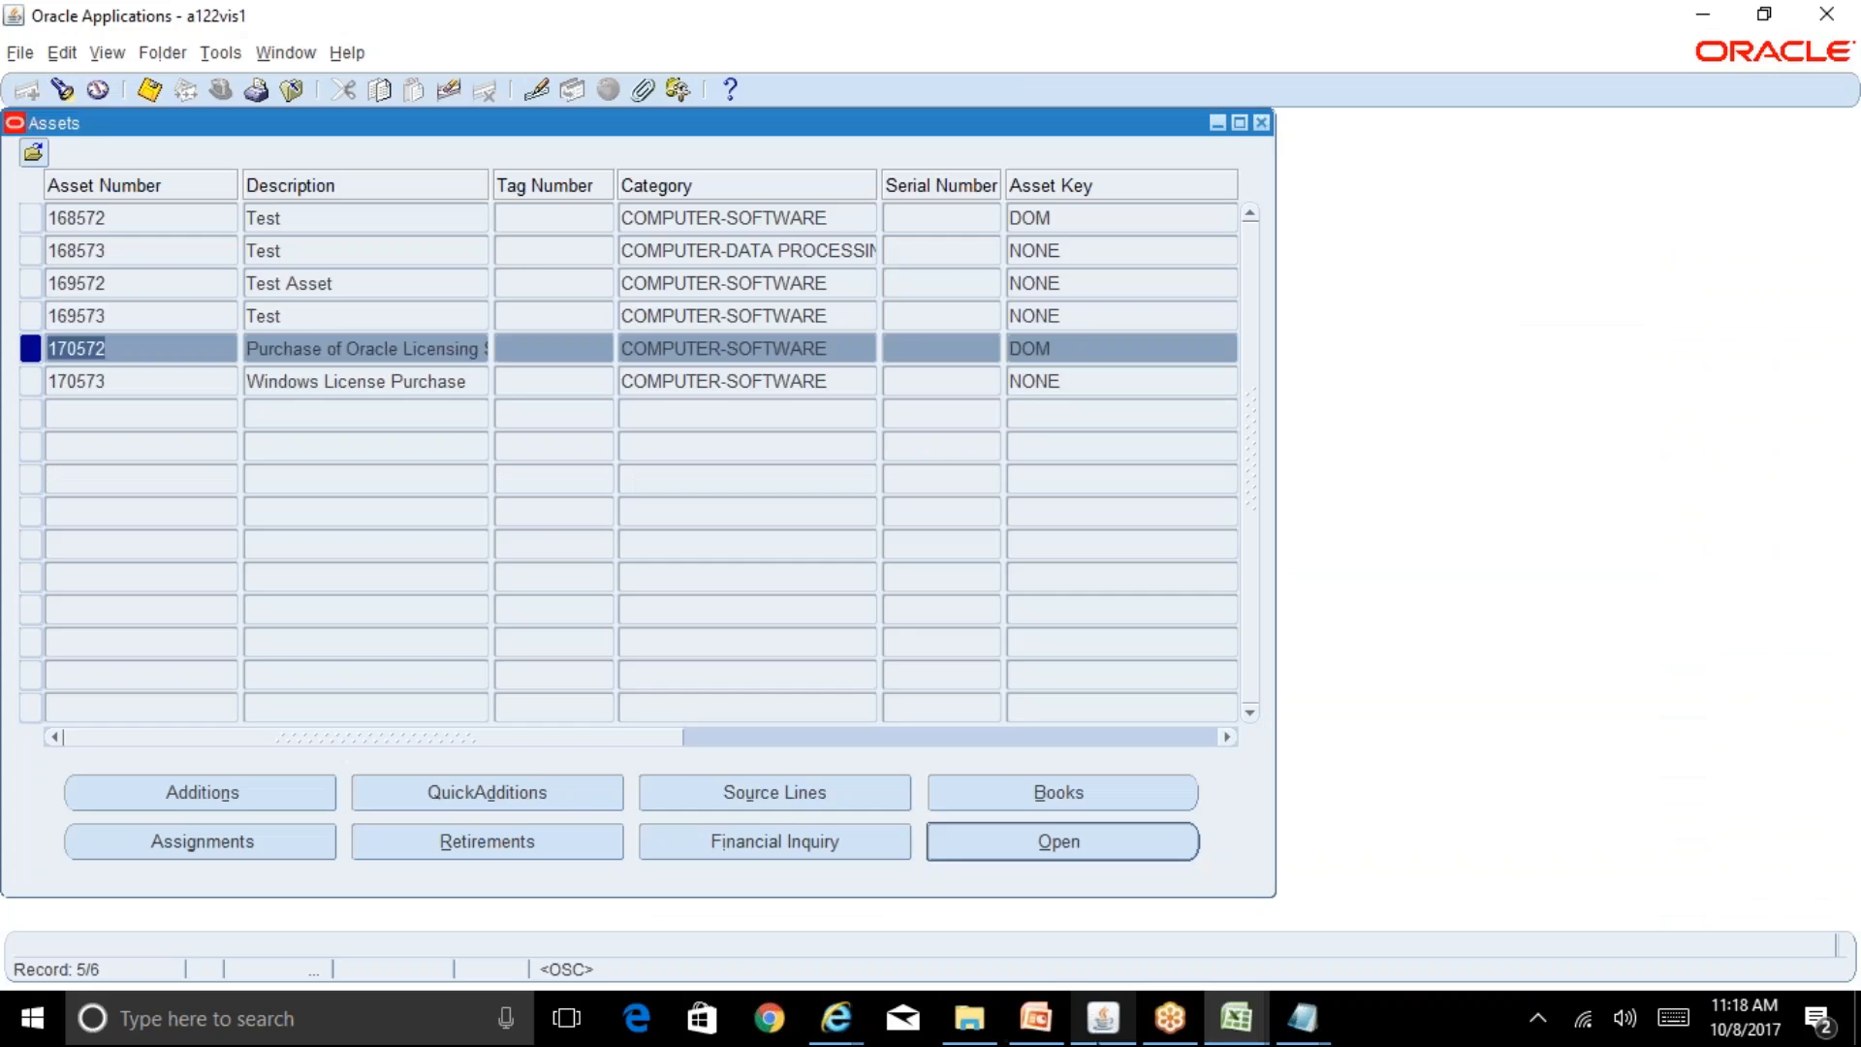
Step: Close the asset list and expand the Mass Transactions functions in the Navigator
{"action": "left_click", "coordinate": [1261, 122]}
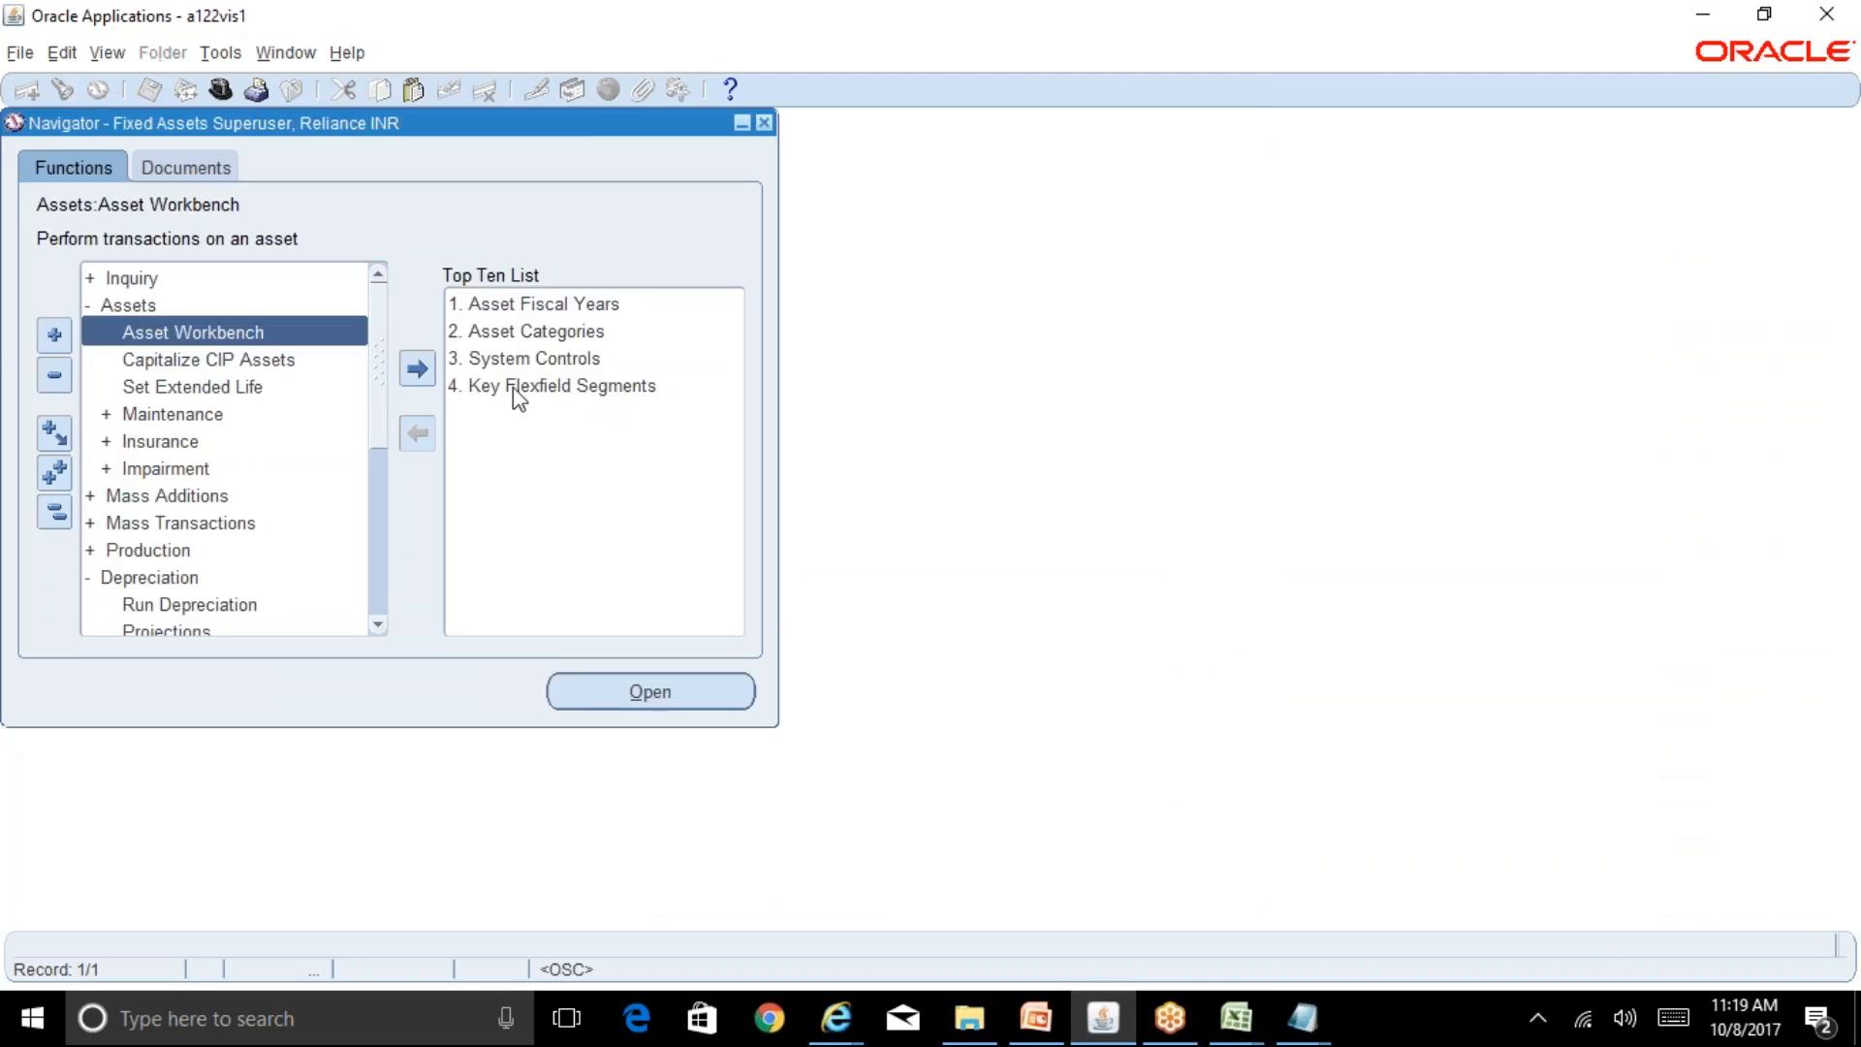
{"action": "left_click", "coordinate": [70, 506]}
{"action": "double_click", "coordinate": [215, 363]}
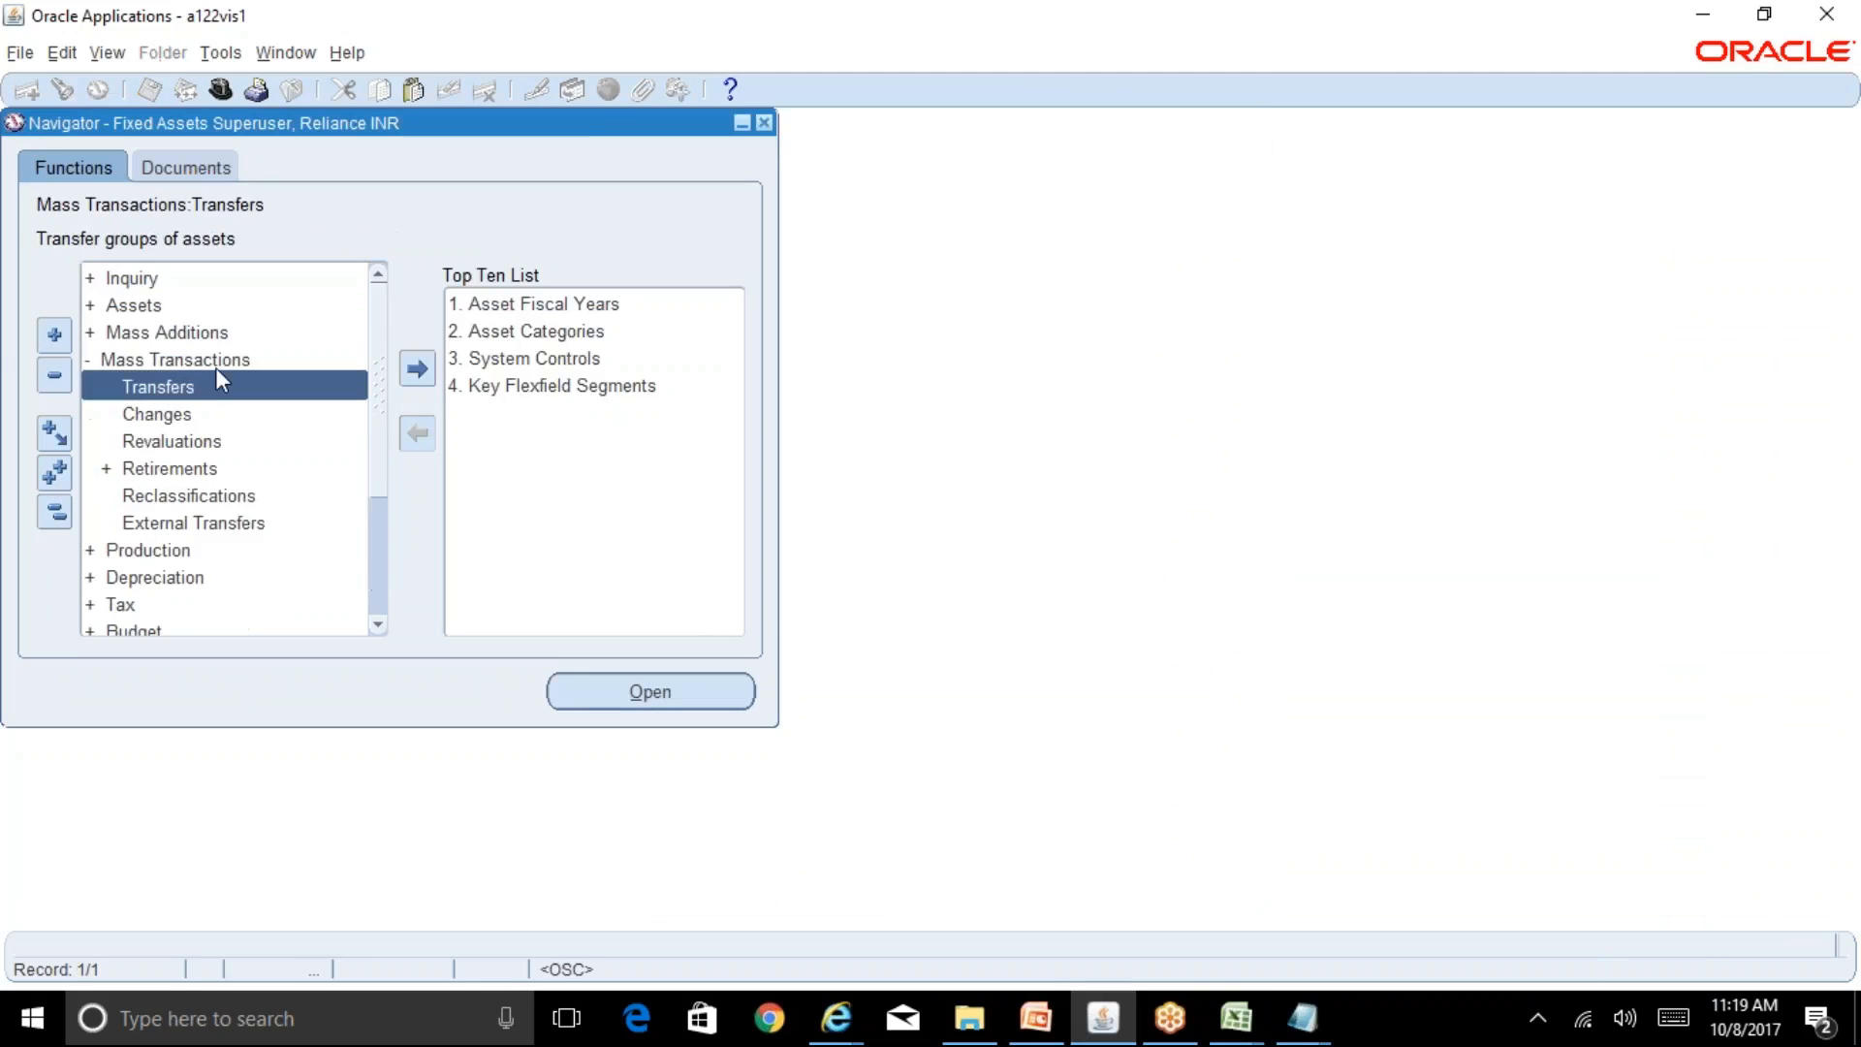
Step: Open the Create and Reinstate function for mass retirements and set the book to RELIANCE CORP
{"action": "left_click", "coordinate": [223, 469]}
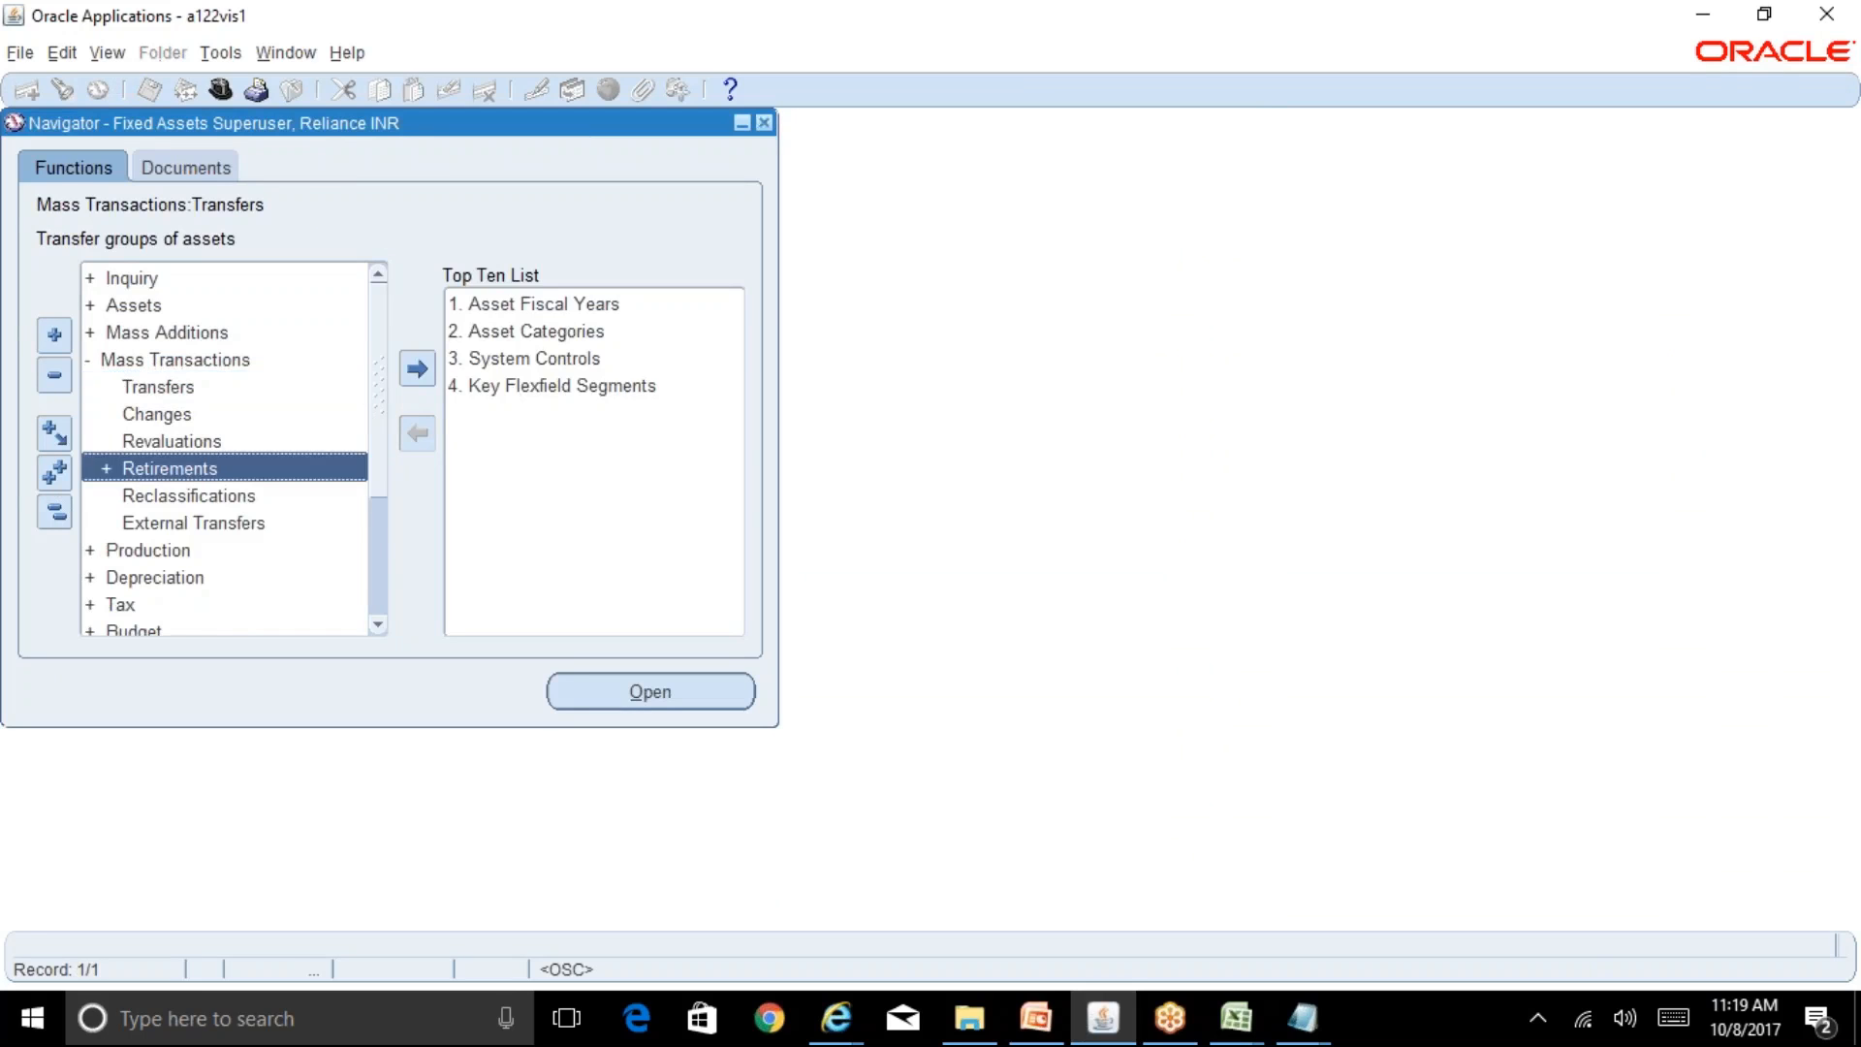
{"action": "double_click", "coordinate": [223, 469]}
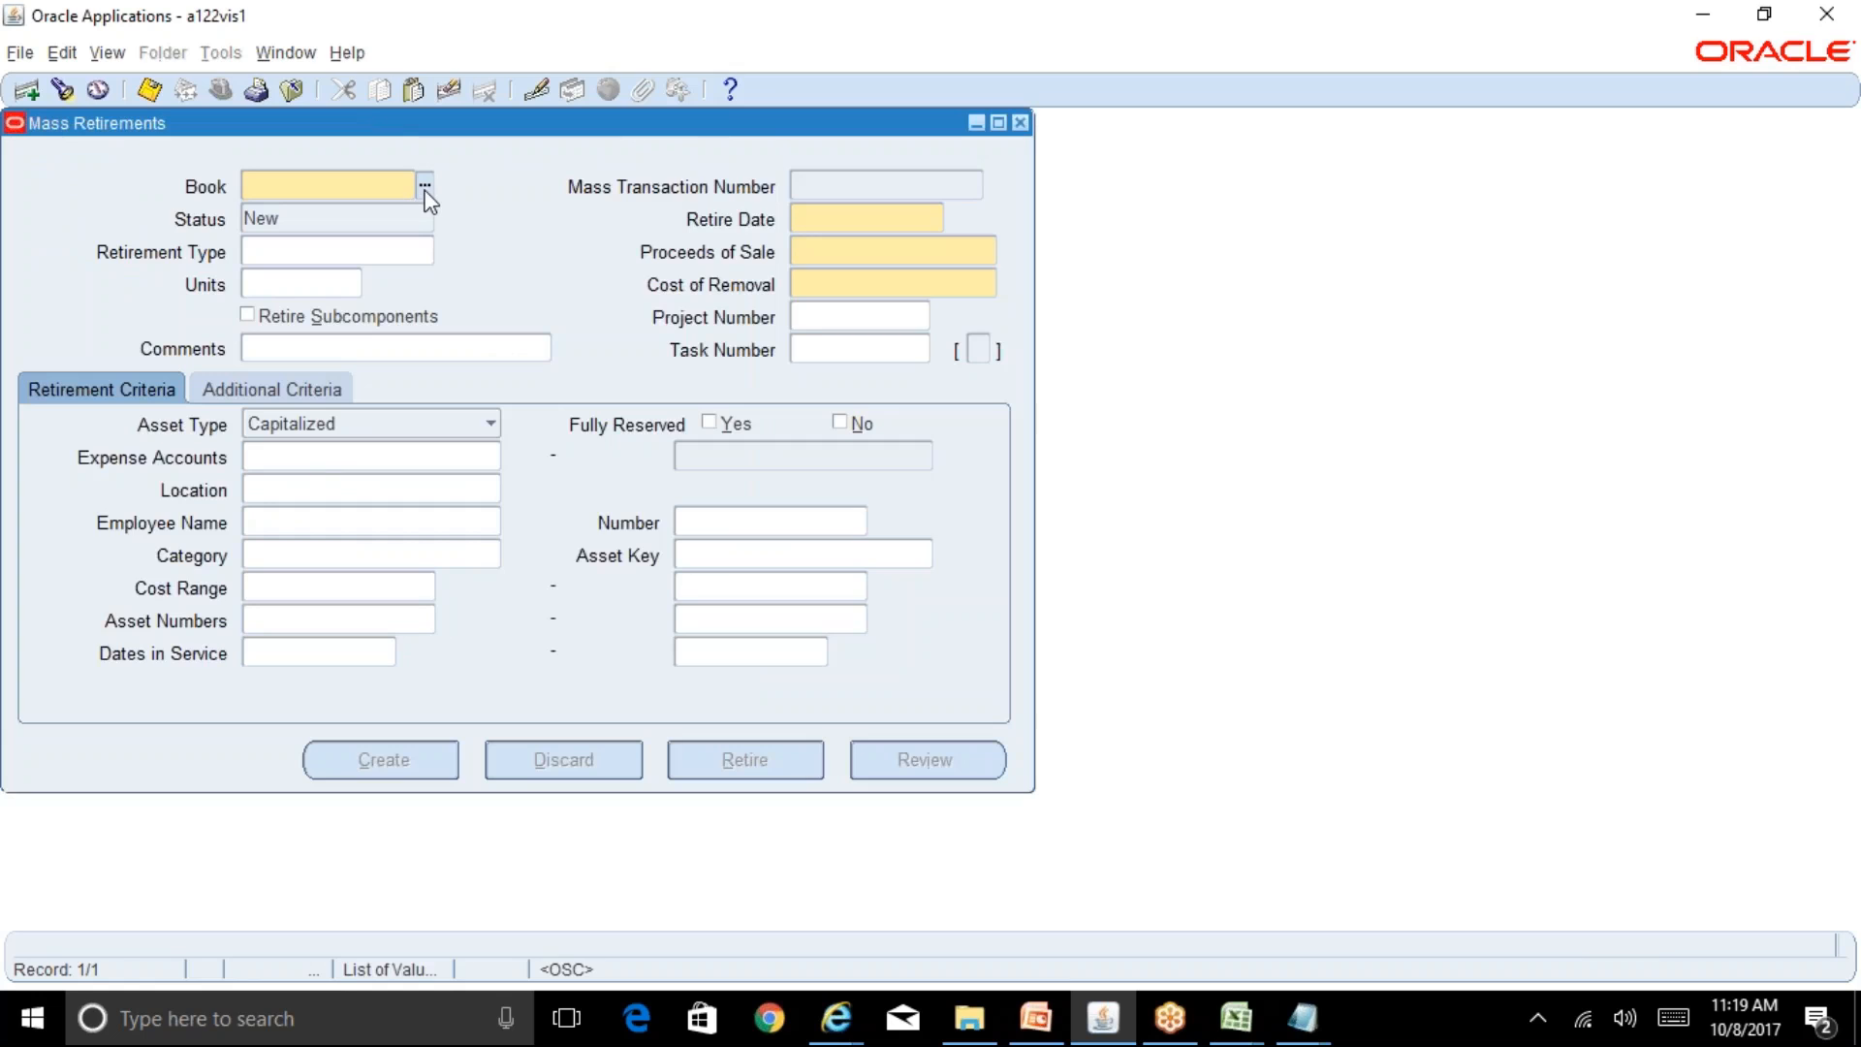
{"action": "left_click", "coordinate": [425, 186]}
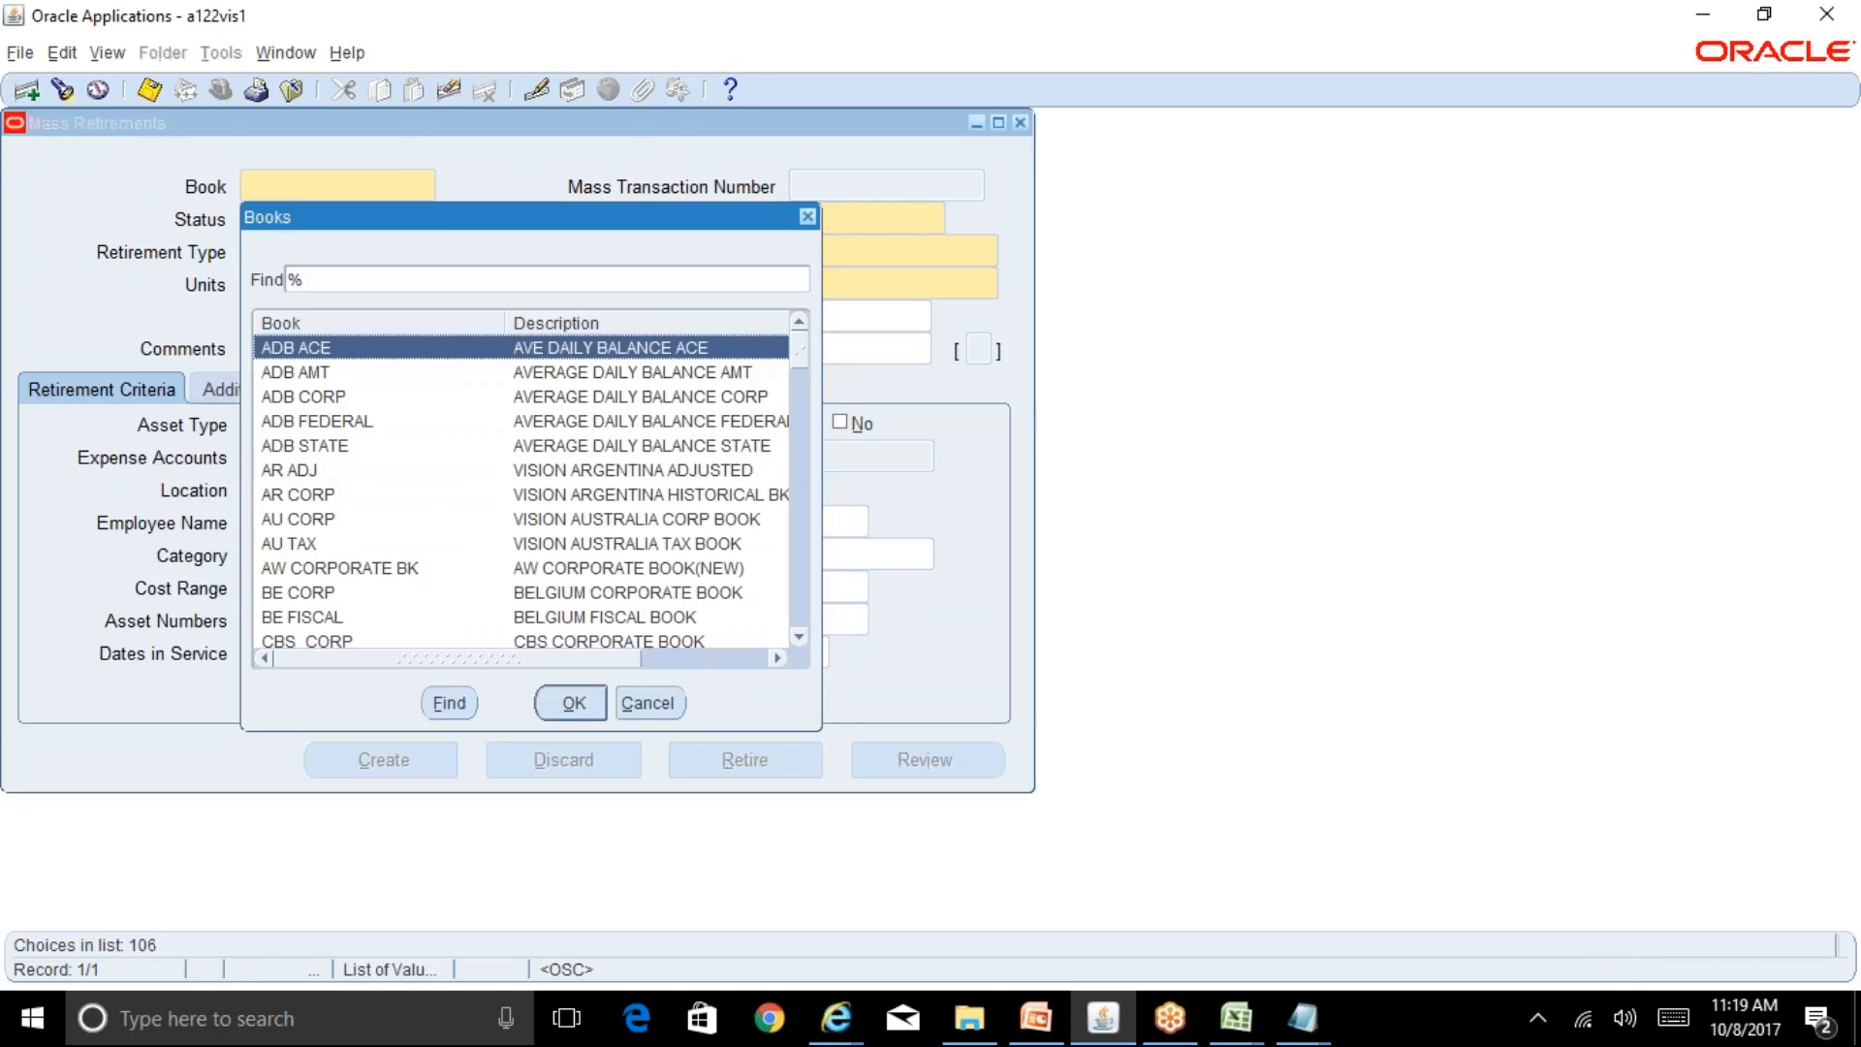
{"action": "type", "text": "r"}
{"action": "key", "text": "Down"}
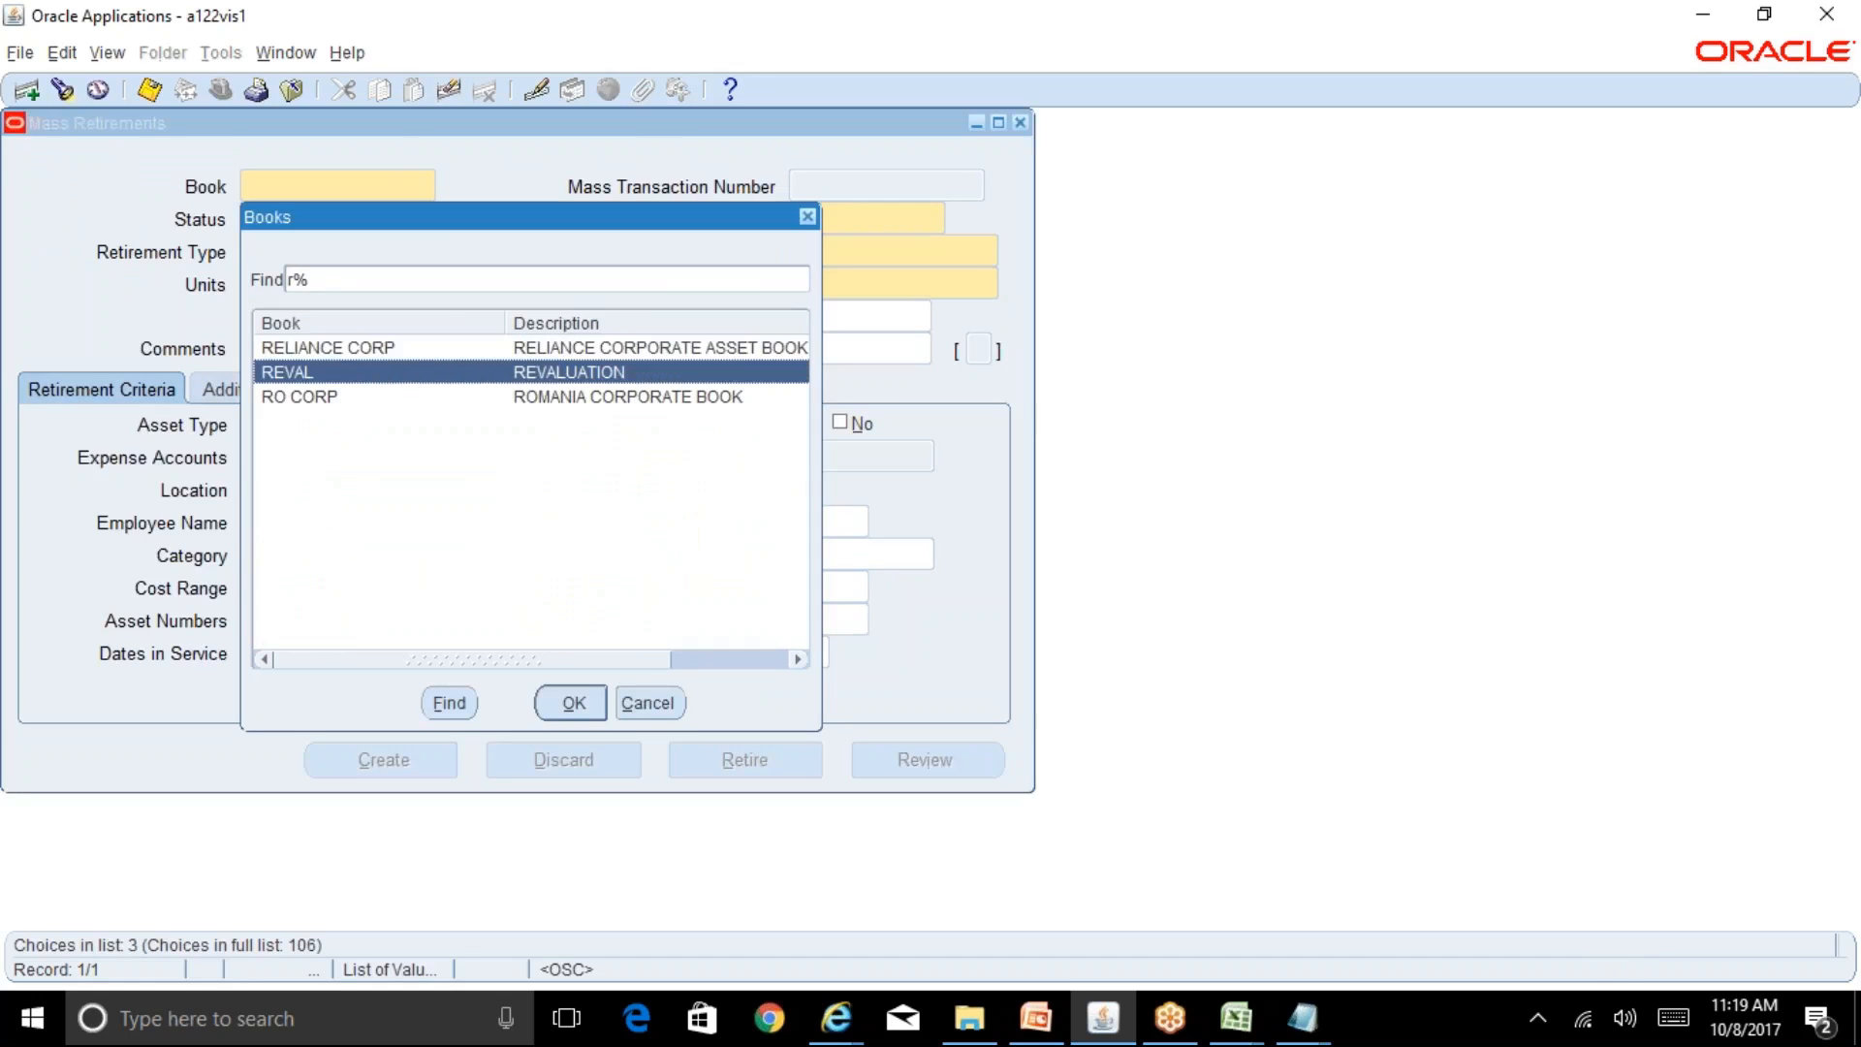
{"action": "key", "text": "Up"}
{"action": "key", "text": "Return"}
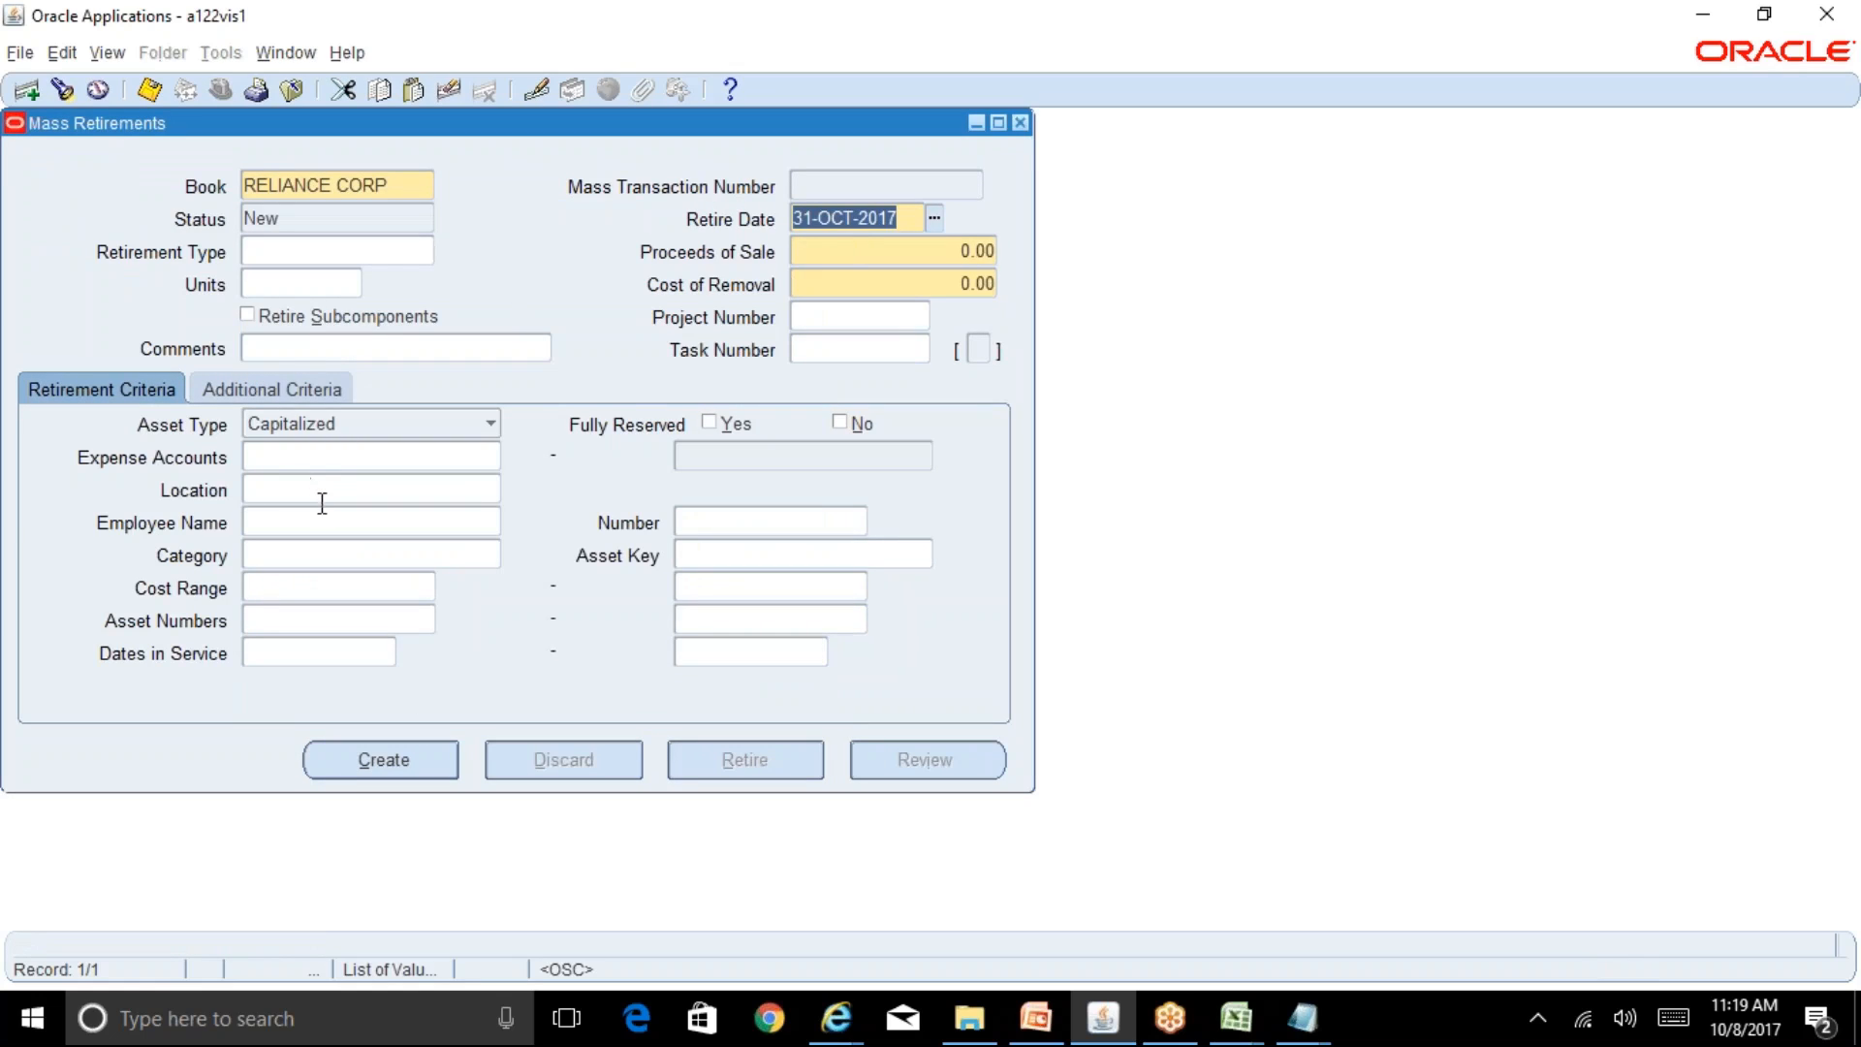
Step: Set the retirement criteria's category to COMPUTER-SOFTWARE, with major category COMPUTER and minor category SOFTWARE
{"action": "left_click", "coordinate": [290, 562]}
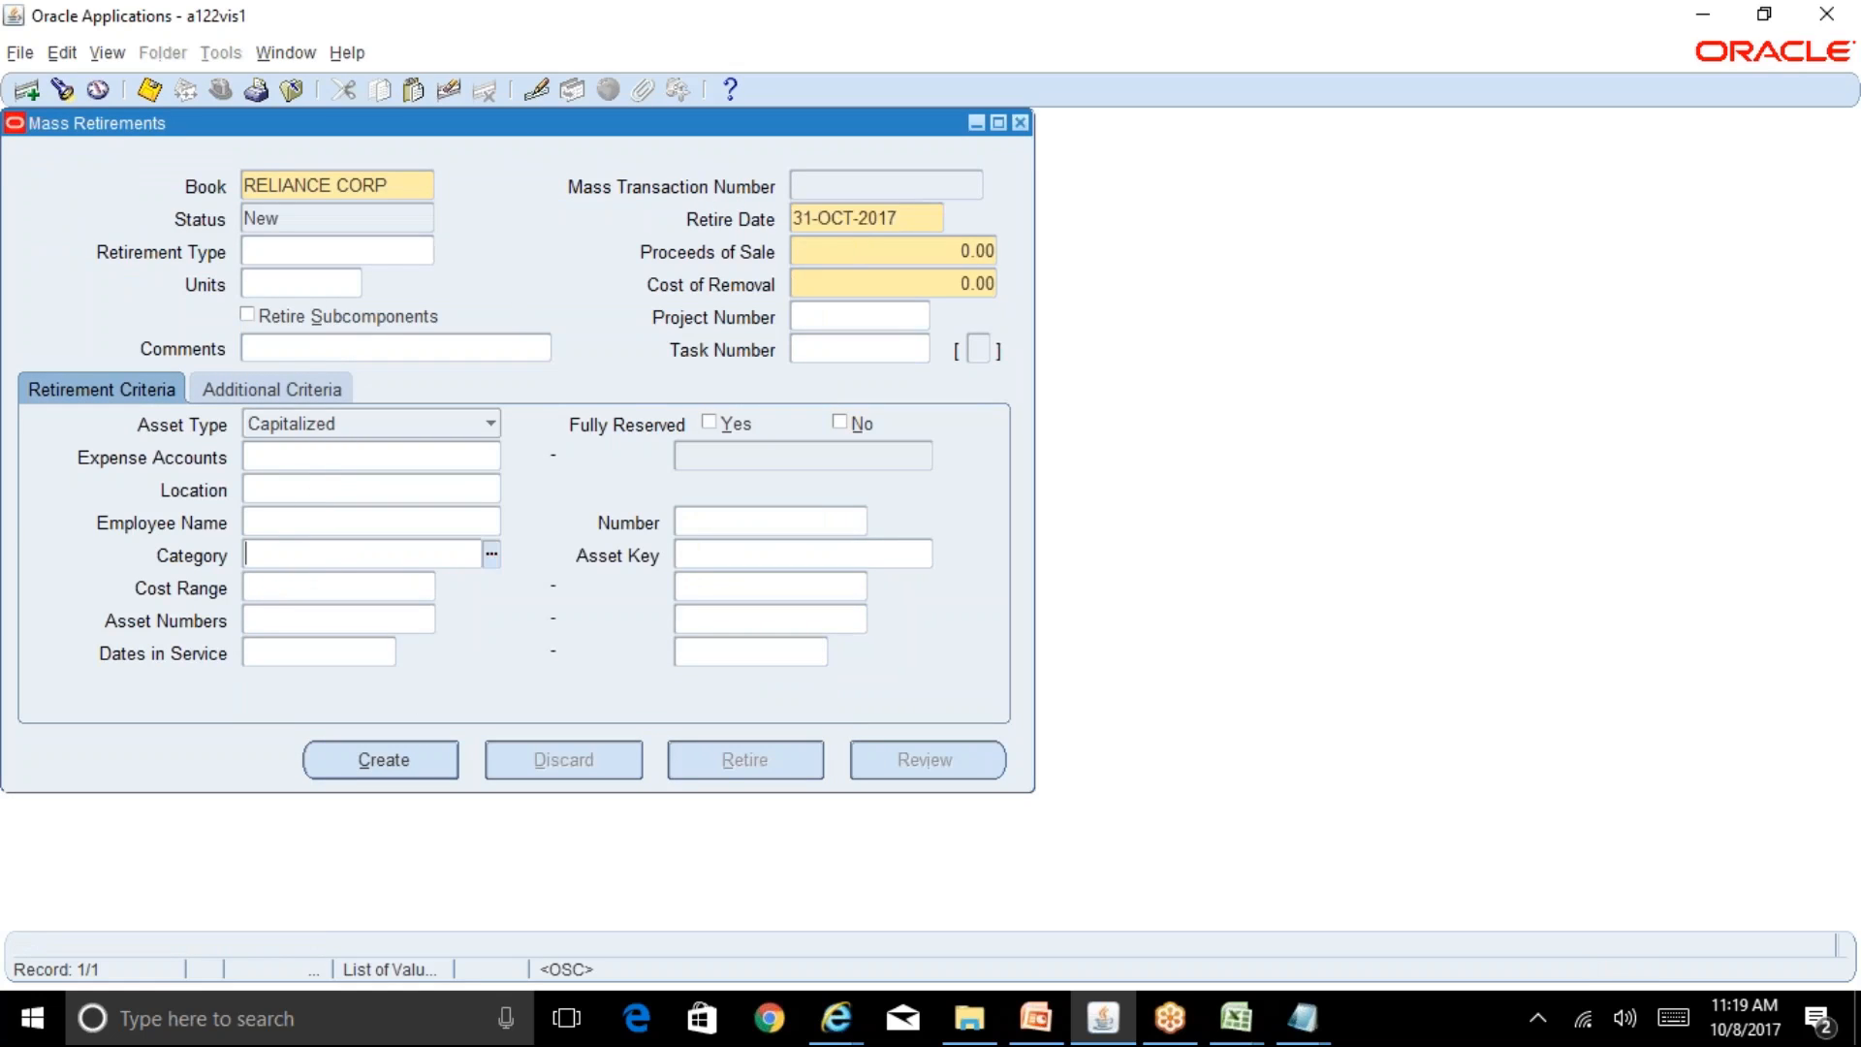
{"action": "type", "text": "COMPUTER"}
{"action": "key", "text": "Tab"}
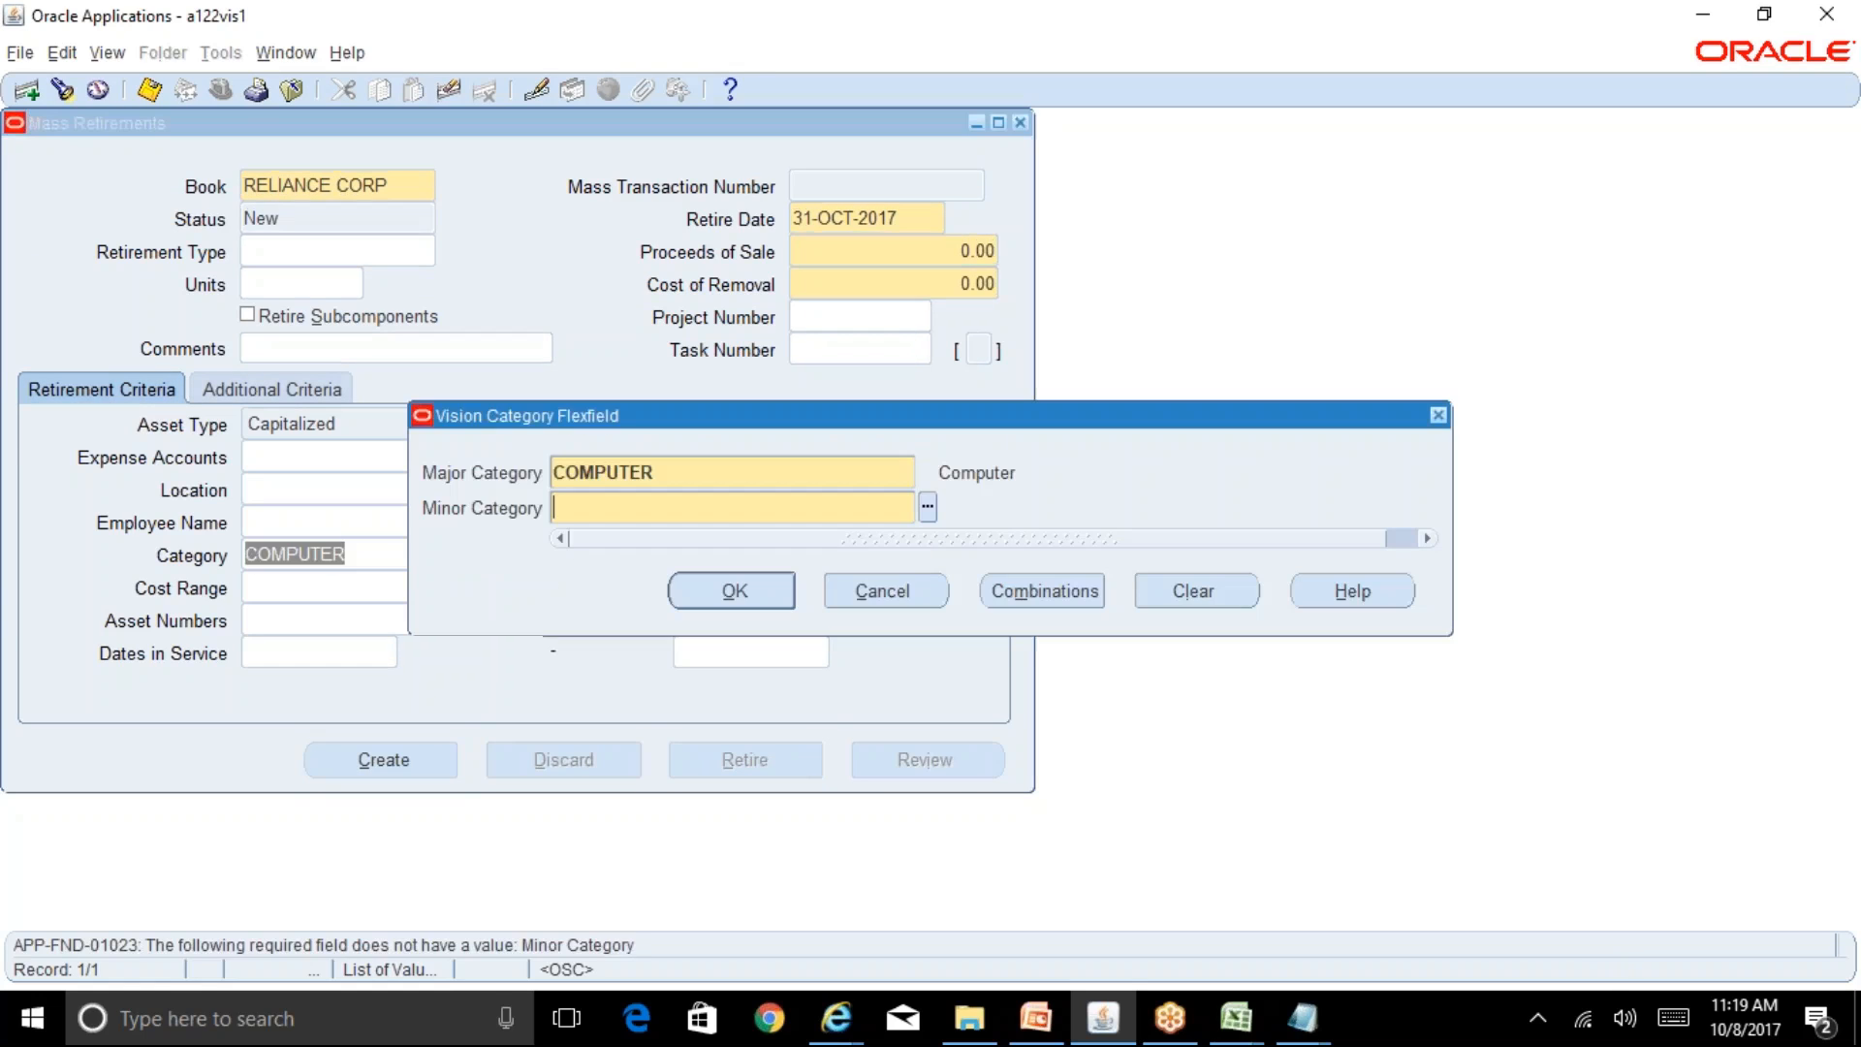
{"action": "type", "text": "software"}
{"action": "key", "text": "Tab"}
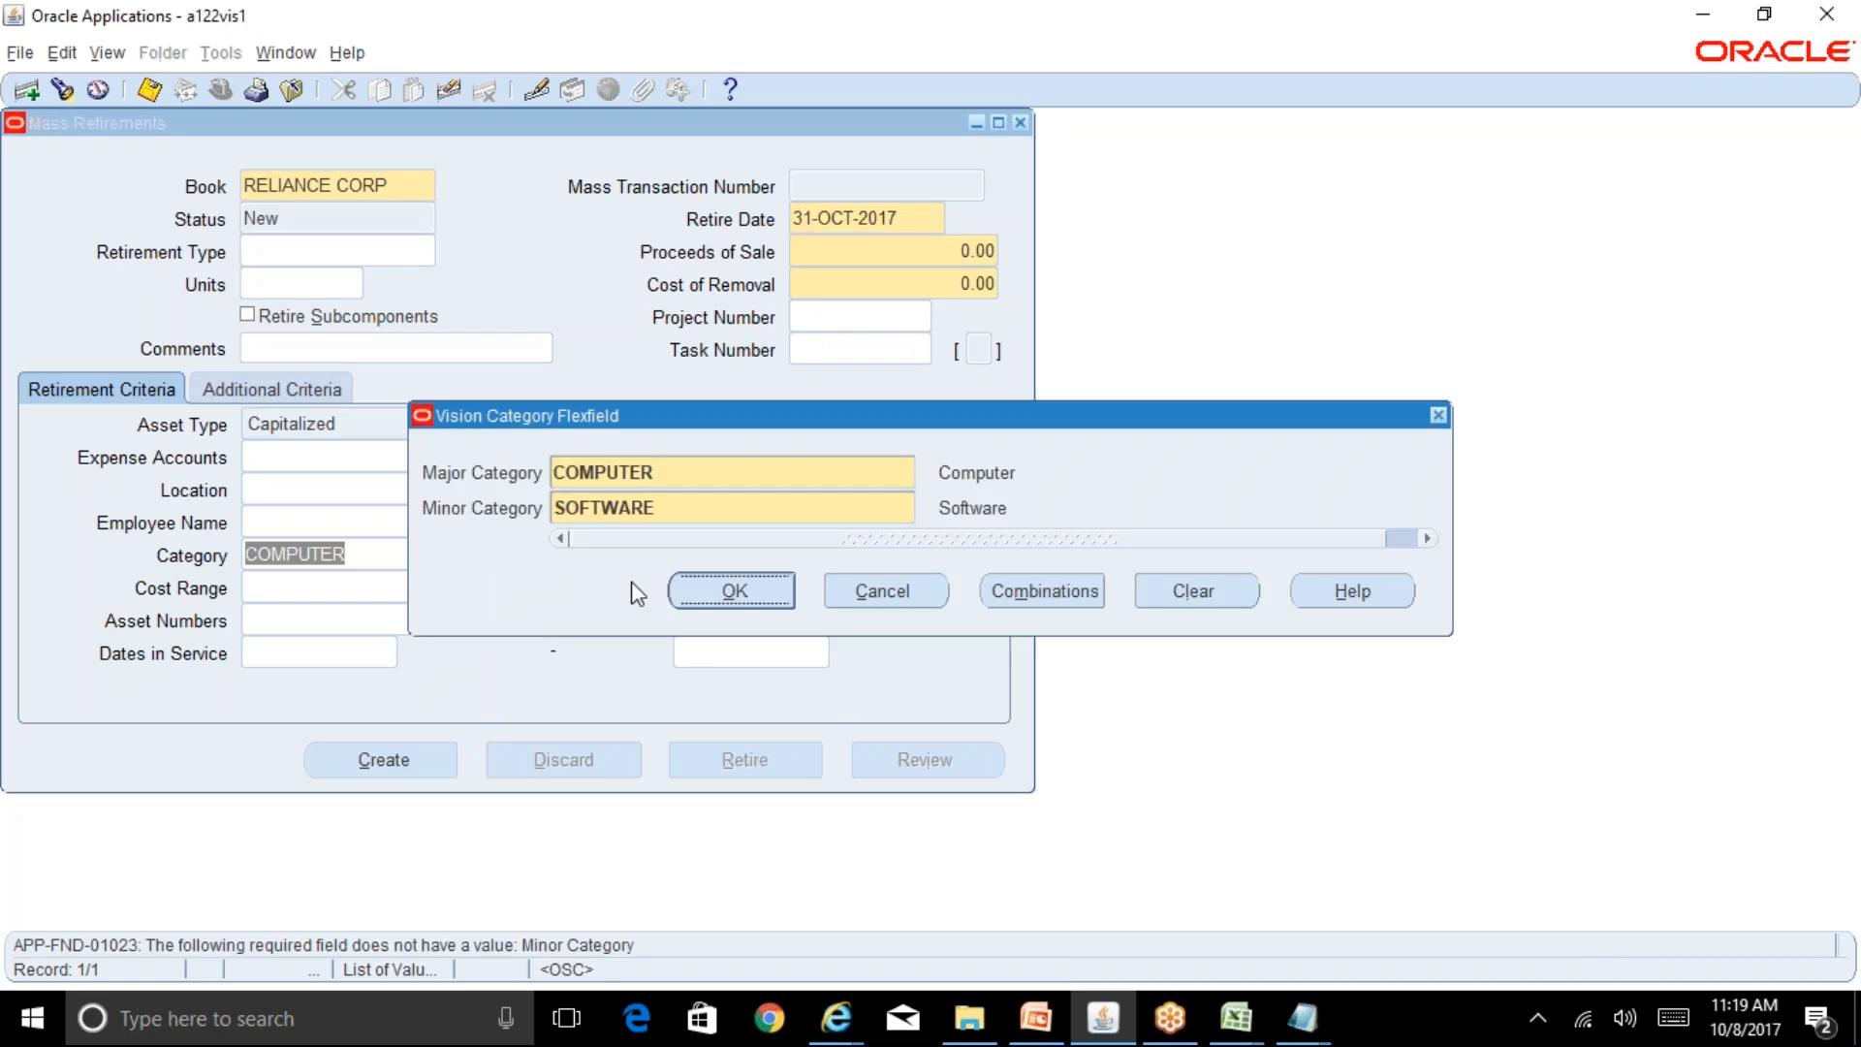
{"action": "left_click", "coordinate": [734, 590]}
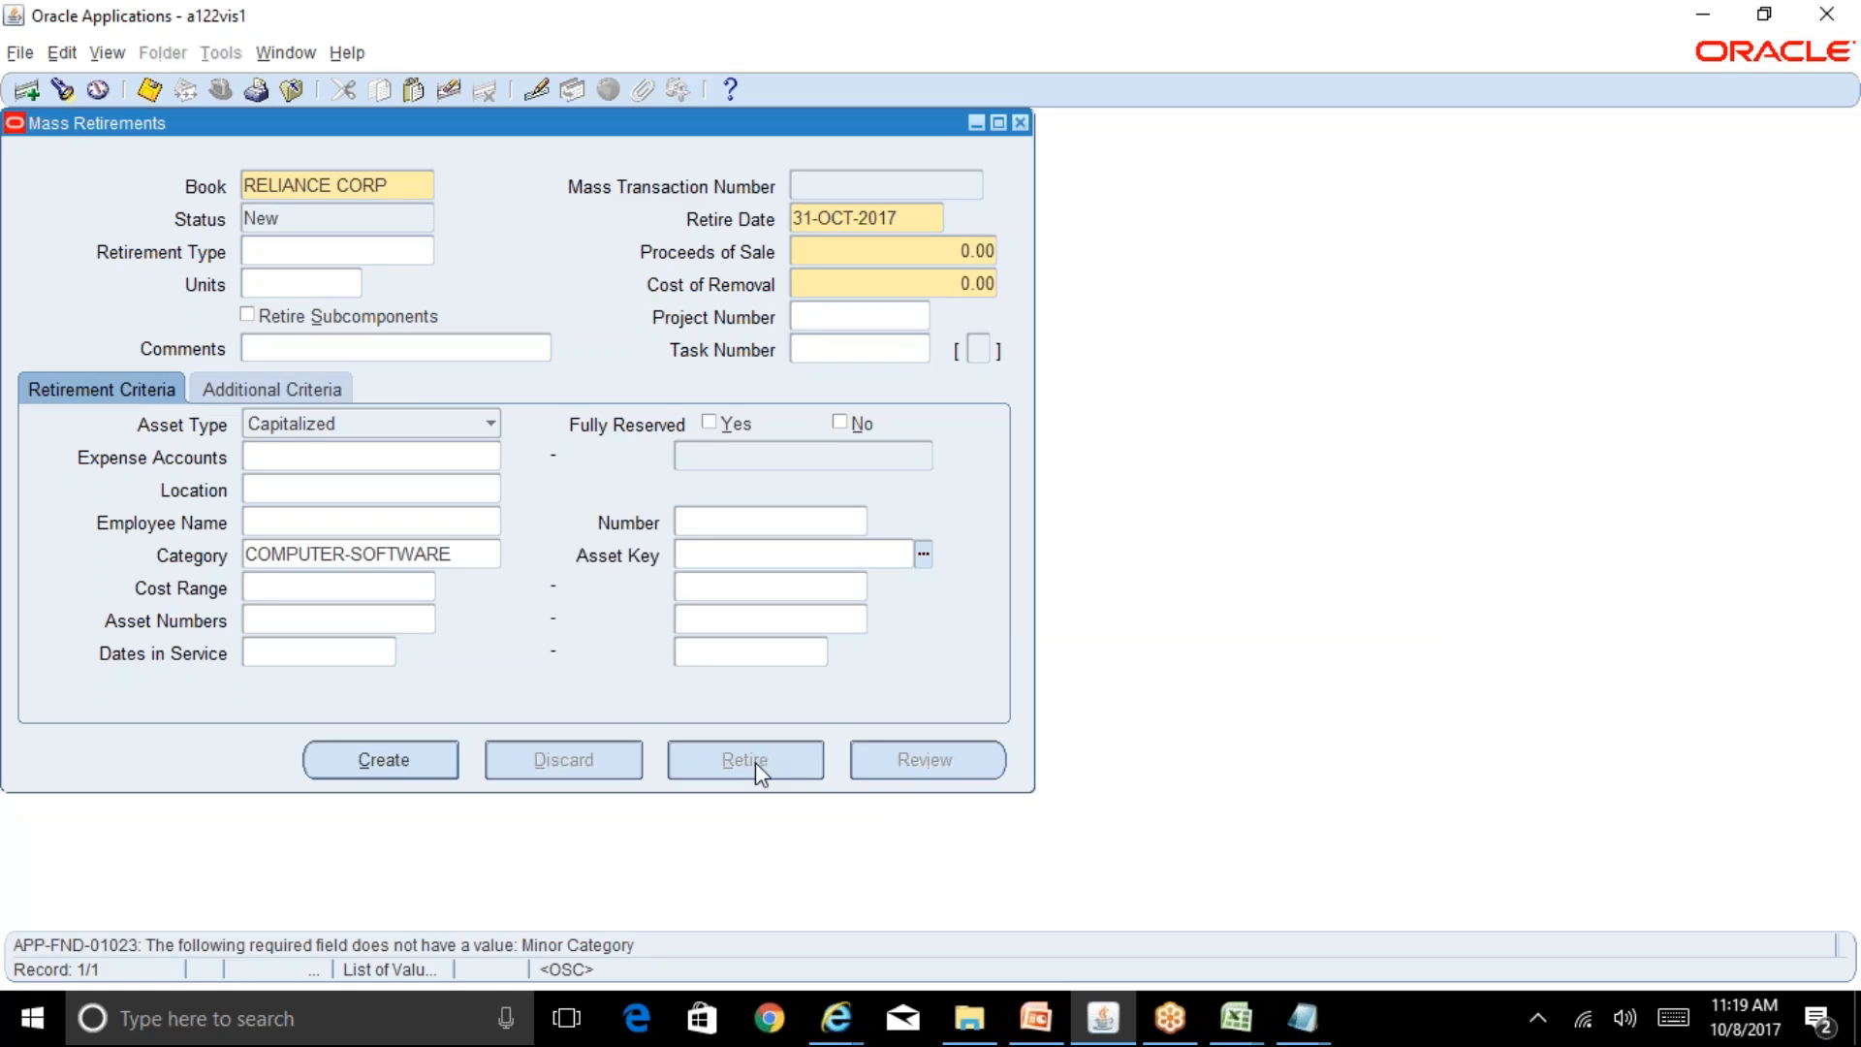
Step: Create the mass retirement from the entered criteria and acknowledge the concurrent request notice
{"action": "left_click", "coordinate": [424, 770]}
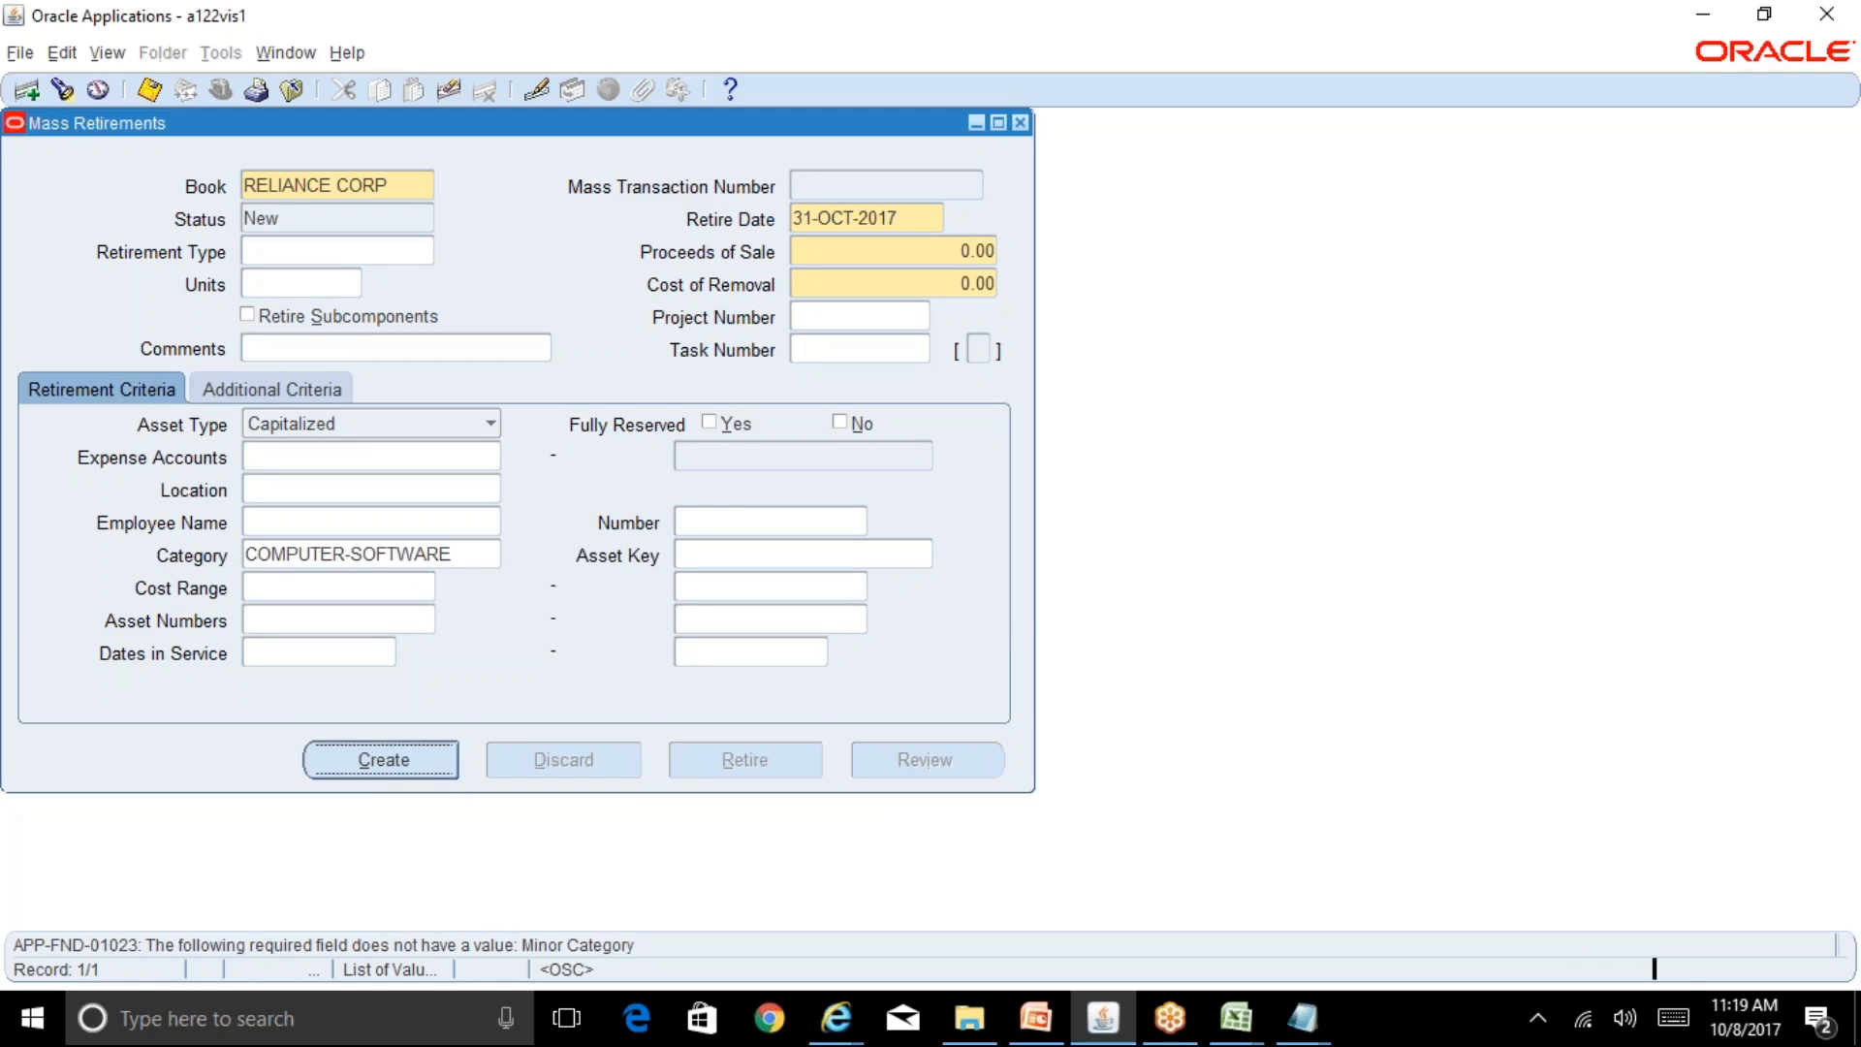
{"action": "left_click", "coordinate": [1142, 572]}
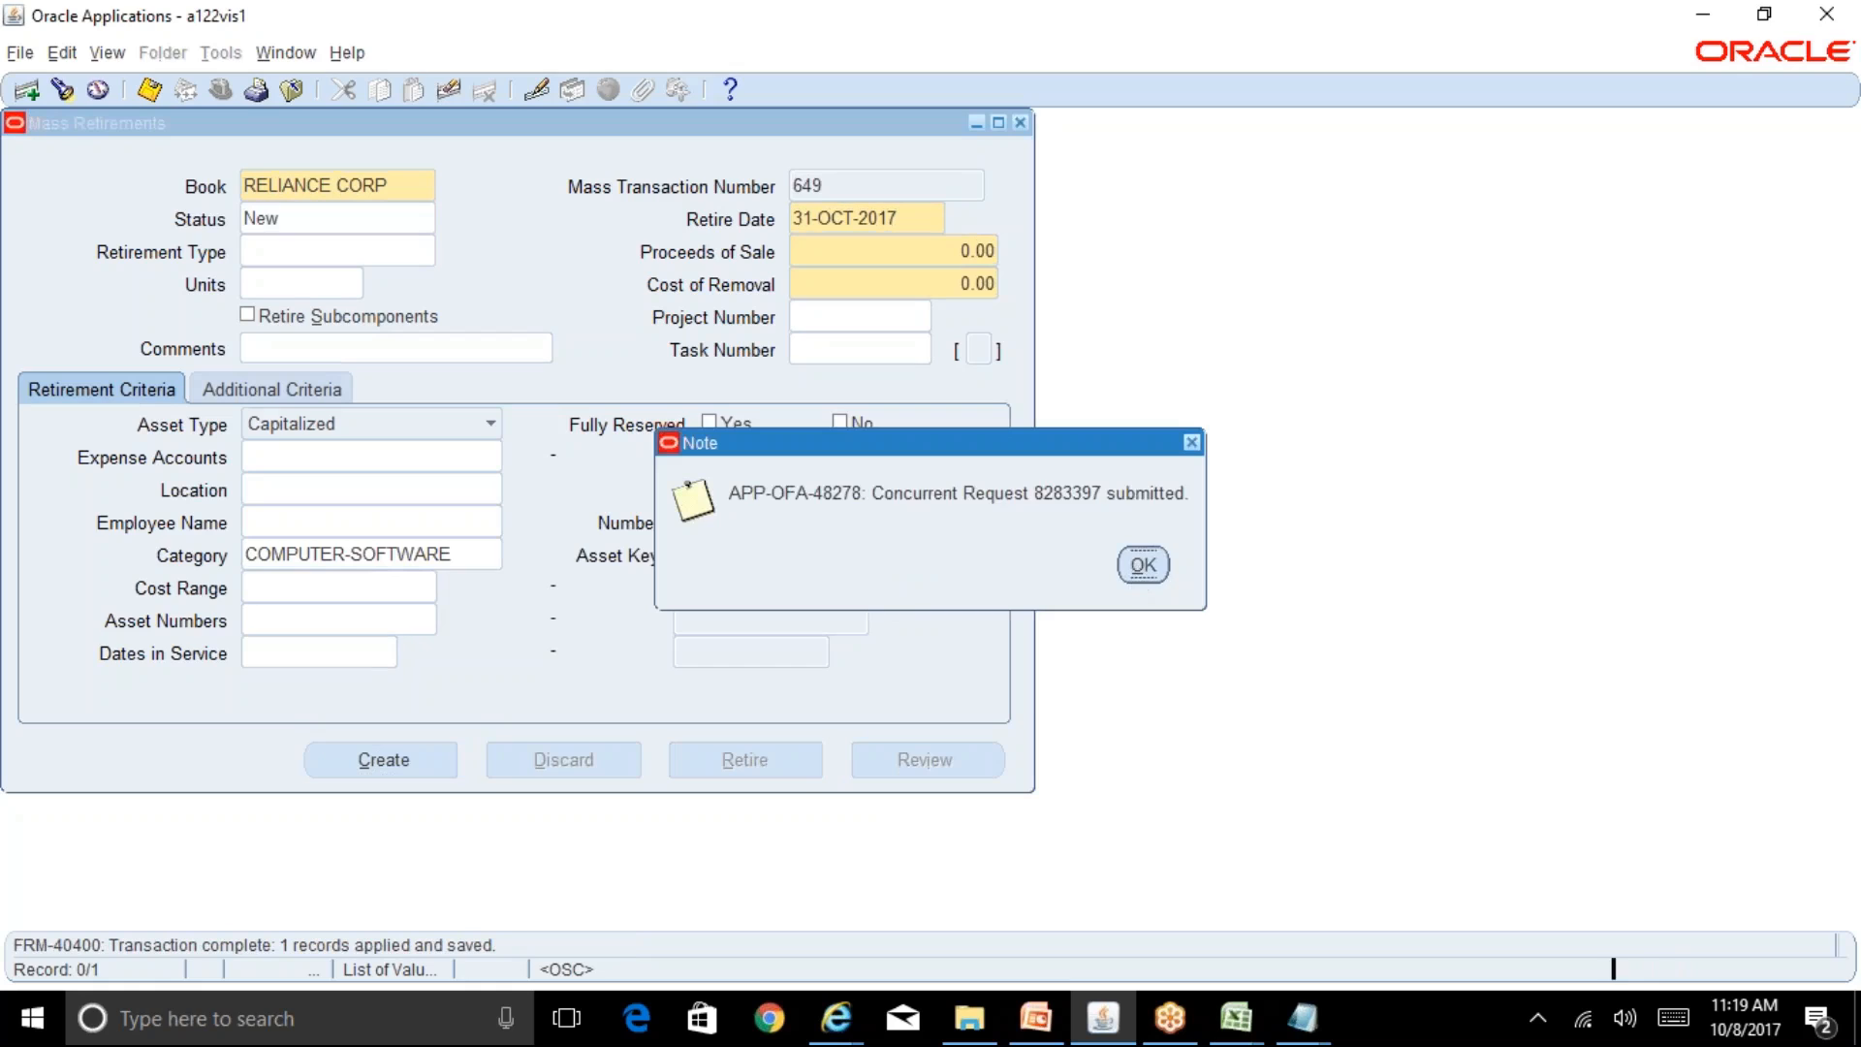
{"action": "left_click", "coordinate": [1159, 594]}
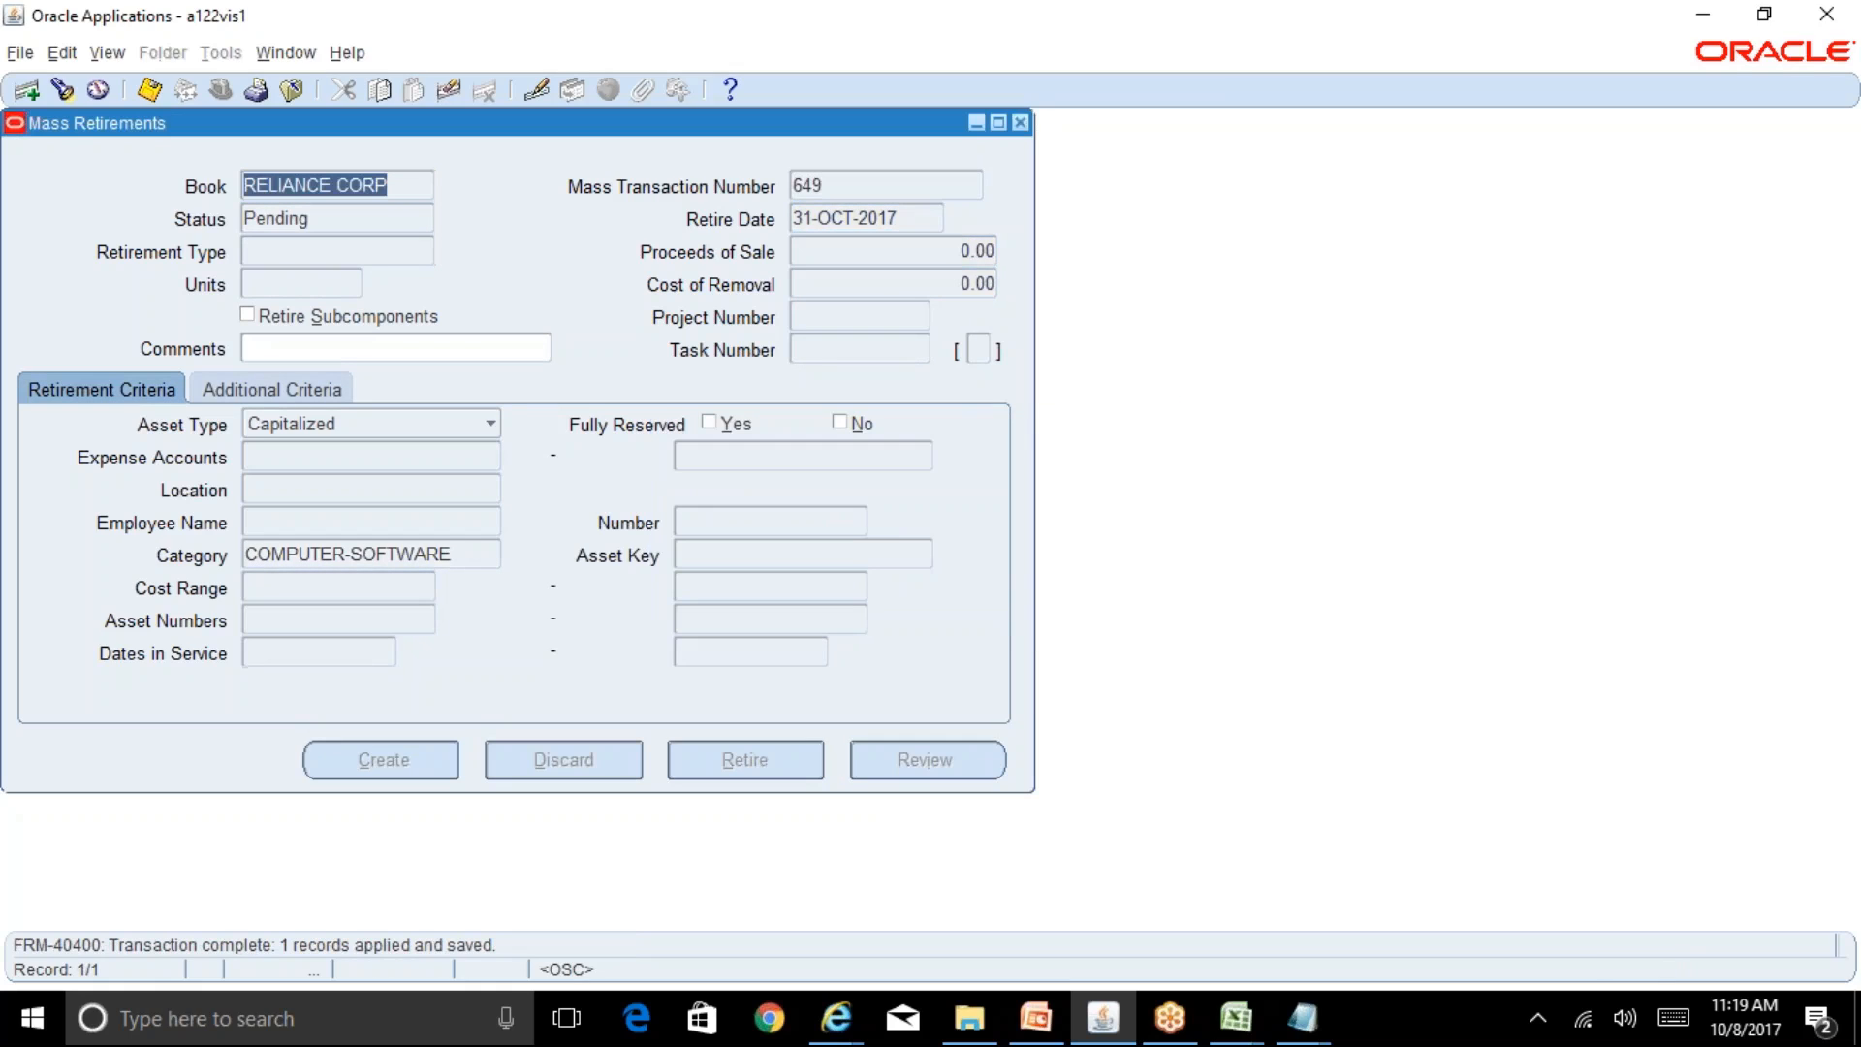
Step: Check the phase and status of the Create Mass Retirements request among all requests, and return to the form
{"action": "left_click", "coordinate": [868, 194]}
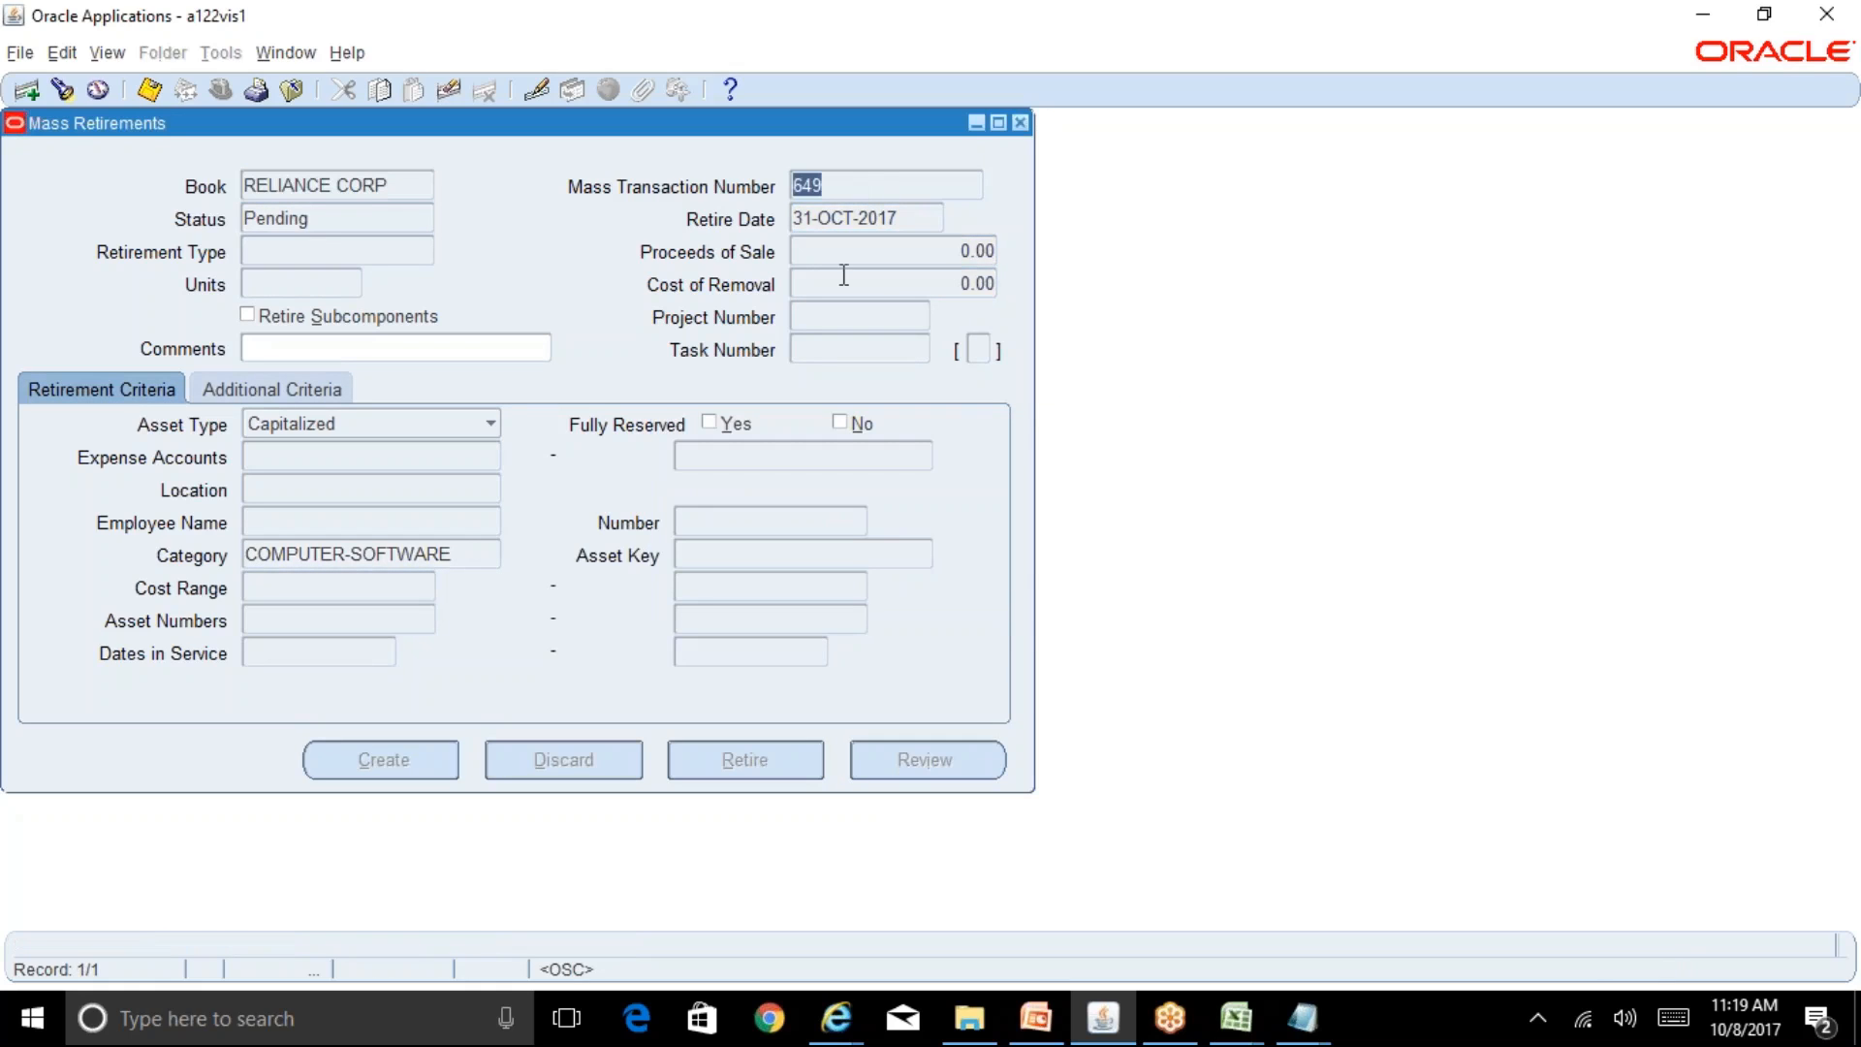
{"action": "key", "text": "alt+v"}
{"action": "key", "text": "q"}
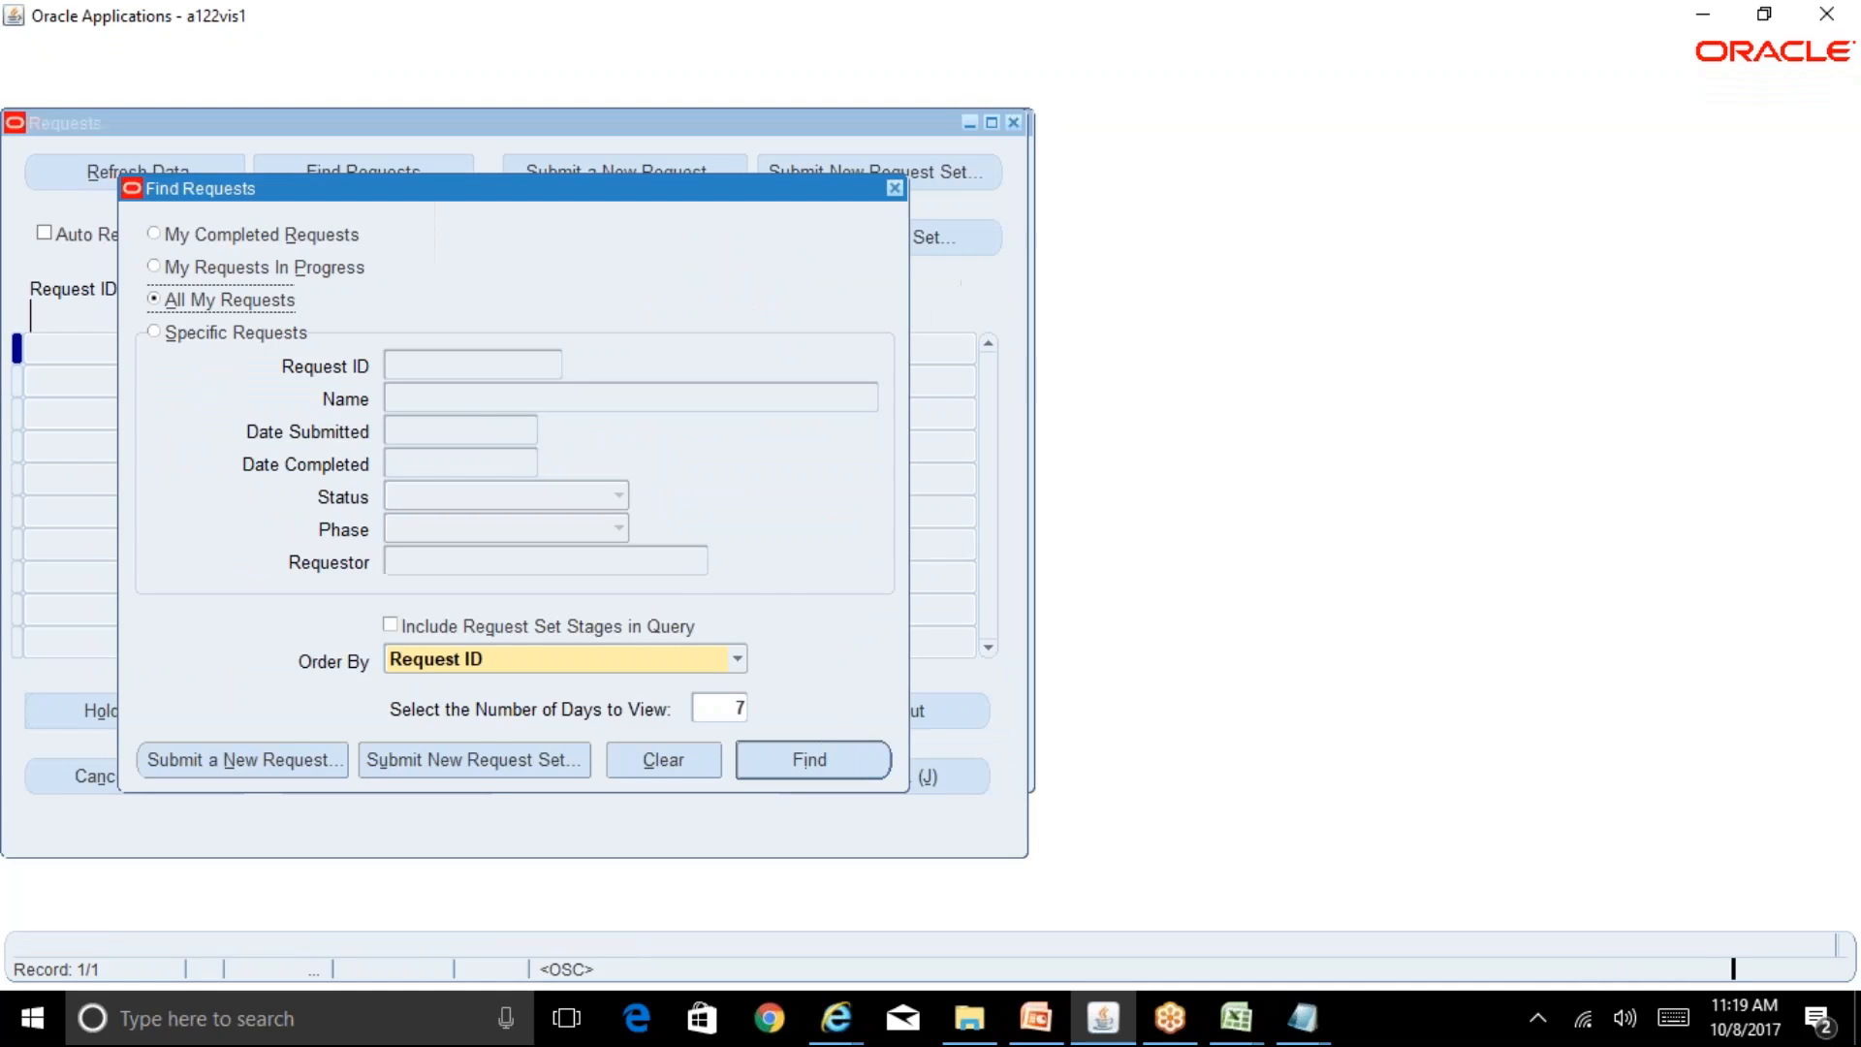
{"action": "key", "text": "Return"}
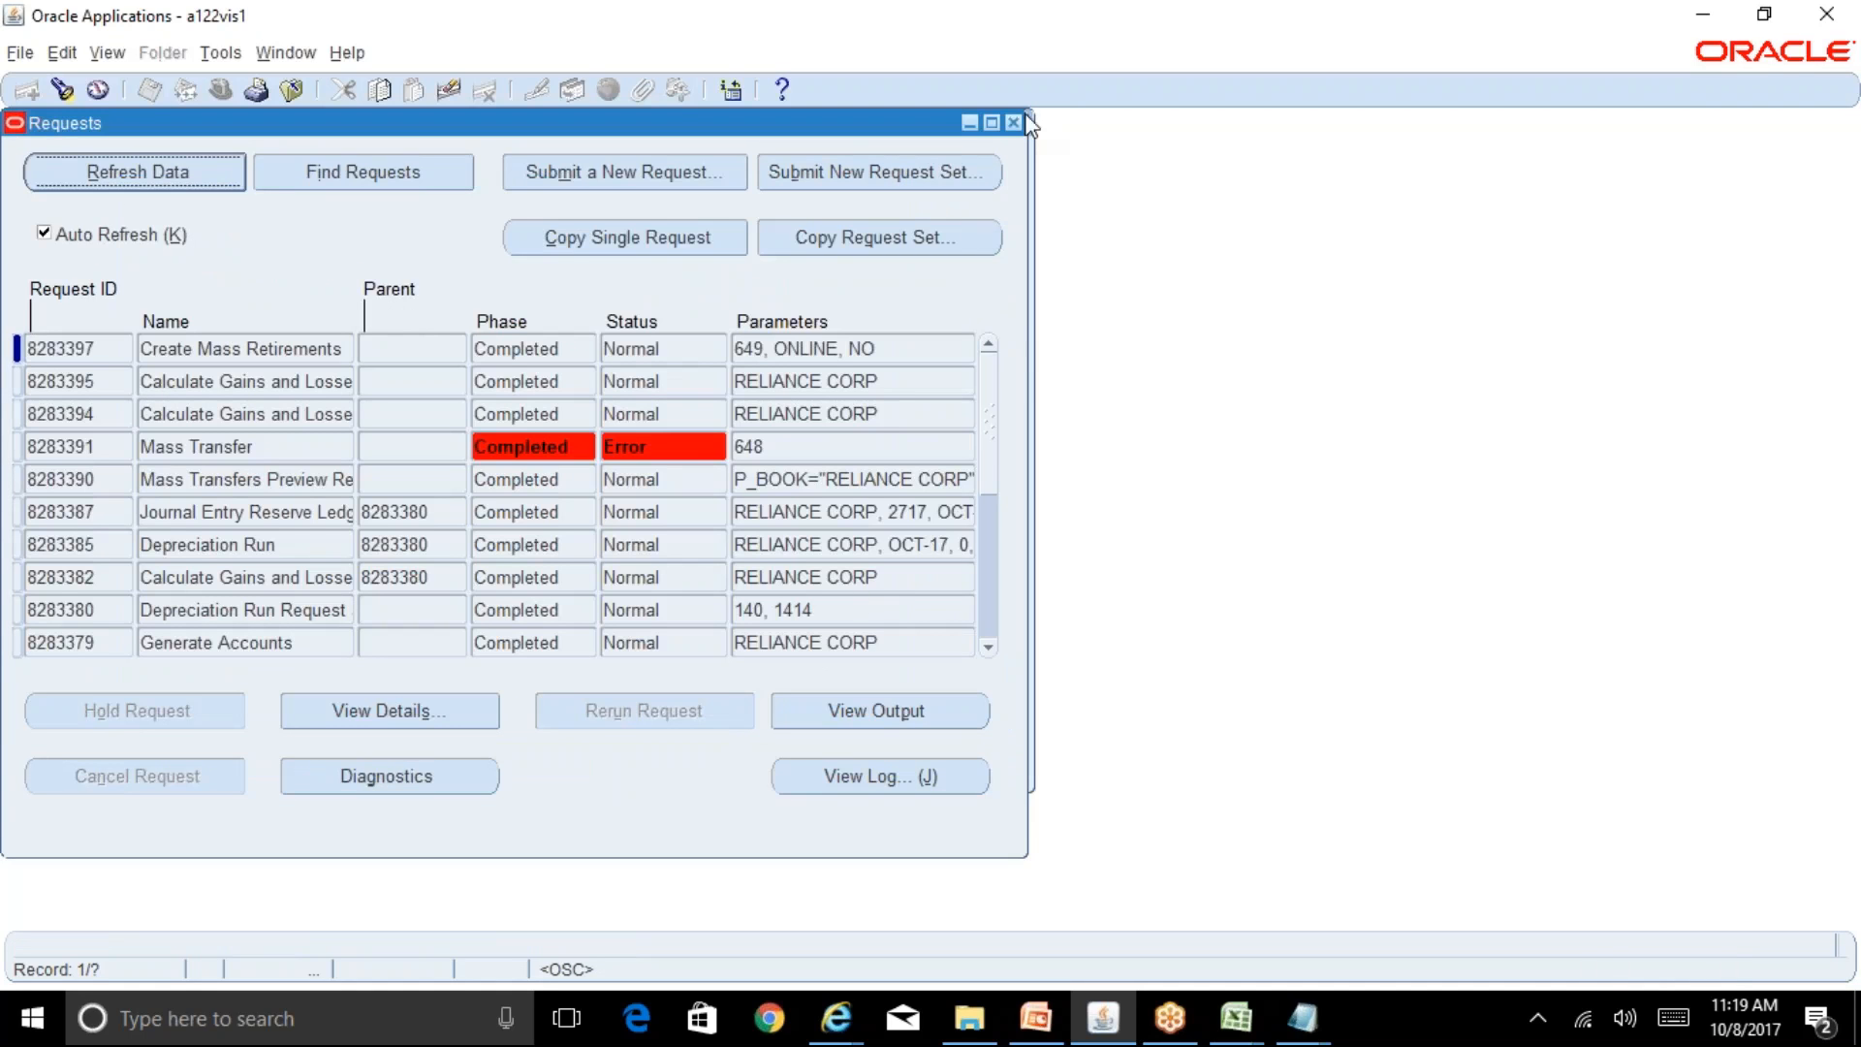
{"action": "left_click", "coordinate": [1014, 122]}
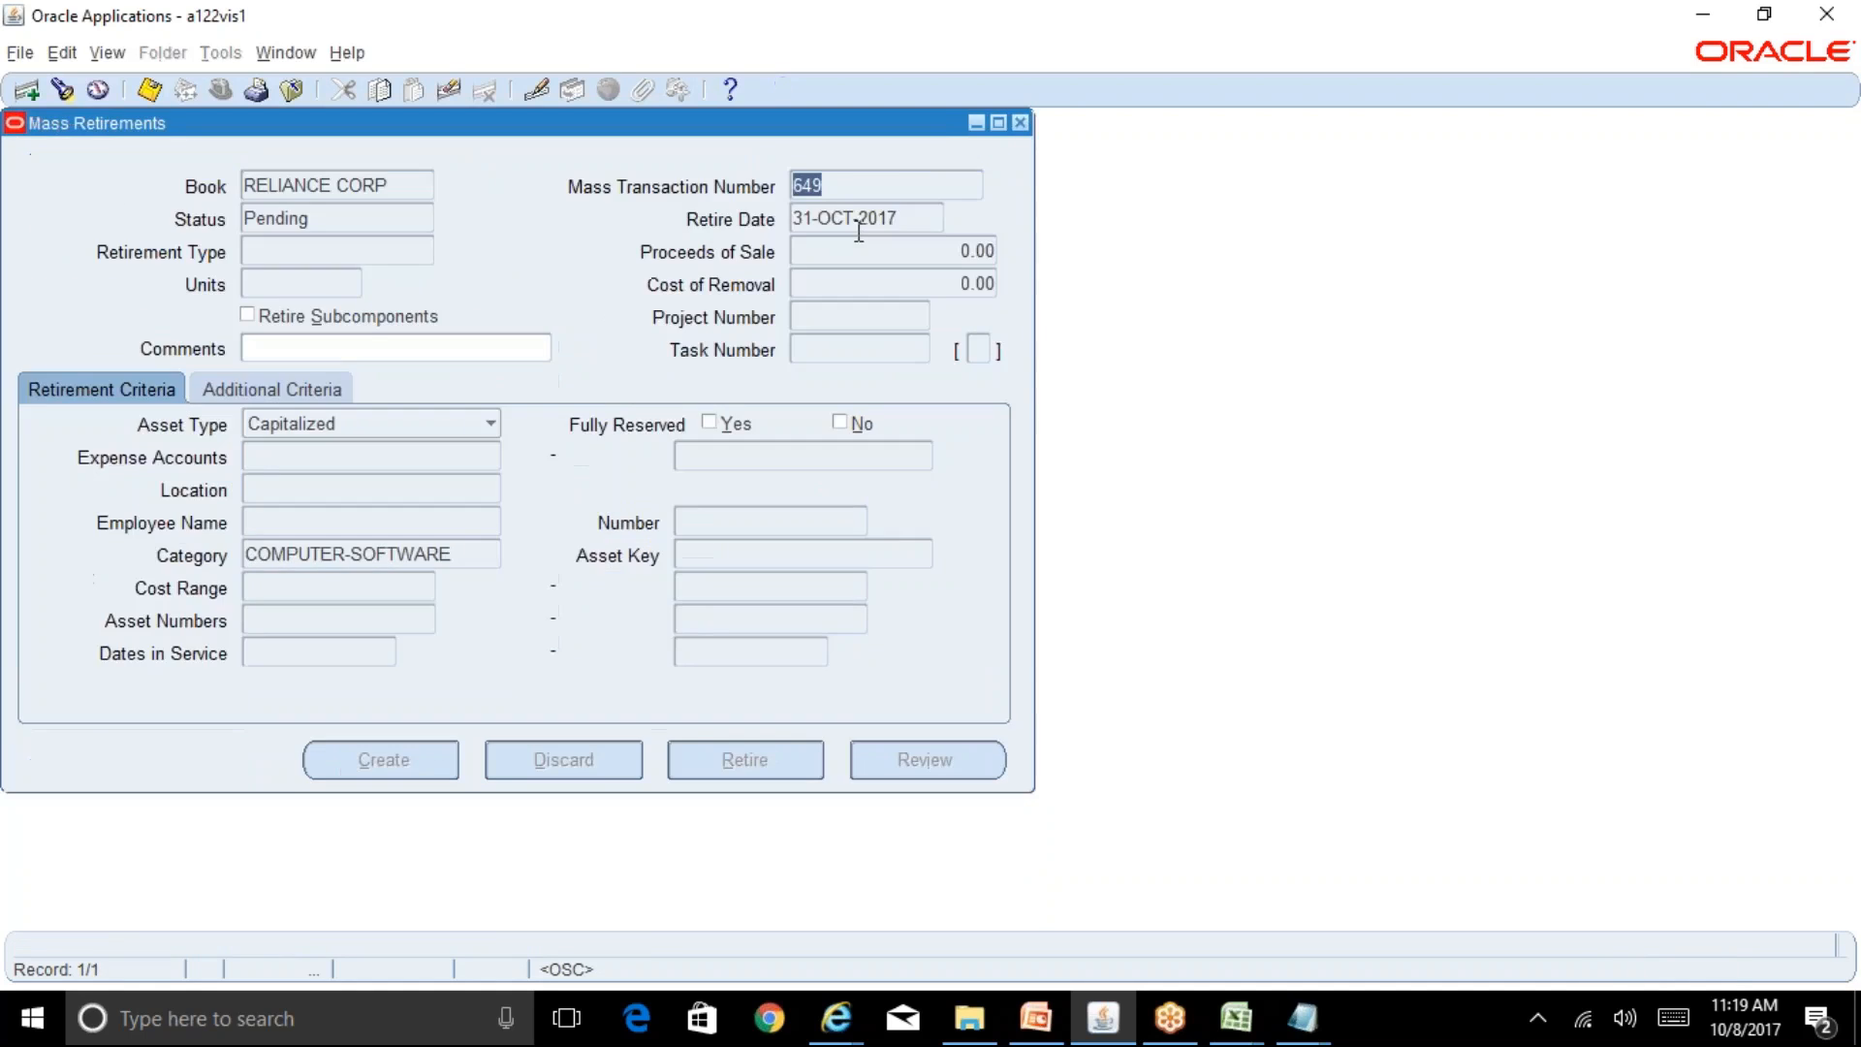
Step: Query the Mass Retirements form for mass transaction number 649
{"action": "key", "text": "F11"}
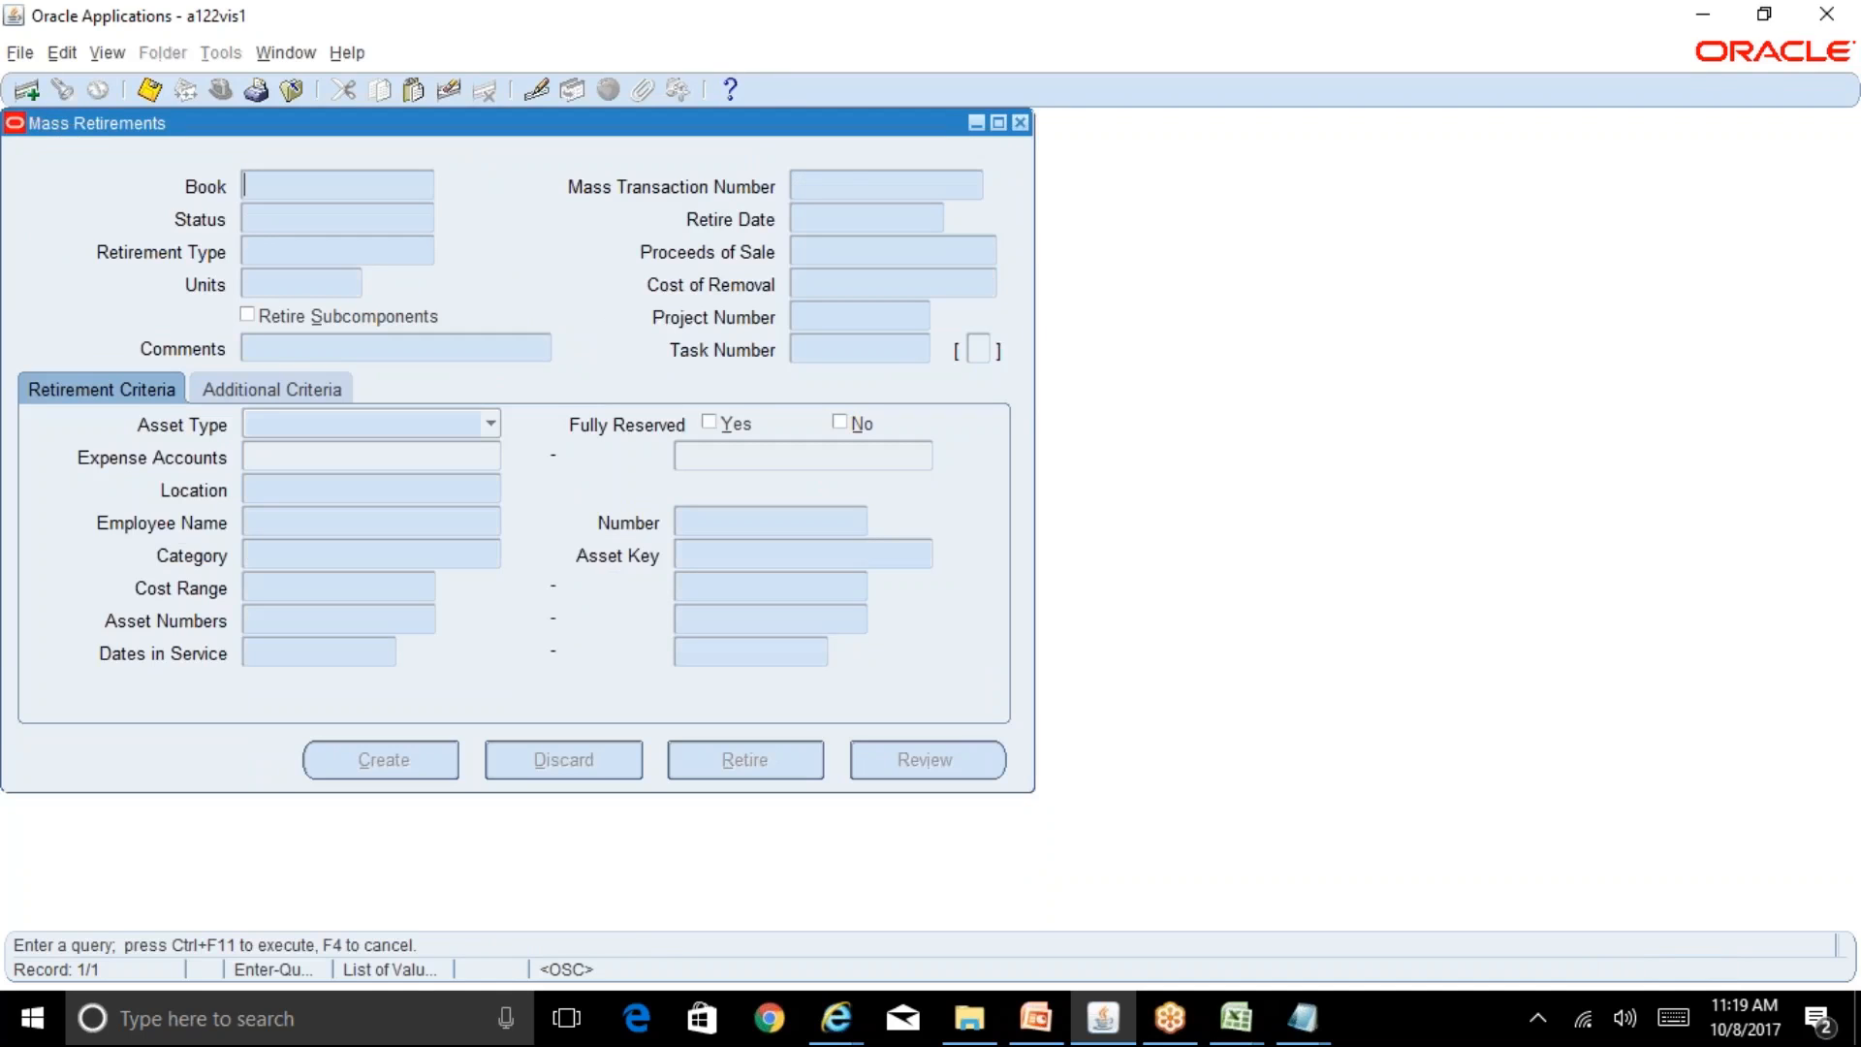
{"action": "type", "text": "649"}
{"action": "key", "text": "ctrl+F11"}
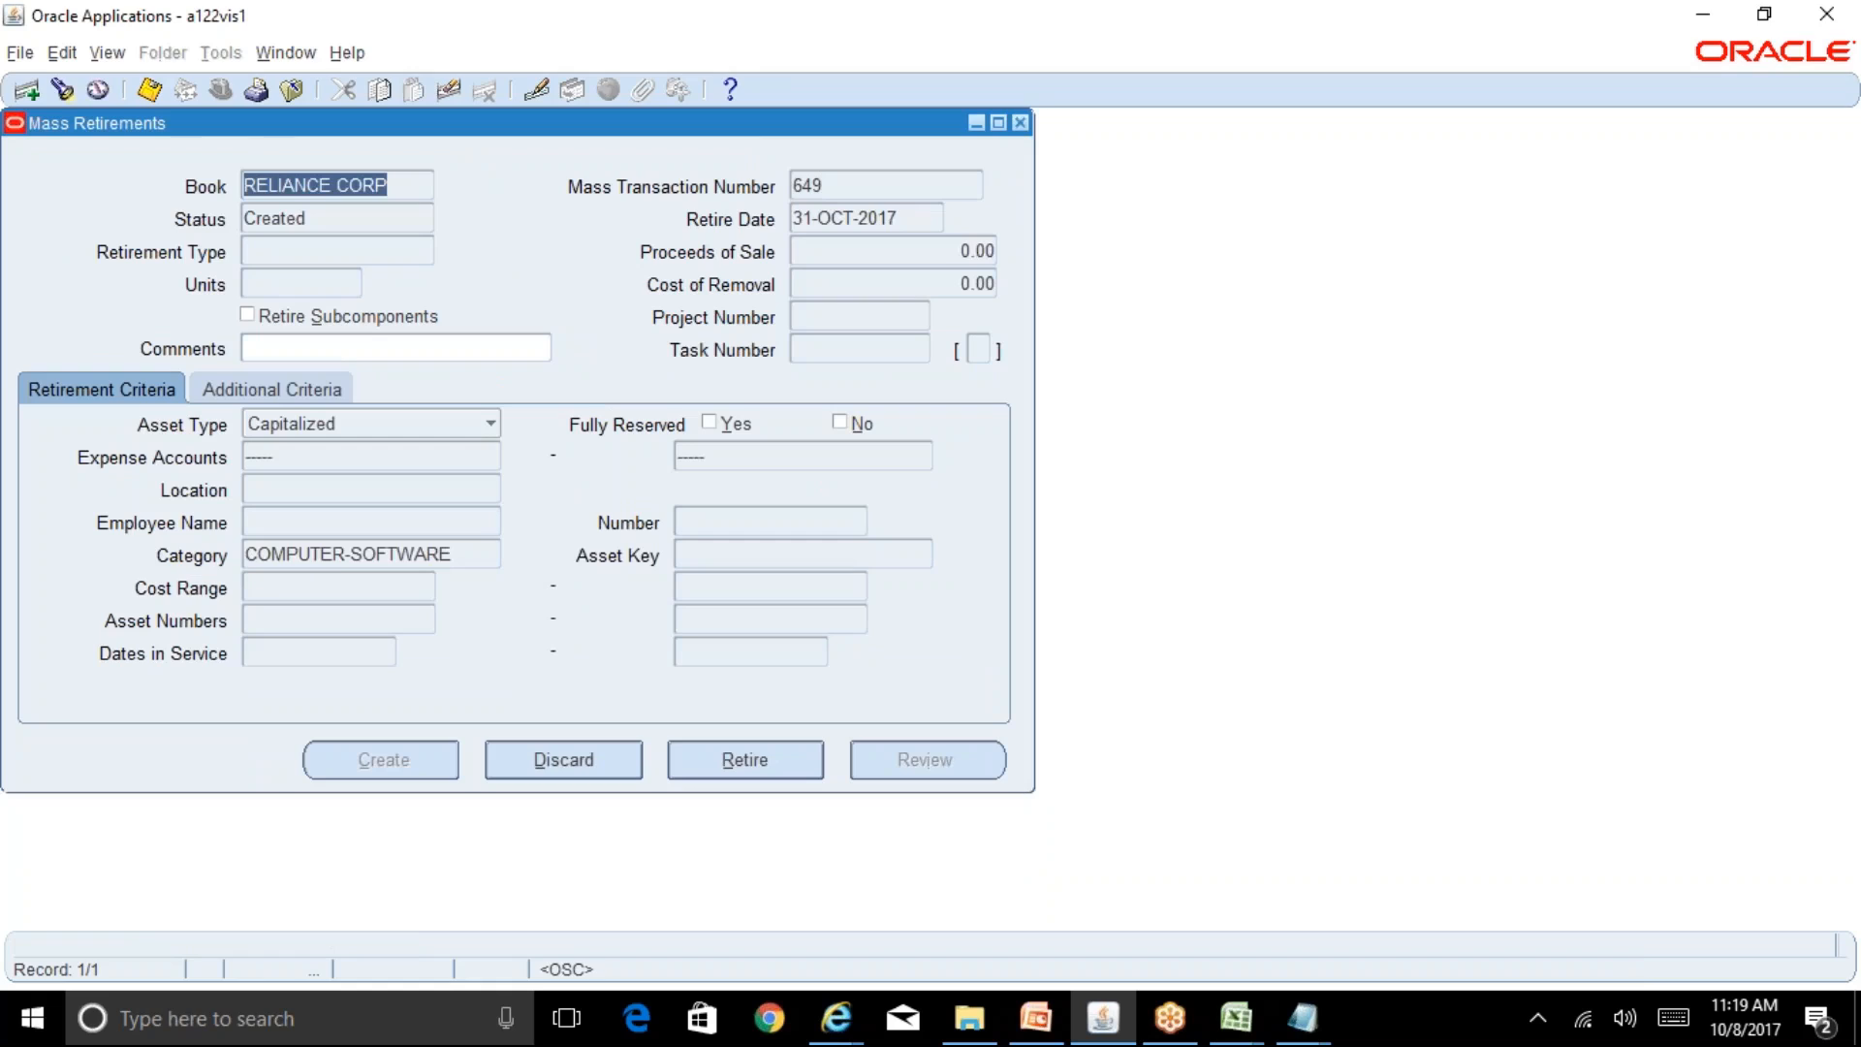
Step: Examine the Create Mass Retirements request's output report in Internet Explorer, and return to Oracle Applications
{"action": "left_click", "coordinate": [795, 761]}
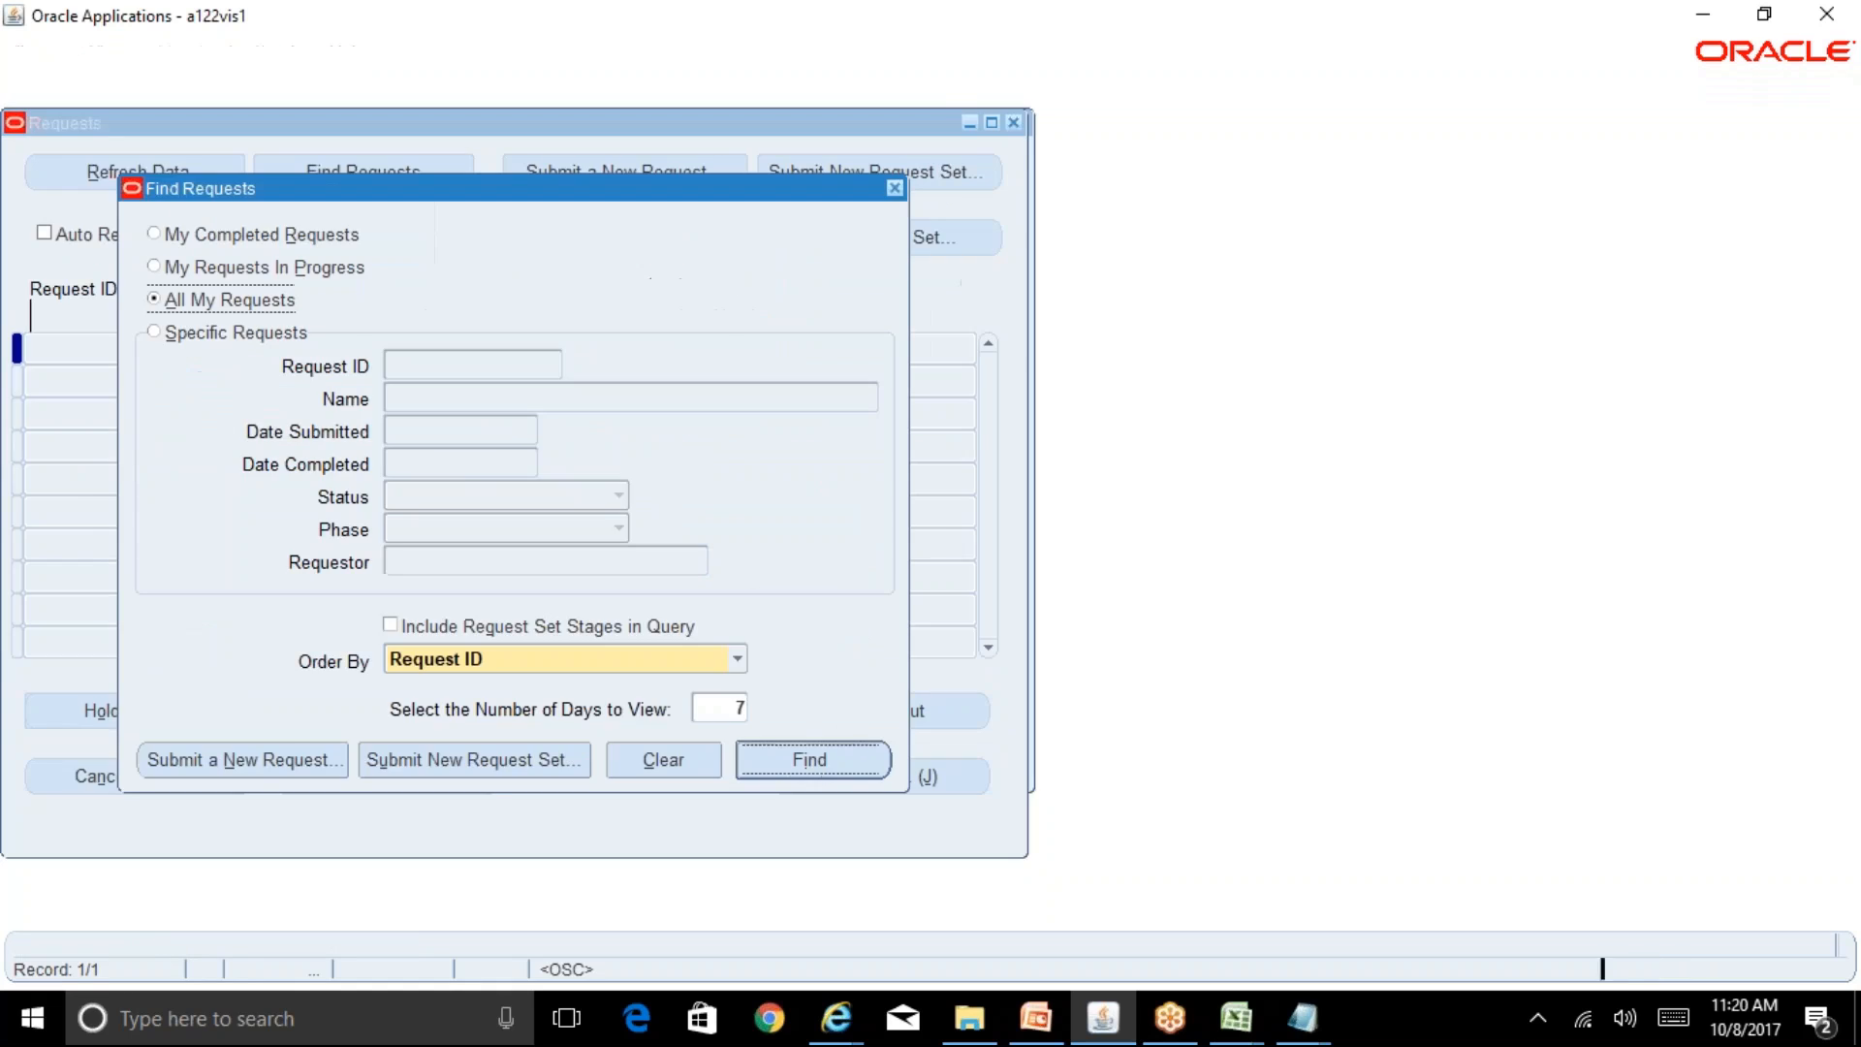
{"action": "left_click", "coordinate": [804, 759]}
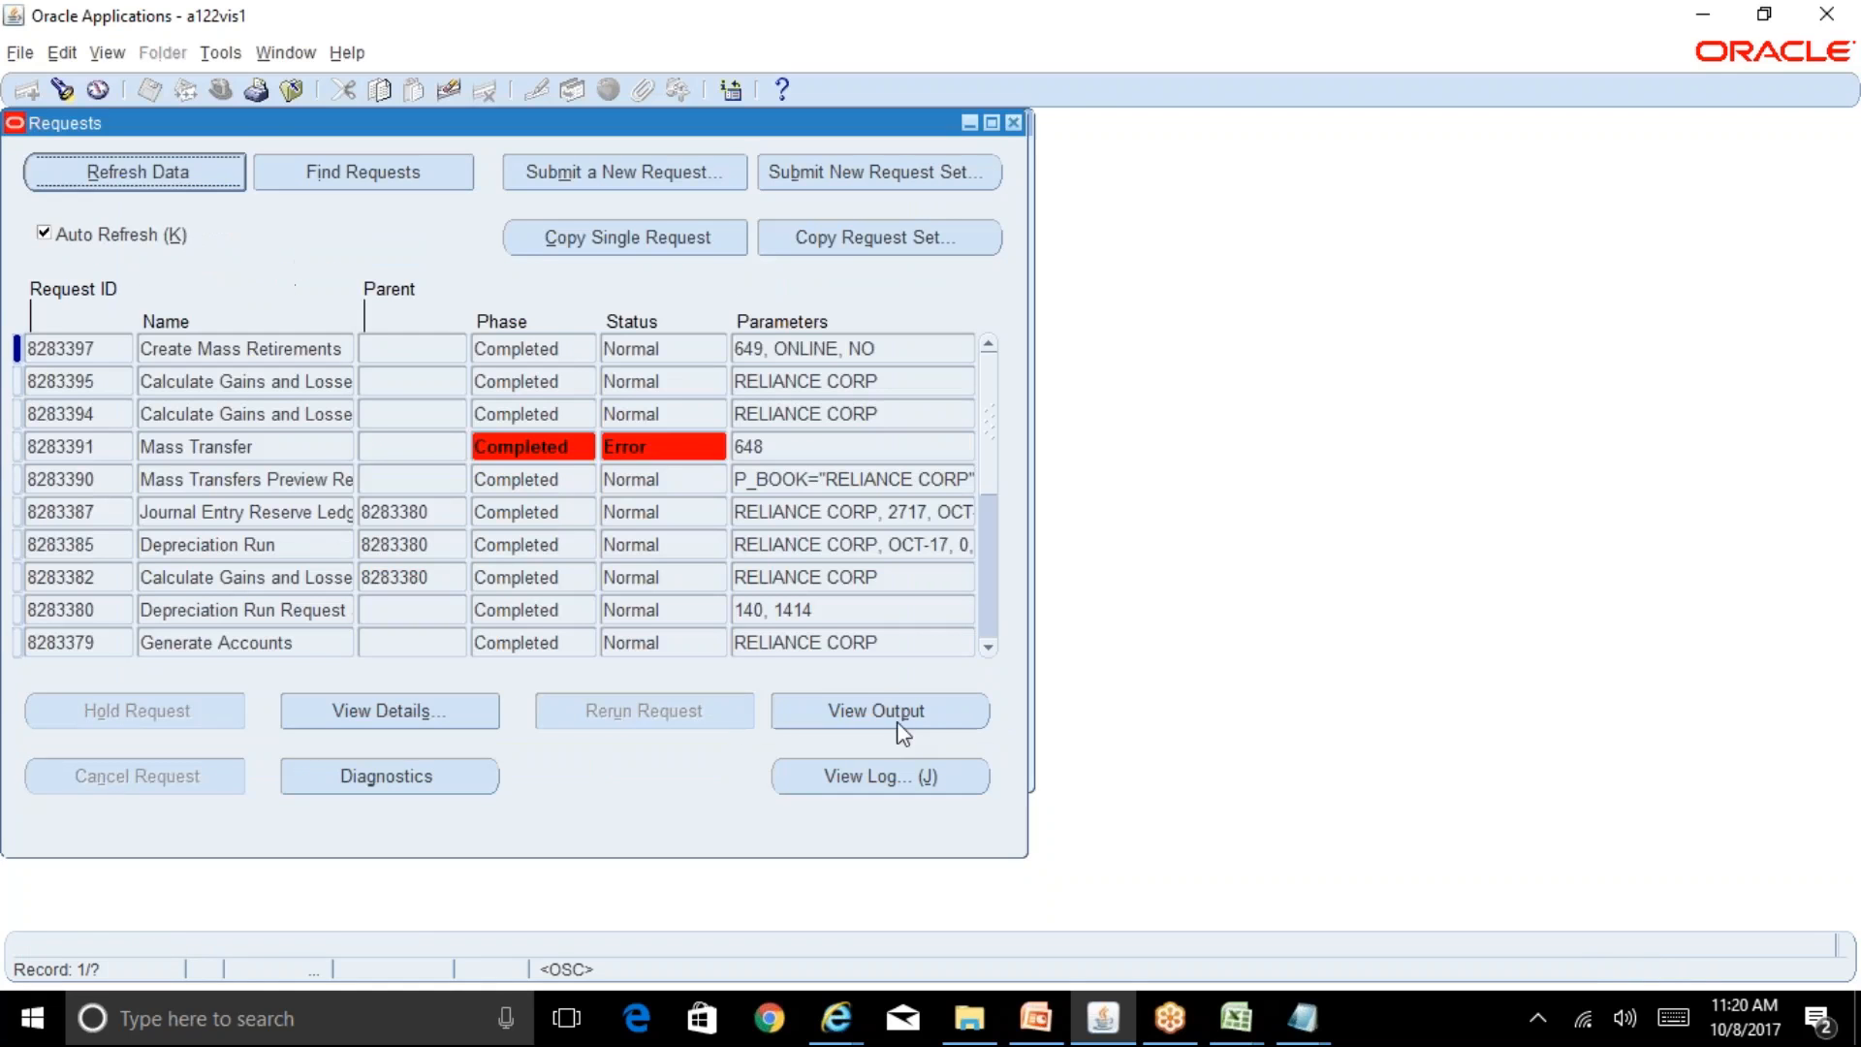
{"action": "left_click", "coordinate": [899, 727]}
{"action": "left_click", "coordinate": [857, 1002]}
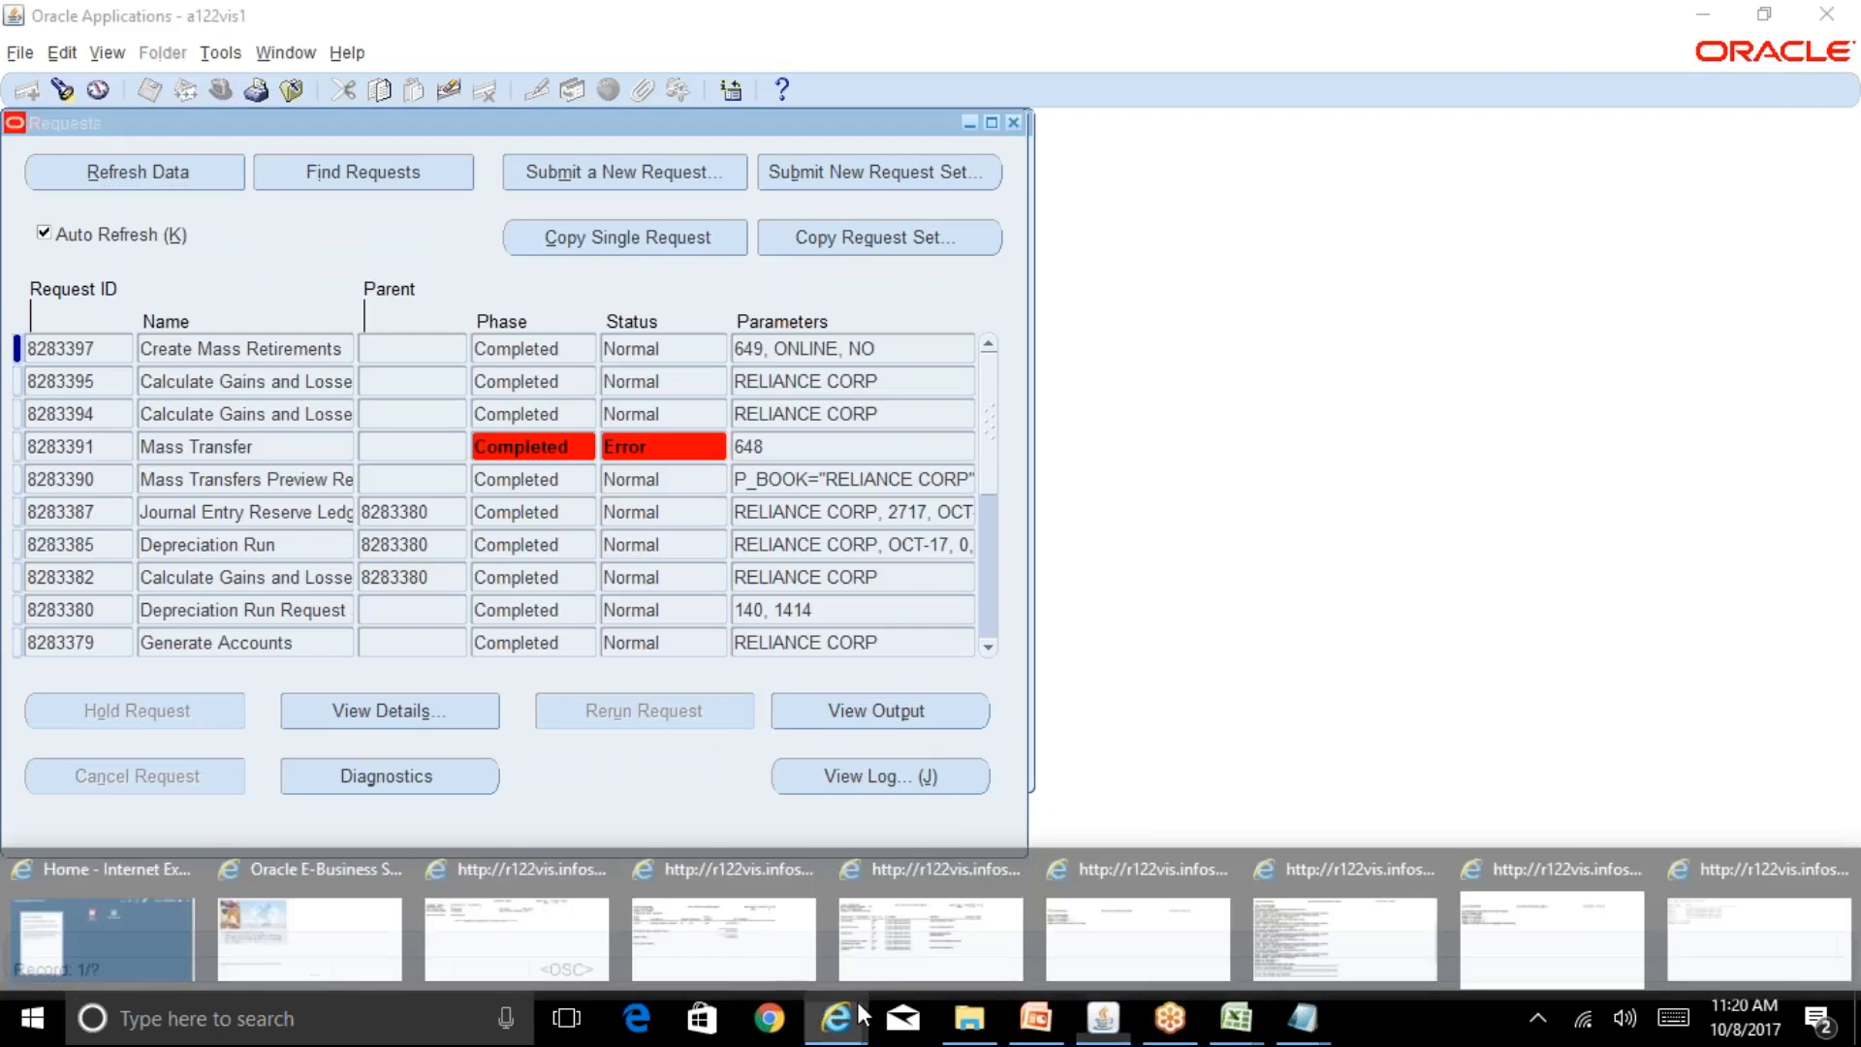
{"action": "left_click", "coordinate": [1679, 948]}
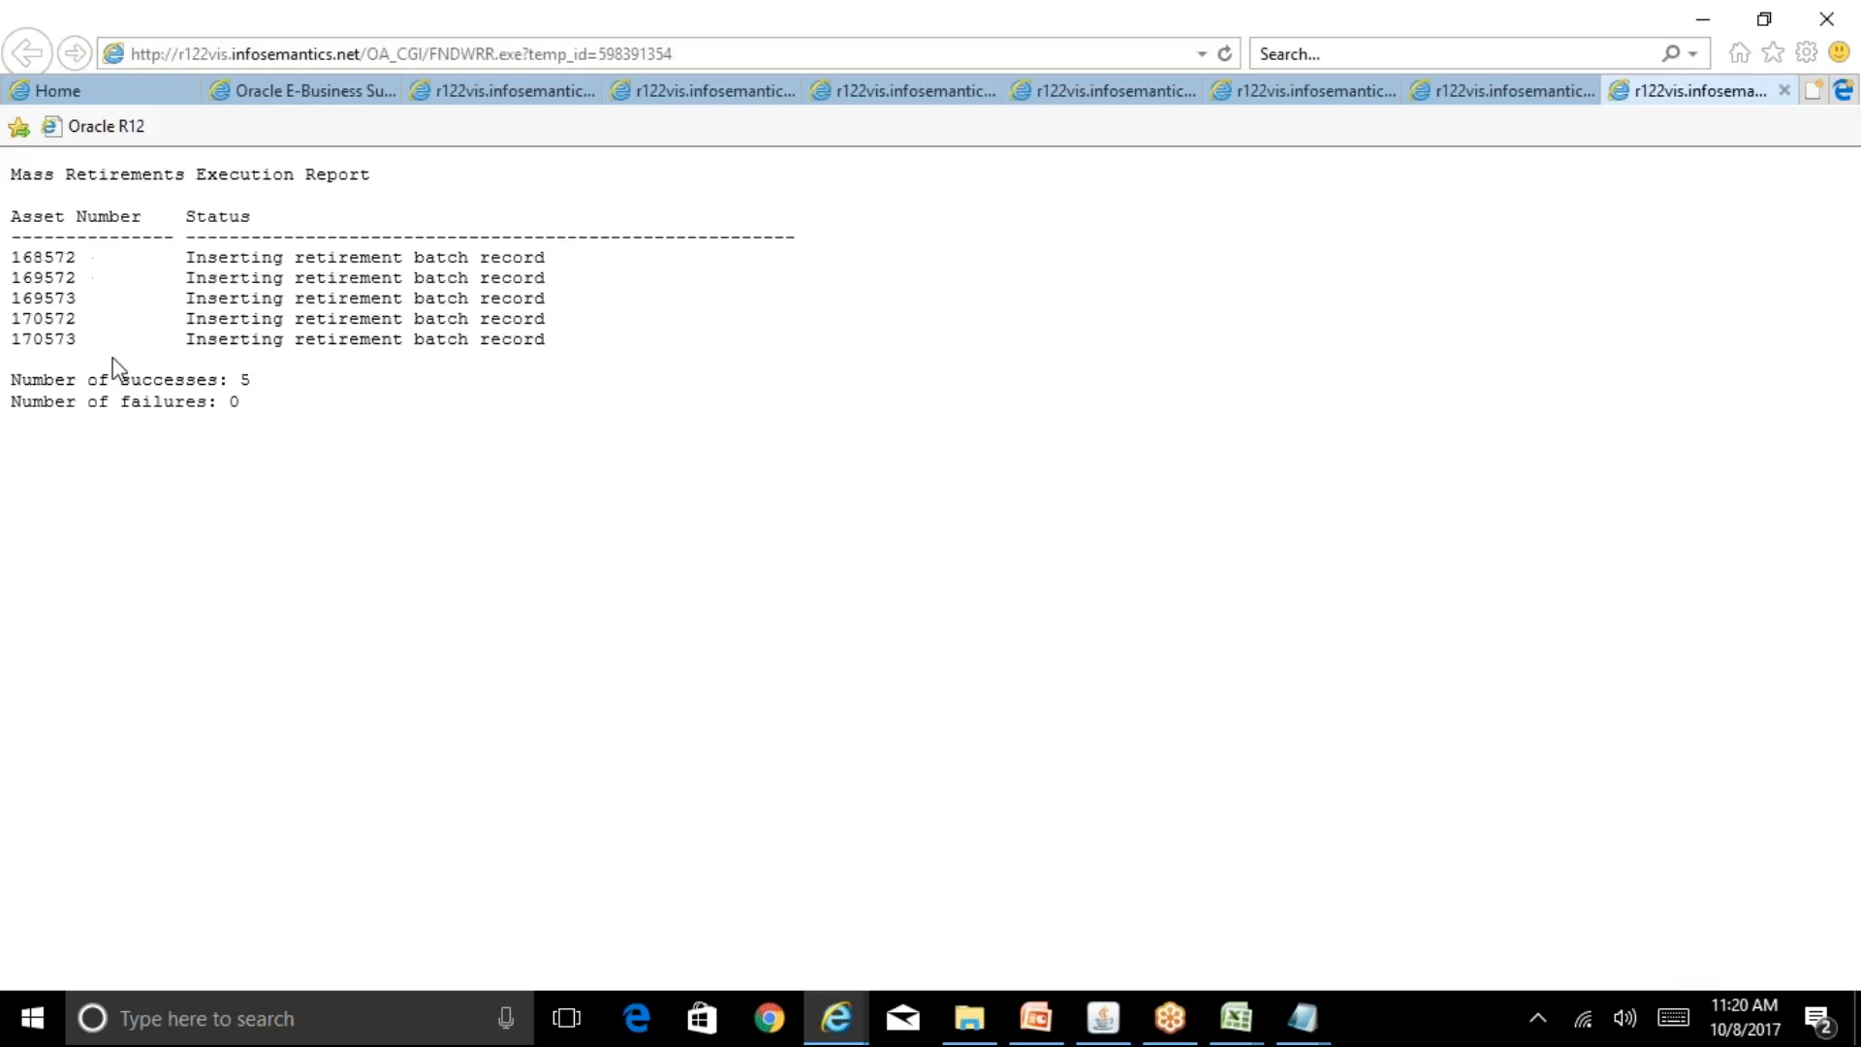
{"action": "left_click", "coordinate": [1107, 1018]}
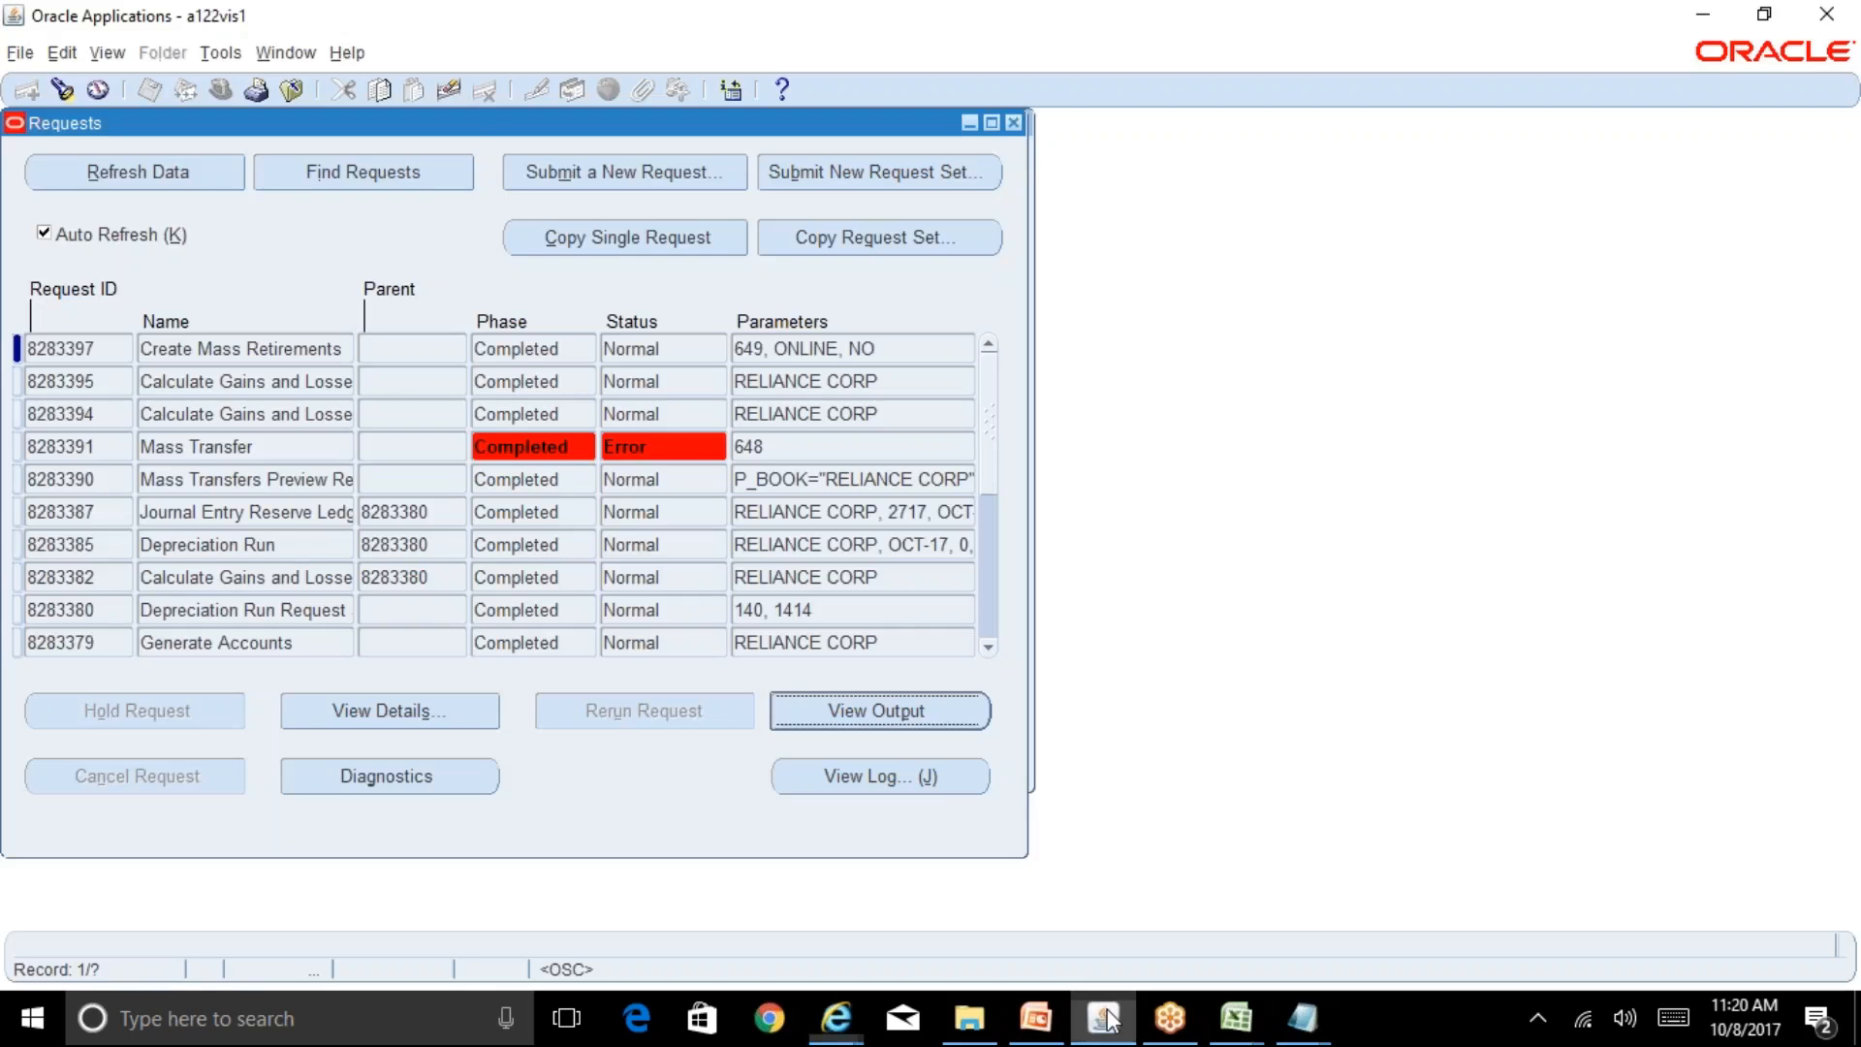
Step: Discard the RELIANCE CORP mass retirement and close the Mass Retirements form
{"action": "left_click", "coordinate": [1015, 123]}
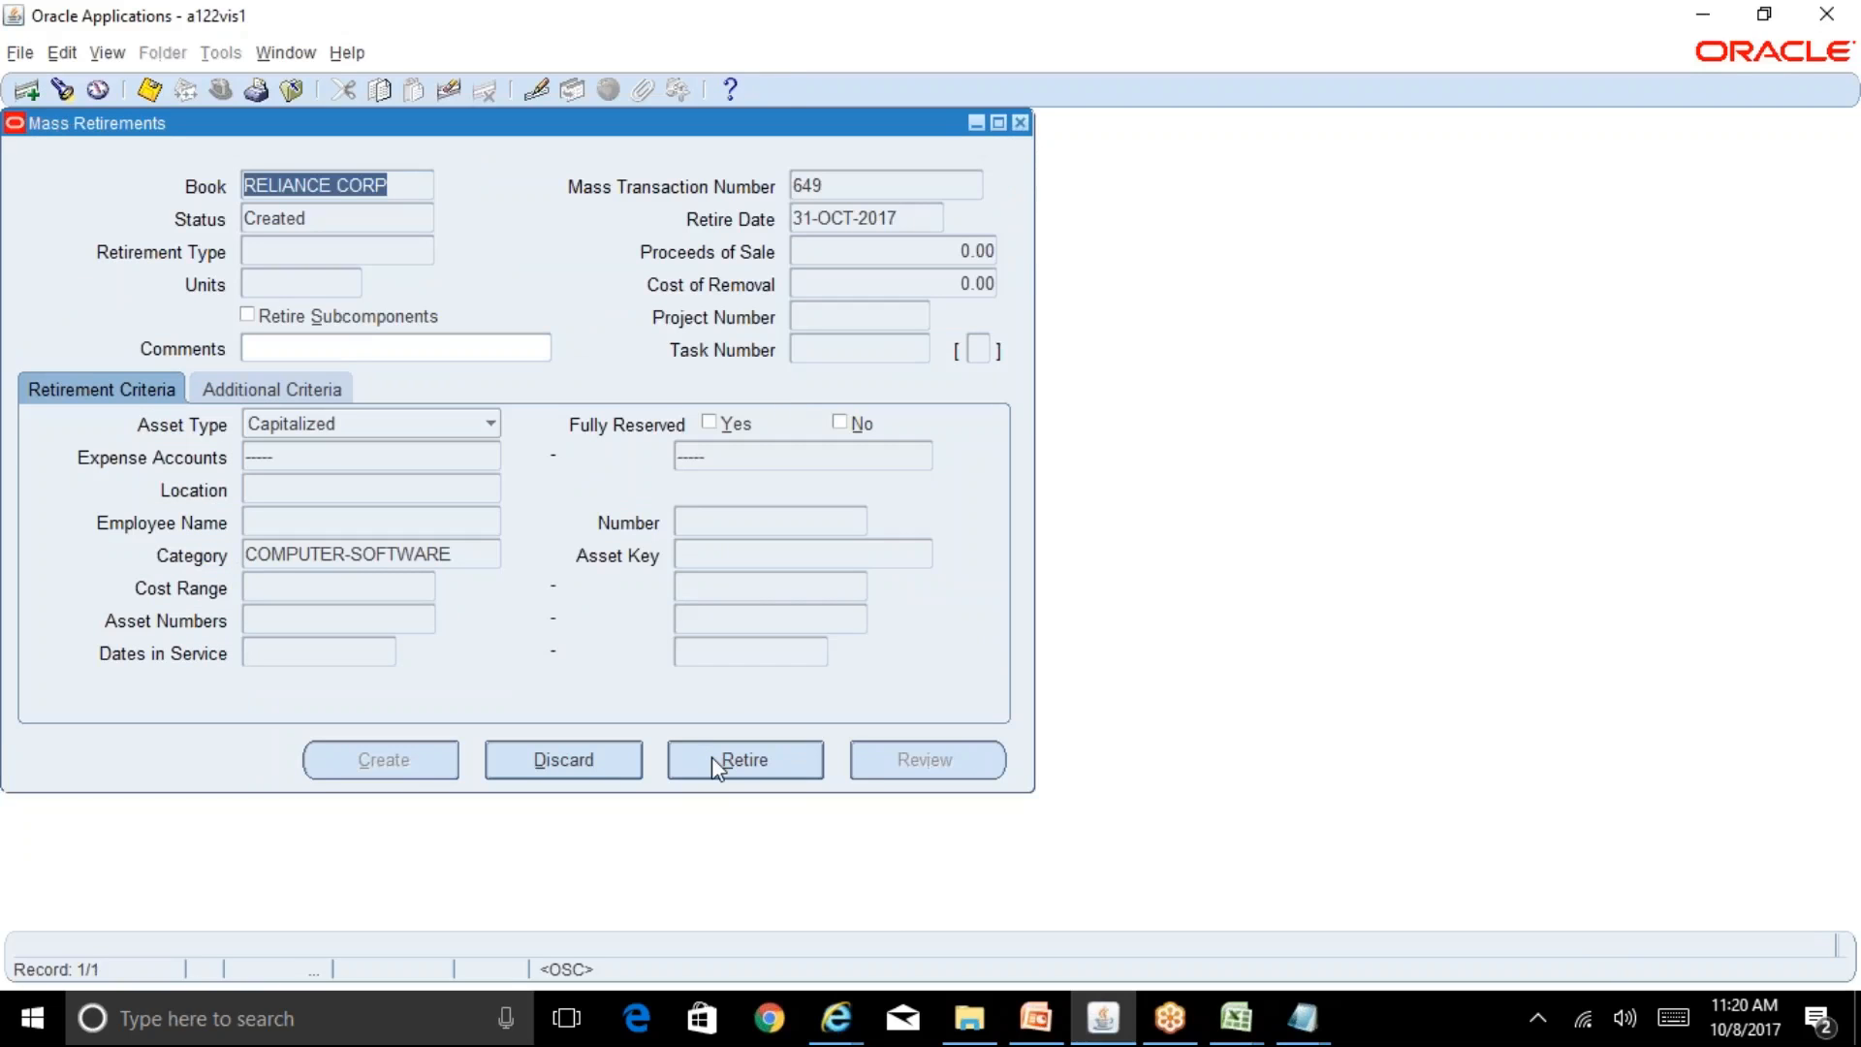
{"action": "left_click", "coordinate": [582, 760]}
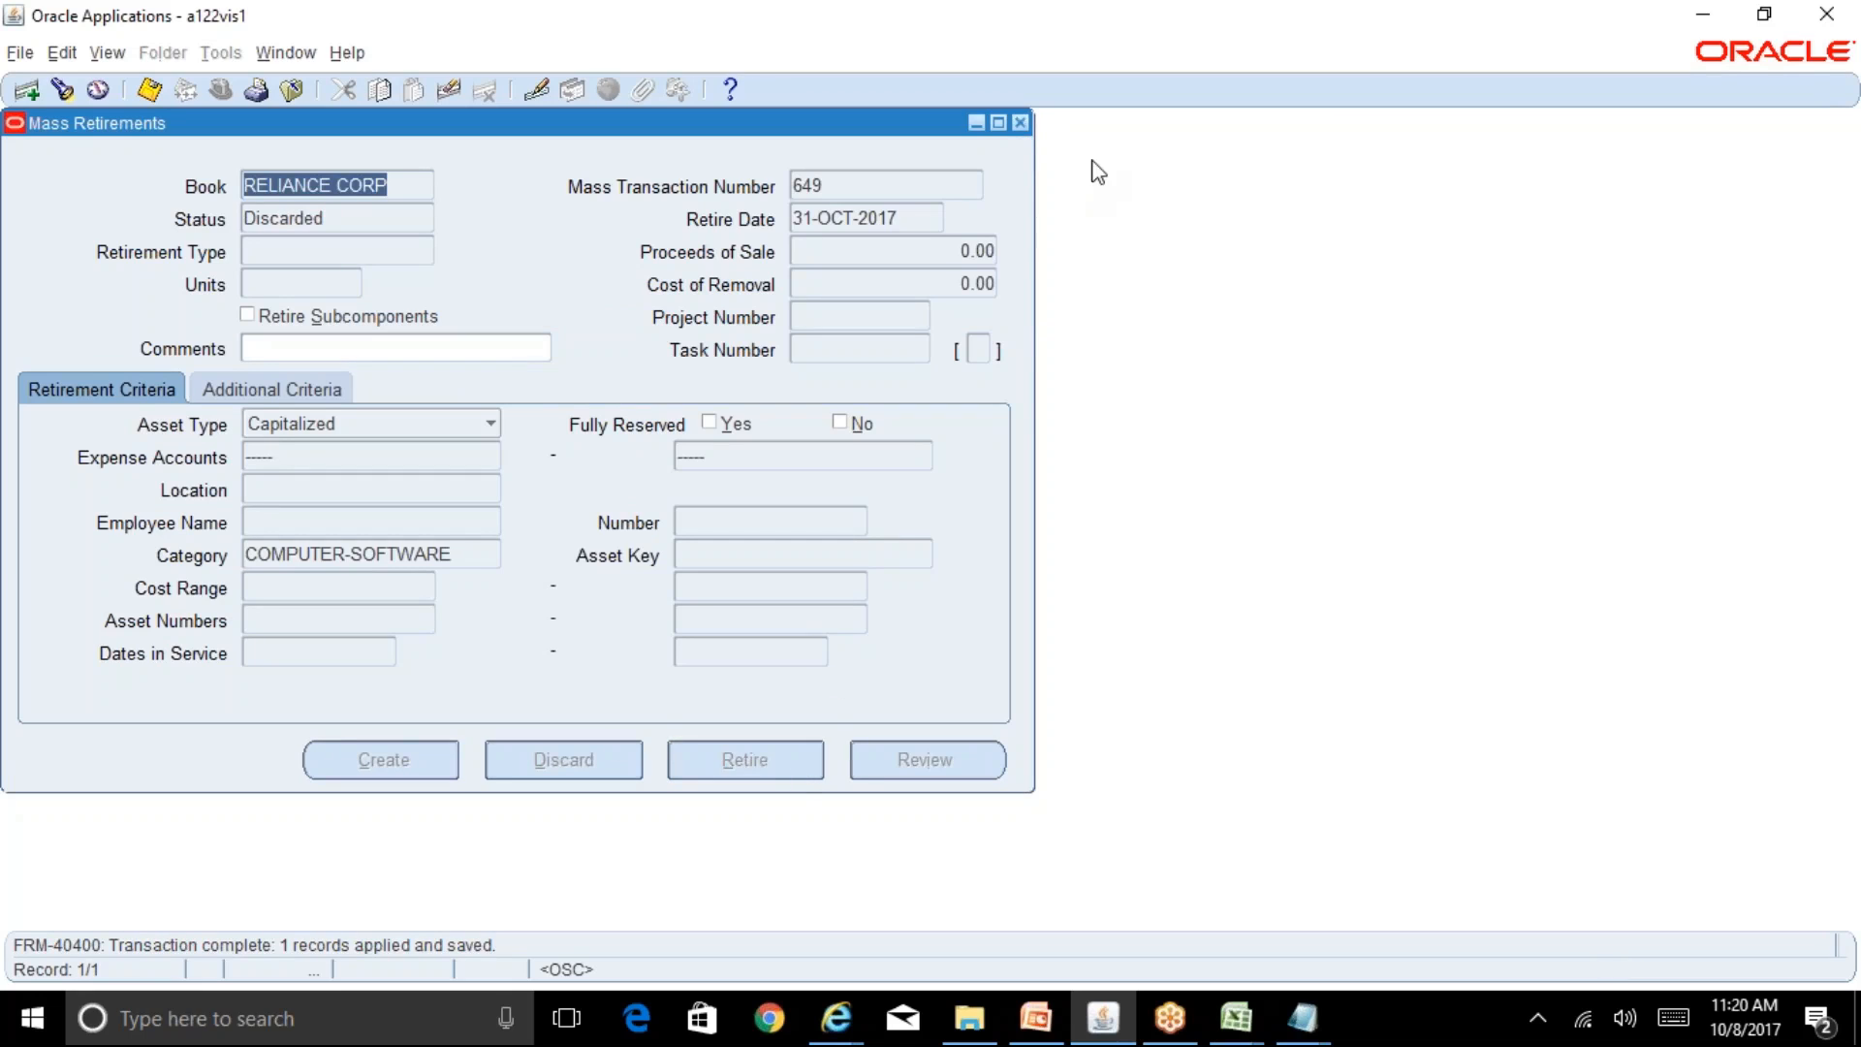
{"action": "left_click", "coordinate": [1021, 124]}
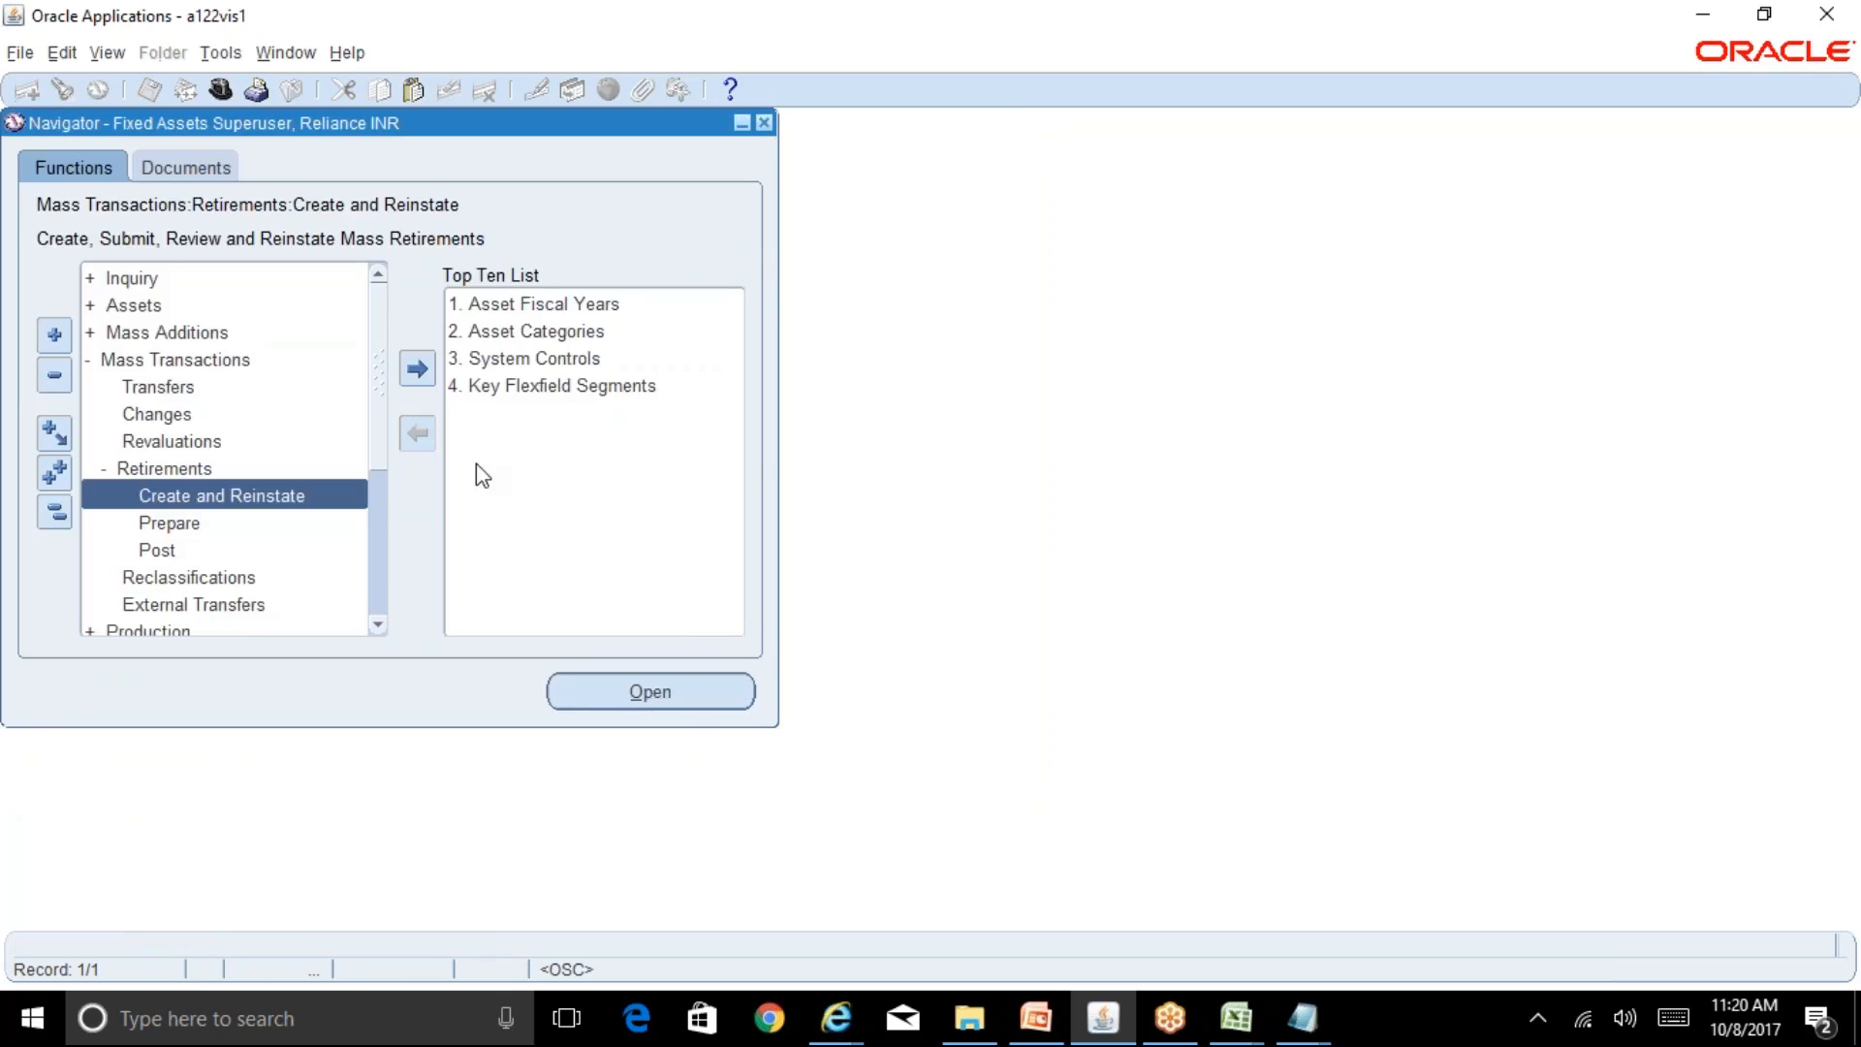
Step: Open the Mass Changes form and set the book to RELIANCE CORP
{"action": "double_click", "coordinate": [172, 415]}
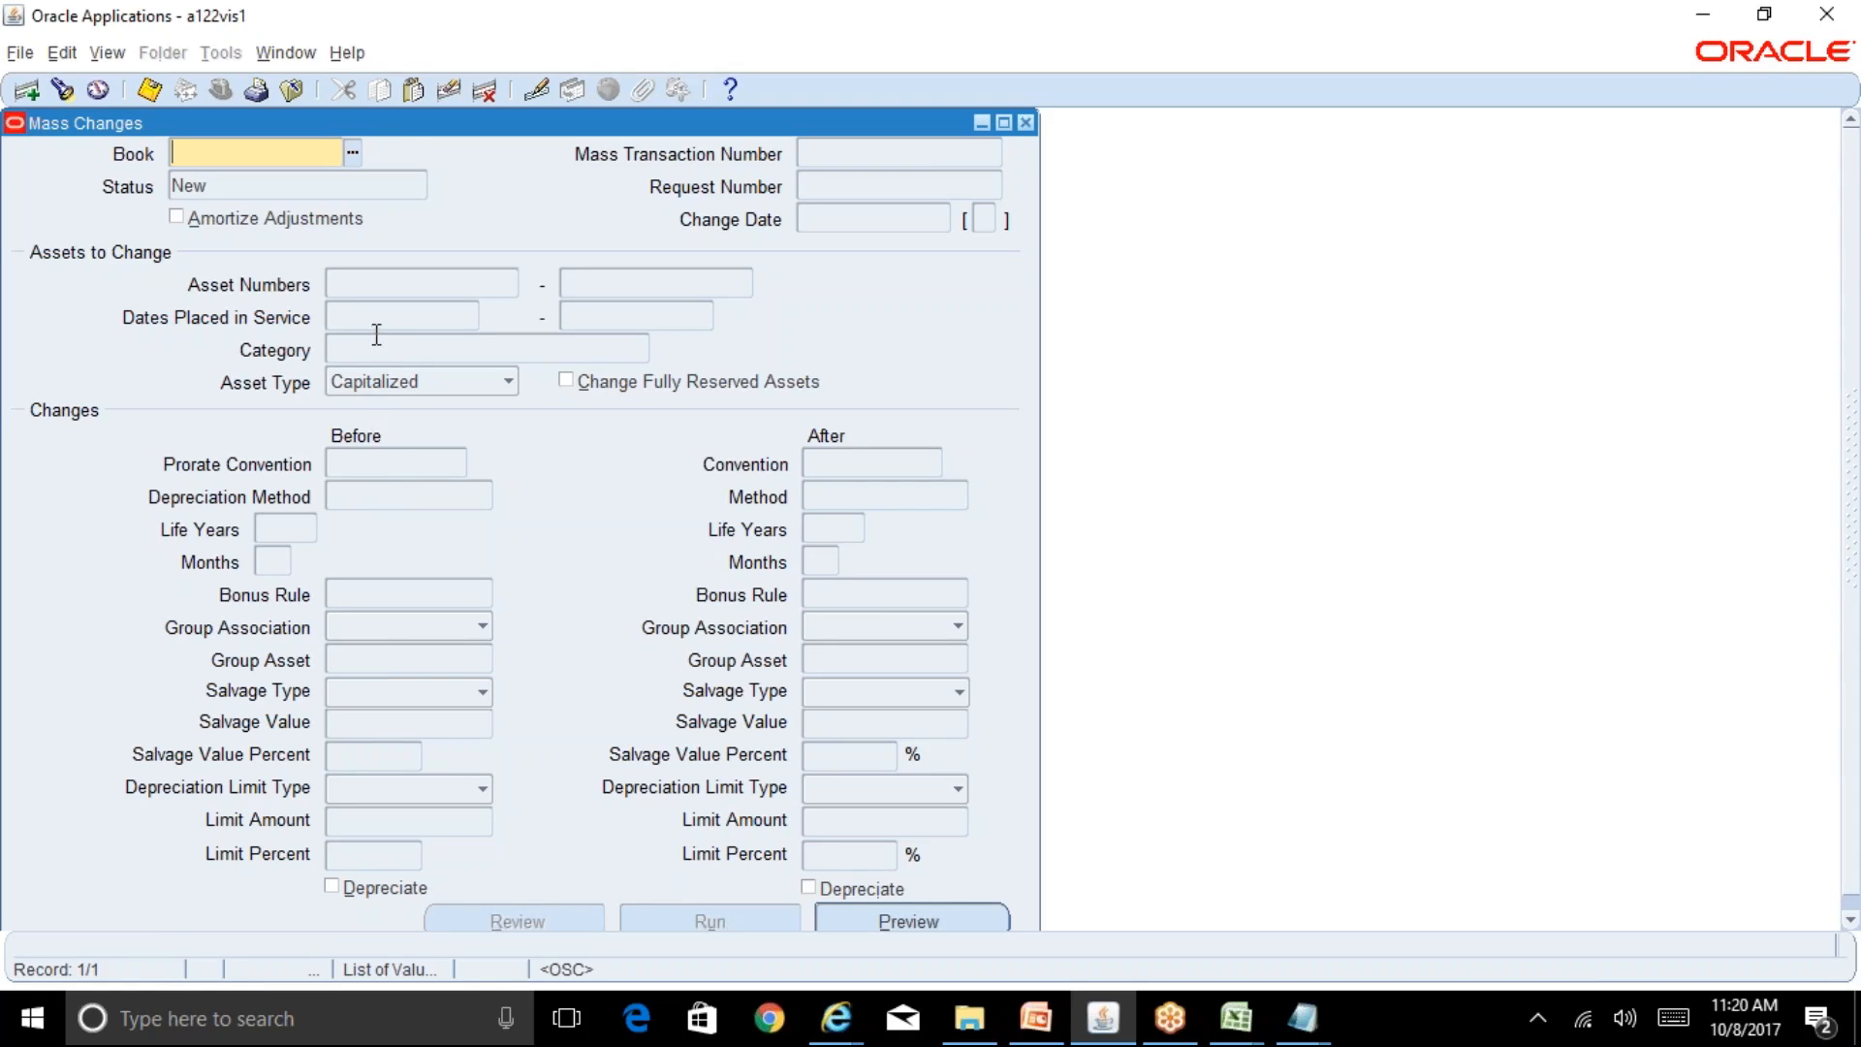
{"action": "type", "text": "R"}
{"action": "key", "text": "Tab"}
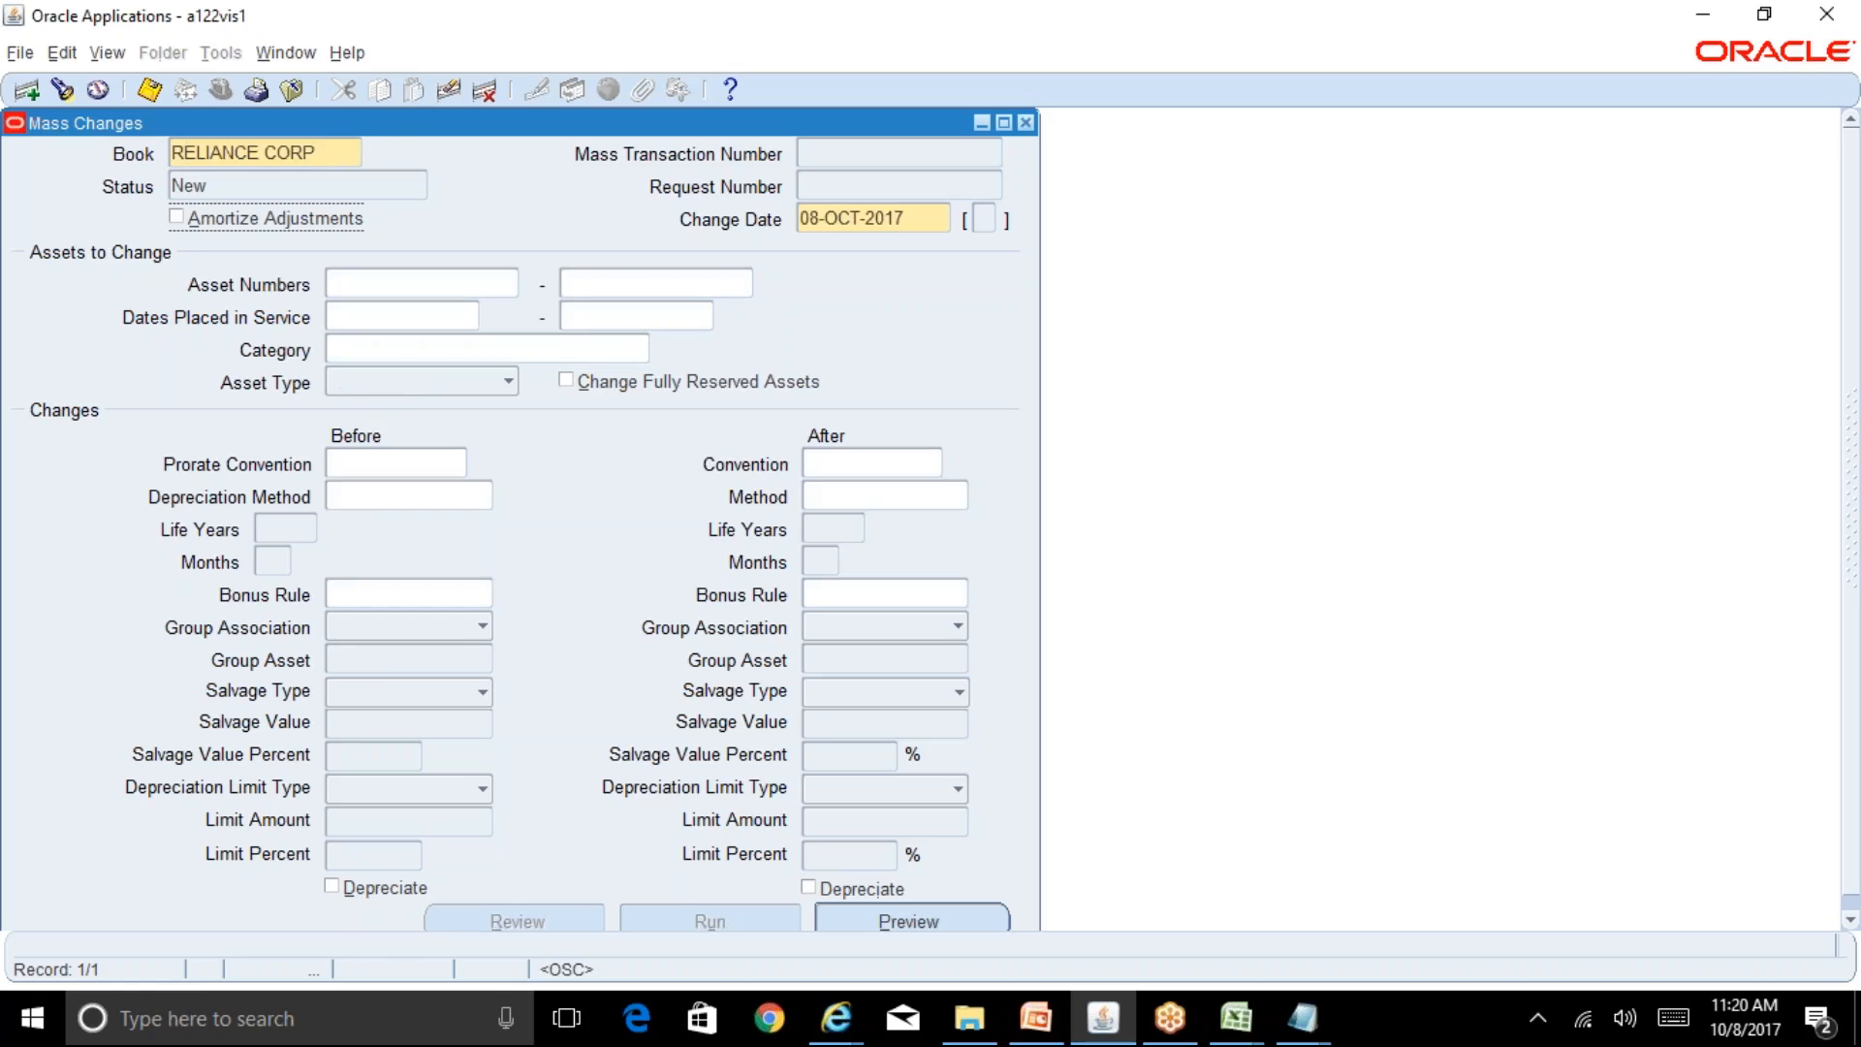
Step: Set the category of the assets to change to COMPUTER-SOFTWARE
{"action": "left_click", "coordinate": [393, 348]}
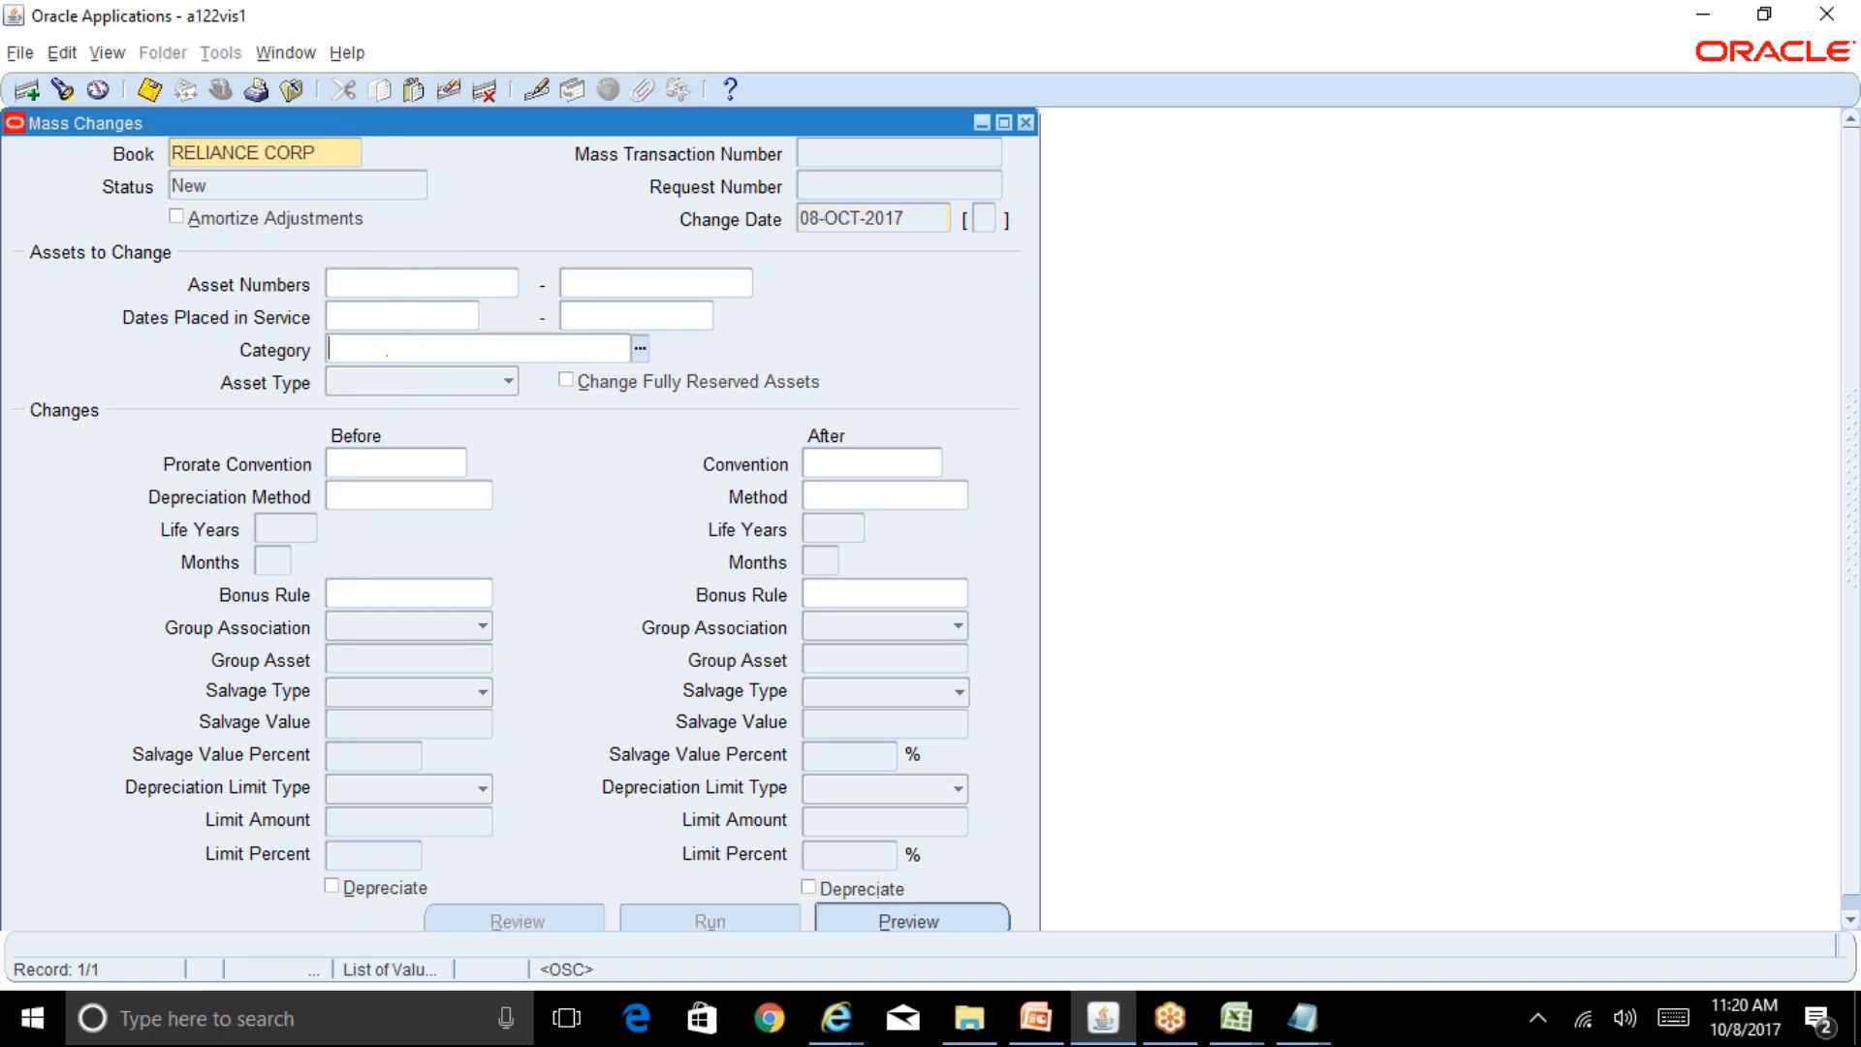
{"action": "type", "text": "computer"}
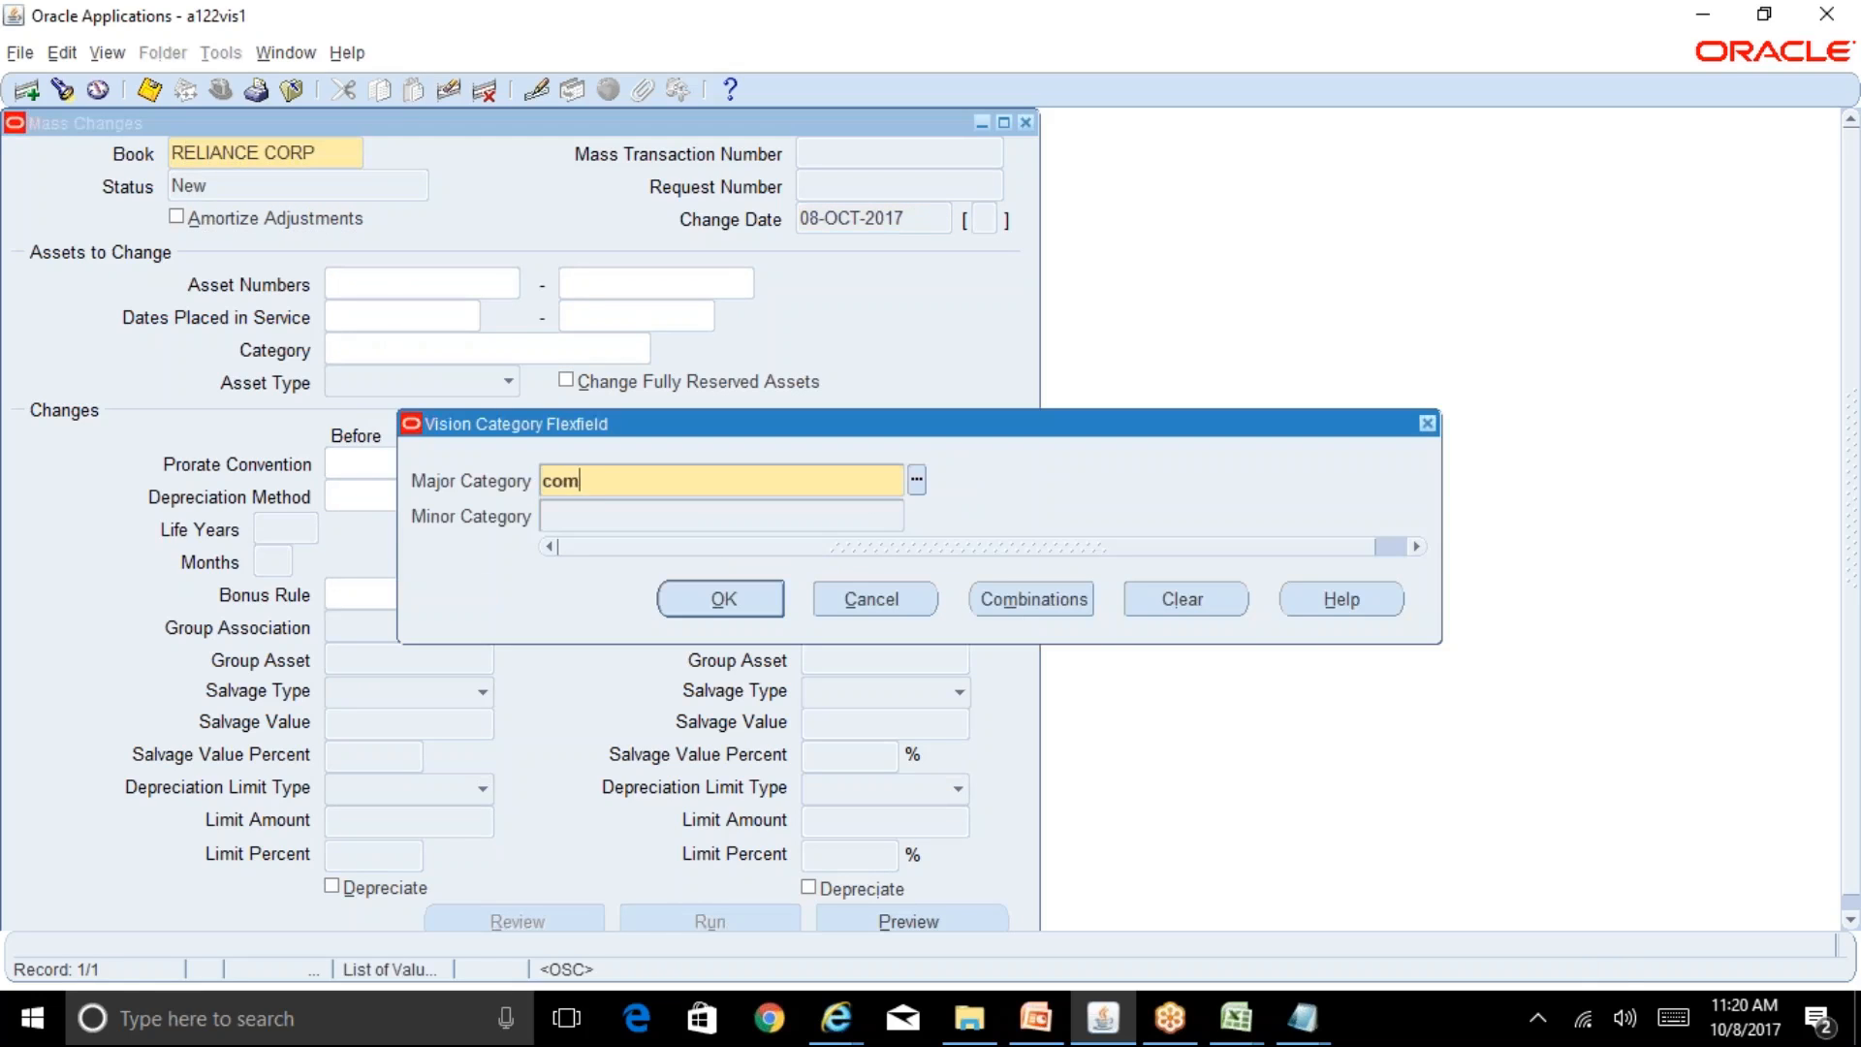
{"action": "key", "text": "Tab"}
{"action": "type", "text": "sofware"}
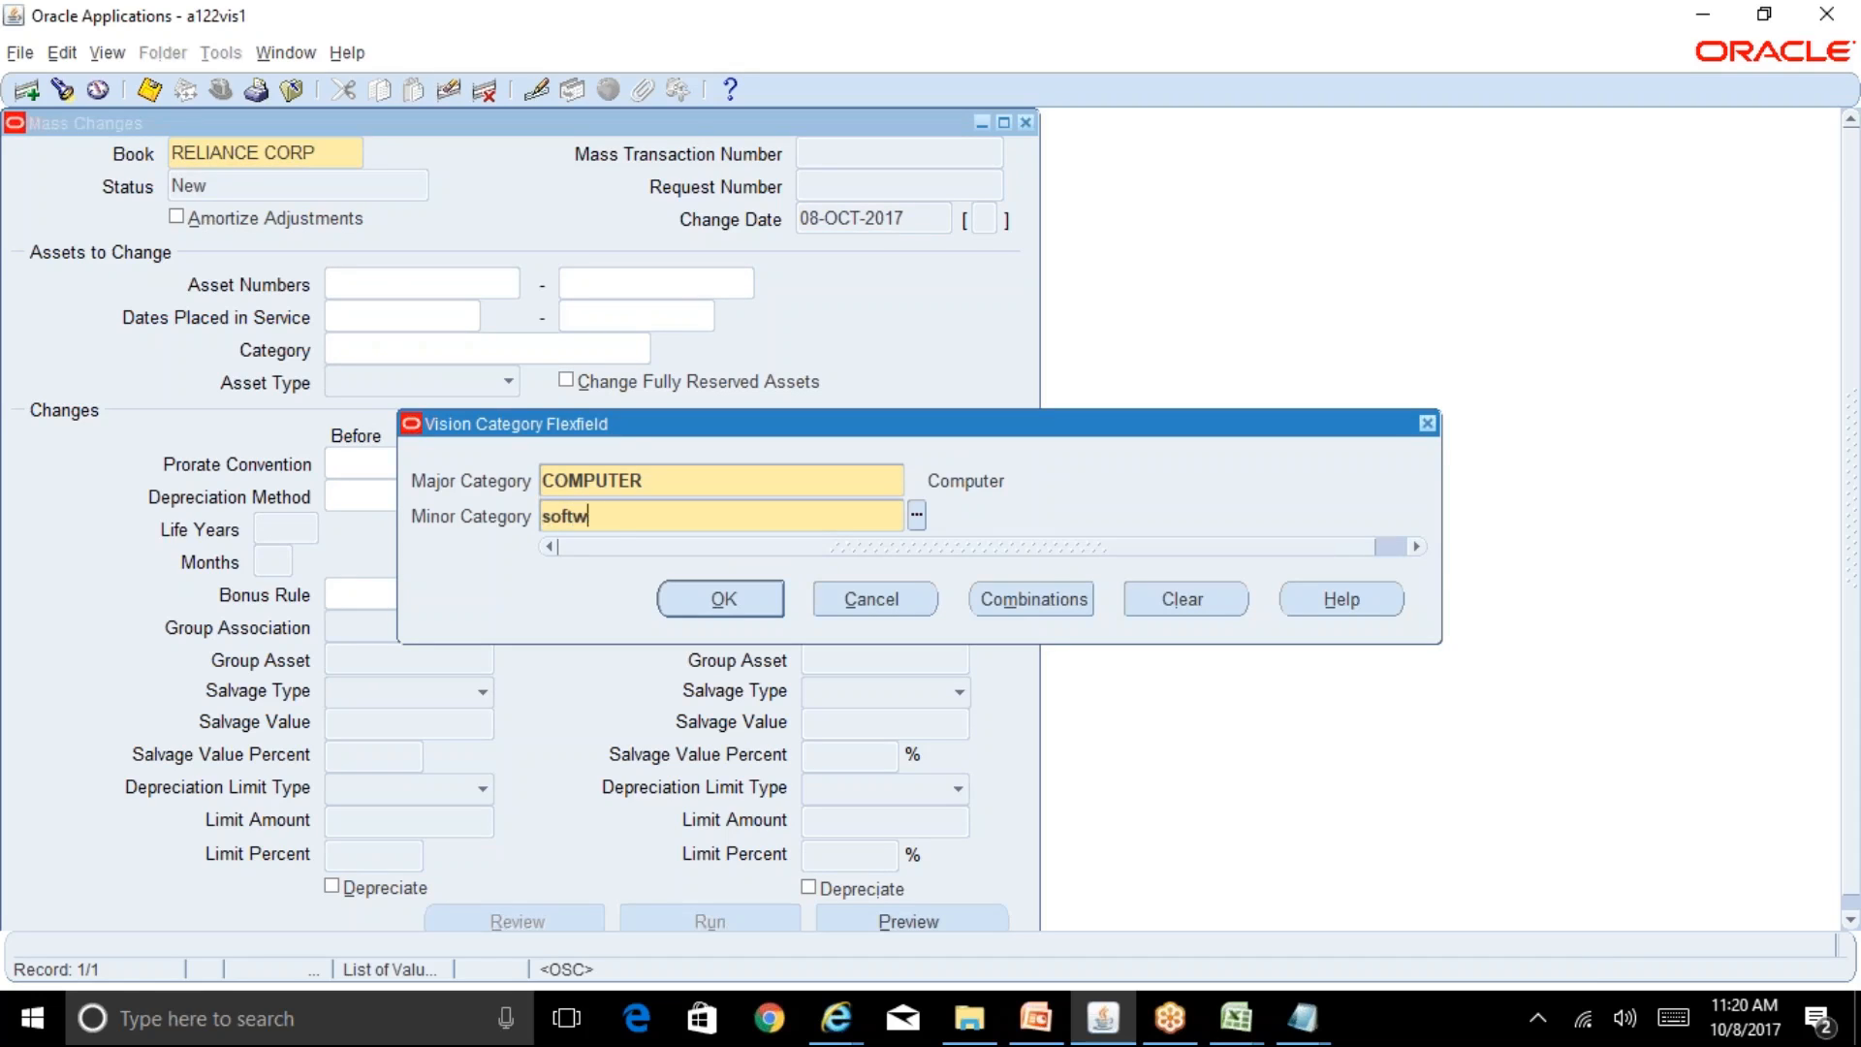
{"action": "key", "text": "Tab"}
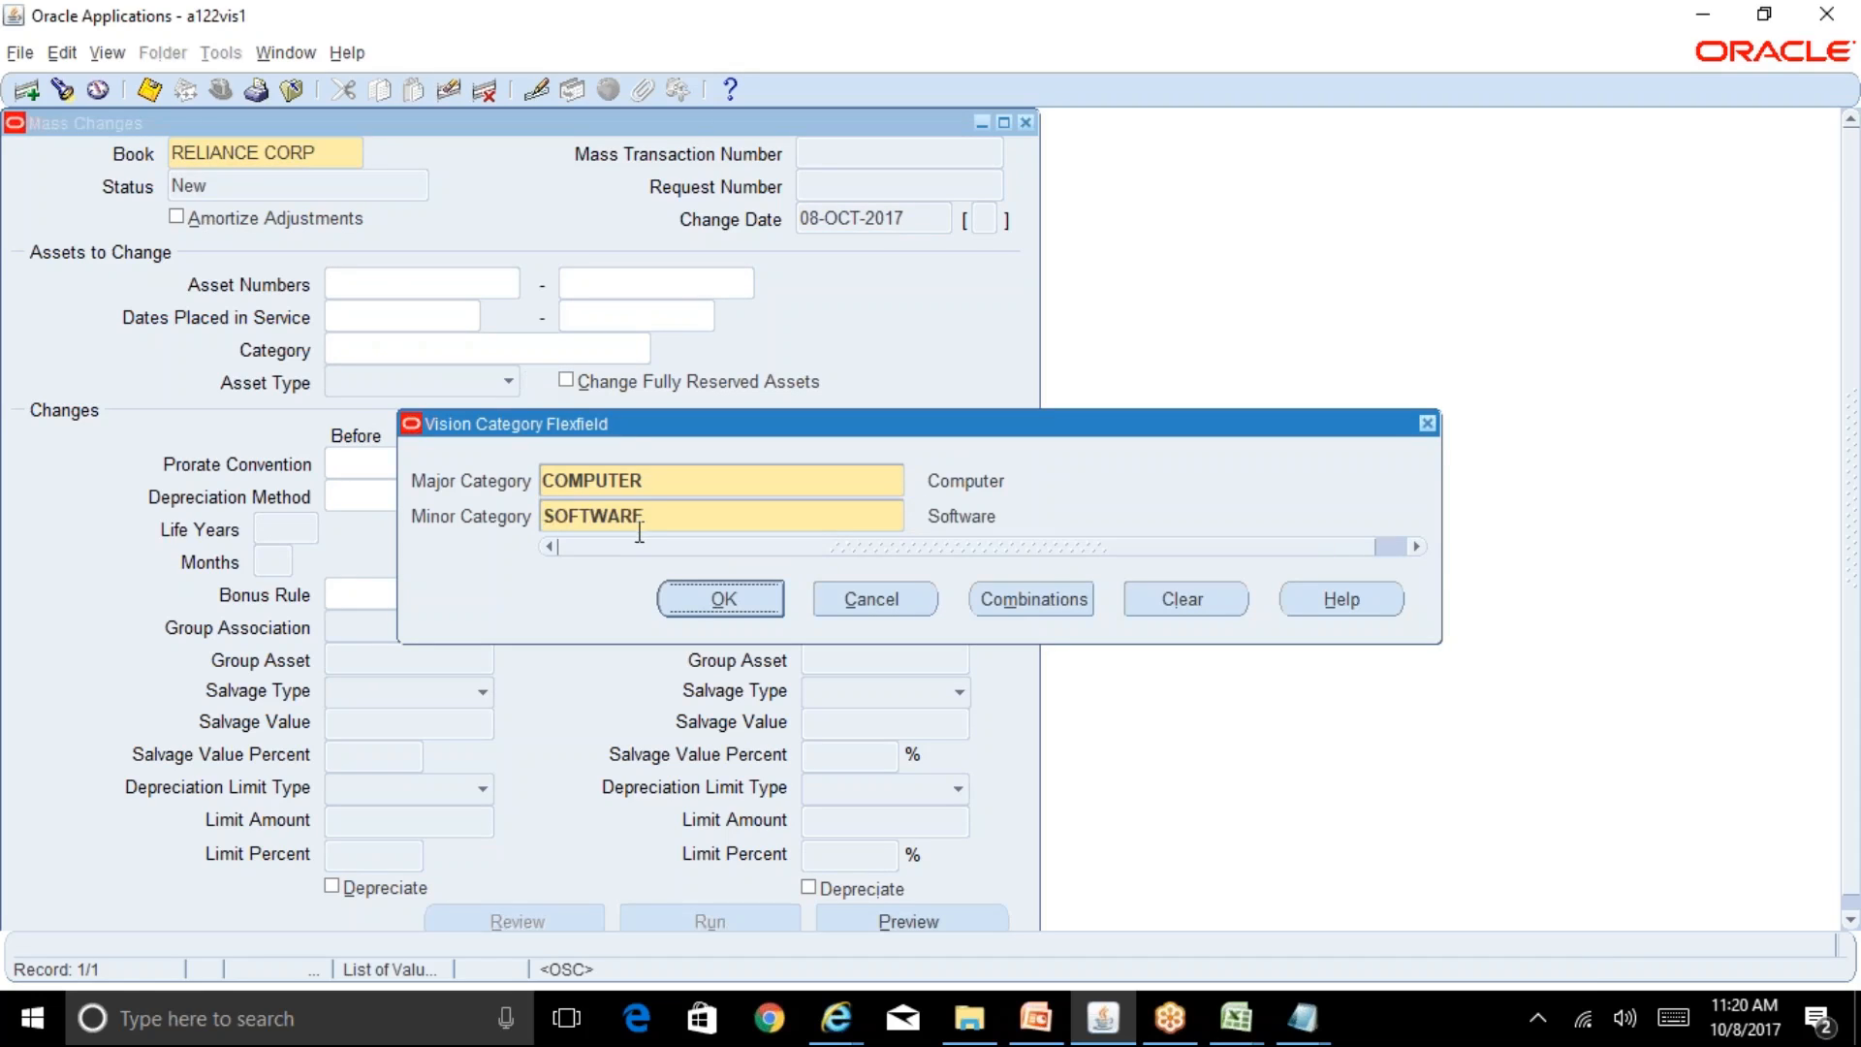
{"action": "left_click", "coordinate": [690, 596]}
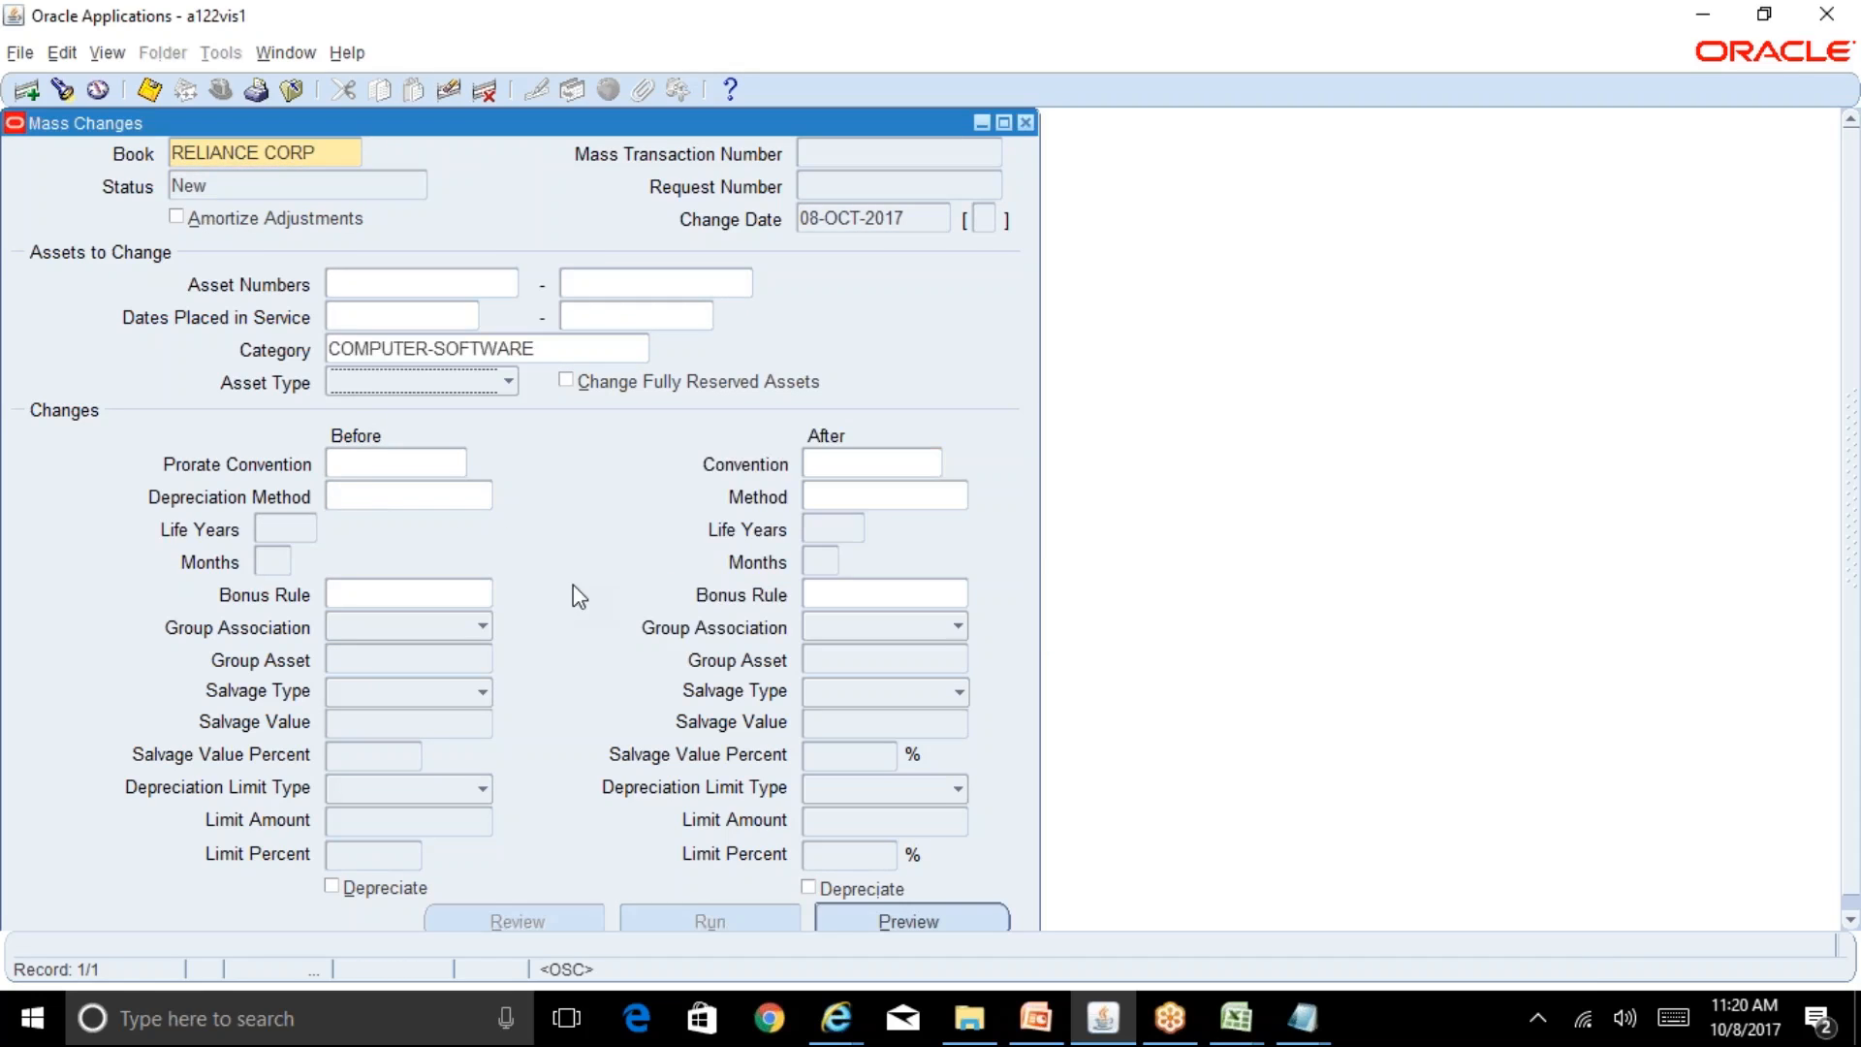
Step: Set the mass change's prorate convention from FOLLOW-MON before to REL SAME M after
{"action": "left_click", "coordinate": [393, 464]}
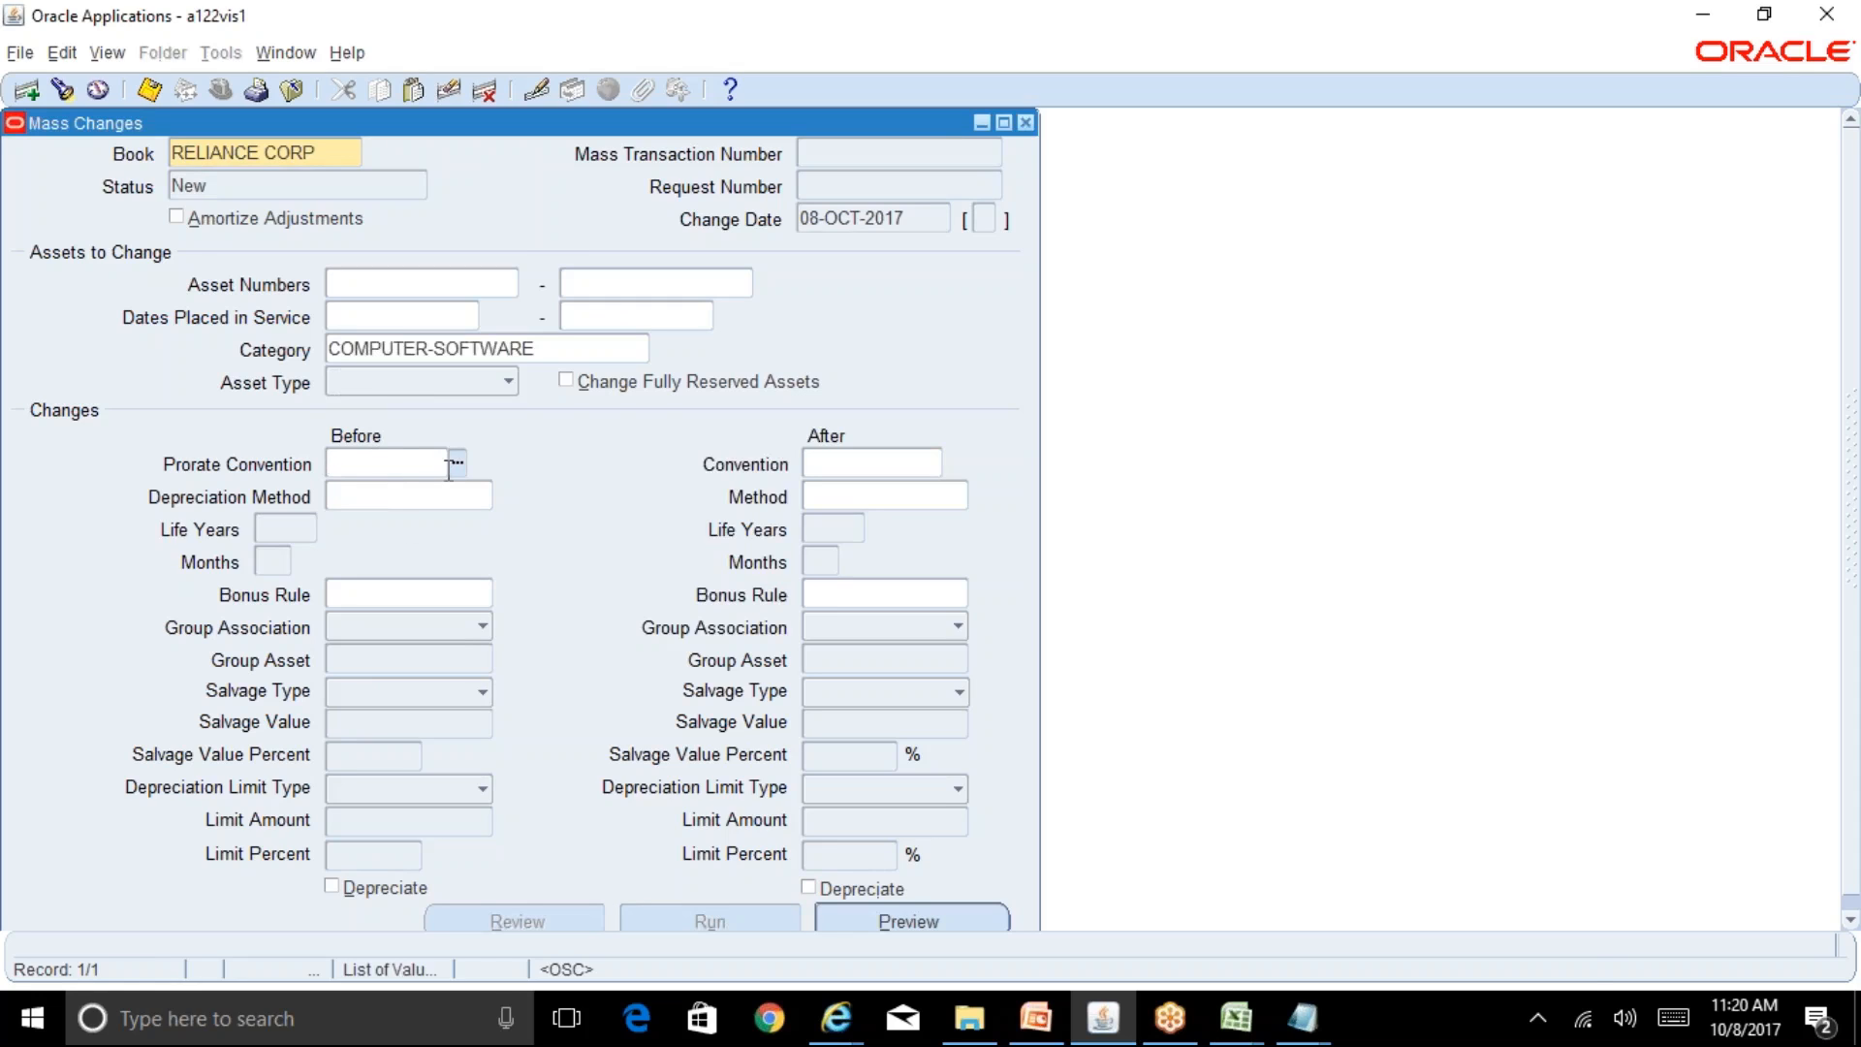
{"action": "key", "text": "ctrl+l"}
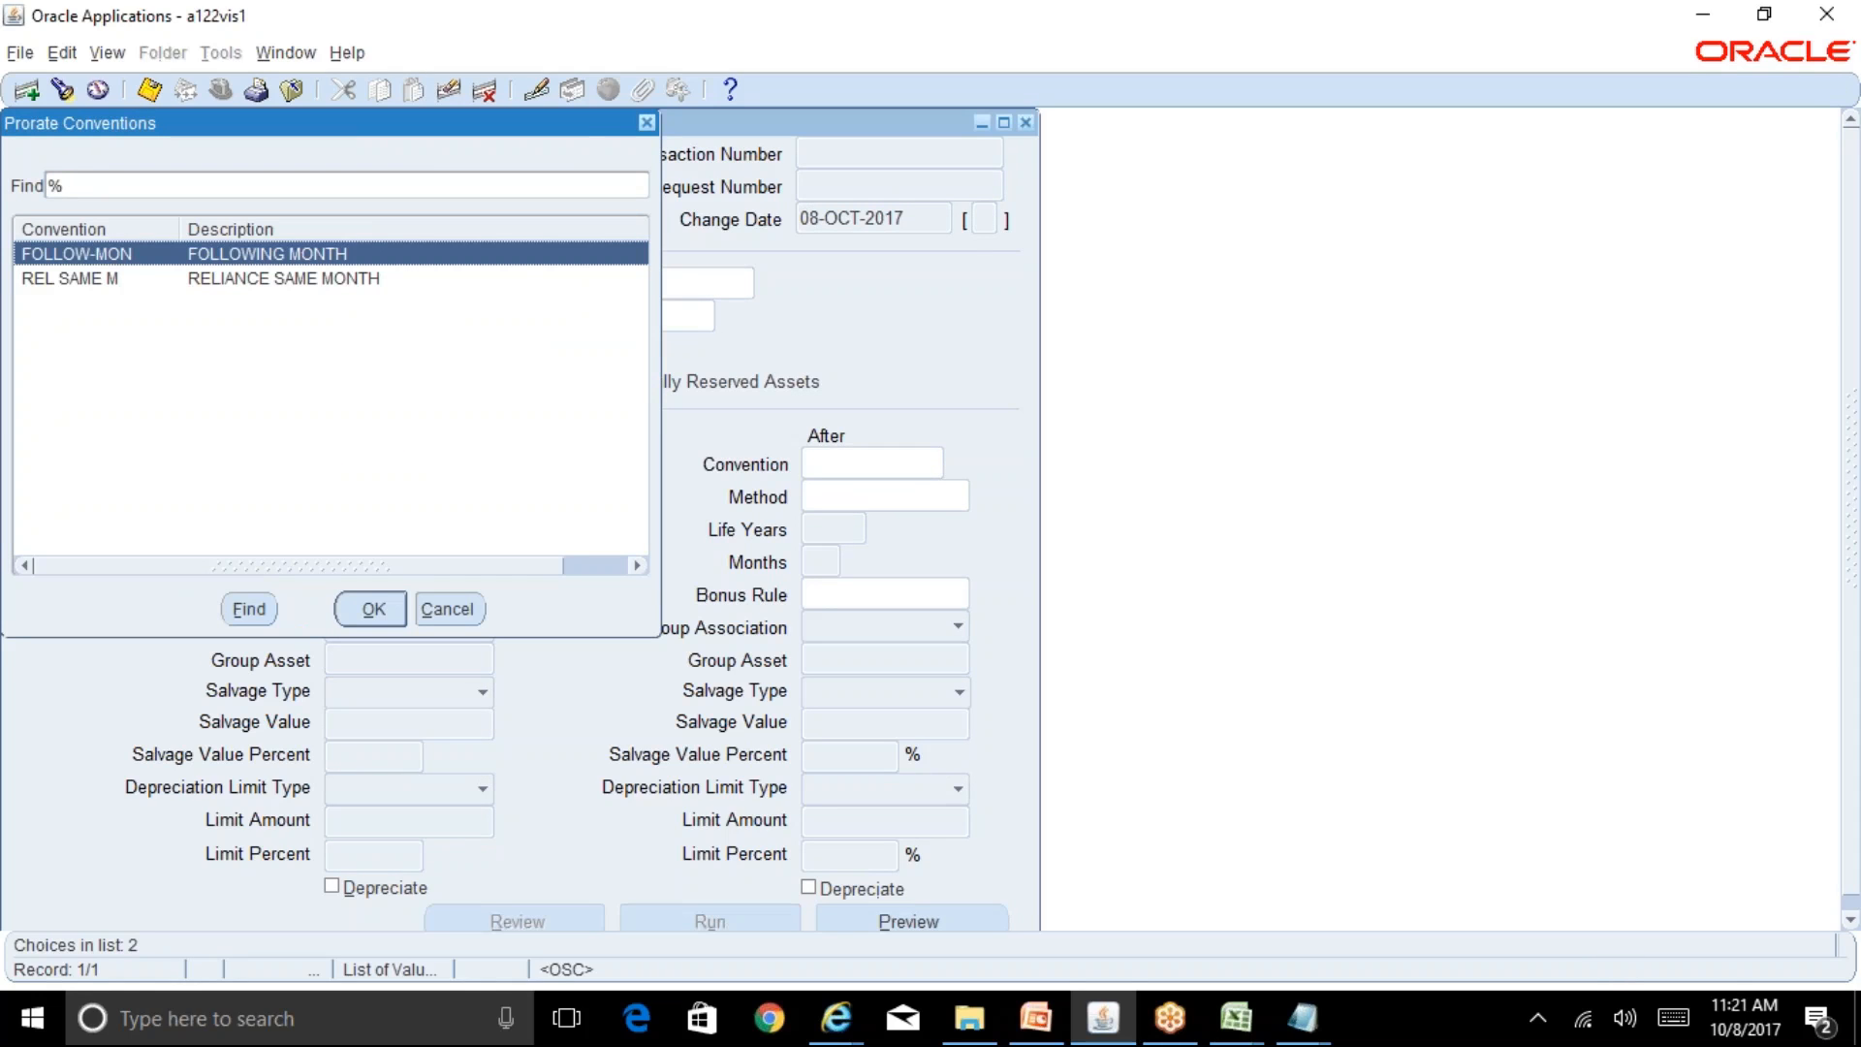
{"action": "key", "text": "Return"}
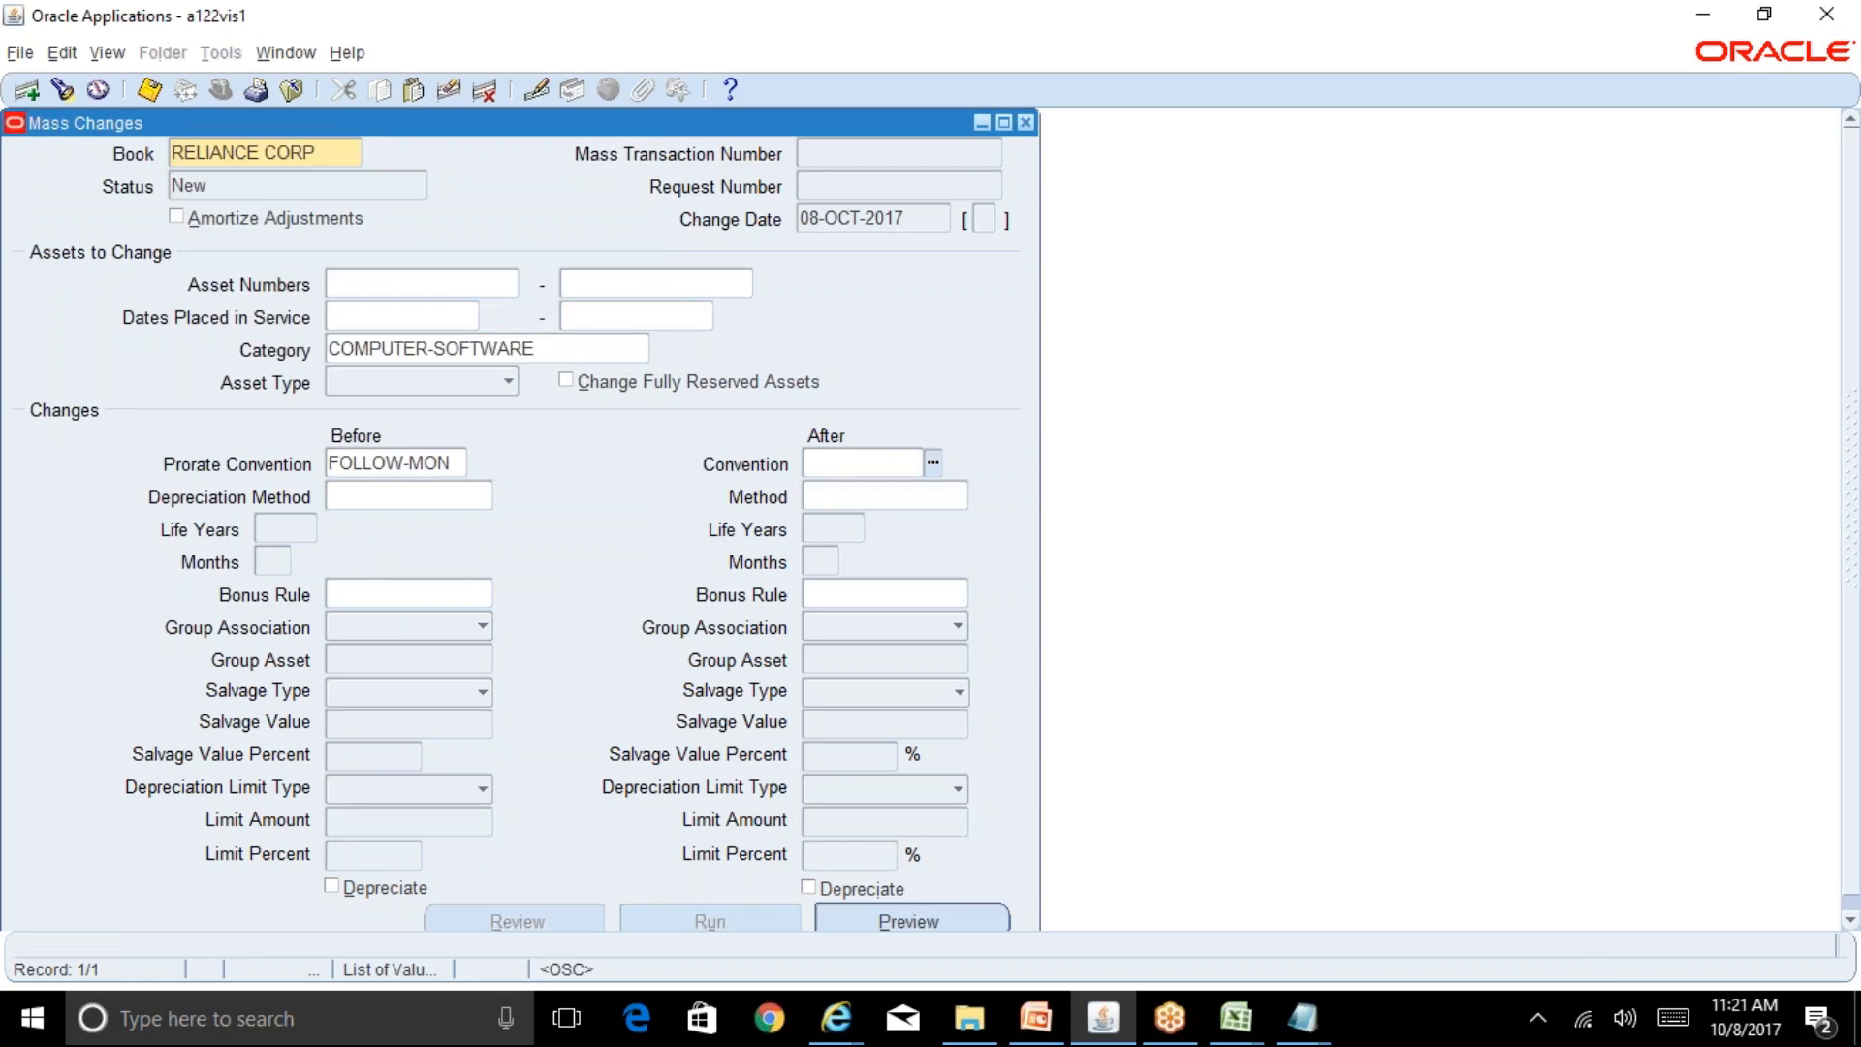
{"action": "key", "text": "ctrl+l"}
{"action": "key", "text": "Down"}
{"action": "key", "text": "Return"}
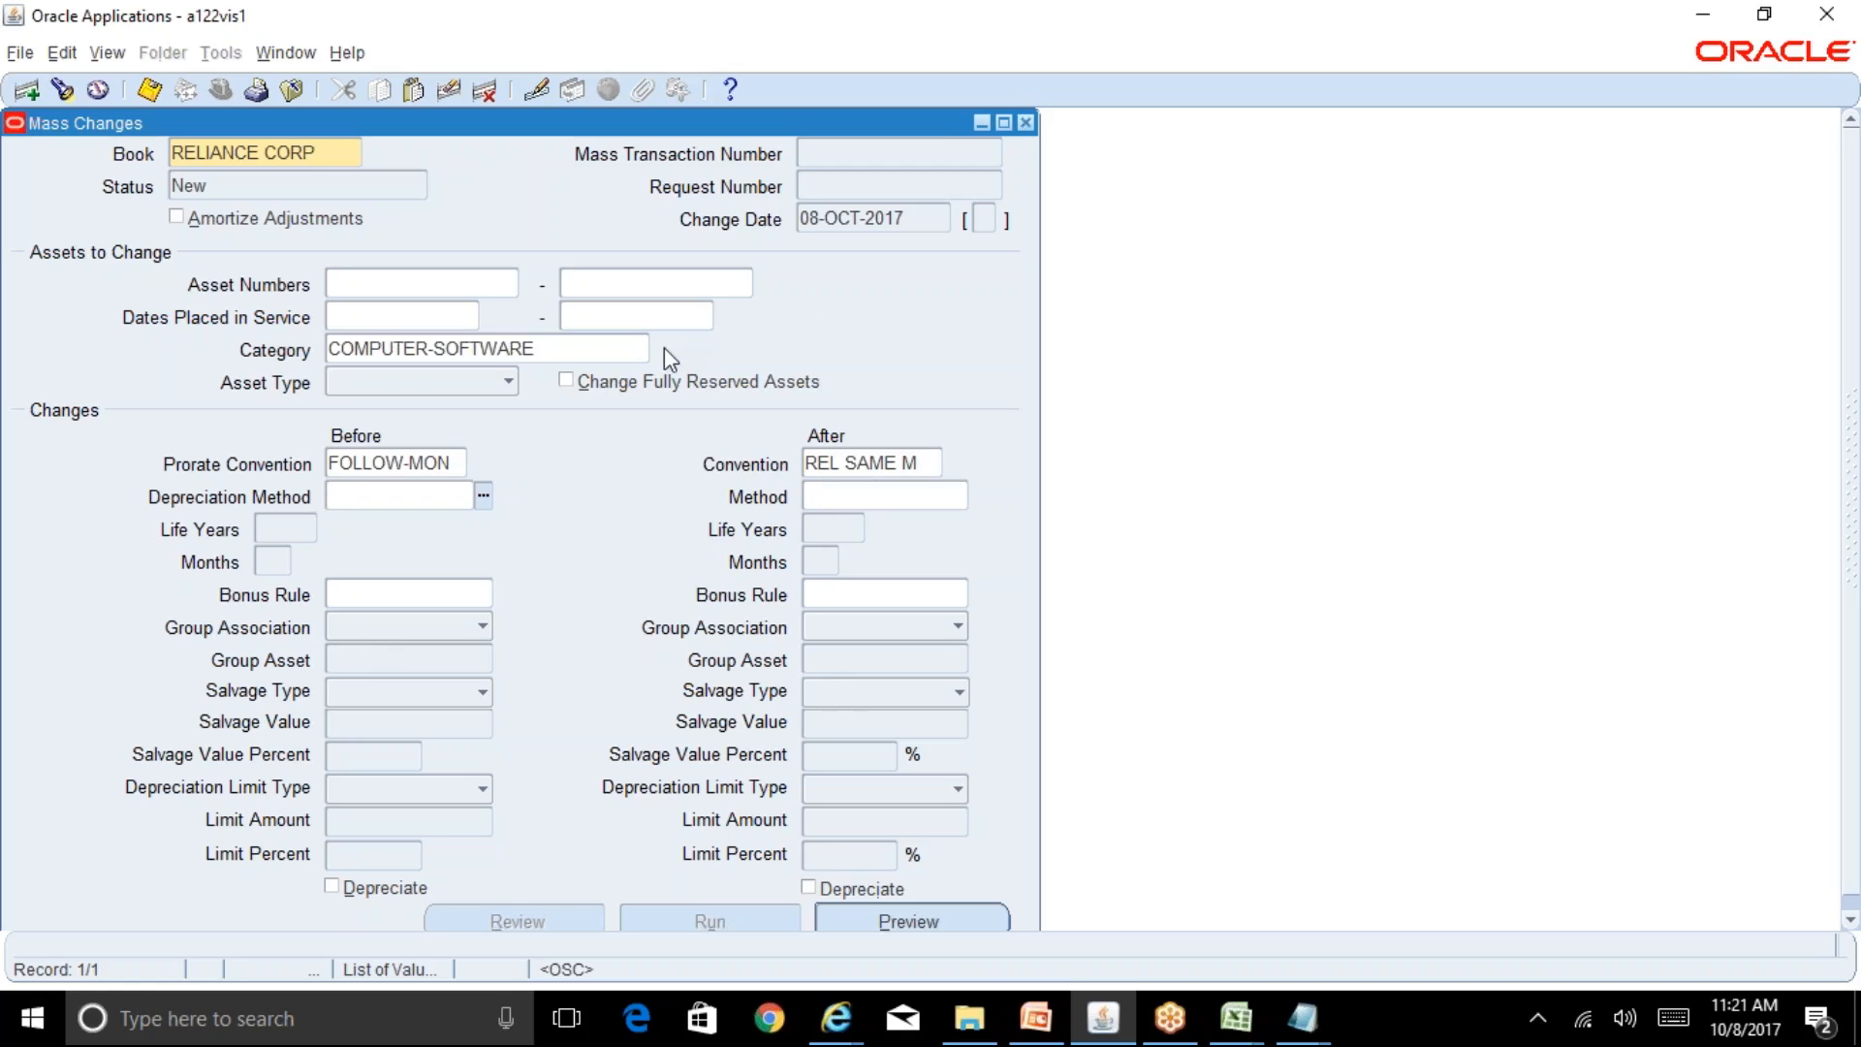
Step: Discard the RELIANCE CORP mass change and close the Mass Changes form
{"action": "key", "text": "F6"}
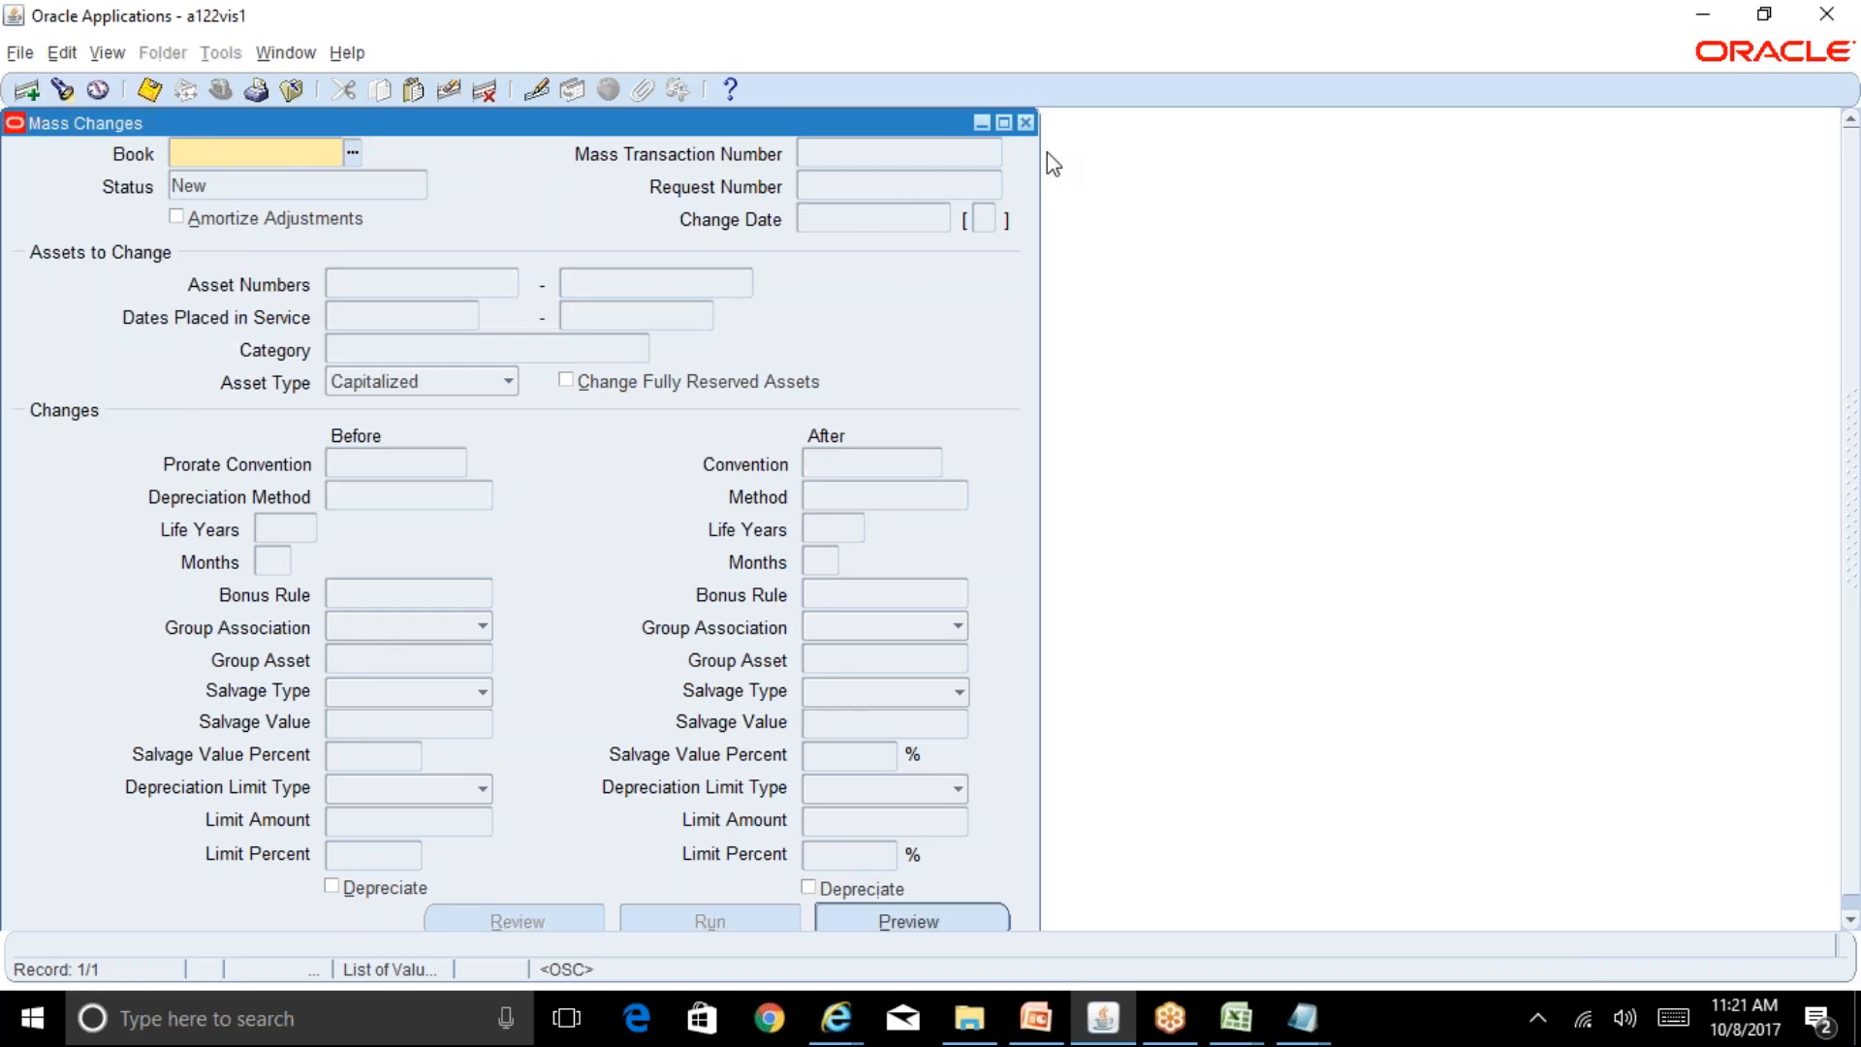
{"action": "left_click", "coordinate": [1025, 123]}
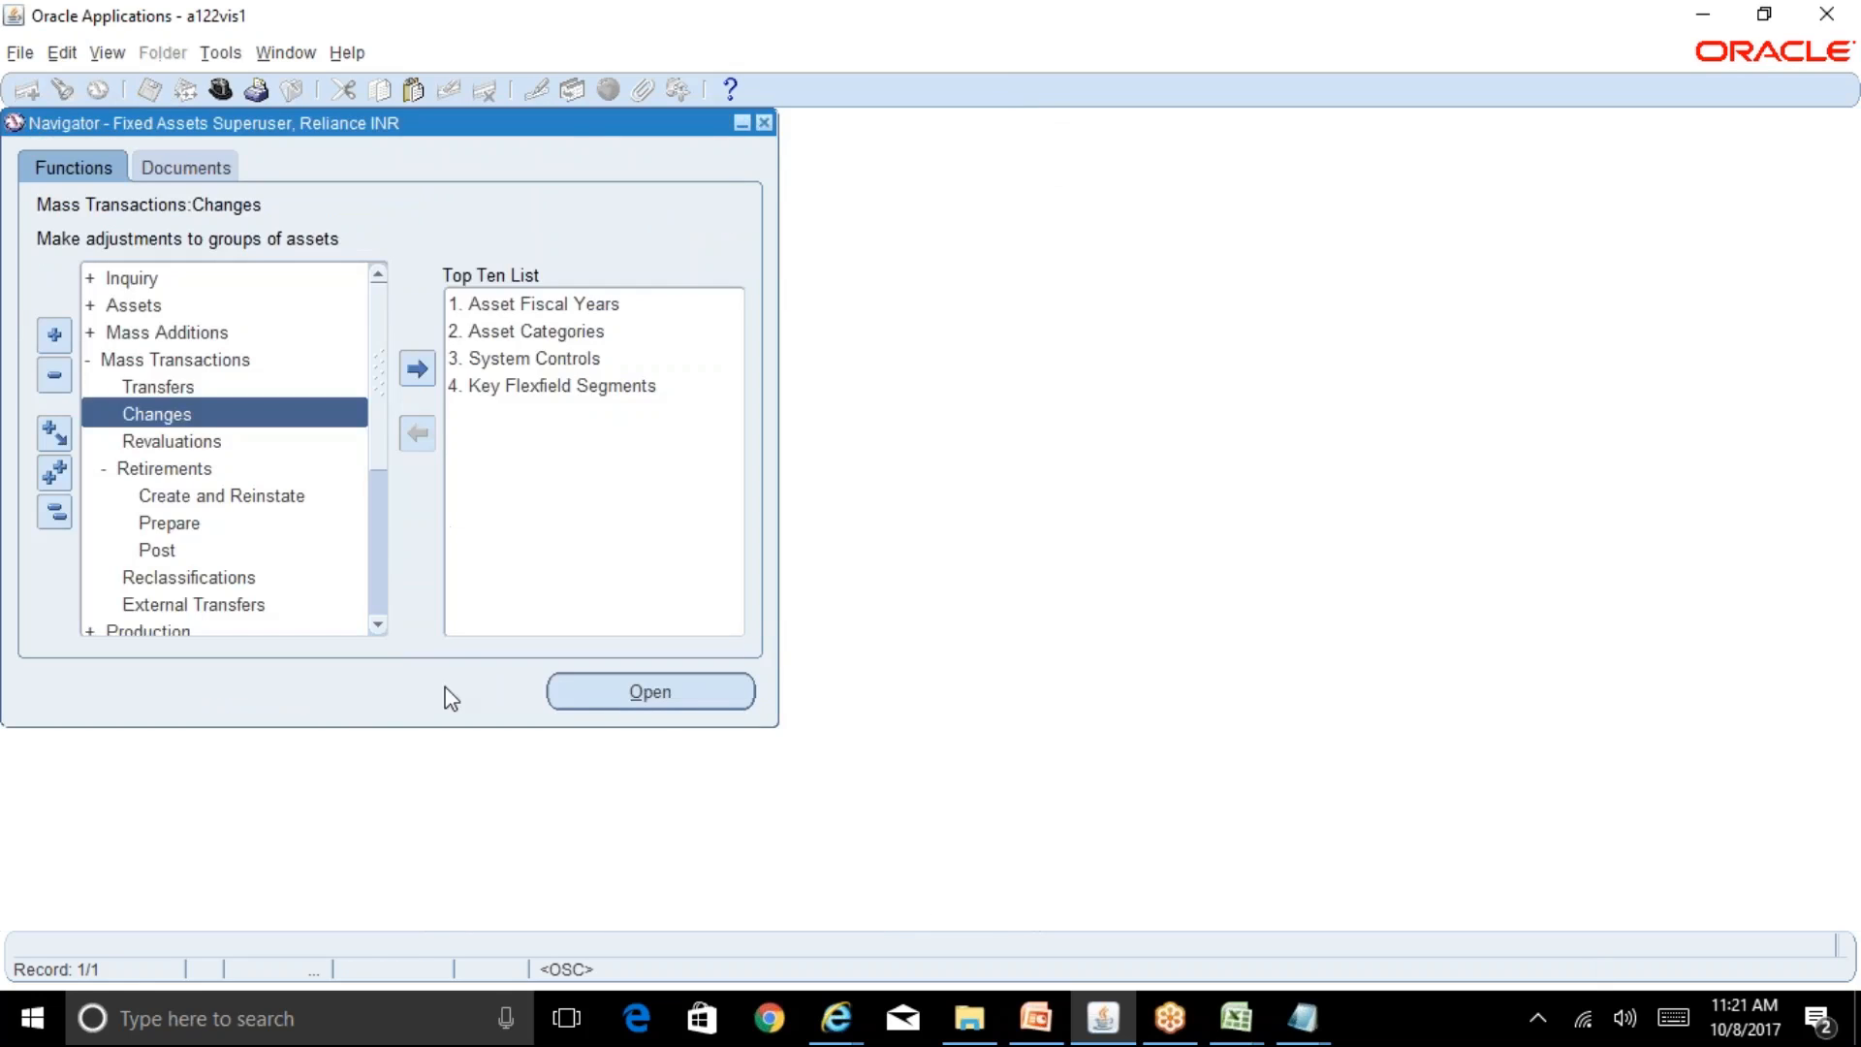
Step: Switch to the R12 Table of Contents workbook in Excel and select the Managing Asset Books topic under Oracle Fixed Assets
{"action": "left_click", "coordinate": [1236, 1018]}
{"action": "left_click", "coordinate": [1037, 969]}
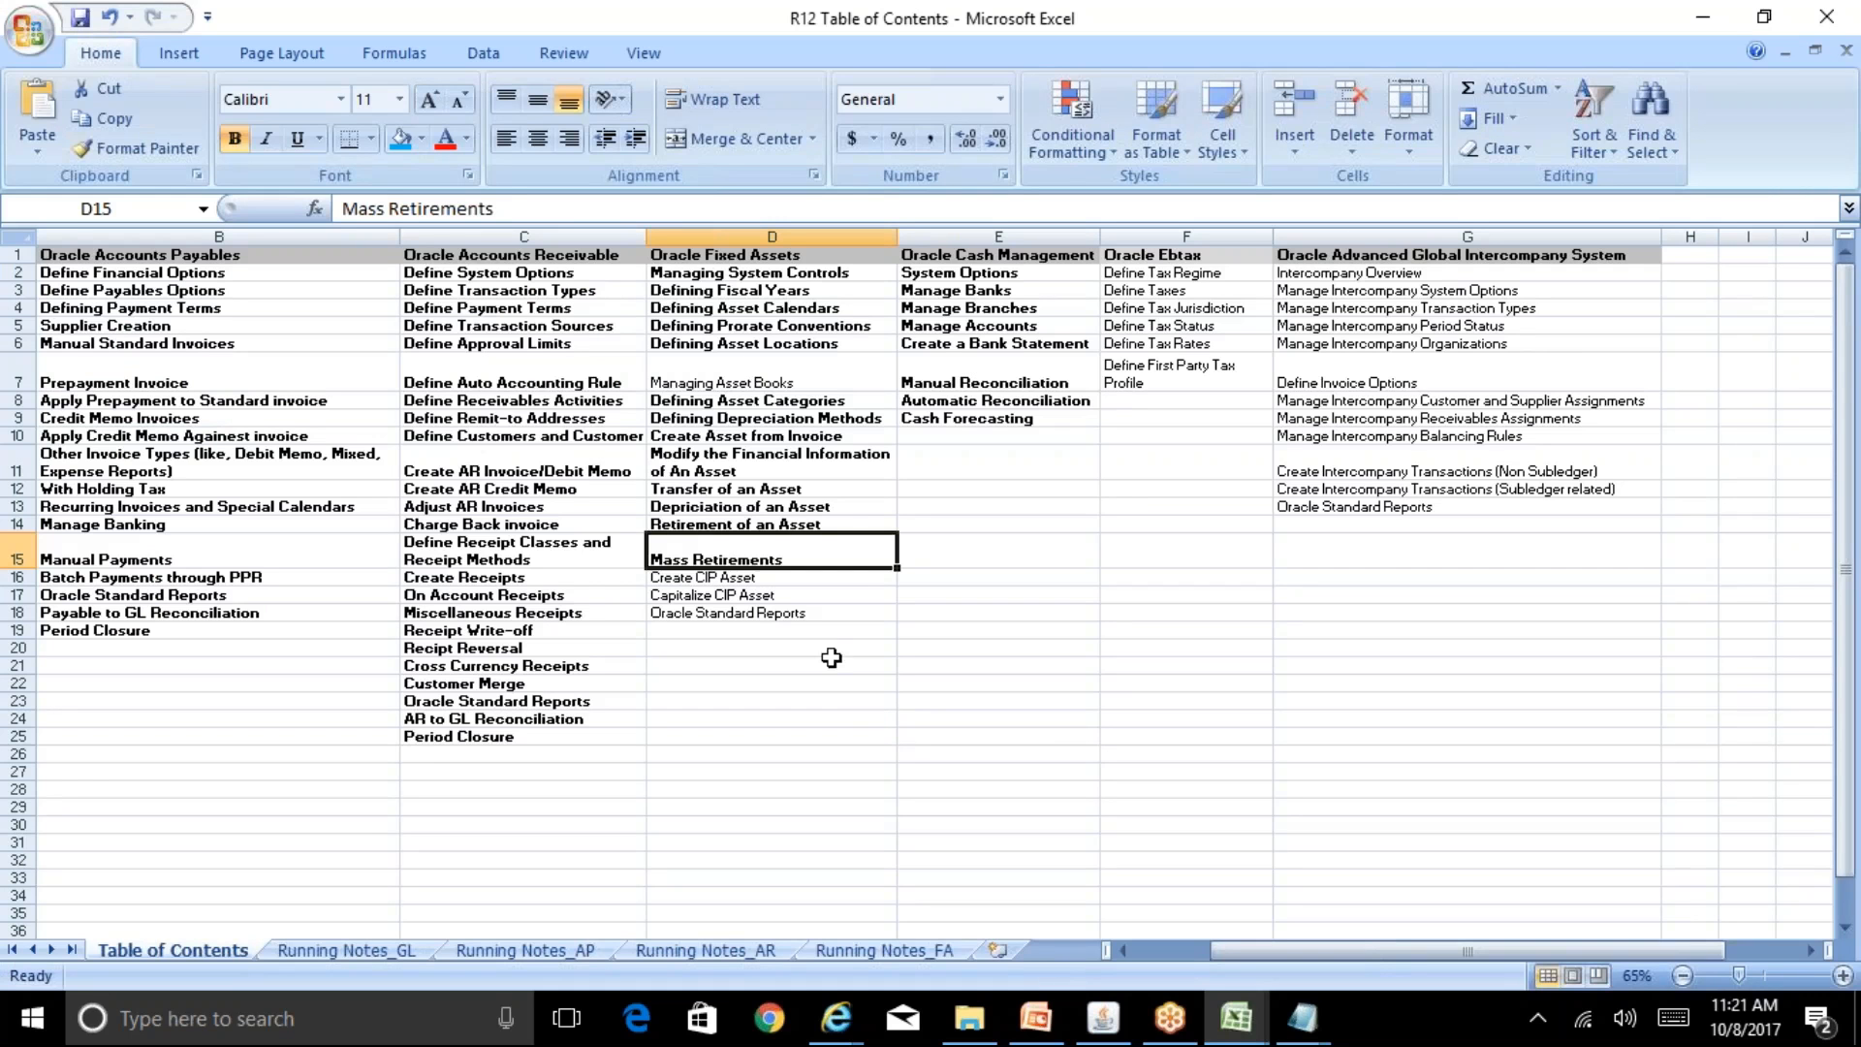
{"action": "left_click", "coordinate": [736, 369]}
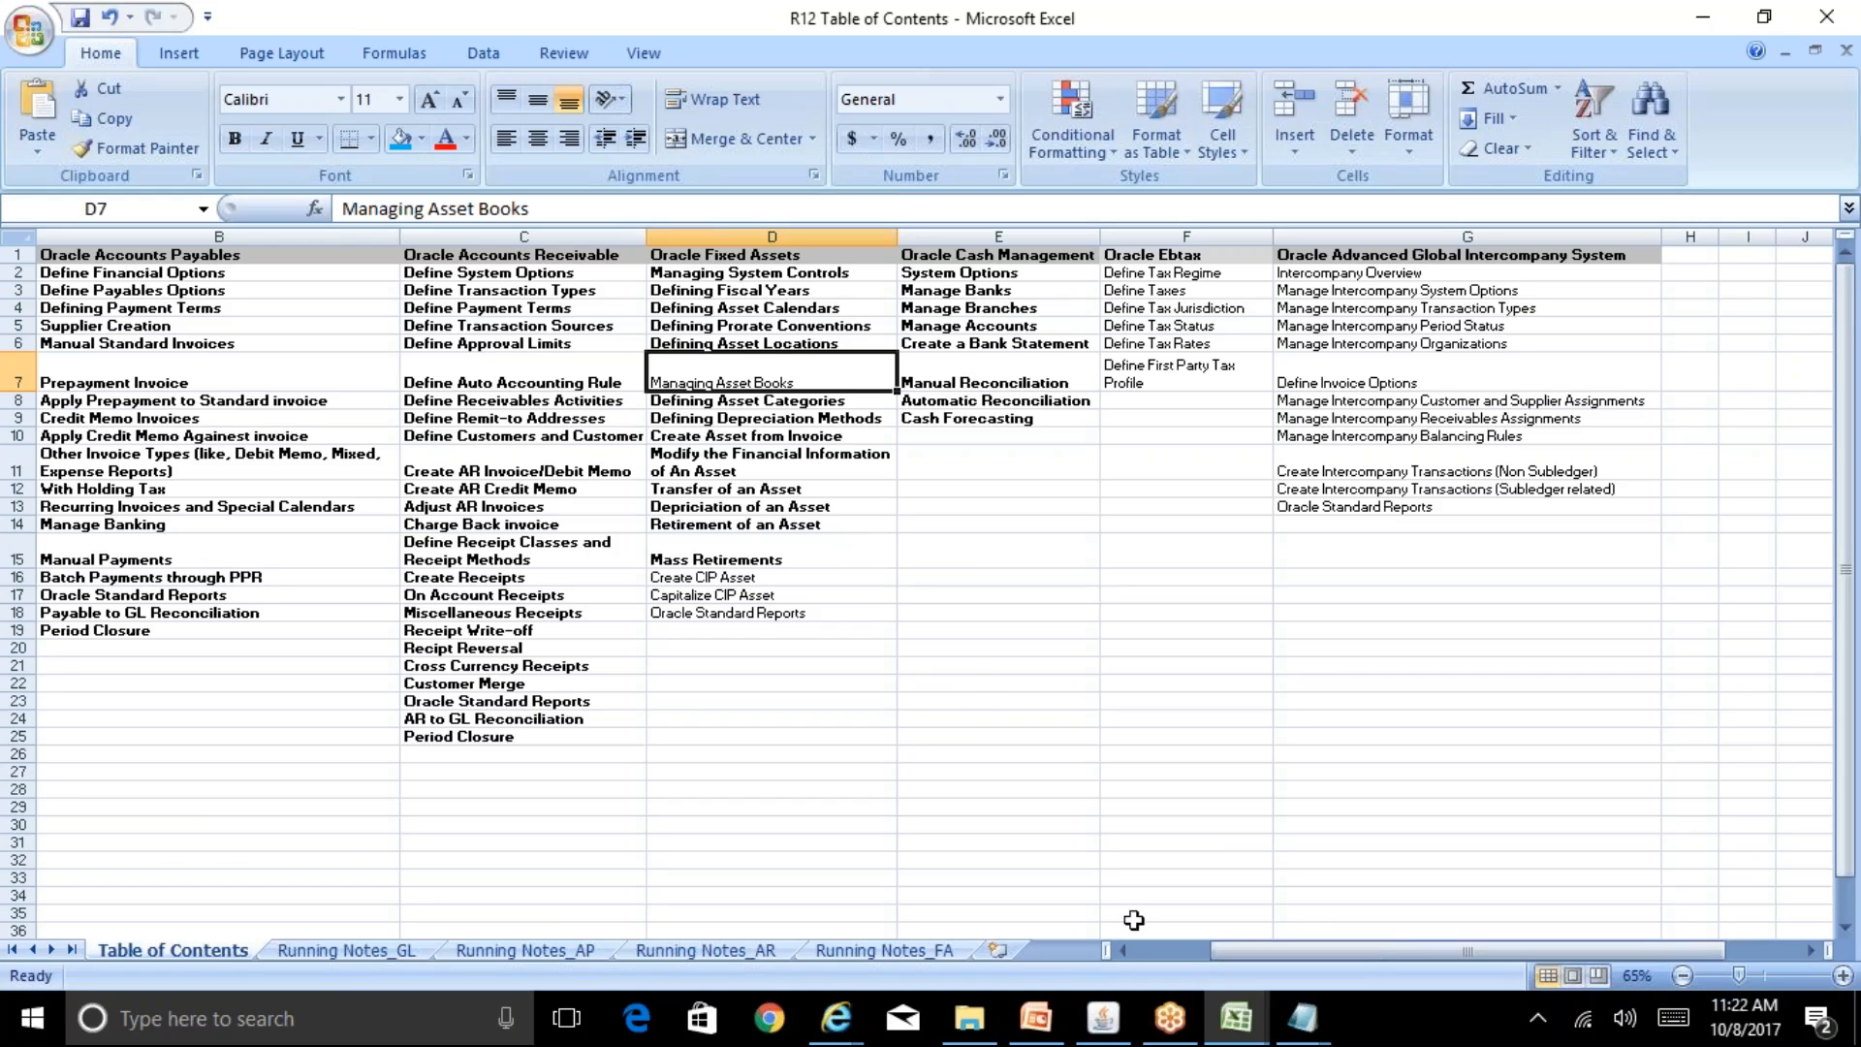
Step: Return to Oracle Applications and open the Book Controls form from the Asset System setup functions
{"action": "left_click", "coordinate": [1125, 1010]}
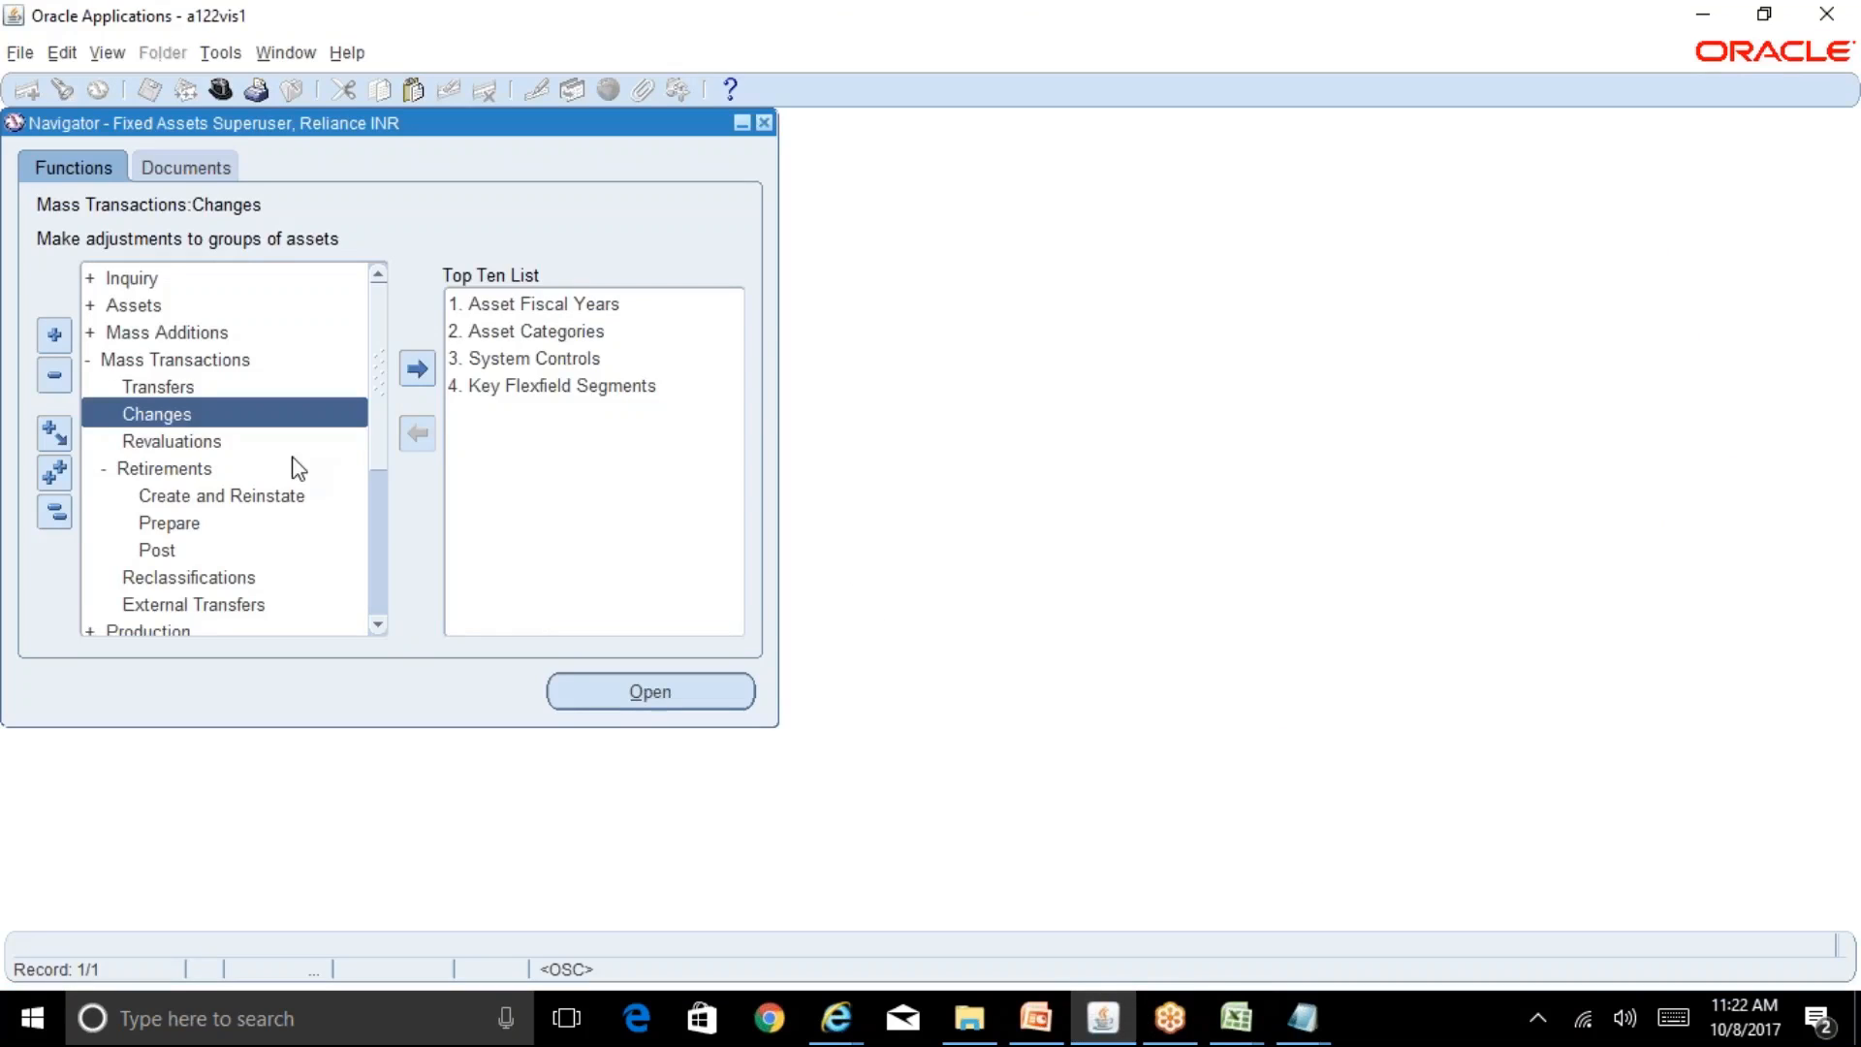
{"action": "left_click", "coordinate": [55, 514]}
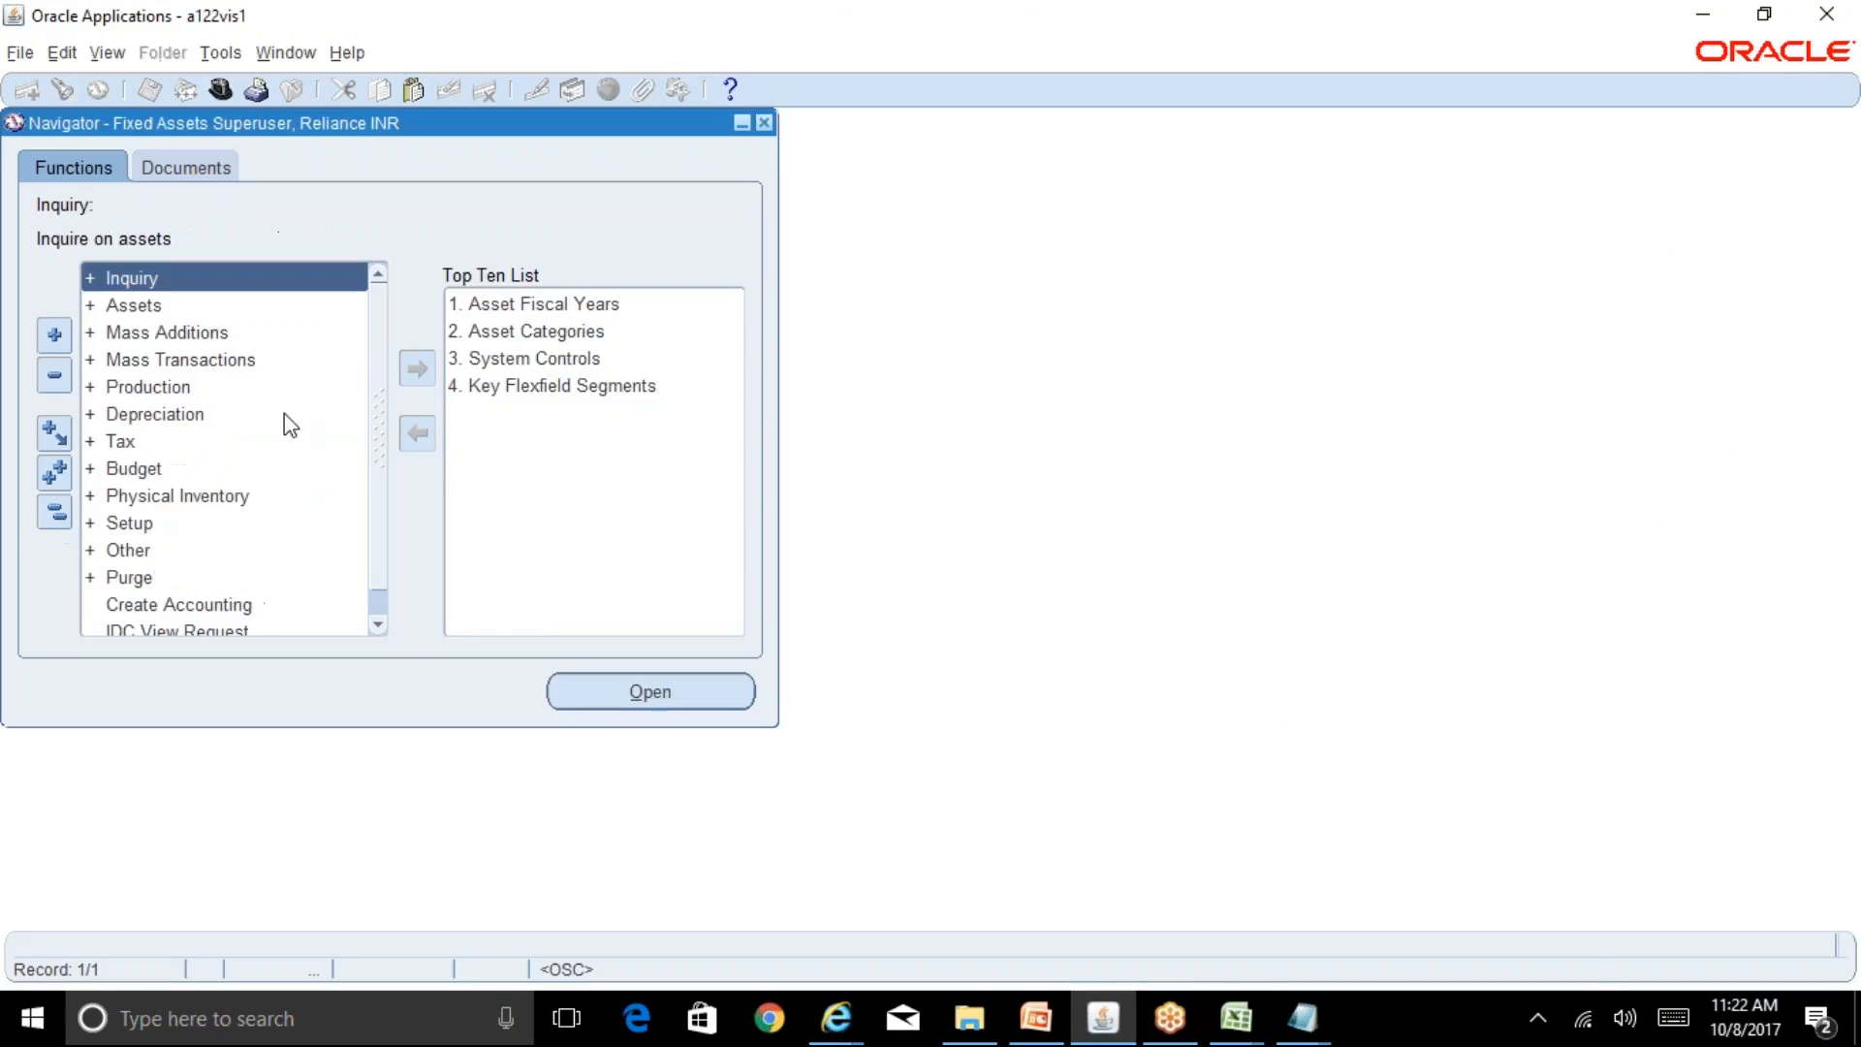
{"action": "double_click", "coordinate": [155, 524]}
{"action": "double_click", "coordinate": [176, 547]}
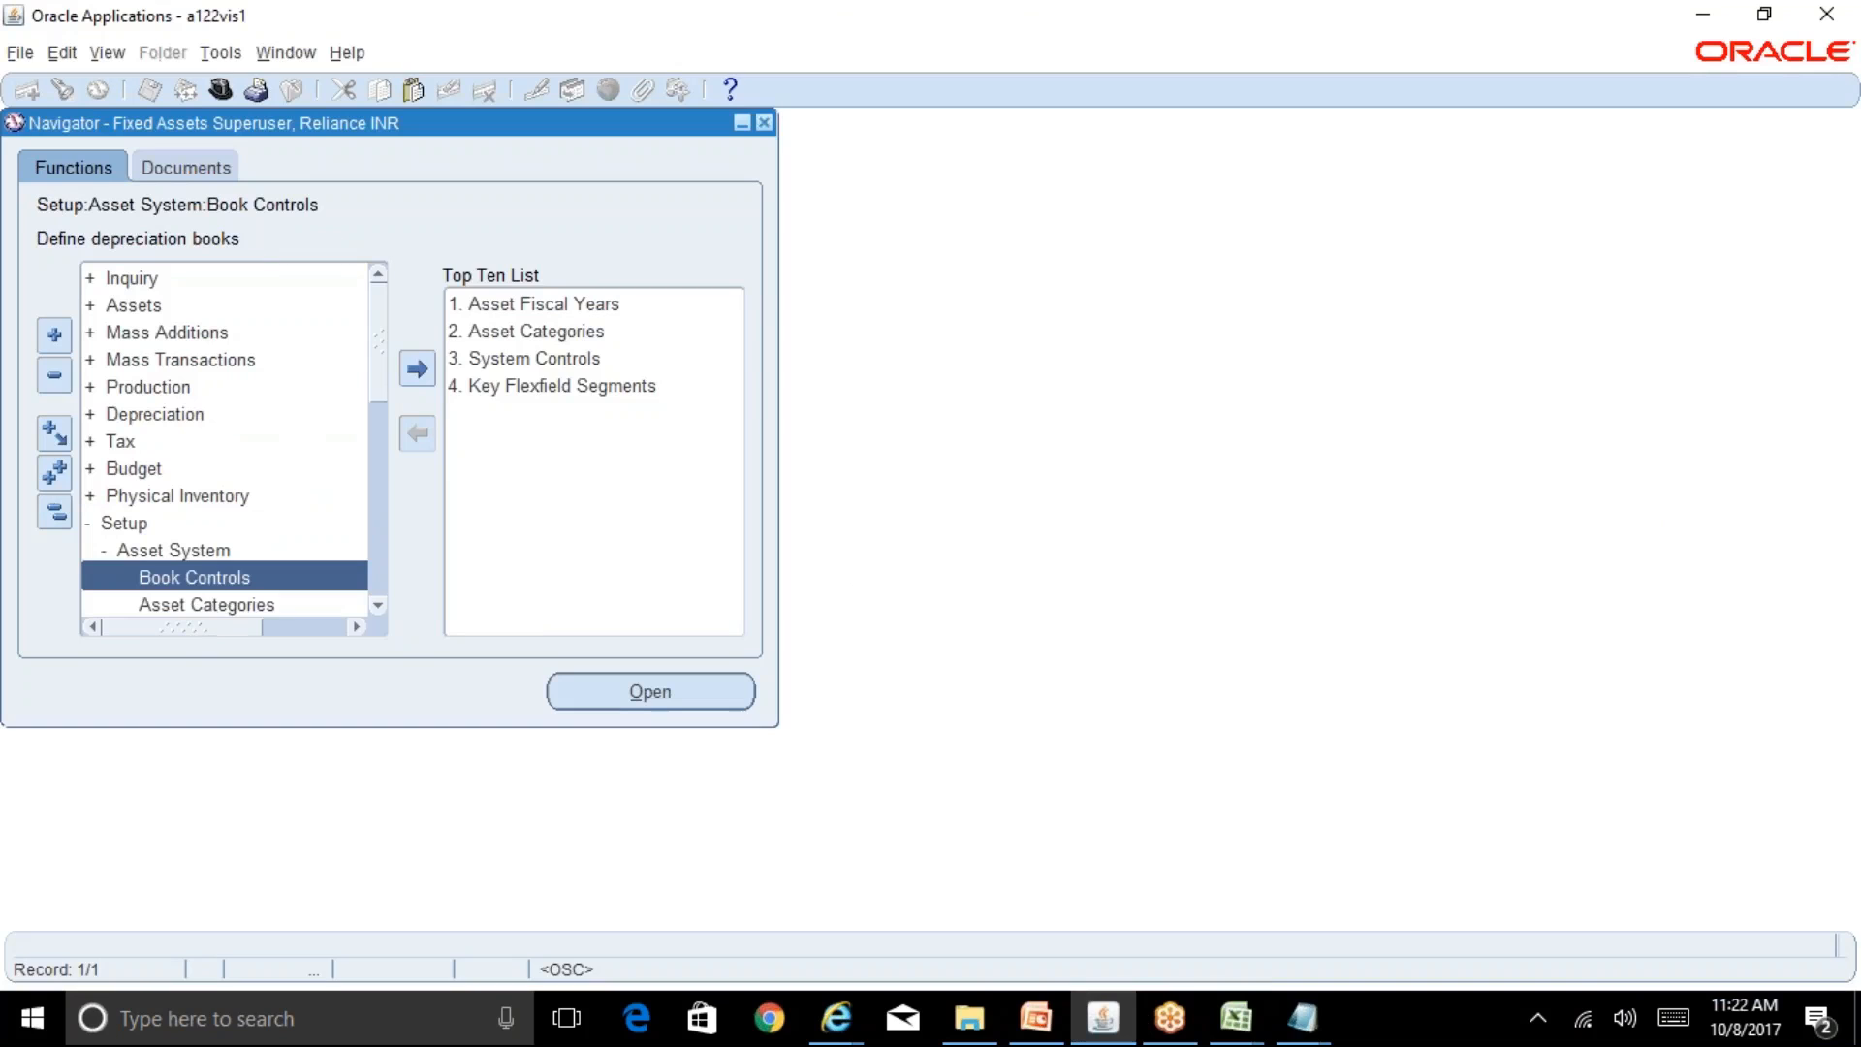
{"action": "double_click", "coordinate": [237, 581]}
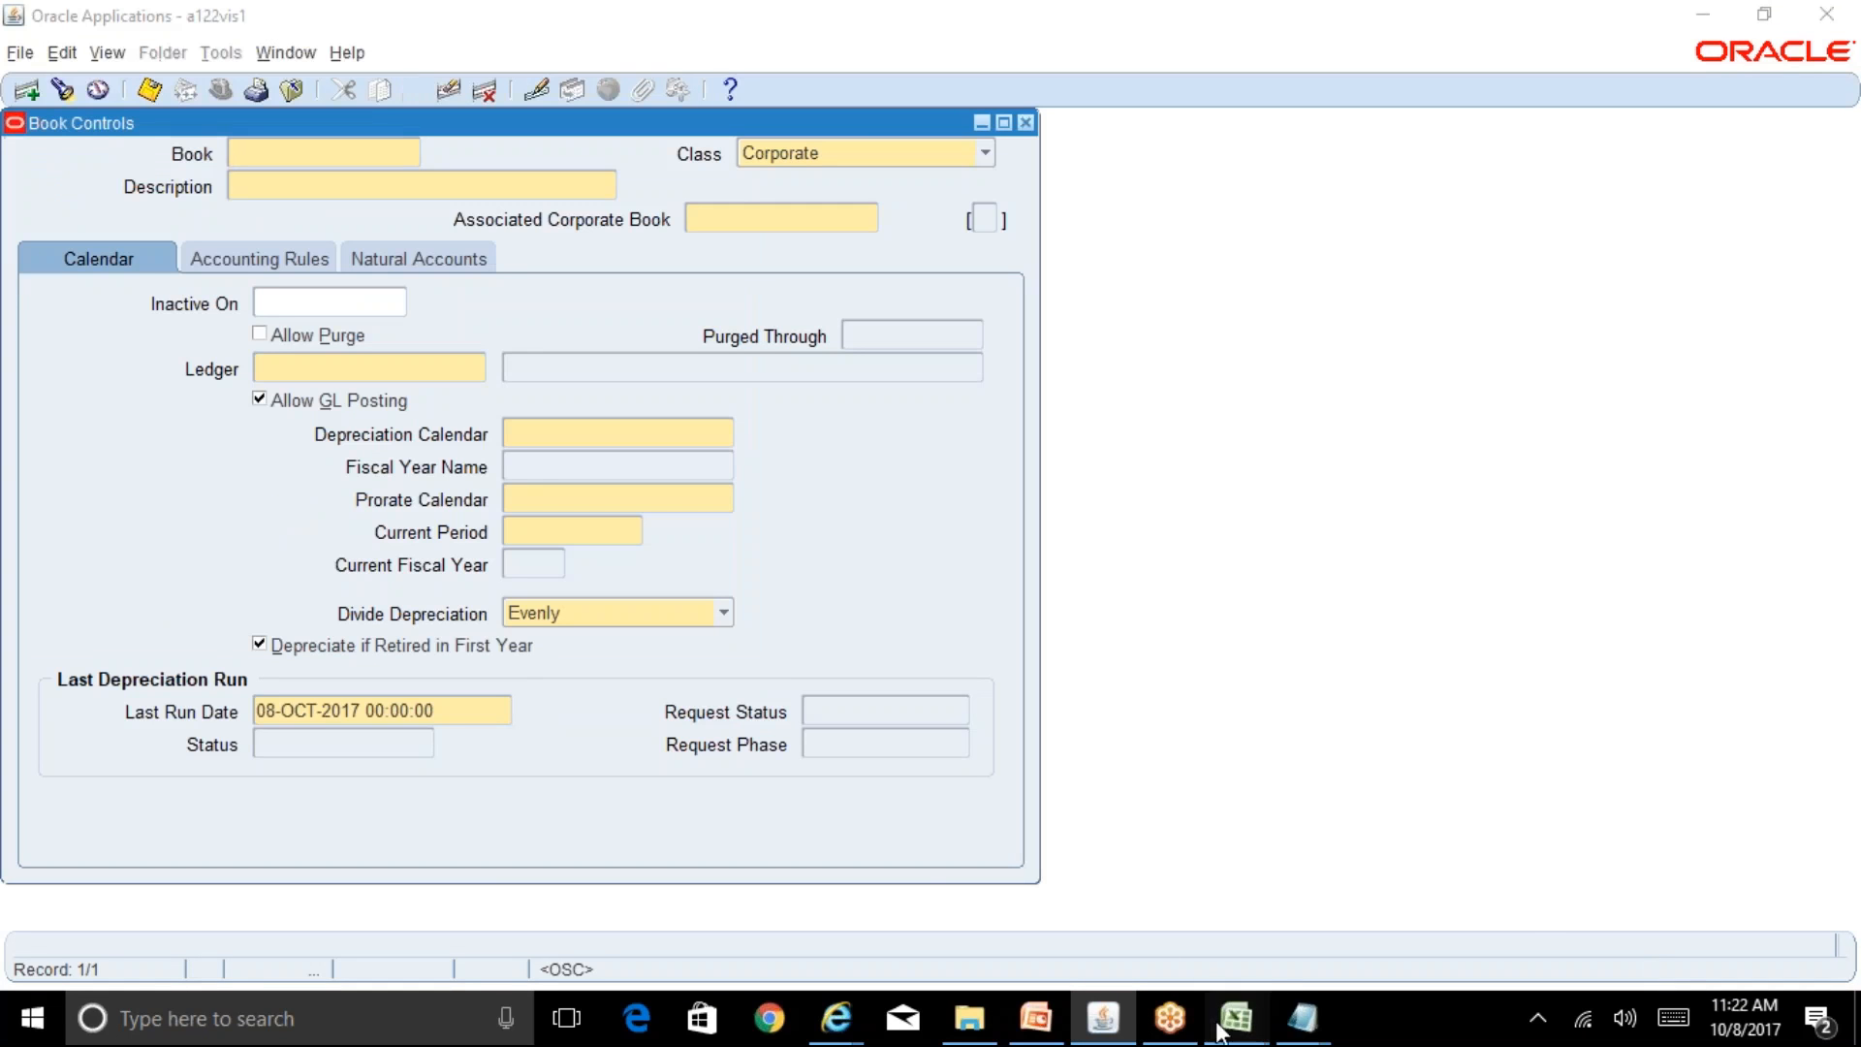
Step: Switch to the BR100_Financials_FA workbook in Excel and bring up its FA-10 book controls setup sheet
{"action": "mouse_move", "coordinate": [1236, 1018]}
{"action": "left_click", "coordinate": [1126, 956]}
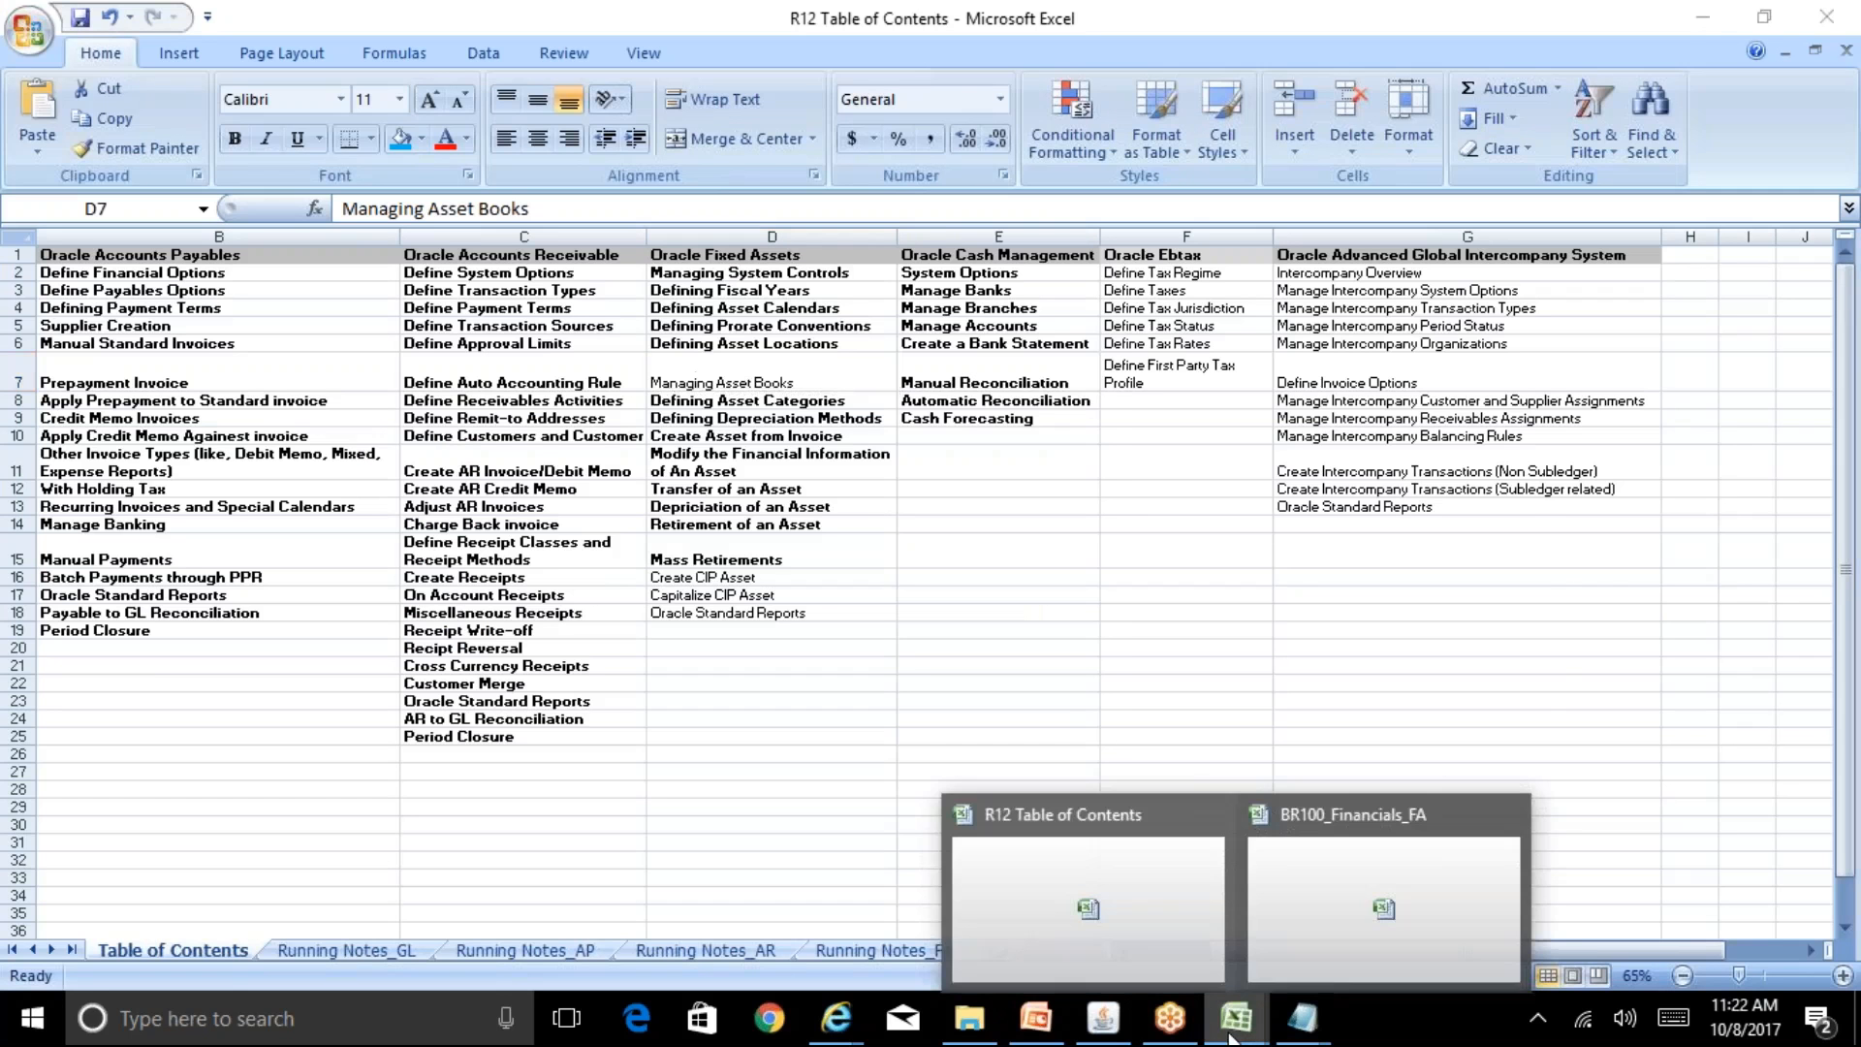
{"action": "left_click", "coordinate": [1386, 908]}
{"action": "left_click", "coordinate": [658, 842]}
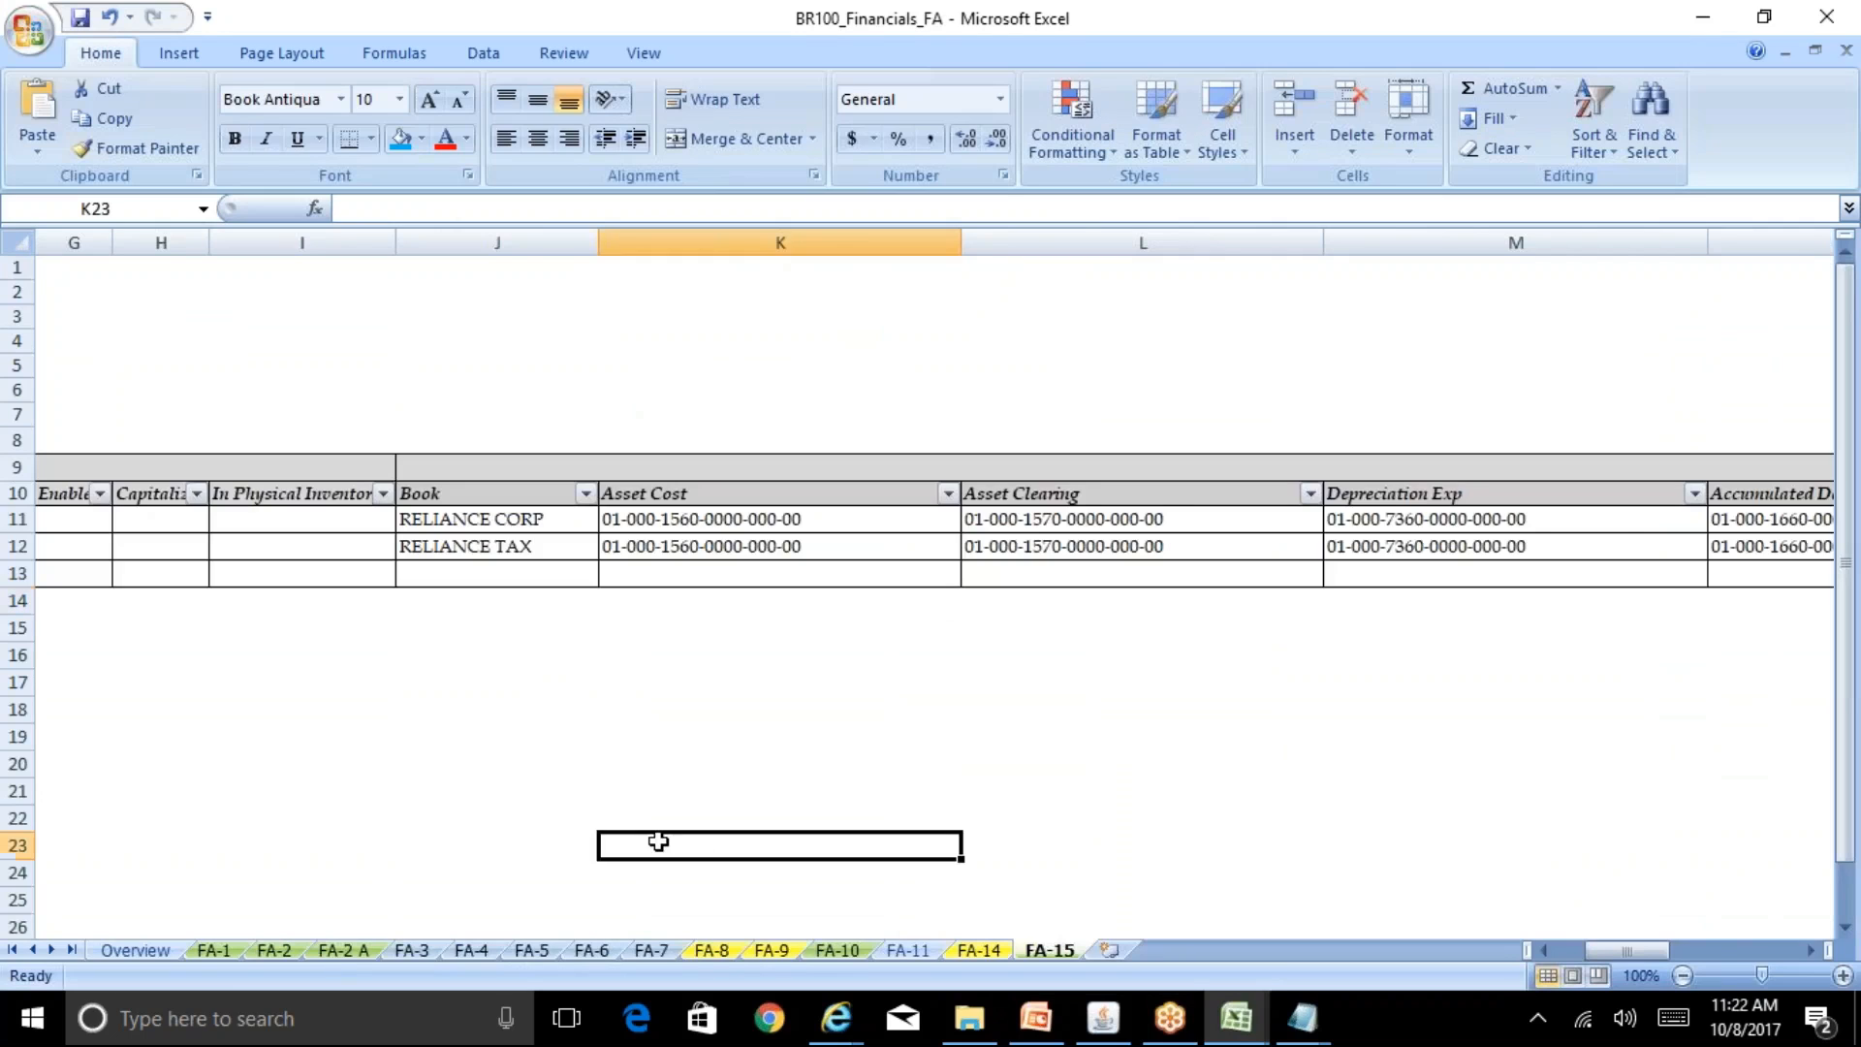
{"action": "key", "text": "ctrl+Home"}
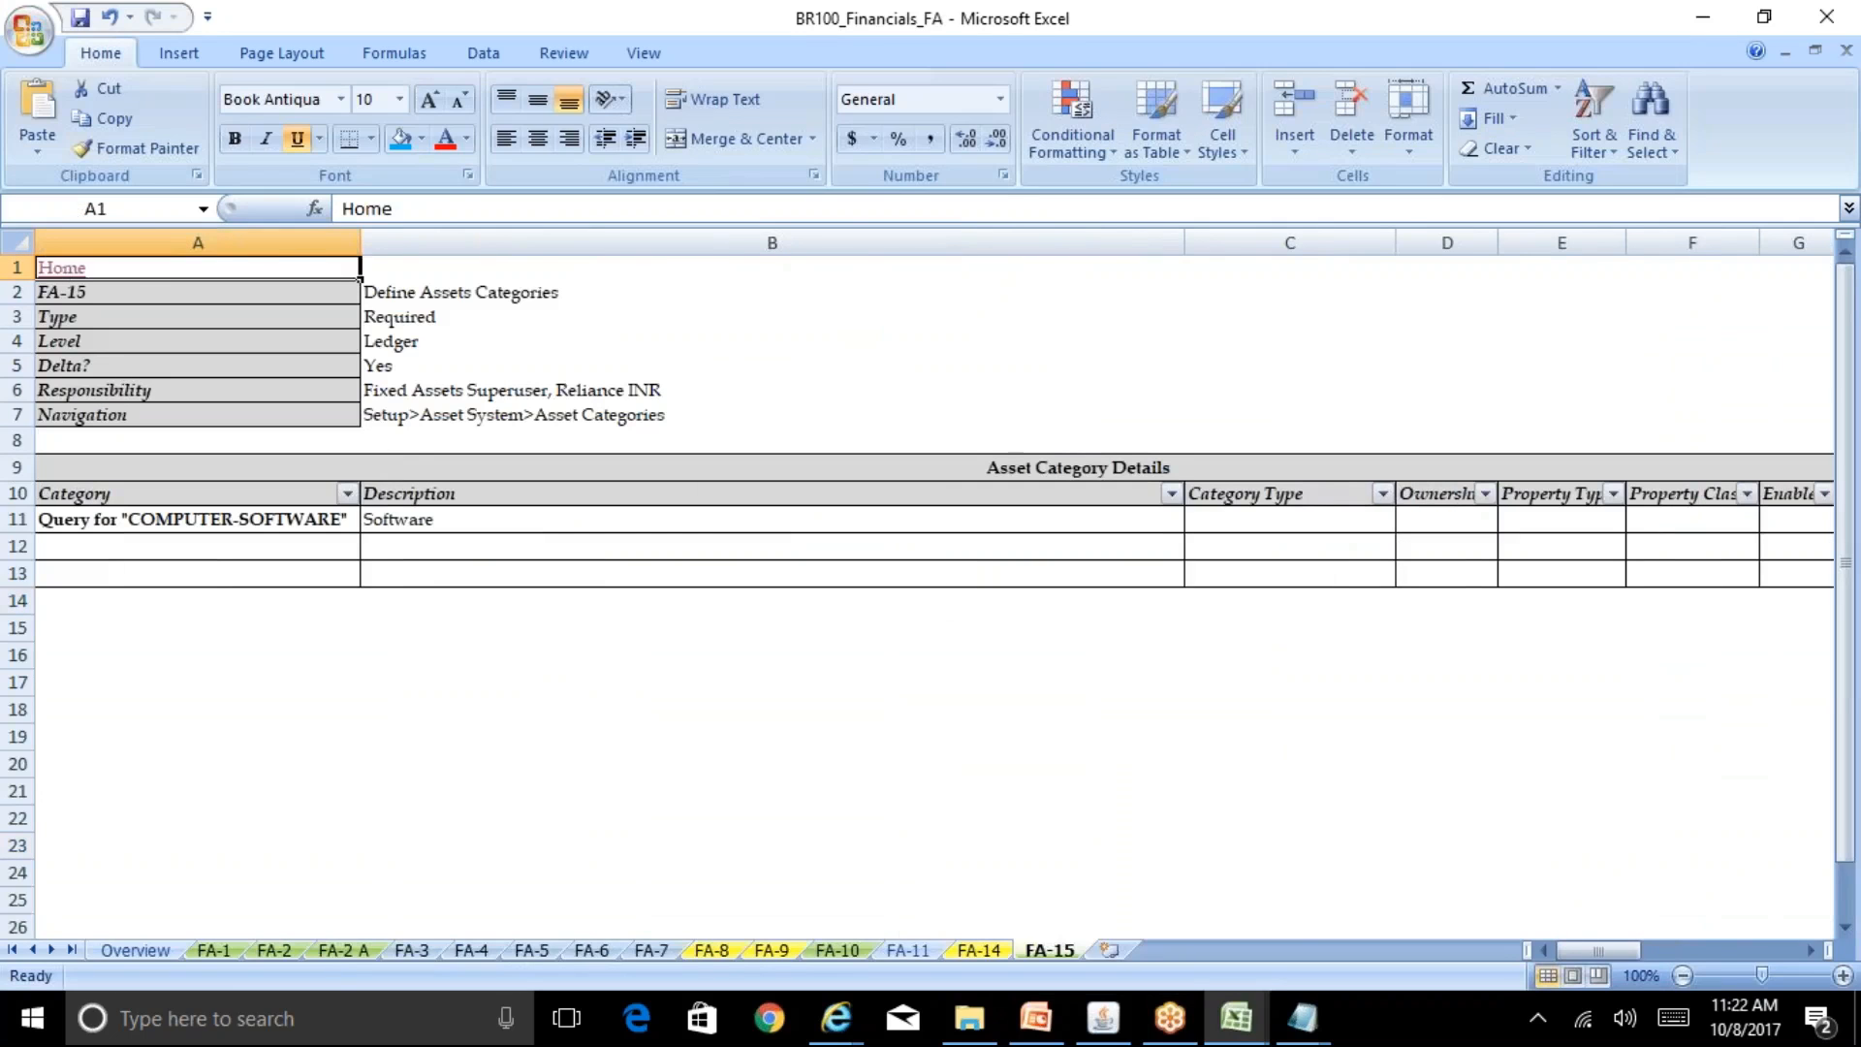
{"action": "left_click", "coordinate": [62, 272]}
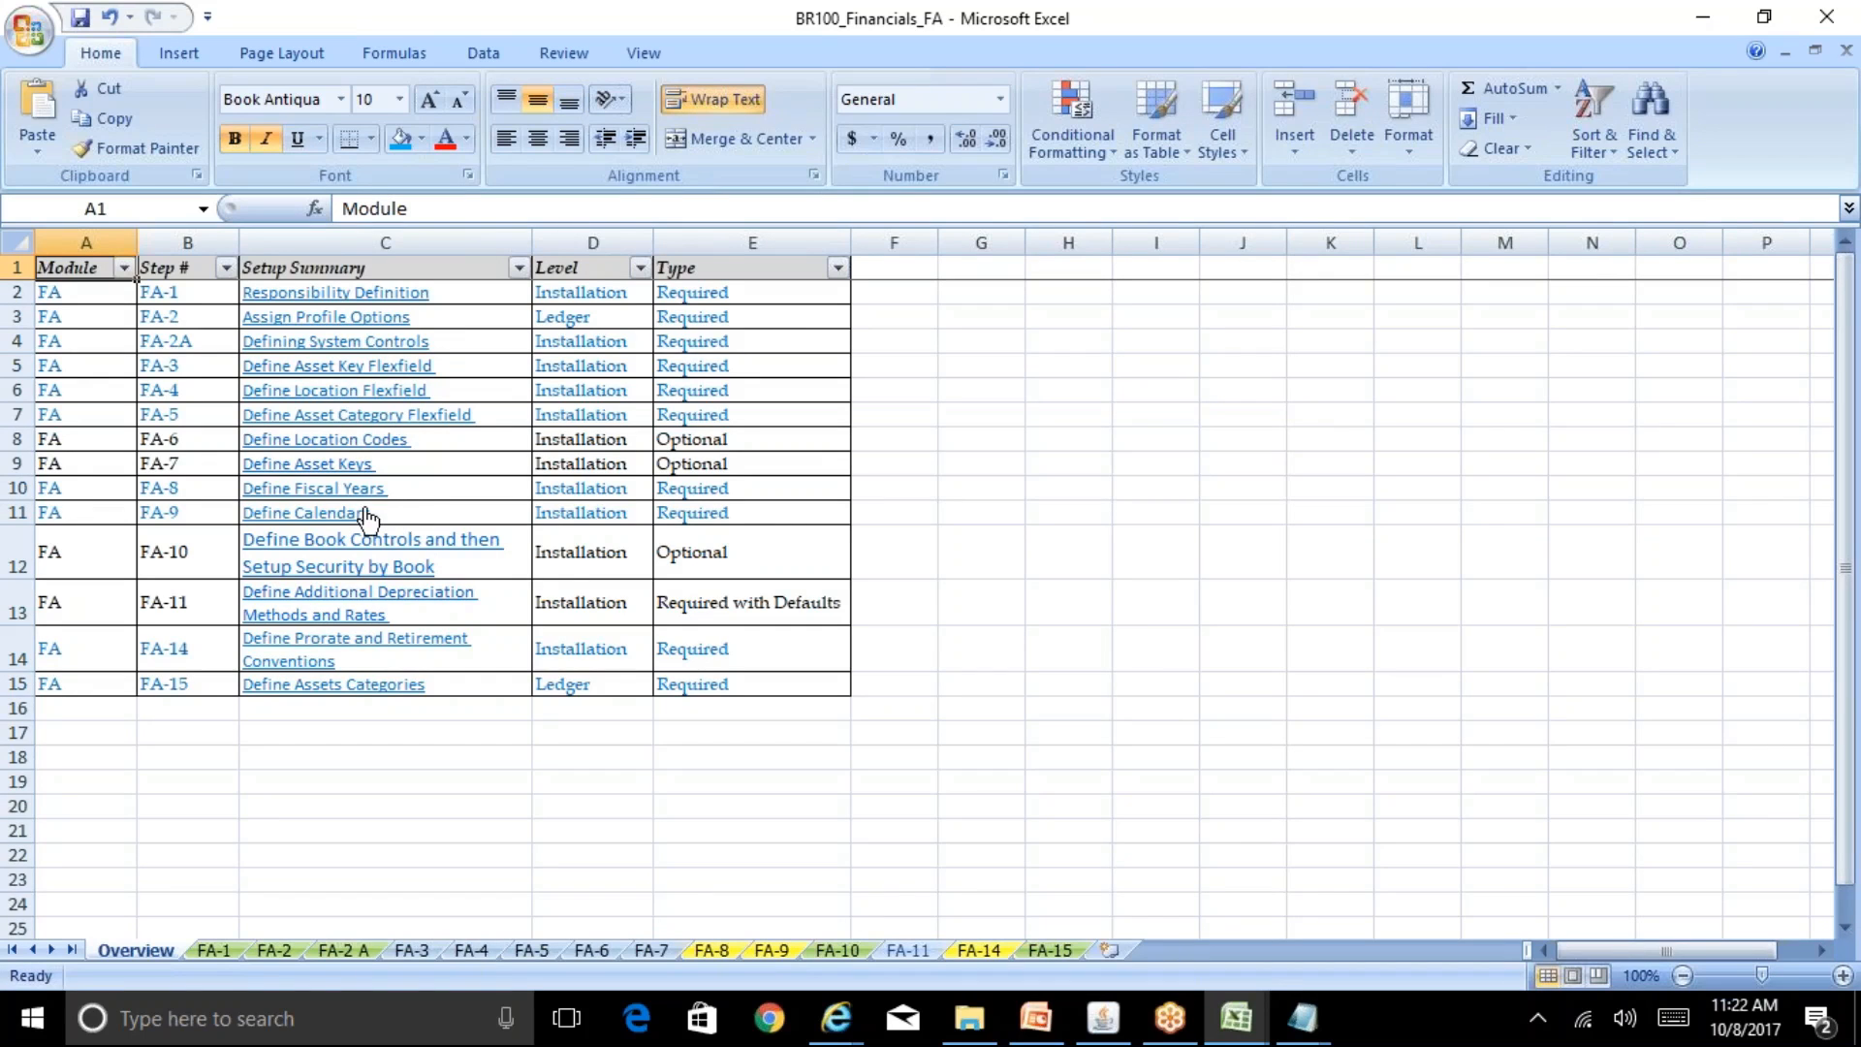
{"action": "left_click", "coordinate": [377, 562]}
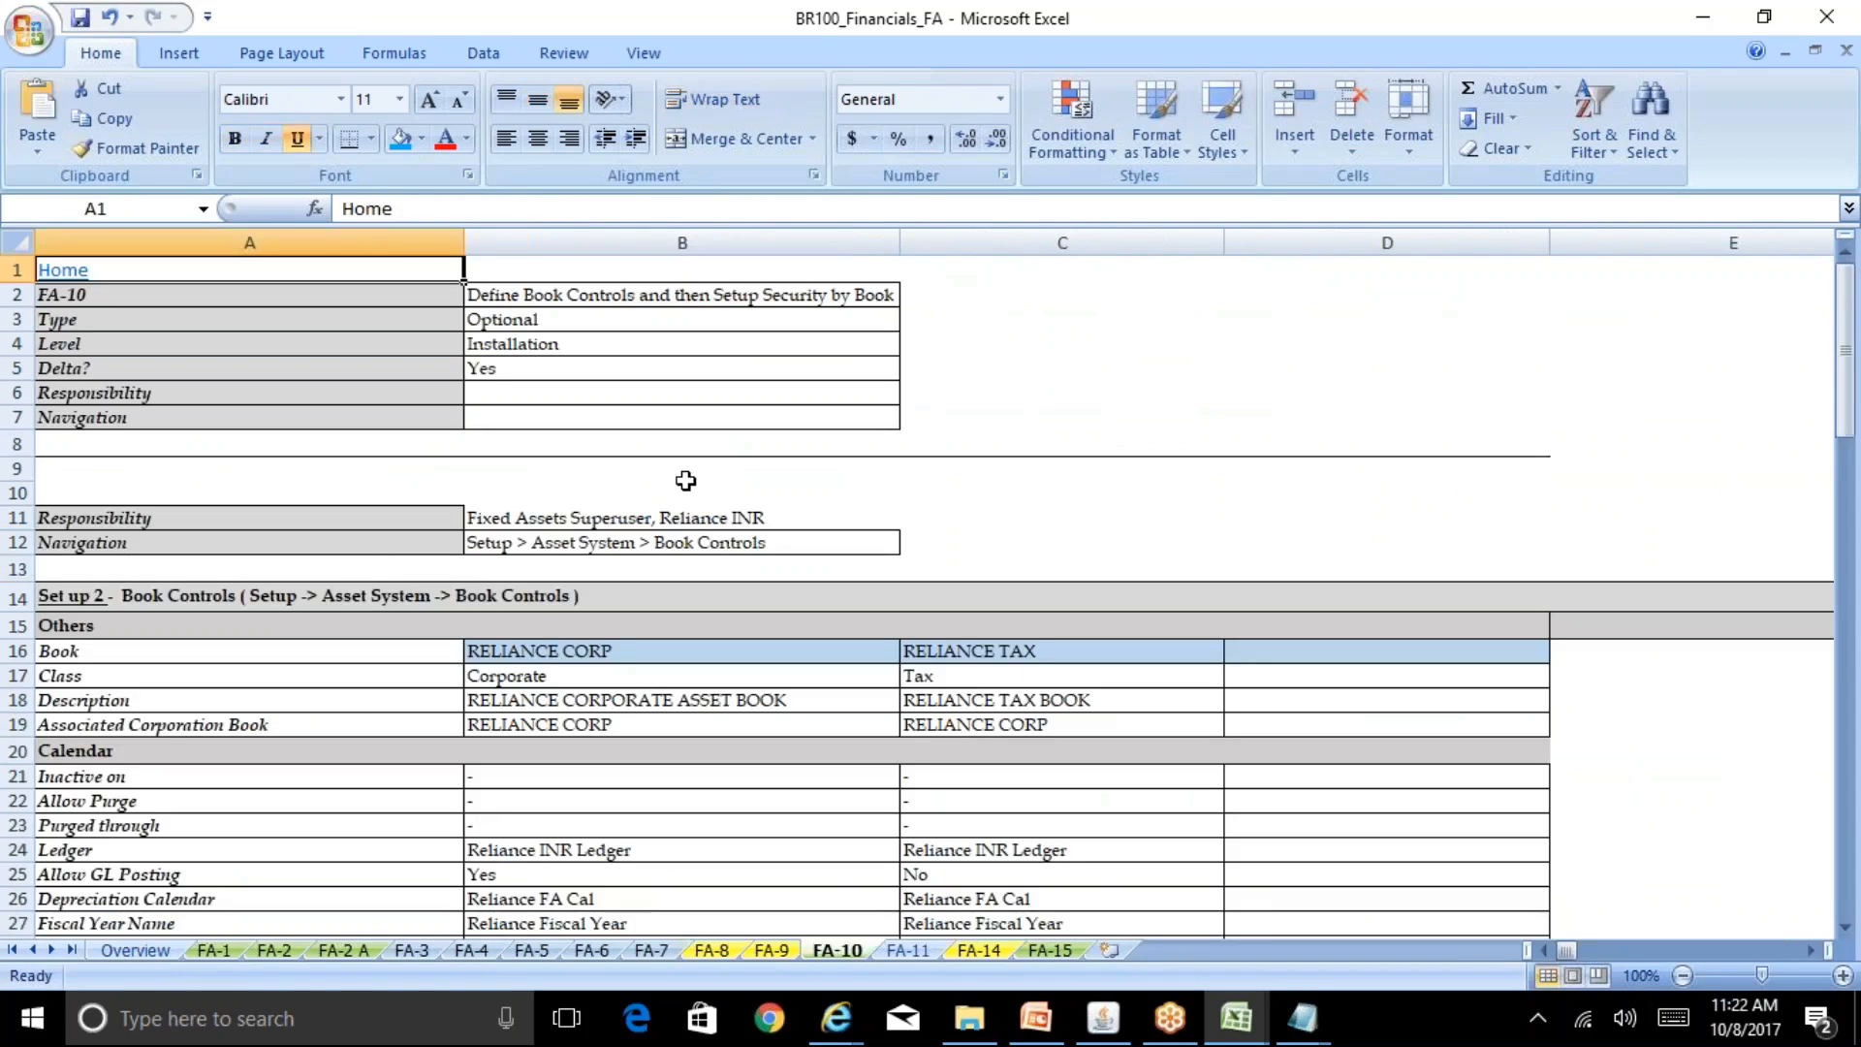
Step: Copy the book name RELIANCE TAX from the setup sheet into the Book field of the Book Controls form in Oracle Applications
{"action": "left_click", "coordinate": [1001, 652]}
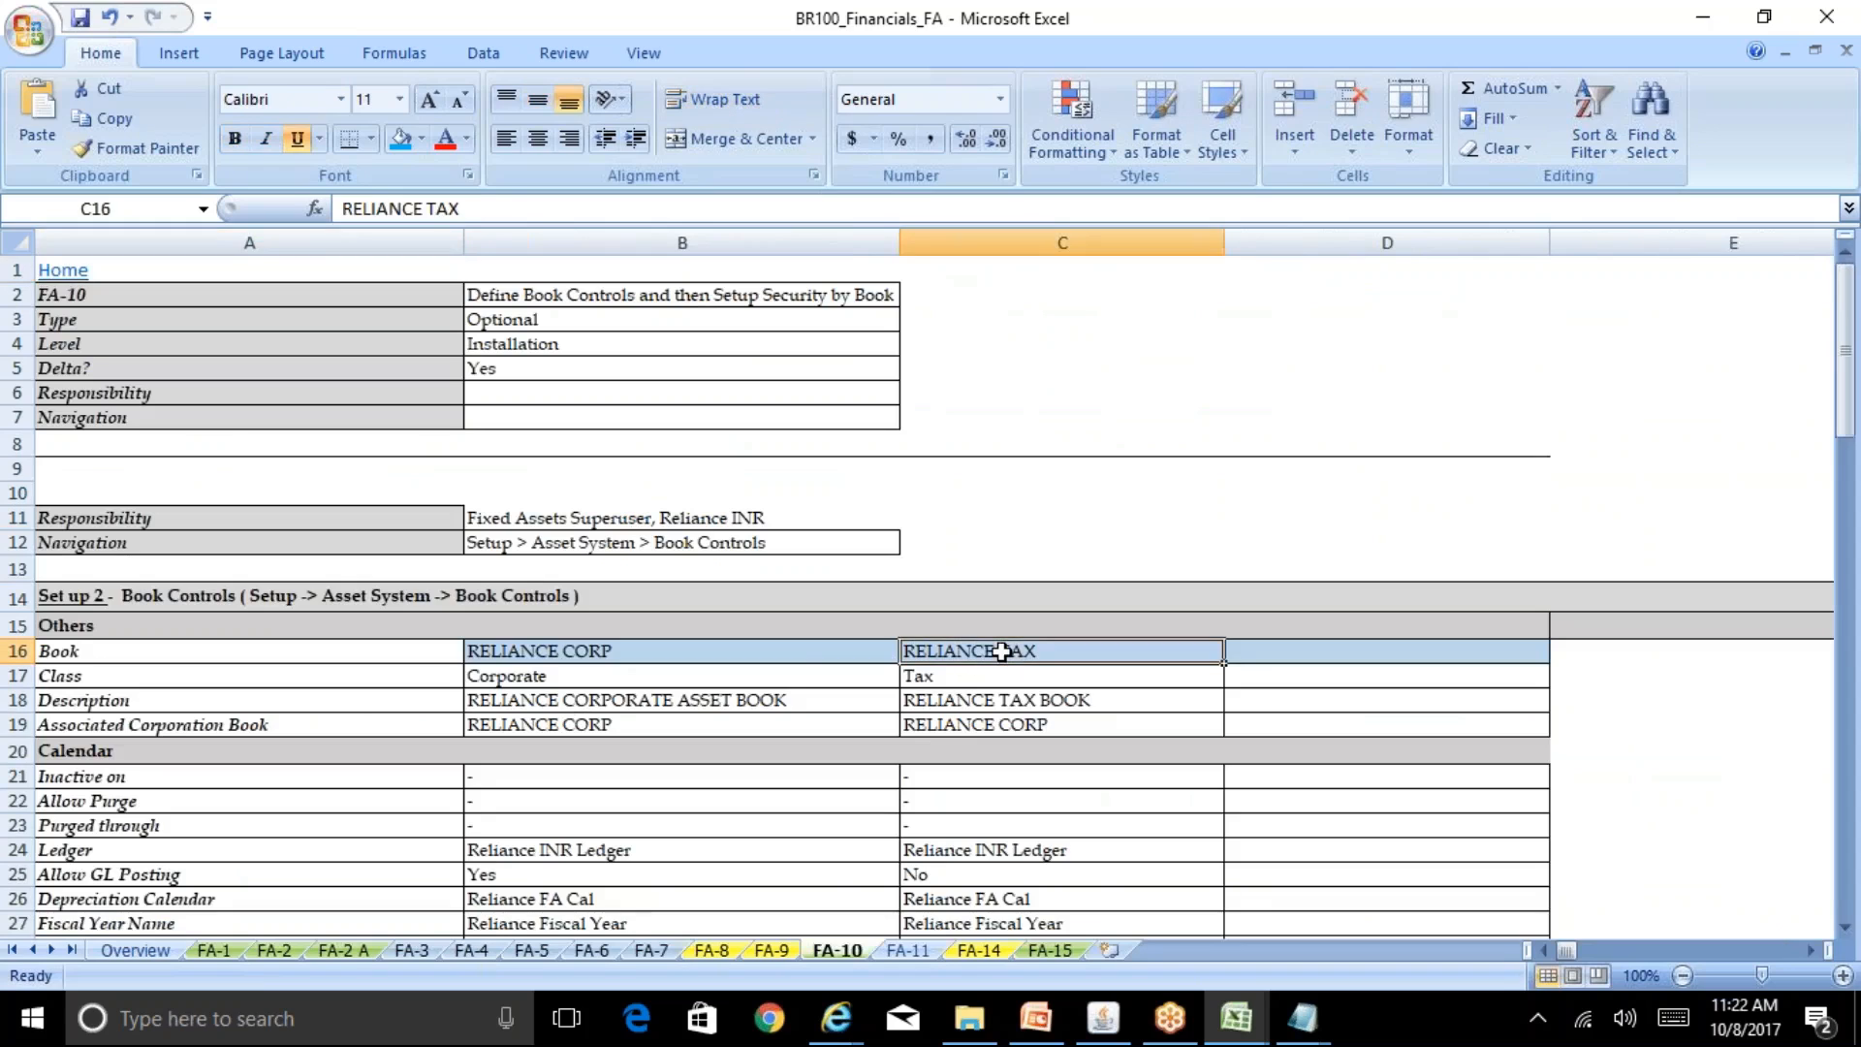
{"action": "left_click_drag", "start_coordinate": [470, 208], "coordinate": [233, 202]}
{"action": "key", "text": "ctrl+c"}
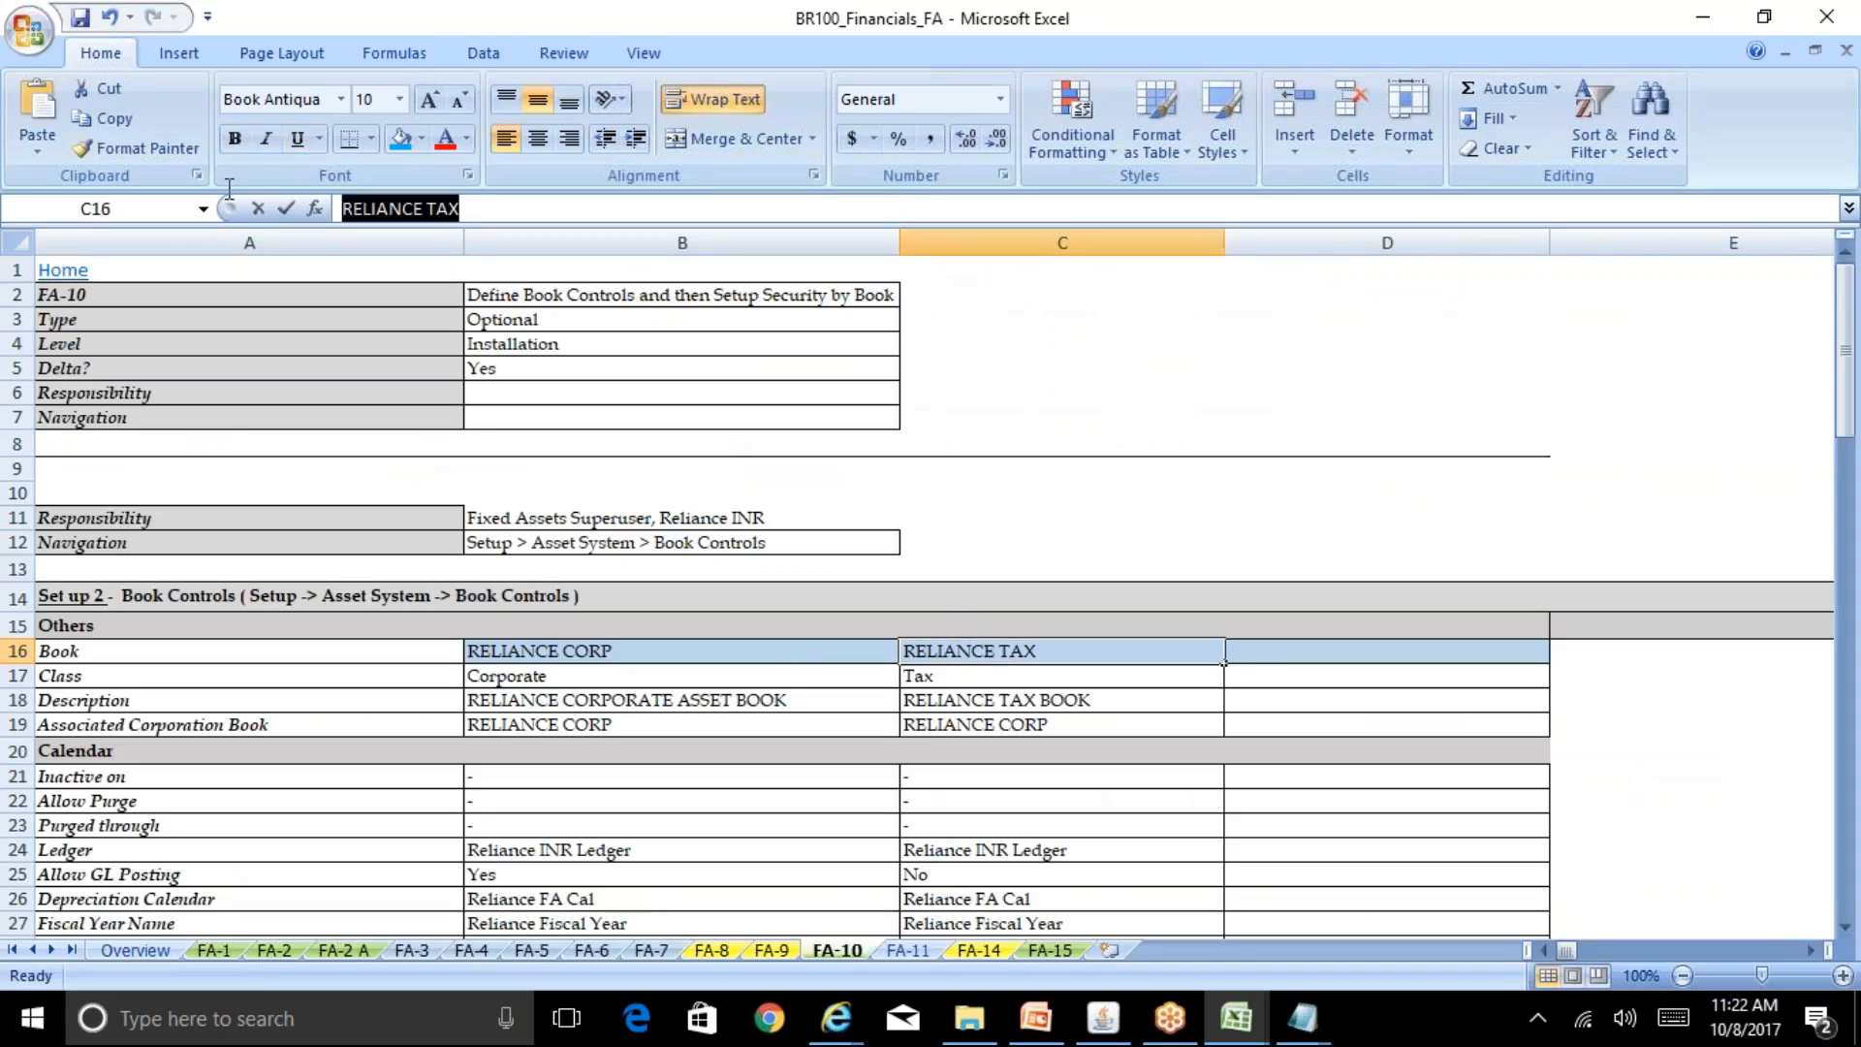
{"action": "left_click", "coordinate": [1103, 1018]}
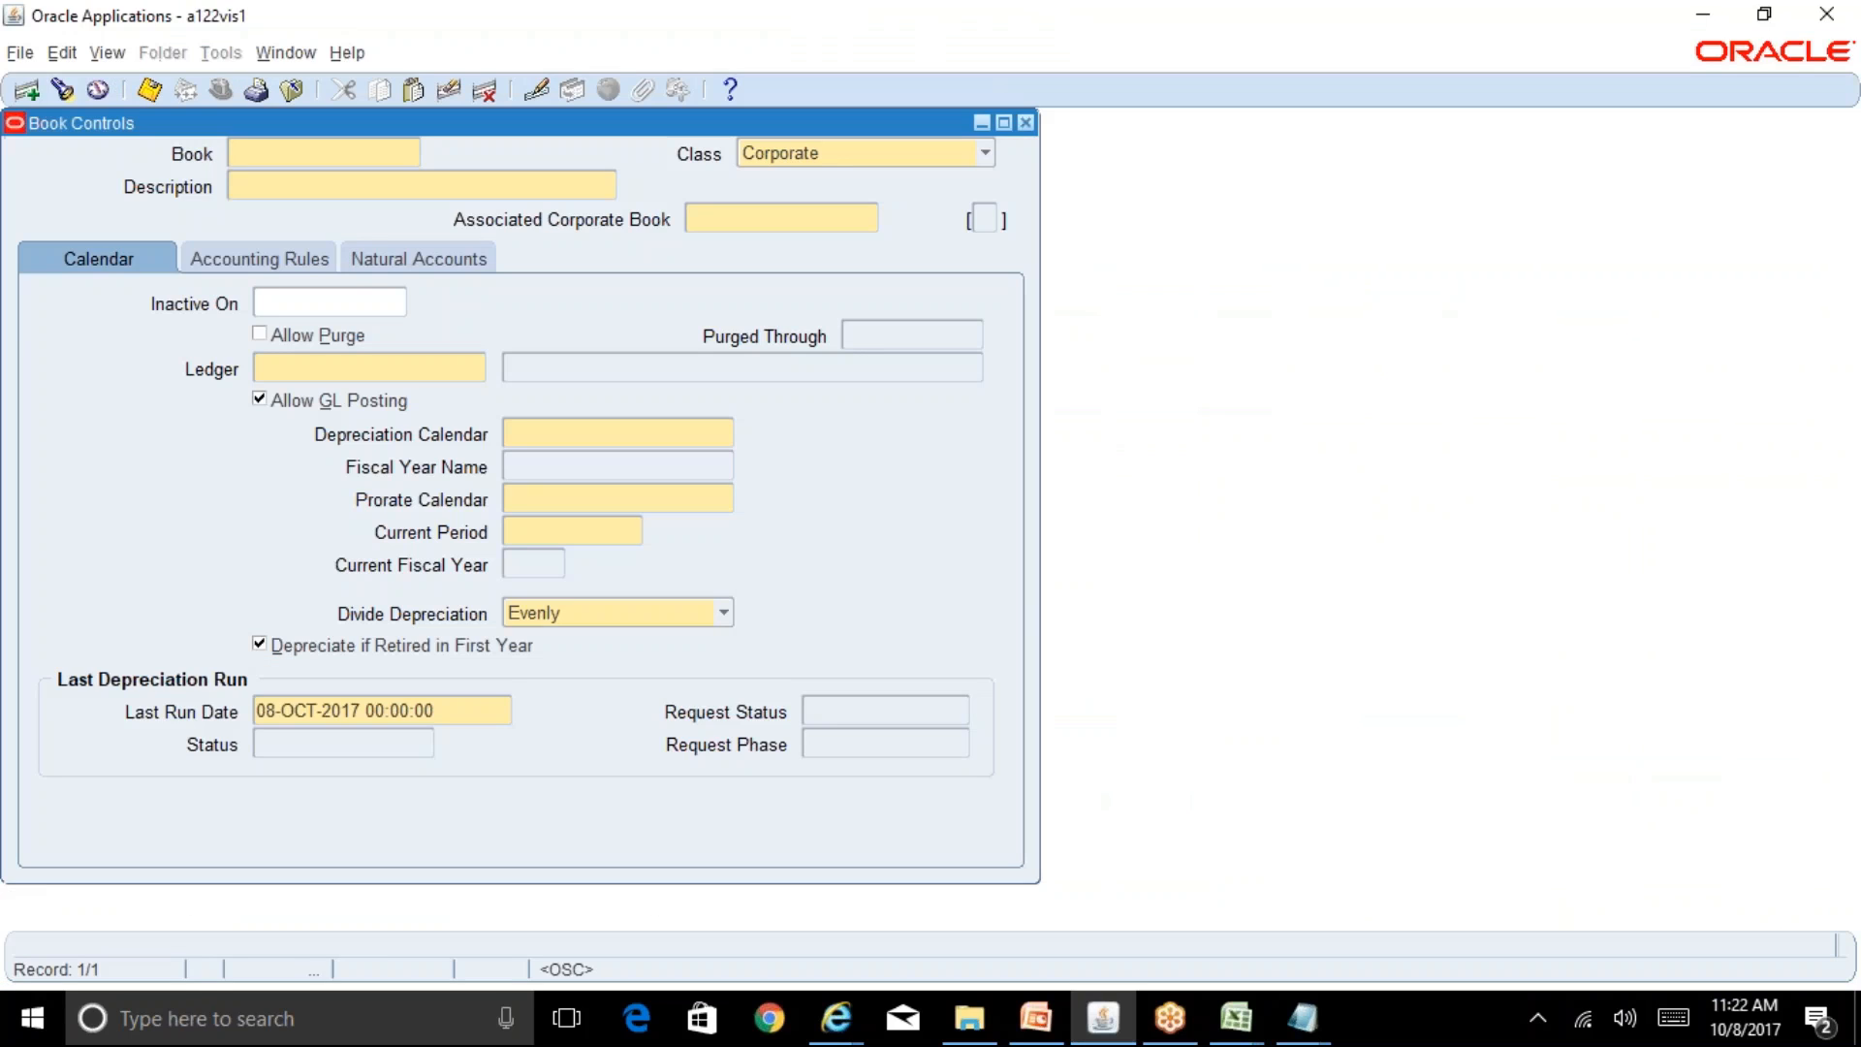
{"action": "key", "text": "ctrl+v"}
{"action": "key", "text": "Tab"}
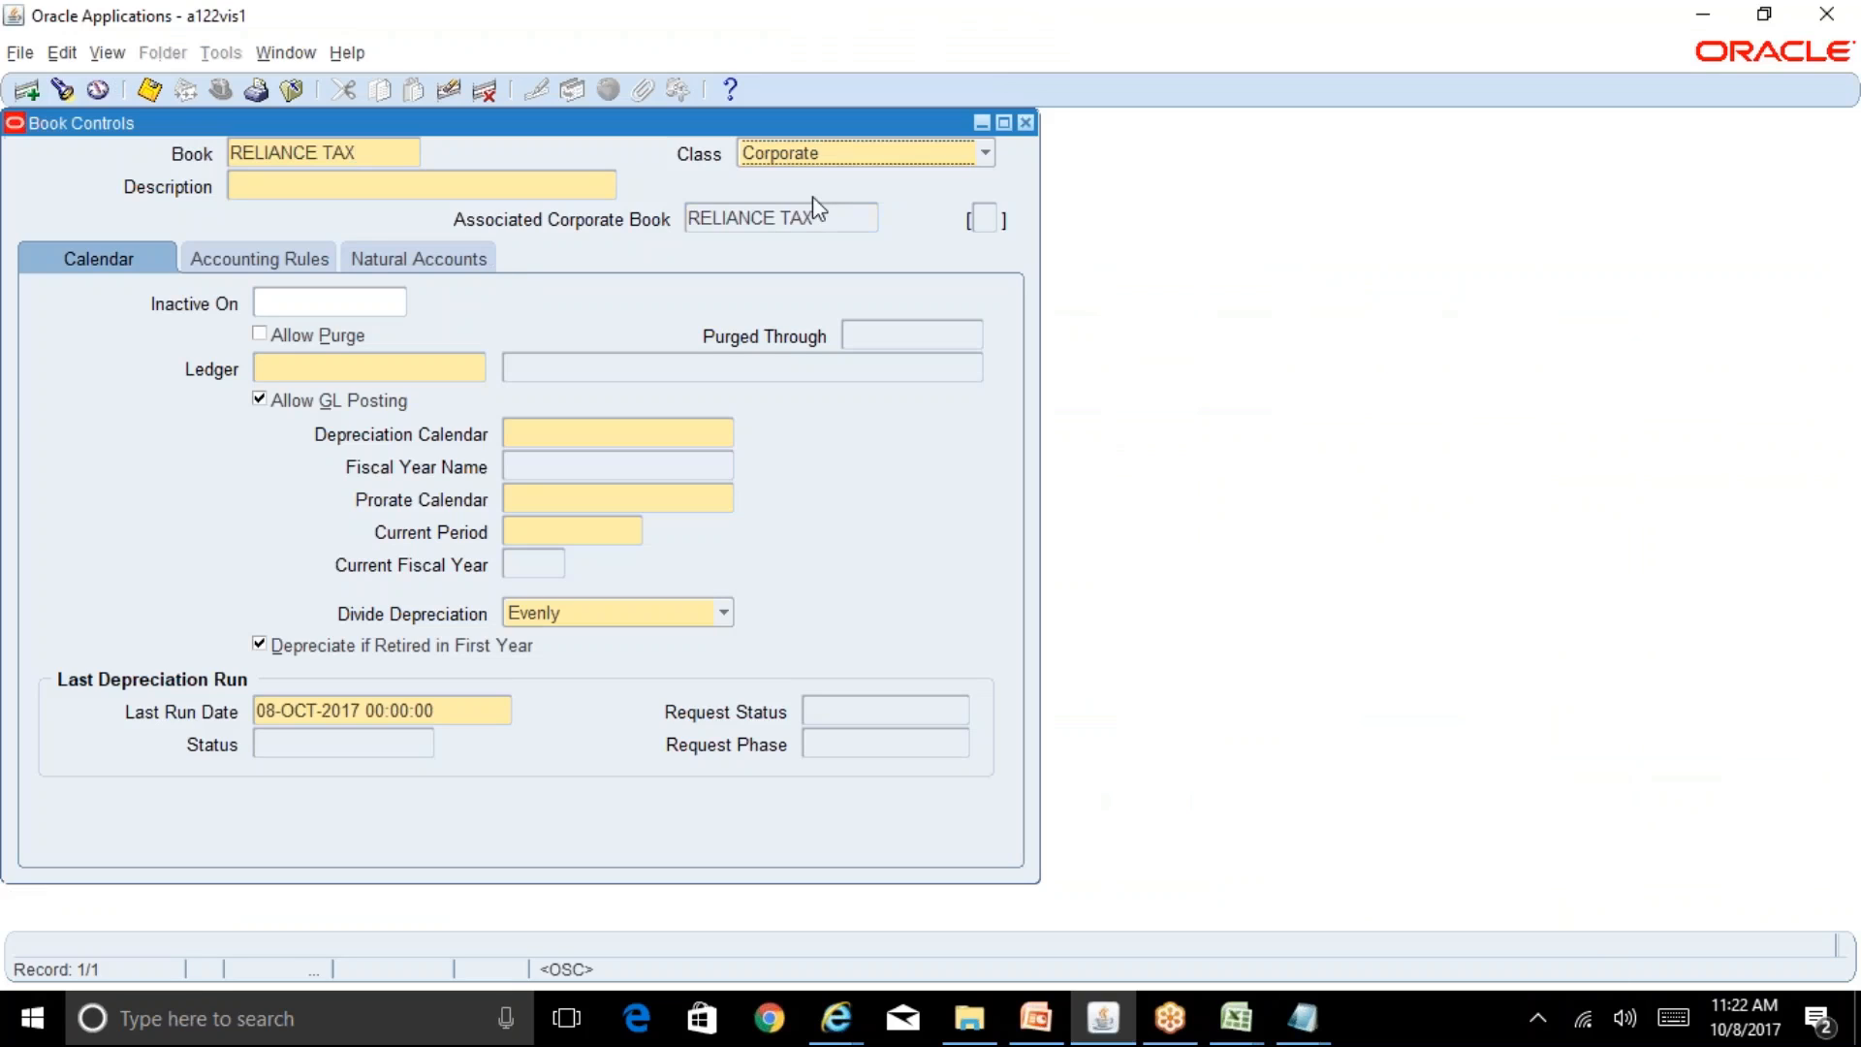
Step: Set the new book's class to Tax and enter RELIANCE TAX BOOK as its description, consulting the setup sheet in Excel
{"action": "left_click", "coordinate": [902, 165]}
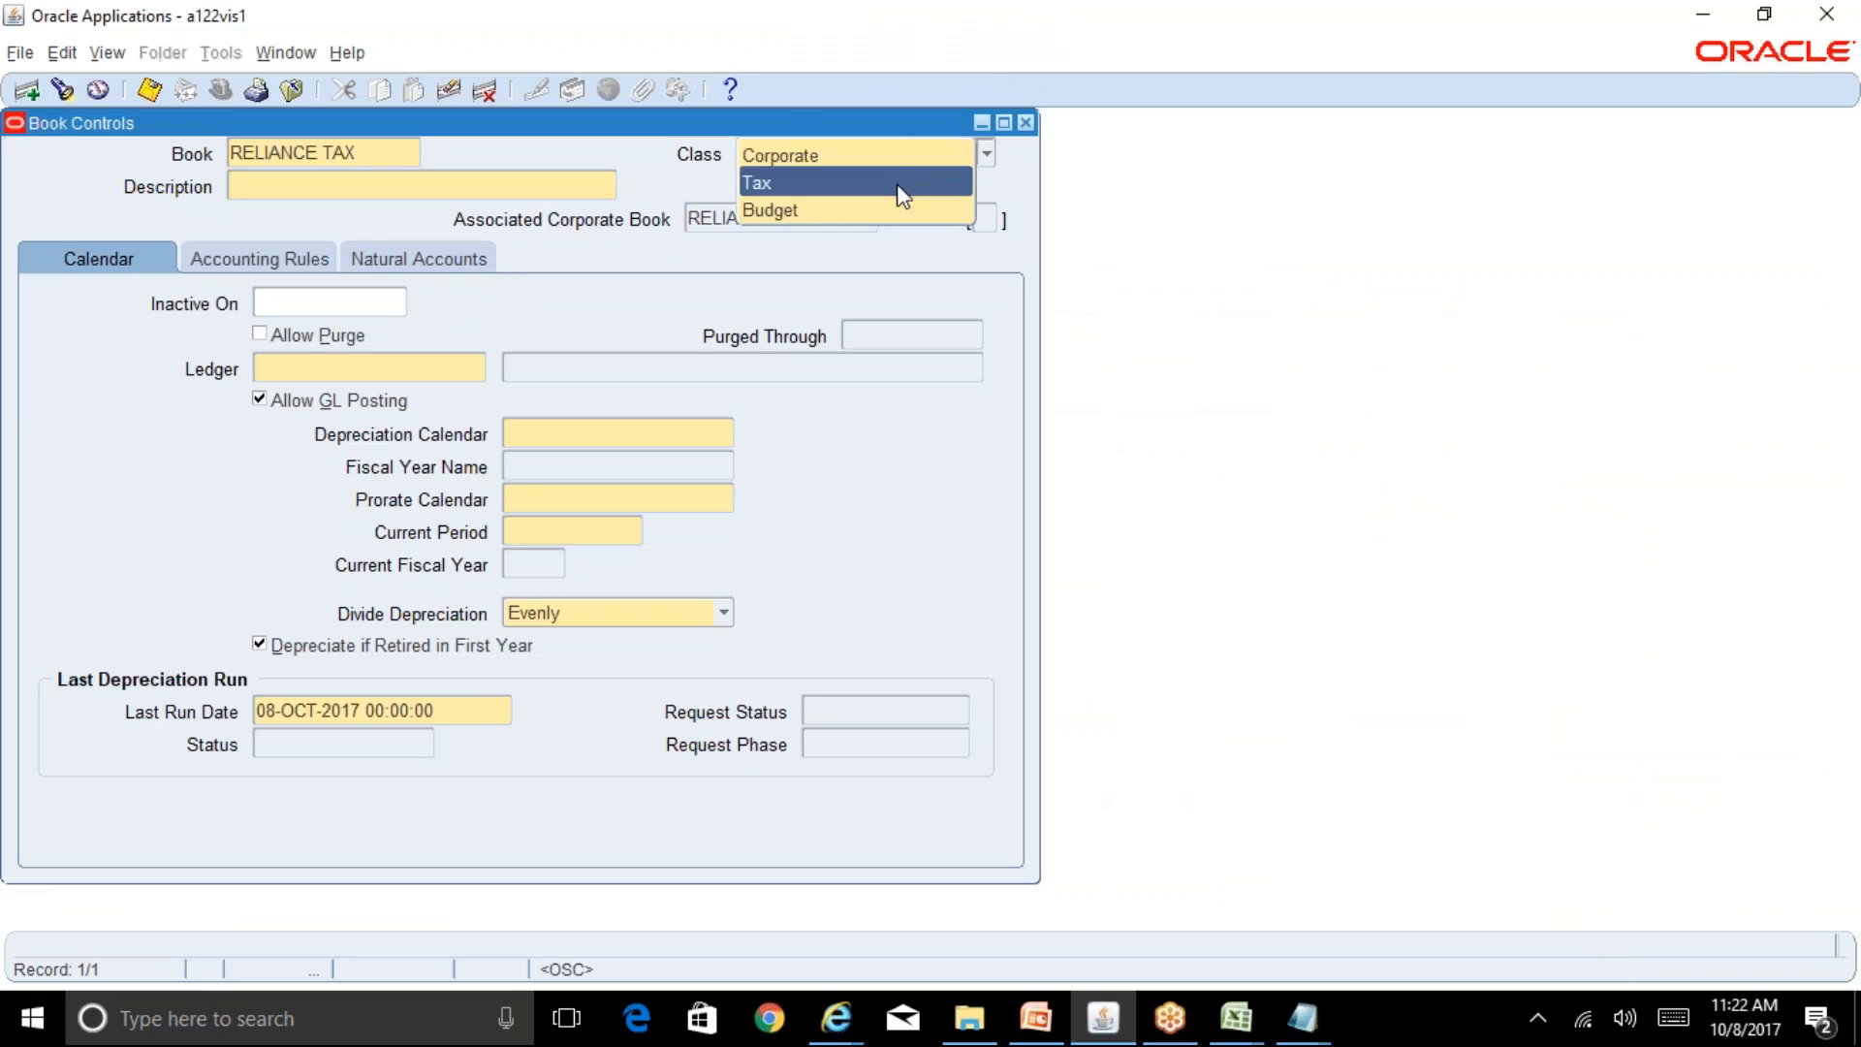
{"action": "left_click", "coordinate": [902, 194]}
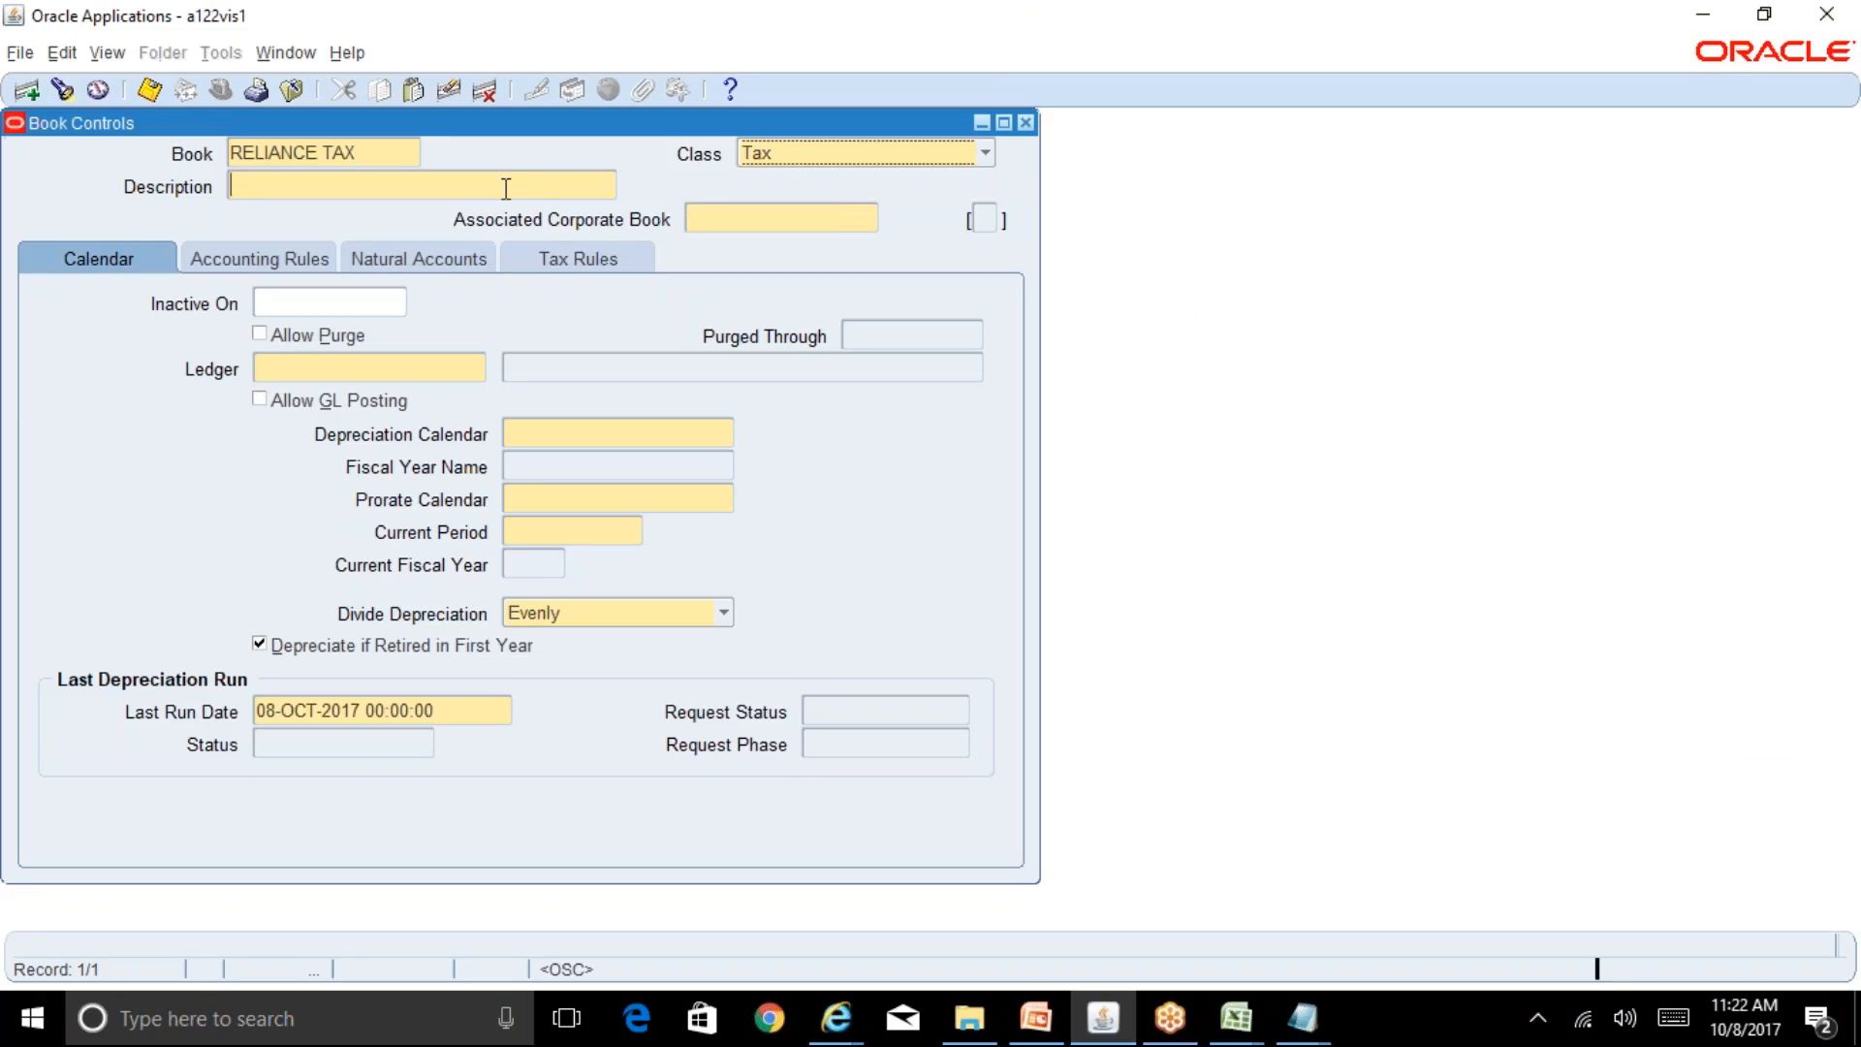
{"action": "left_click", "coordinate": [506, 188]}
{"action": "left_click", "coordinate": [1236, 1018]}
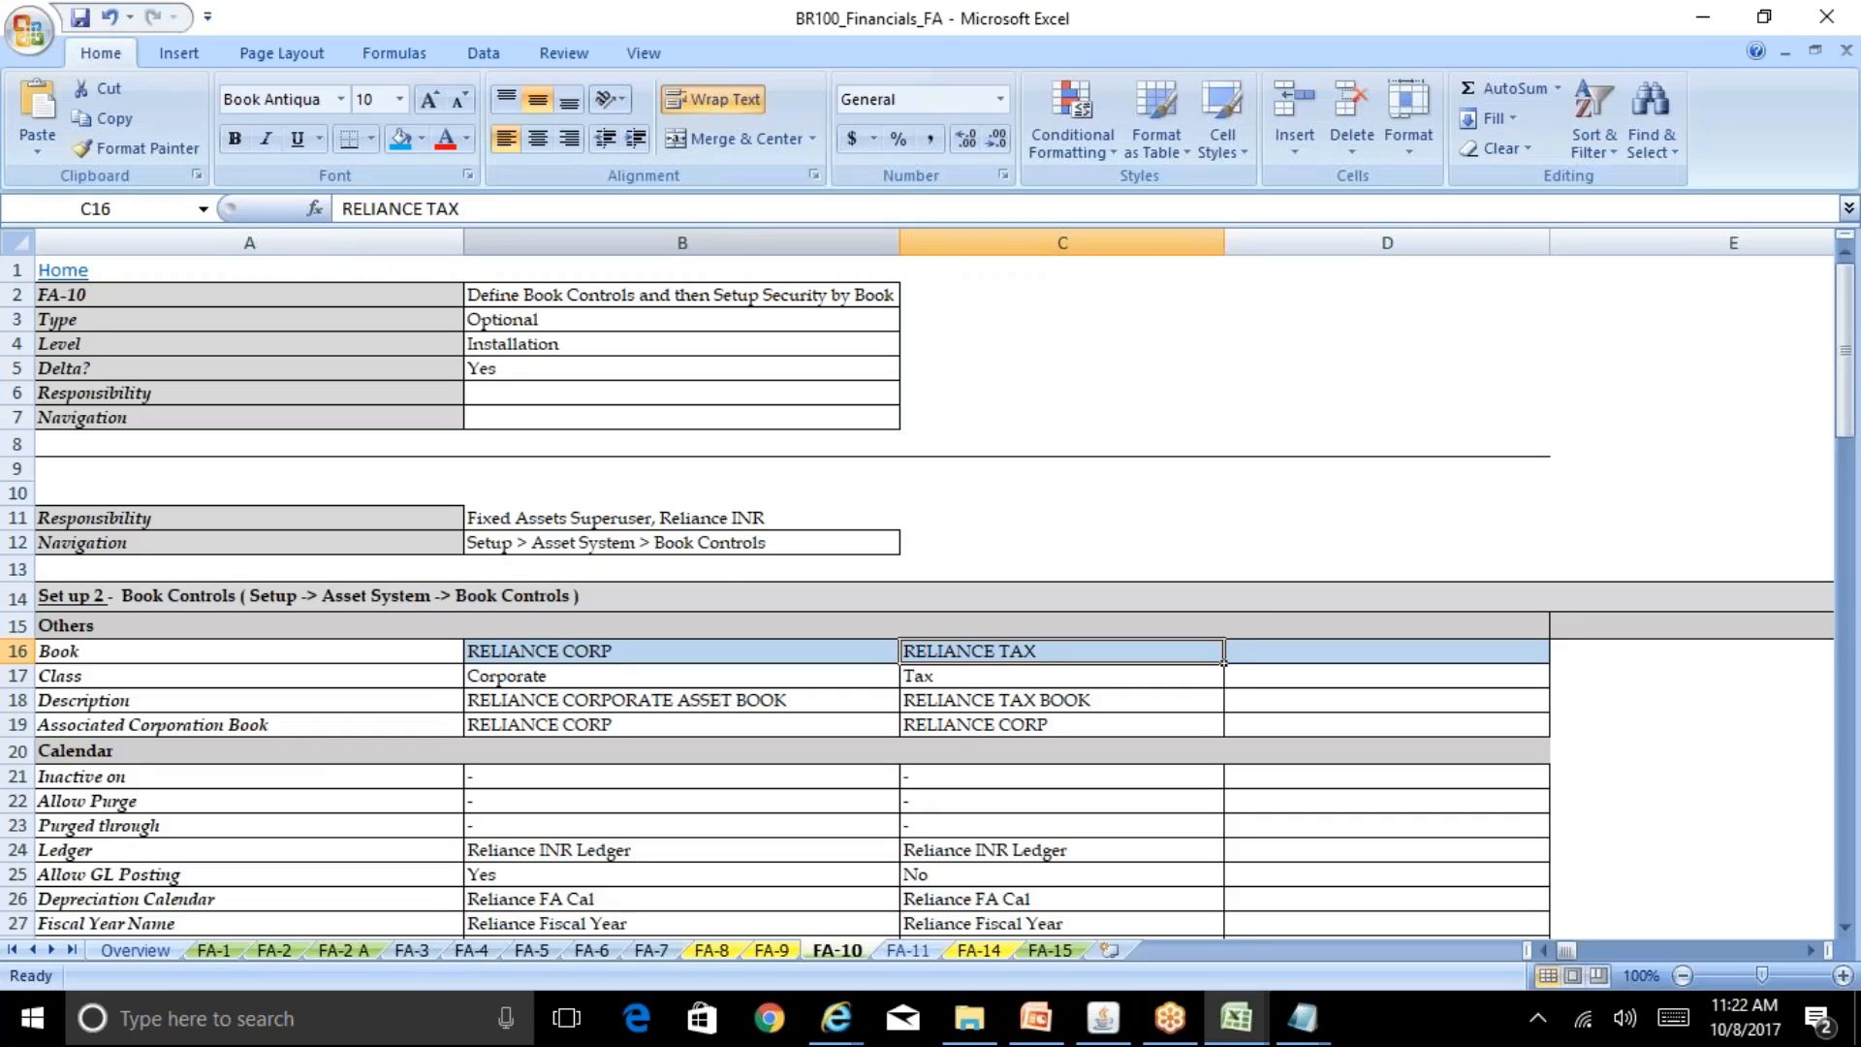
{"action": "key", "text": "alt+Tab"}
{"action": "type", "text": "RE"}
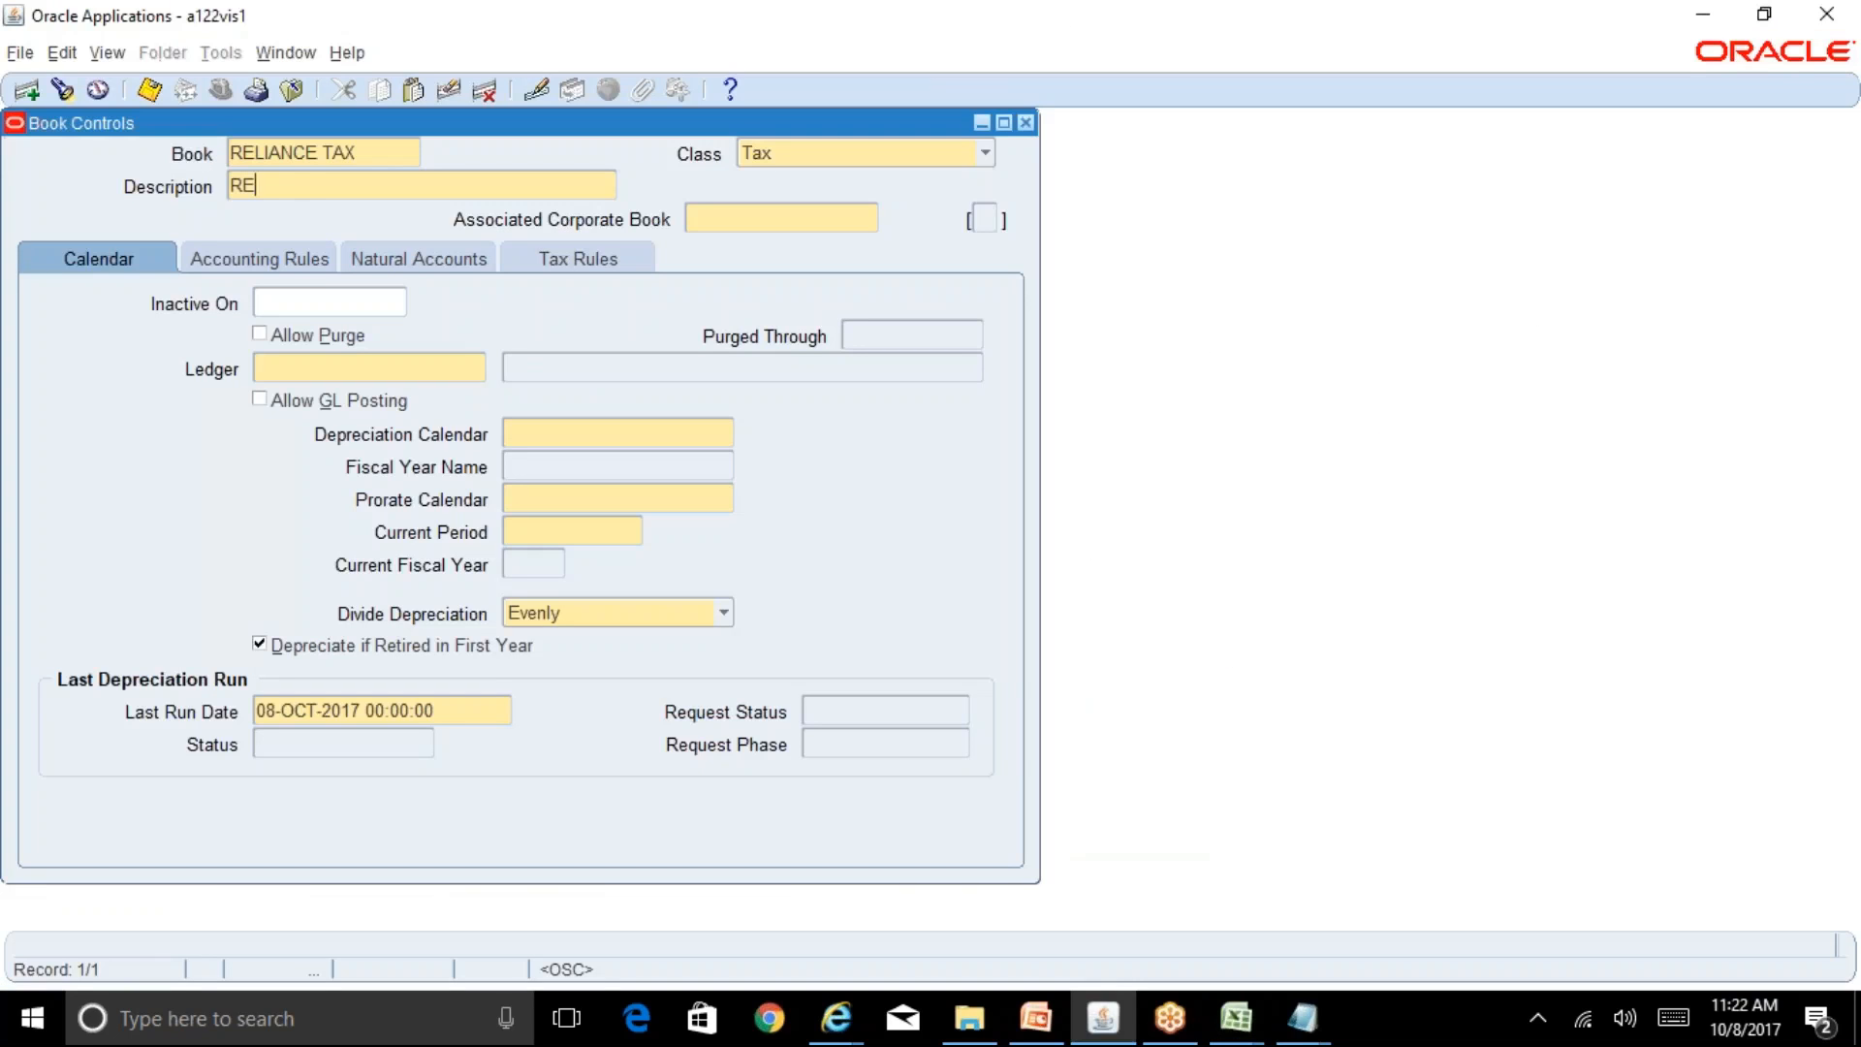
{"action": "type", "text": "LIANCE TAX BOOK"}
Step: Assign RELIANCE CORP as the associated corporate book of the tax book
{"action": "left_click", "coordinate": [777, 231]}
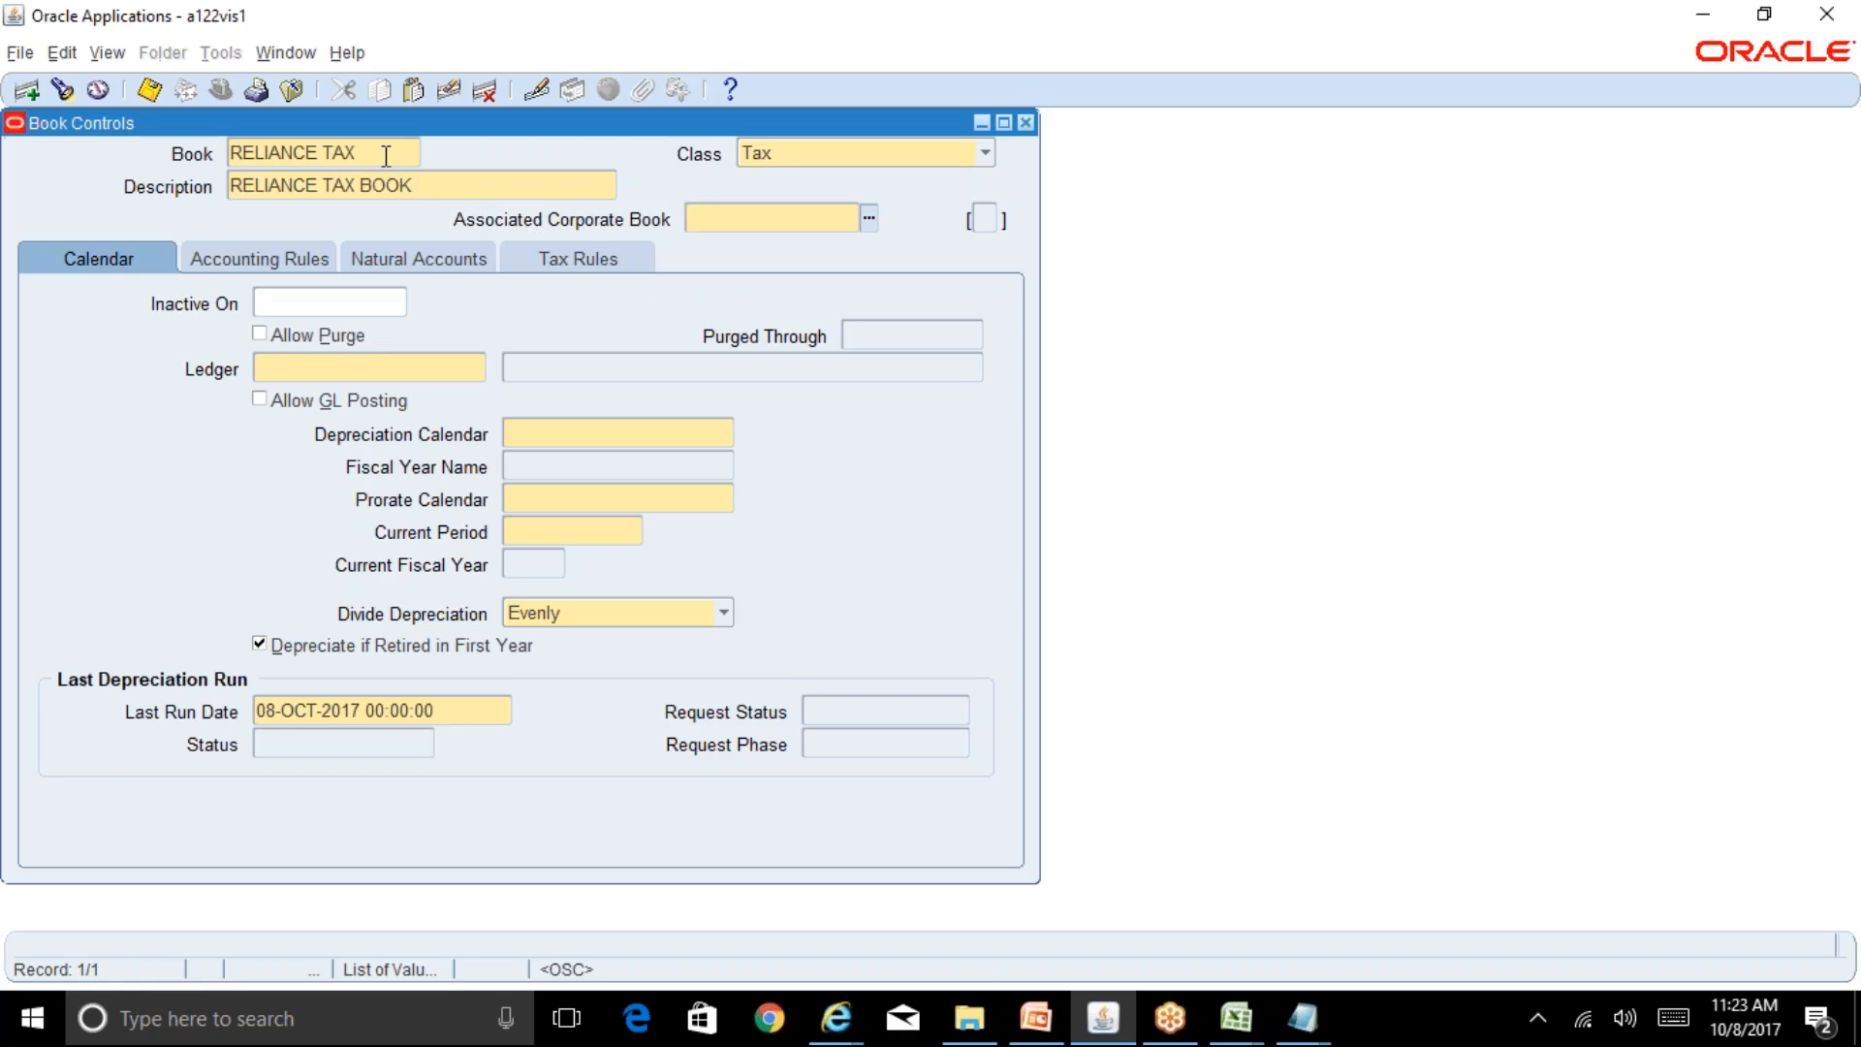
{"action": "left_click", "coordinate": [867, 220]}
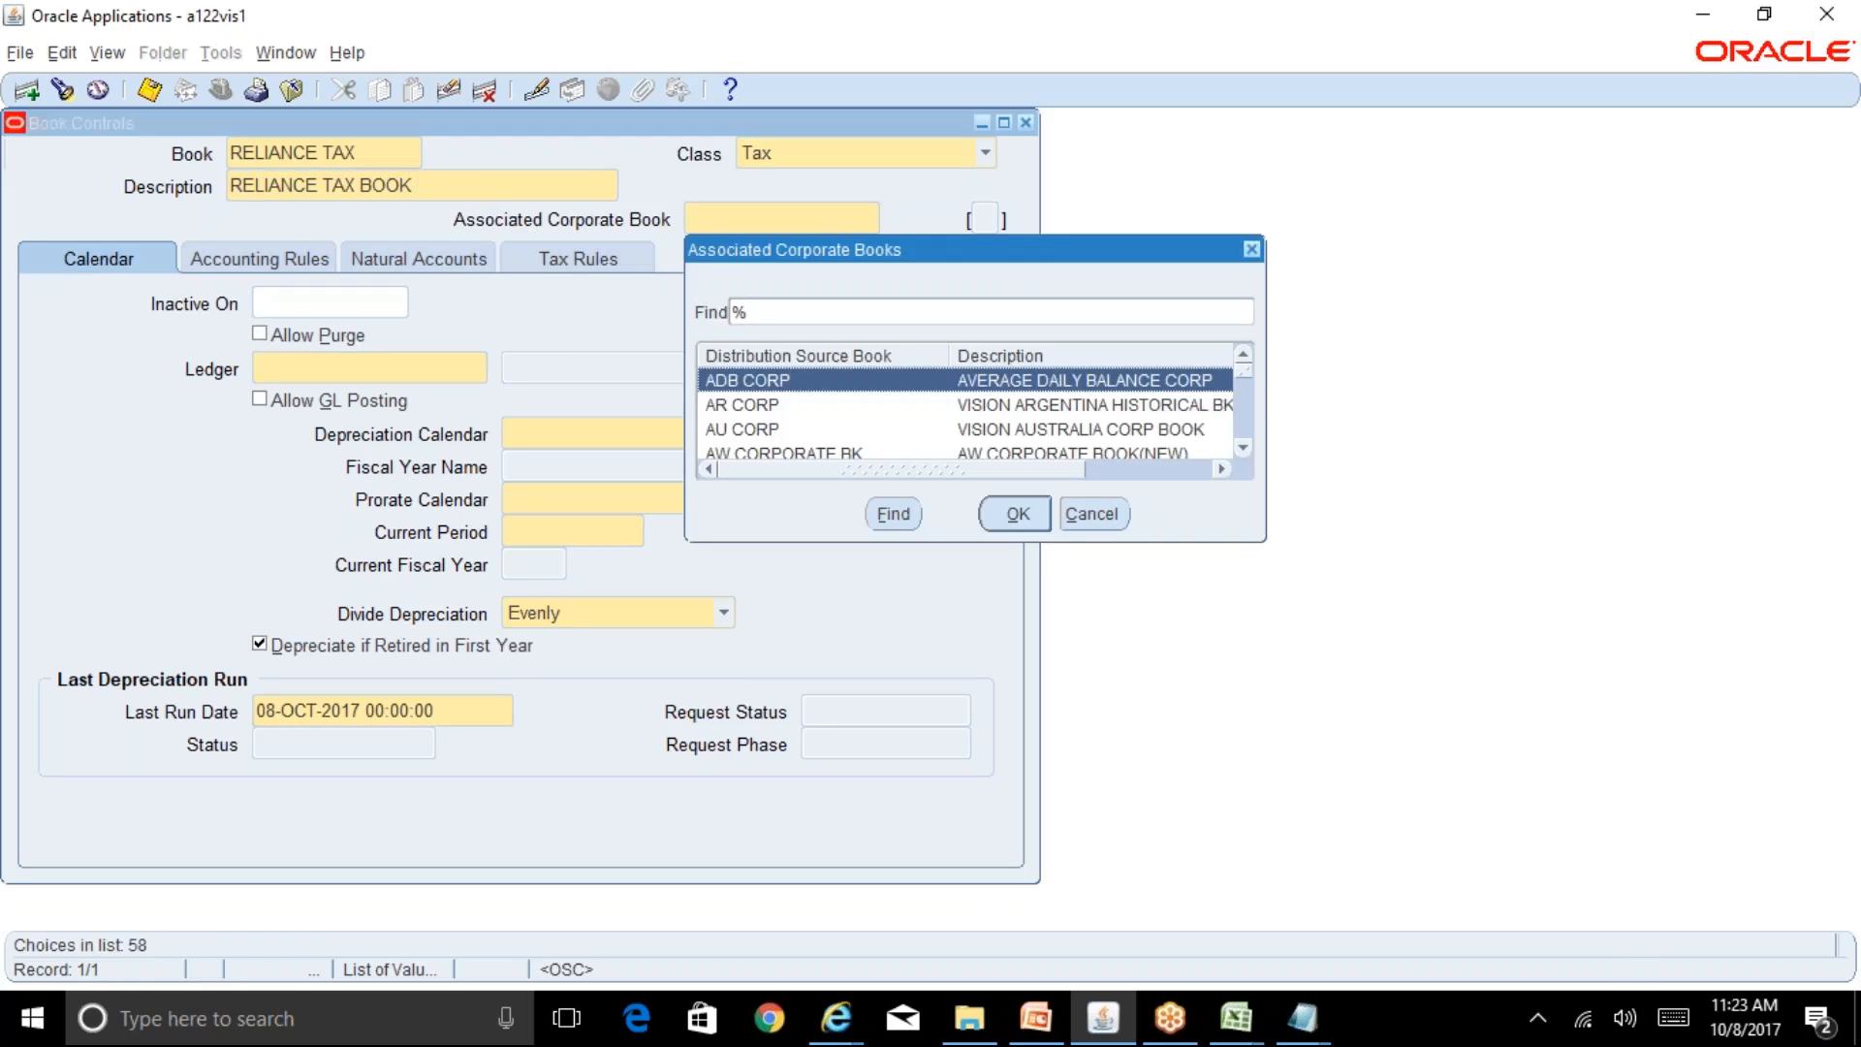
{"action": "type", "text": "r"}
{"action": "key", "text": "Return"}
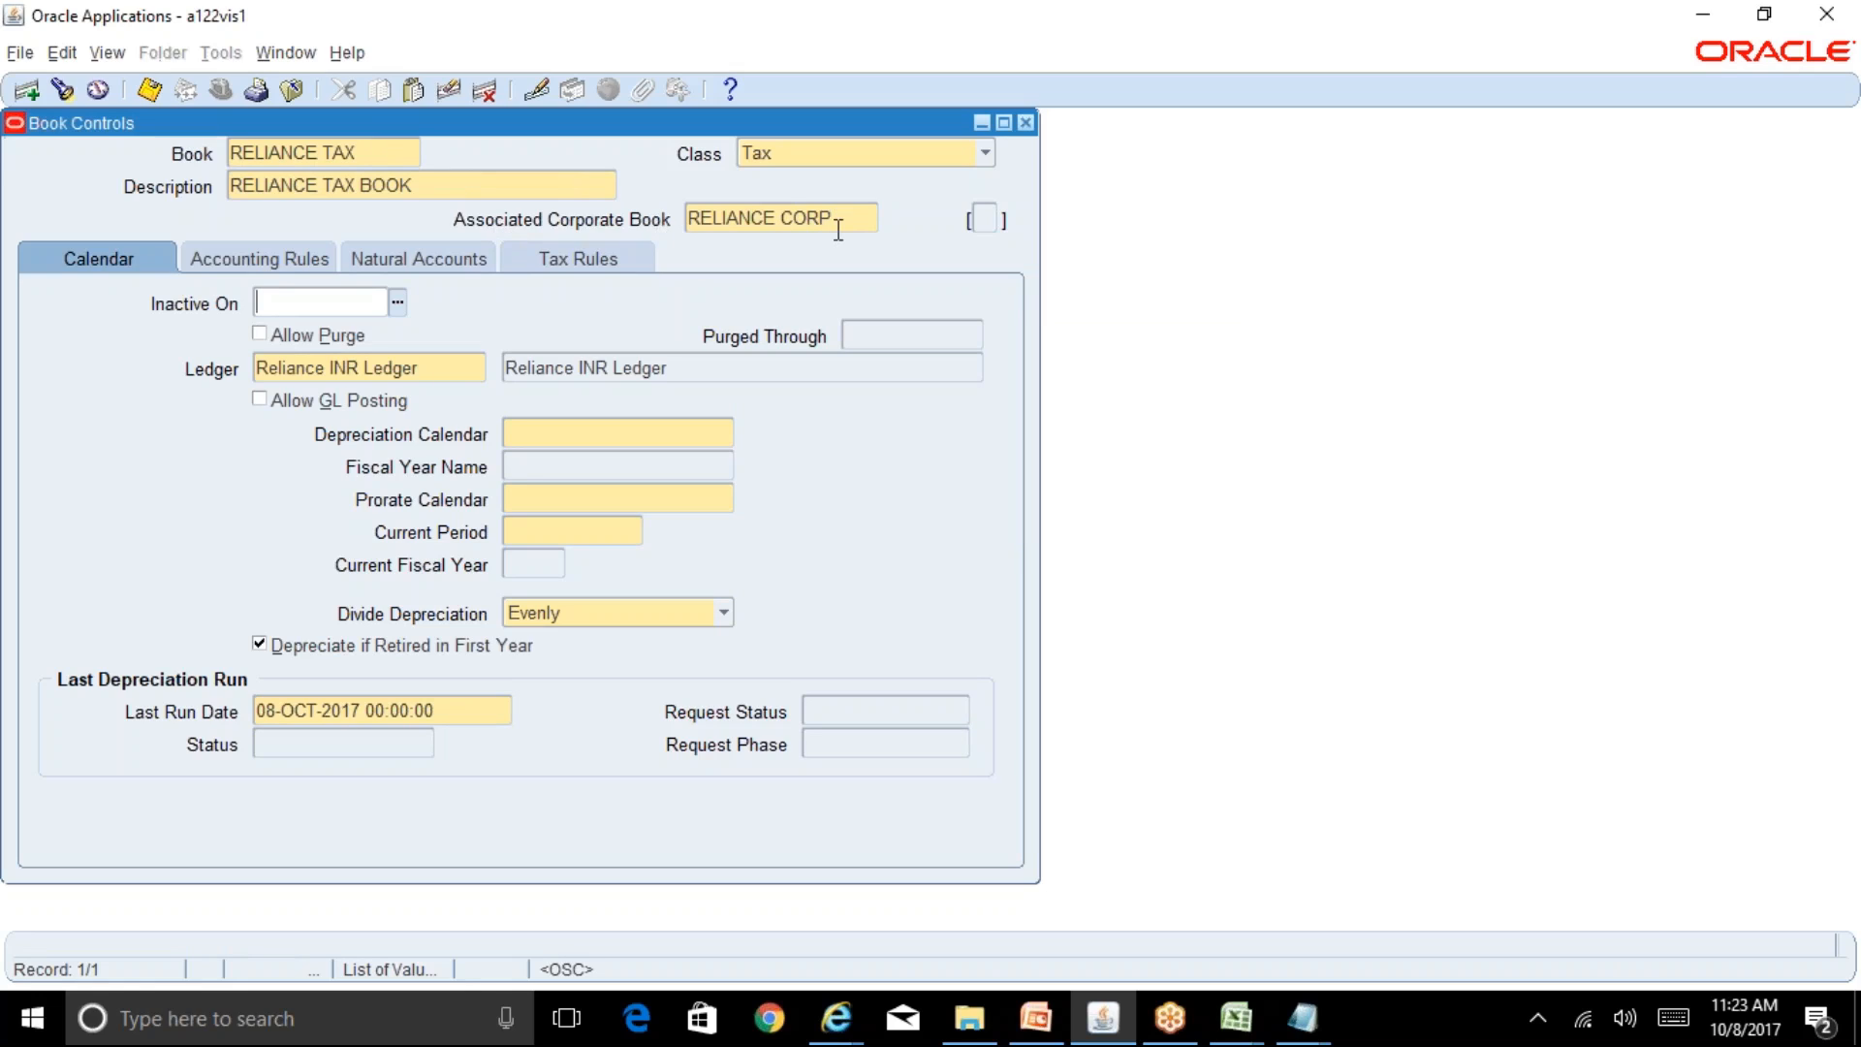
Step: Set the tax book's depreciation and prorate calendars to Reliance FA Cal and its current period to OCT-17
{"action": "left_click", "coordinate": [453, 368]}
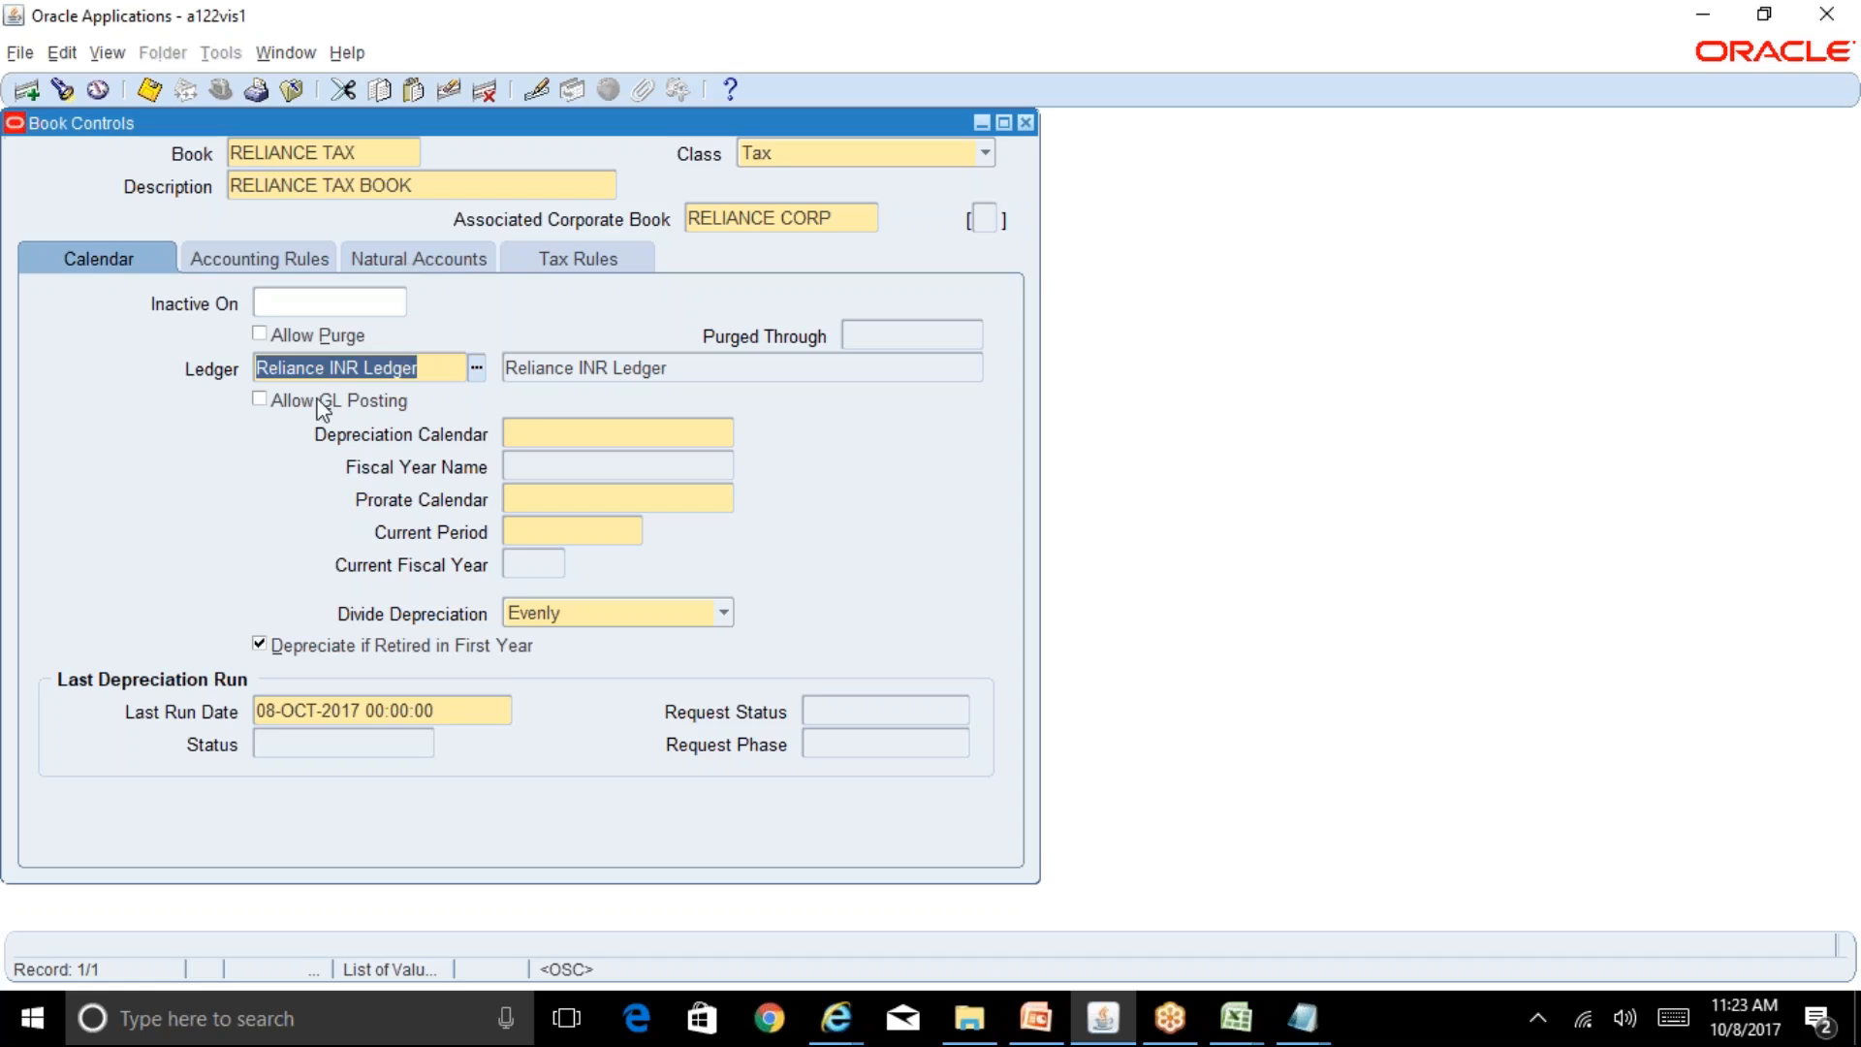
{"action": "left_click", "coordinate": [576, 432]}
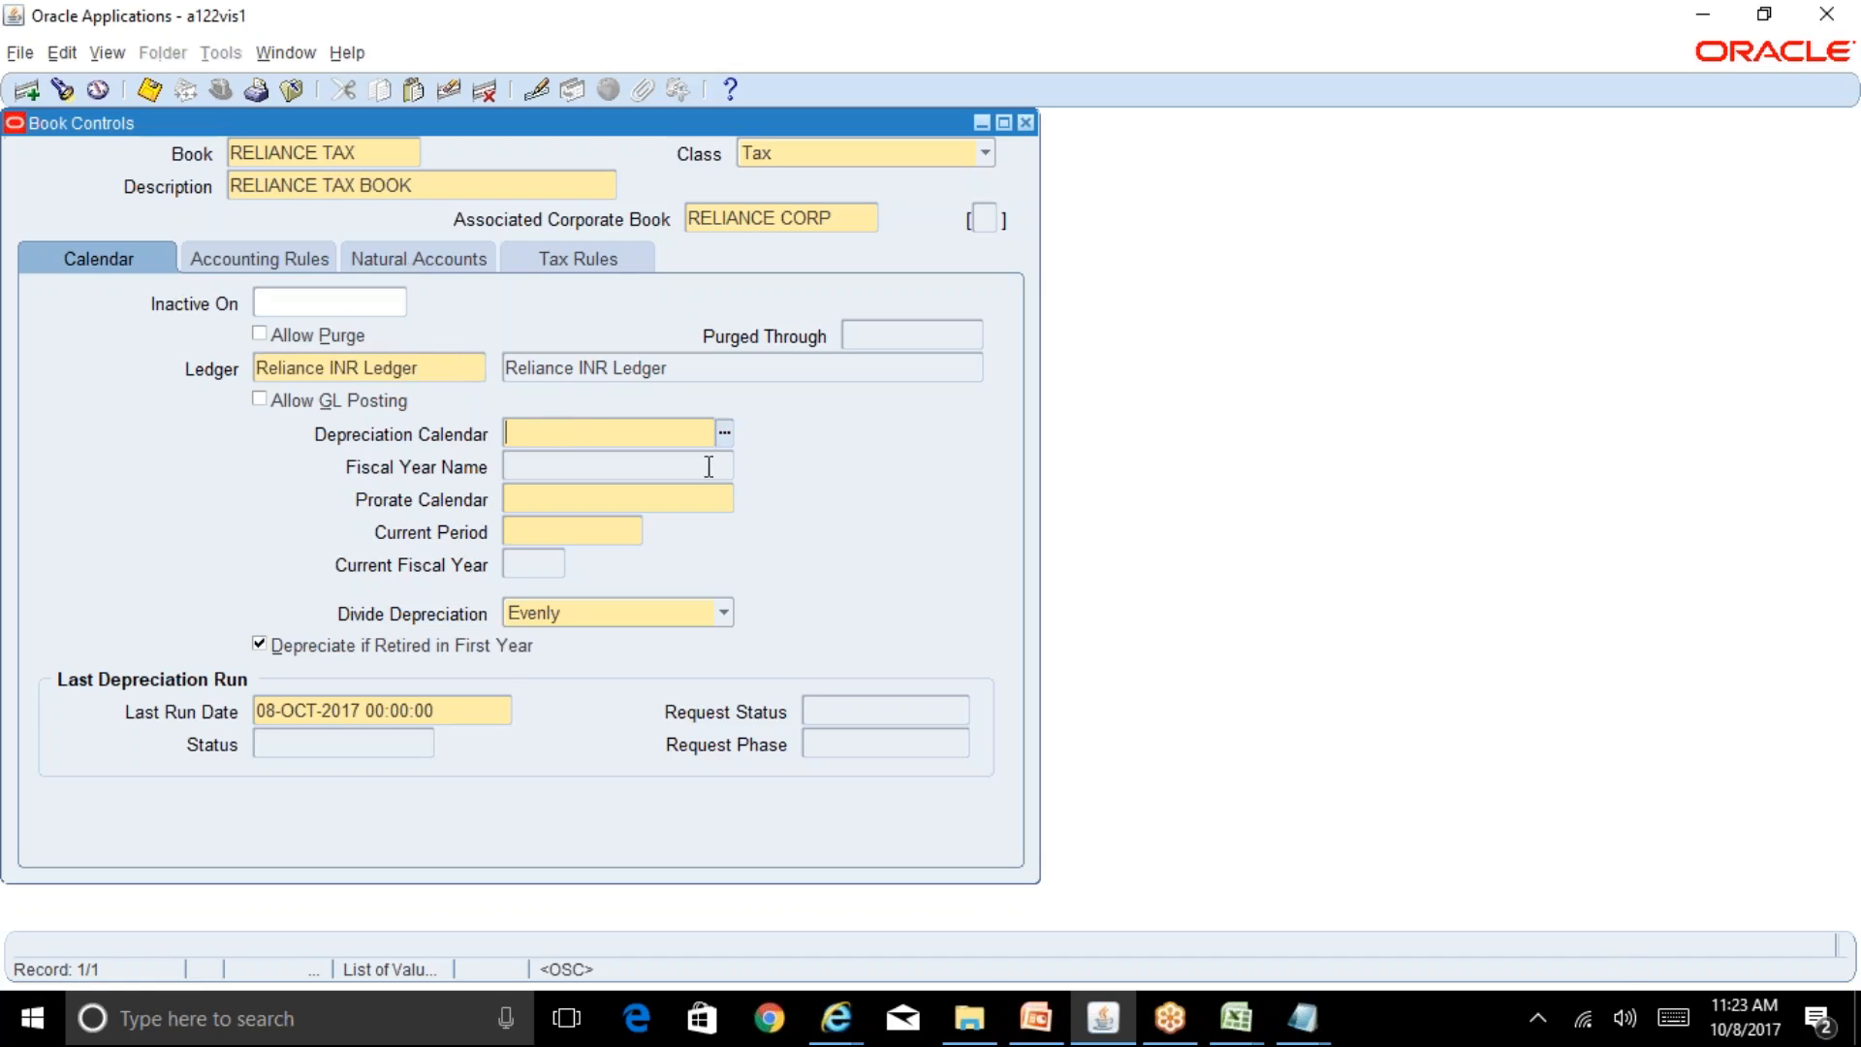
{"action": "left_click", "coordinate": [724, 432]}
{"action": "type", "text": "r%"}
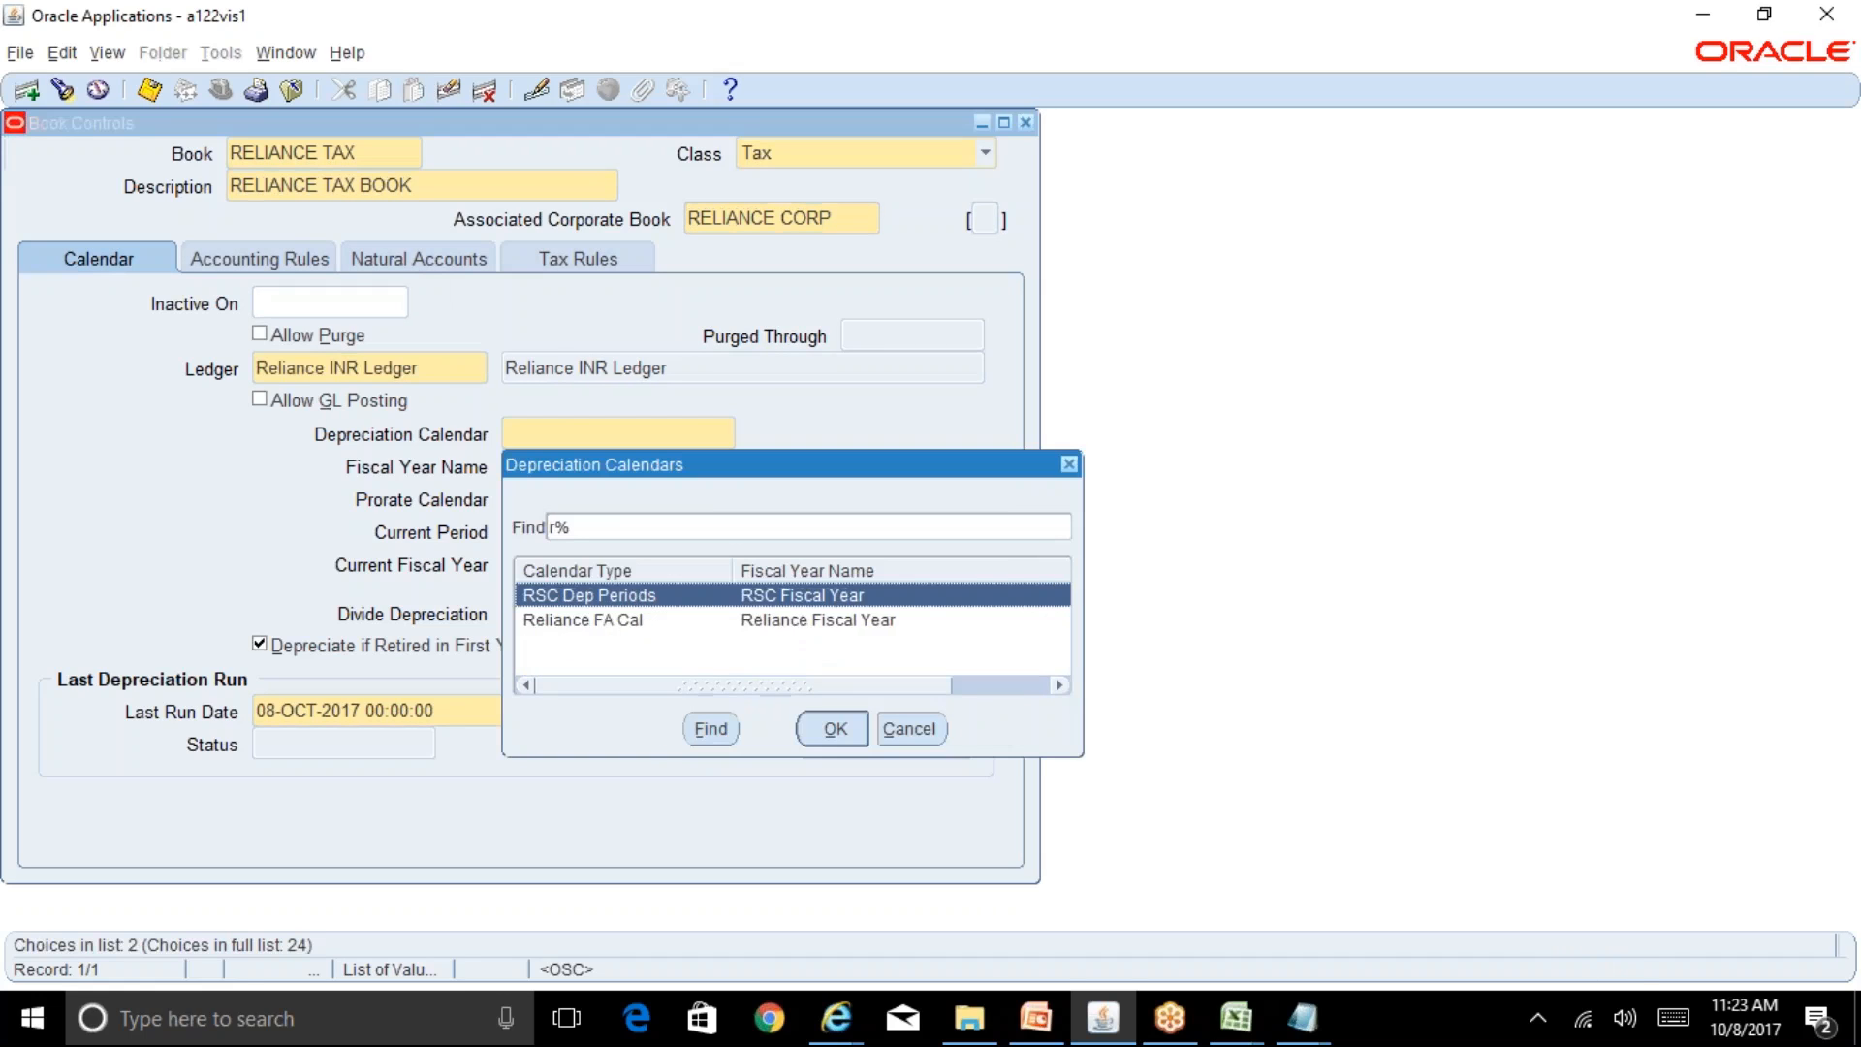
{"action": "key", "text": "Down"}
{"action": "key", "text": "Return"}
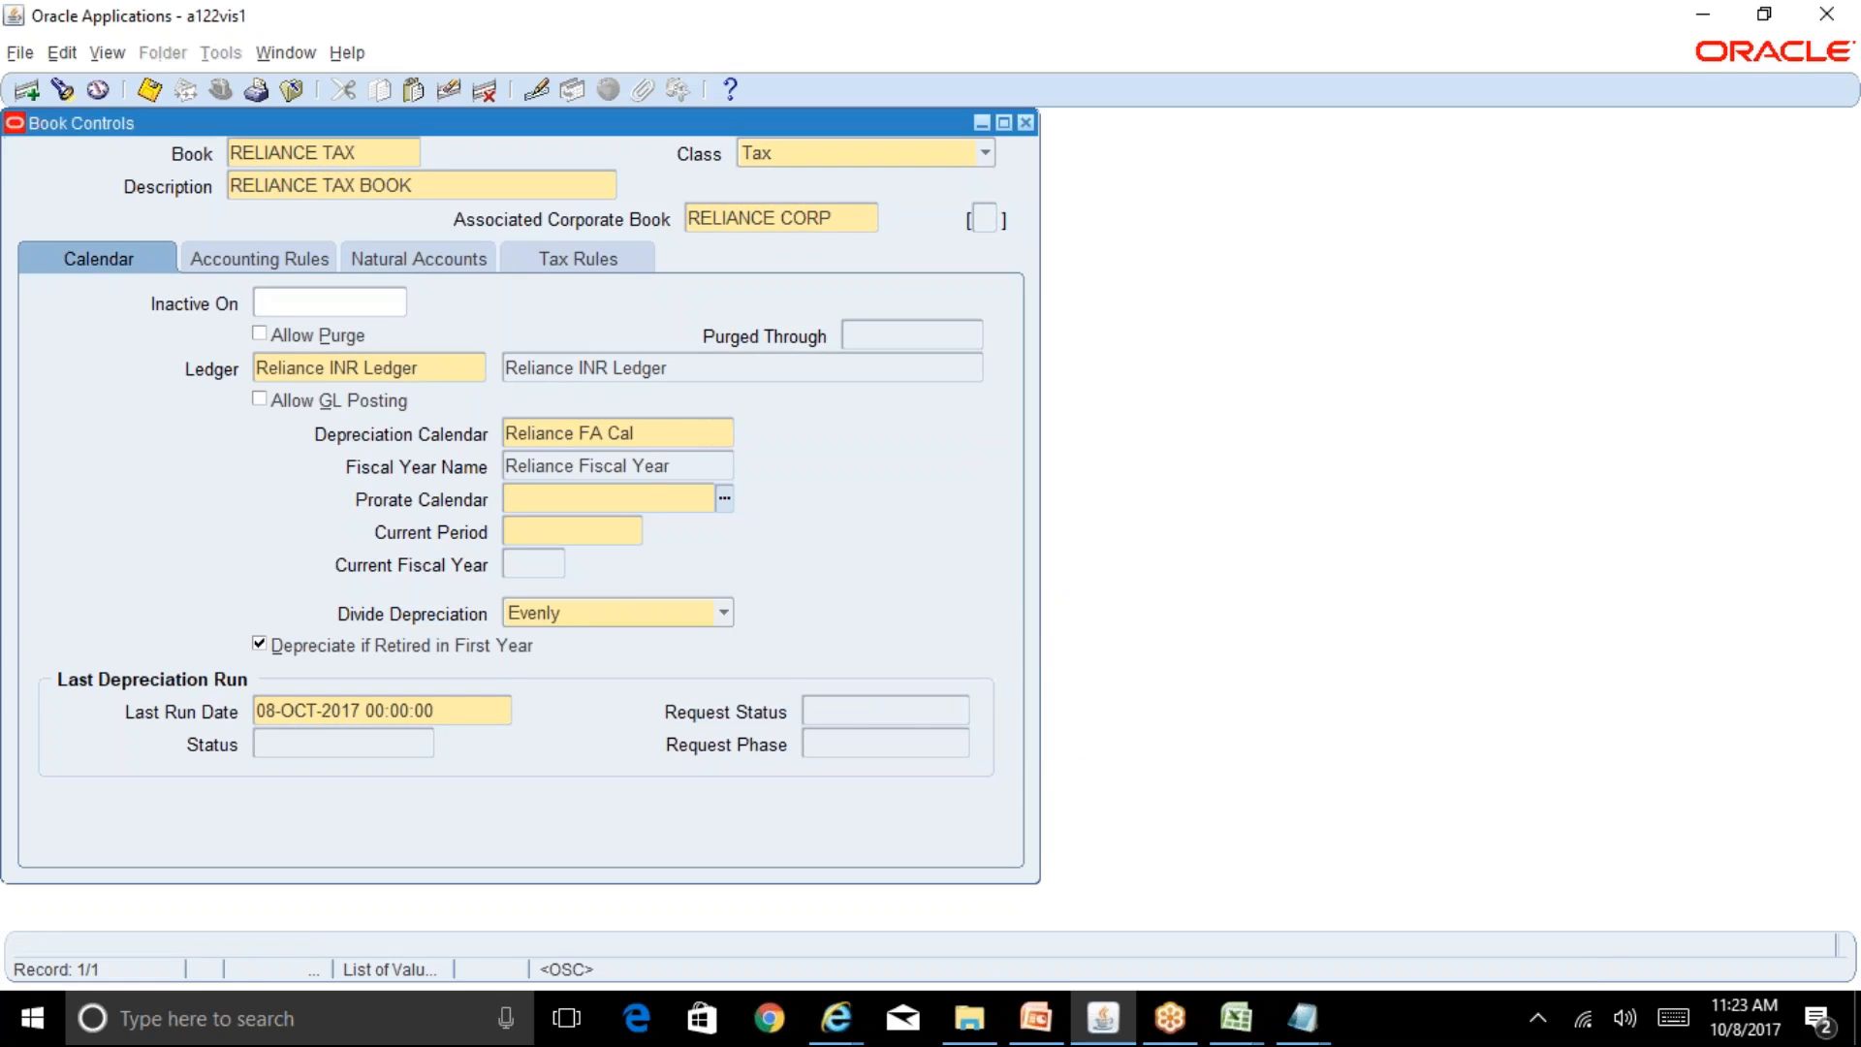
{"action": "key", "text": "ctrl+l"}
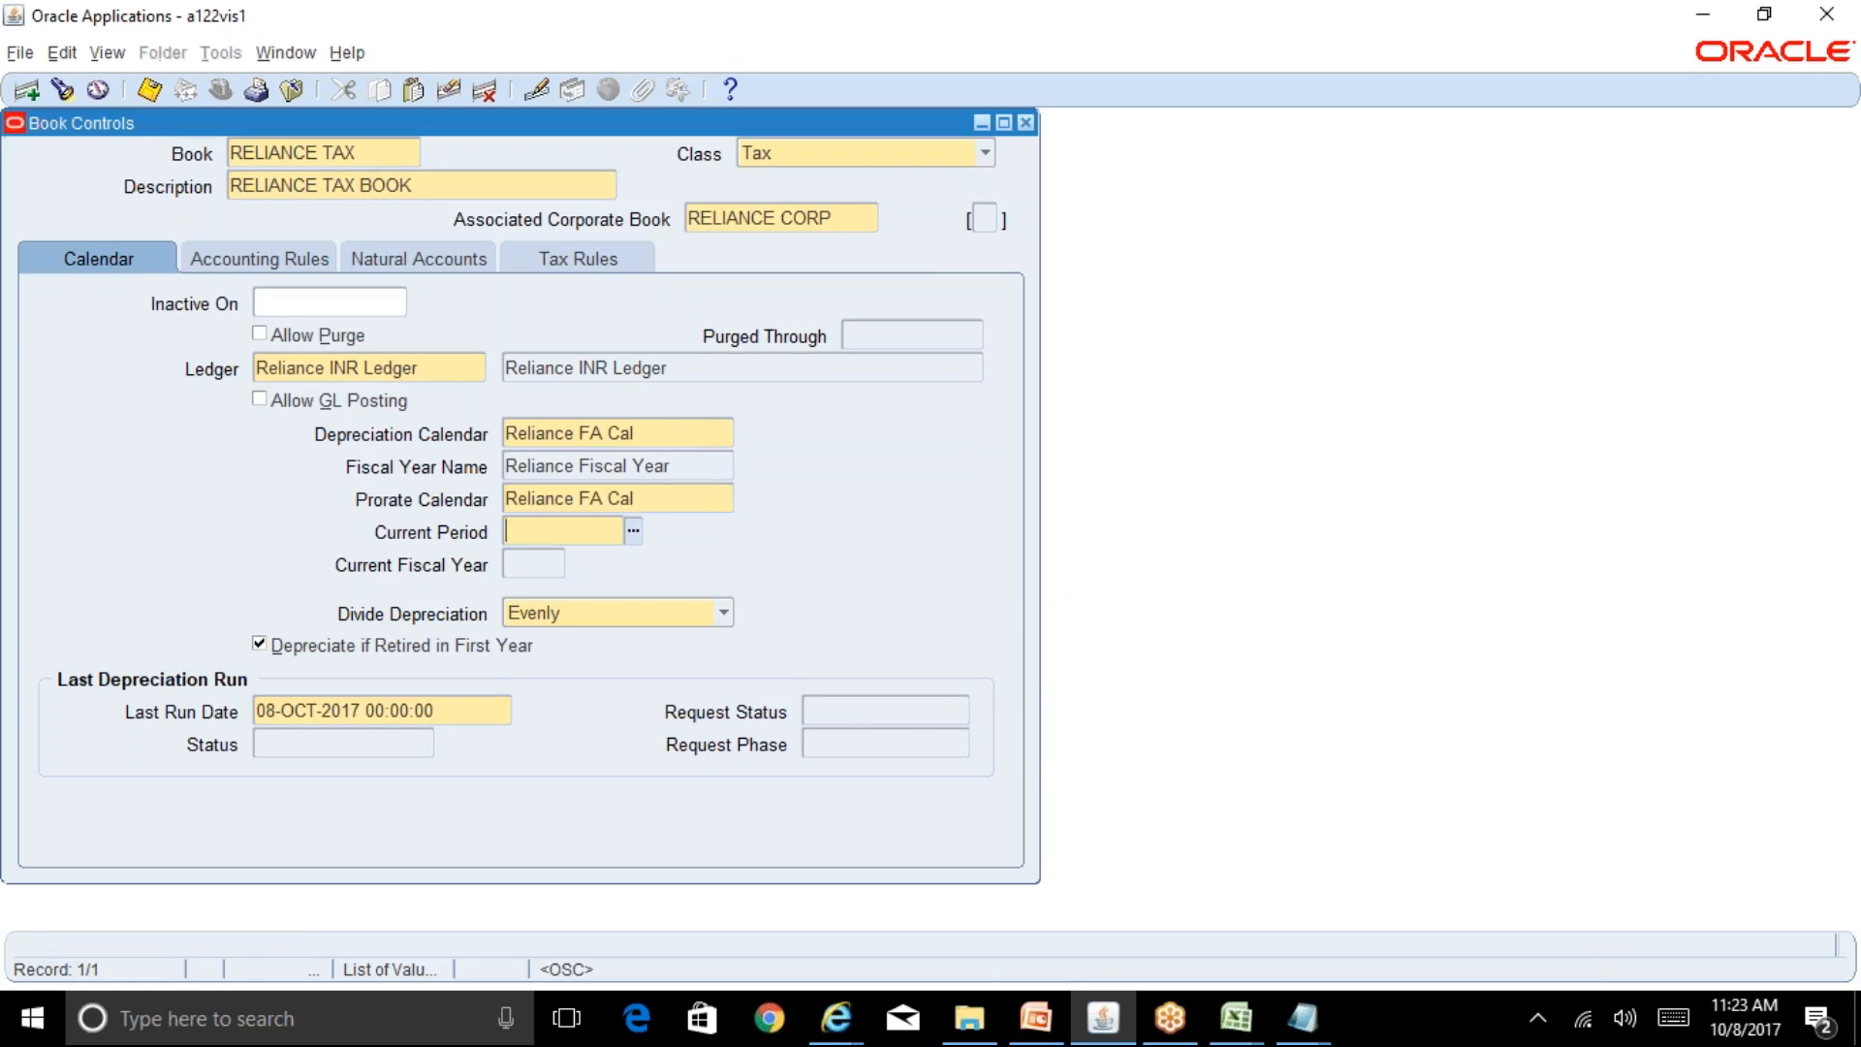
{"action": "type", "text": "OCT-17"}
{"action": "key", "text": "Tab"}
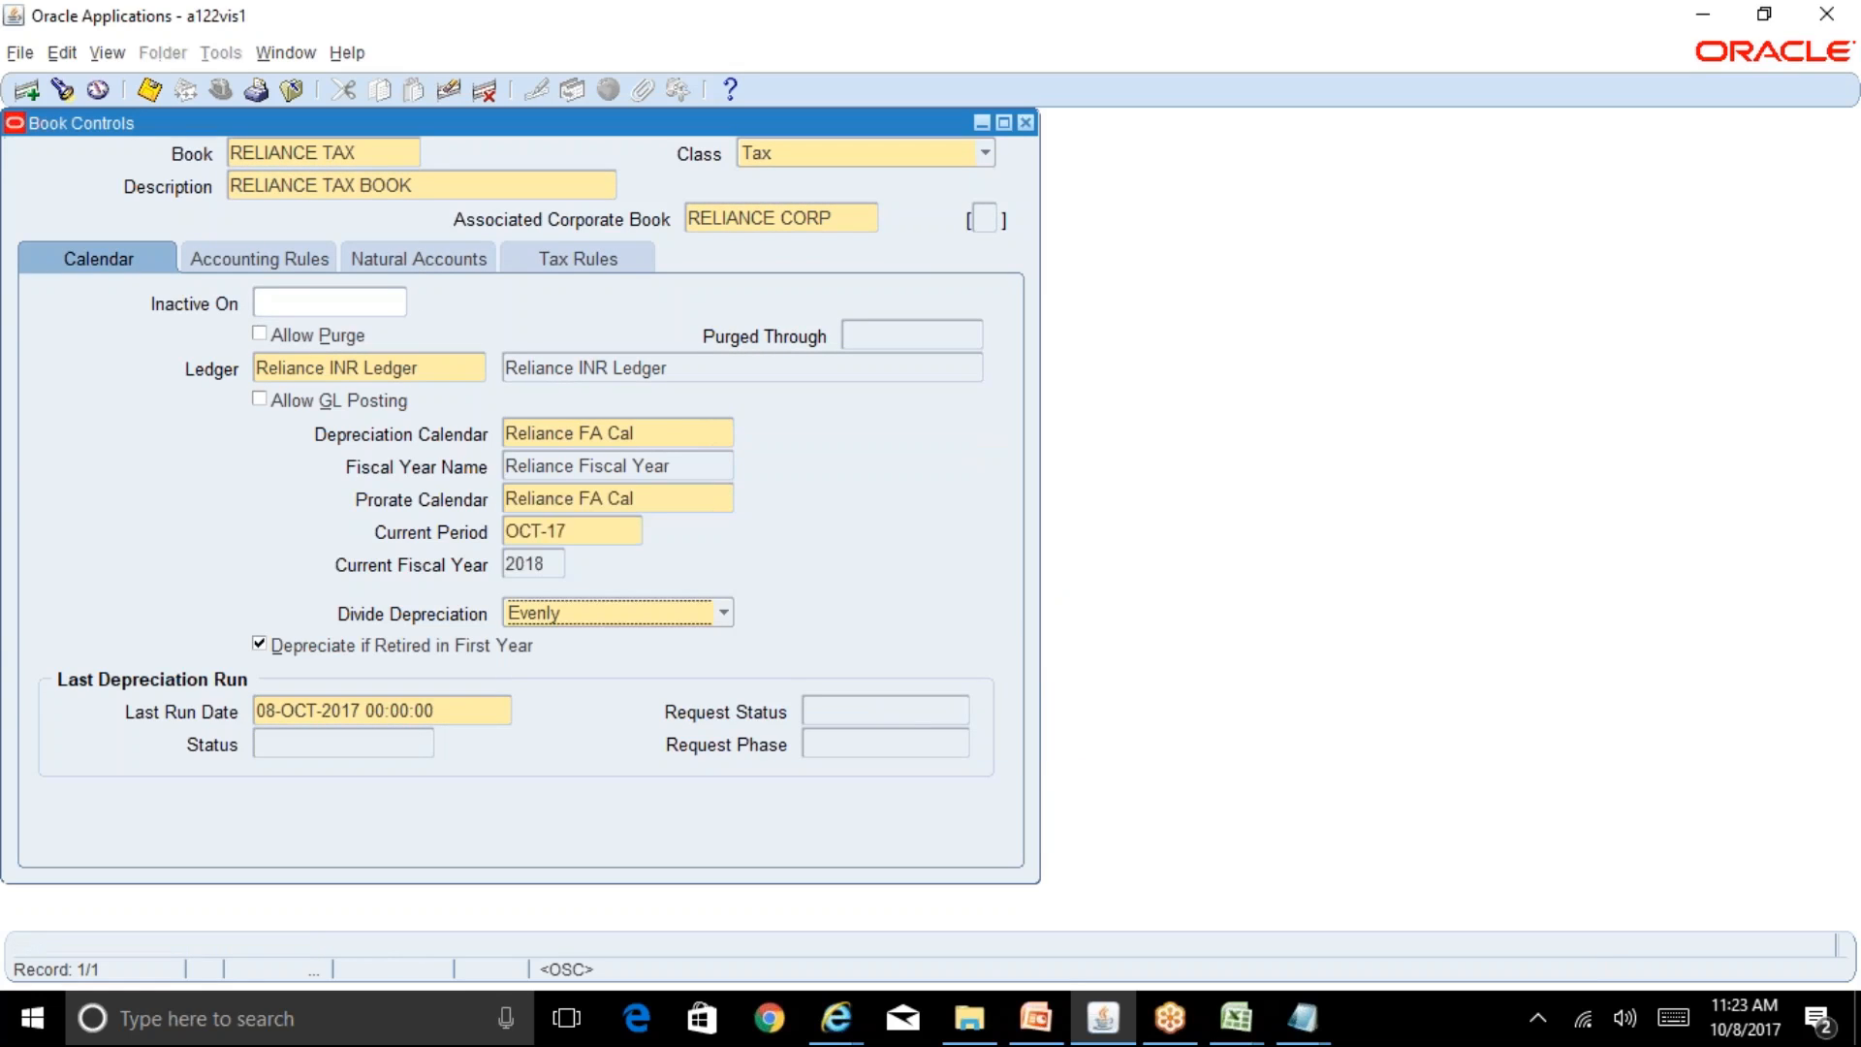
Step: Open the tax book's natural accounts and look up the RELIANCE TAX retirement accounts on the FA-10 sheet of BR100_Financials_FA in Excel
{"action": "left_click", "coordinate": [291, 260]}
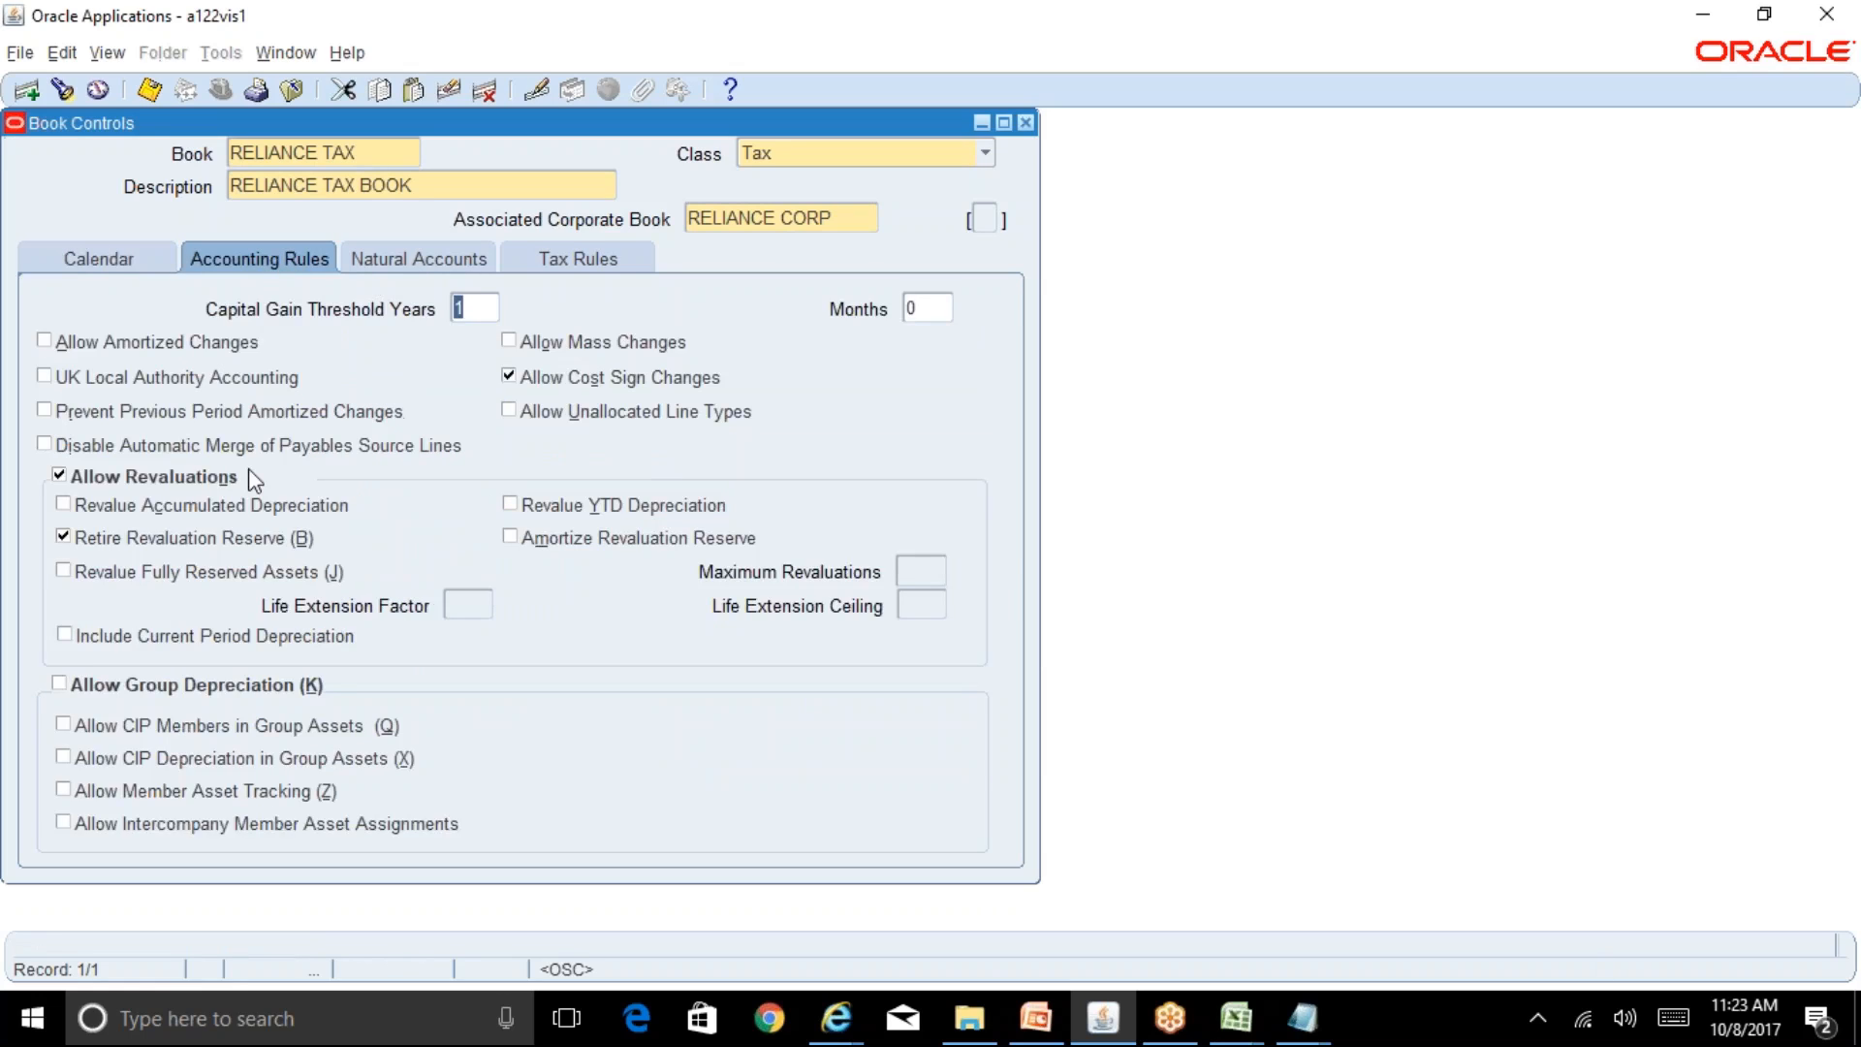
{"action": "left_click", "coordinate": [434, 260]}
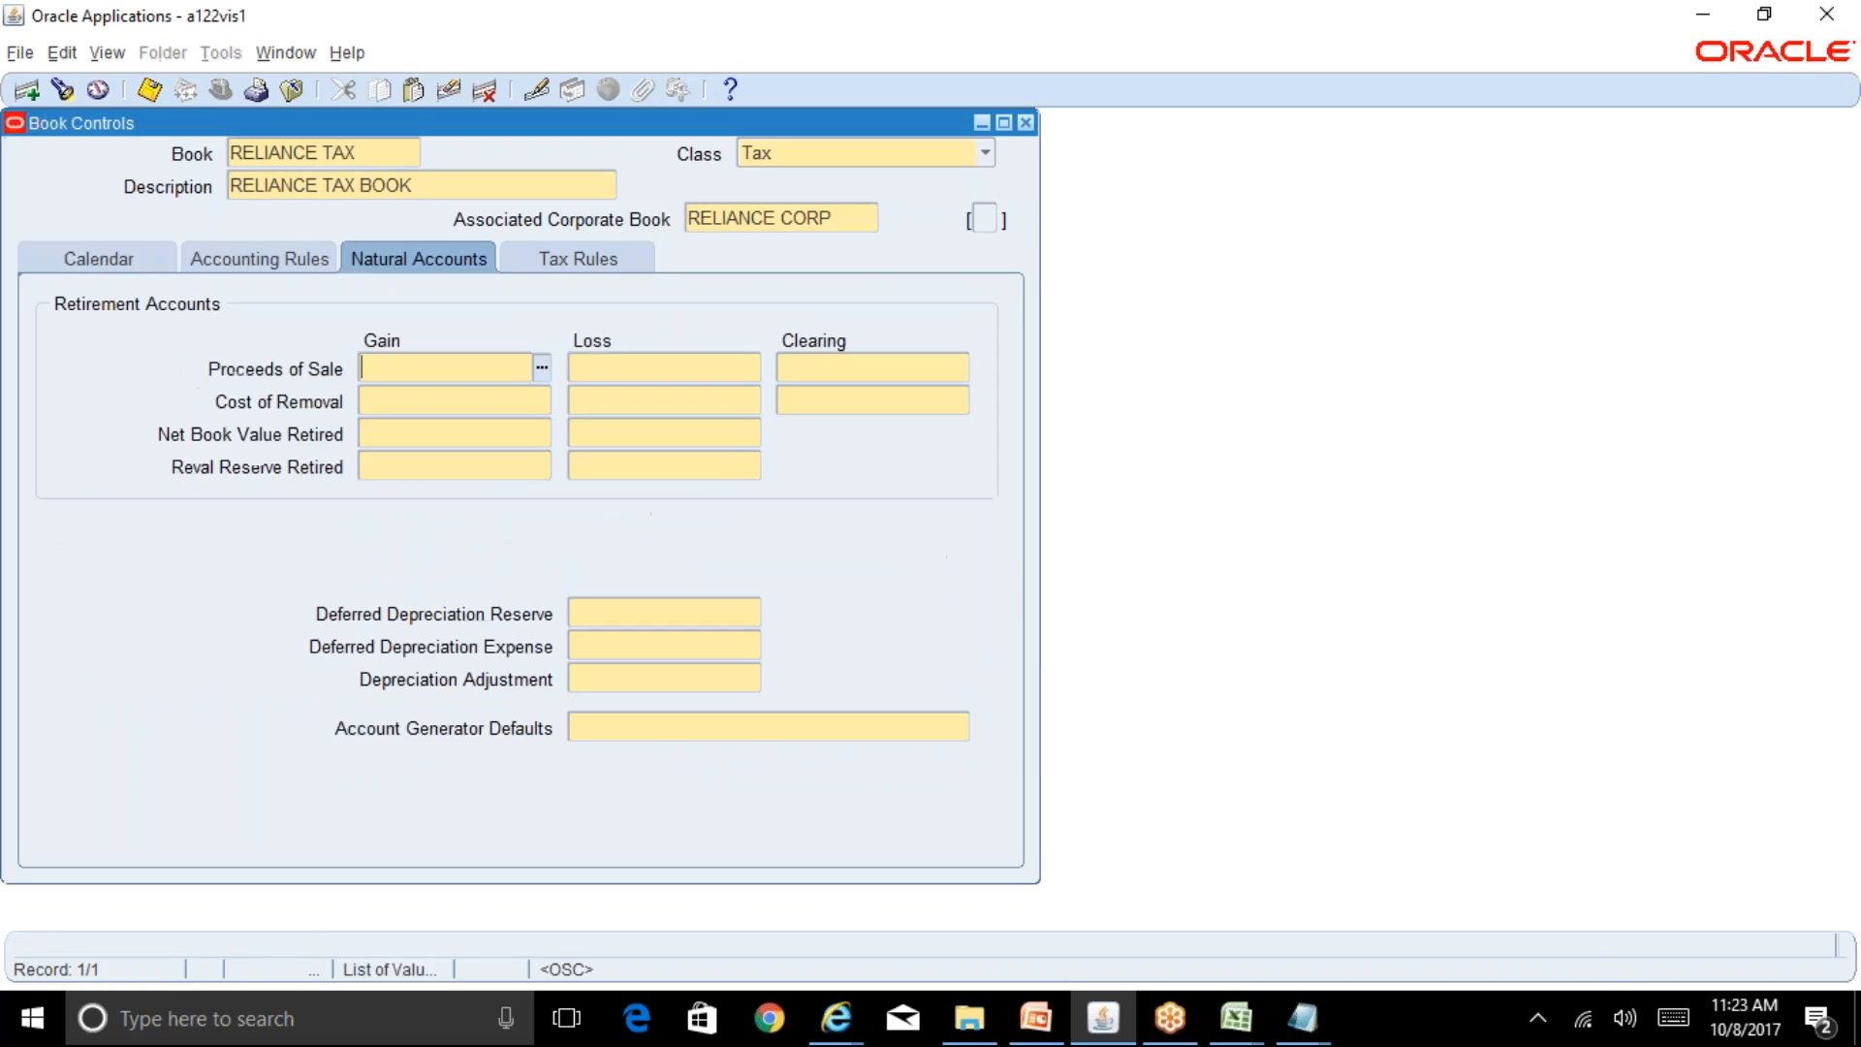
{"action": "left_click", "coordinate": [1236, 1018]}
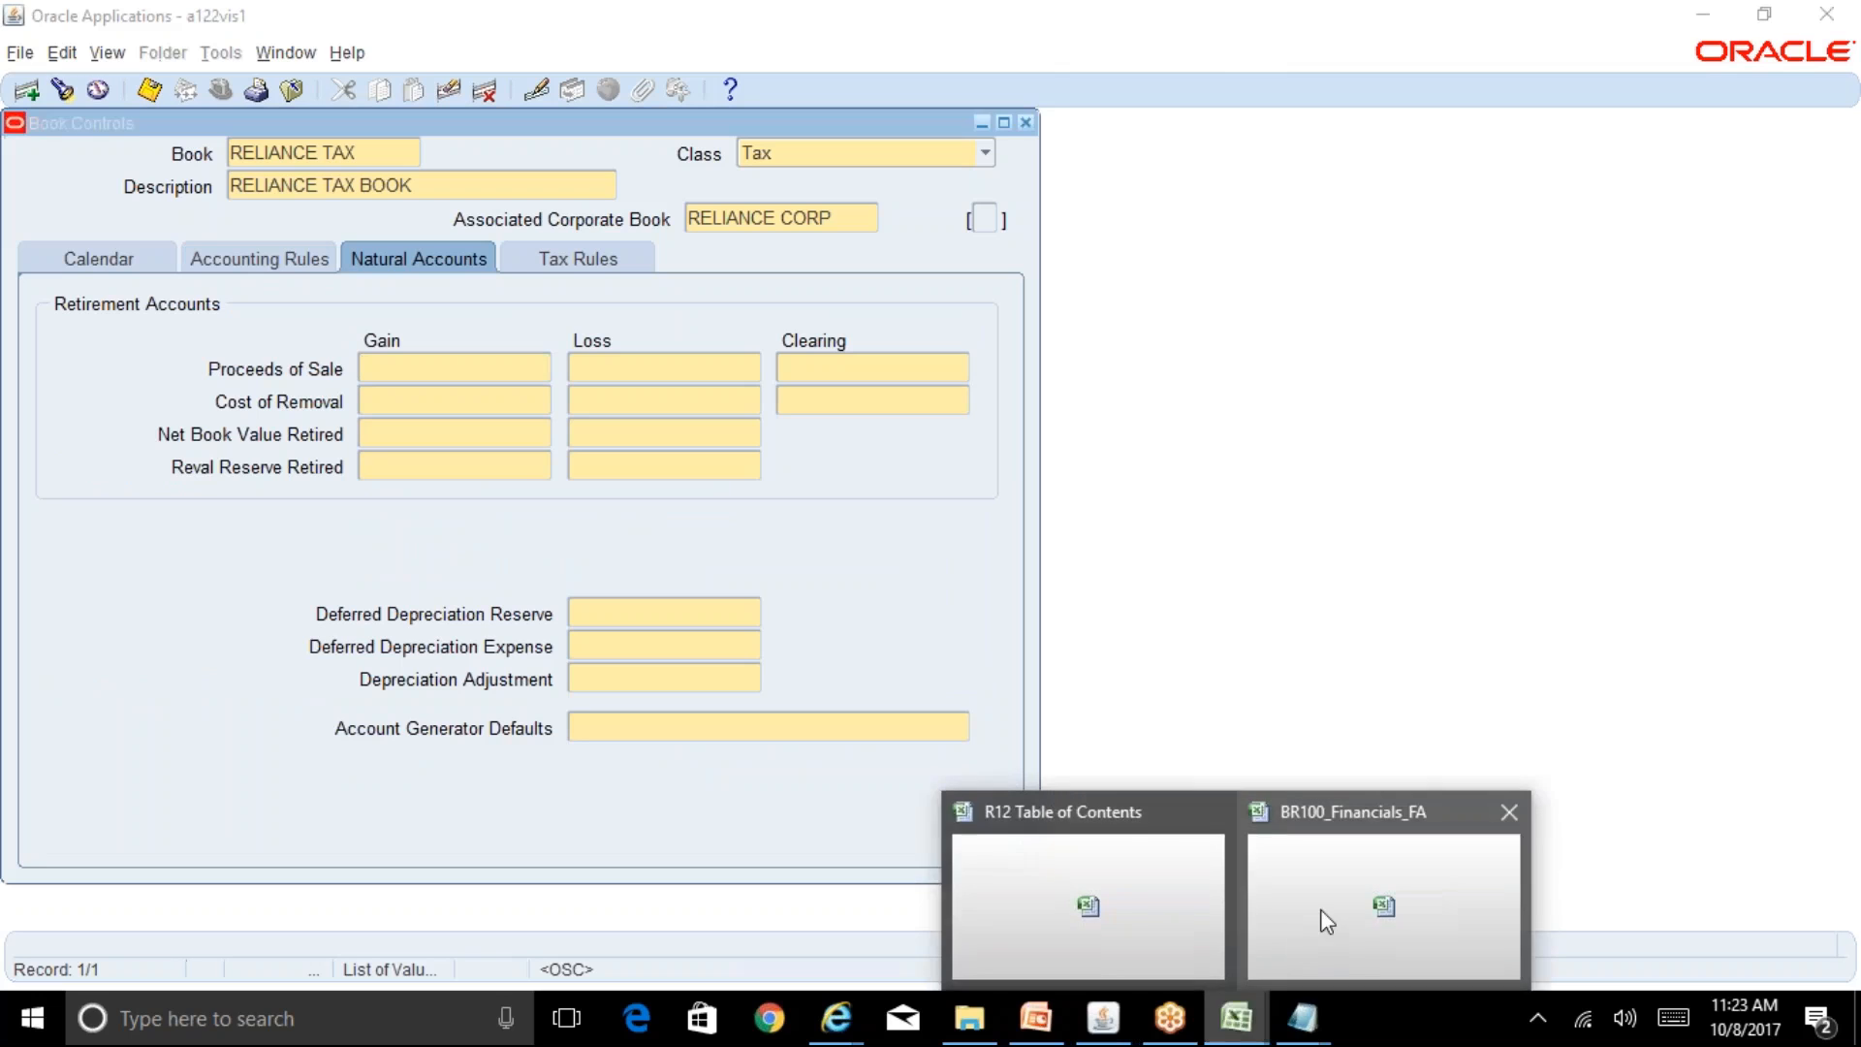
{"action": "left_click", "coordinate": [1320, 909]}
{"action": "left_click", "coordinate": [1222, 832]}
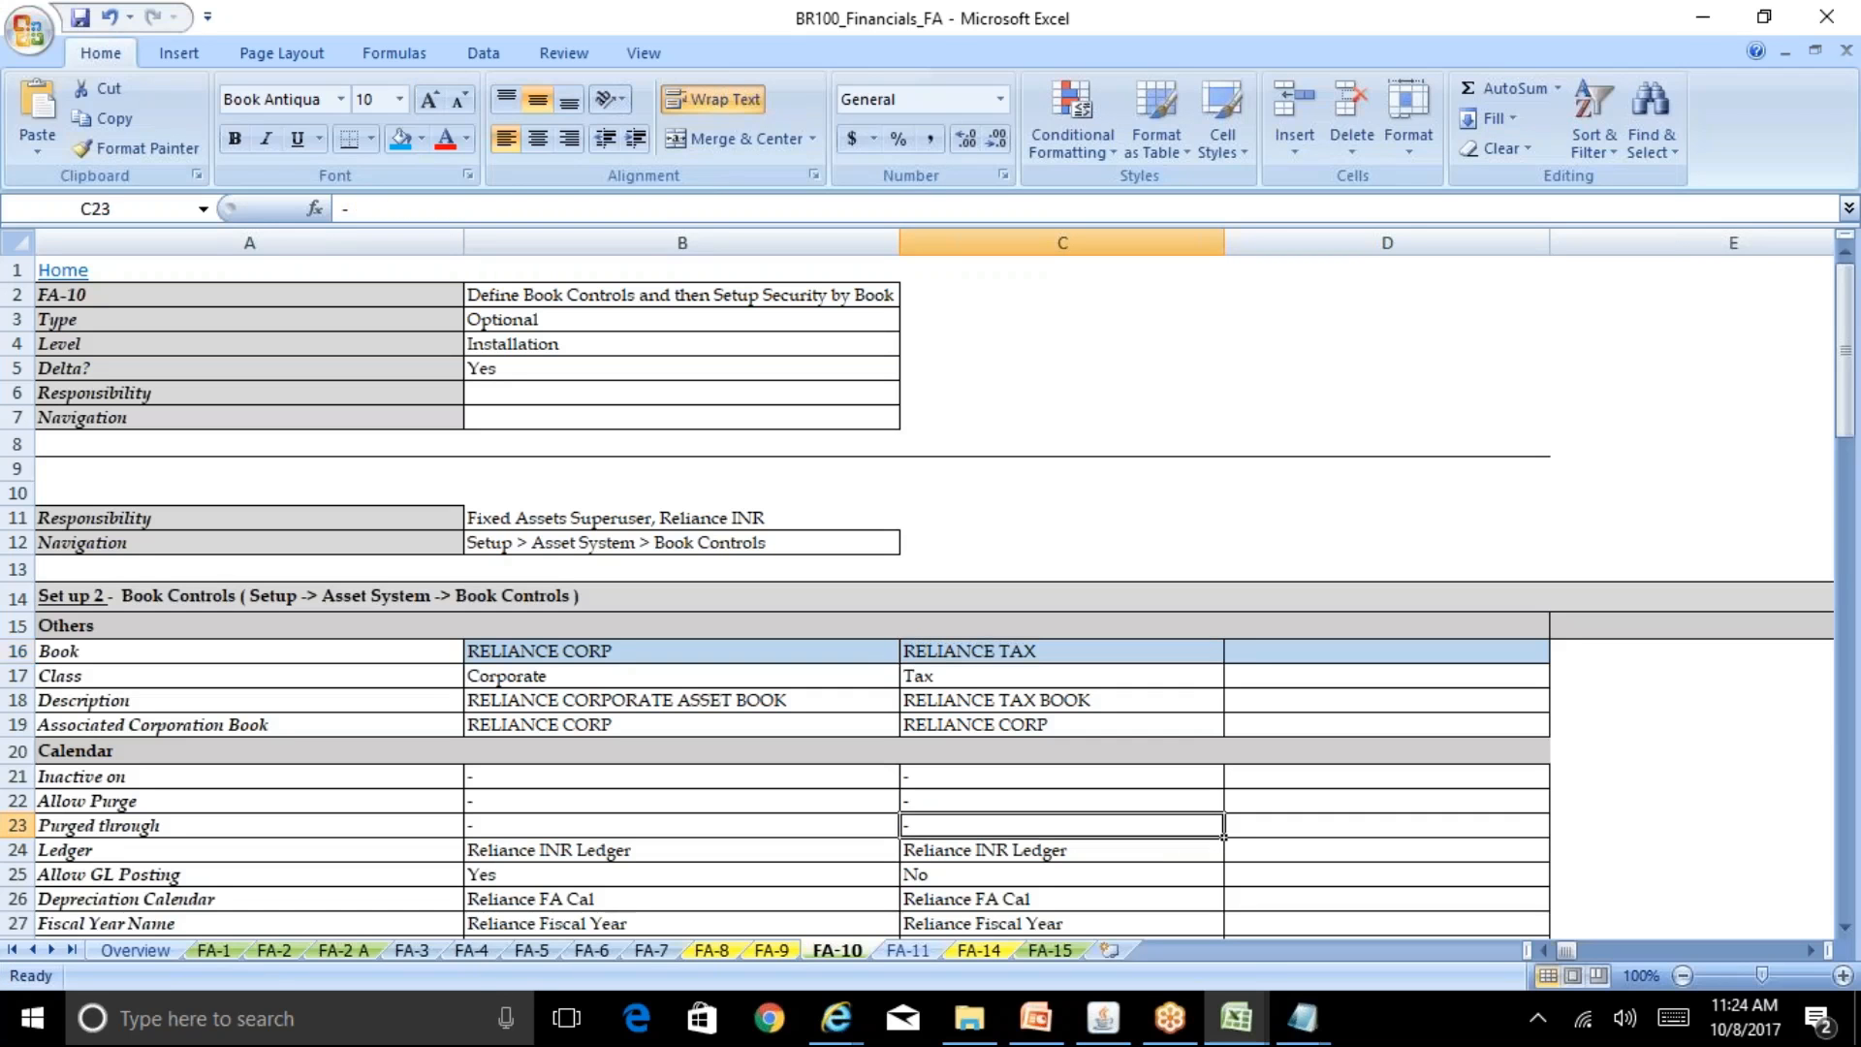
{"action": "key", "text": "Down"}
{"action": "key", "text": "Down"}
{"action": "key", "text": "Down"}
{"action": "key", "text": "Down"}
{"action": "key", "text": "Down"}
{"action": "key", "text": "Down"}
{"action": "key", "text": "Down"}
{"action": "key", "text": "Down"}
{"action": "key", "text": "Down"}
{"action": "key", "text": "Down"}
{"action": "key", "text": "Down"}
{"action": "key", "text": "Down"}
{"action": "key", "text": "Down"}
{"action": "key", "text": "Down"}
{"action": "key", "text": "Down"}
{"action": "key", "text": "Down"}
{"action": "key", "text": "Down"}
{"action": "key", "text": "Down"}
{"action": "key", "text": "Down"}
{"action": "key", "text": "Down"}
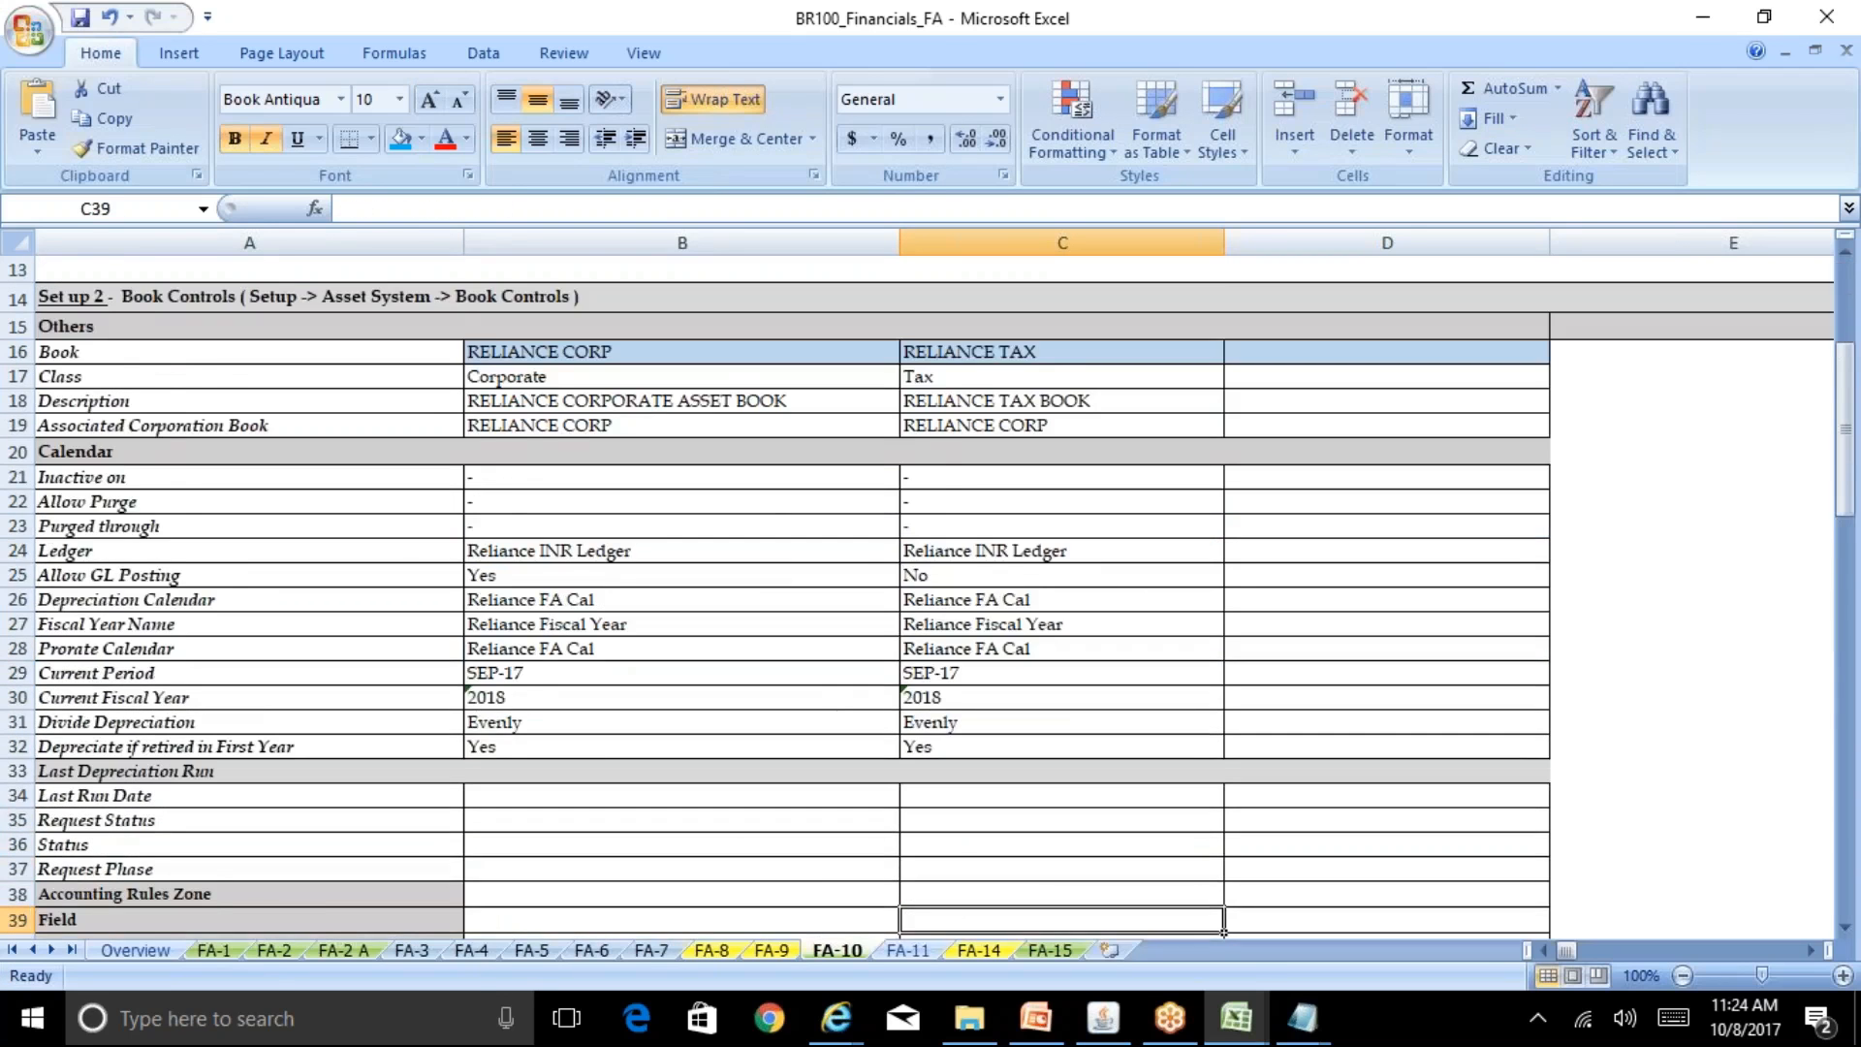
{"action": "key", "text": "Down"}
{"action": "key", "text": "Down"}
{"action": "key", "text": "Down"}
{"action": "key", "text": "Down"}
{"action": "key", "text": "Down"}
{"action": "key", "text": "Down"}
{"action": "key", "text": "Down"}
{"action": "key", "text": "Down"}
{"action": "key", "text": "Down"}
{"action": "key", "text": "Down"}
{"action": "key", "text": "Down"}
{"action": "key", "text": "Down"}
{"action": "key", "text": "Down"}
{"action": "key", "text": "Down"}
{"action": "key", "text": "Down"}
{"action": "key", "text": "Down"}
{"action": "key", "text": "Down"}
{"action": "key", "text": "Down"}
{"action": "key", "text": "Down"}
{"action": "key", "text": "Down"}
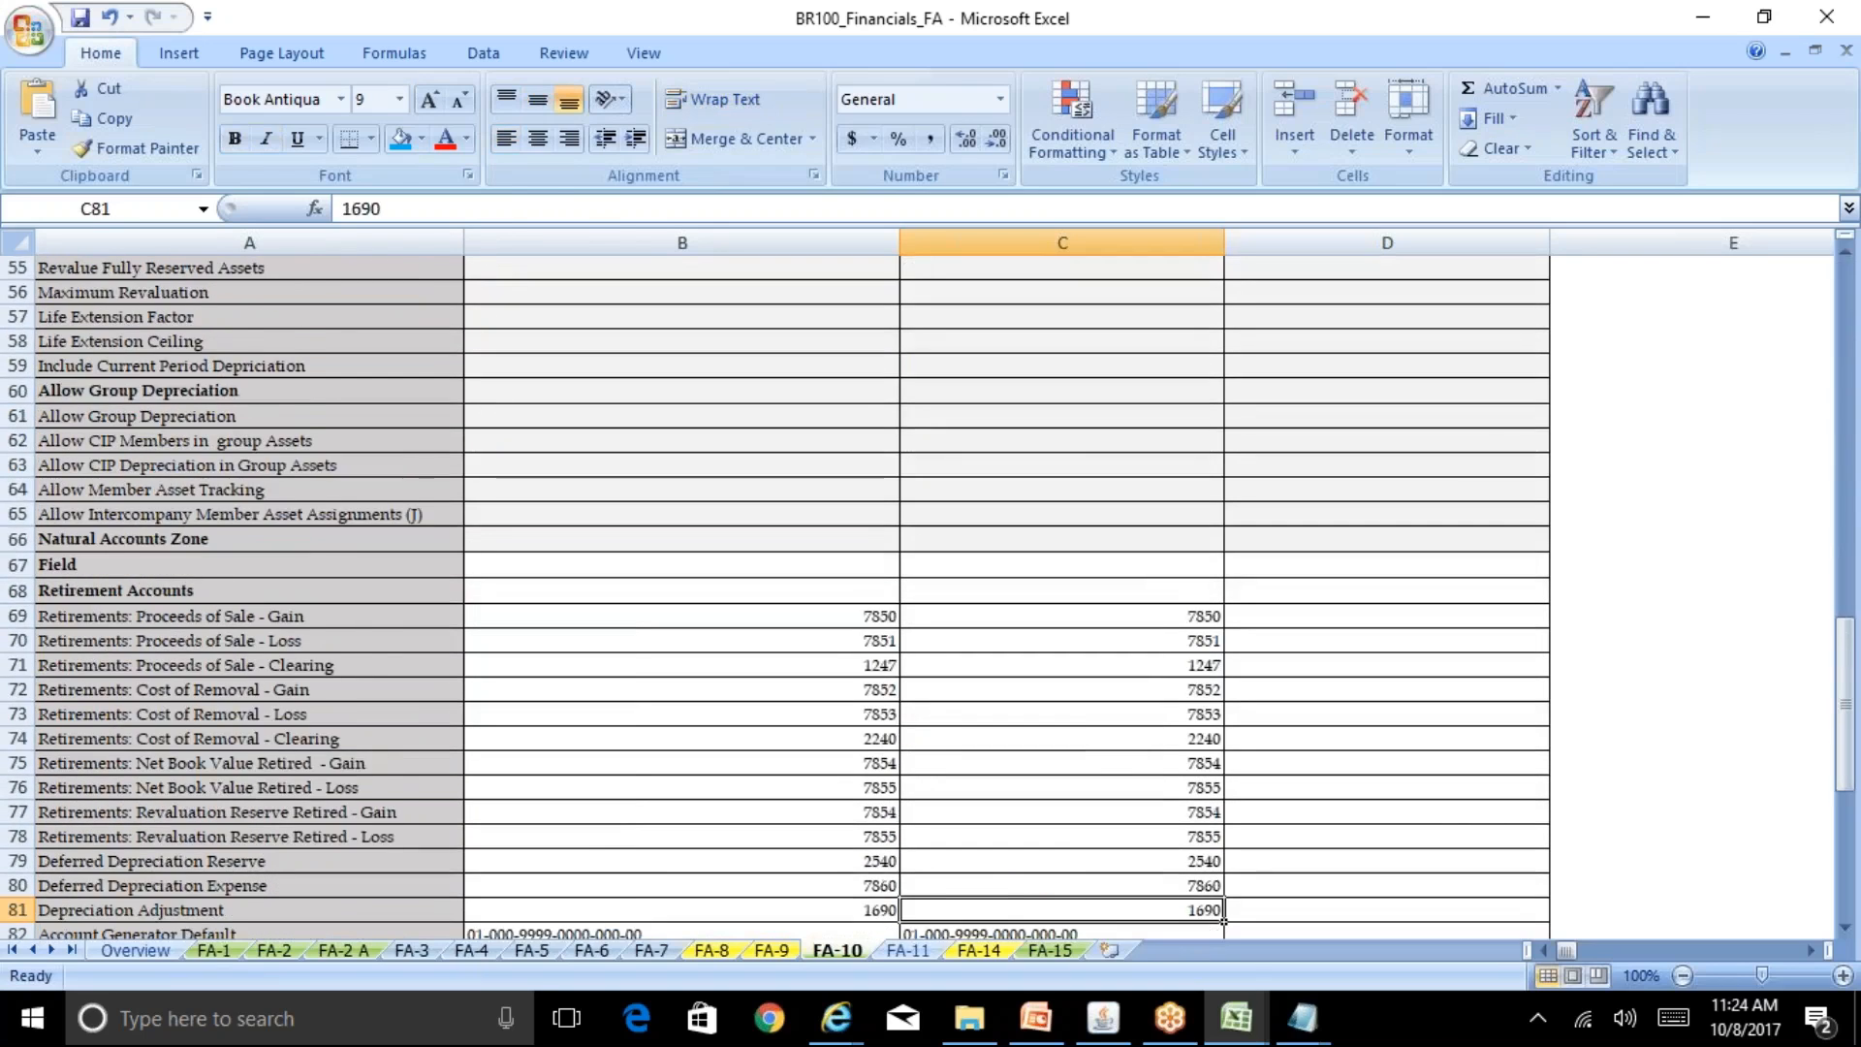
{"action": "left_click", "coordinate": [1163, 570]}
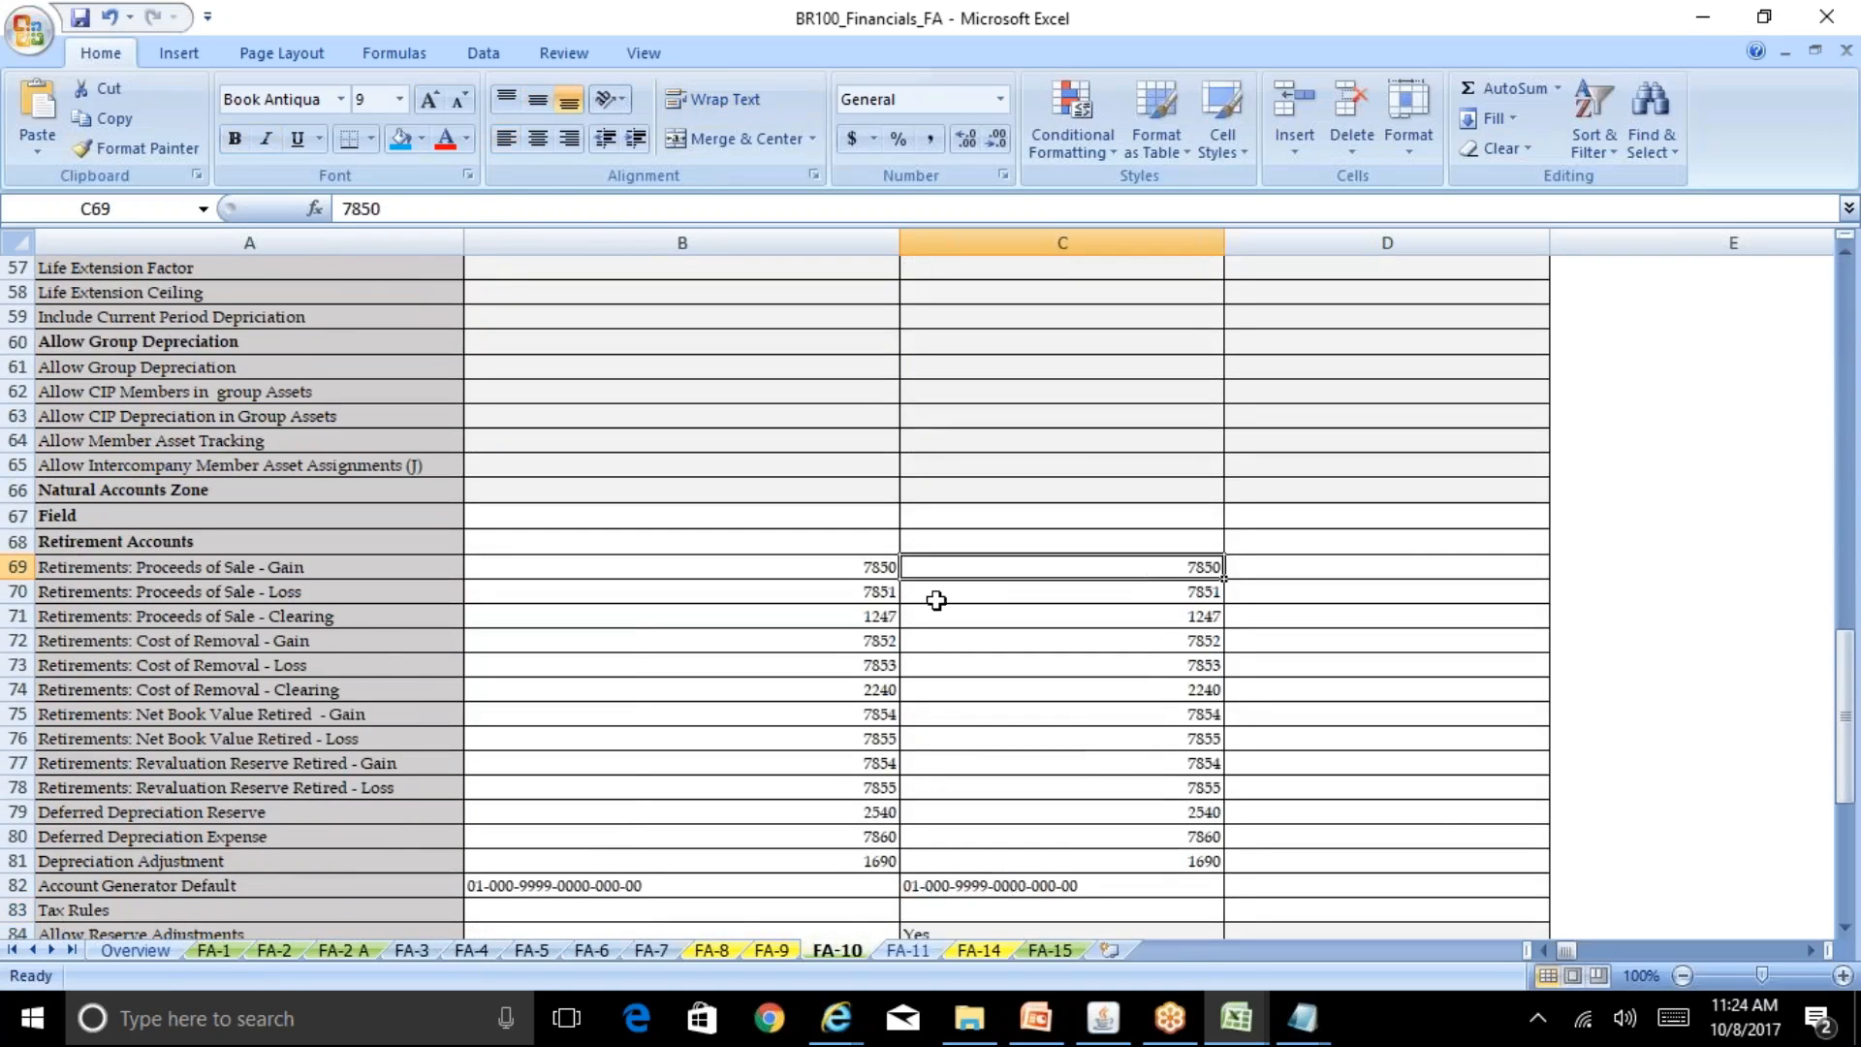
Step: Return to Oracle Applications and set the Proceeds of Sale gain account to 7850
{"action": "key", "text": "alt+Tab"}
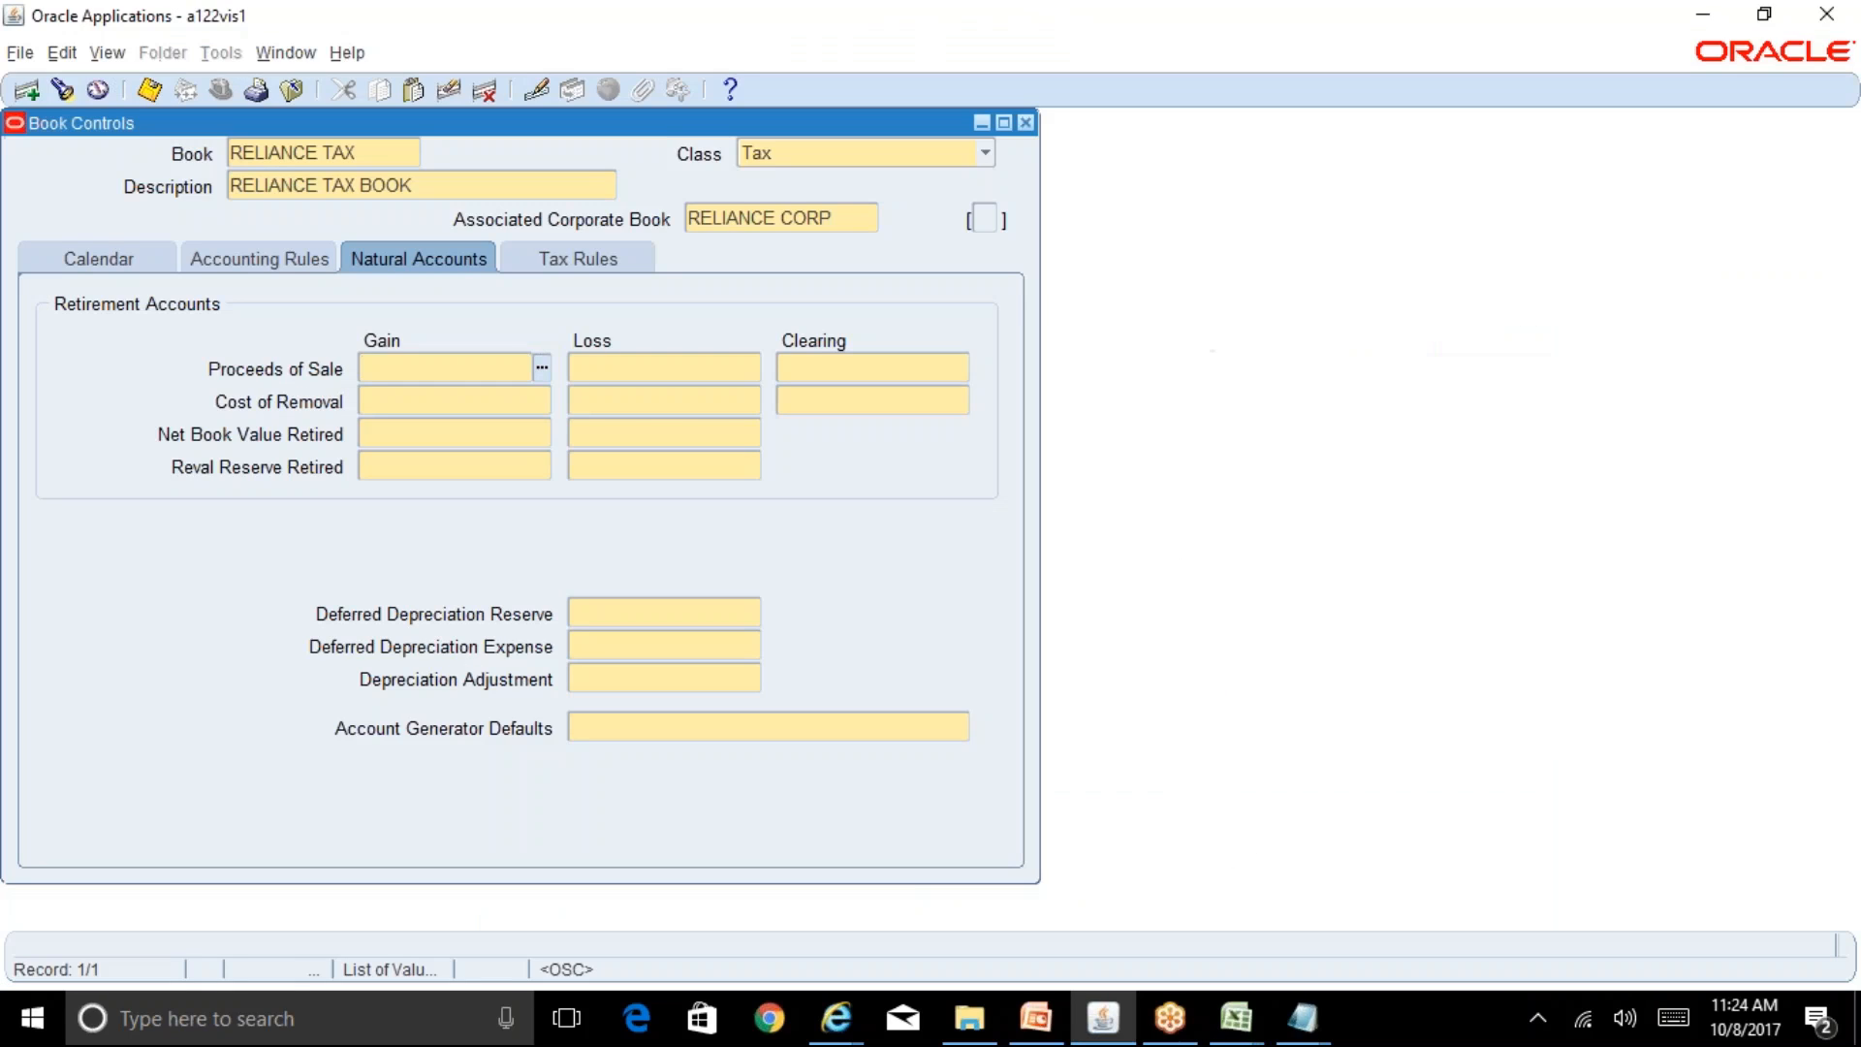
{"action": "type", "text": "7850"}
{"action": "key", "text": "BackSpace"}
{"action": "key", "text": "BackSpace"}
{"action": "type", "text": "50"}
{"action": "key", "text": "Tab"}
Step: Set the Proceeds of Sale loss account to 7851, checking the setup sheet in Excel
{"action": "key", "text": "alt+Tab"}
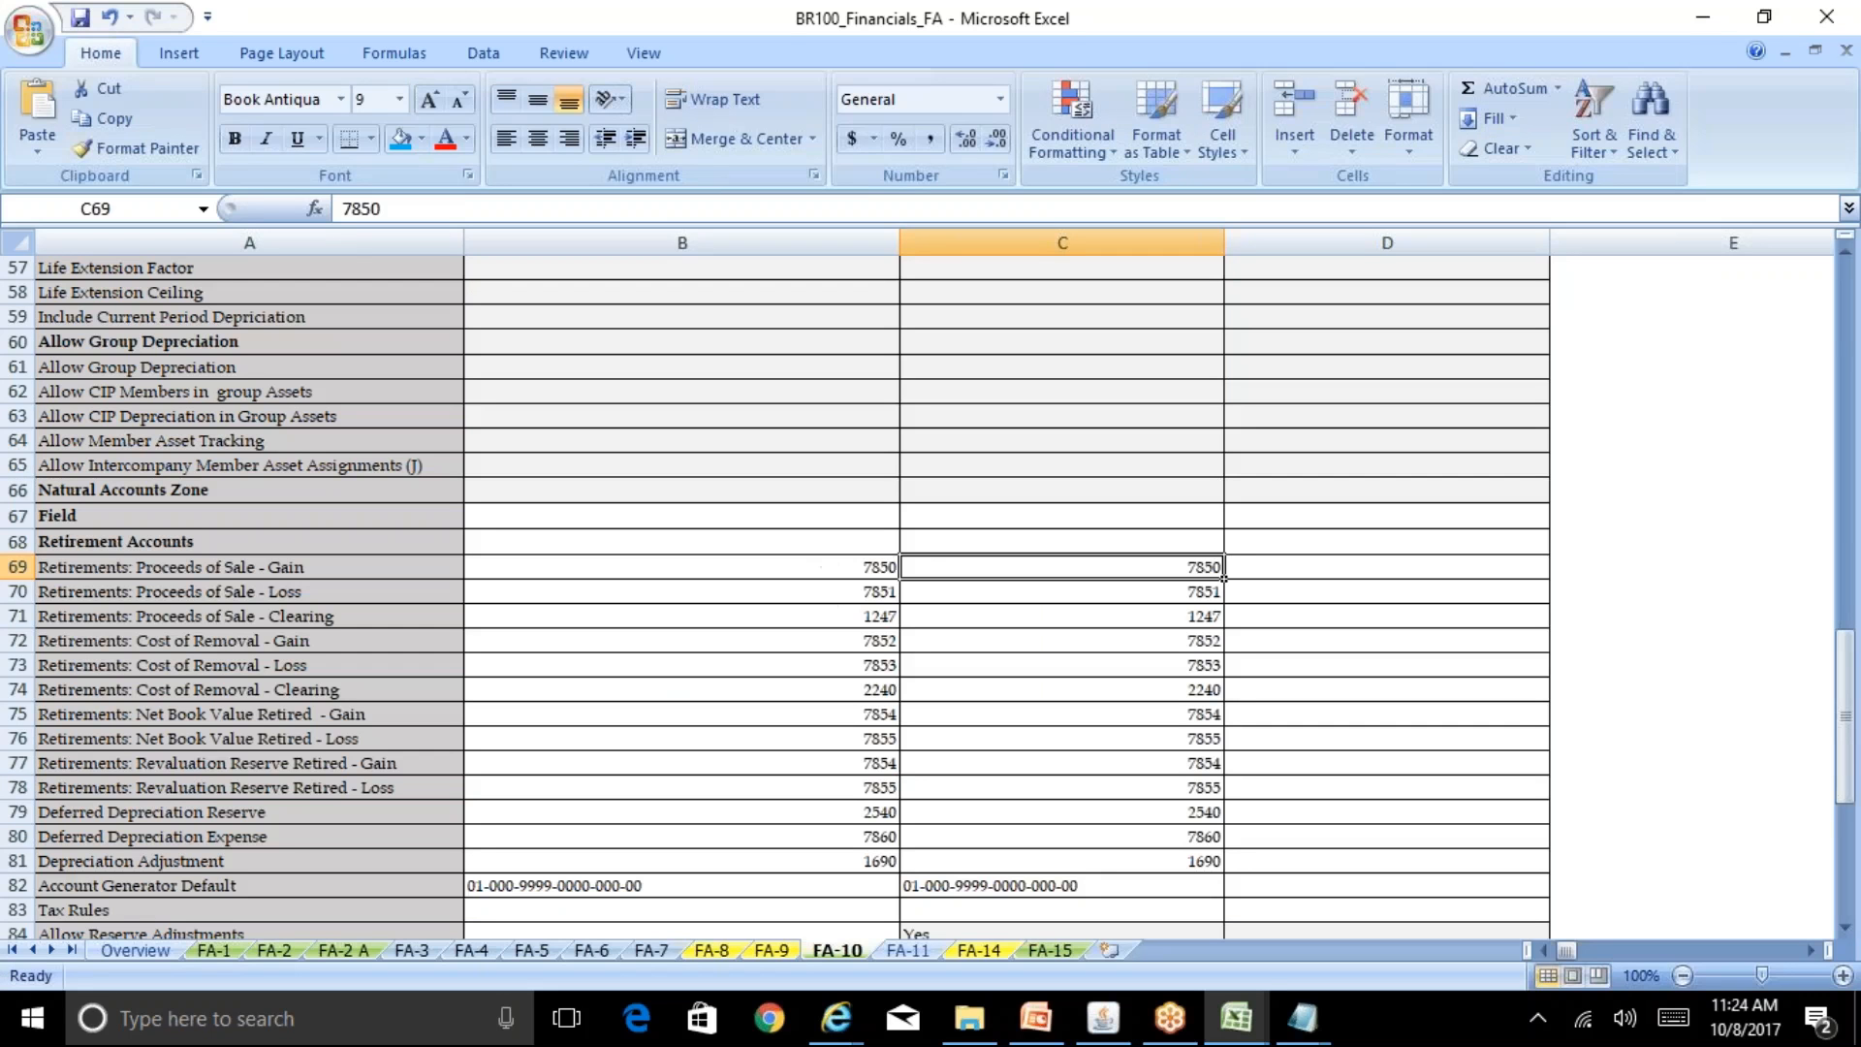
{"action": "type", "text": "78"}
{"action": "key", "text": "Escape"}
{"action": "key", "text": "Tab"}
{"action": "key", "text": "alt+Tab"}
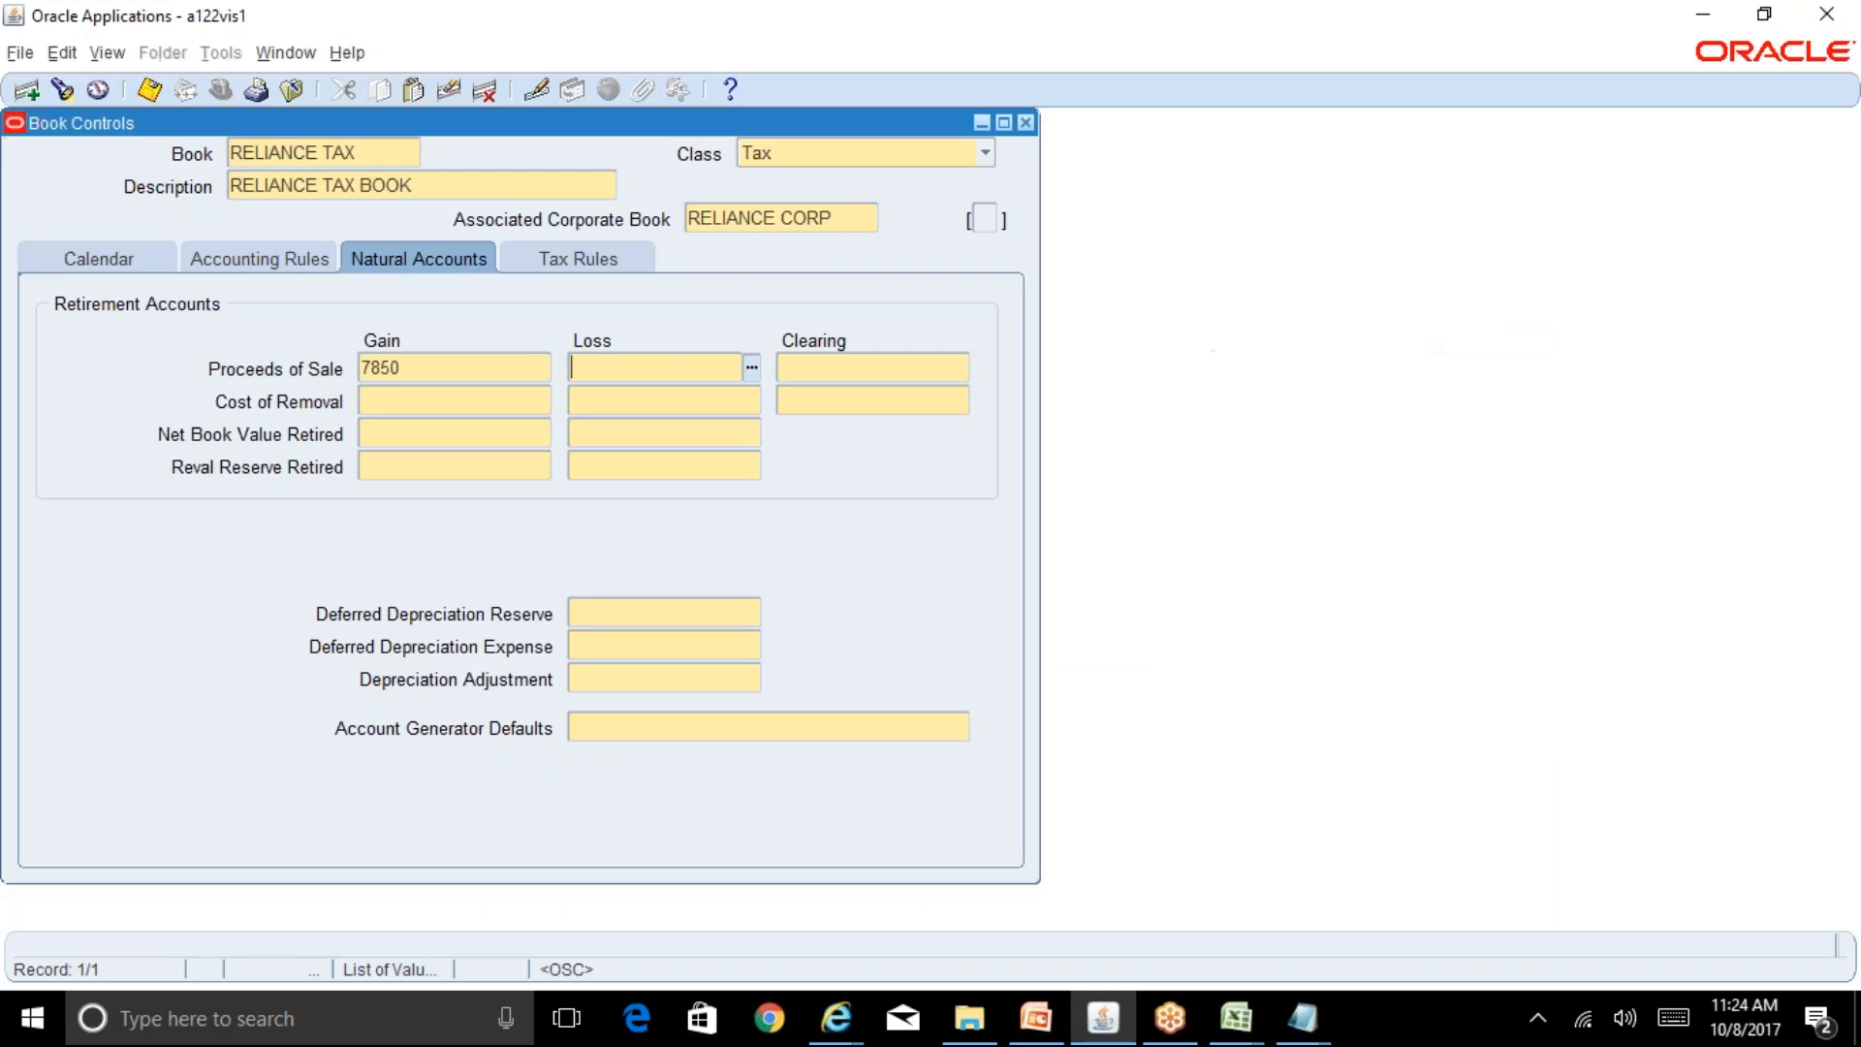
{"action": "type", "text": "7851"}
{"action": "key", "text": "Tab"}
Step: Check the setup sheet in Excel and enter 1247 as the Proceeds of Sale clearing account in Oracle Applications
{"action": "key", "text": "alt+Tab"}
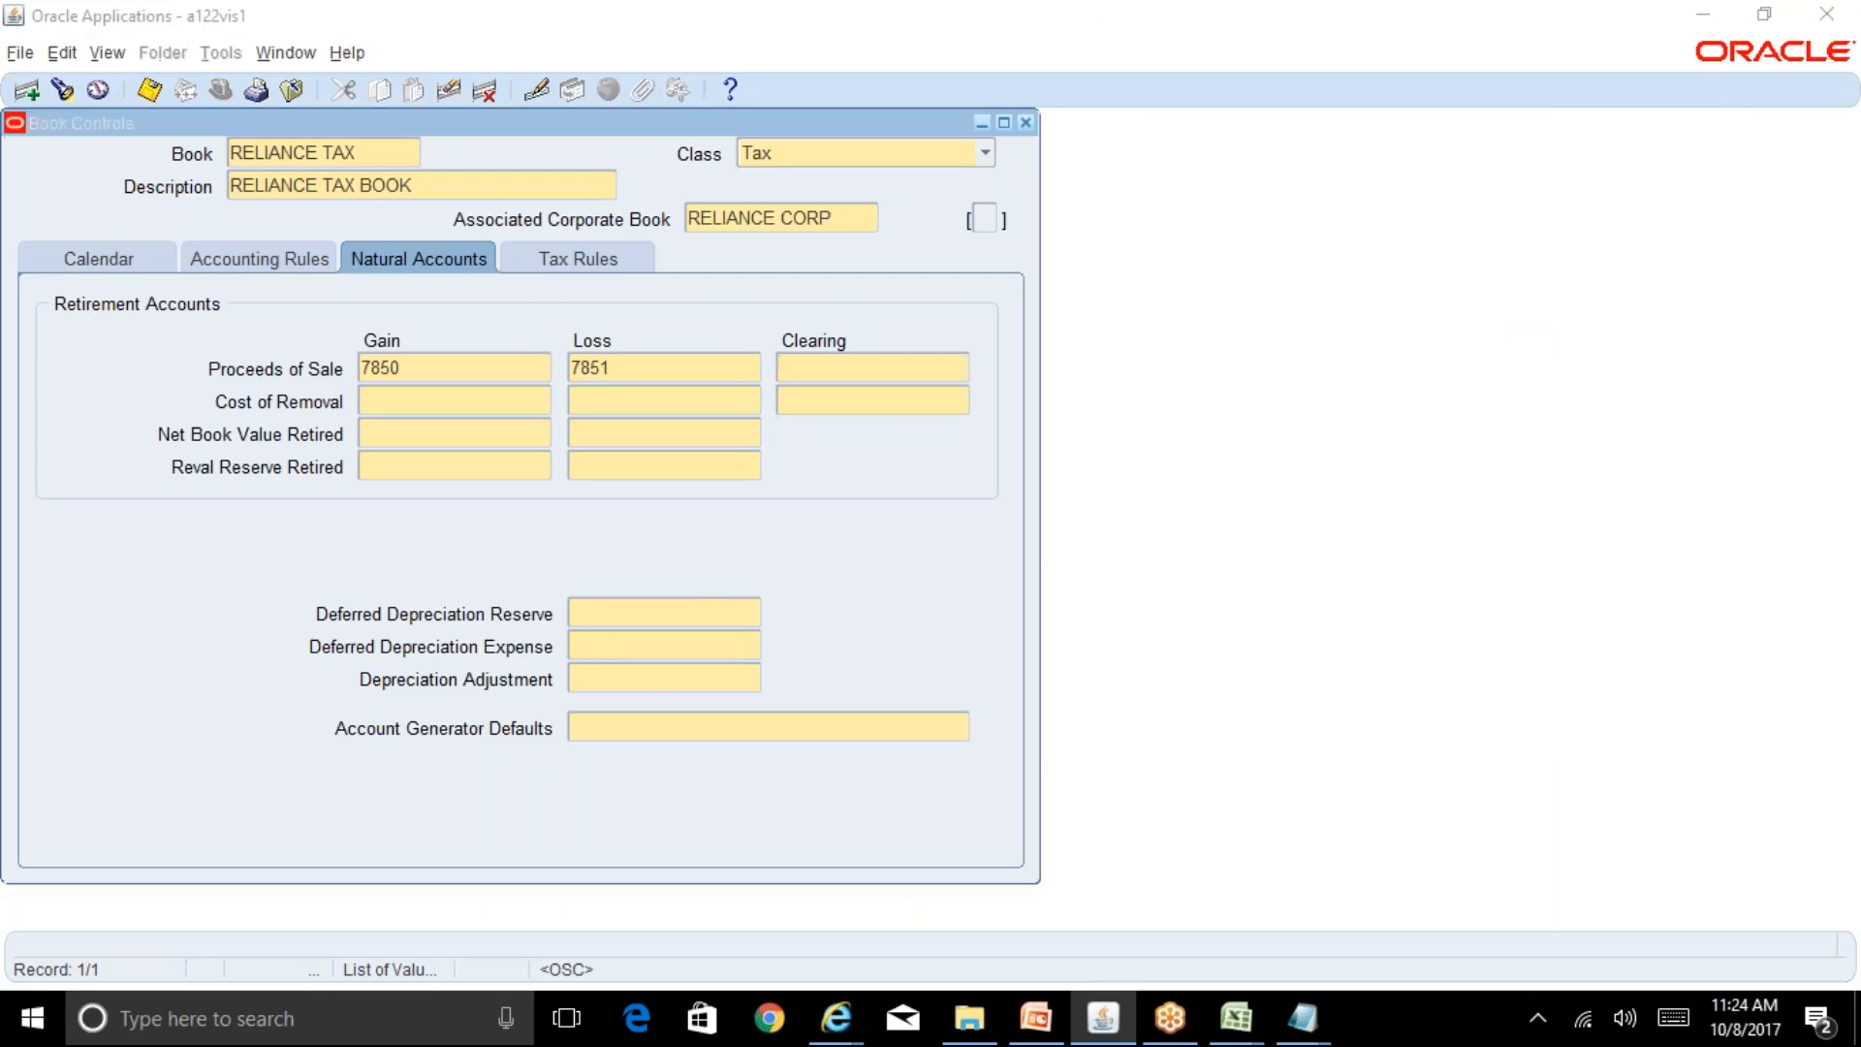
{"action": "left_click", "coordinate": [1117, 1020]}
{"action": "left_click", "coordinate": [1236, 1018]}
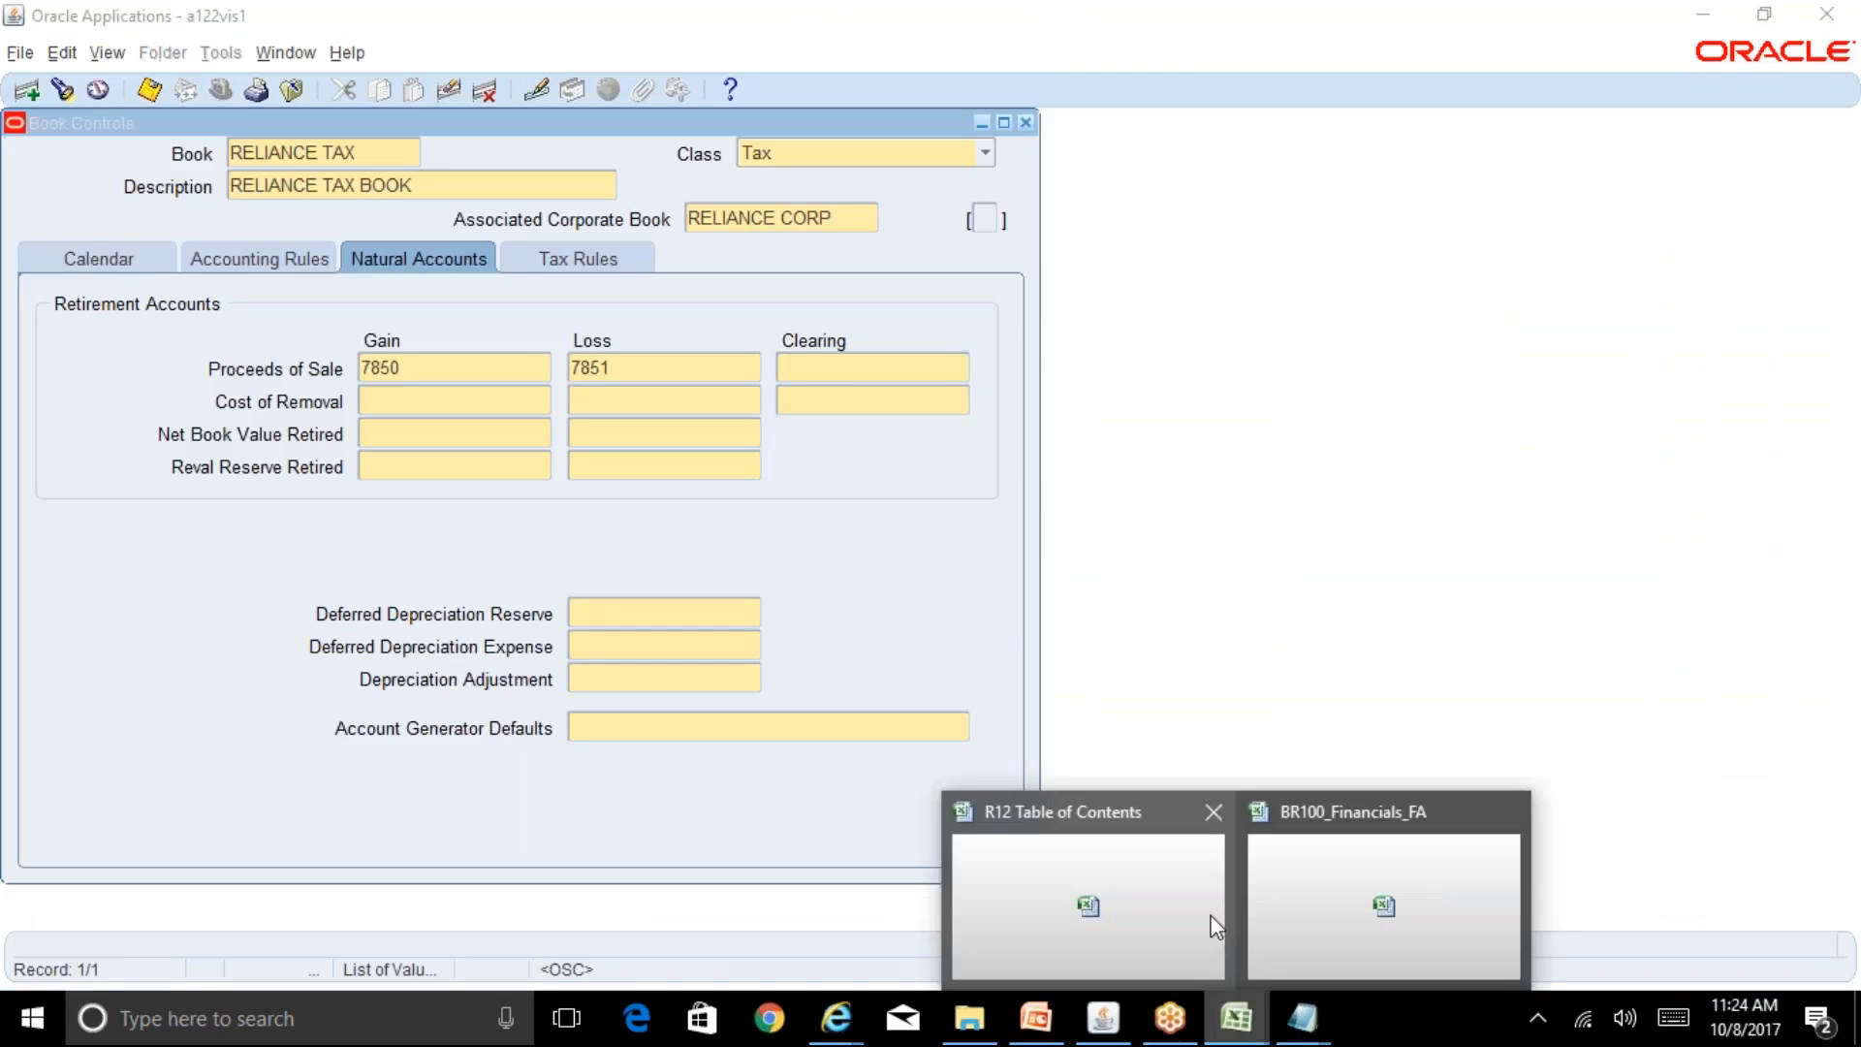
{"action": "left_click", "coordinate": [1352, 902]}
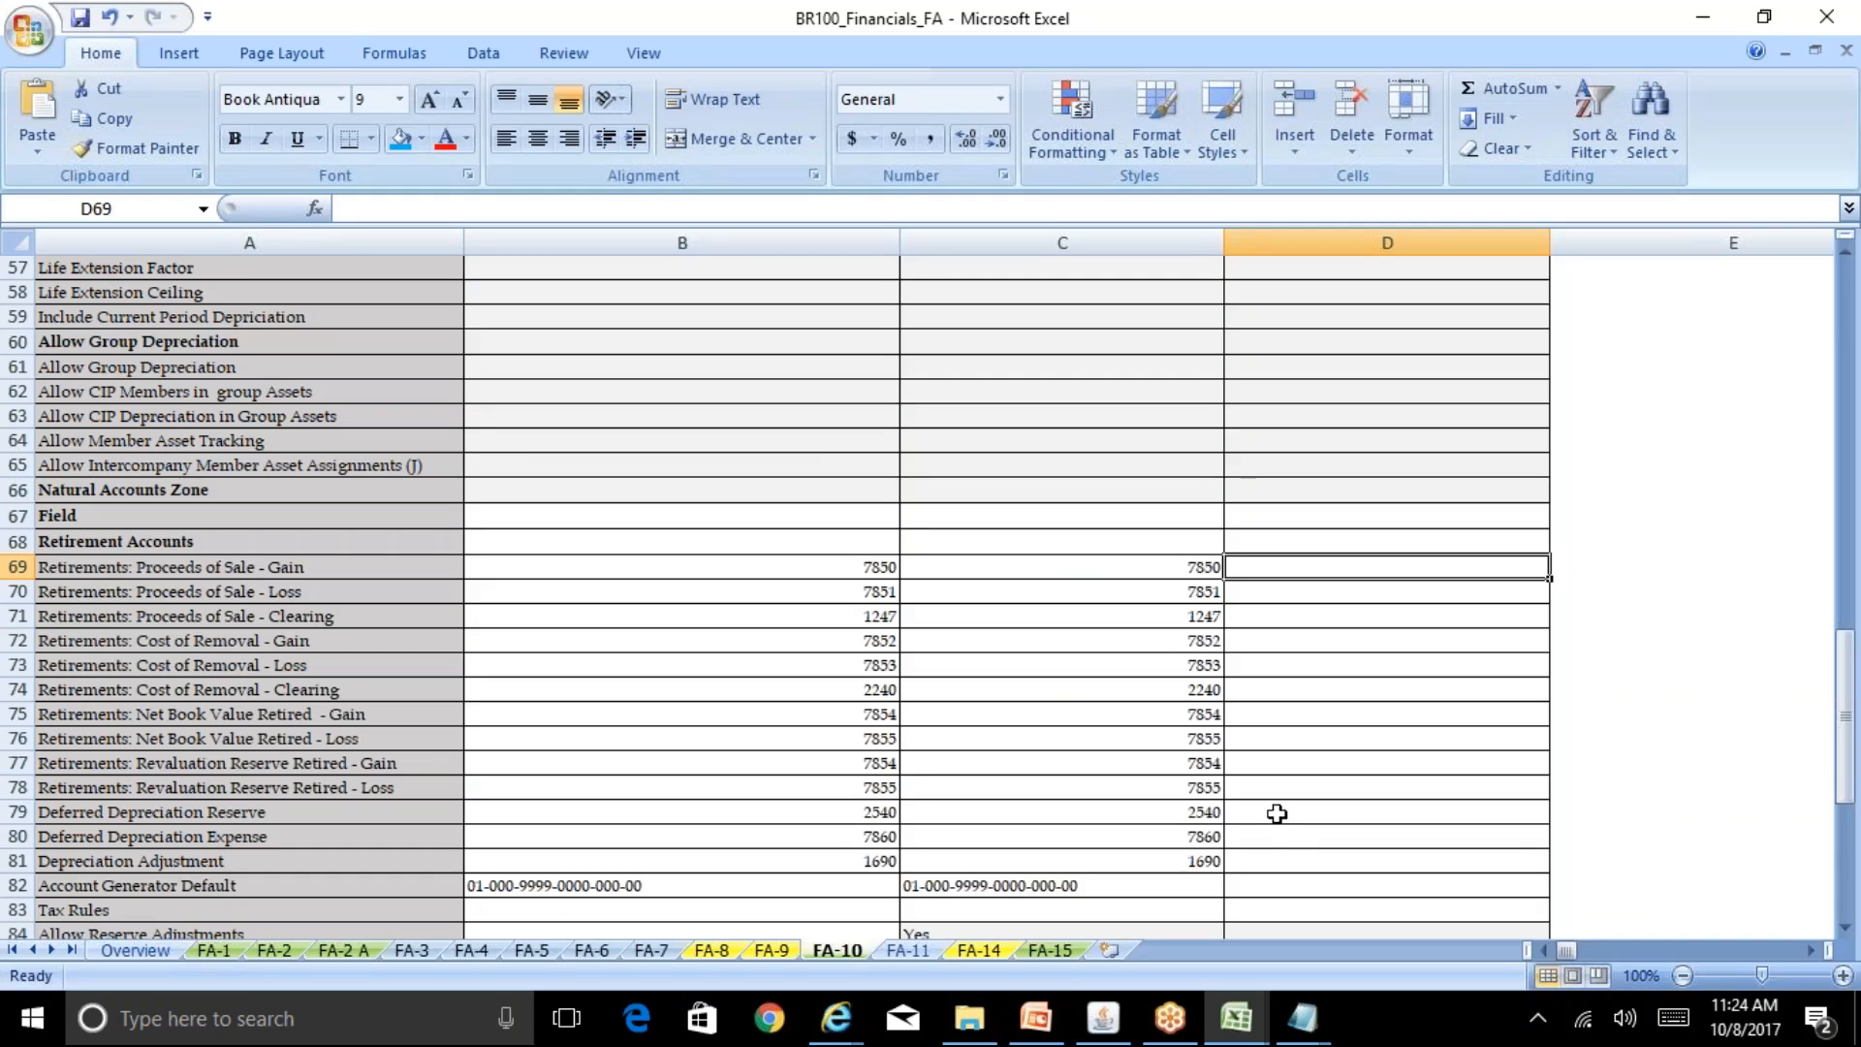
{"action": "left_click", "coordinate": [1146, 618]}
{"action": "left_click", "coordinate": [1104, 1018]}
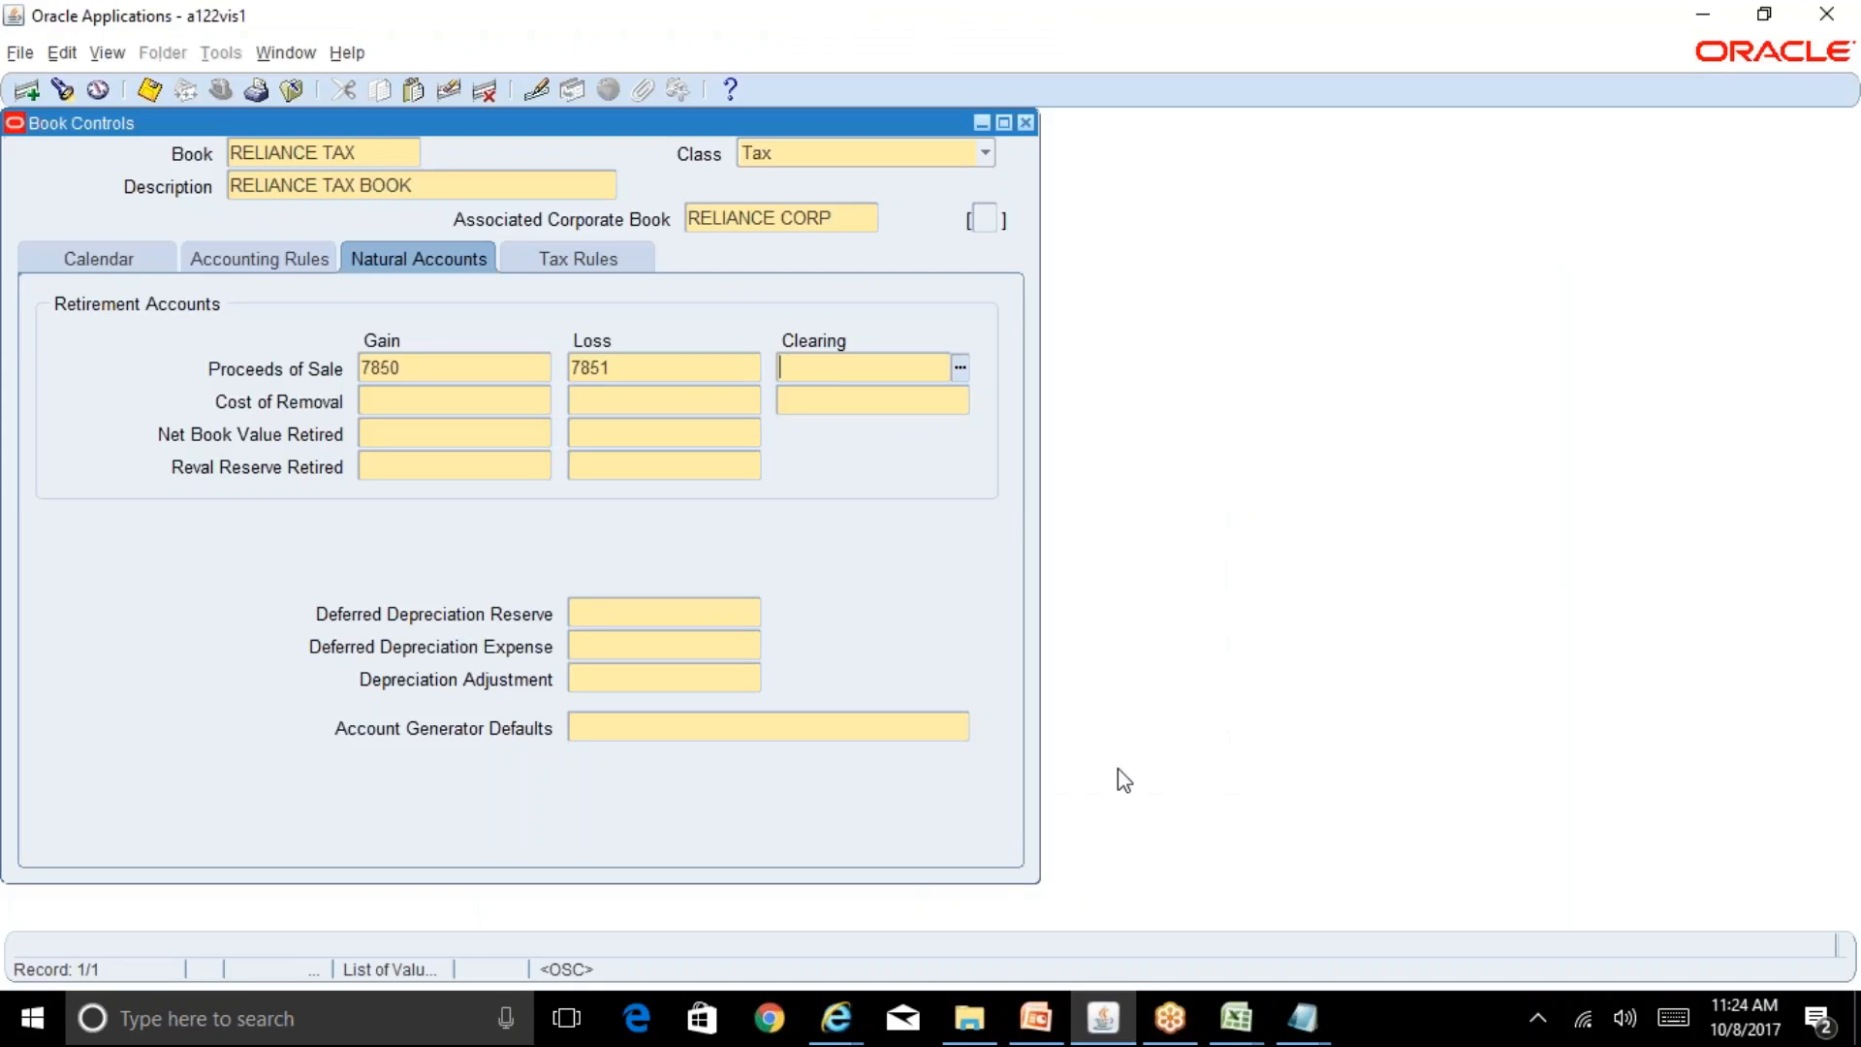
{"action": "type", "text": "1247"}
Step: Set the Cost of Removal accounts to 7852 for gain and 7853 for loss, consulting the setup sheet in Excel
{"action": "left_click", "coordinate": [456, 398]}
{"action": "key", "text": "alt+Tab"}
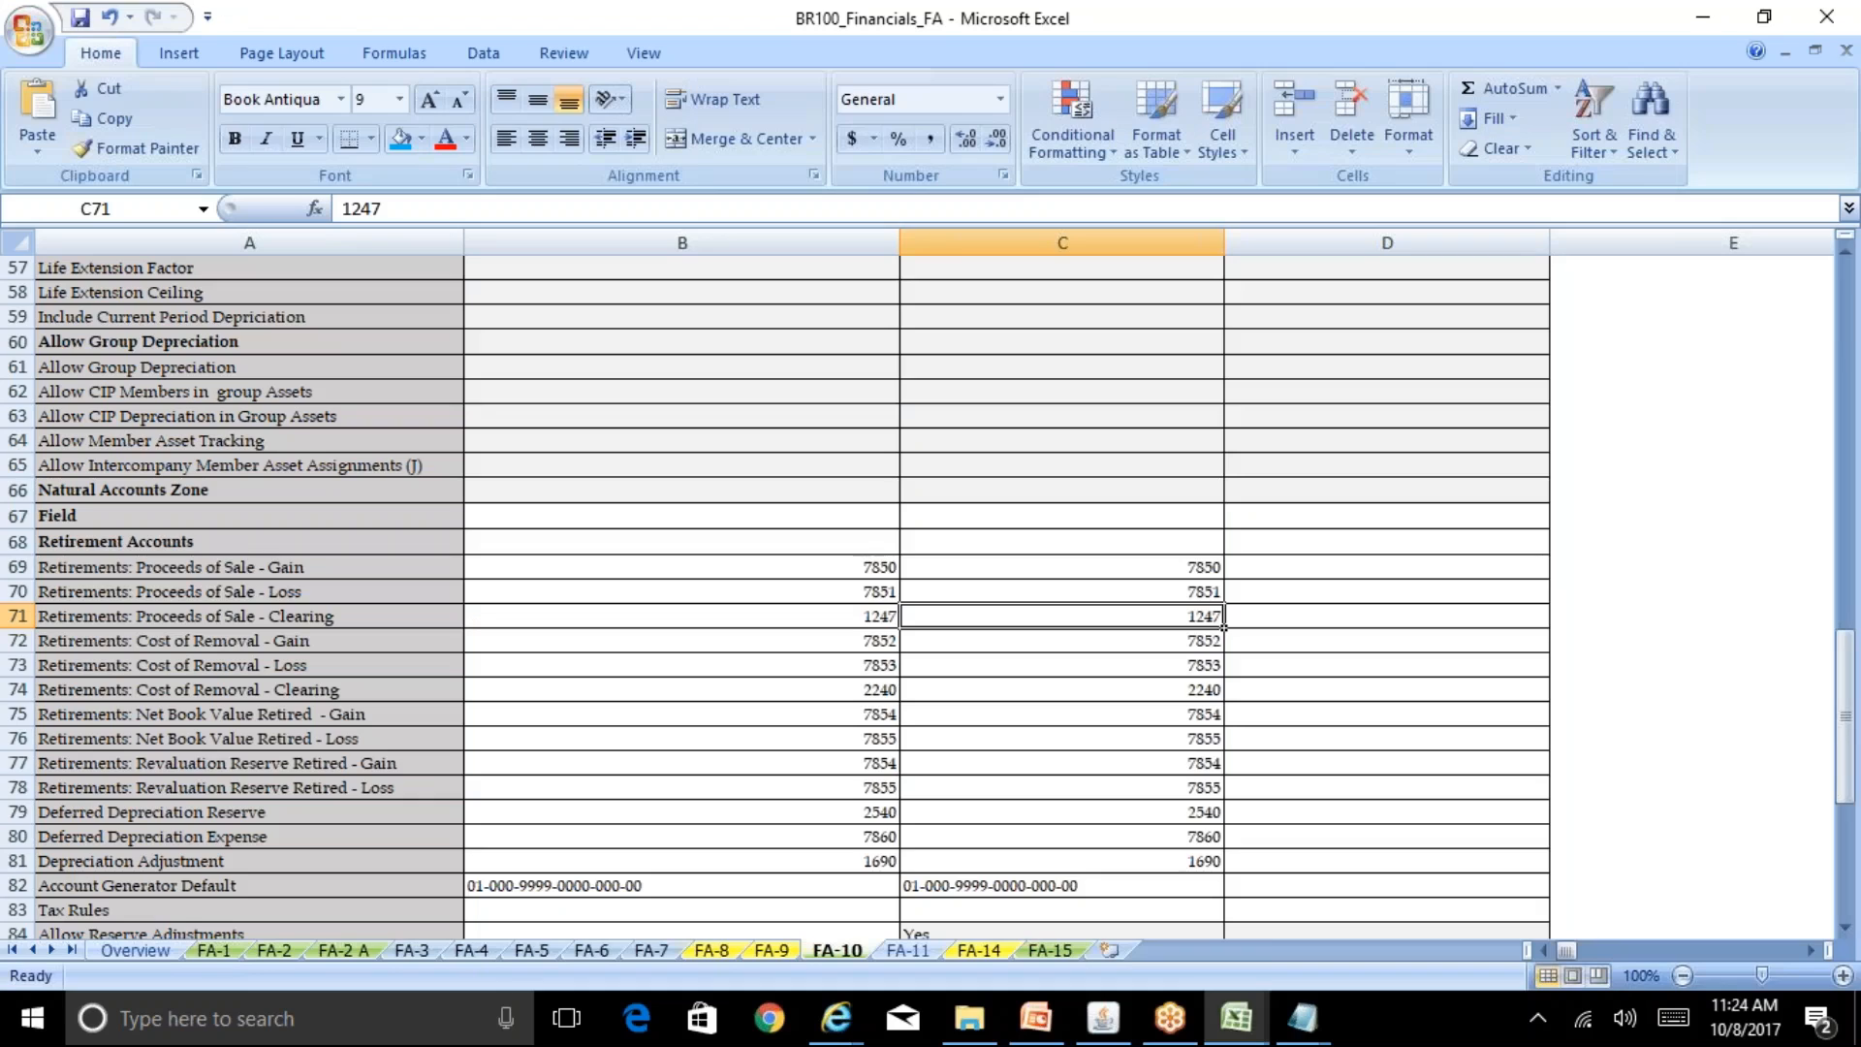
{"action": "left_click", "coordinate": [1062, 640]}
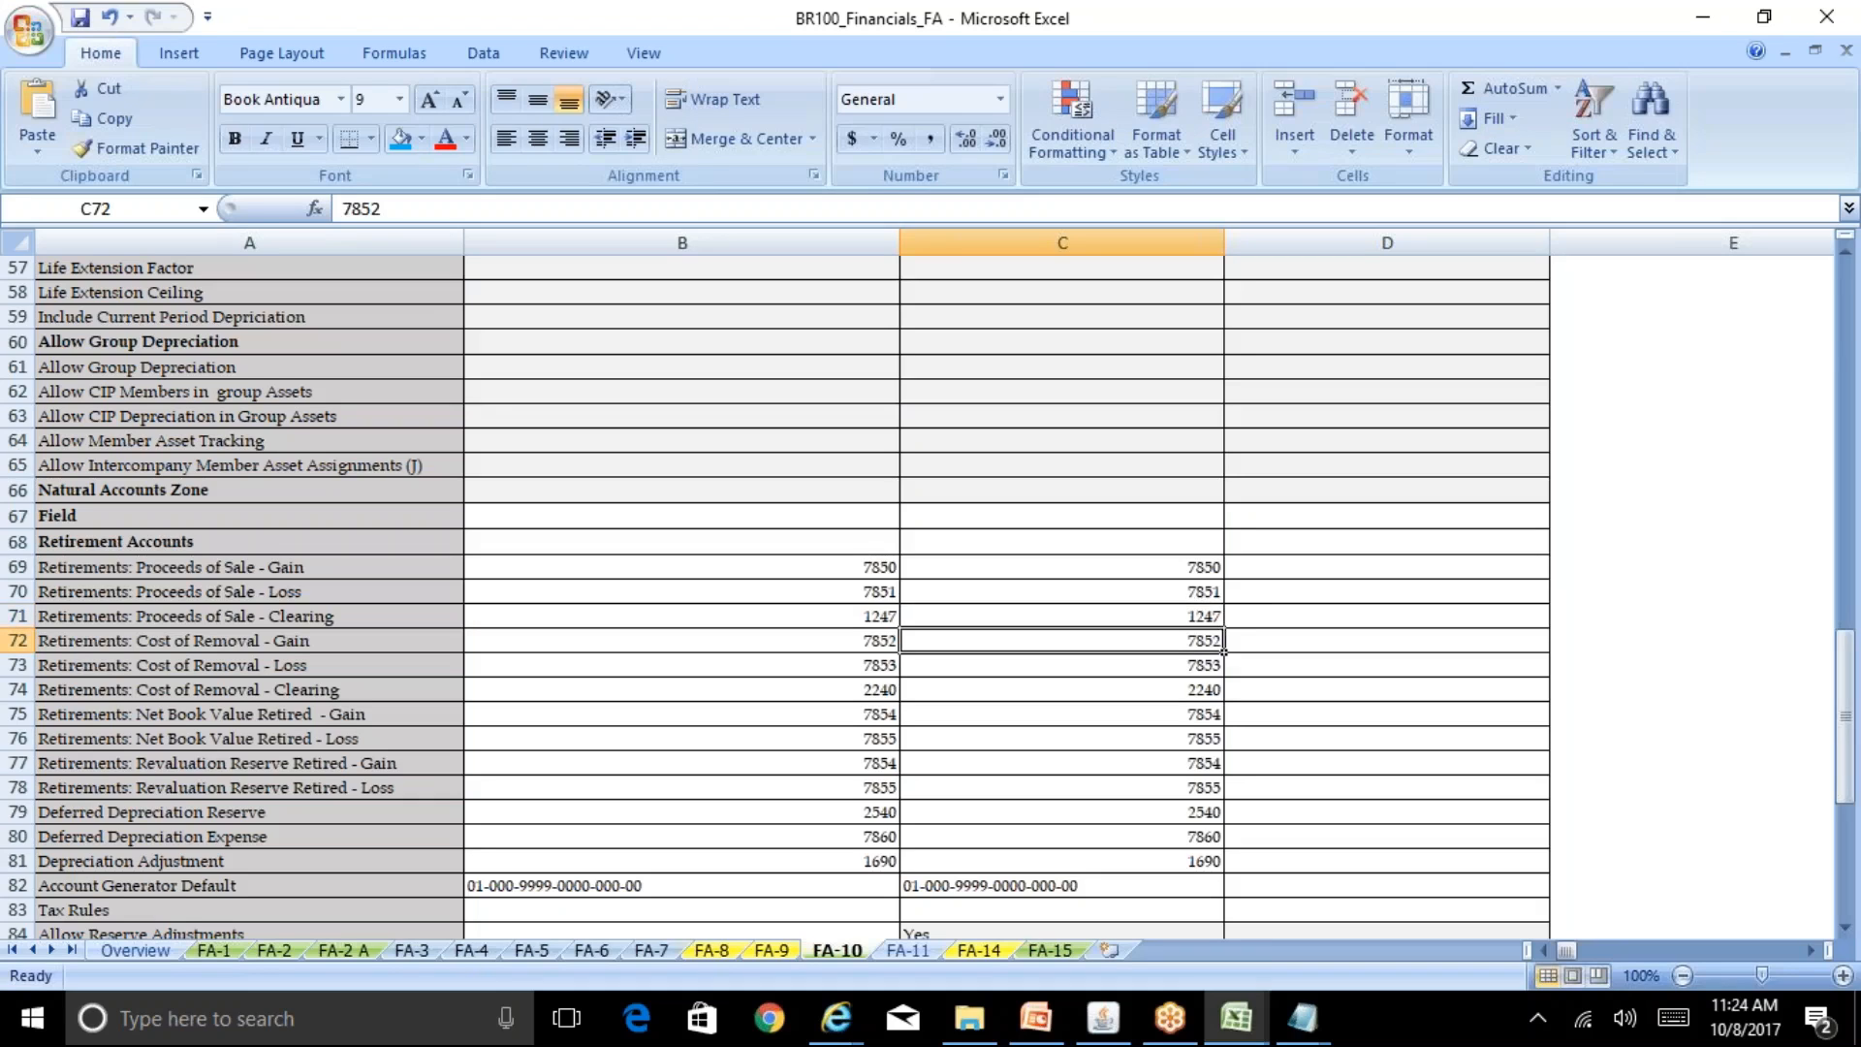
{"action": "key", "text": "alt+Tab"}
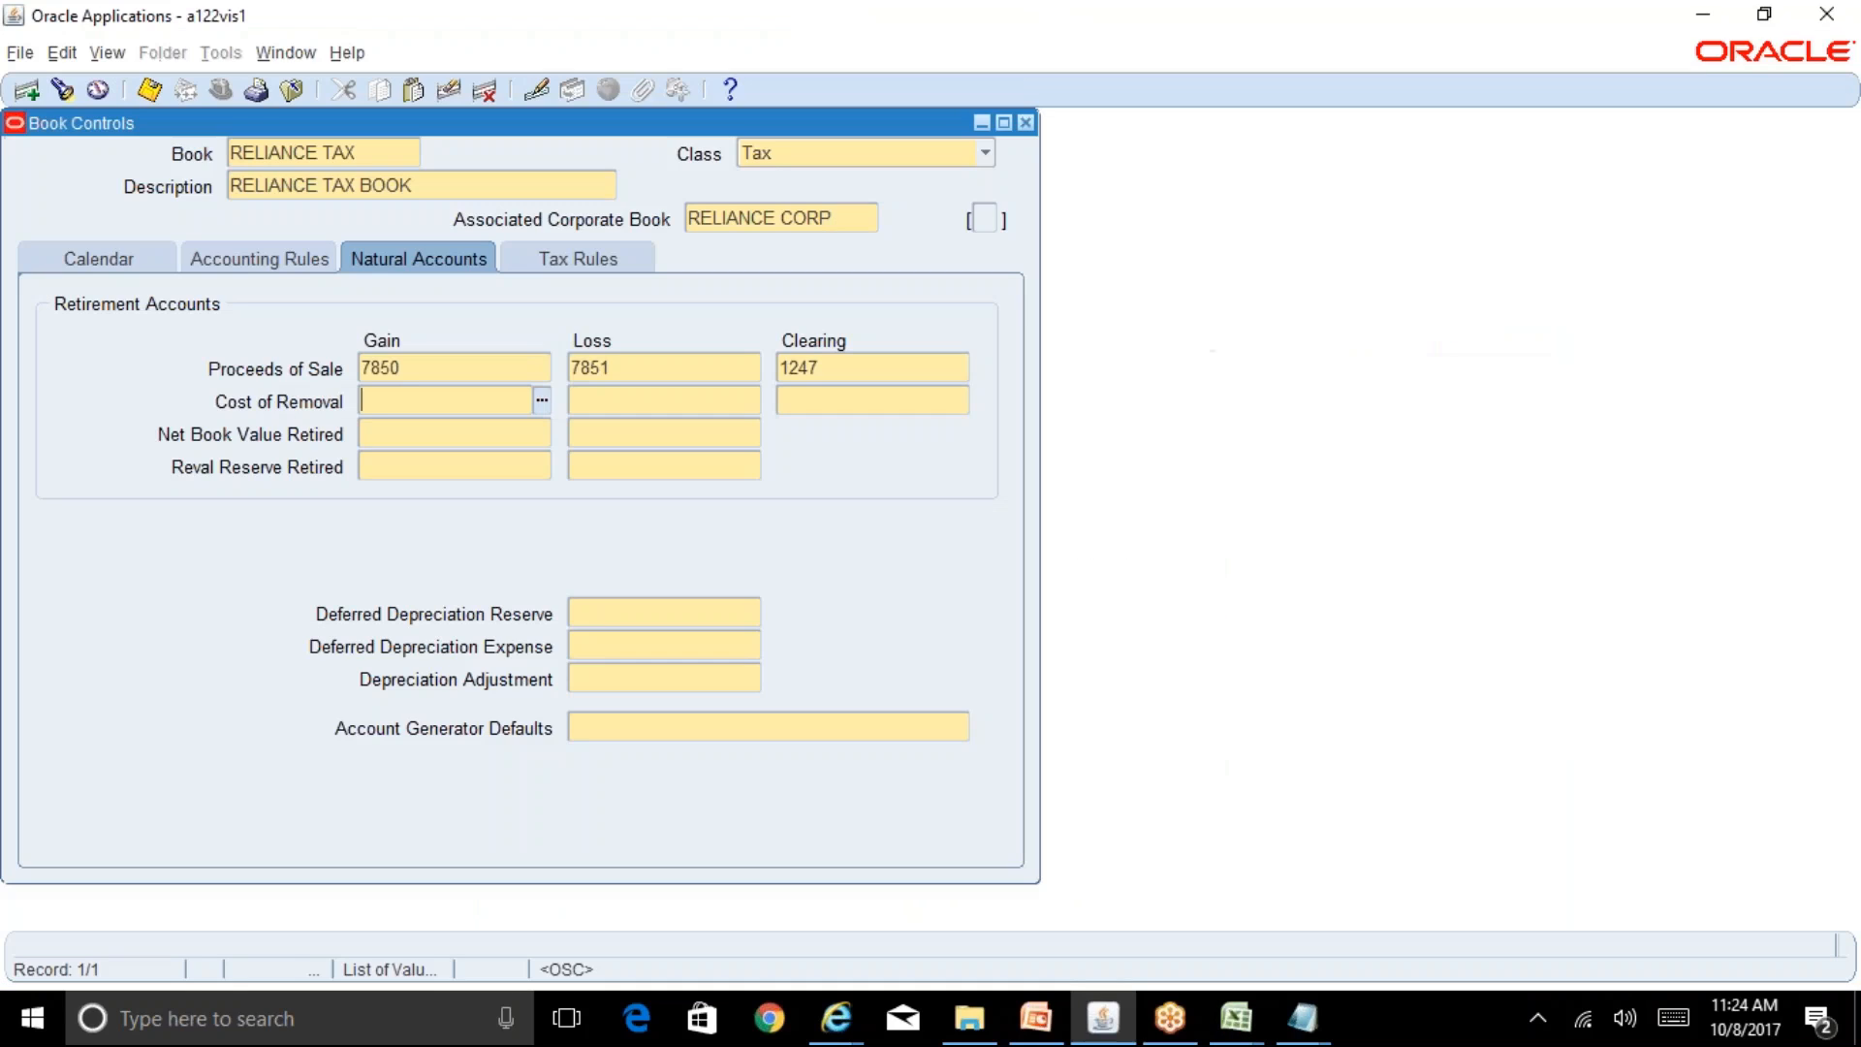
{"action": "type", "text": "7852"}
{"action": "key", "text": "Tab"}
{"action": "type", "text": "7853"}
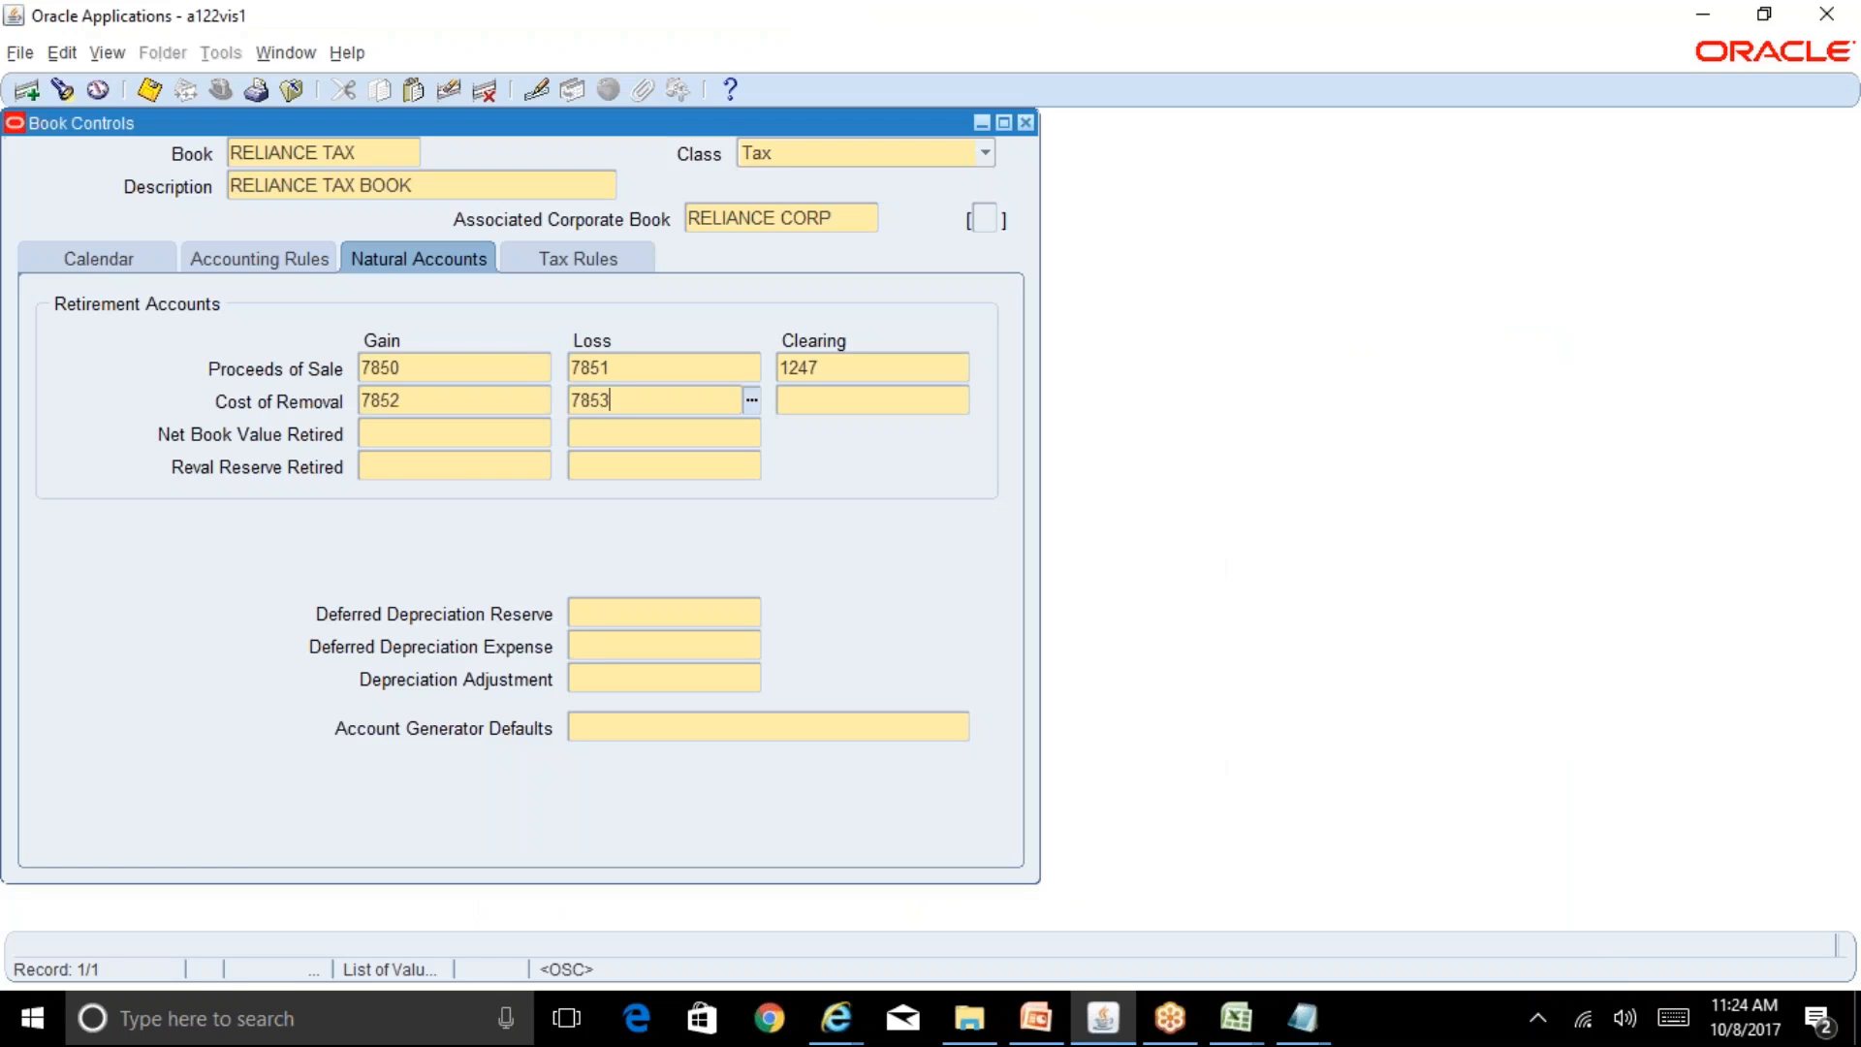
Step: Consult the setup sheet in Excel and set the Cost of Removal clearing account to 2240
{"action": "key", "text": "Tab"}
{"action": "key", "text": "alt+Tab"}
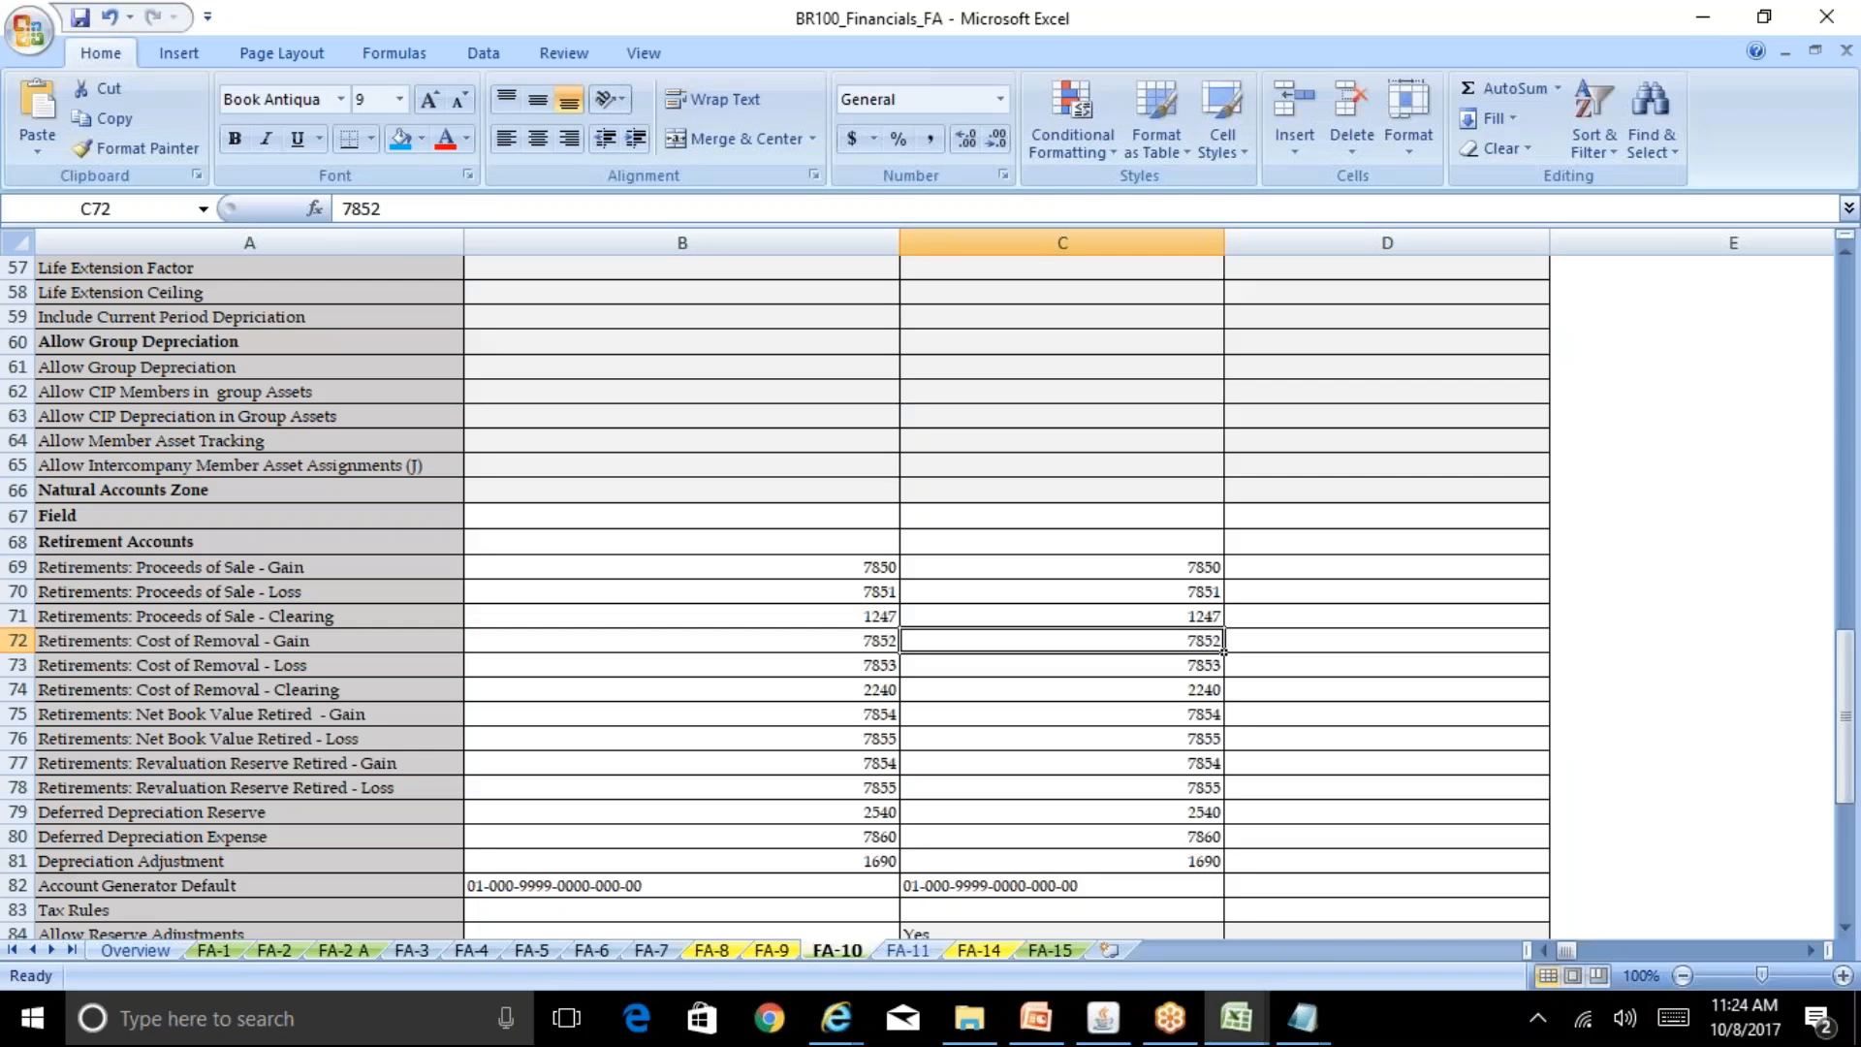
{"action": "key", "text": "alt+Tab"}
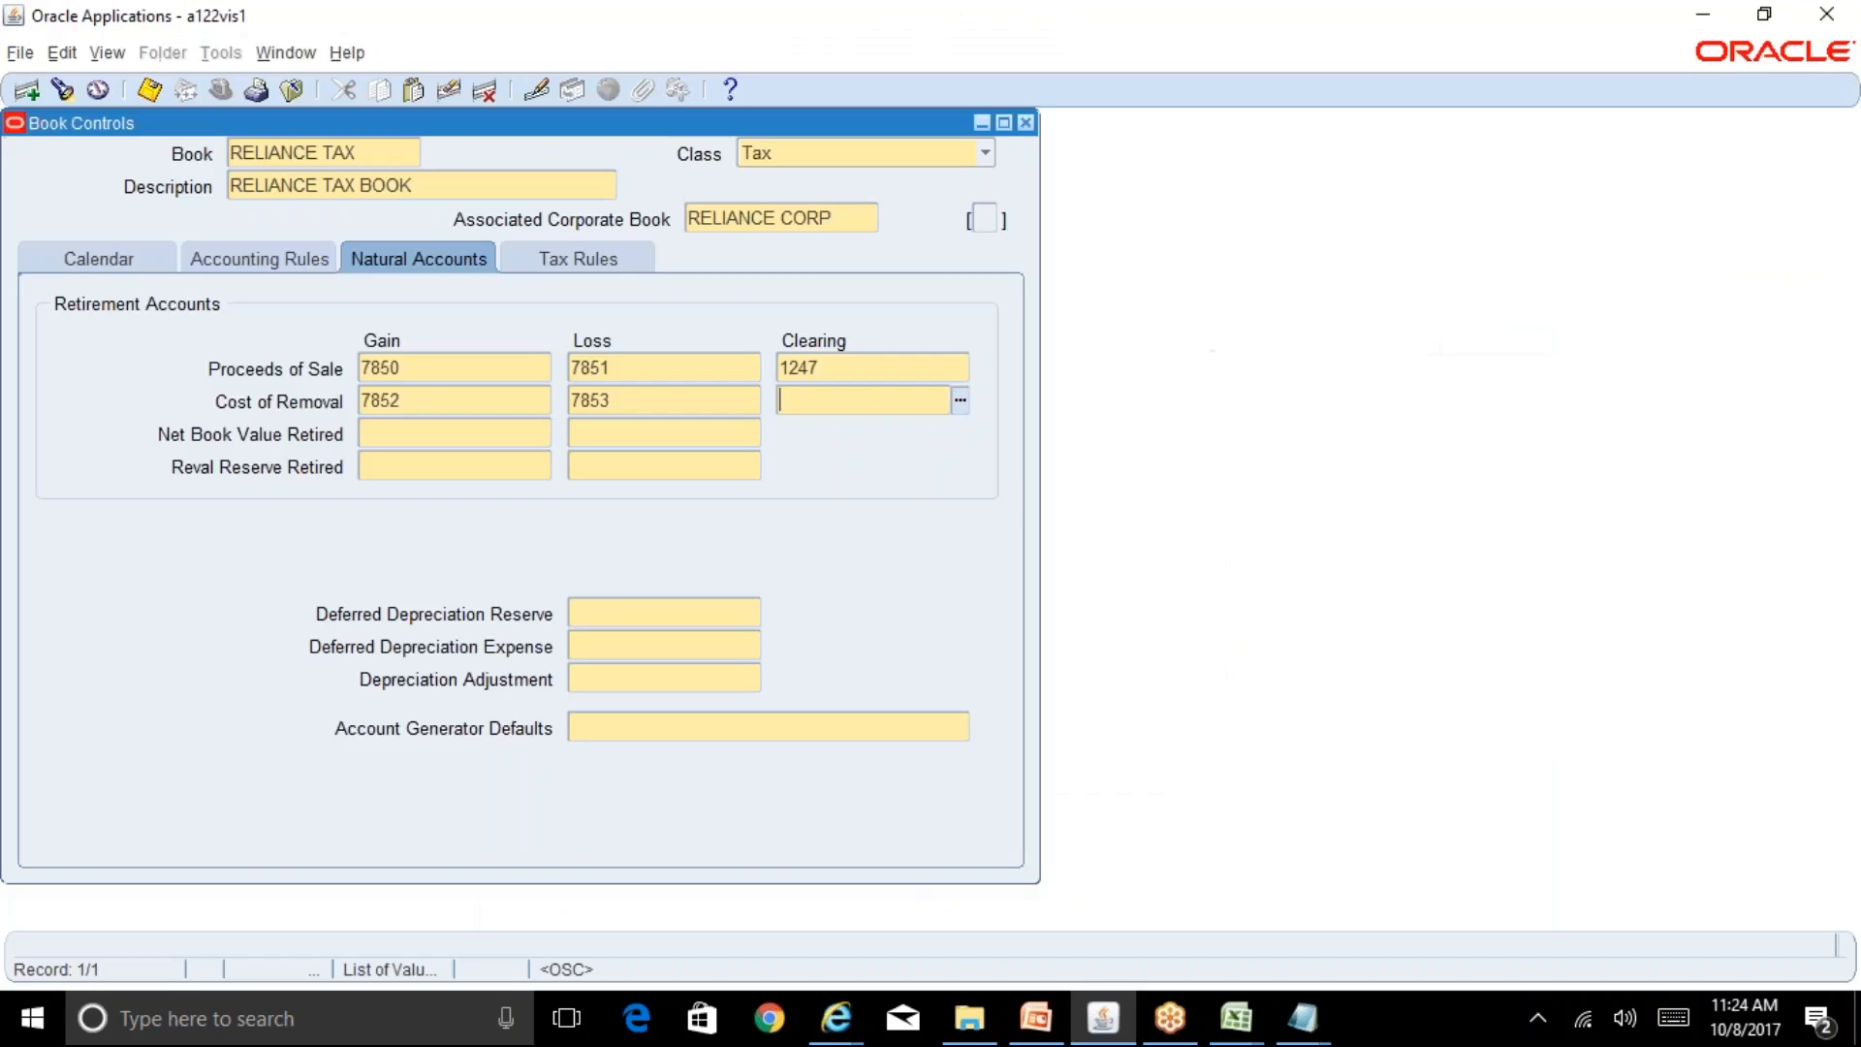
{"action": "type", "text": "2240"}
{"action": "key", "text": "Tab"}
Step: Set the Net Book Value Retired accounts to 7854 for gain and 7855 for loss, looking them up in BR100_Financials_FA in Excel
{"action": "key", "text": "alt+Tab"}
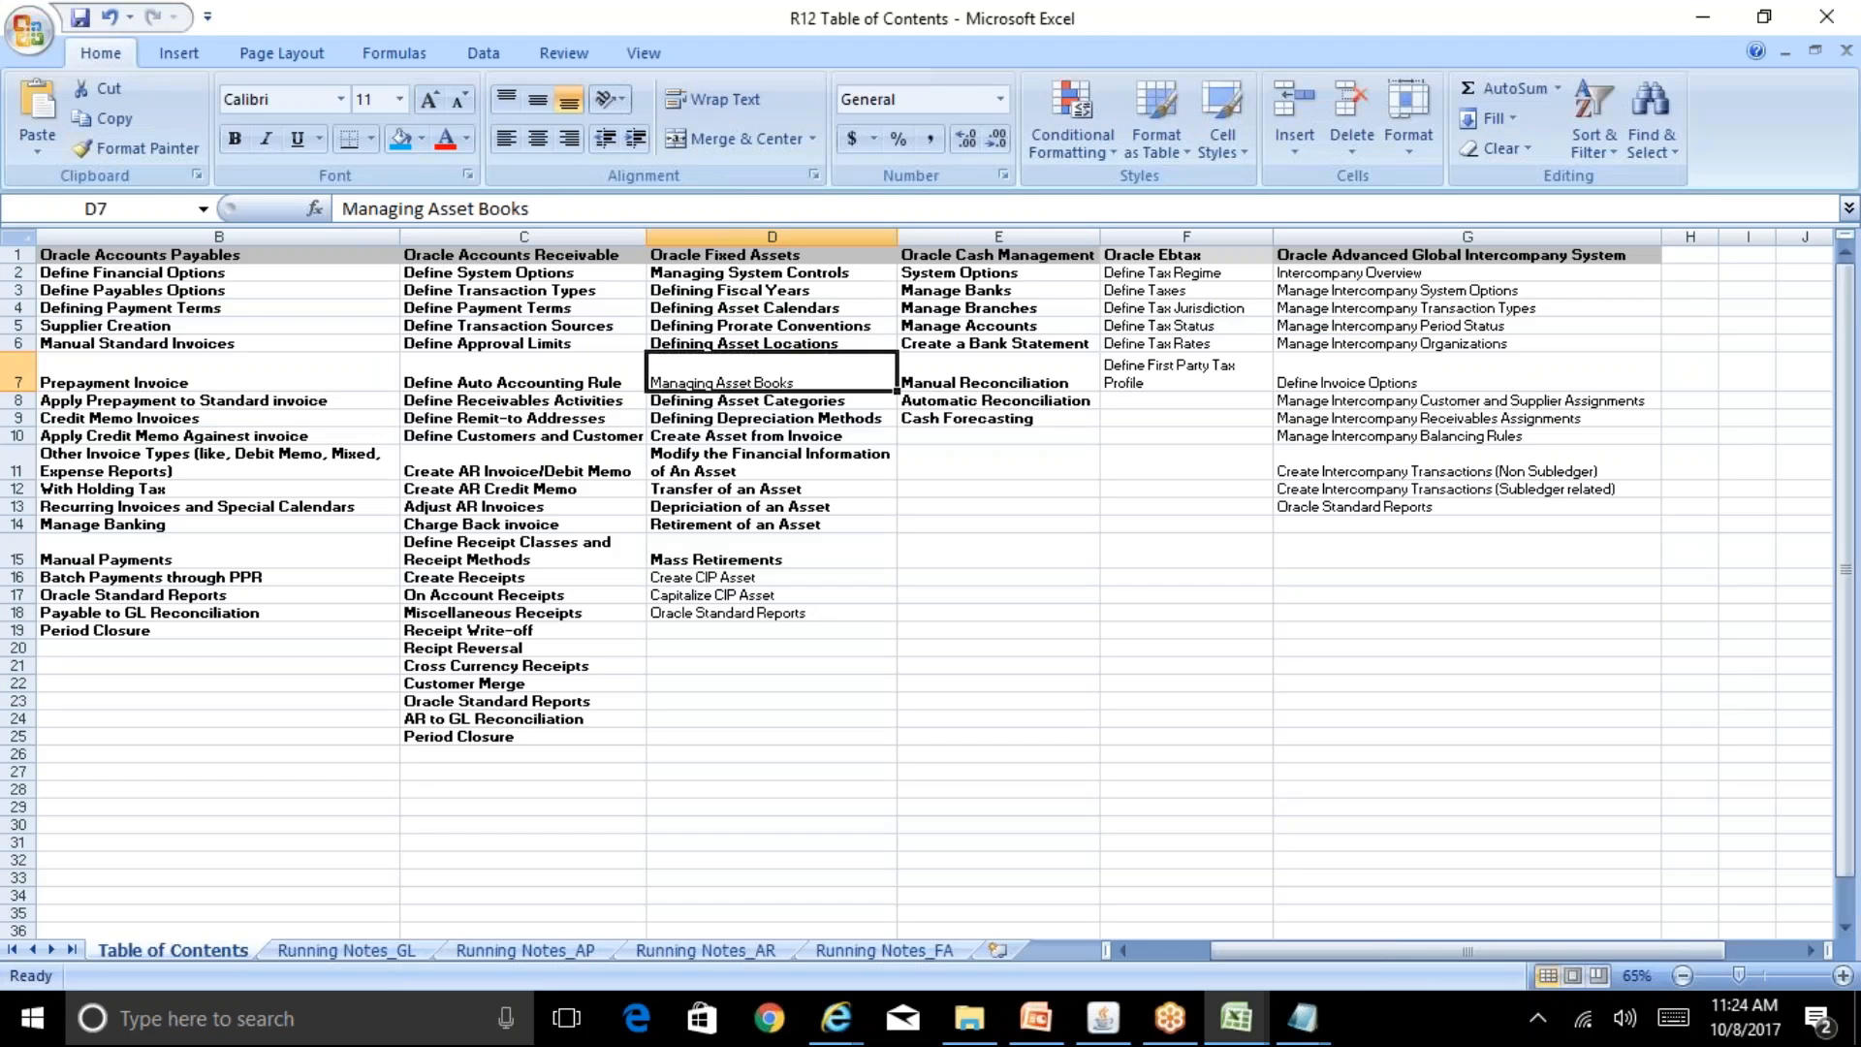
{"action": "key", "text": "alt+Tab"}
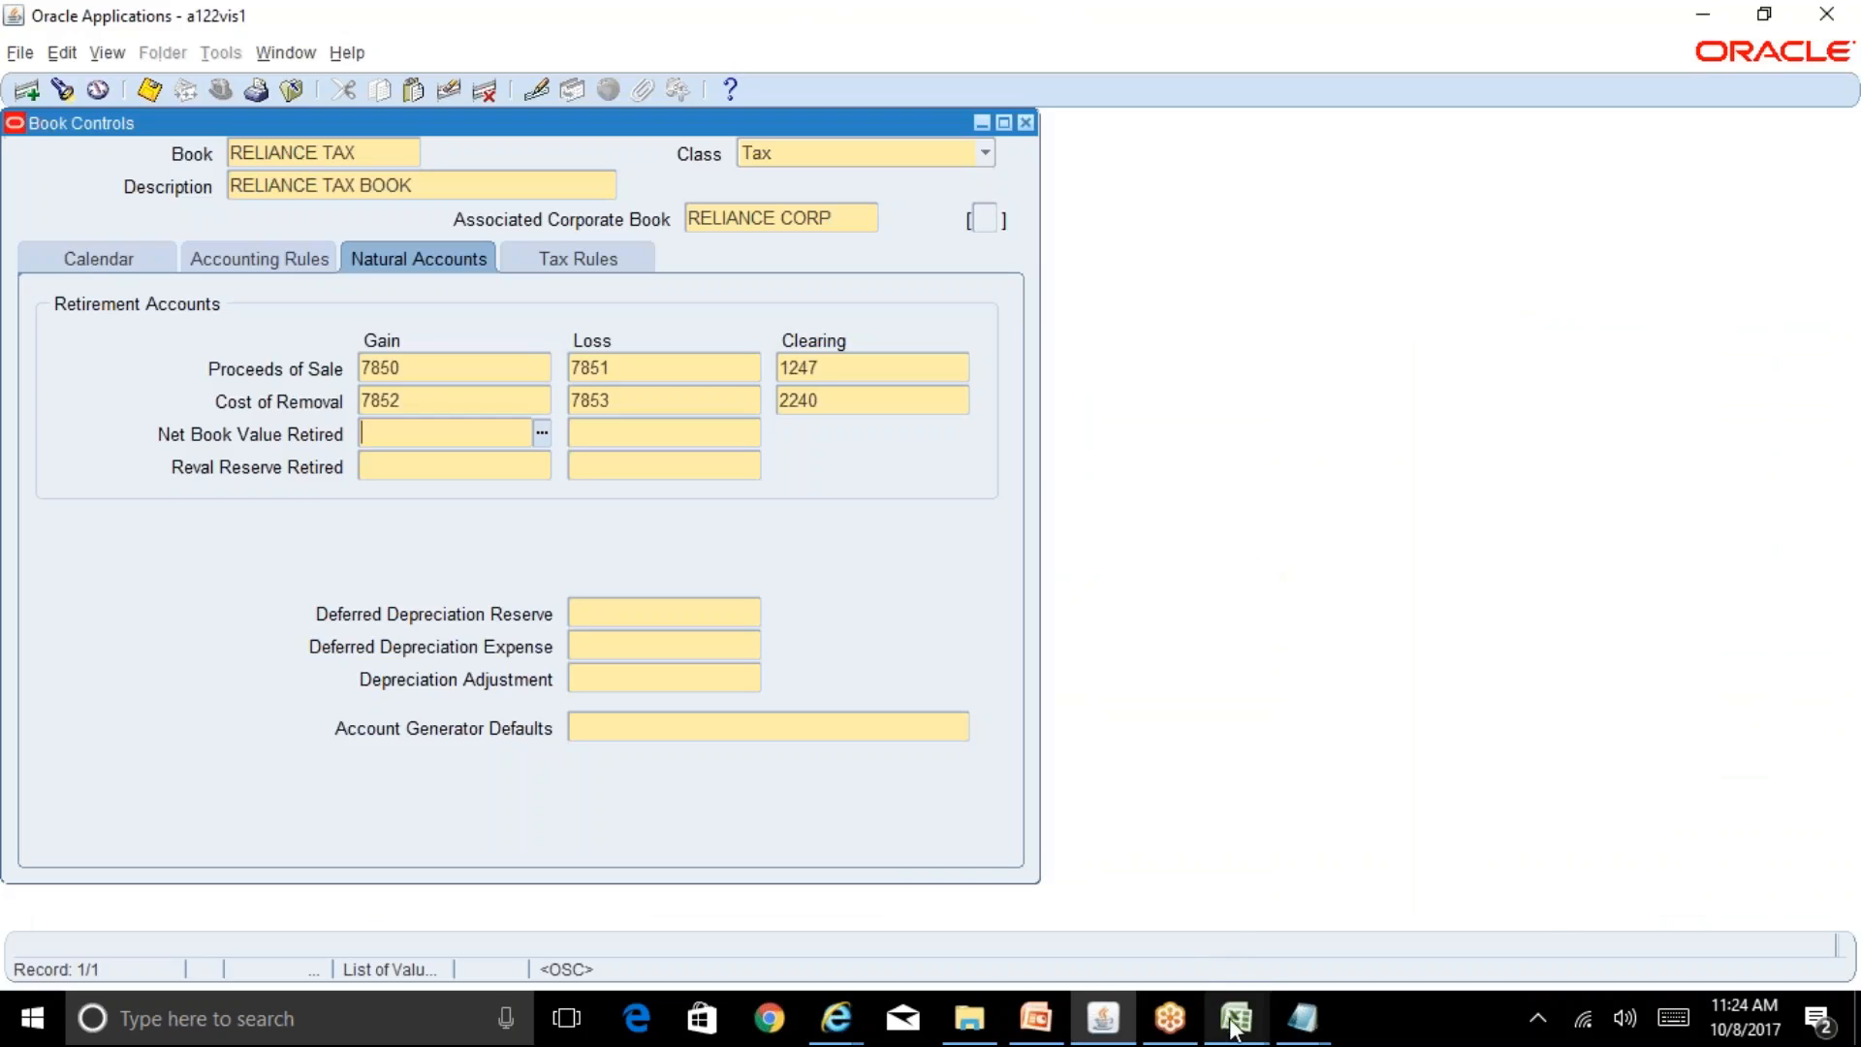
{"action": "mouse_move", "coordinate": [1236, 1018]}
{"action": "left_click", "coordinate": [1149, 930]}
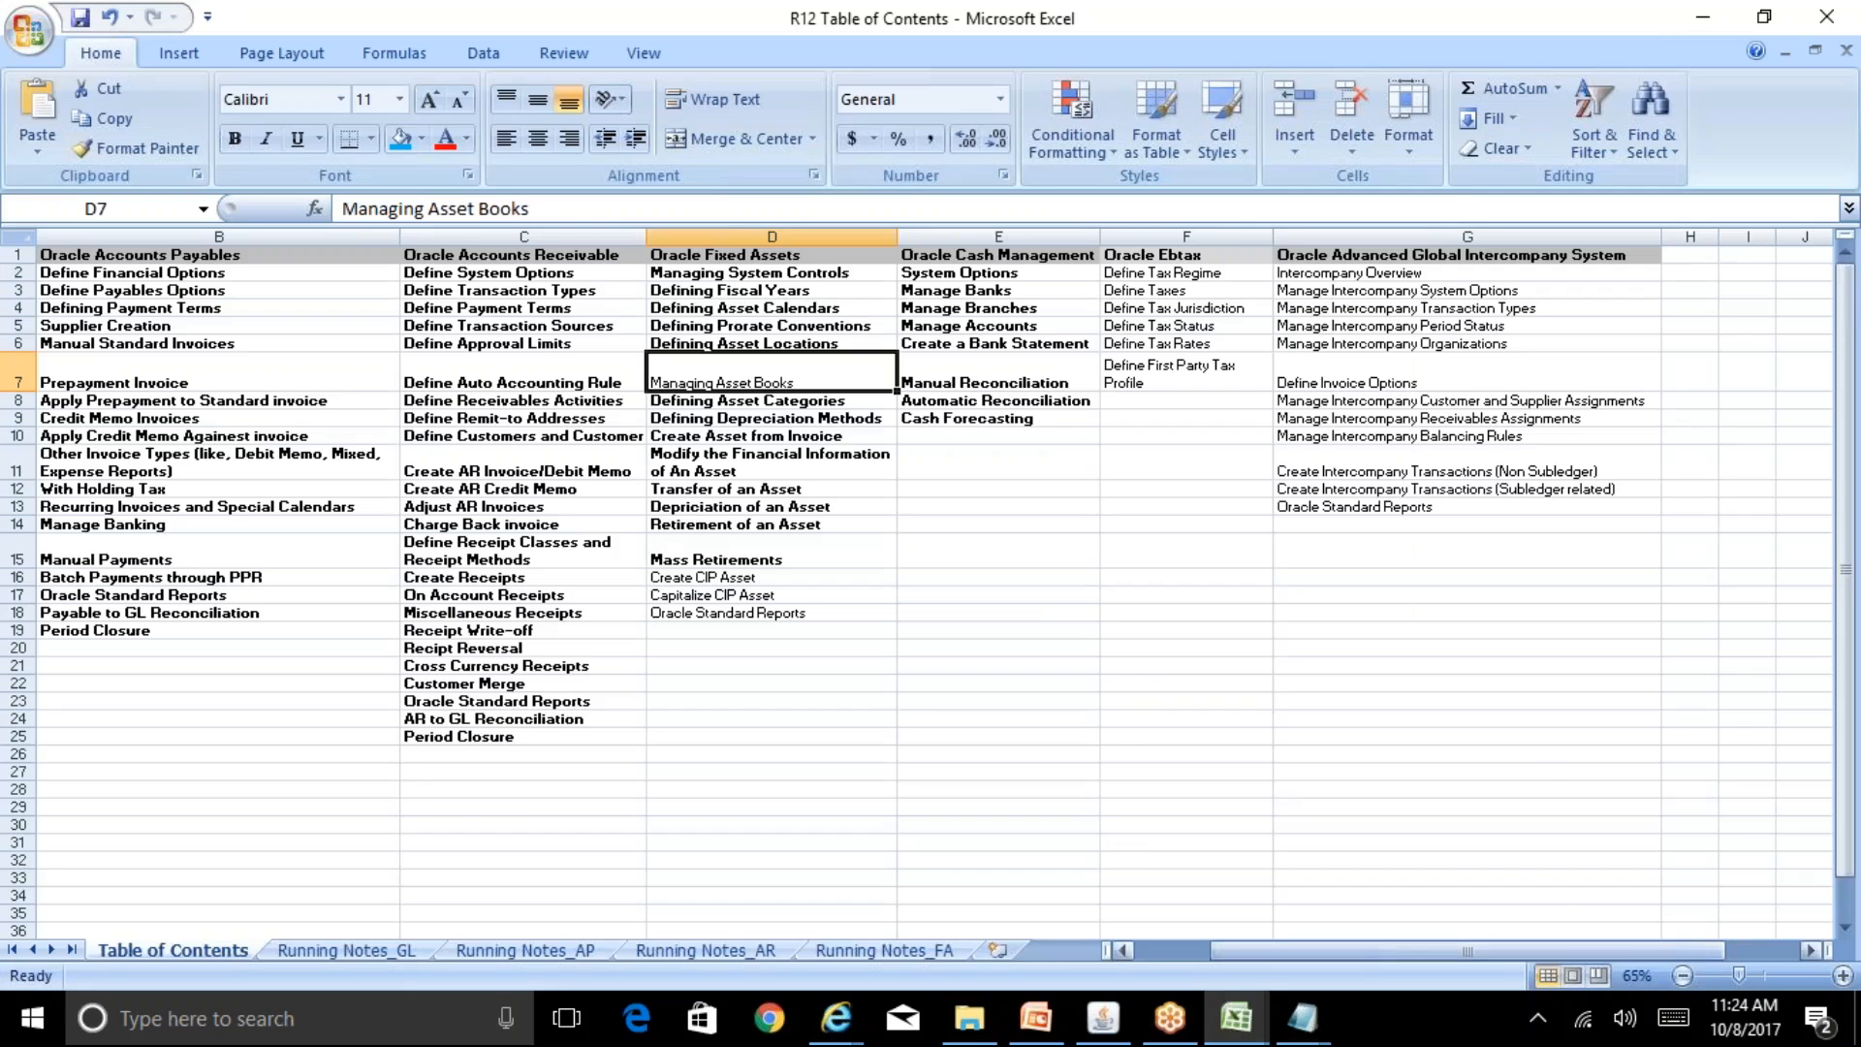
{"action": "left_click", "coordinate": [1323, 945]}
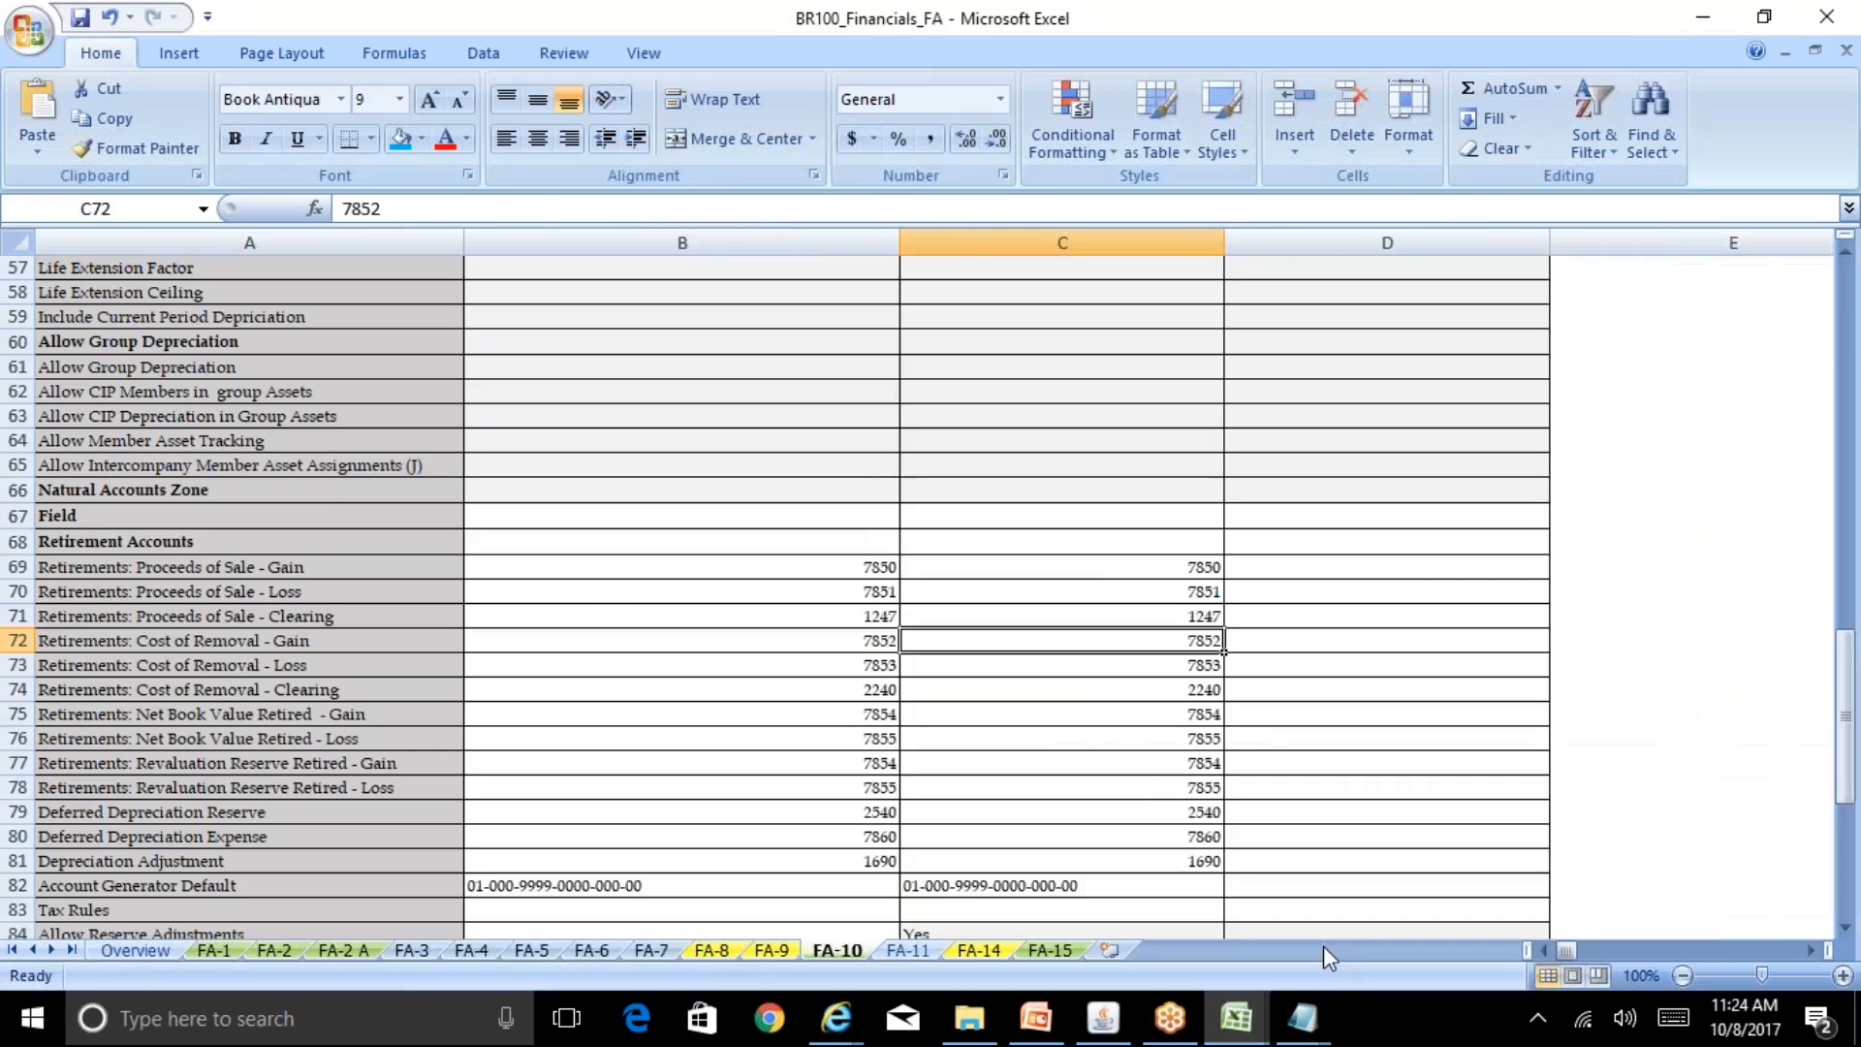
{"action": "left_click", "coordinate": [649, 713]}
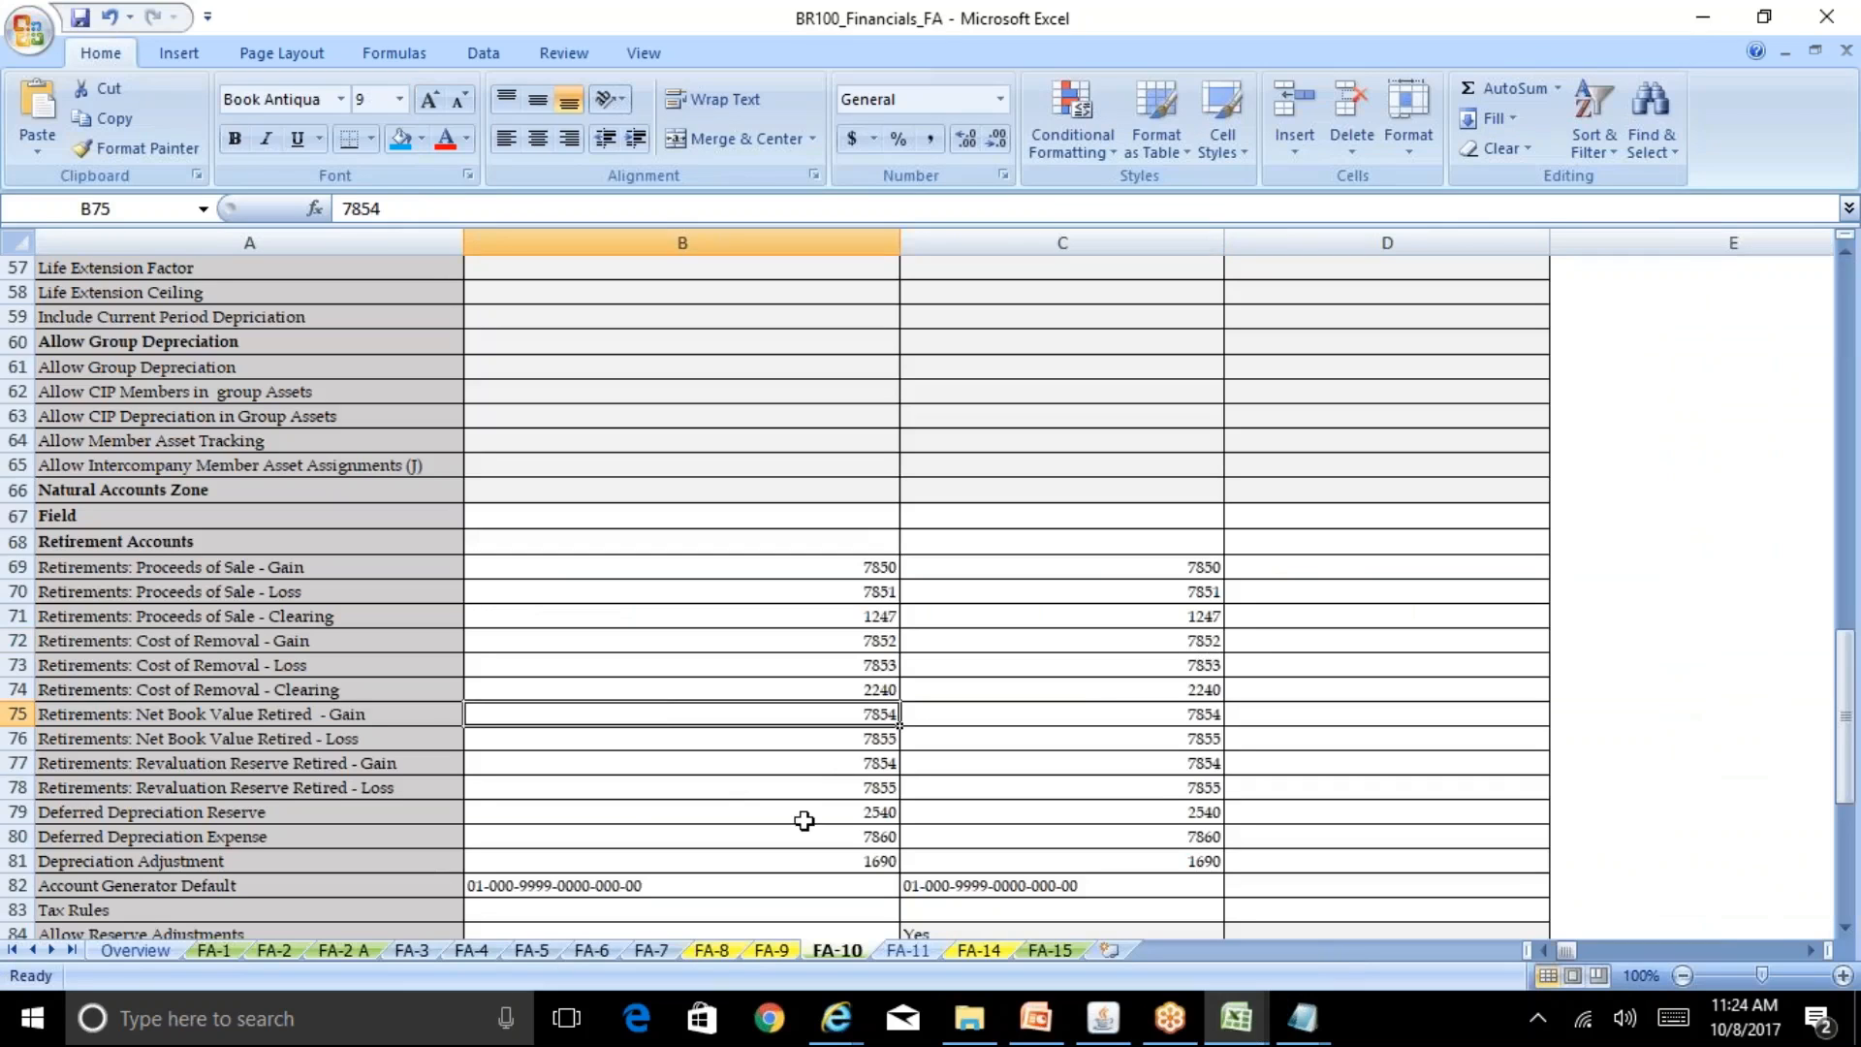
{"action": "key", "text": "Right"}
{"action": "key", "text": "Right"}
{"action": "key", "text": "Left"}
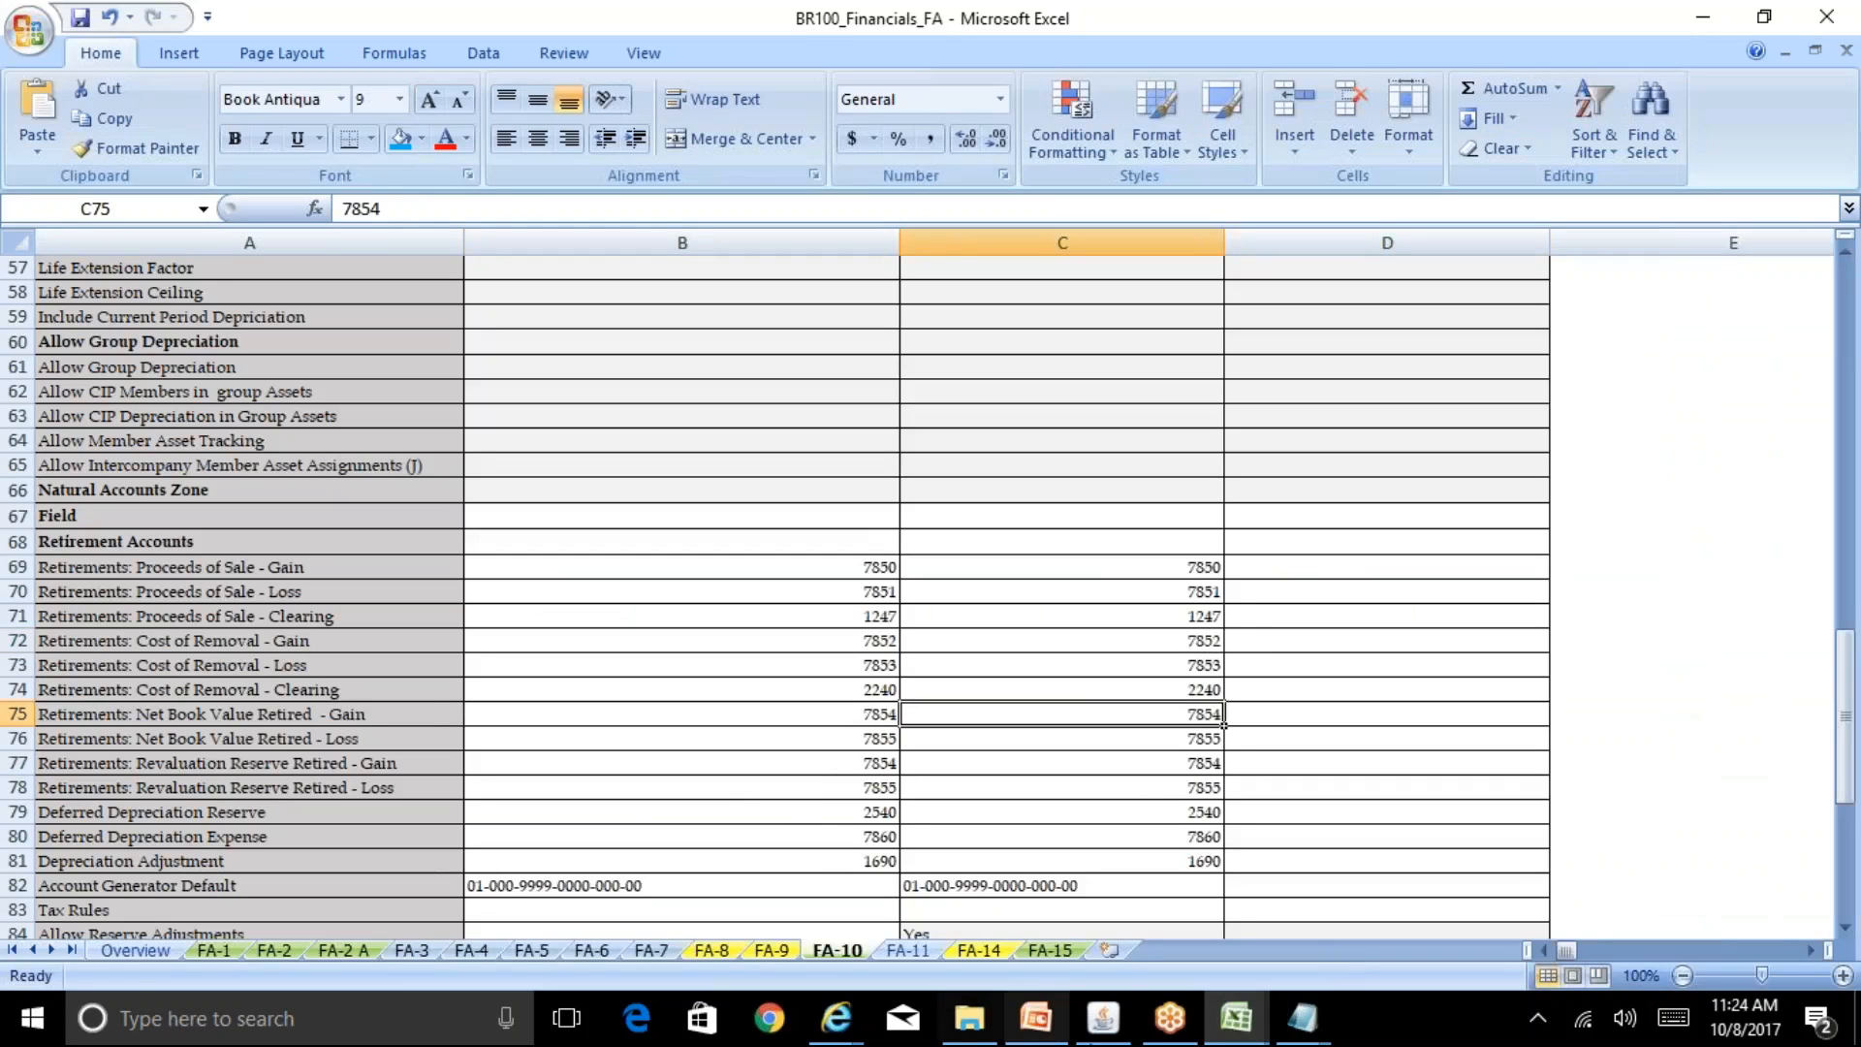
{"action": "left_click", "coordinate": [1103, 1018]}
{"action": "type", "text": "7854"}
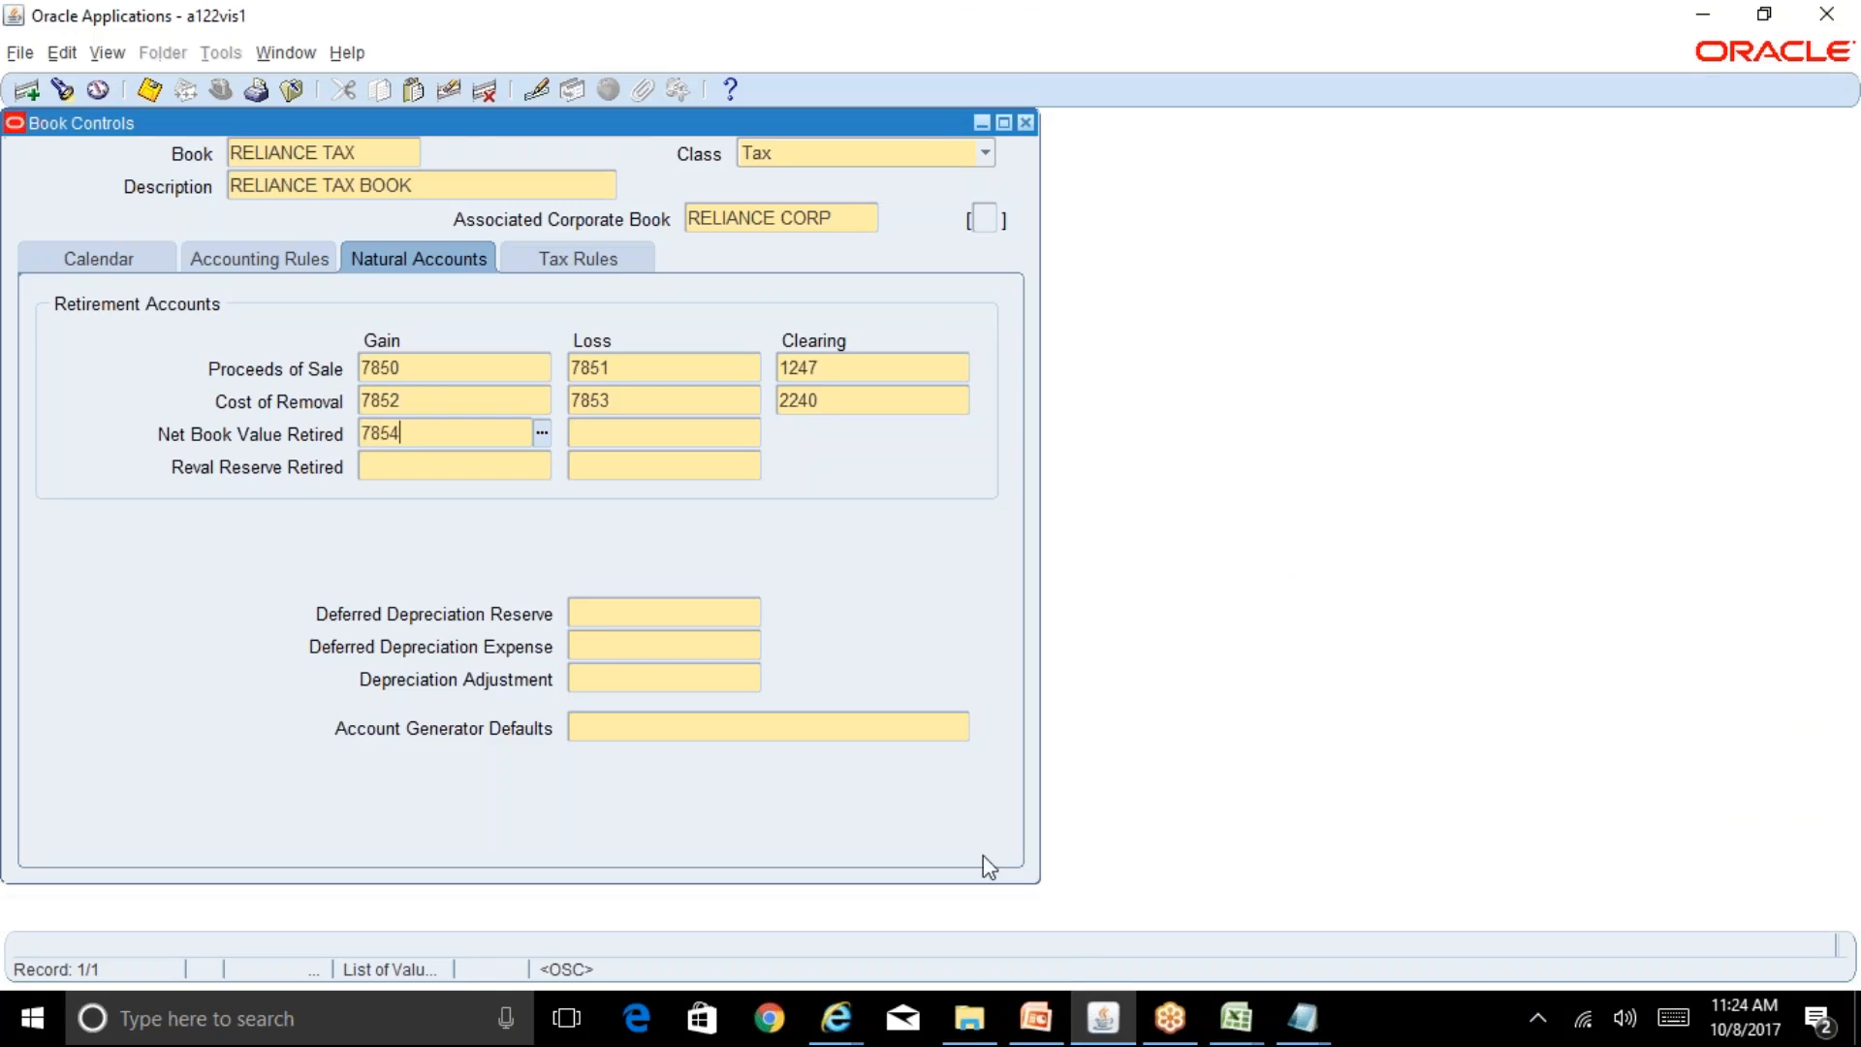
{"action": "key", "text": "Tab"}
{"action": "type", "text": "7855"}
{"action": "key", "text": "Tab"}
Step: Set the Reval Reserve Retired accounts to 7854 for gain and 7855 for loss, consulting the BR100 sheet in Excel
{"action": "left_click", "coordinate": [1223, 1028]}
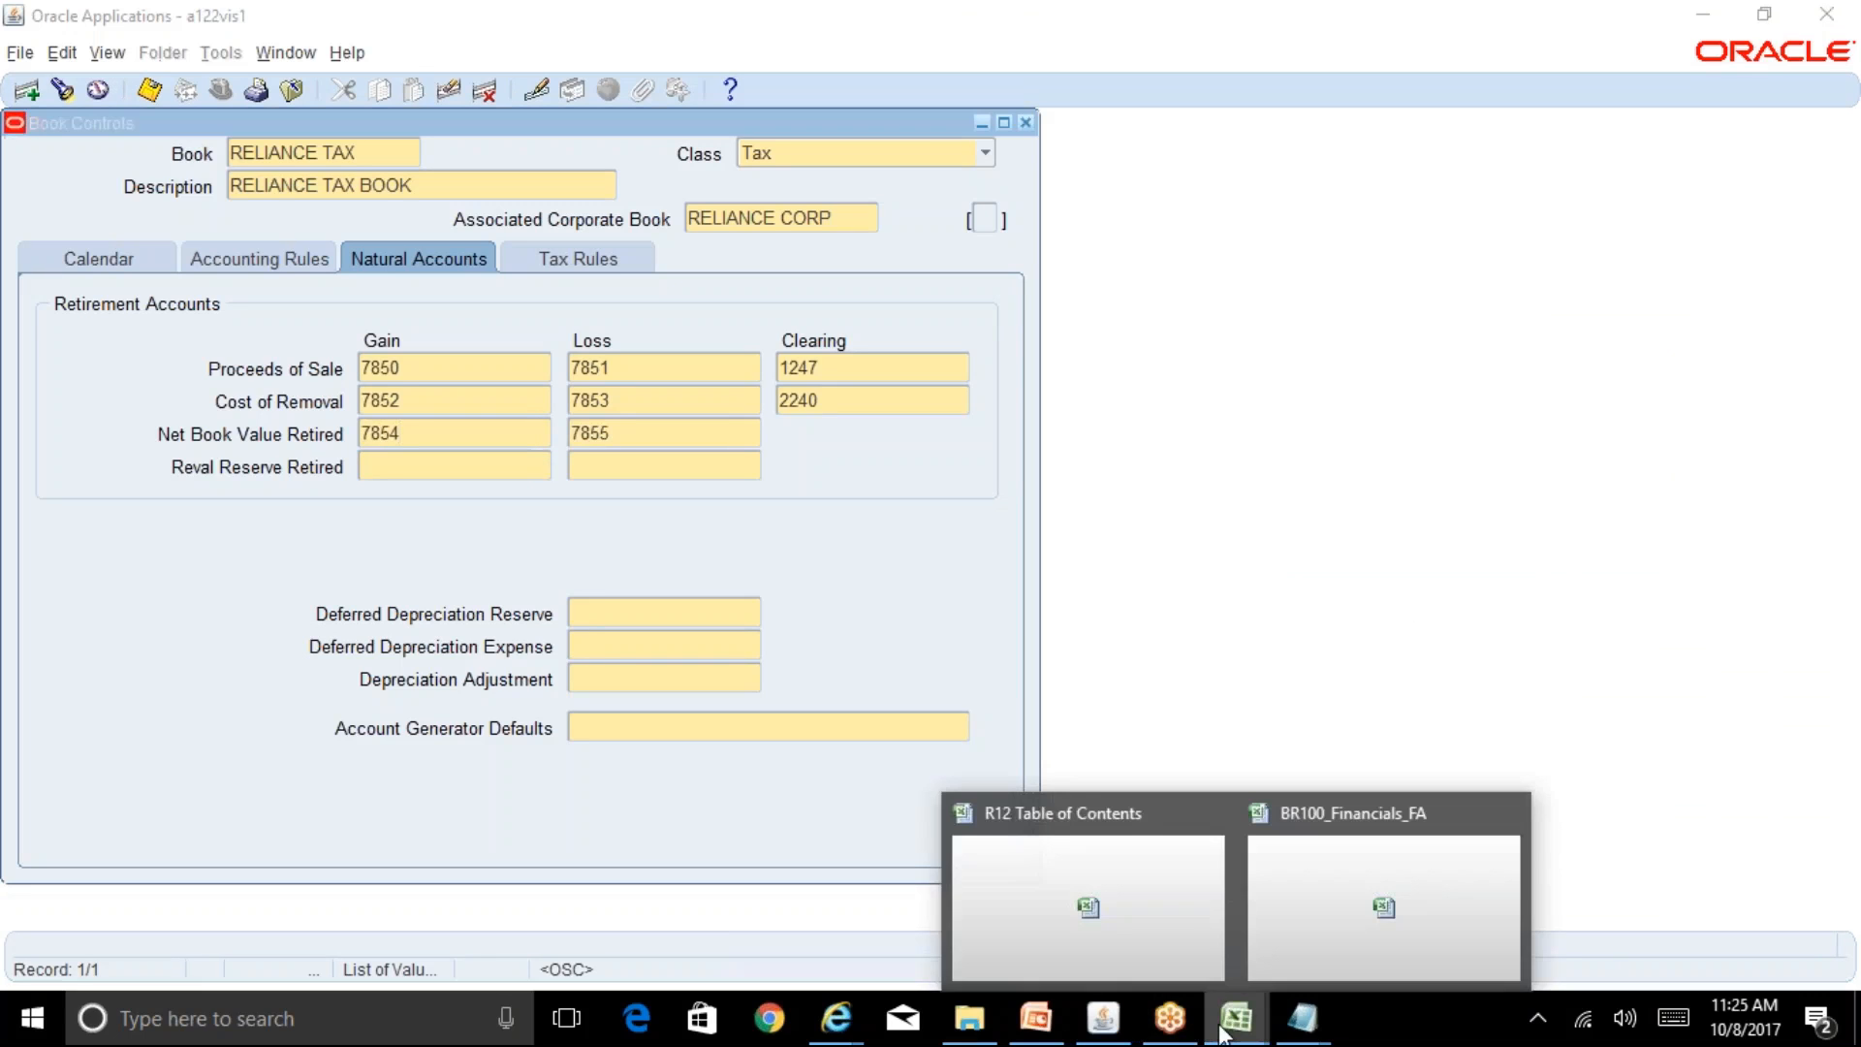
{"action": "left_click", "coordinate": [1169, 944]}
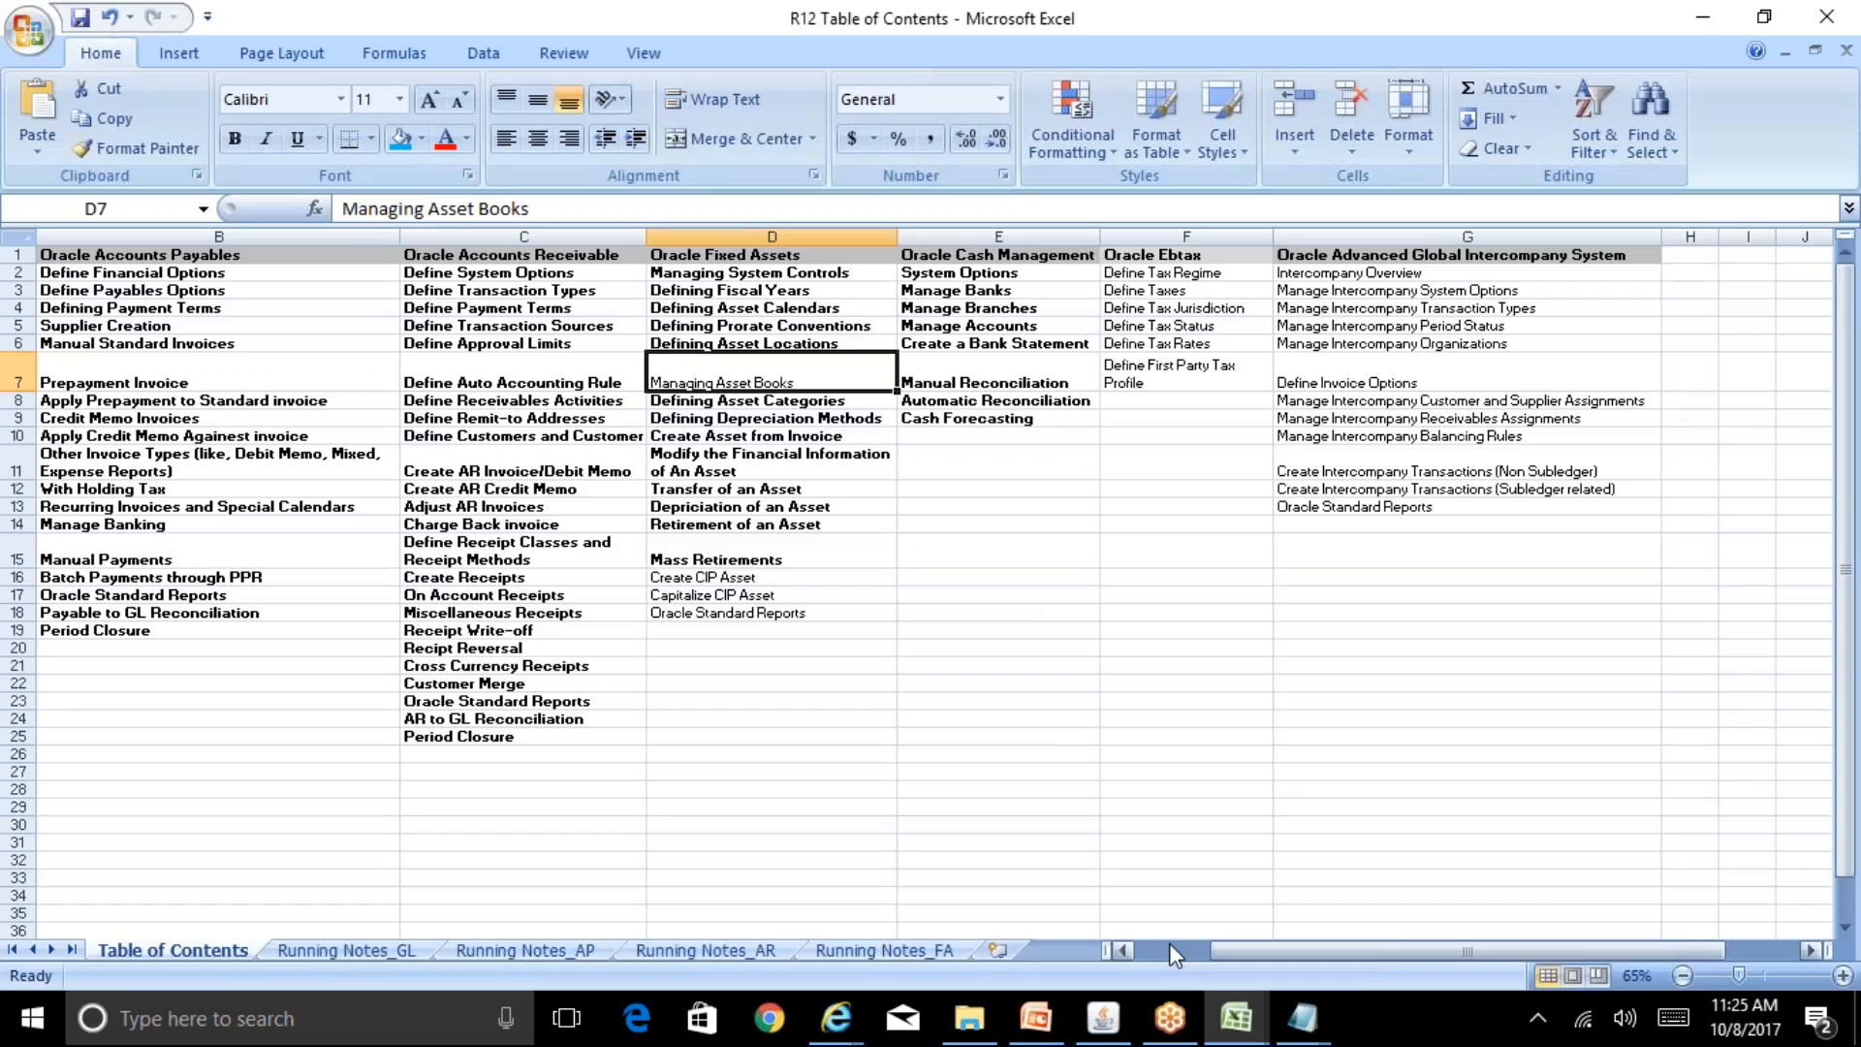
{"action": "left_click", "coordinate": [1224, 1012]}
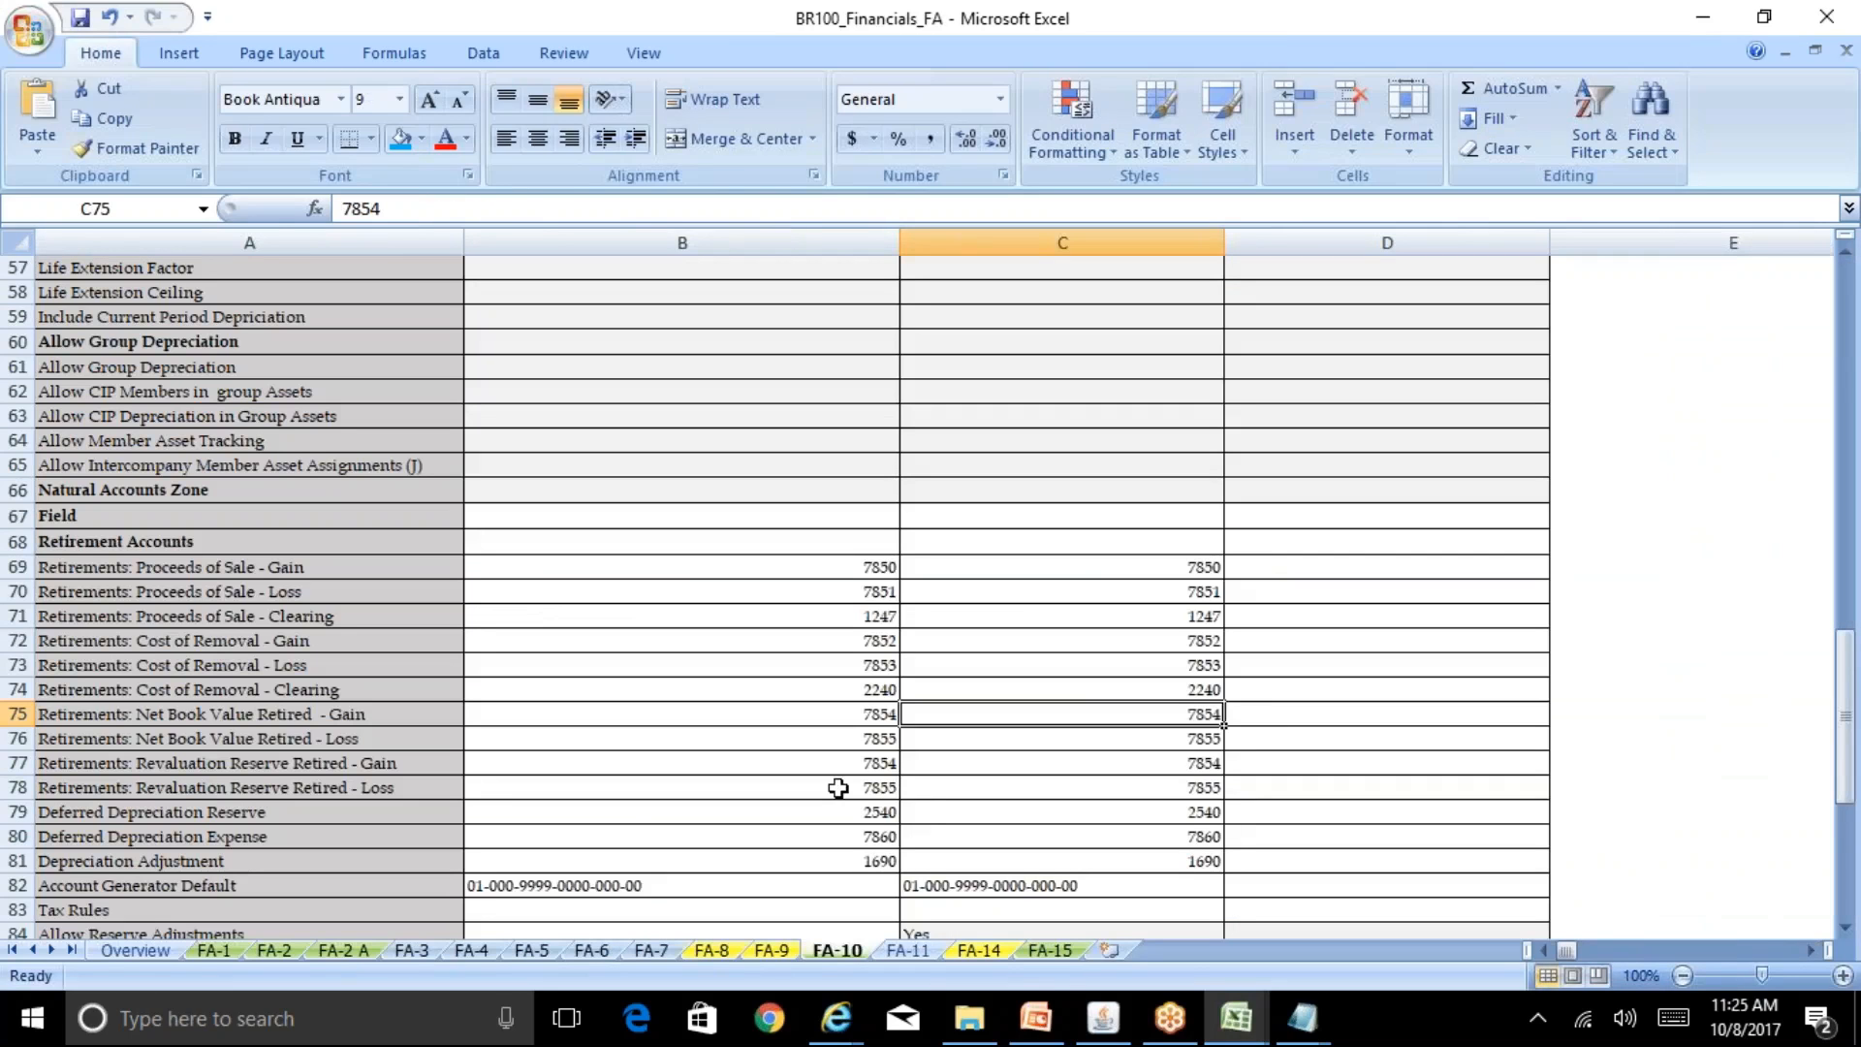
{"action": "left_click", "coordinate": [839, 787]}
{"action": "key", "text": "Up"}
{"action": "key", "text": "Up"}
{"action": "key", "text": "Right"}
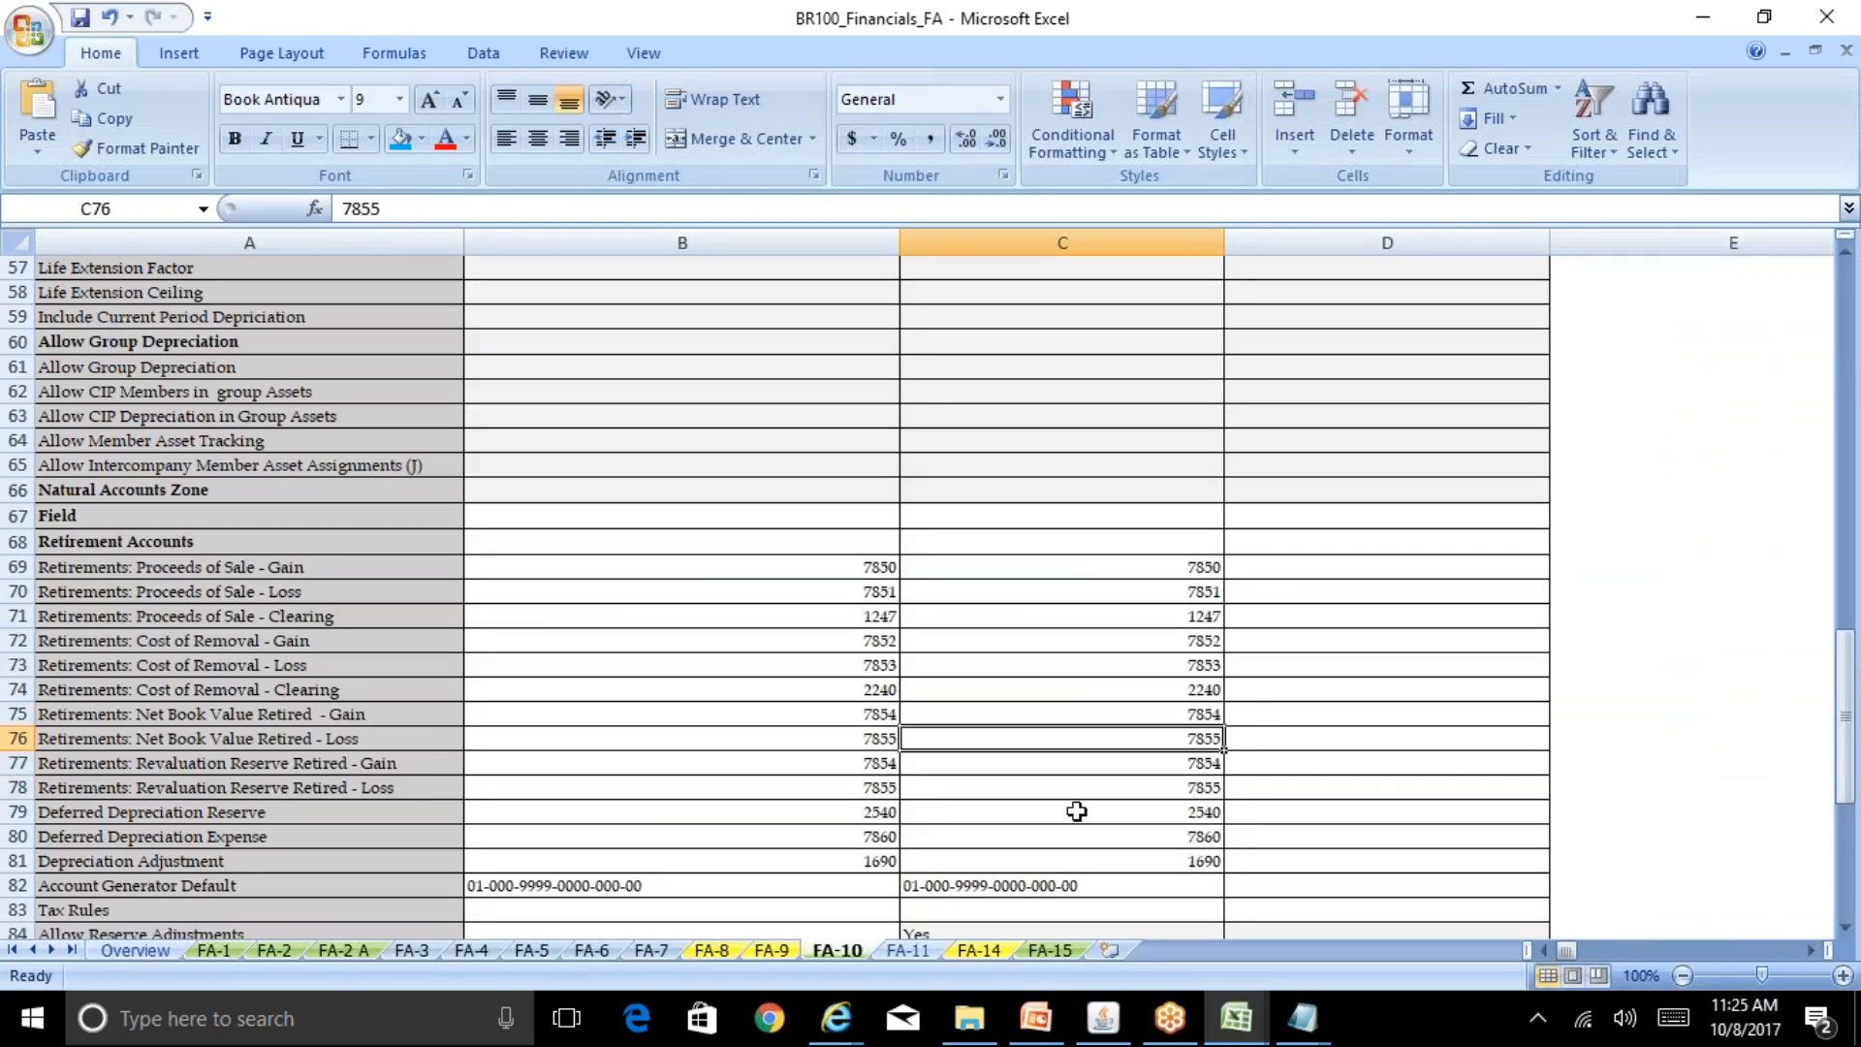
{"action": "key", "text": "Down"}
{"action": "key", "text": "Down"}
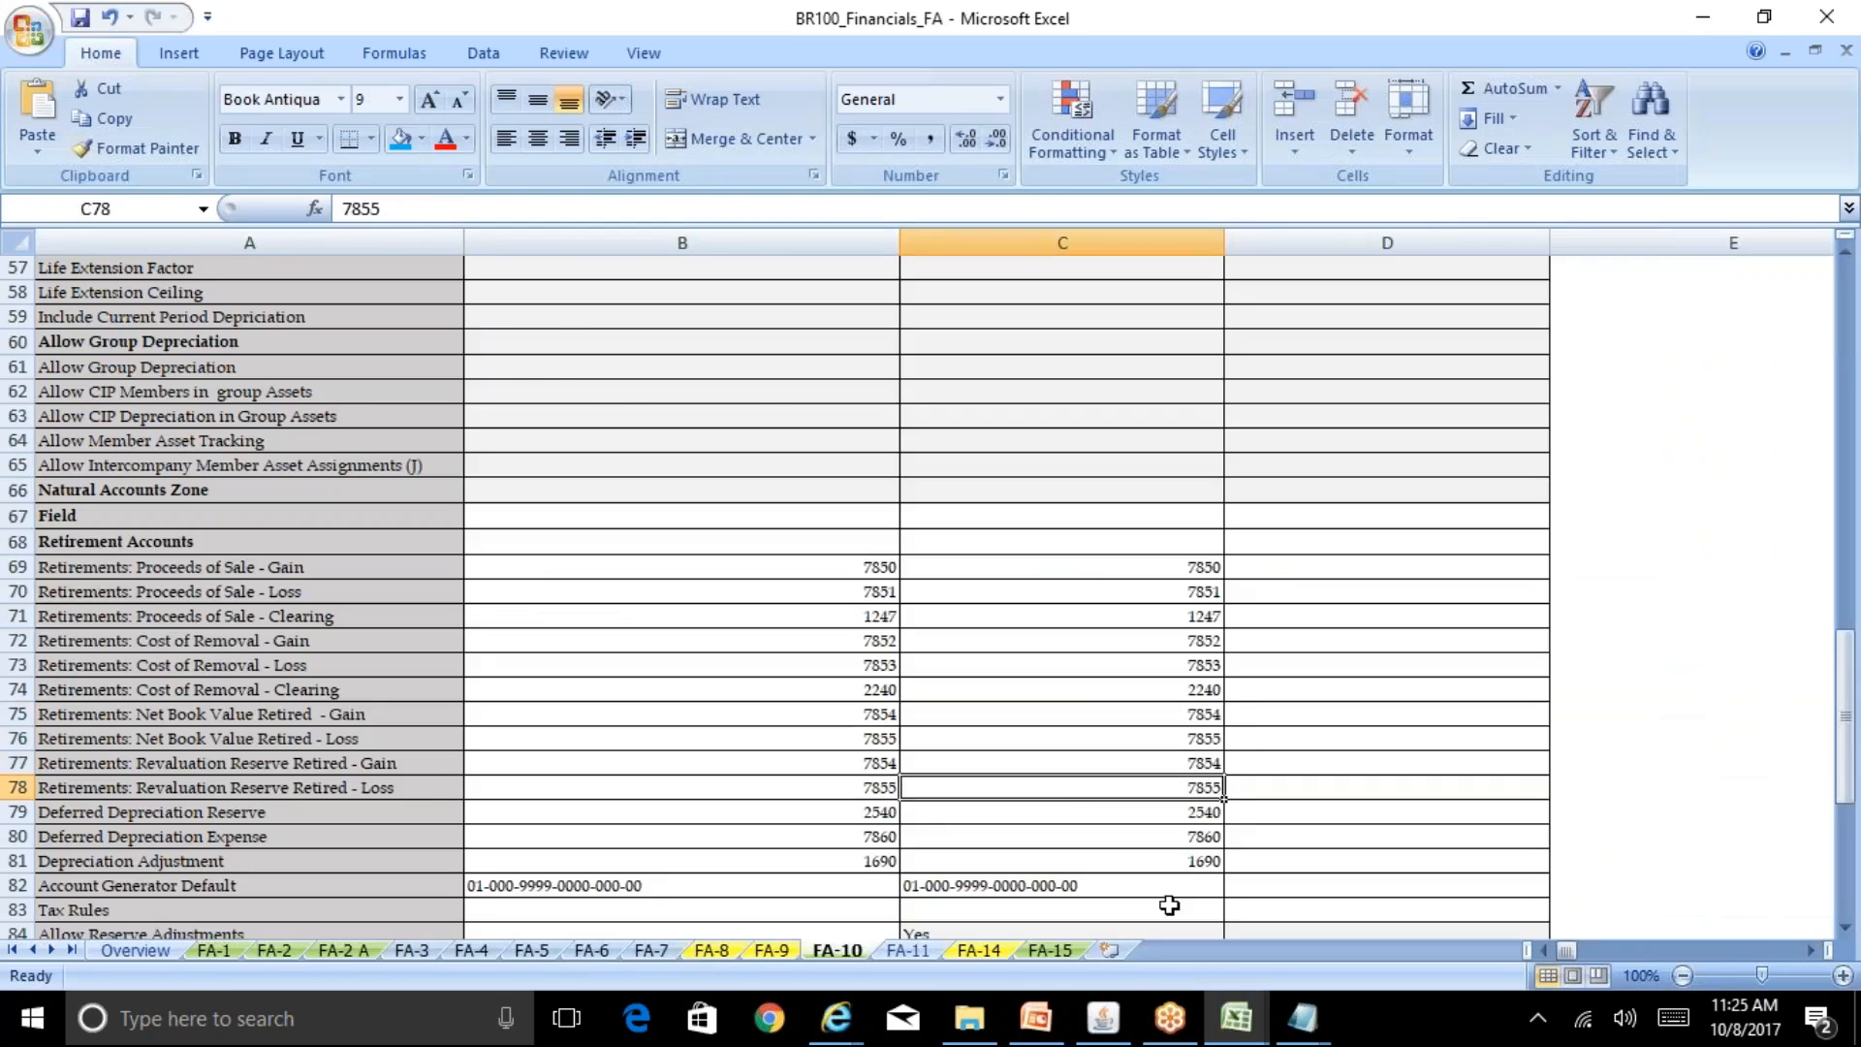
{"action": "left_click", "coordinate": [1103, 1017]}
{"action": "type", "text": "7854"}
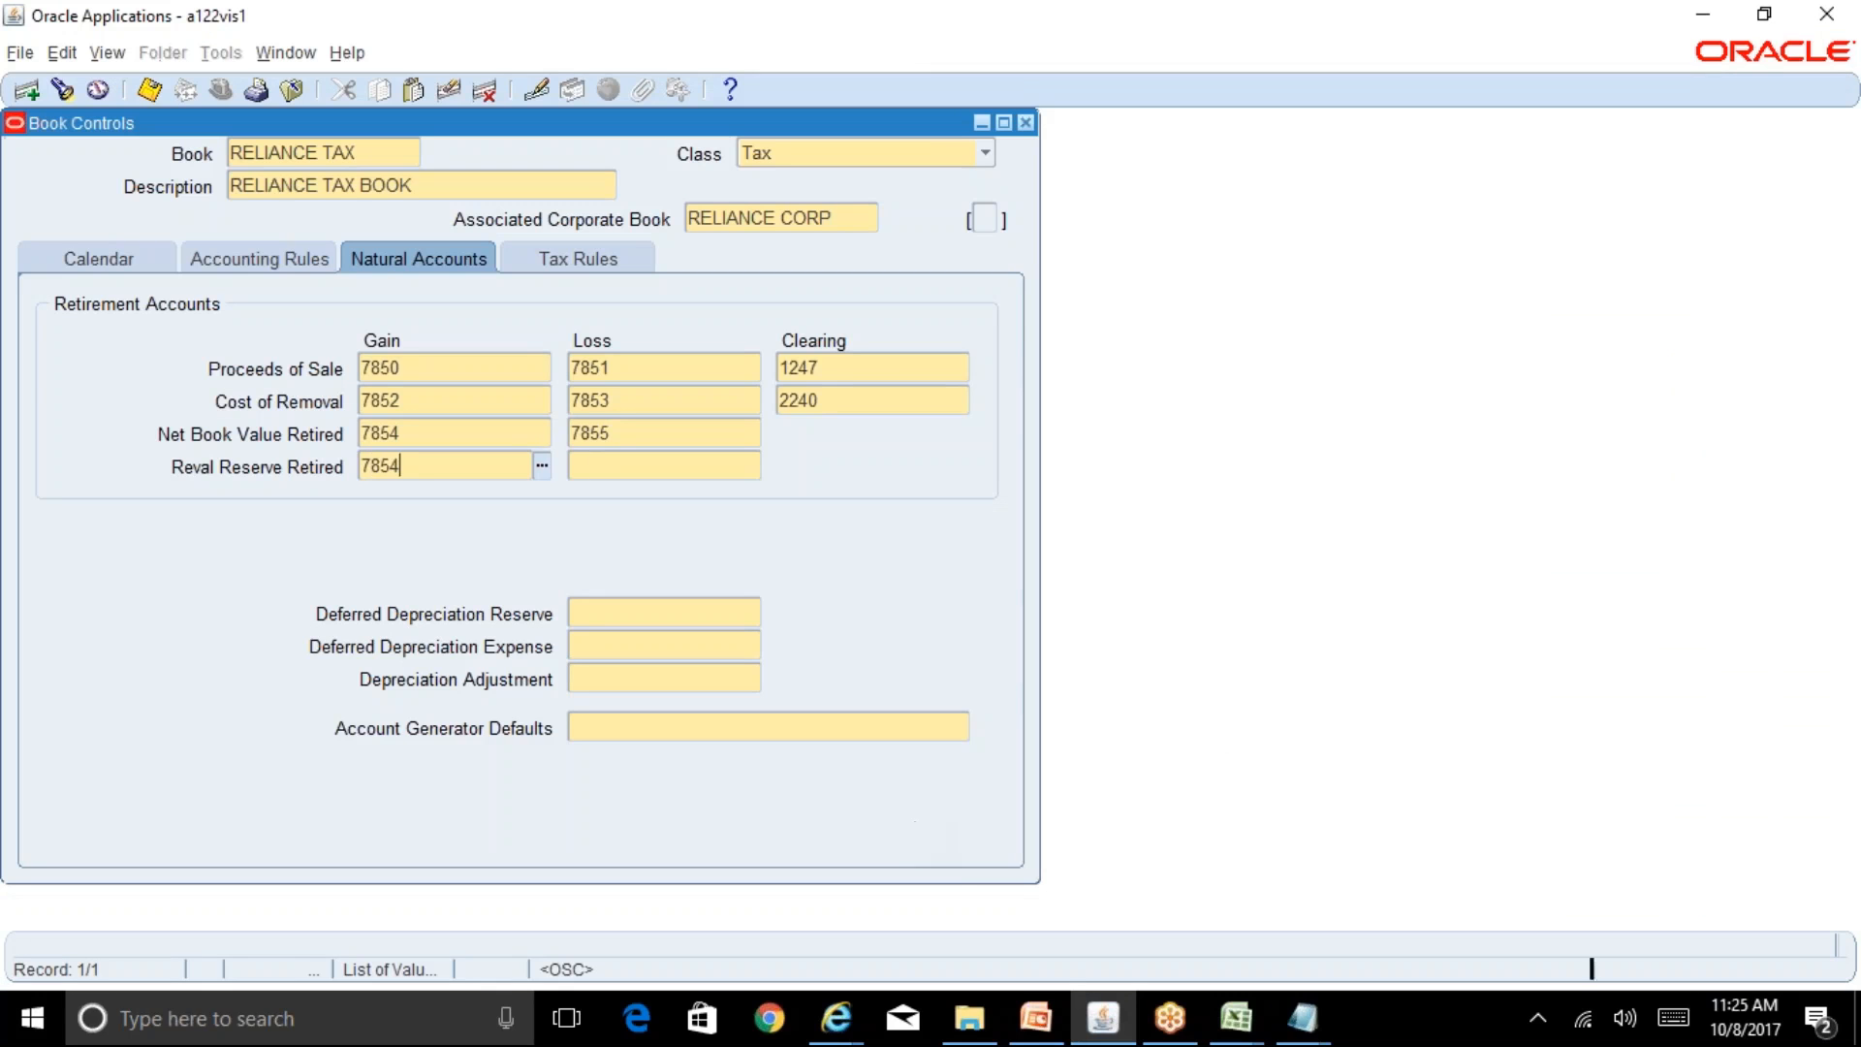
{"action": "key", "text": "Tab"}
{"action": "type", "text": "7855"}
{"action": "key", "text": "Tab"}
Step: Look up the deferred depreciation accounts in BR100_Financials_FA in Excel, and set Deferred Depreciation Reserve to 2540 and Deferred Depreciation Expense to 7860
{"action": "left_click", "coordinate": [1233, 1018]}
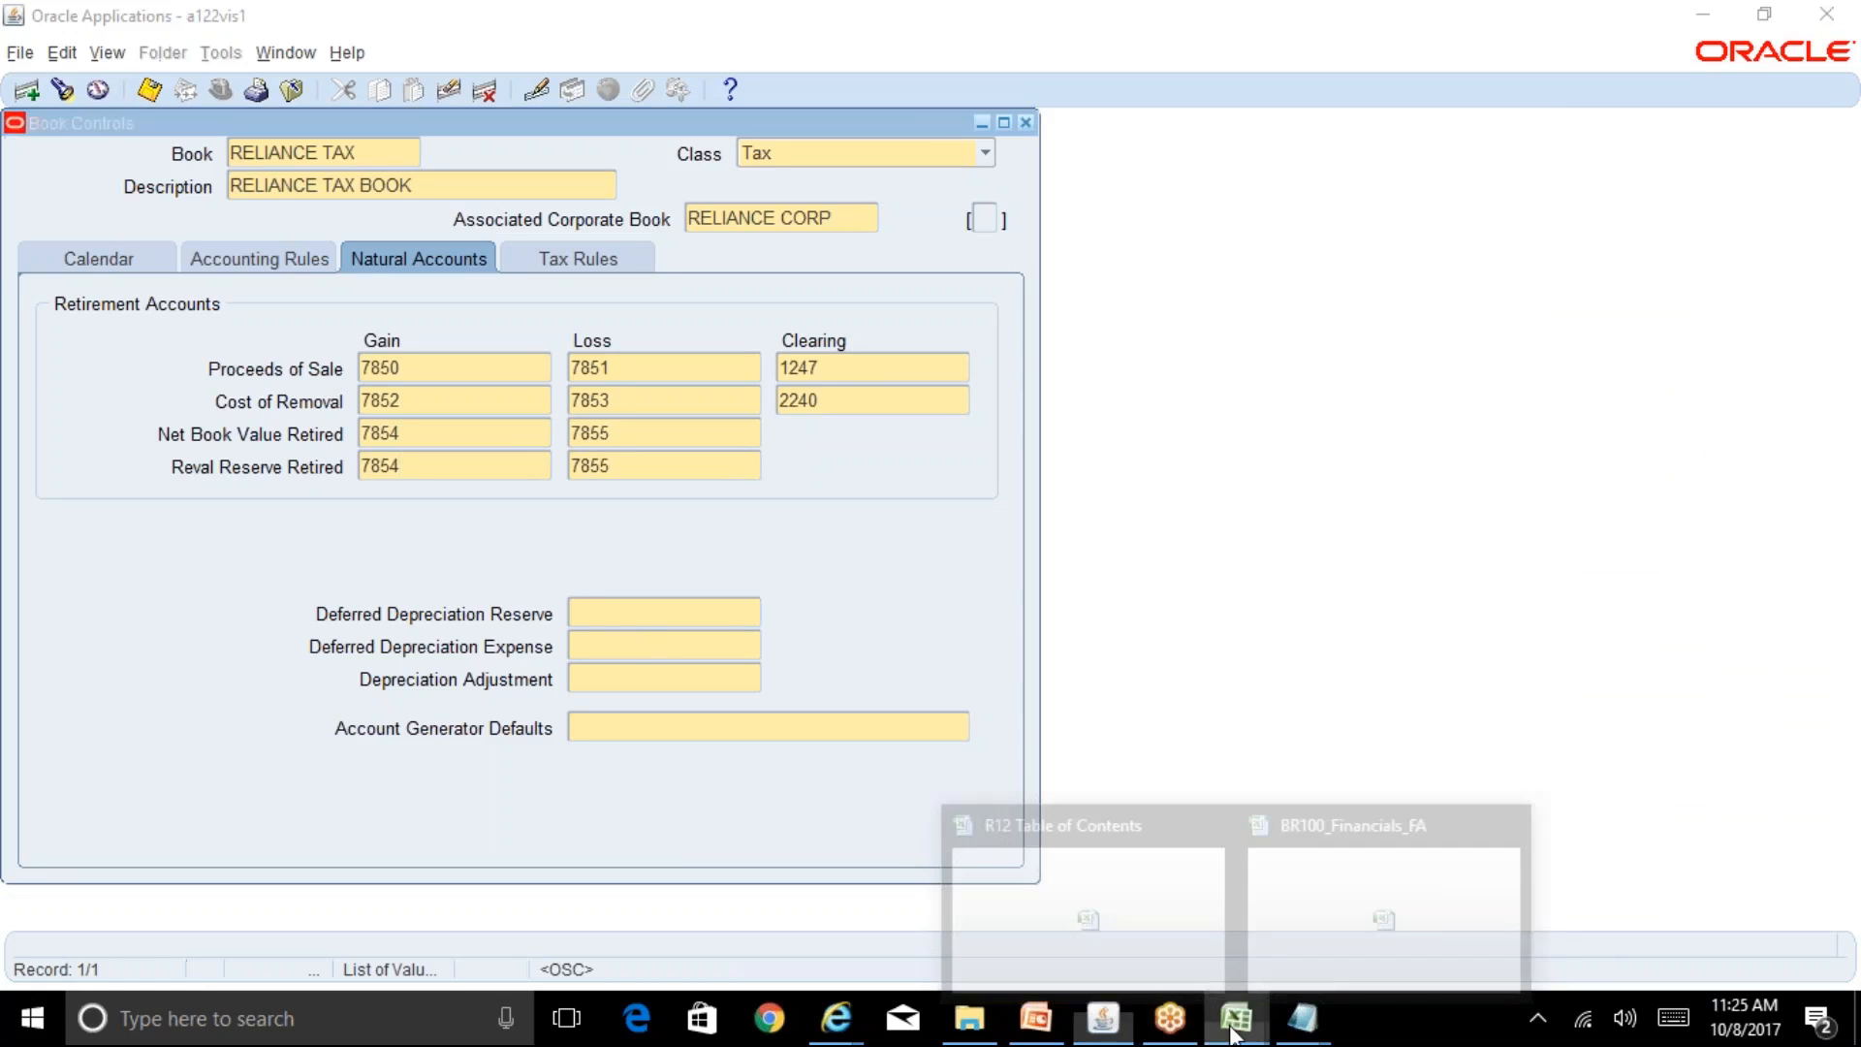
{"action": "left_click", "coordinate": [1299, 921]}
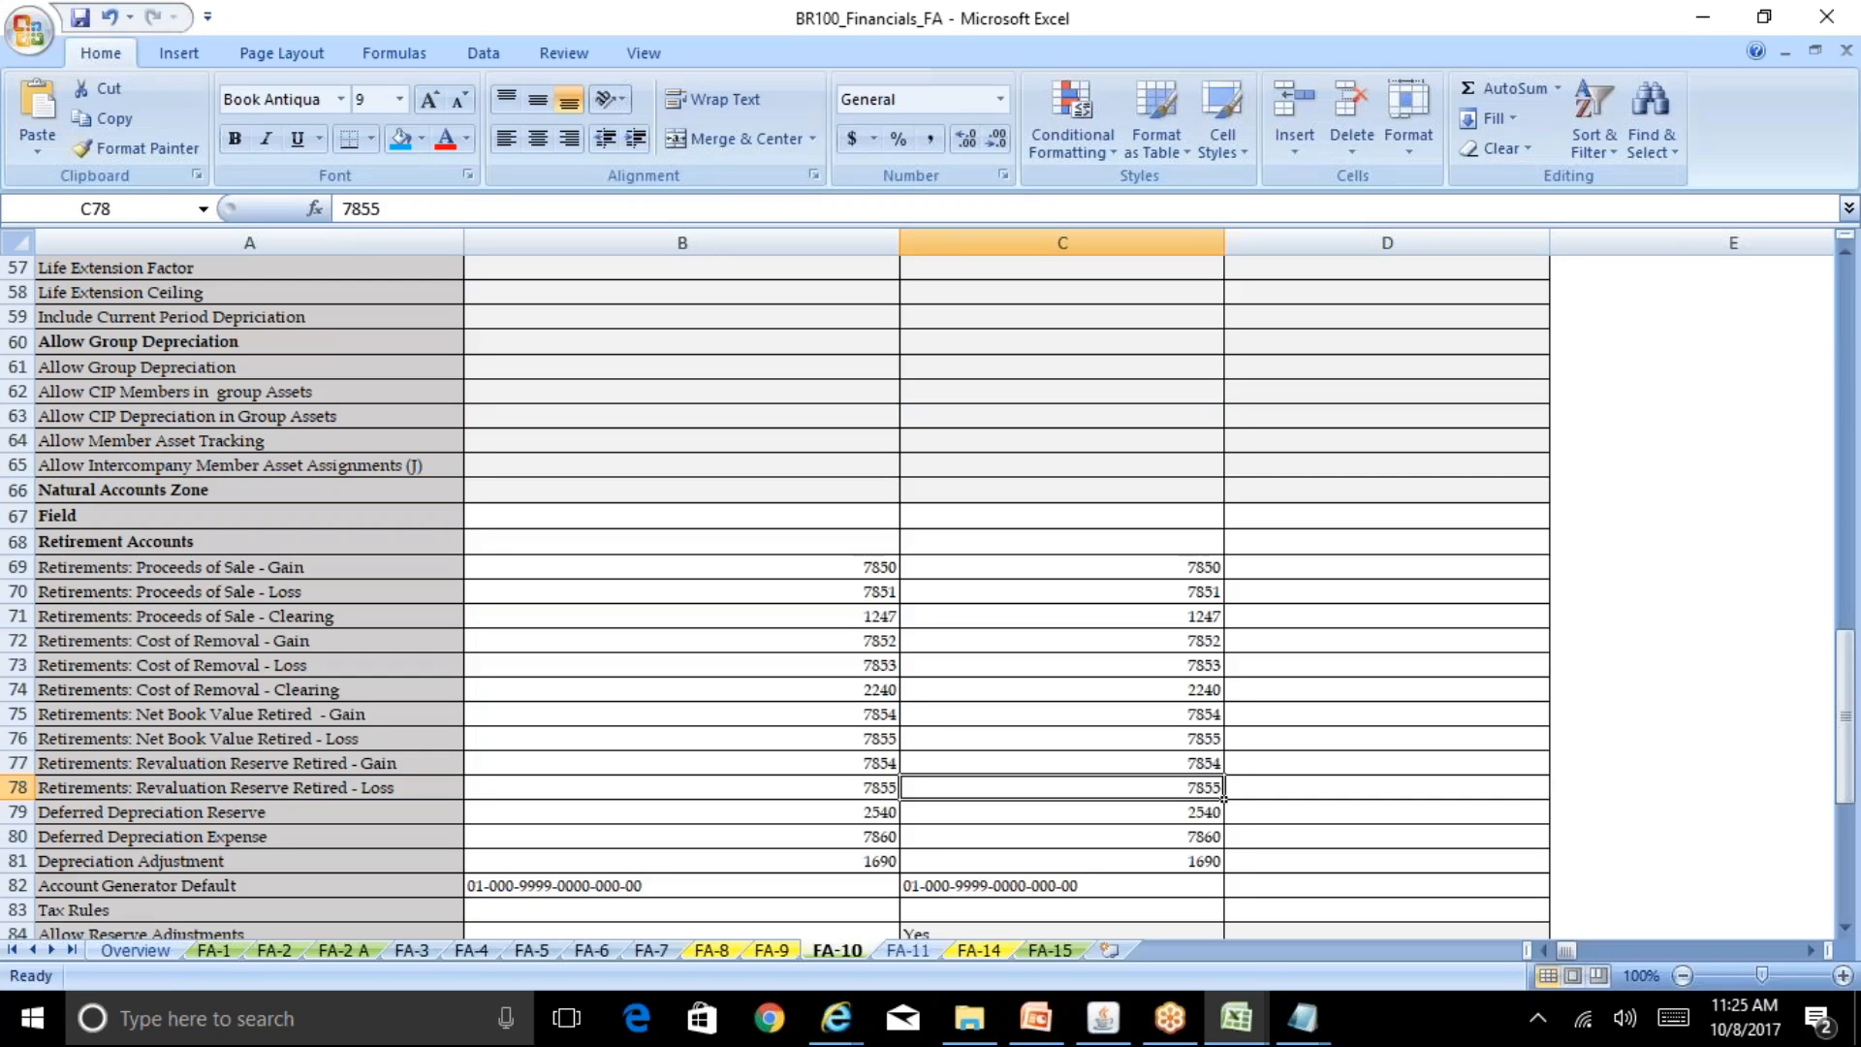
{"action": "key", "text": "Down"}
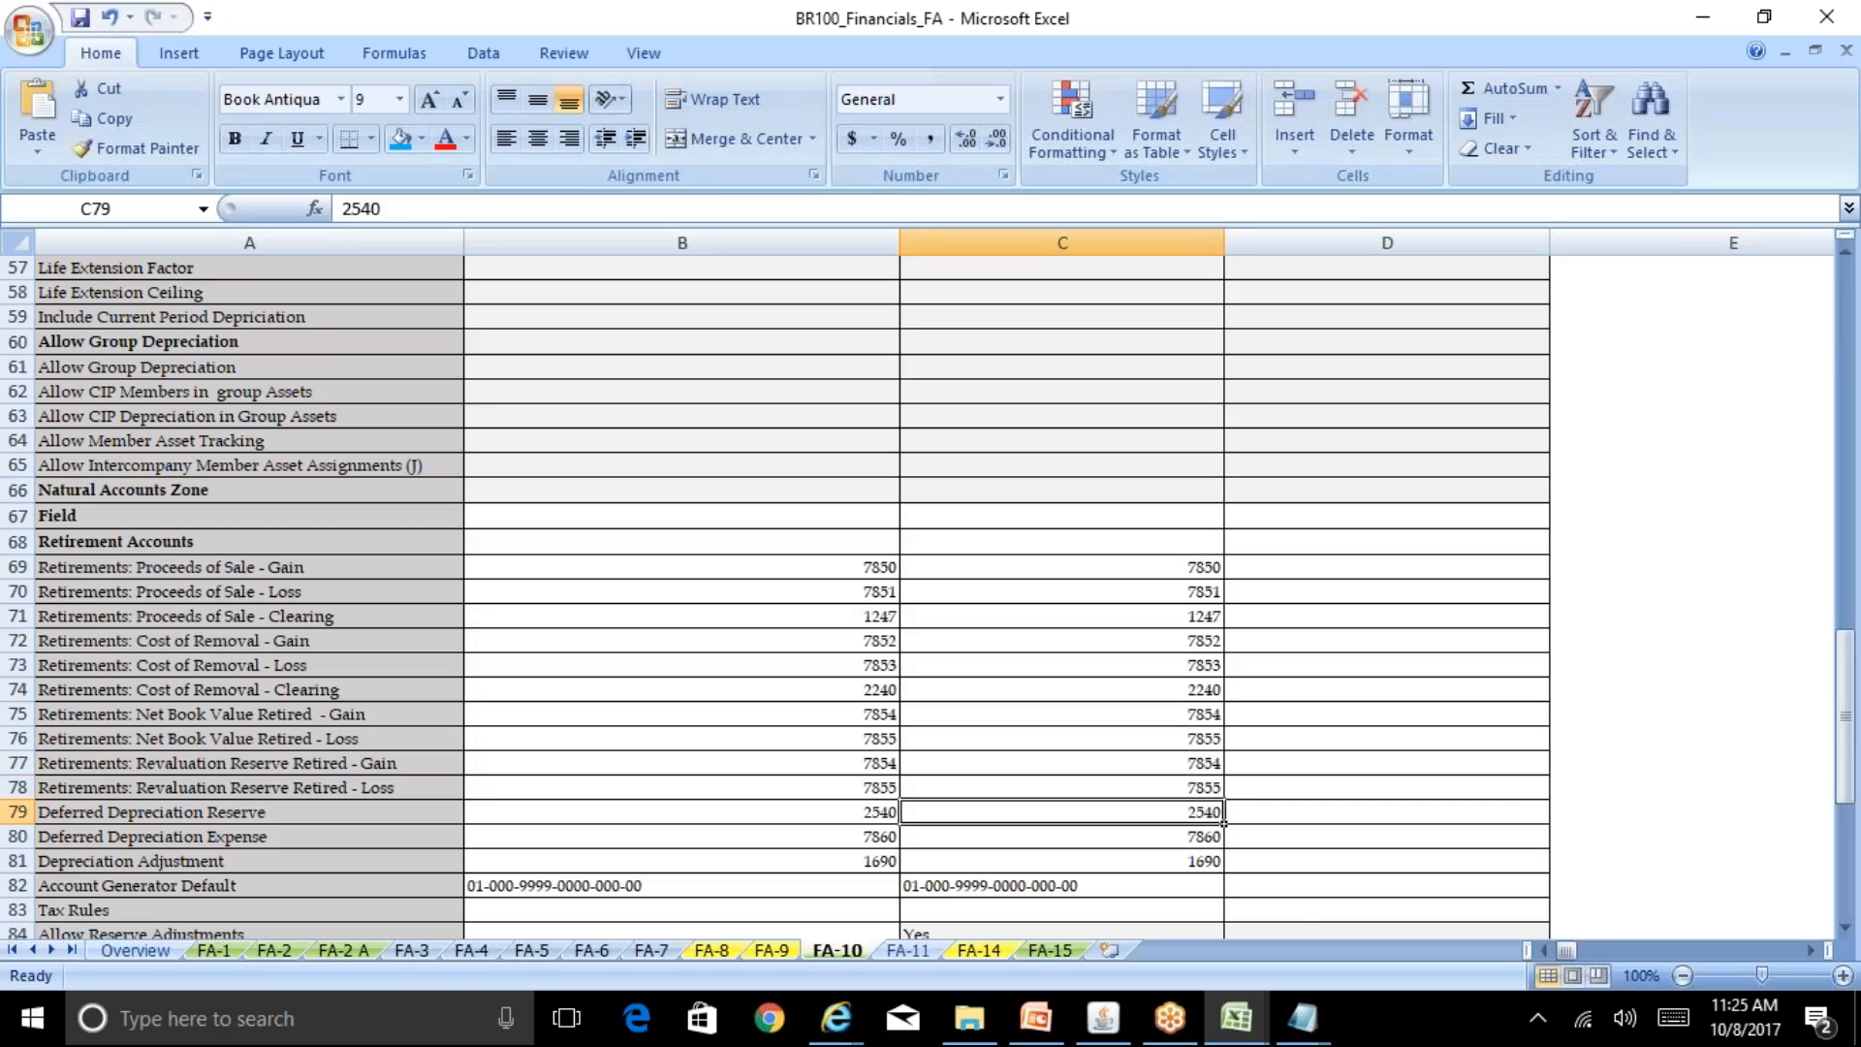
{"action": "key", "text": "alt+Tab"}
{"action": "type", "text": "2"}
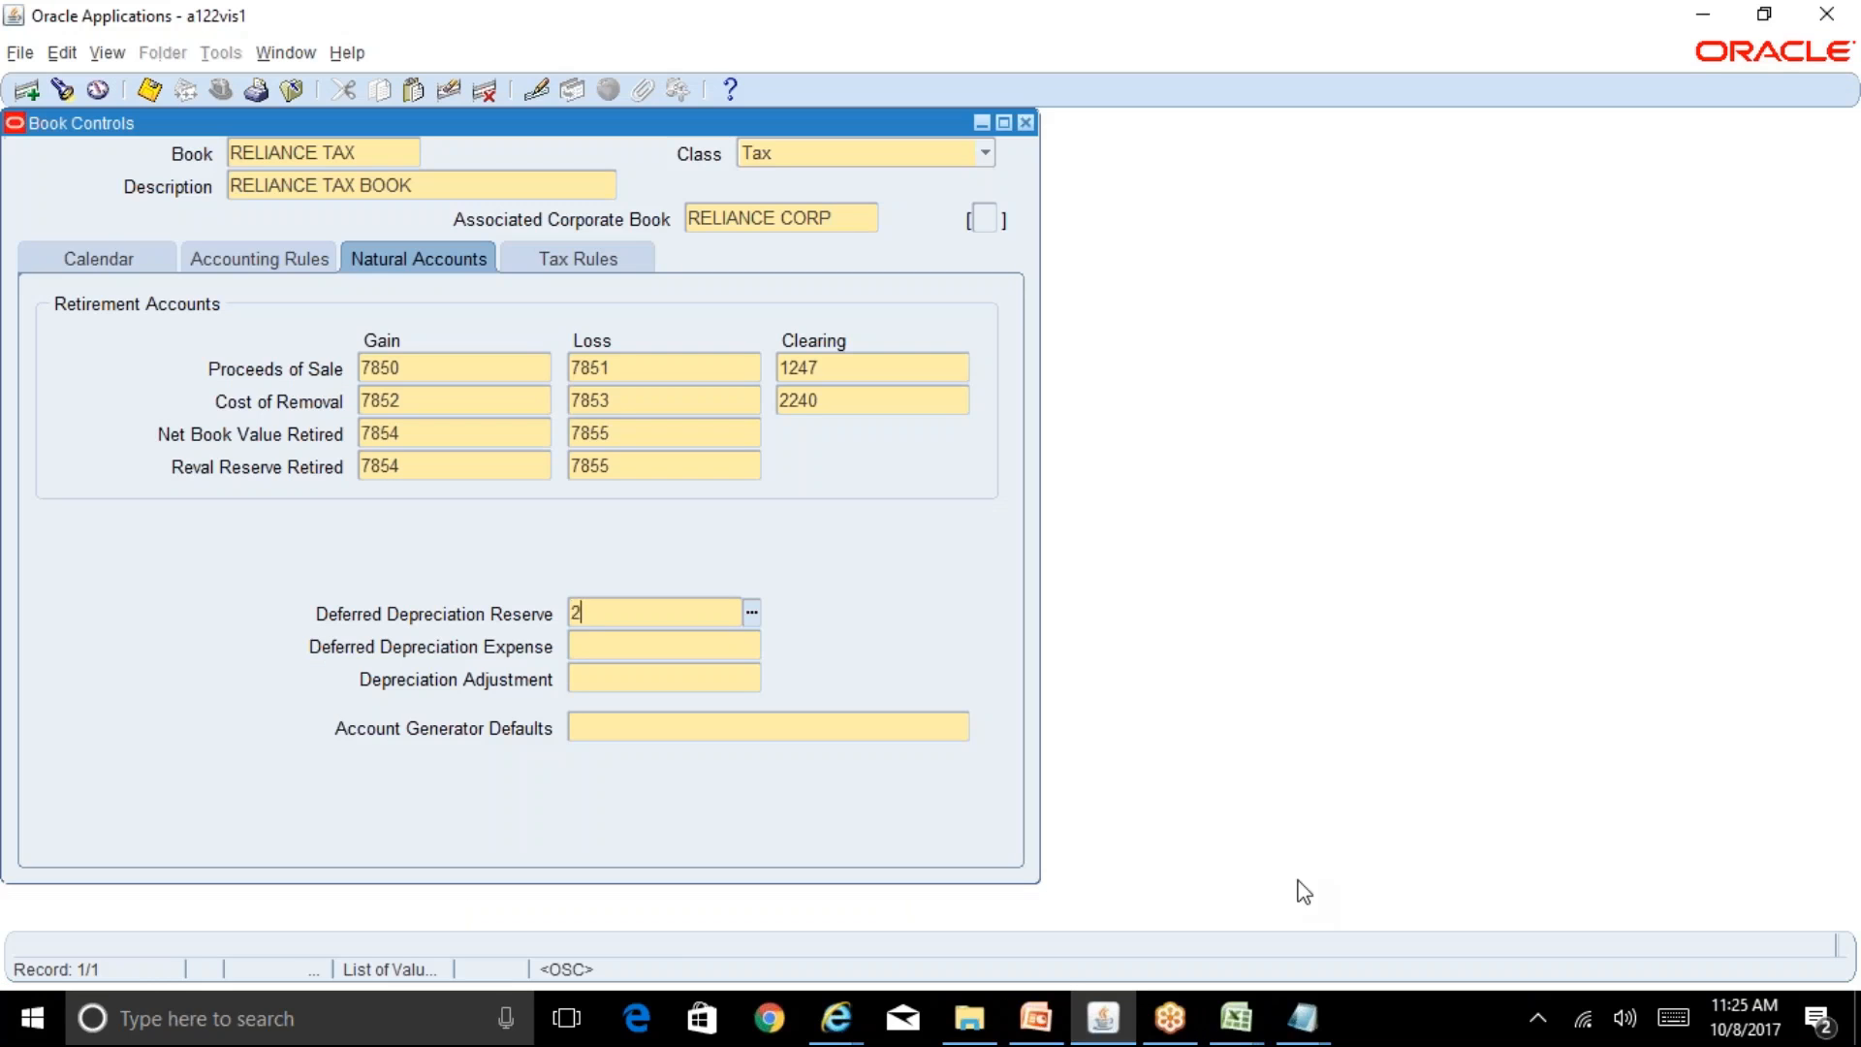
{"action": "type", "text": "540"}
{"action": "key", "text": "Tab"}
{"action": "type", "text": "7860"}
{"action": "key", "text": "Tab"}
Step: Check the BR100 sheet in Excel again and set the Depreciation Adjustment account to 7860
{"action": "mouse_move", "coordinate": [1263, 994]}
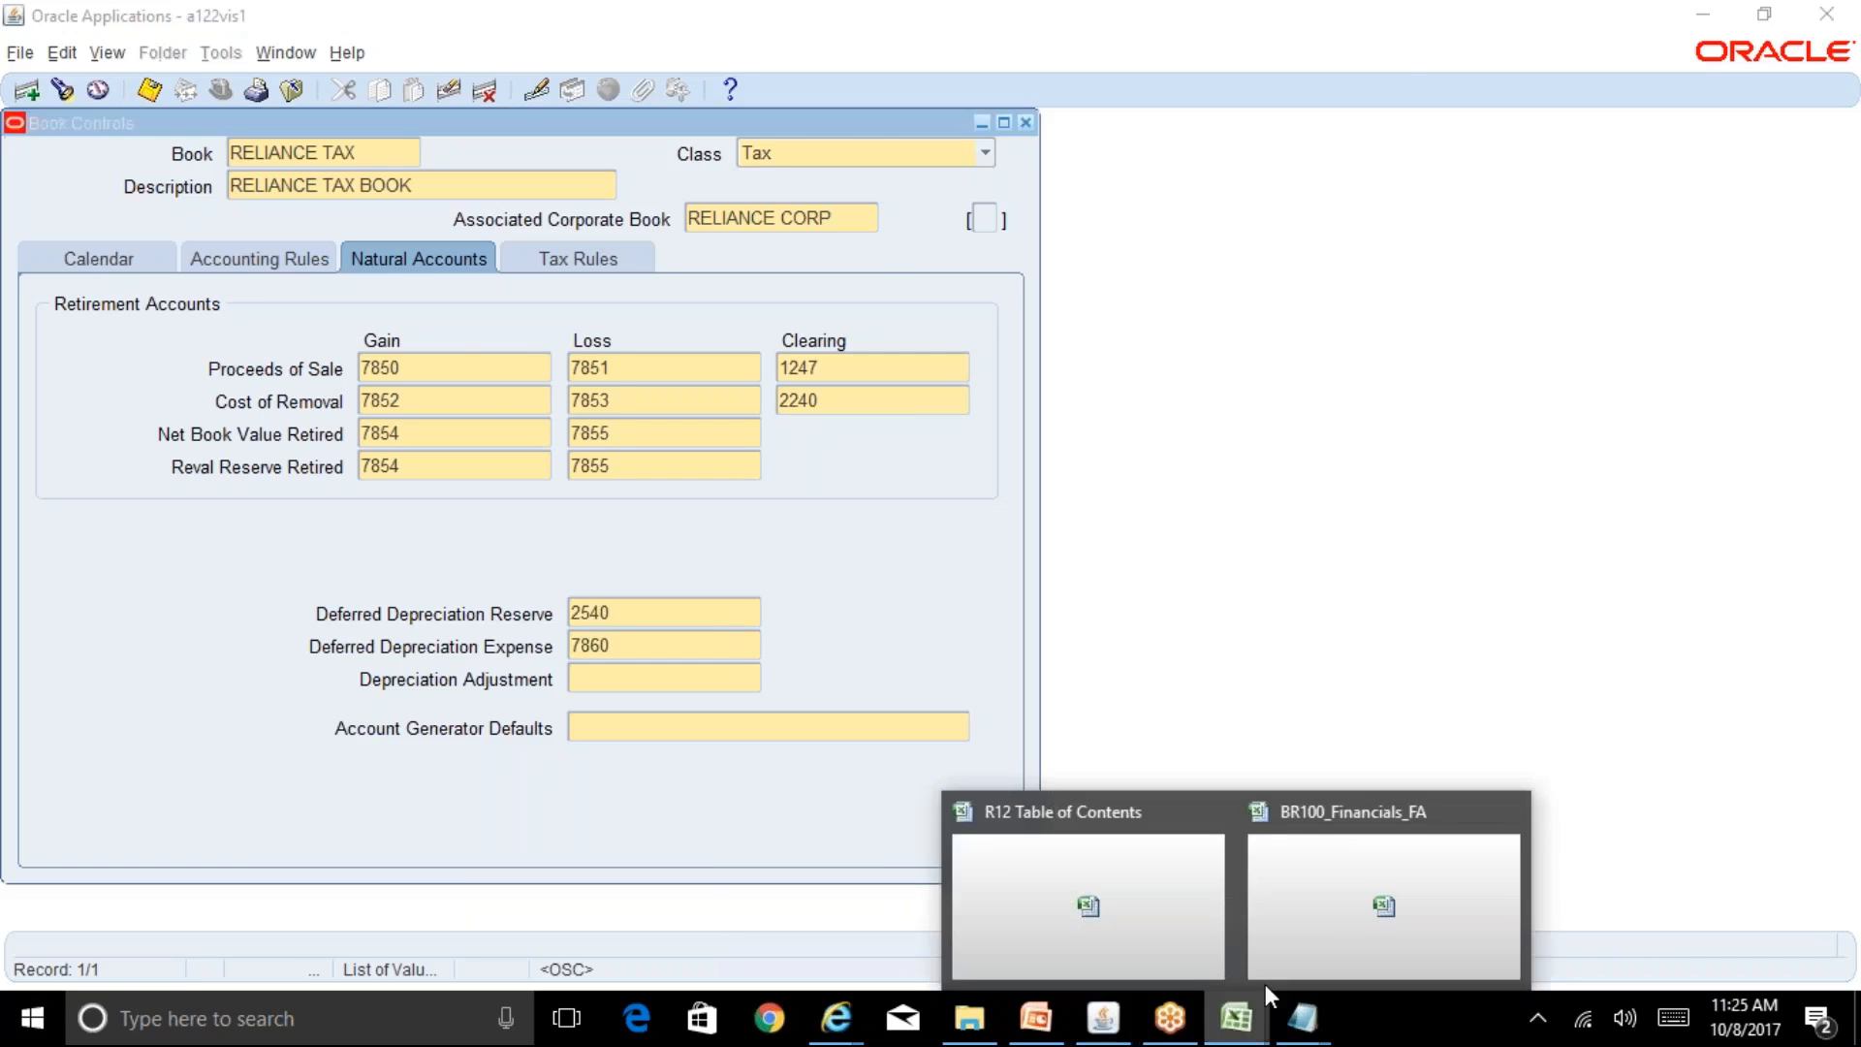
{"action": "left_click", "coordinate": [1321, 931]}
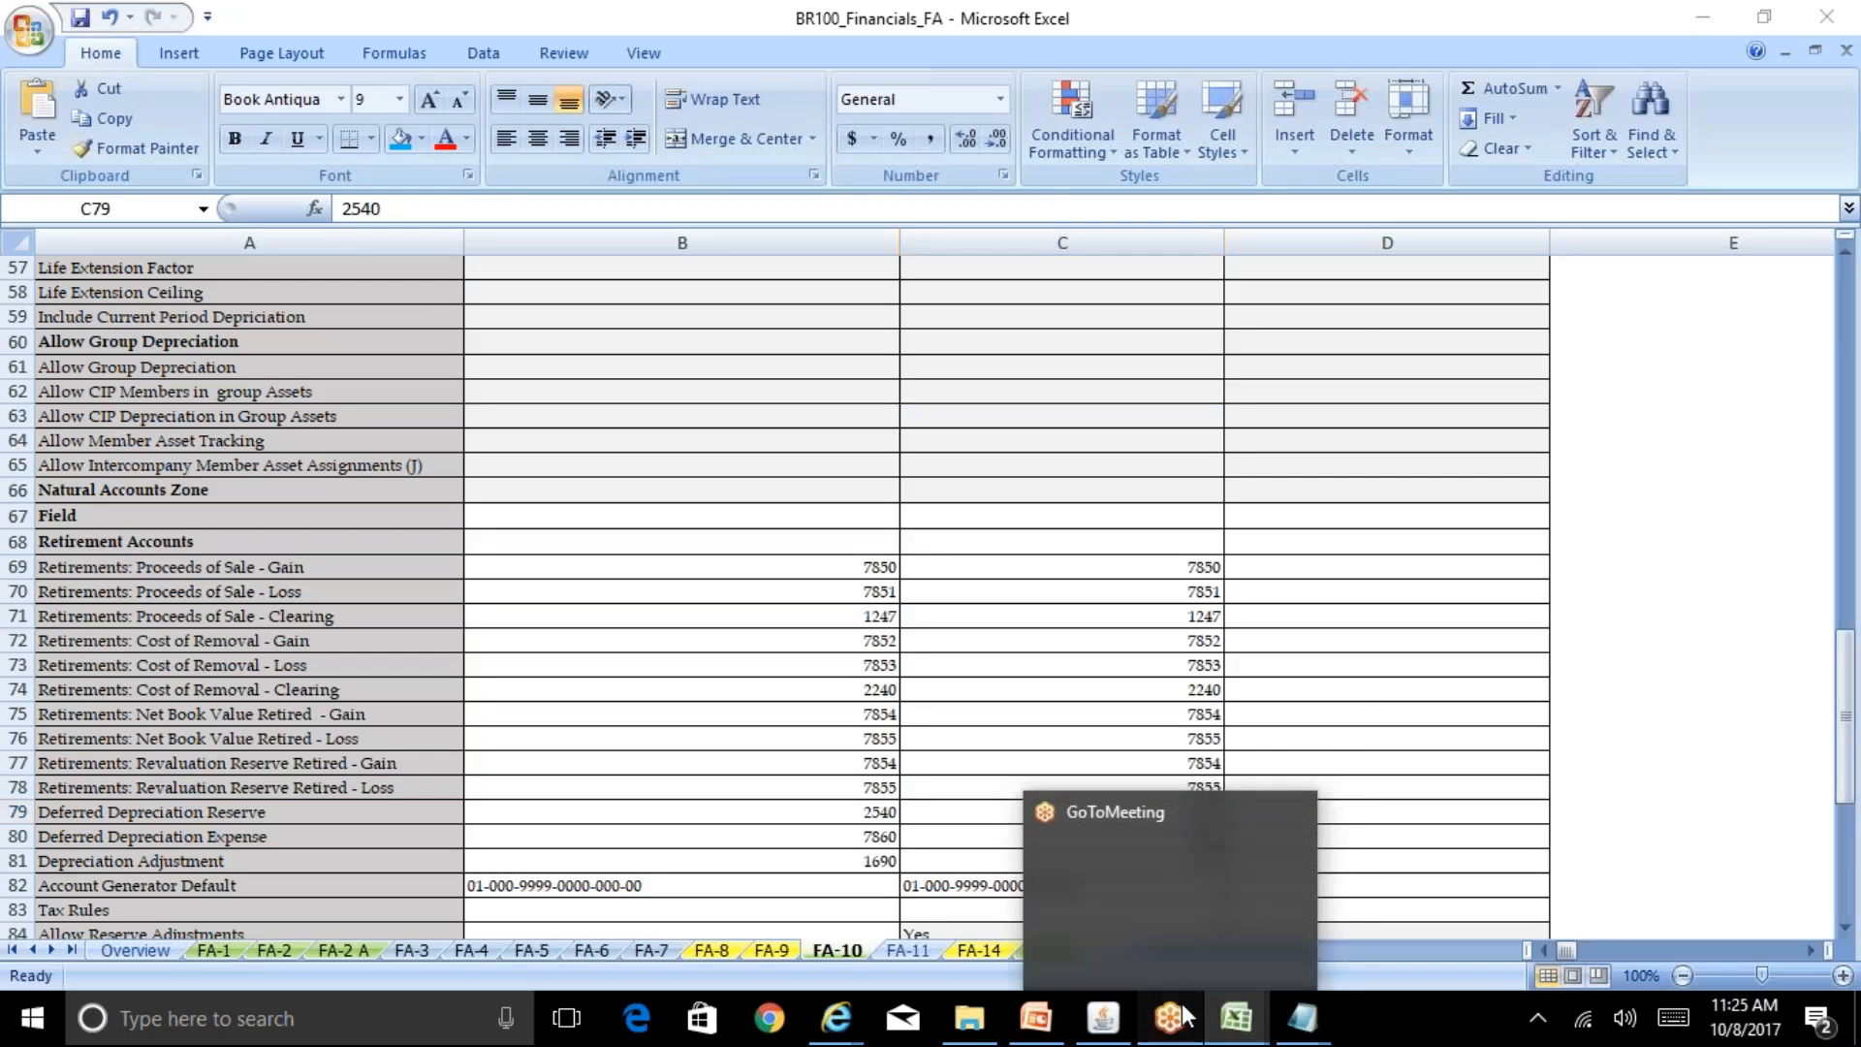
{"action": "left_click", "coordinate": [1125, 1022]}
{"action": "type", "text": "7860"}
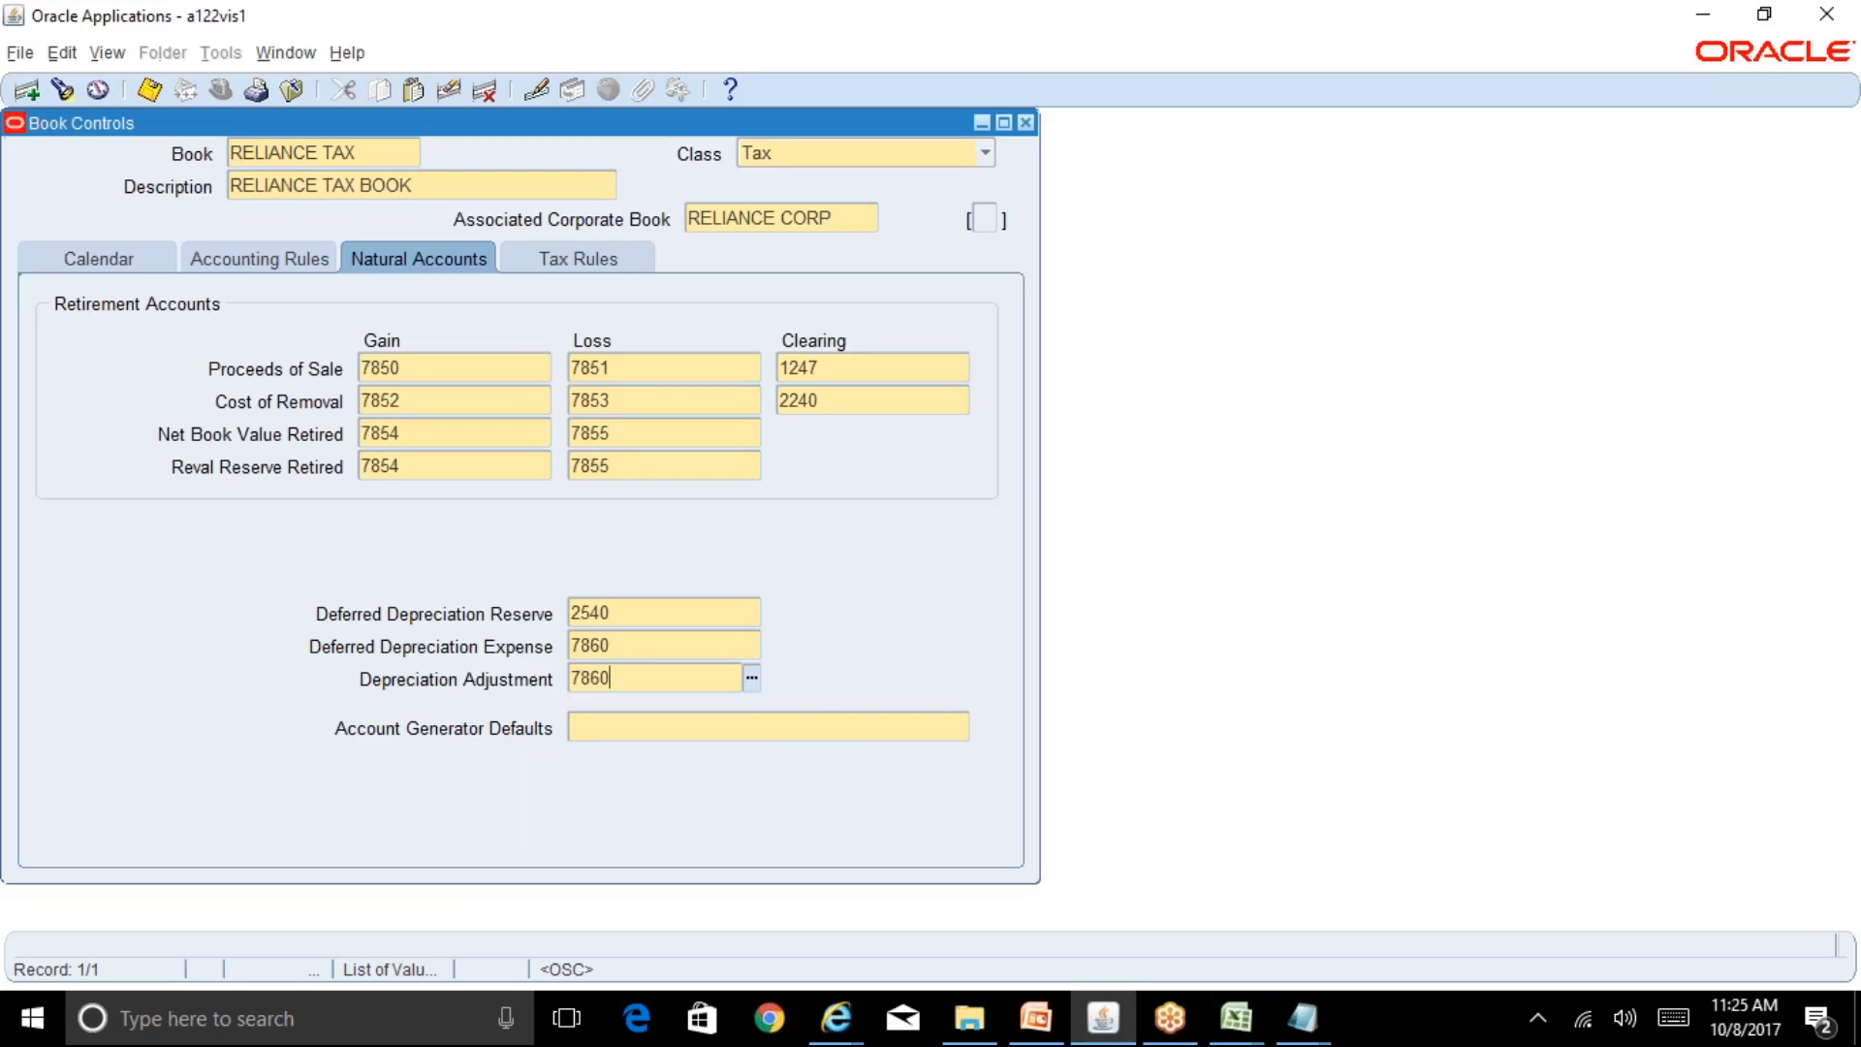
{"action": "key", "text": "Tab"}
{"action": "mouse_move", "coordinate": [1226, 1013]}
{"action": "left_click", "coordinate": [1366, 931]}
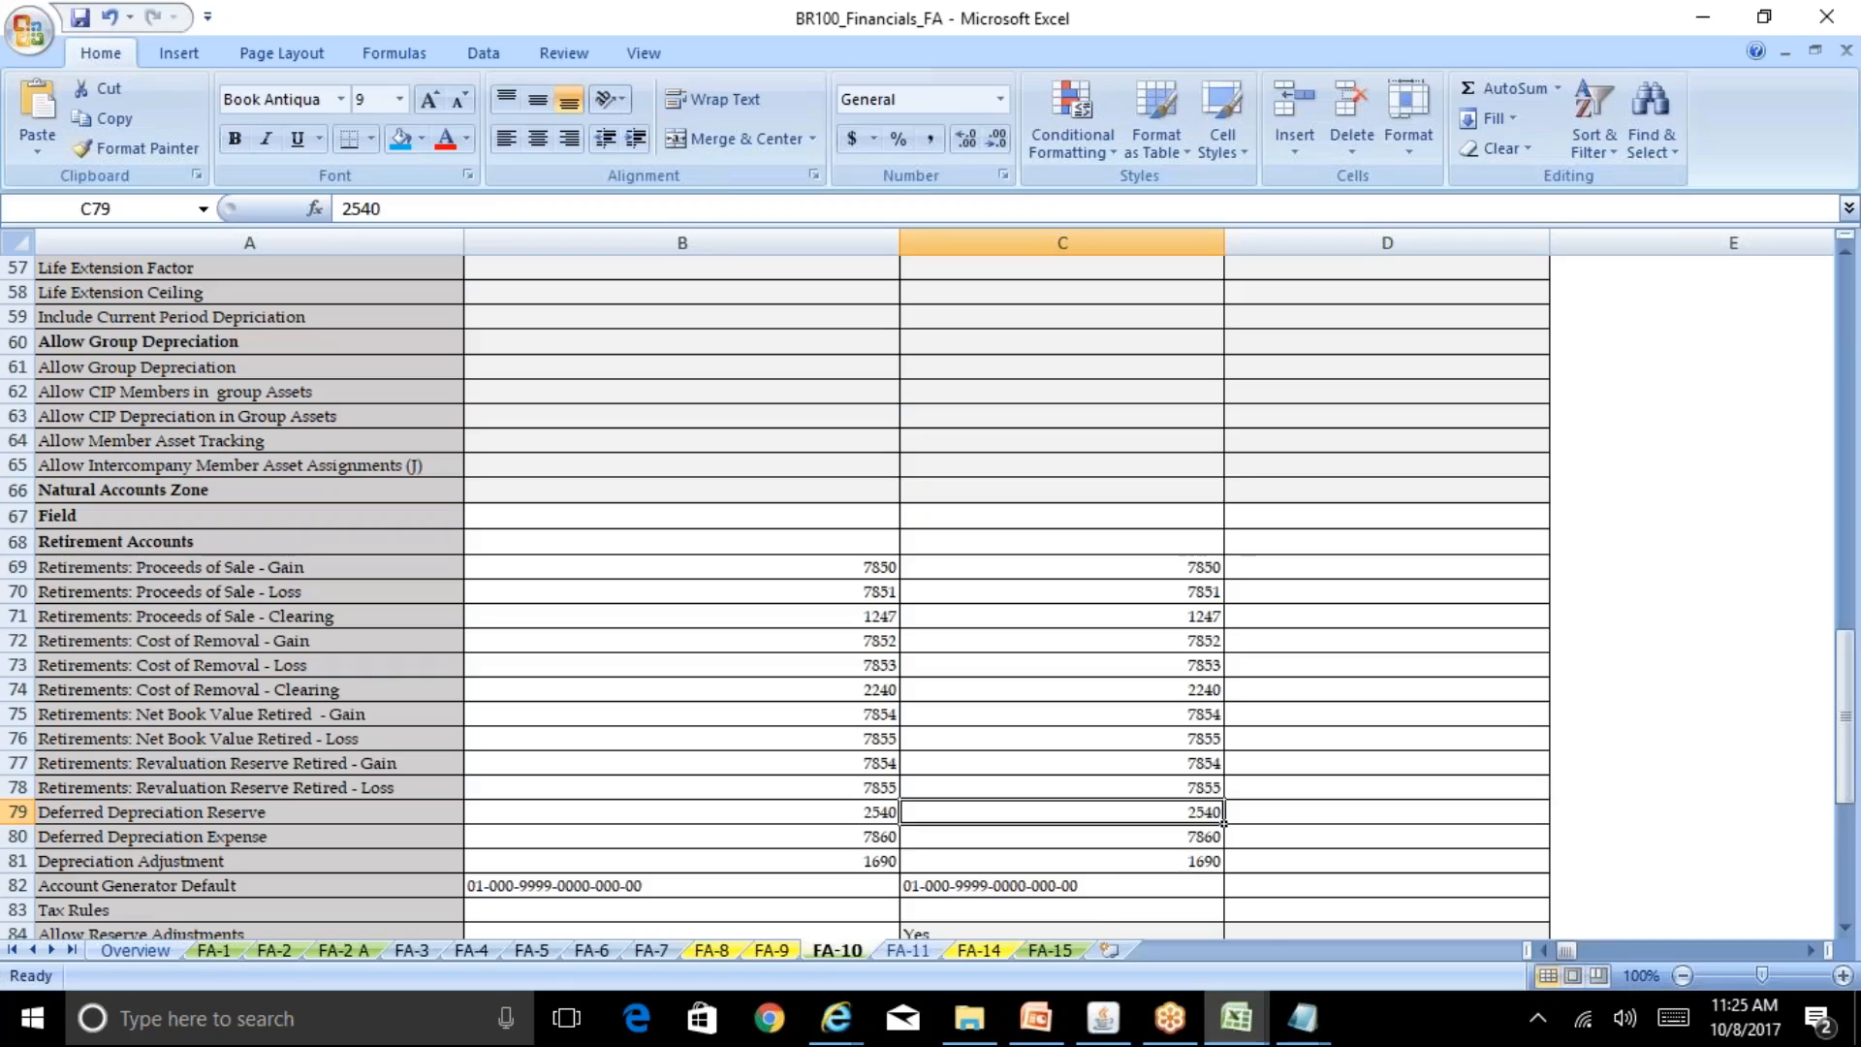
{"action": "left_click", "coordinate": [1030, 885]}
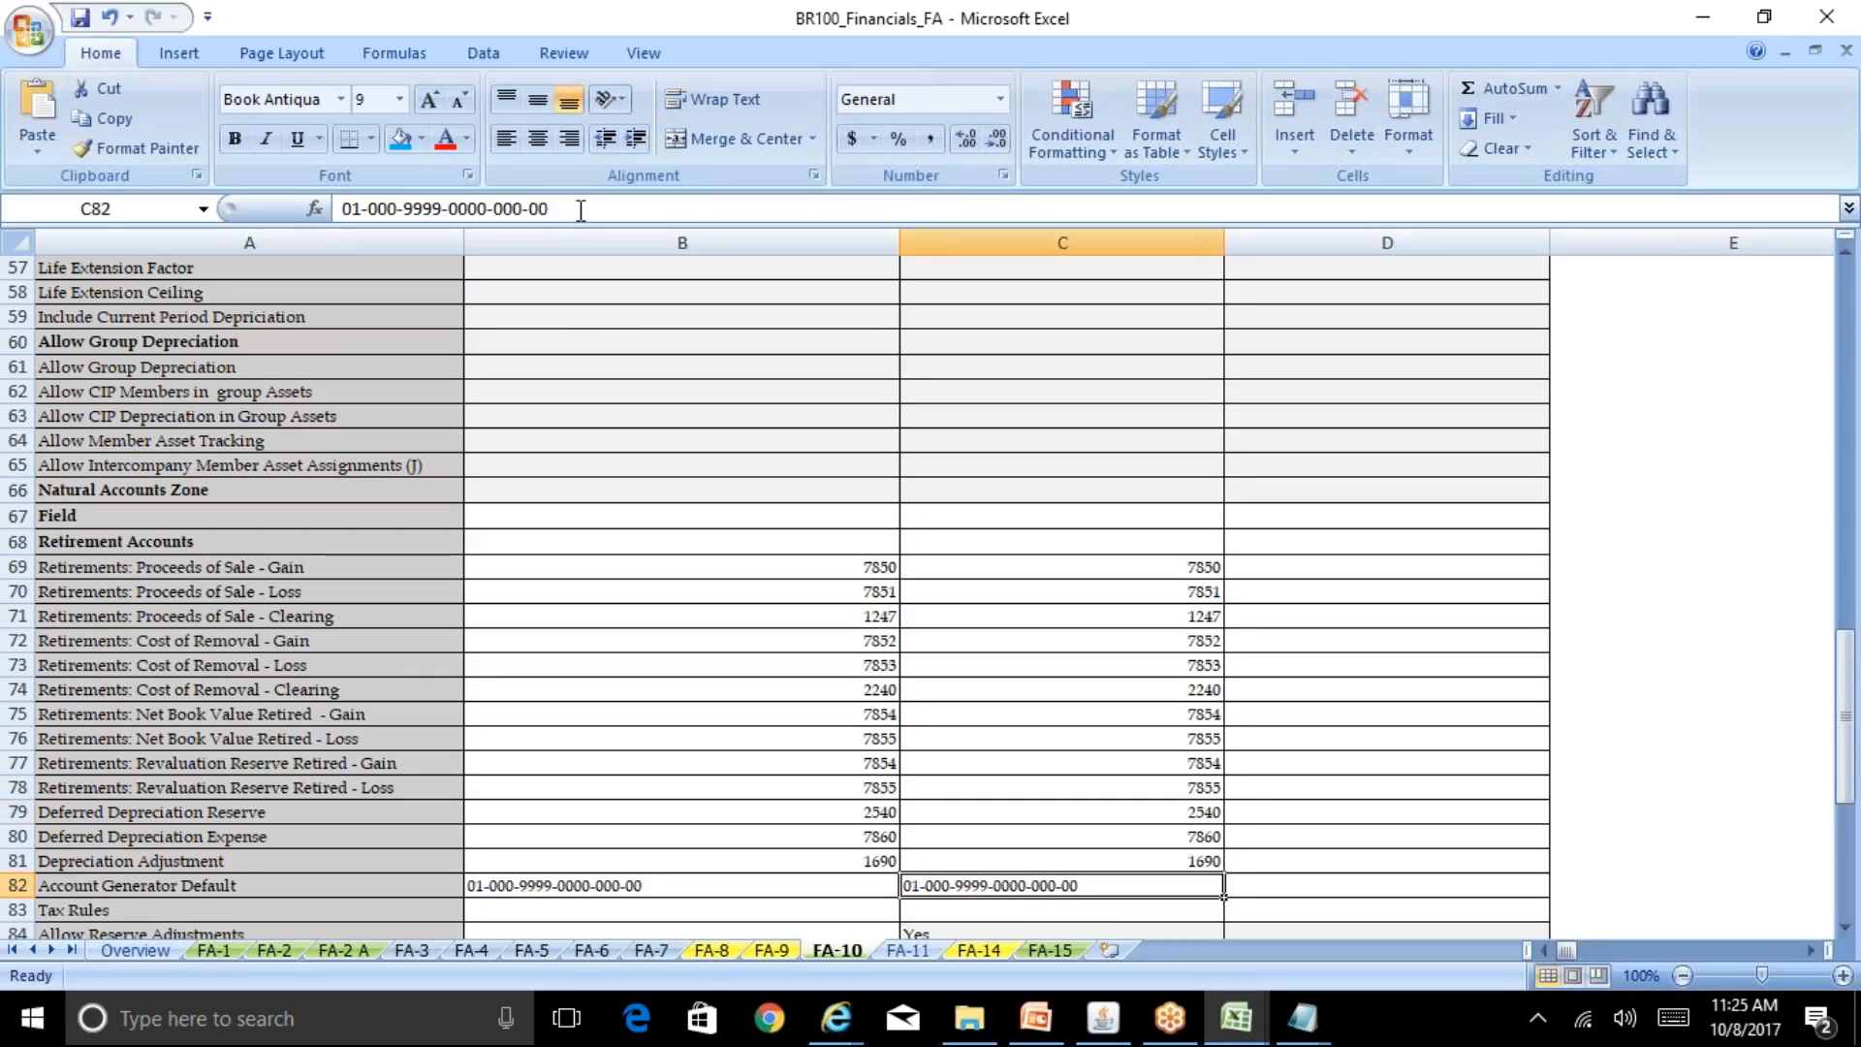
{"action": "left_click_drag", "start_coordinate": [582, 208], "coordinate": [343, 209]}
{"action": "key", "text": "ctrl+c"}
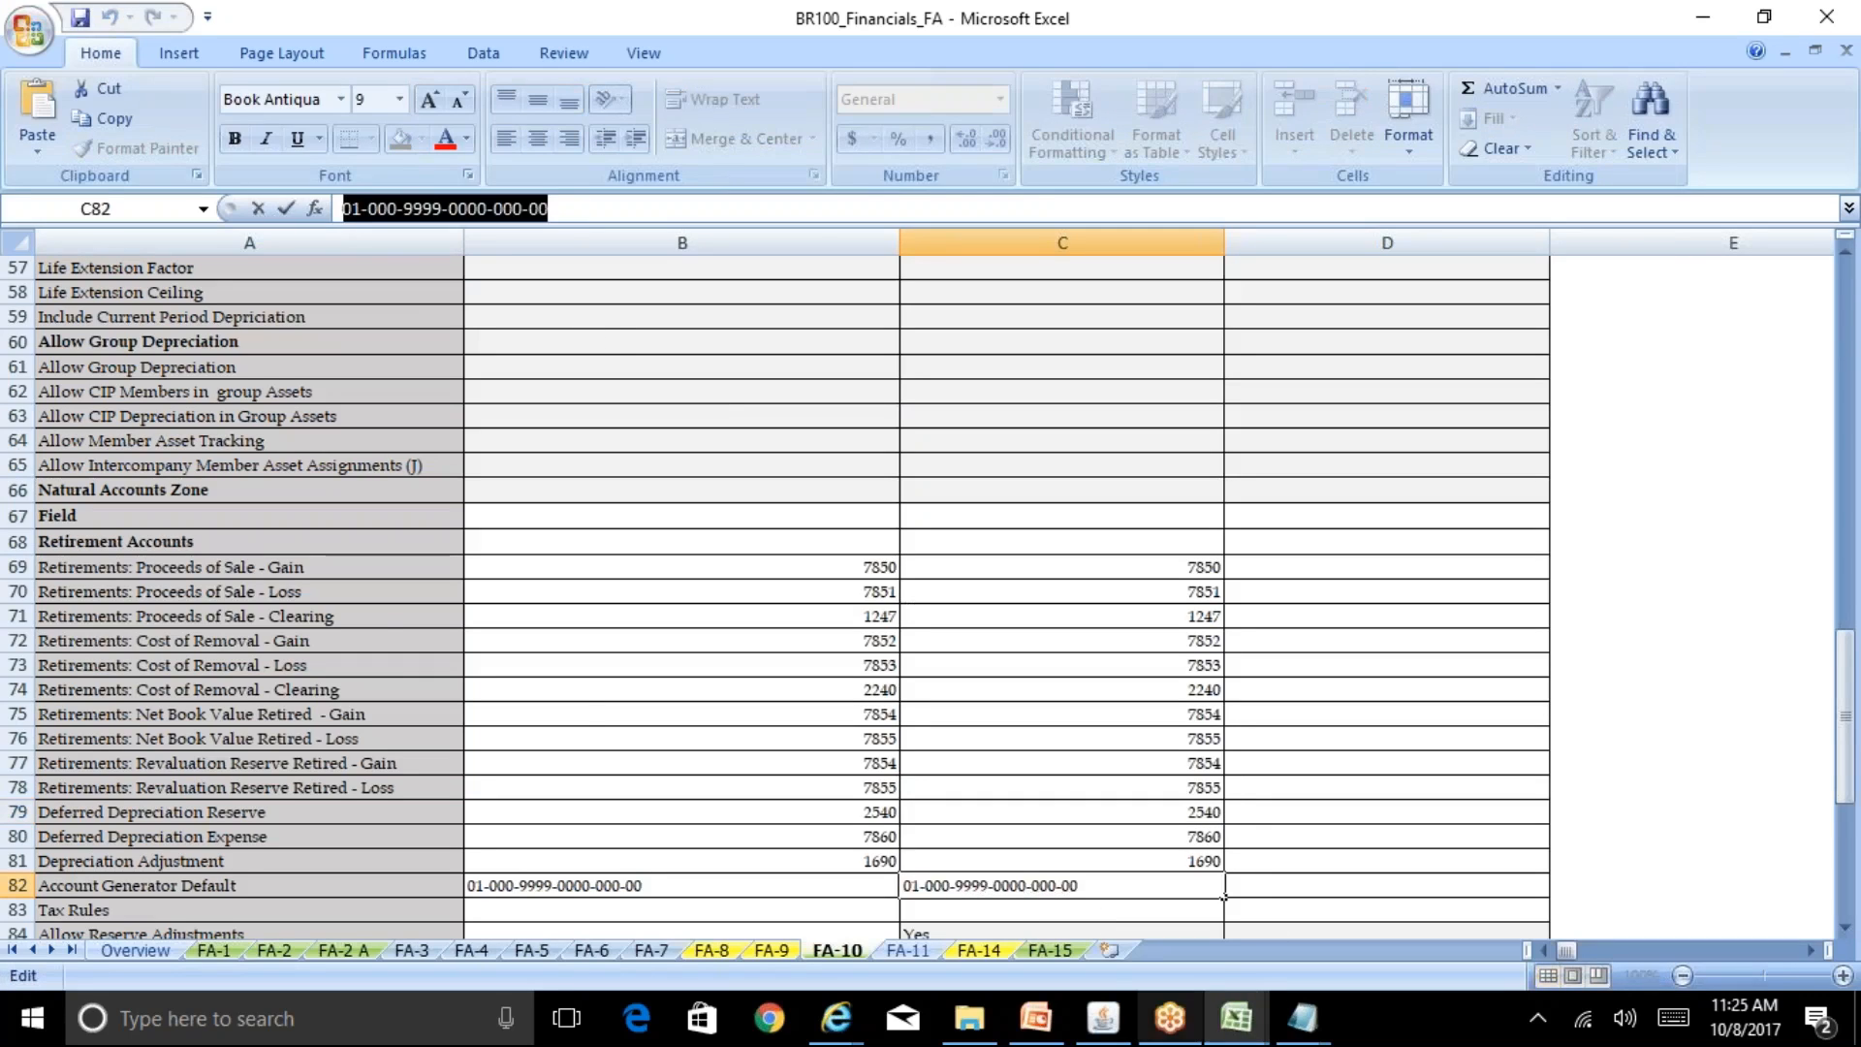
{"action": "left_click", "coordinate": [1103, 1018]}
{"action": "key", "text": "ctrl+v"}
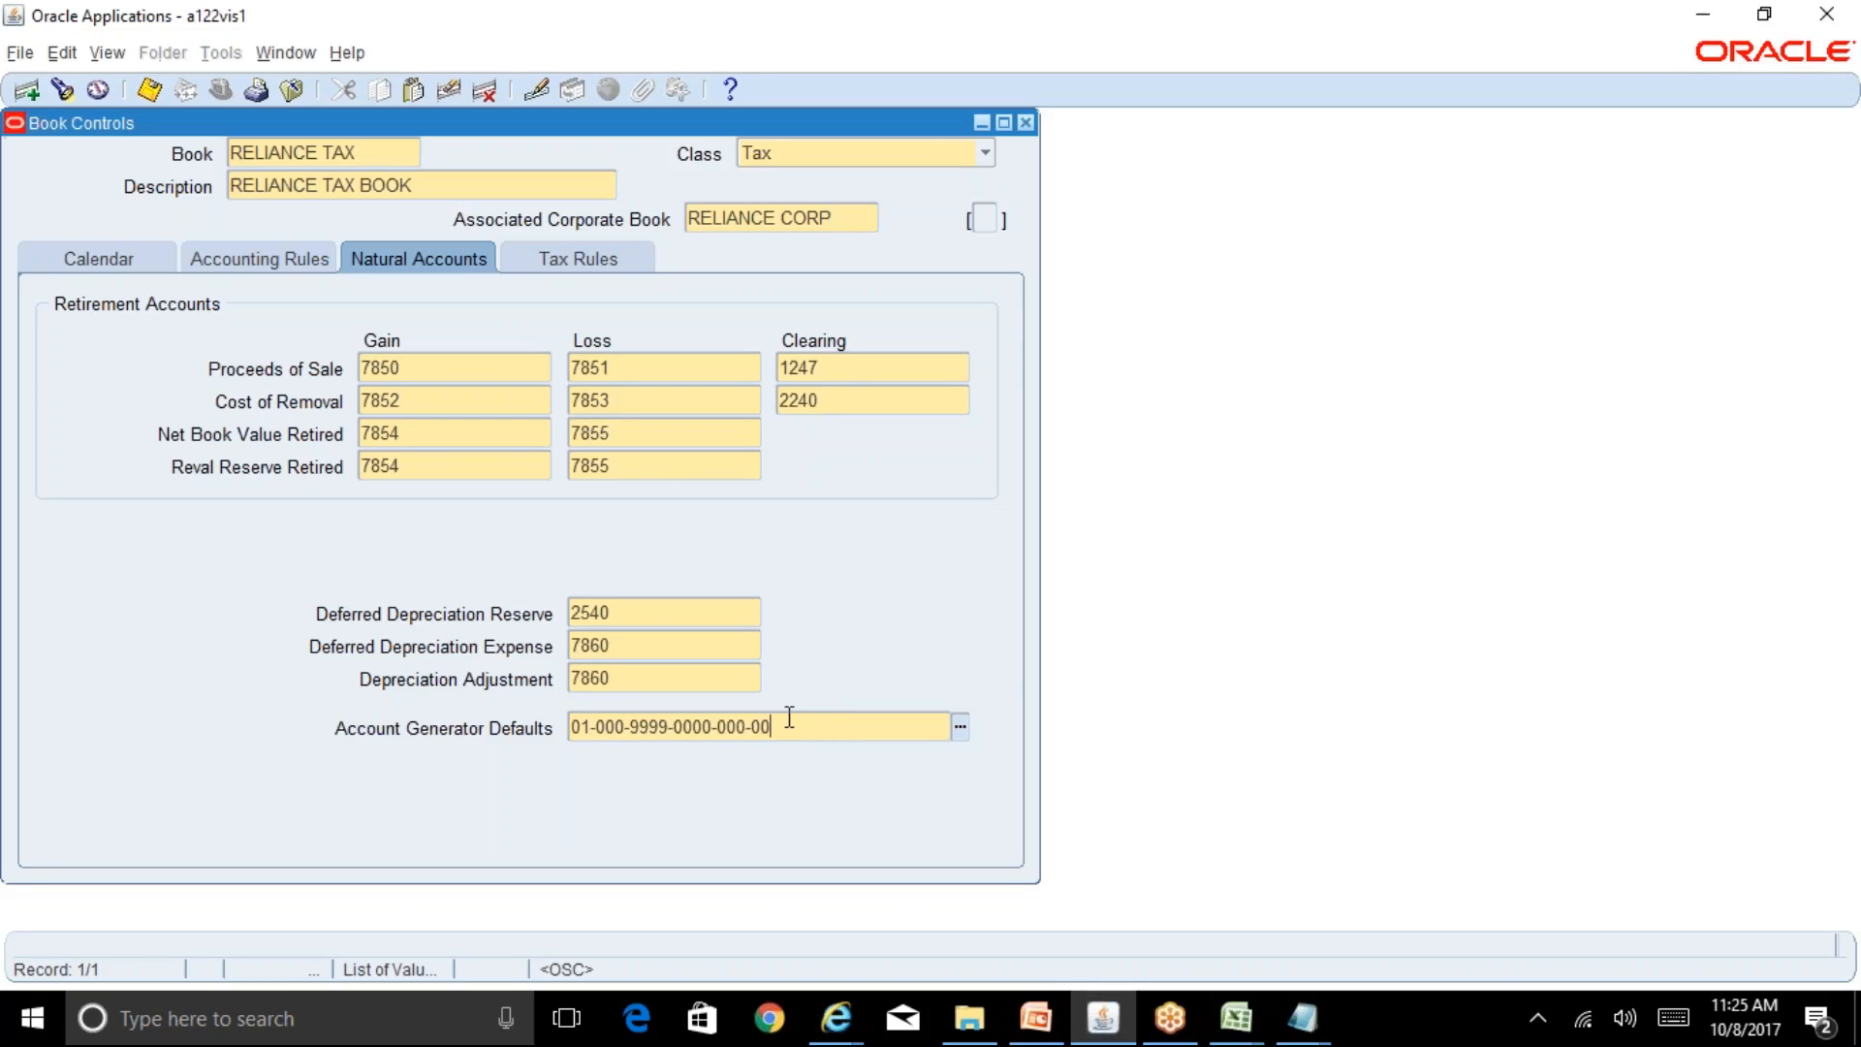
{"action": "key", "text": "Tab"}
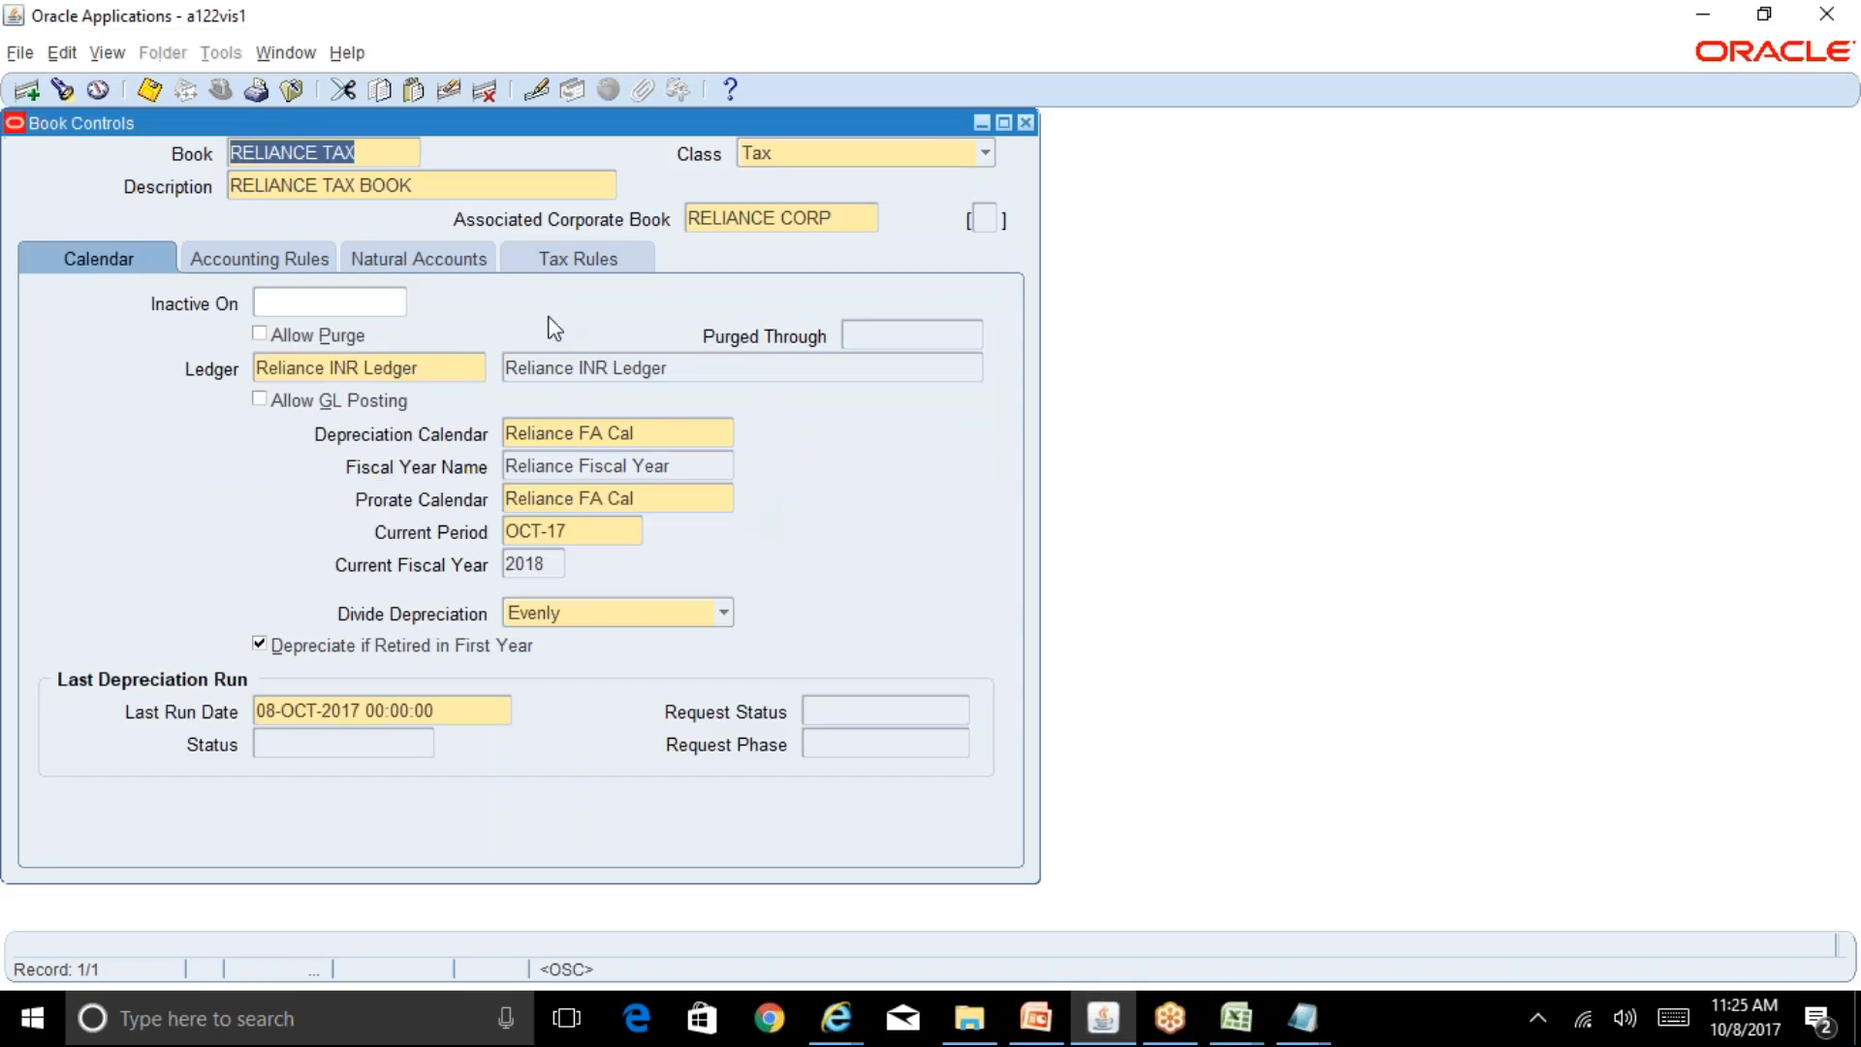
Step: Bring up the book's tax rules and review the Tax Rules and Group Rules rows in BR100_Financials_FA in Excel
{"action": "left_click", "coordinate": [539, 261]}
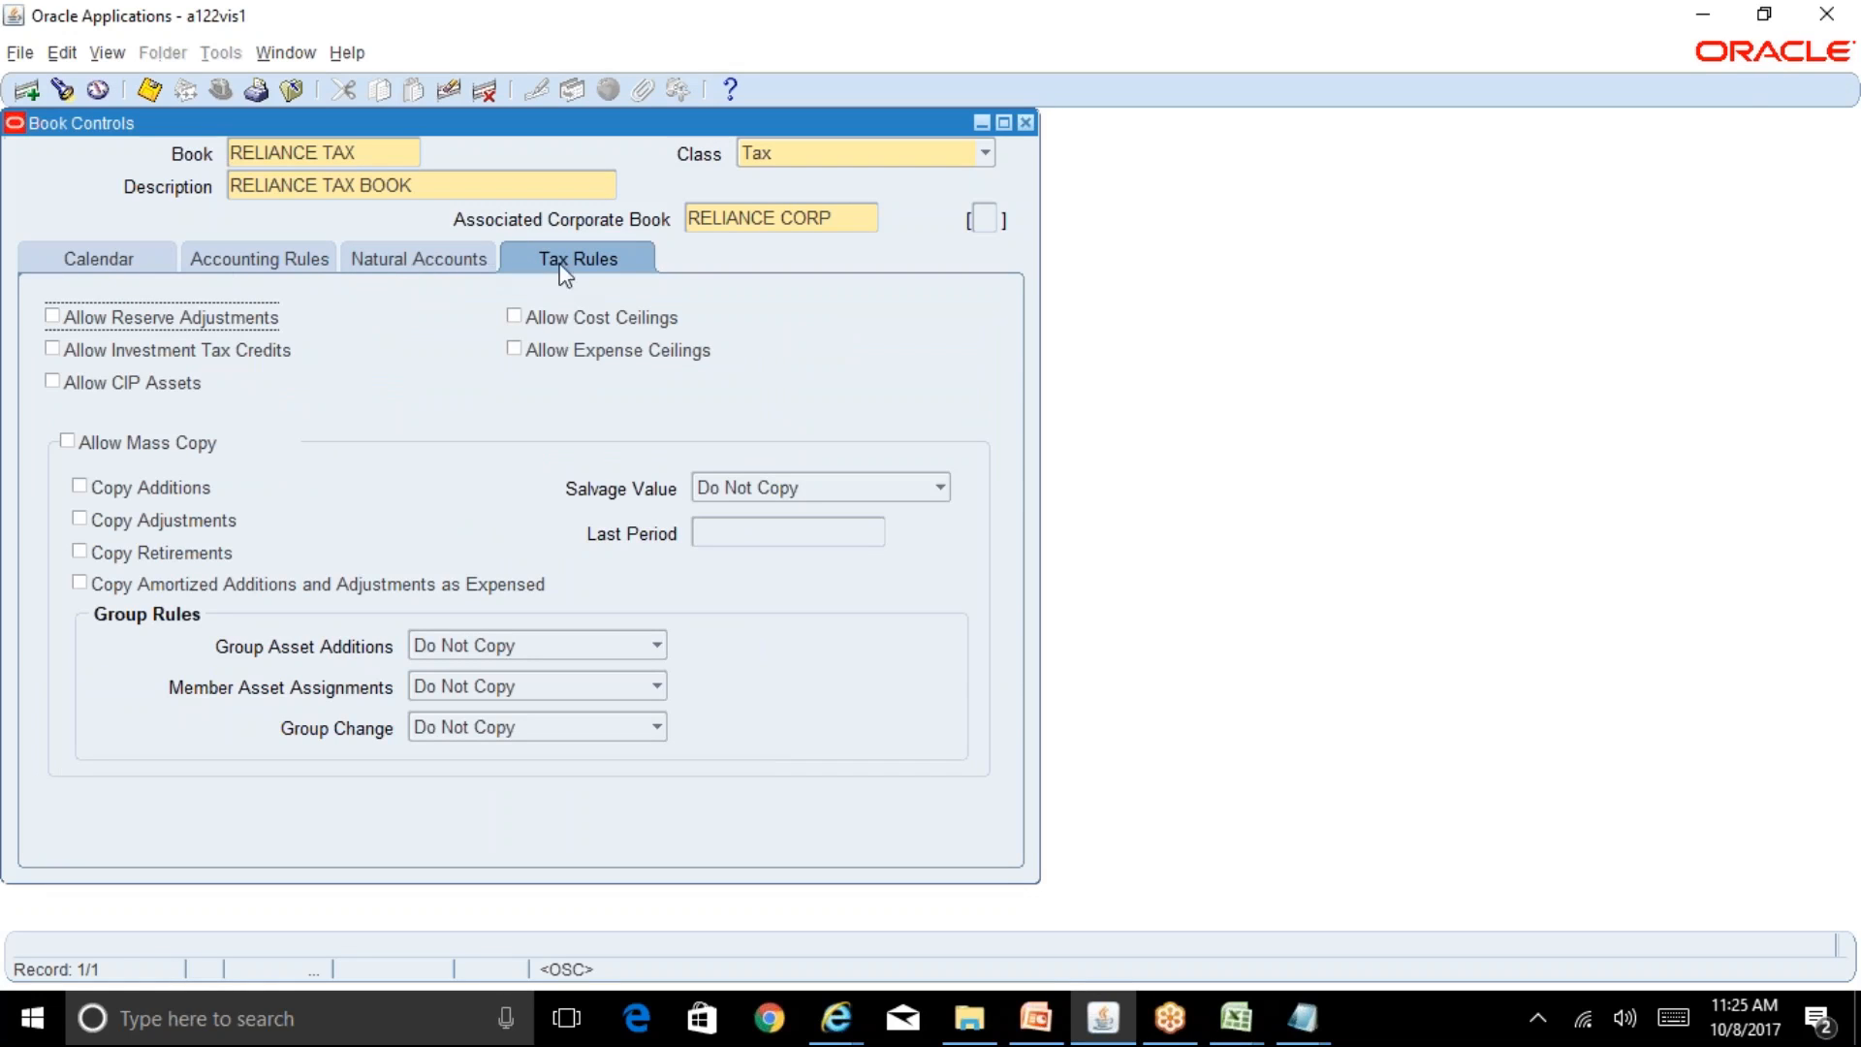
{"action": "mouse_move", "coordinate": [1236, 1018]}
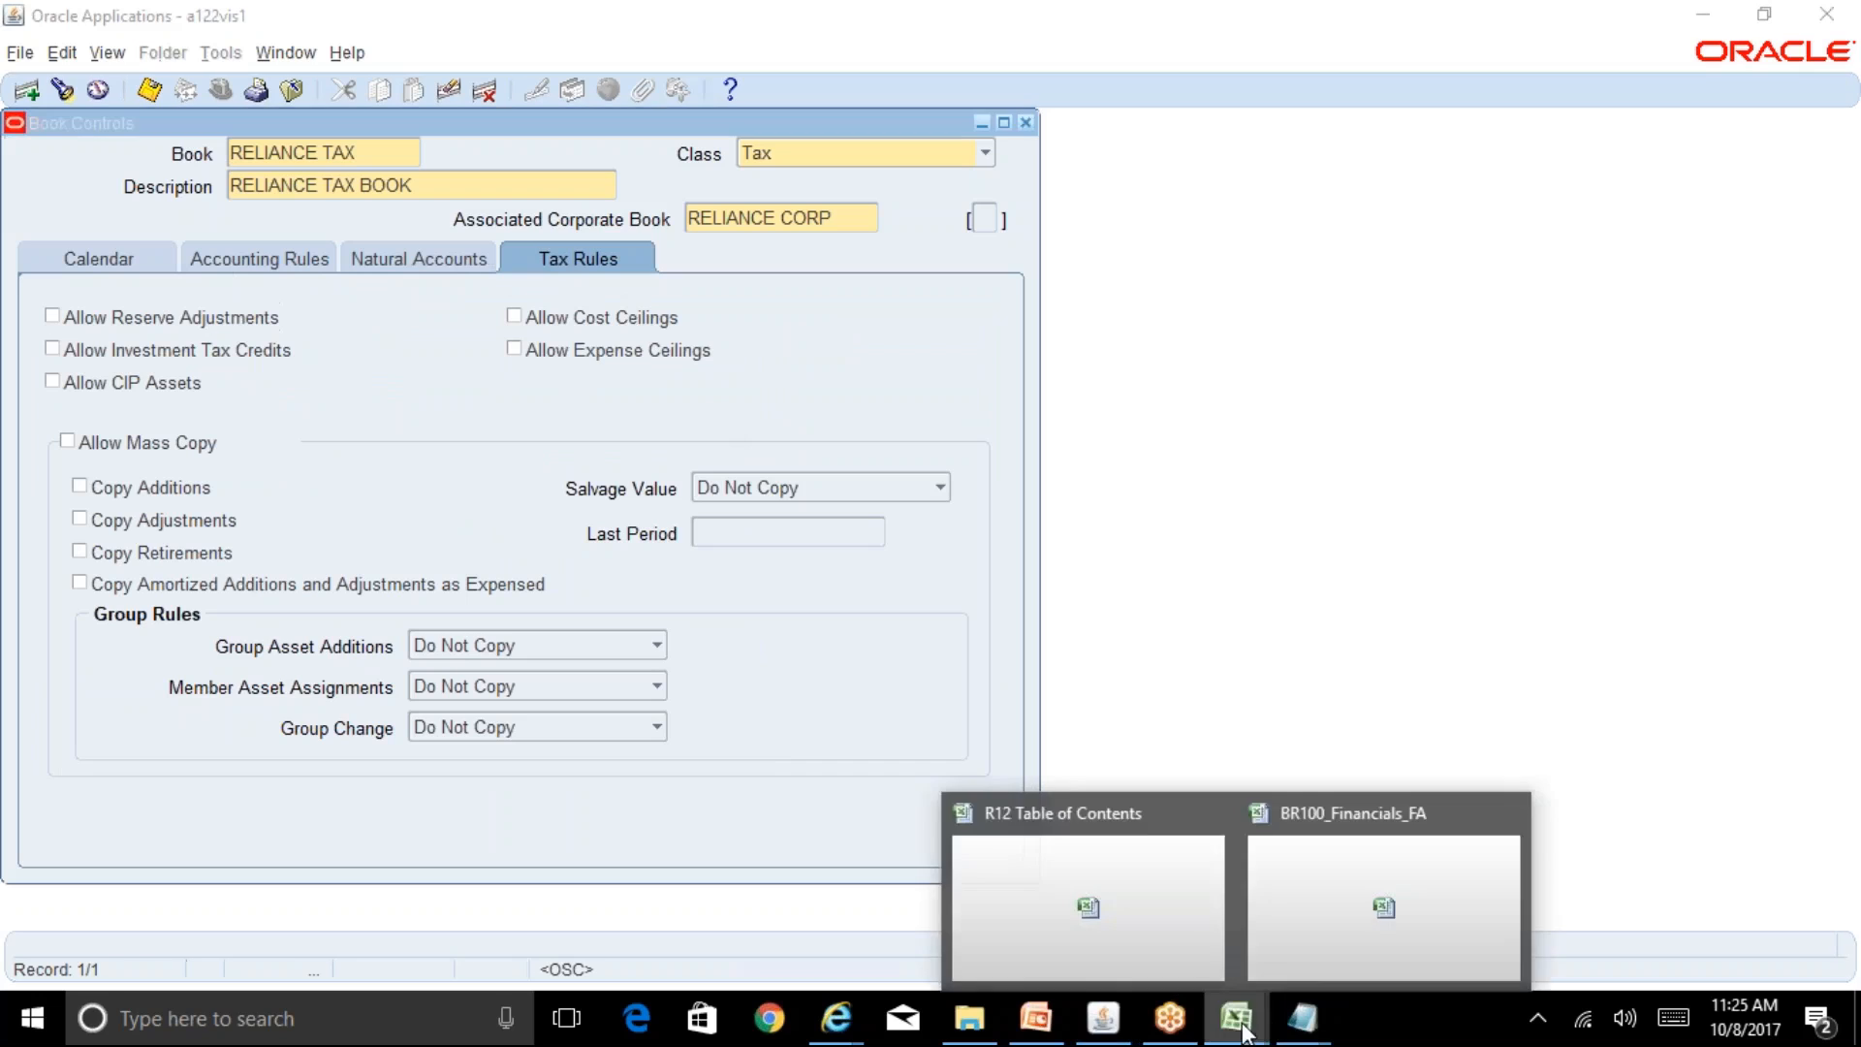
{"action": "left_click", "coordinate": [1367, 894]}
{"action": "left_click", "coordinate": [943, 784]}
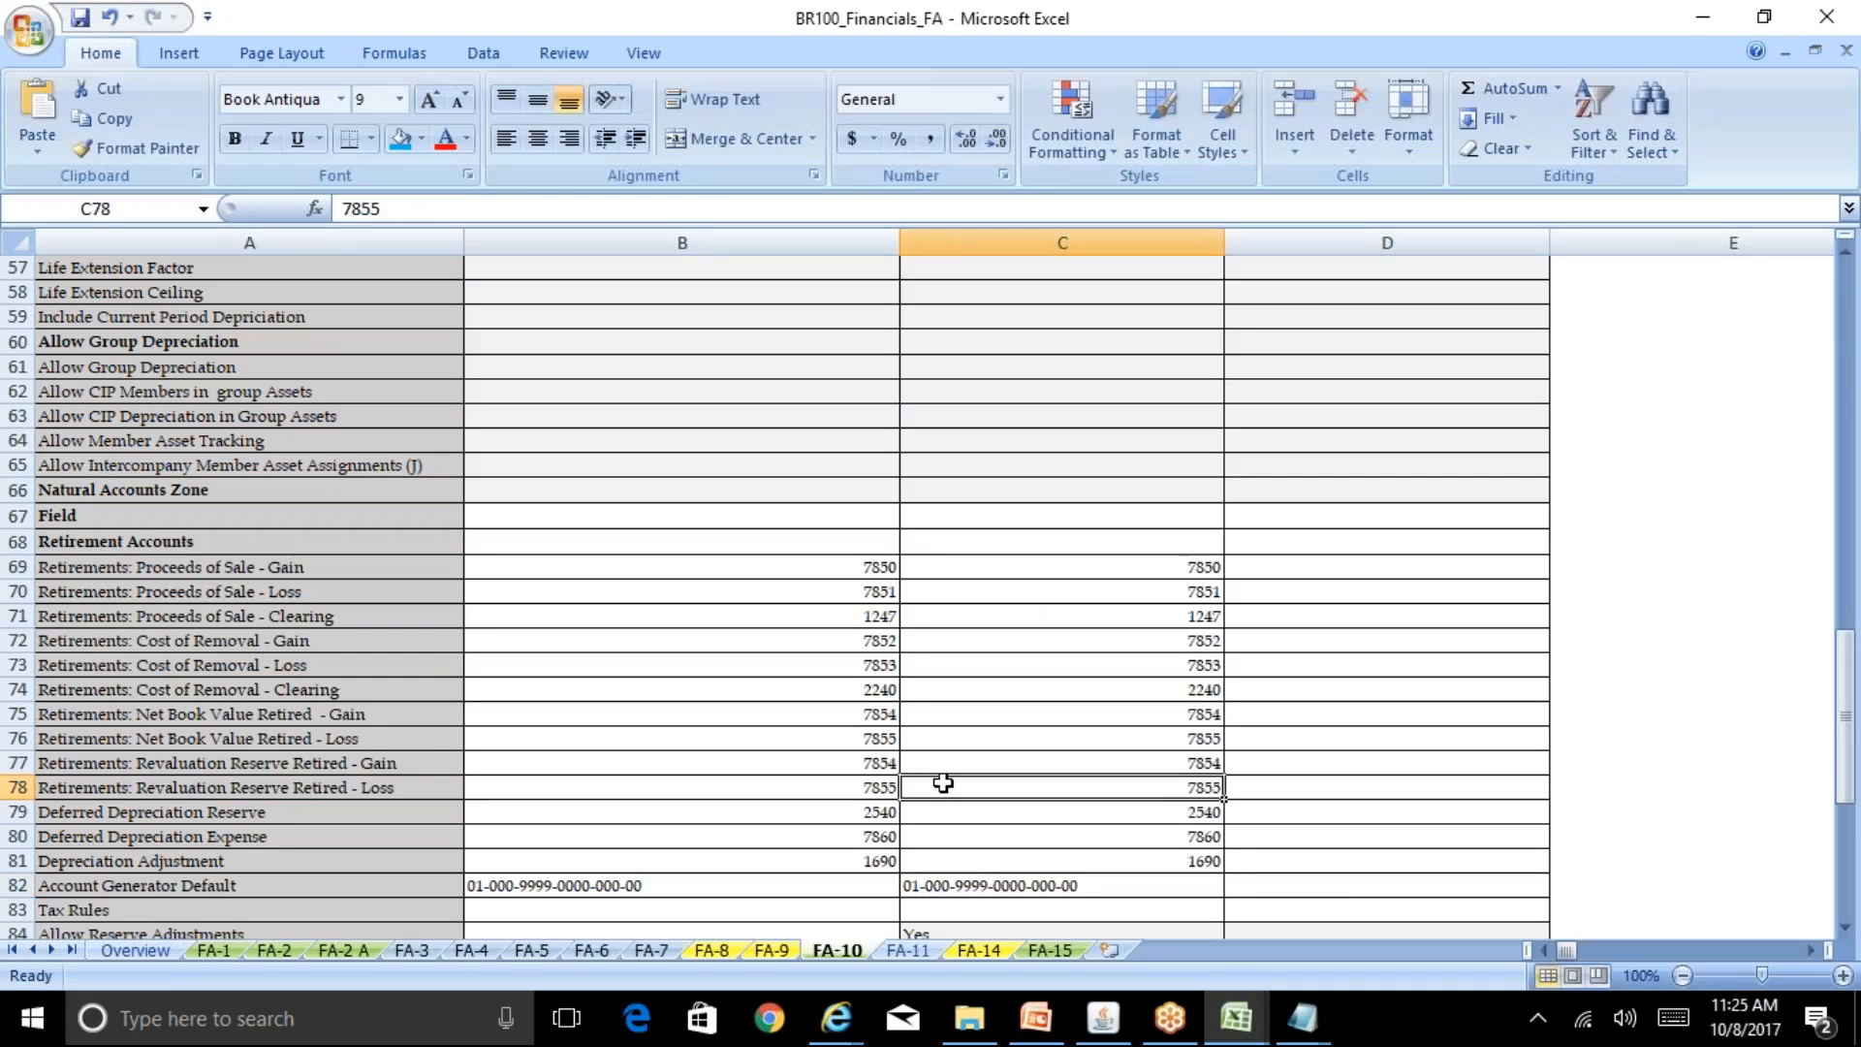
{"action": "key", "text": "Down"}
{"action": "key", "text": "Down"}
{"action": "key", "text": "Down"}
{"action": "key", "text": "Down"}
{"action": "key", "text": "Down"}
{"action": "key", "text": "Down"}
{"action": "key", "text": "Down"}
{"action": "key", "text": "Down"}
{"action": "key", "text": "Down"}
{"action": "key", "text": "Down"}
{"action": "key", "text": "Down"}
{"action": "key", "text": "Down"}
{"action": "key", "text": "Down"}
{"action": "key", "text": "Down"}
{"action": "key", "text": "Down"}
{"action": "key", "text": "Down"}
{"action": "key", "text": "Down"}
{"action": "key", "text": "Down"}
{"action": "key", "text": "Down"}
{"action": "key", "text": "Down"}
{"action": "key", "text": "Down"}
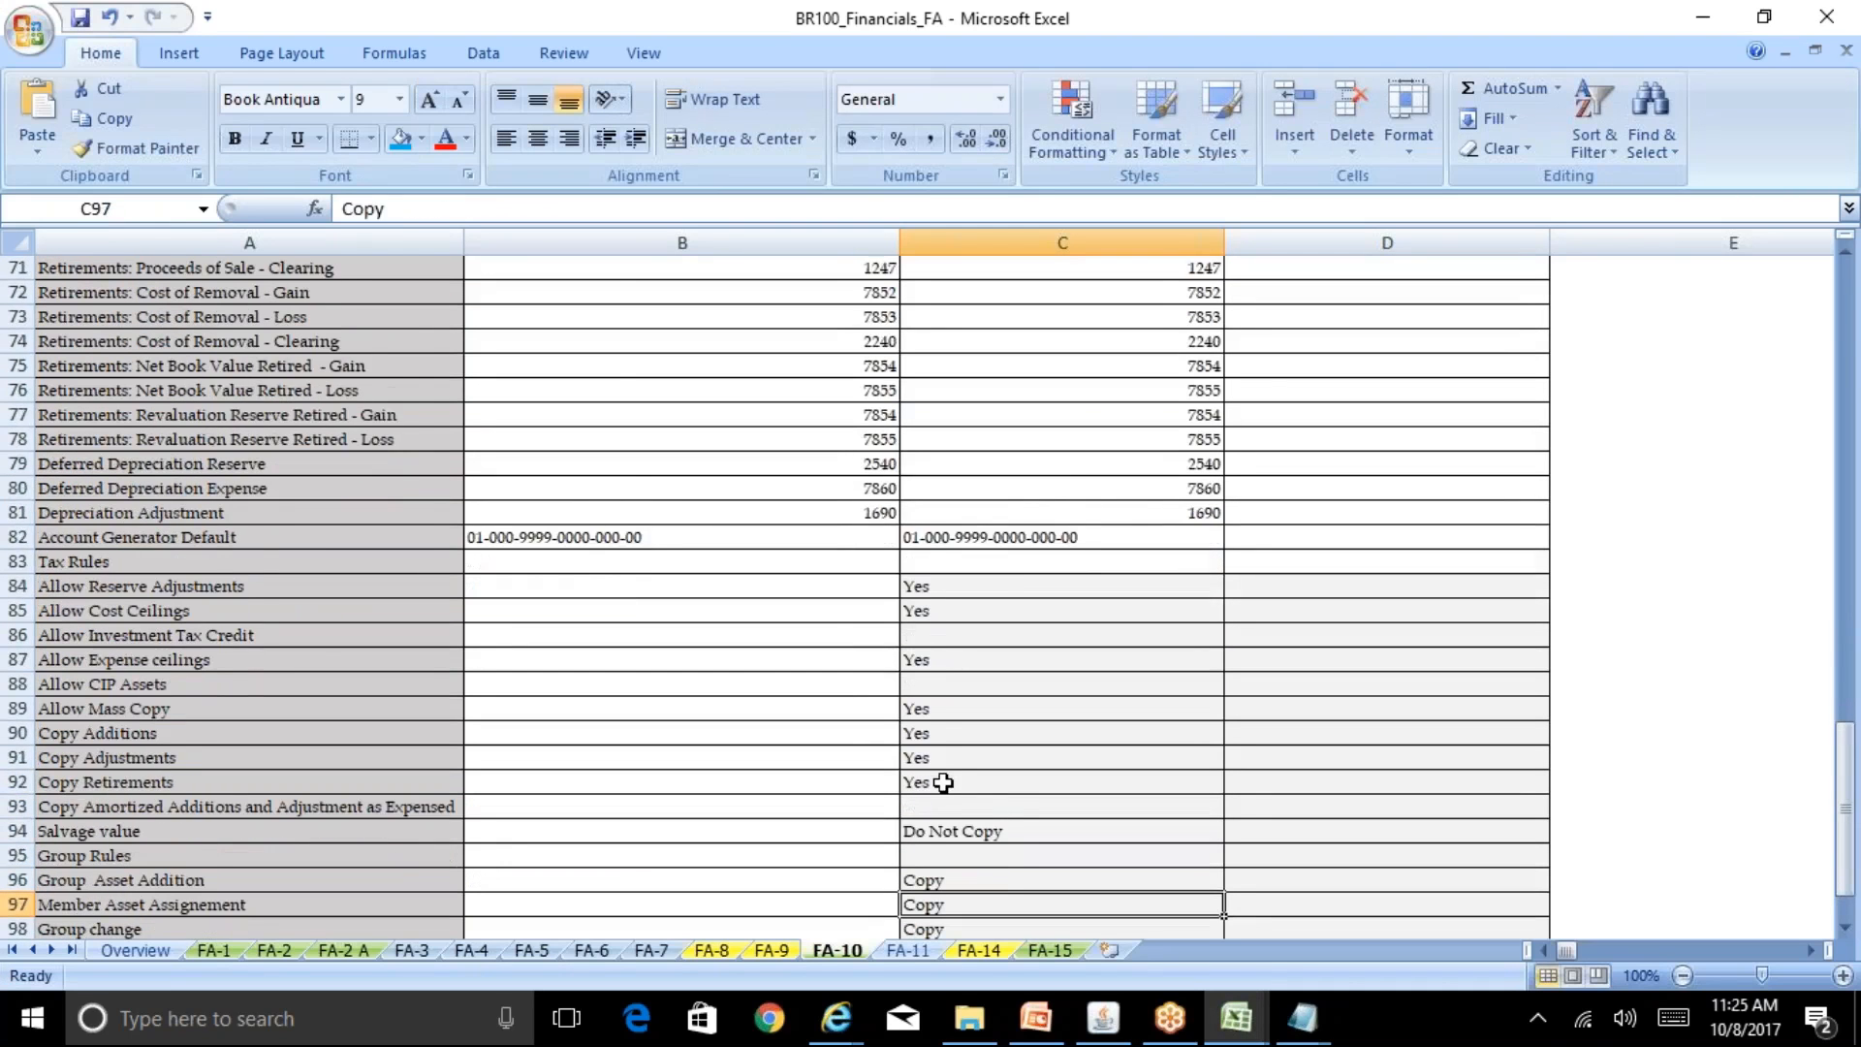
Step: Allow mass copy and CIP assets in the RELIANCE TAX book's tax rules in Oracle, save the book and close Book Controls
{"action": "left_click", "coordinate": [1104, 1018]}
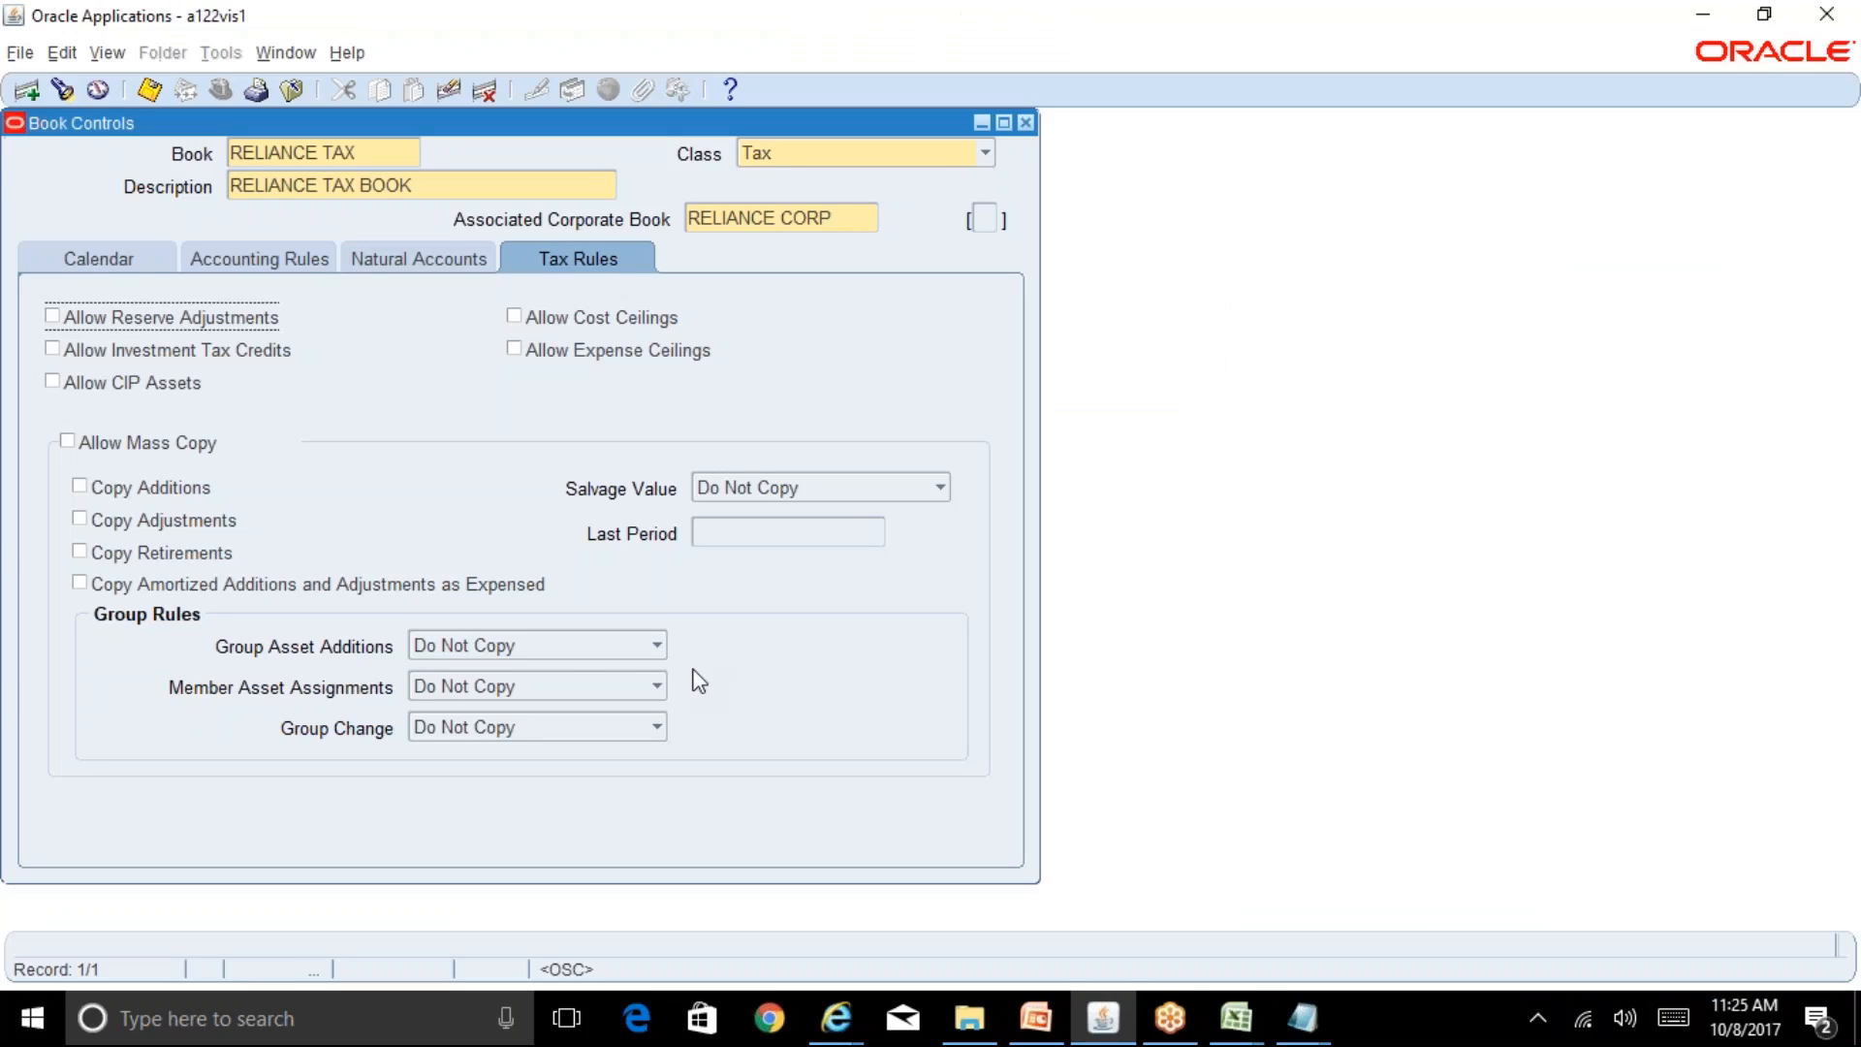
{"action": "left_click", "coordinate": [131, 445]}
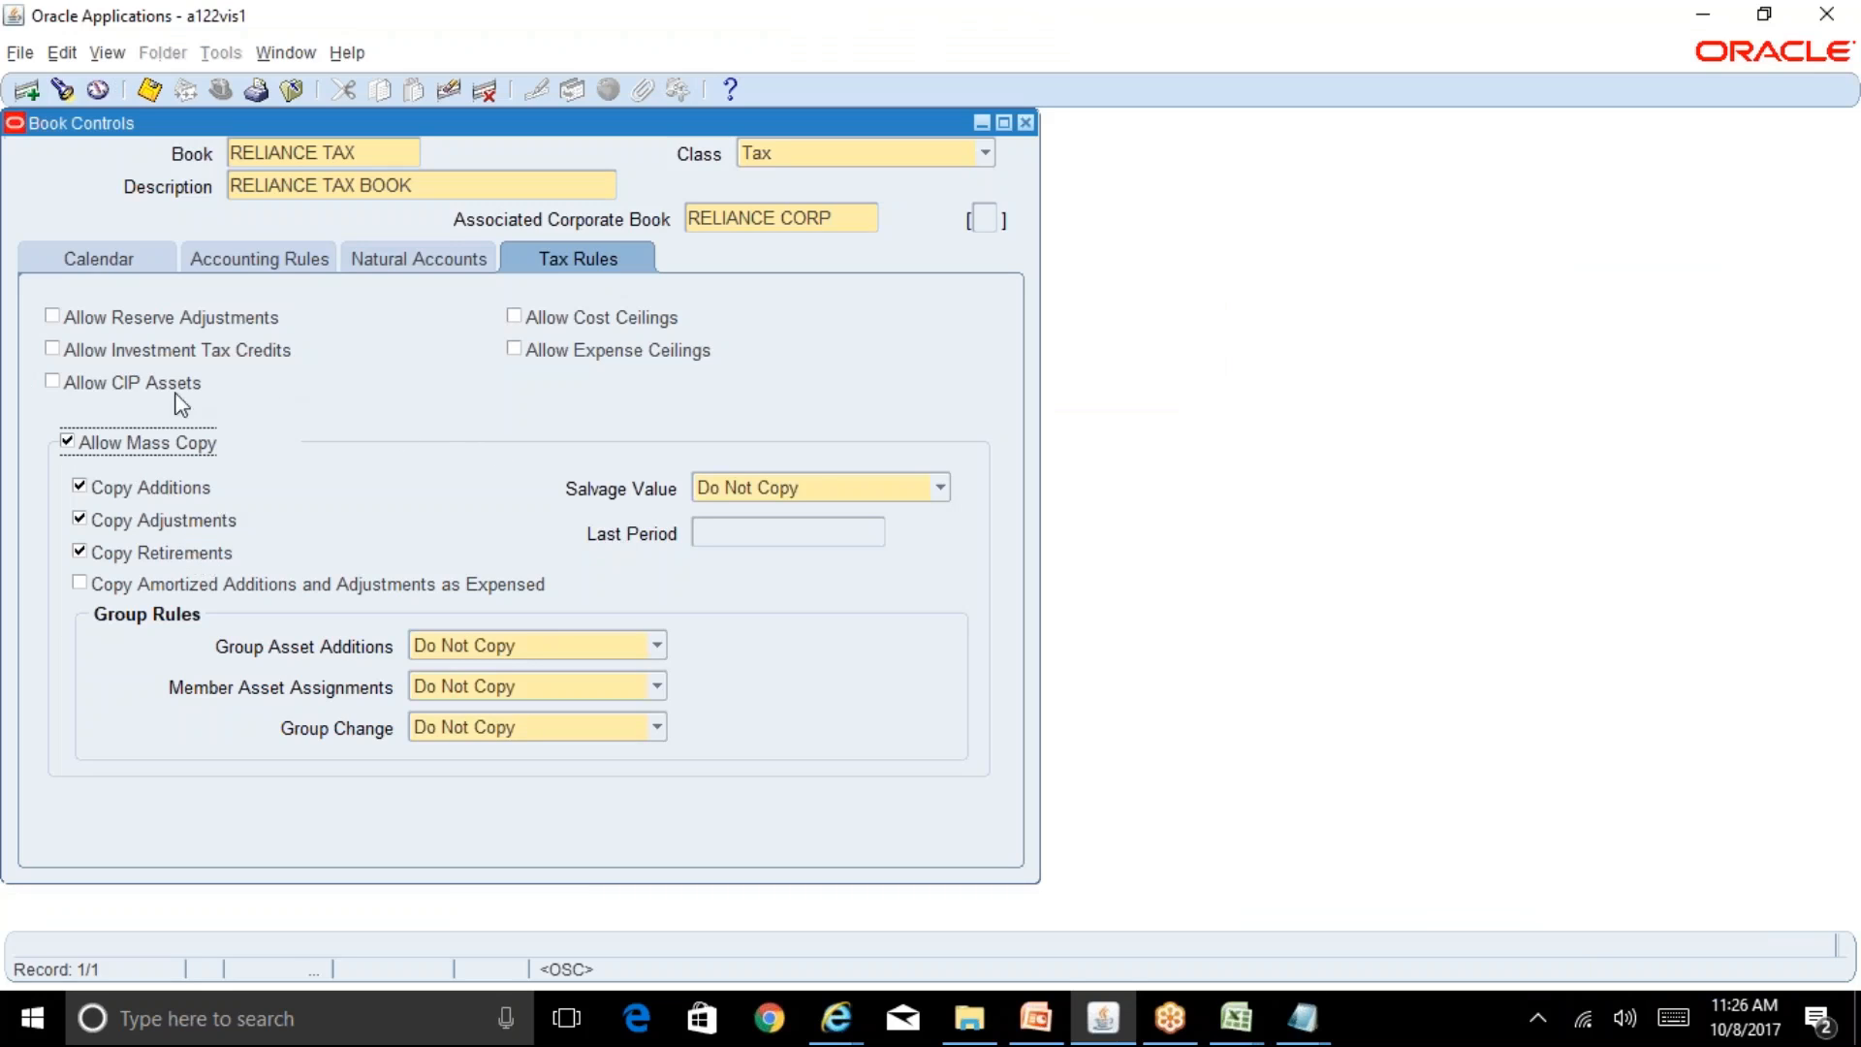
{"action": "left_click", "coordinate": [130, 390]}
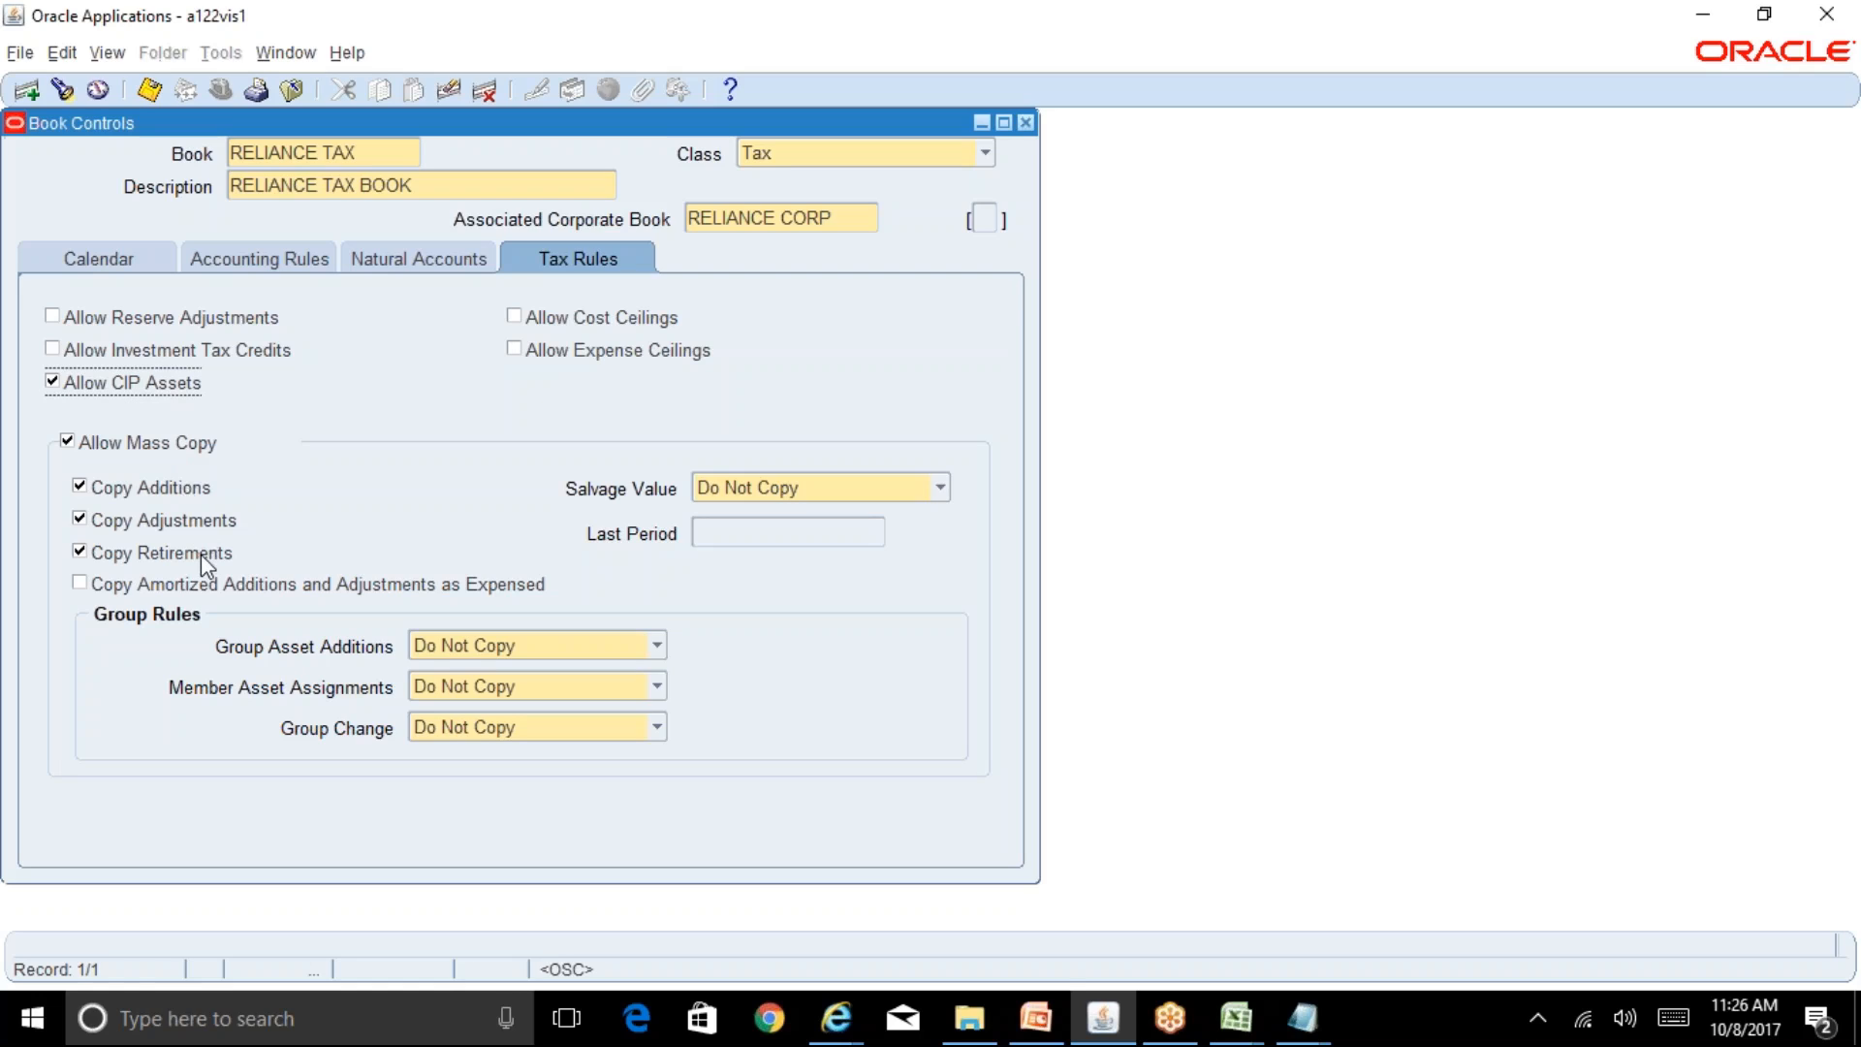
{"action": "left_click", "coordinate": [151, 91]}
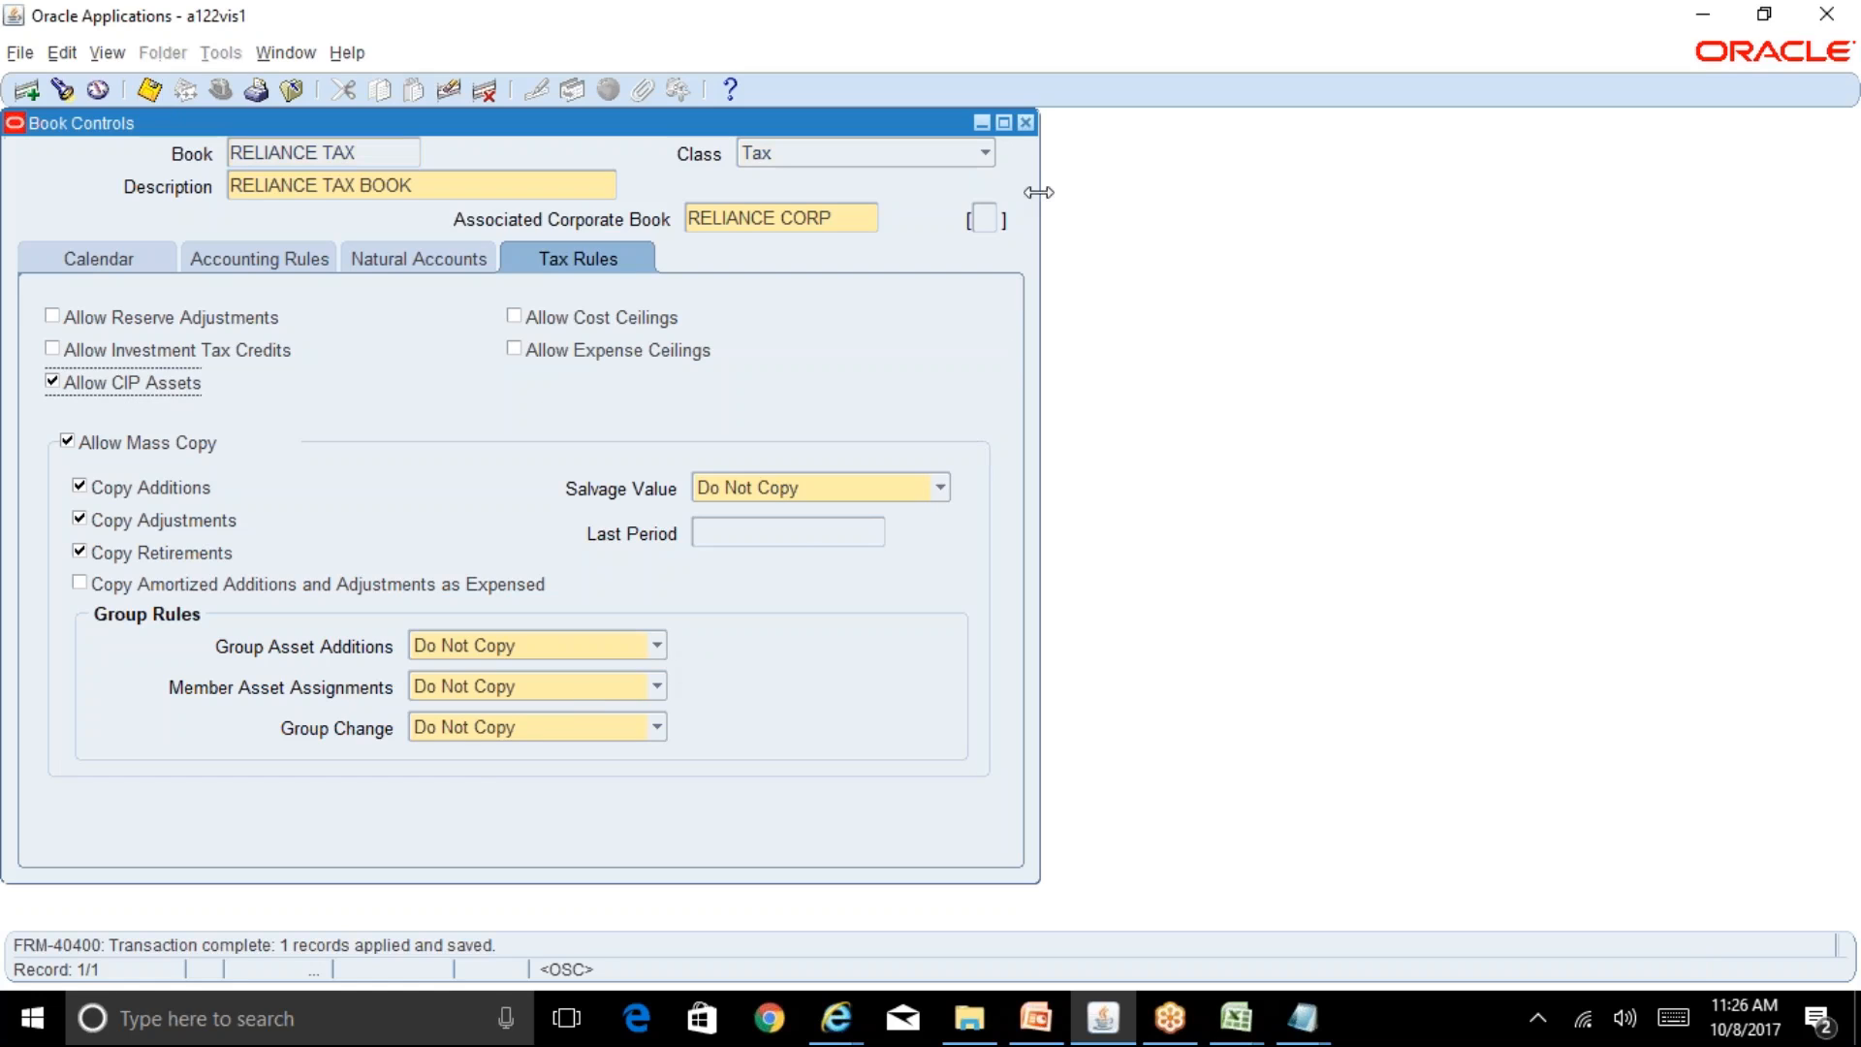
{"action": "left_click", "coordinate": [1026, 123]}
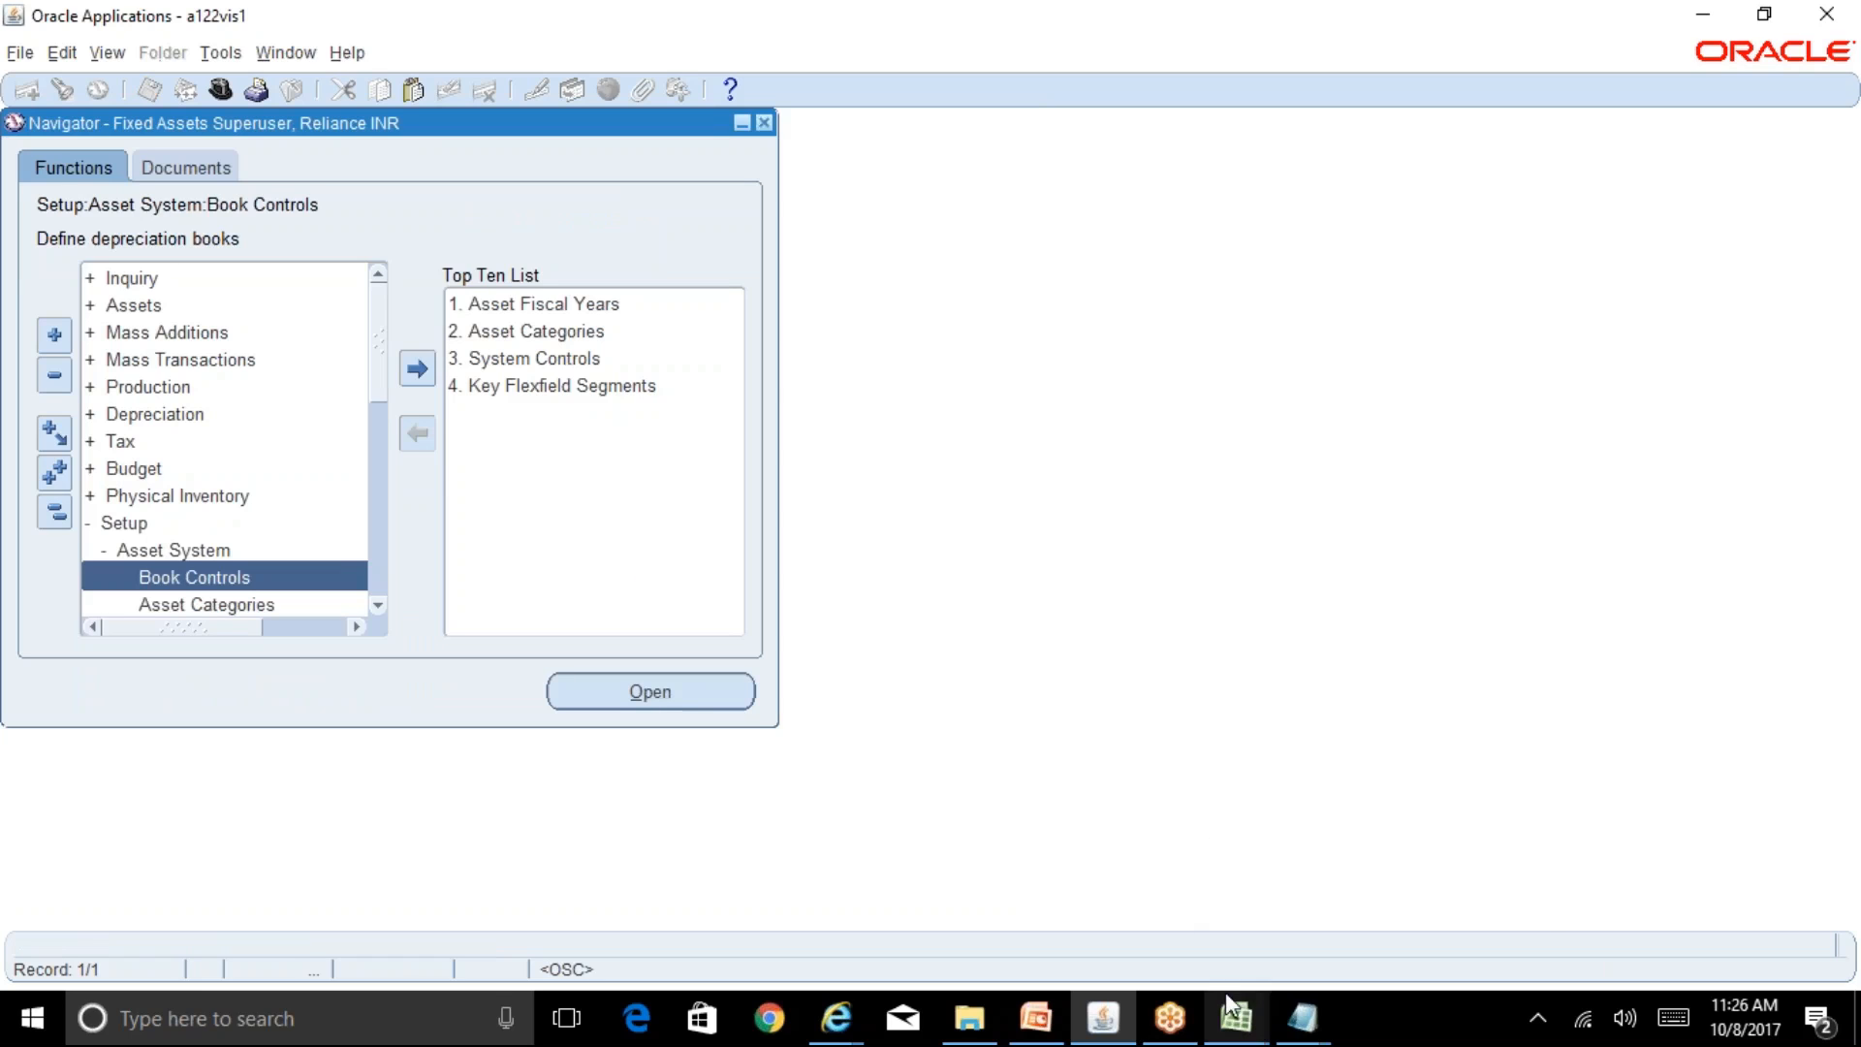
Step: Examine the FA-15 asset category setup in the BR100 workbook in Excel, including the account columns for the RELIANCE TAX book
{"action": "mouse_move", "coordinate": [1225, 992]}
{"action": "left_click", "coordinate": [1349, 926]}
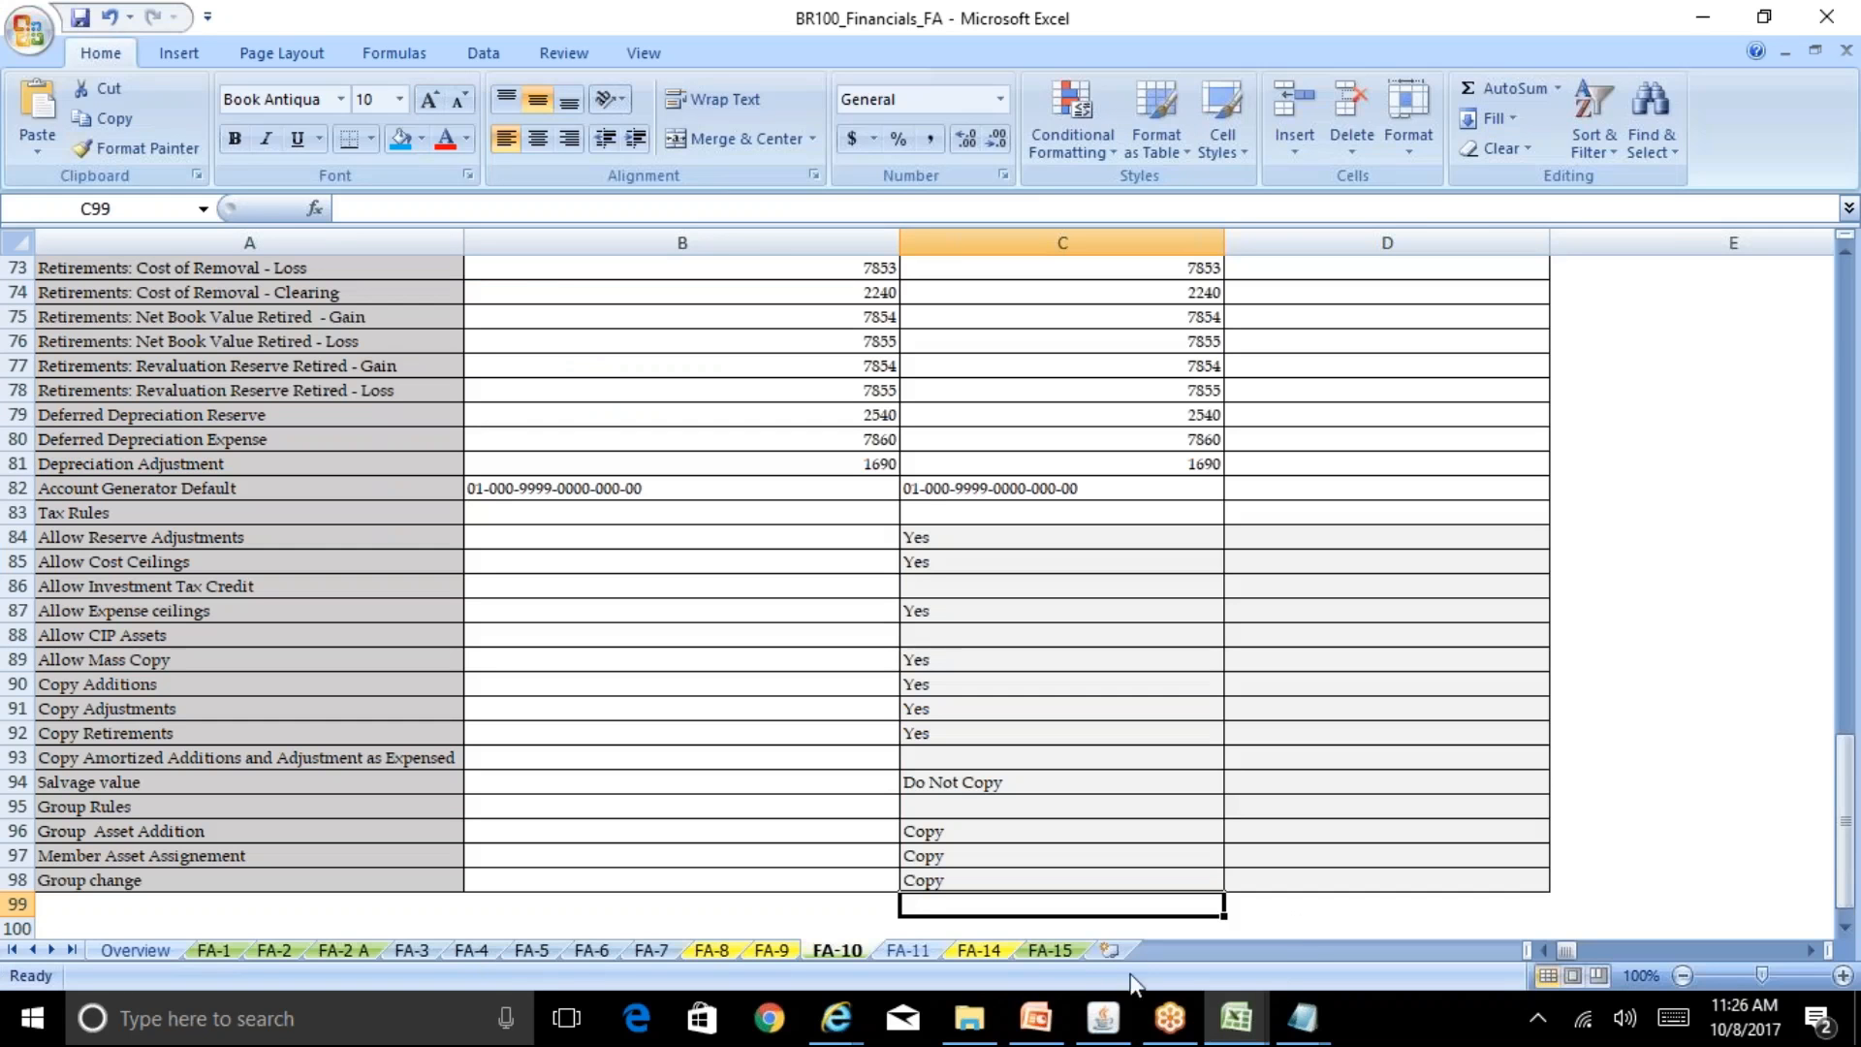
{"action": "left_click", "coordinate": [1052, 950]}
{"action": "left_click", "coordinate": [485, 546]}
{"action": "key", "text": "Right"}
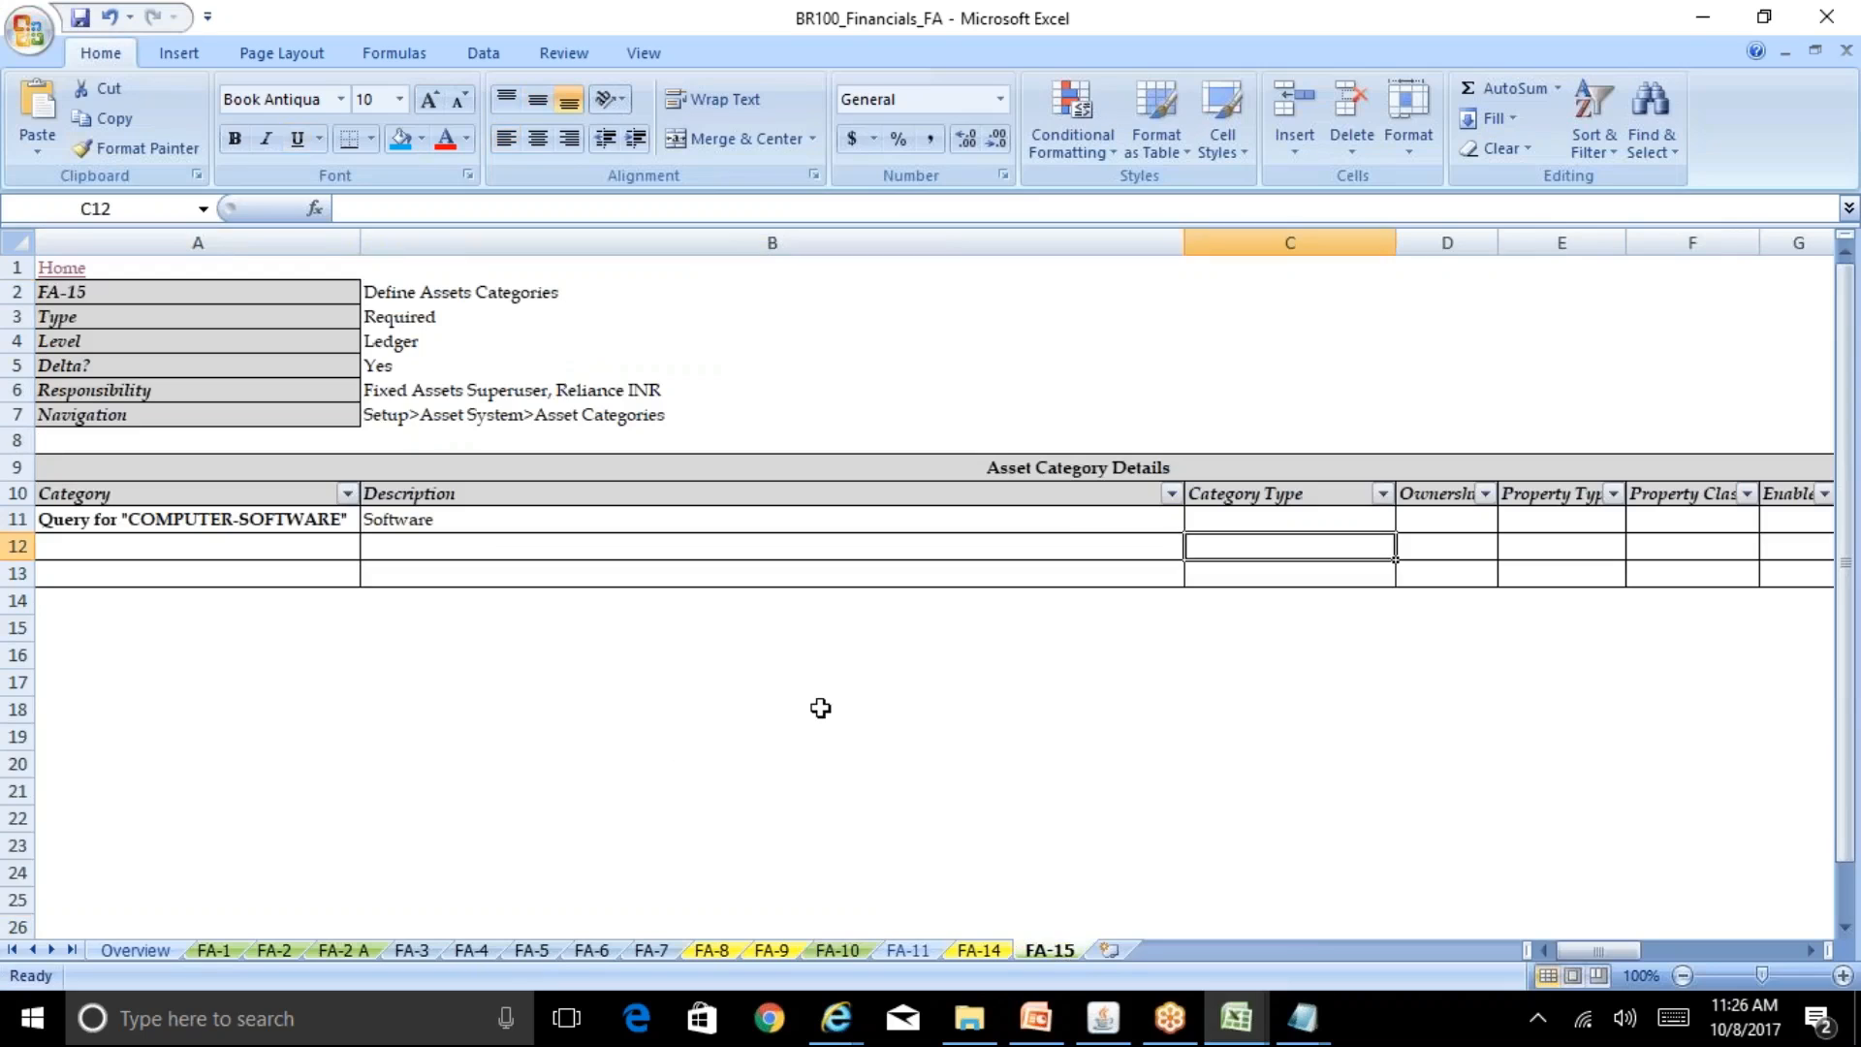
{"action": "key", "text": "Right"}
{"action": "key", "text": "Right"}
{"action": "key", "text": "Right"}
{"action": "key", "text": "Right"}
{"action": "key", "text": "Right"}
{"action": "key", "text": "Right"}
{"action": "key", "text": "Right"}
{"action": "key", "text": "Right"}
{"action": "key", "text": "Right"}
{"action": "key", "text": "Right"}
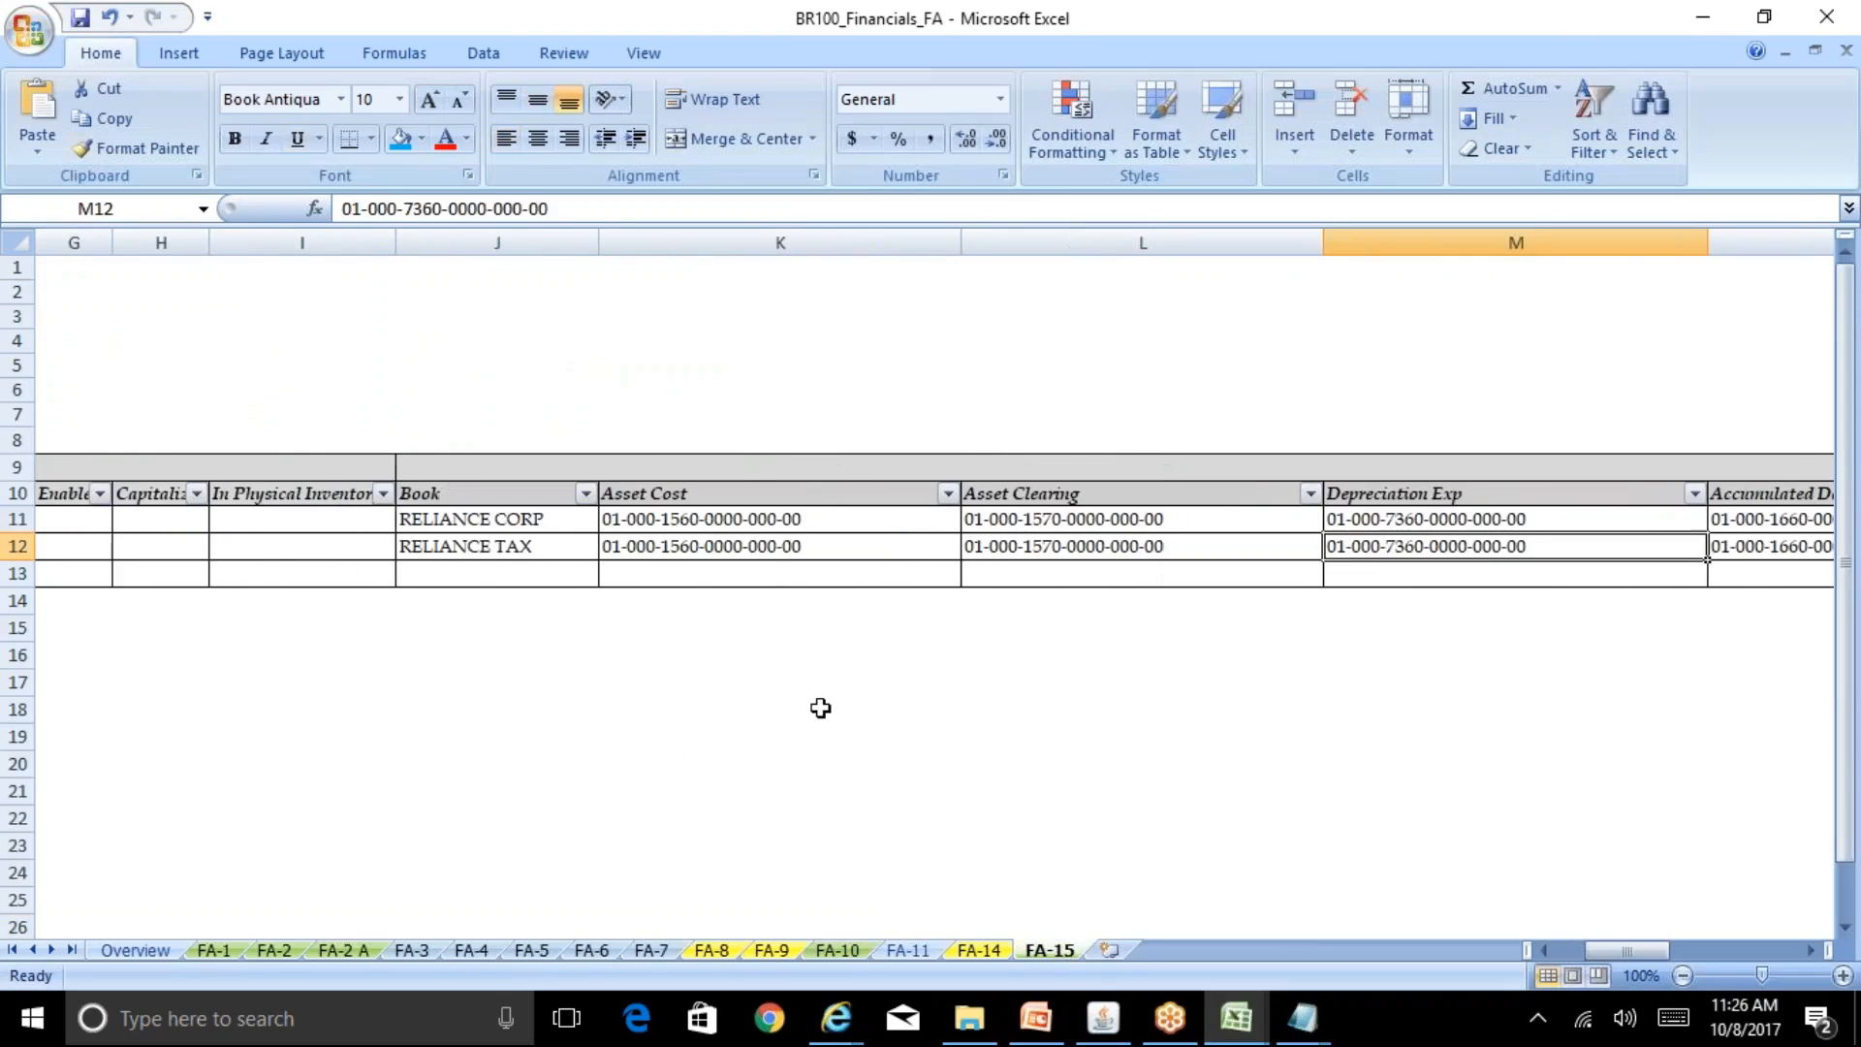
{"action": "key", "text": "Left"}
{"action": "key", "text": "Left"}
{"action": "key", "text": "Left"}
{"action": "key", "text": "Right"}
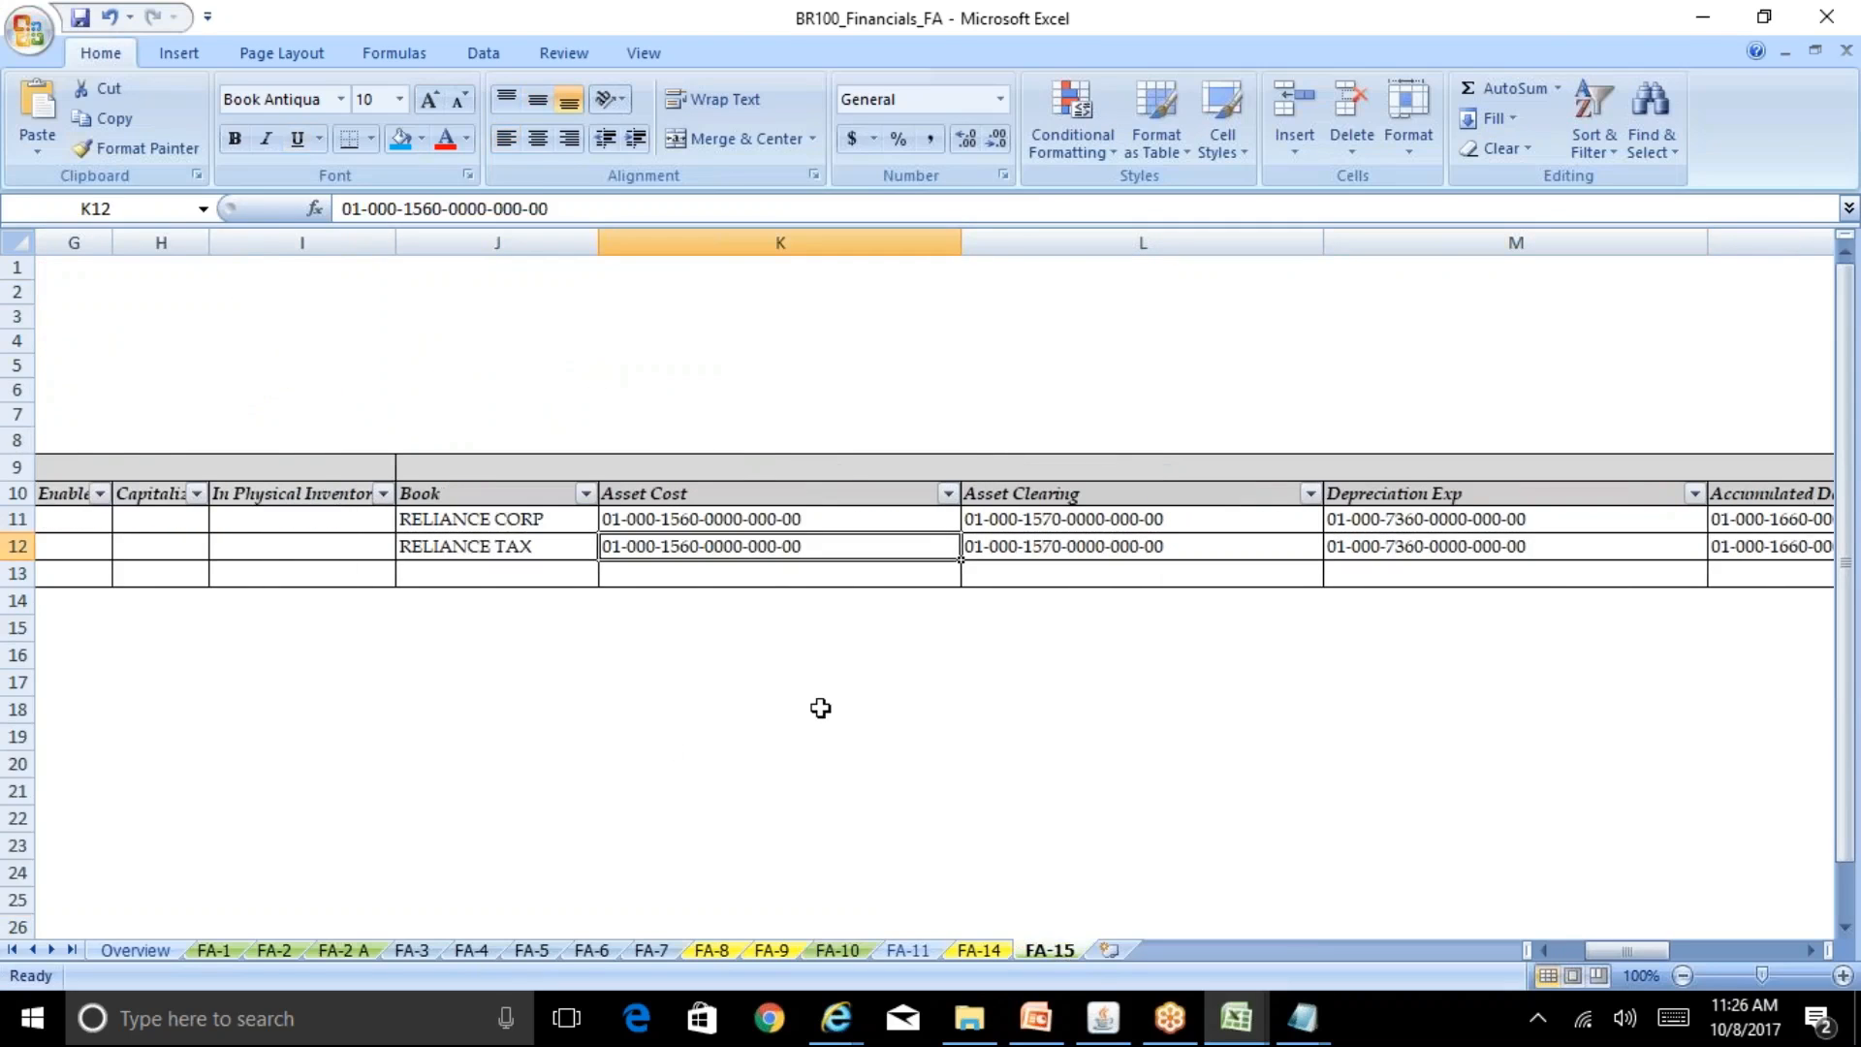
{"action": "key", "text": "Left"}
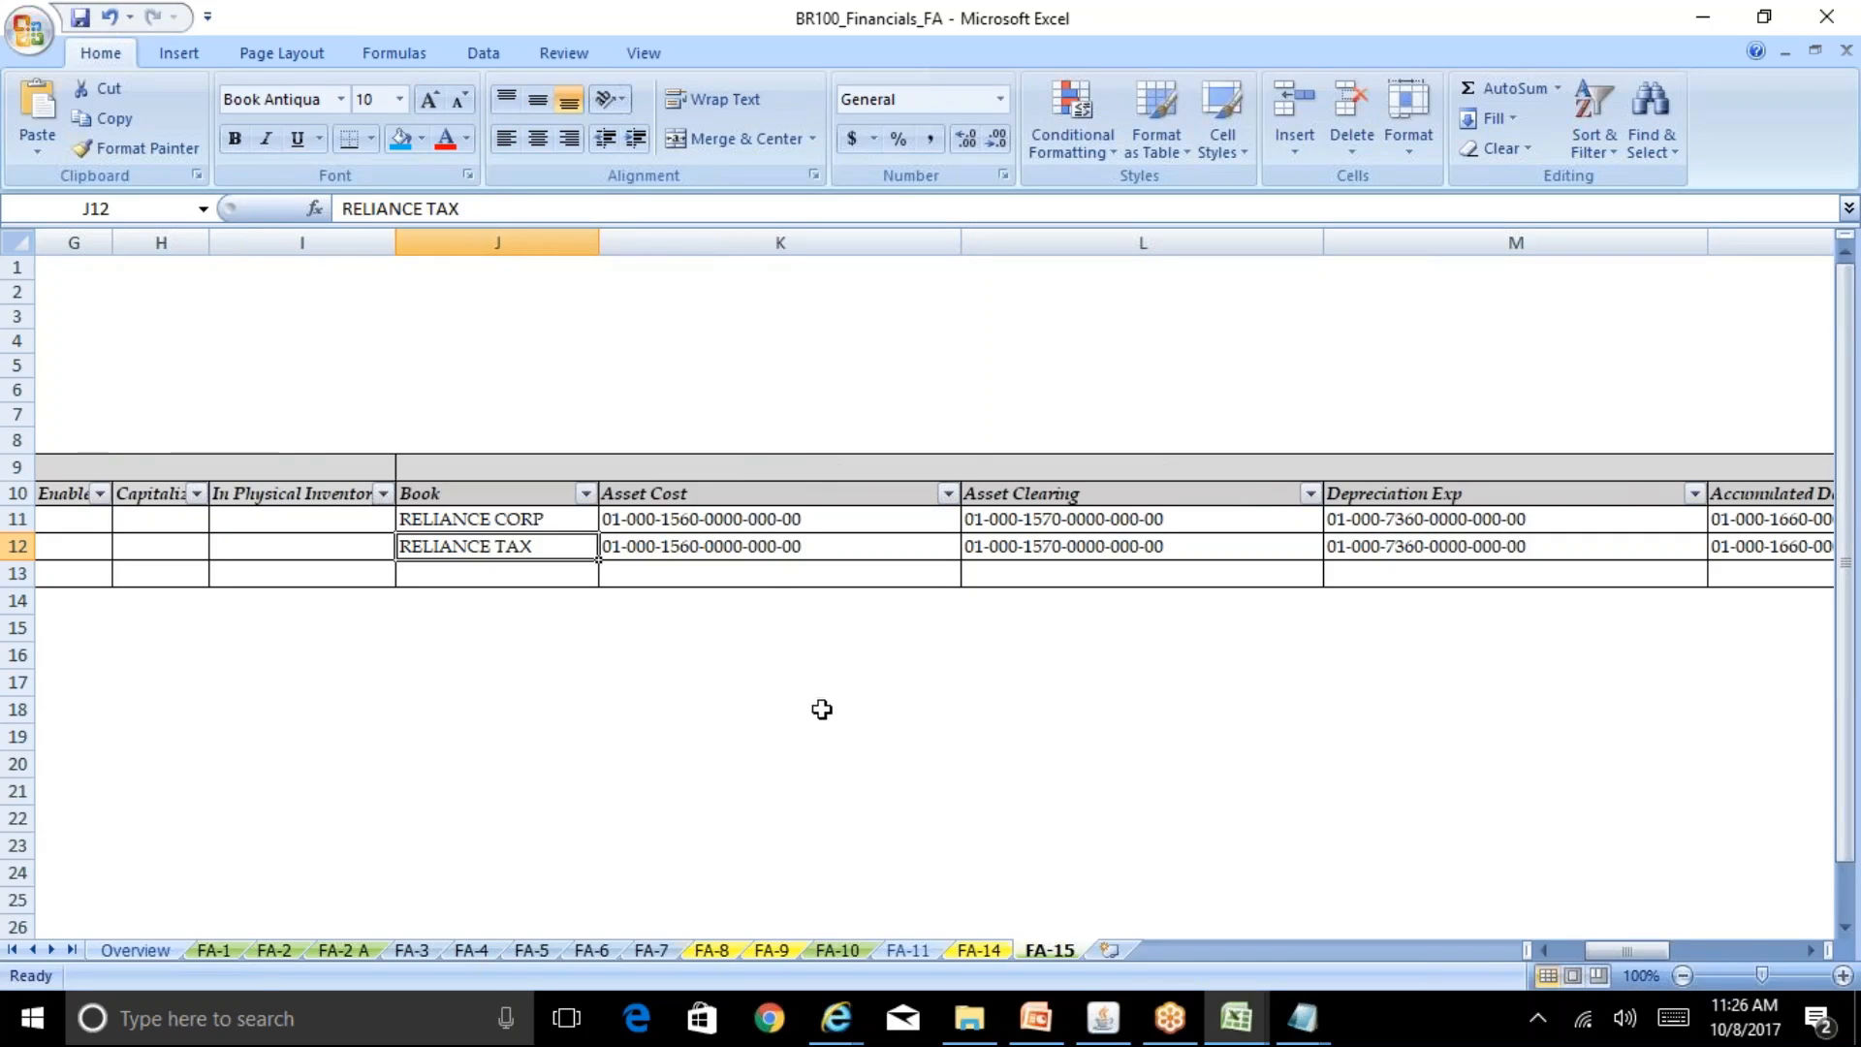
Step: Open Asset Categories in Oracle Applications and query the categories matching COMPUTER%
{"action": "mouse_move", "coordinate": [1106, 1026]}
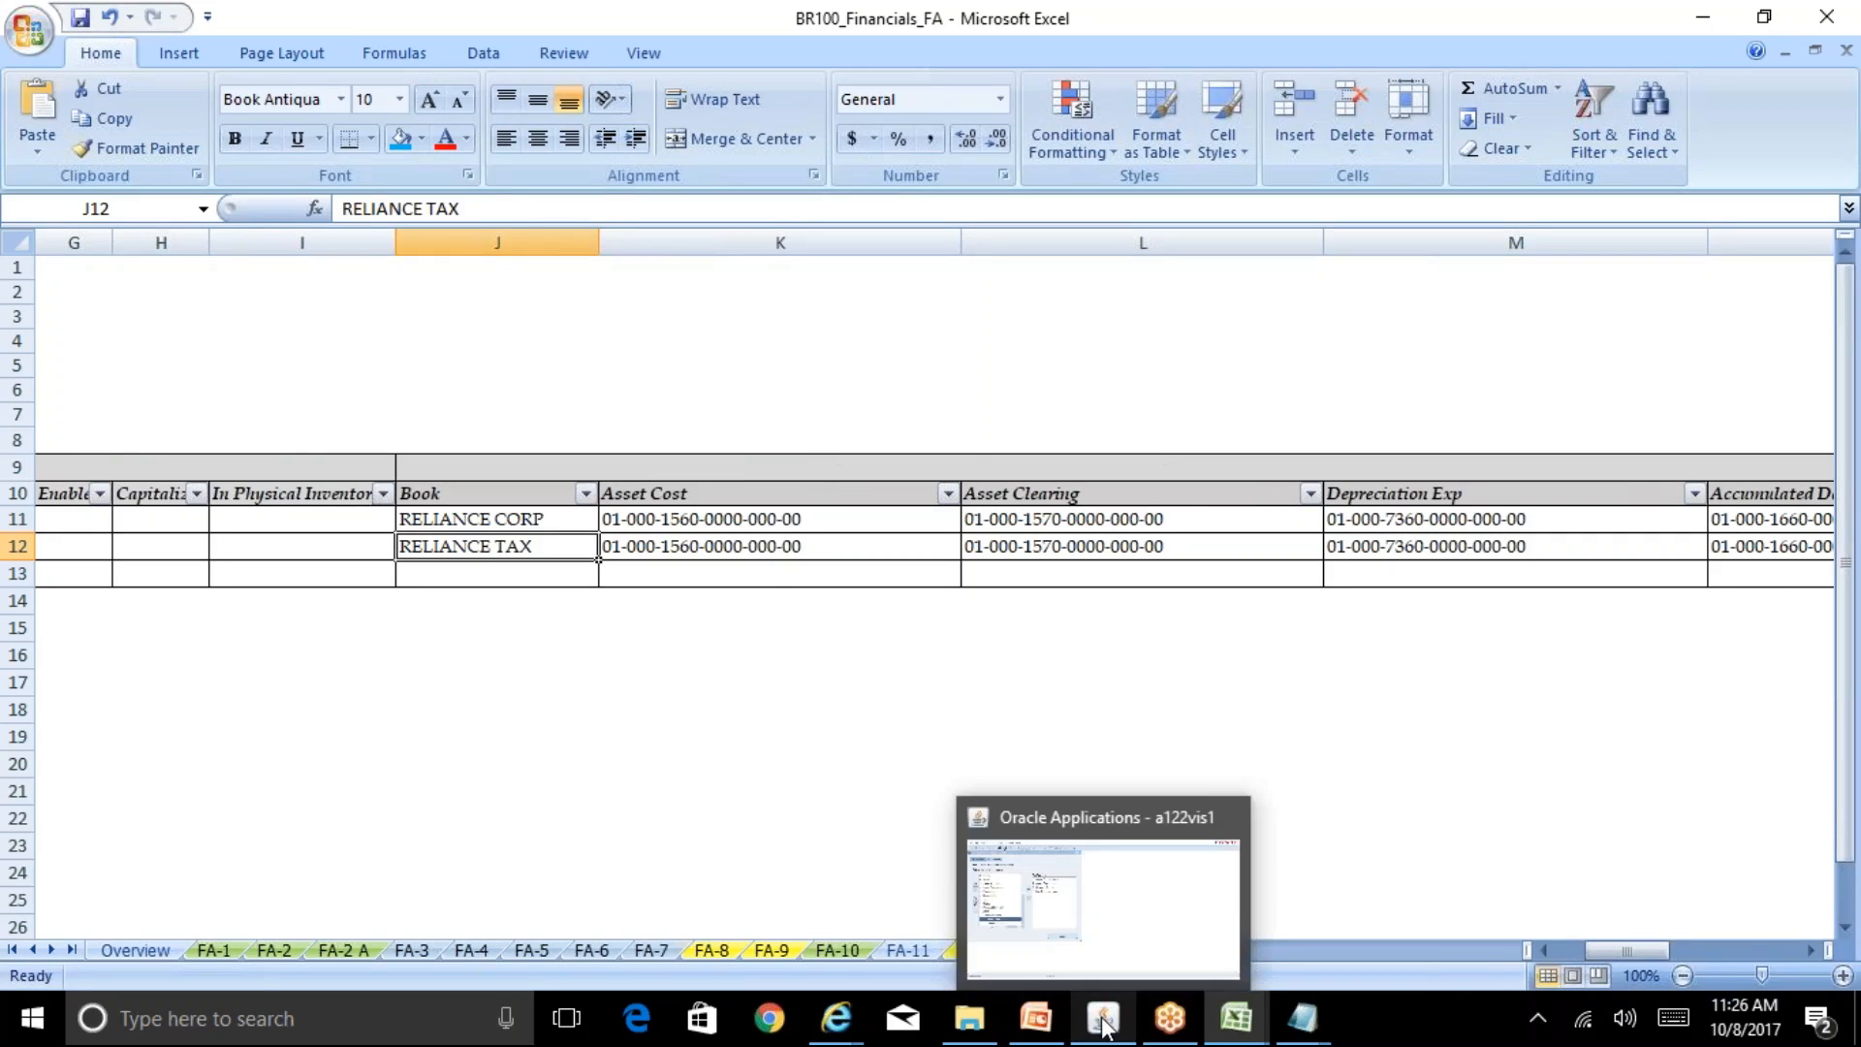
{"action": "left_click", "coordinate": [1097, 960]}
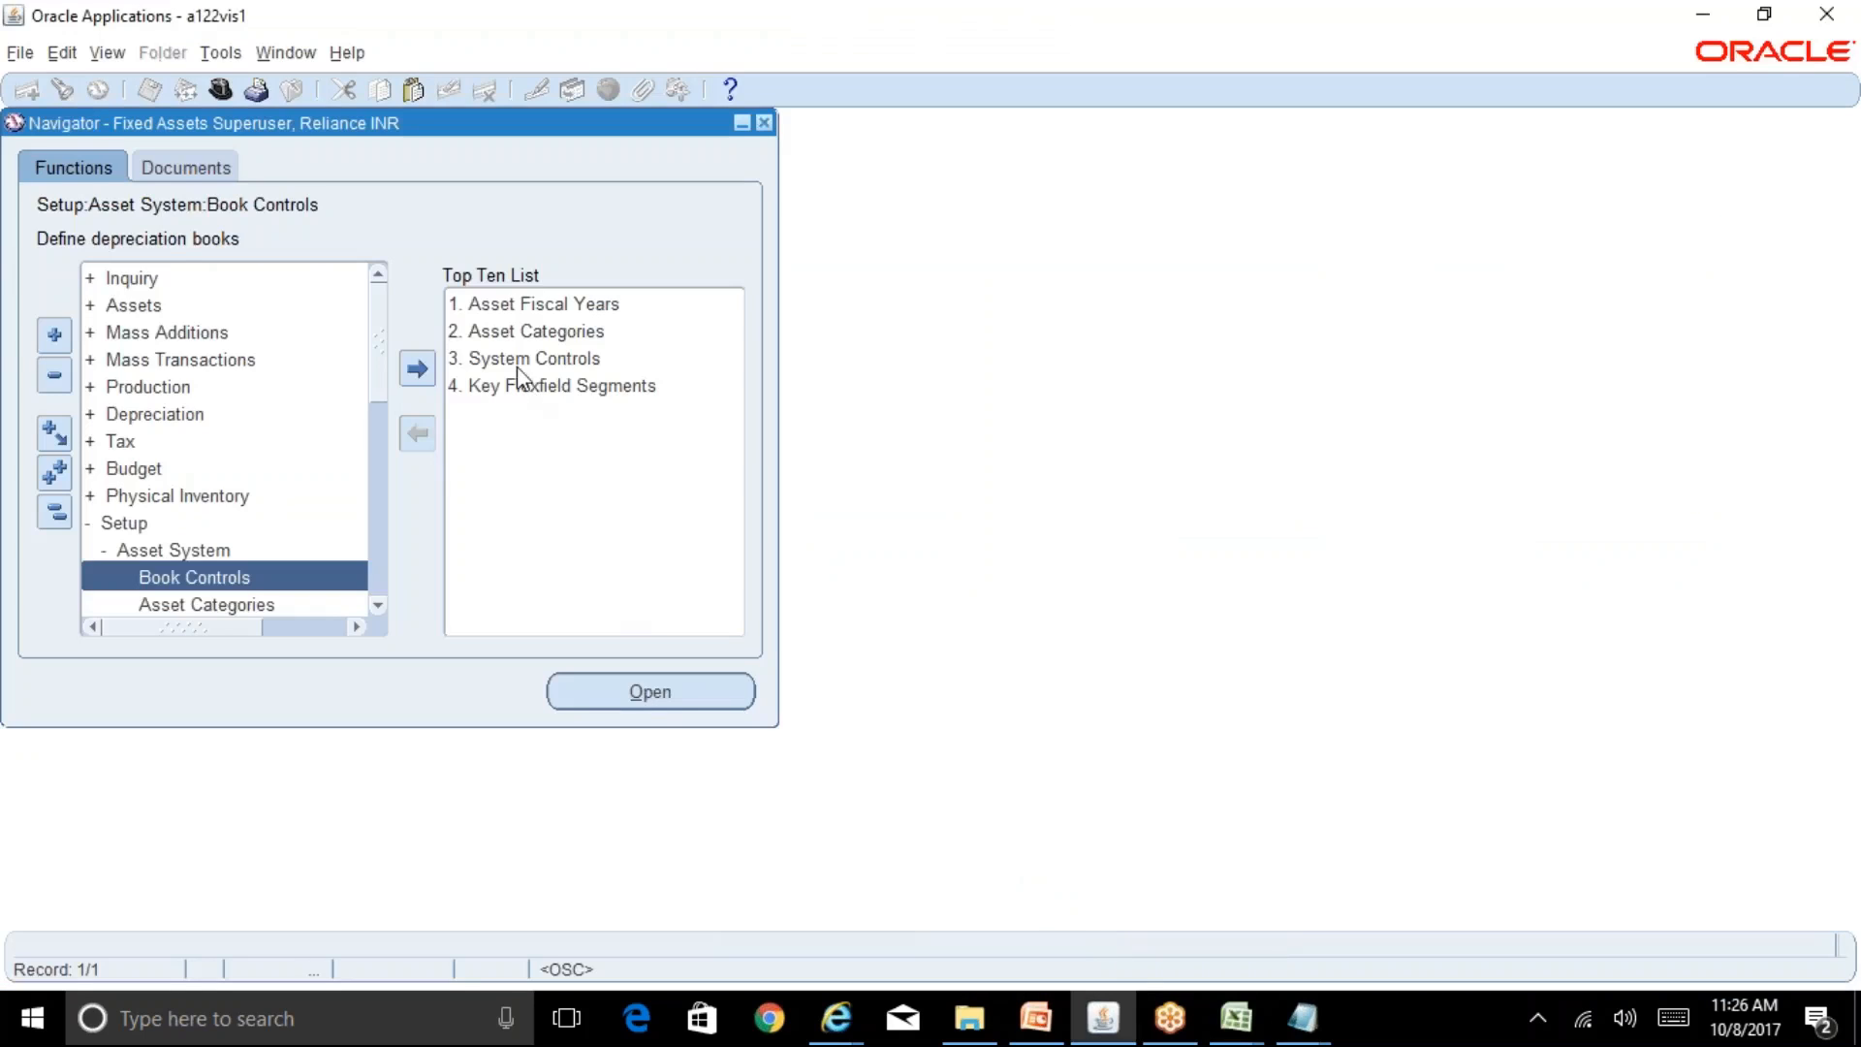
{"action": "double_click", "coordinate": [514, 333]}
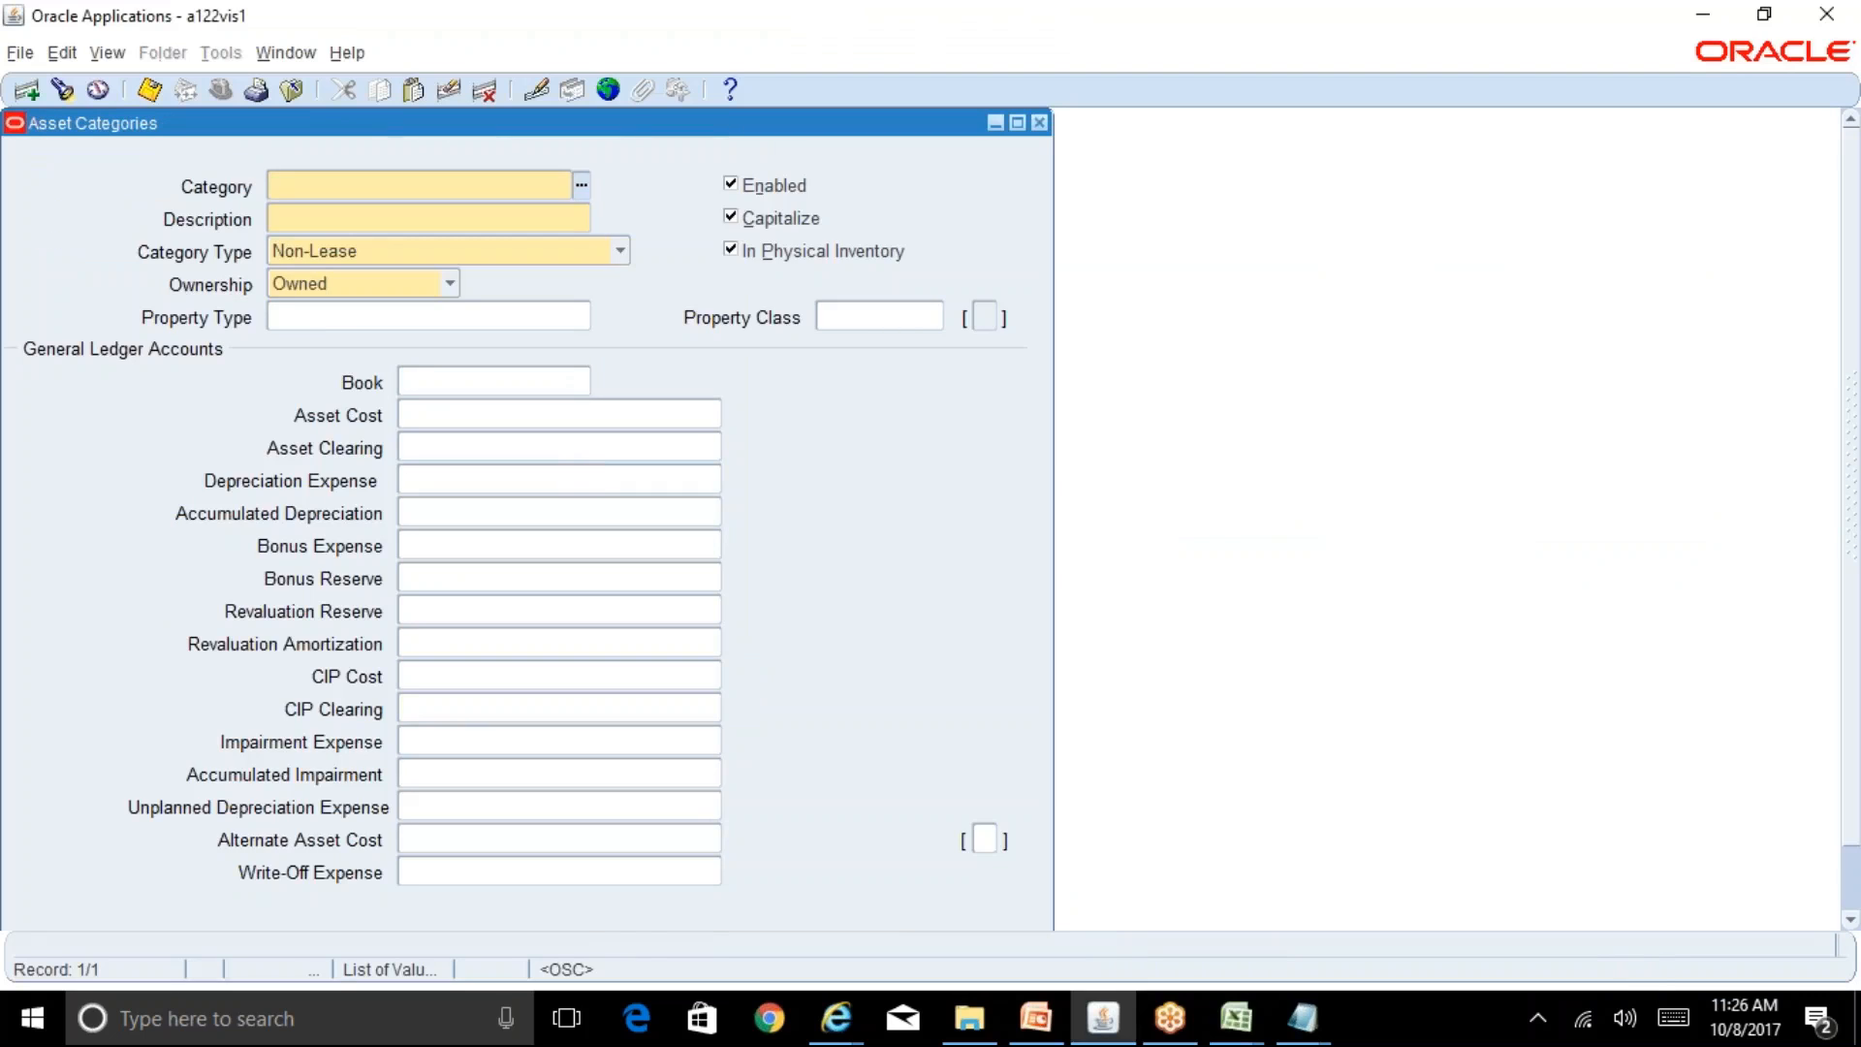
{"action": "key", "text": "F11"}
{"action": "type", "text": "COMPUTER%"}
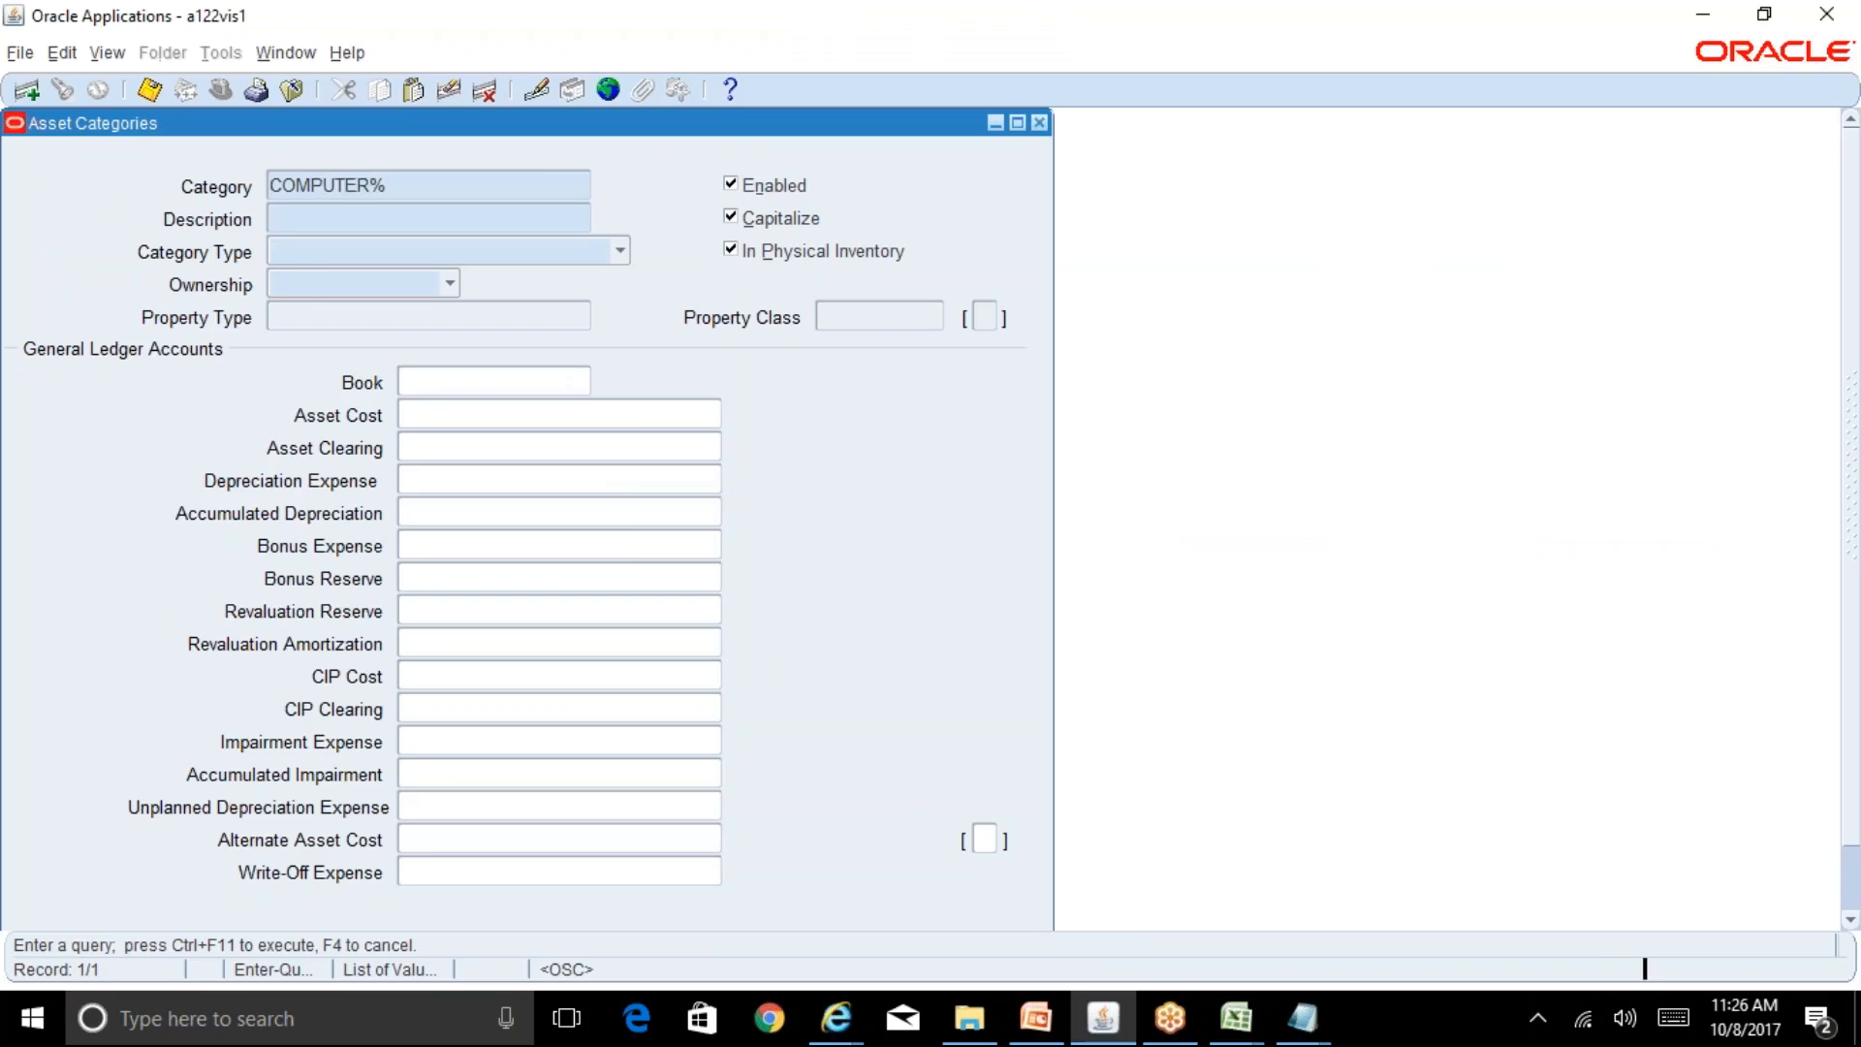
{"action": "key", "text": "ctrl+F11"}
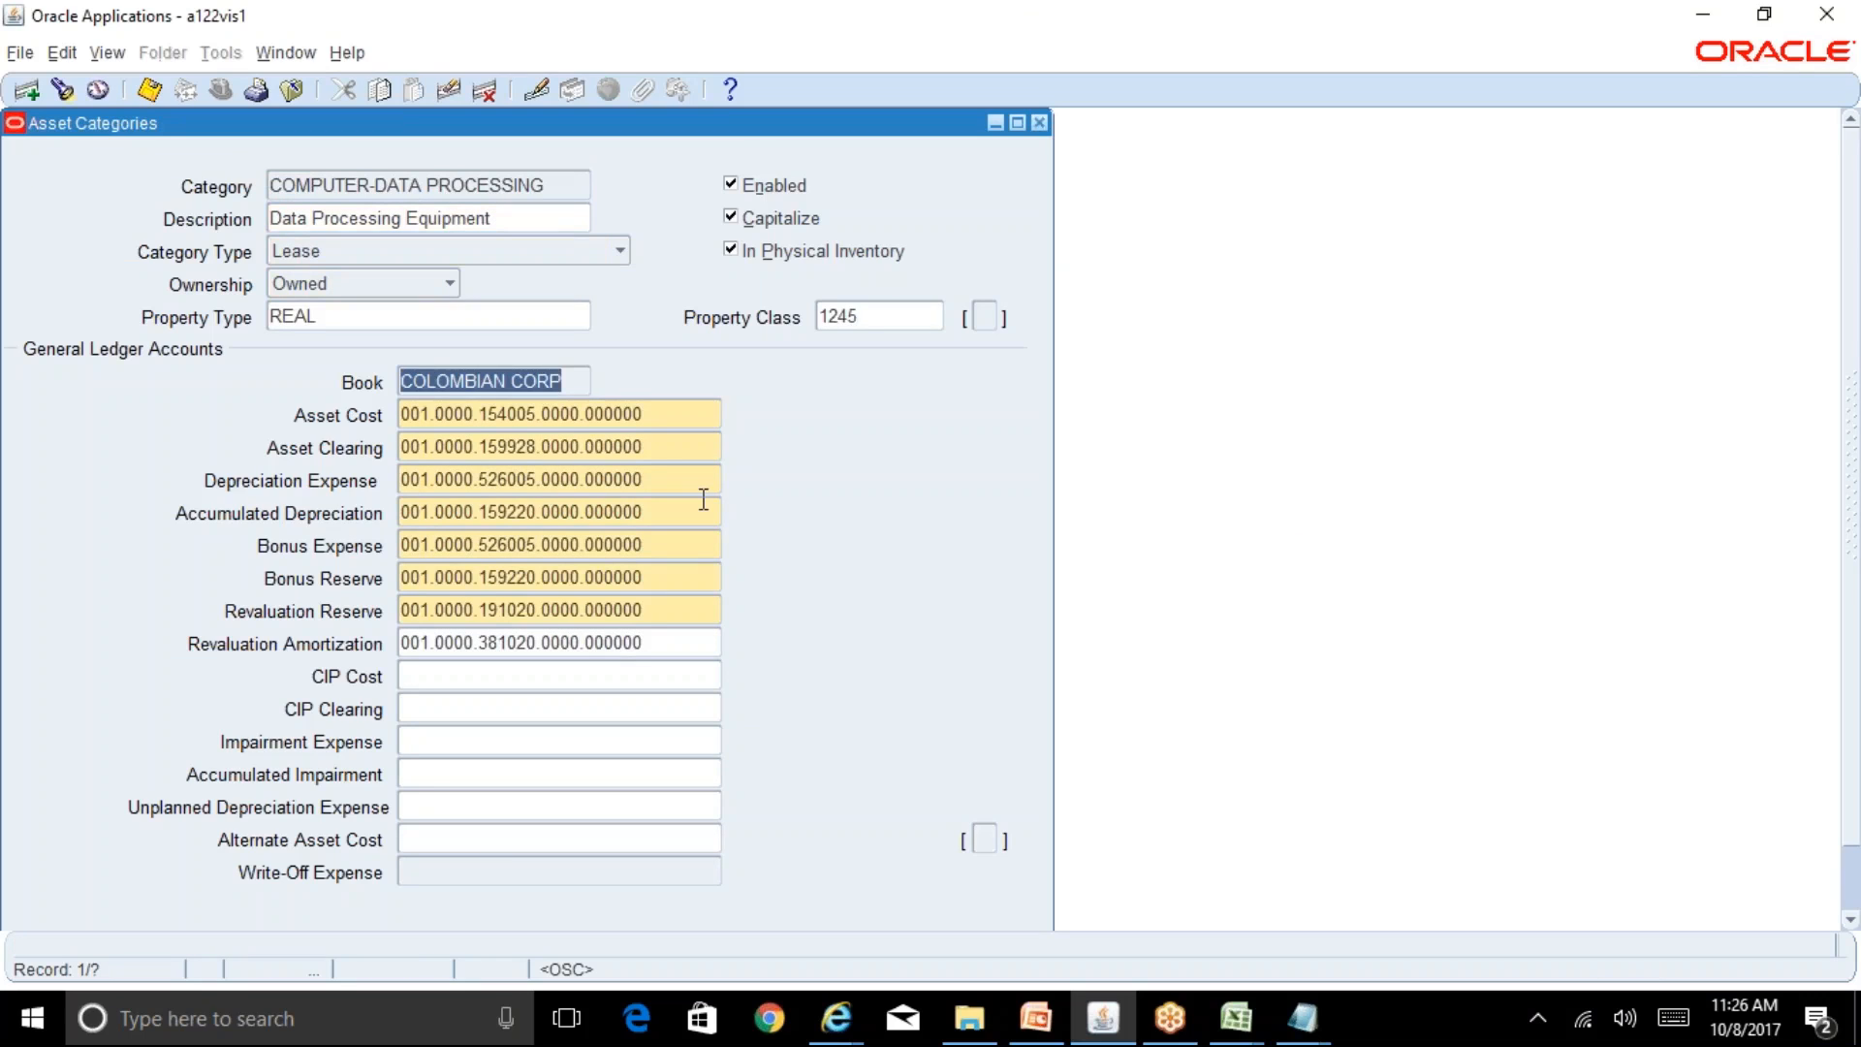
Step: Go to the COMPUTER-SOFTWARE category among the queried records and start a new book record under its General Ledger Accounts
{"action": "left_click", "coordinate": [541, 182]}
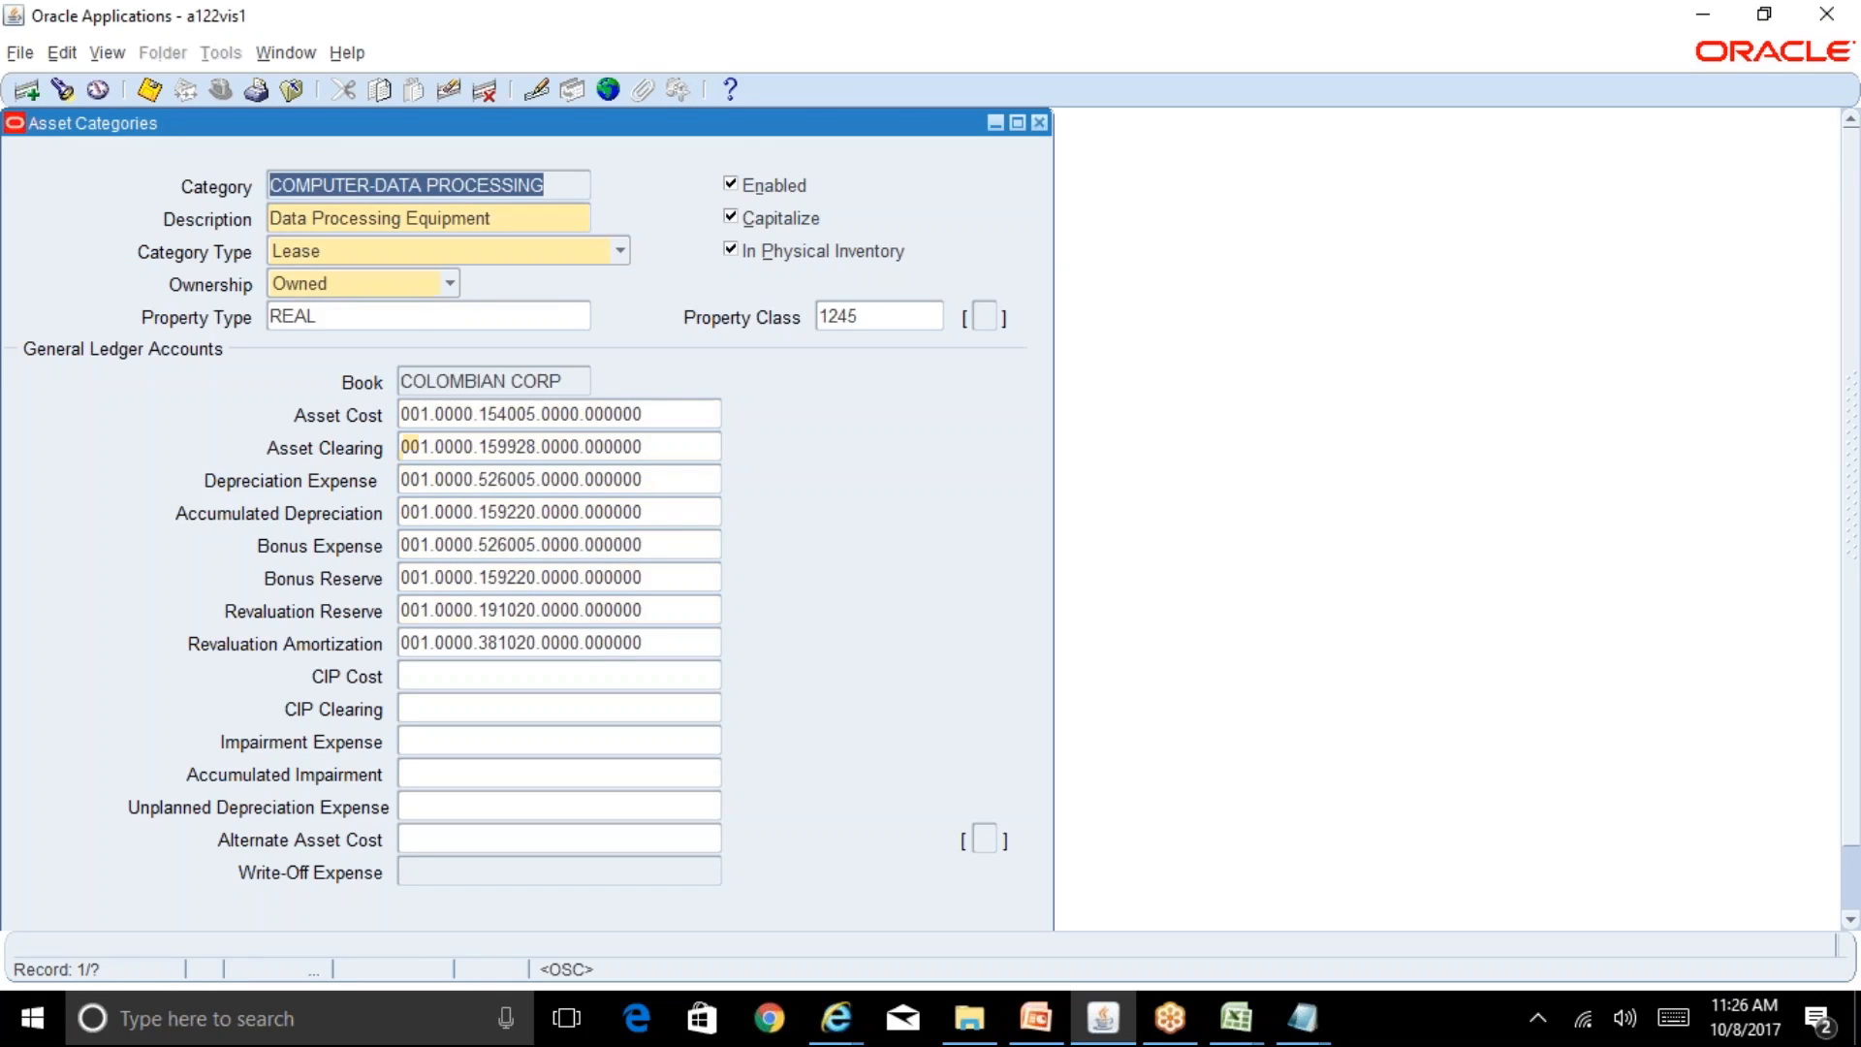
{"action": "key", "text": "Down"}
{"action": "key", "text": "Down"}
{"action": "key", "text": "Down"}
{"action": "key", "text": "Down"}
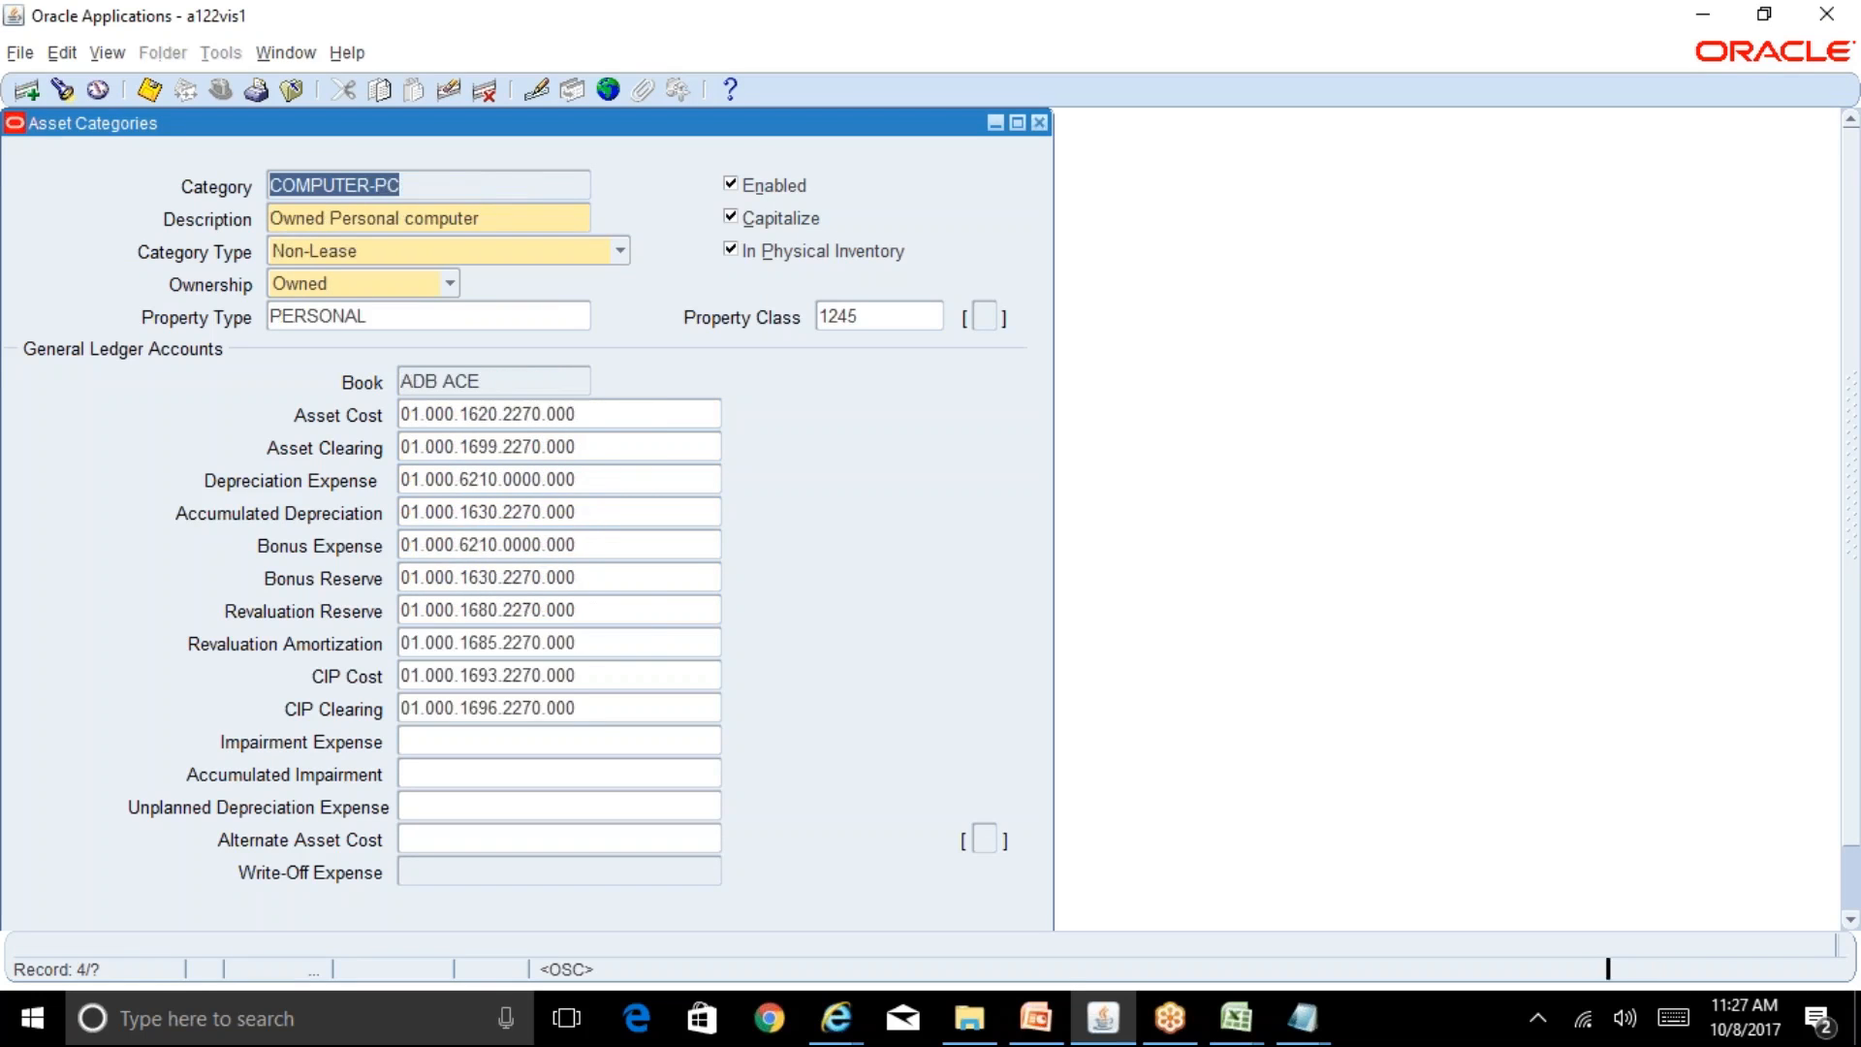
{"action": "key", "text": "Down"}
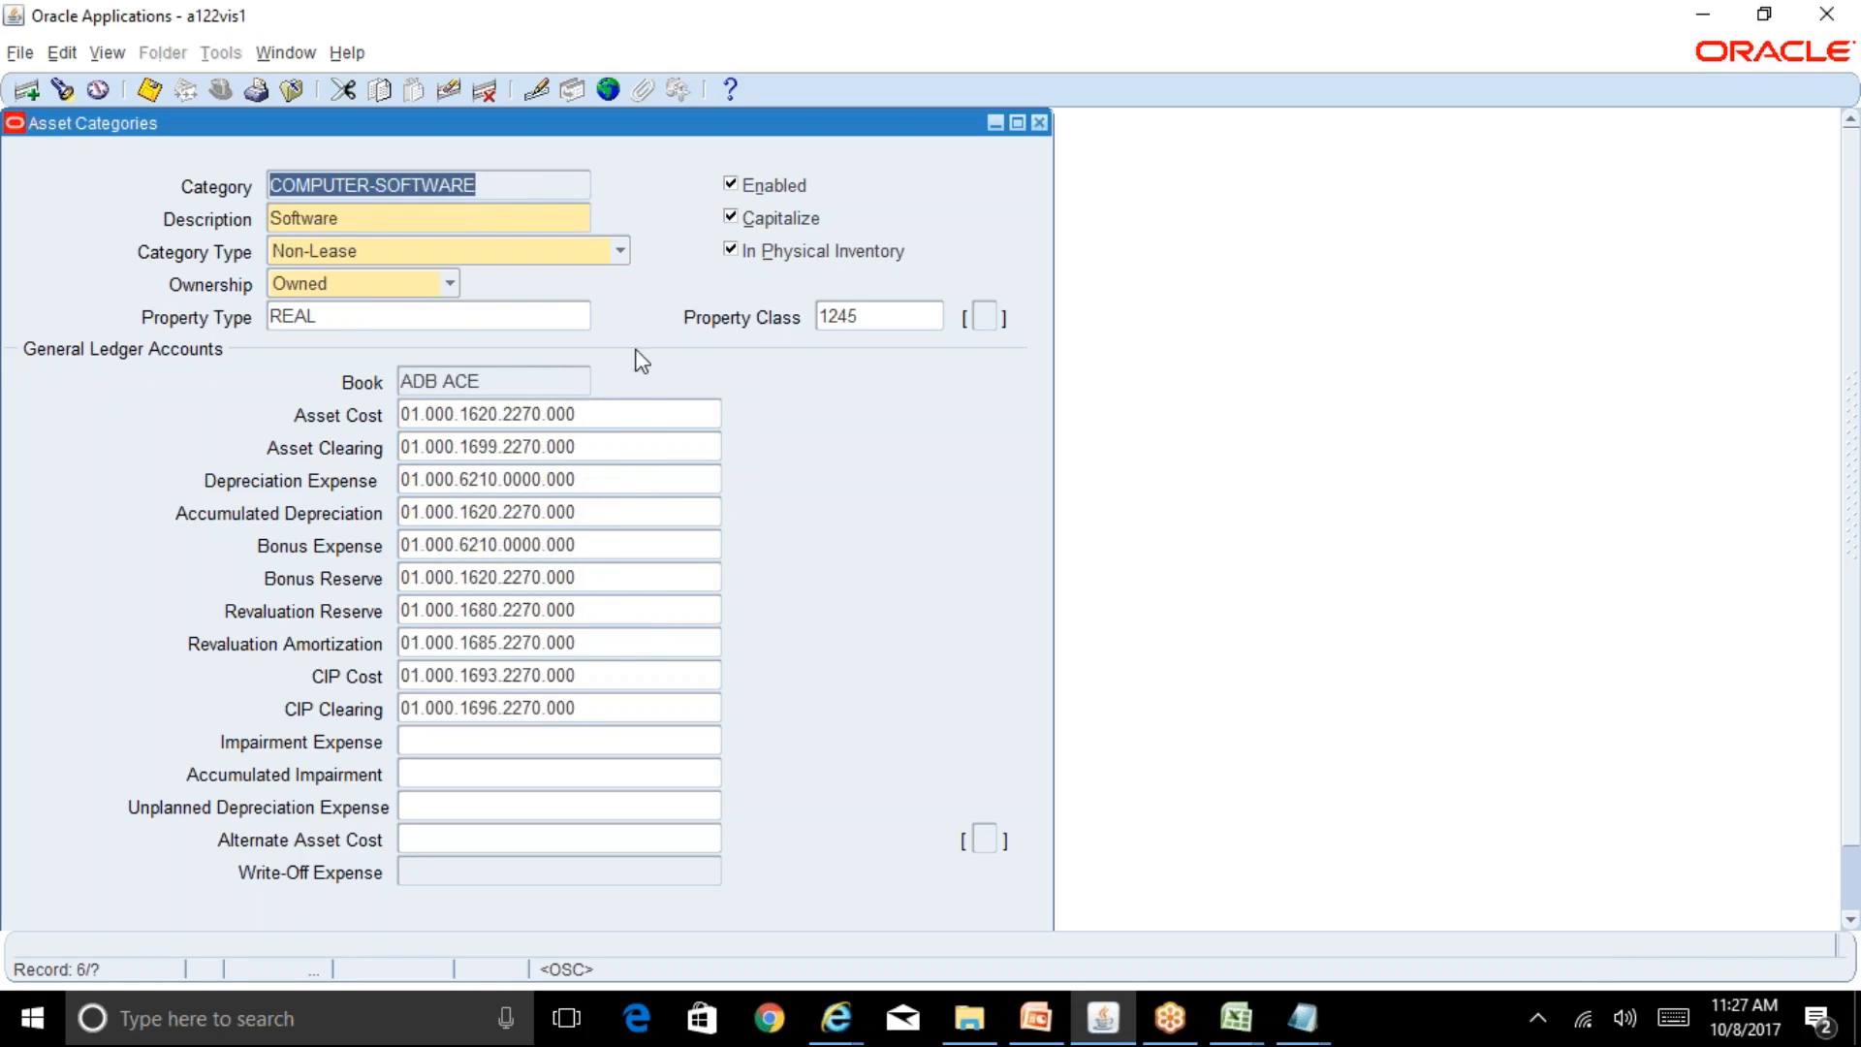
{"action": "left_click", "coordinate": [548, 381]}
{"action": "key", "text": "Down"}
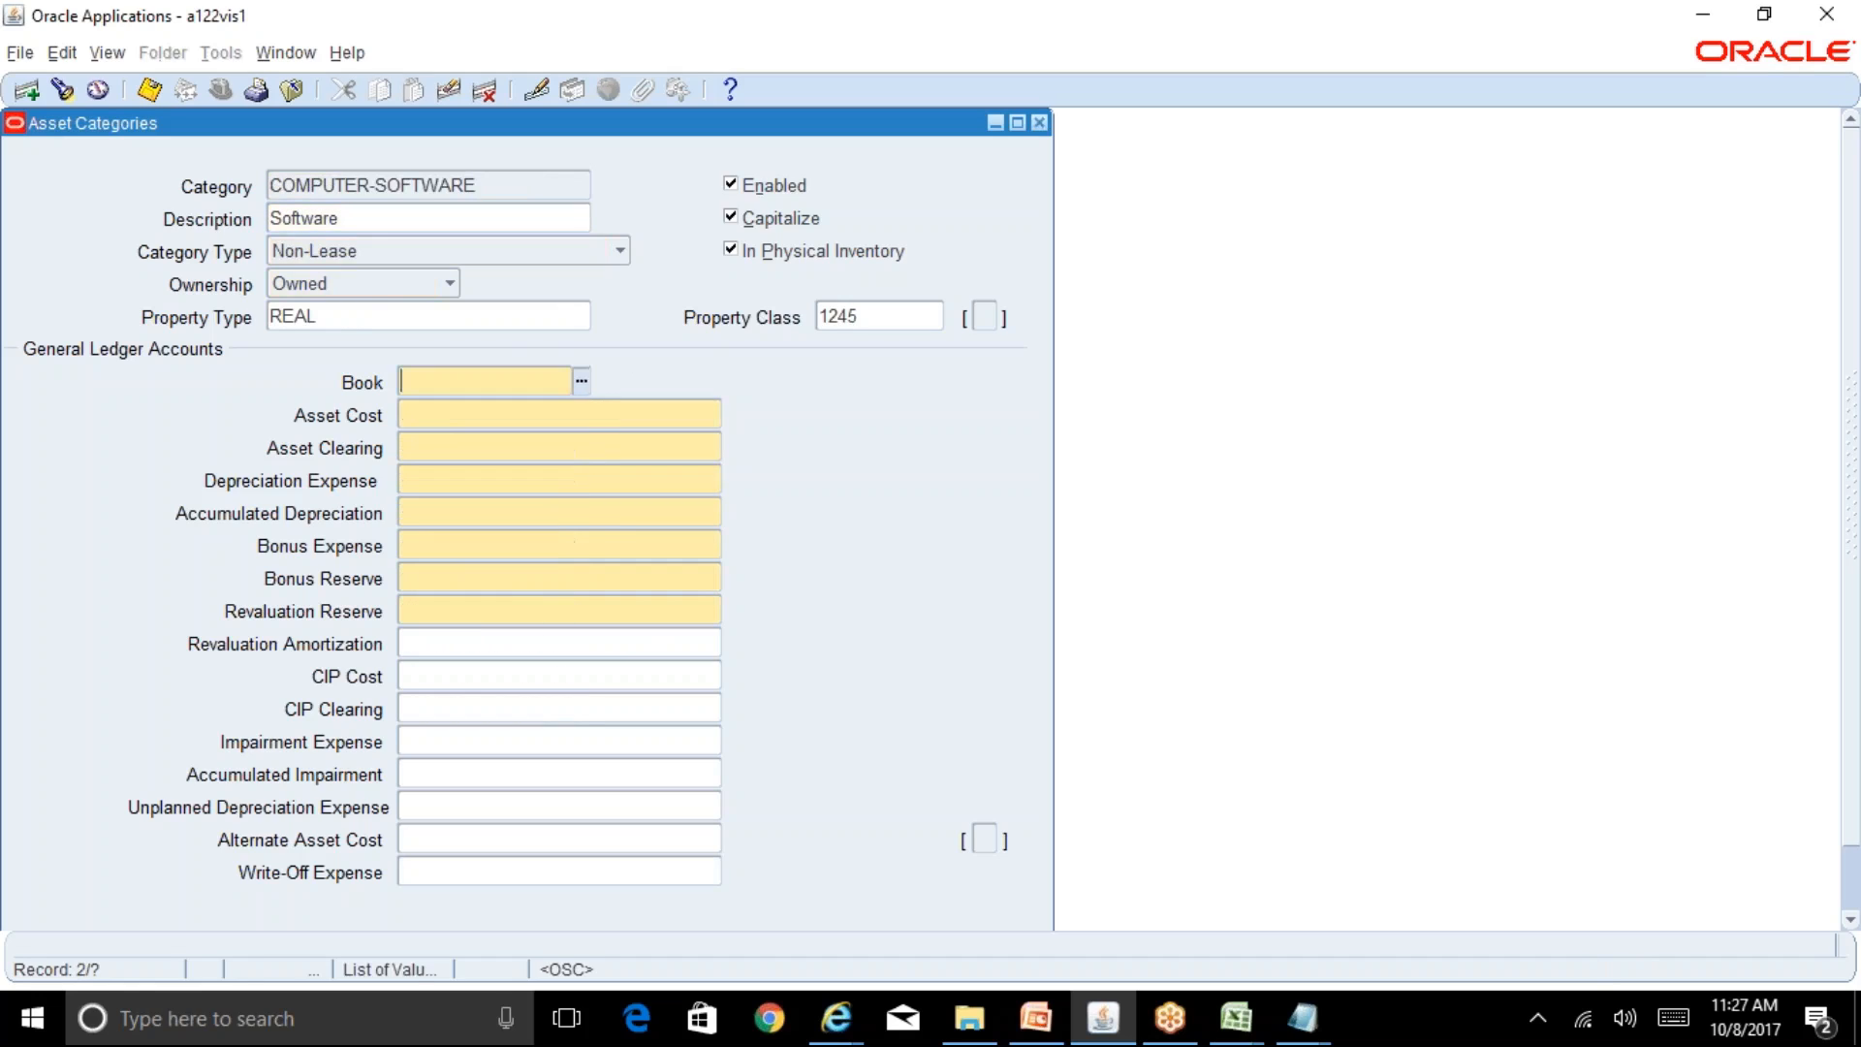
{"action": "type", "text": "REL"}
{"action": "type", "text": "IANCE TAX"}
{"action": "key", "text": "Tab"}
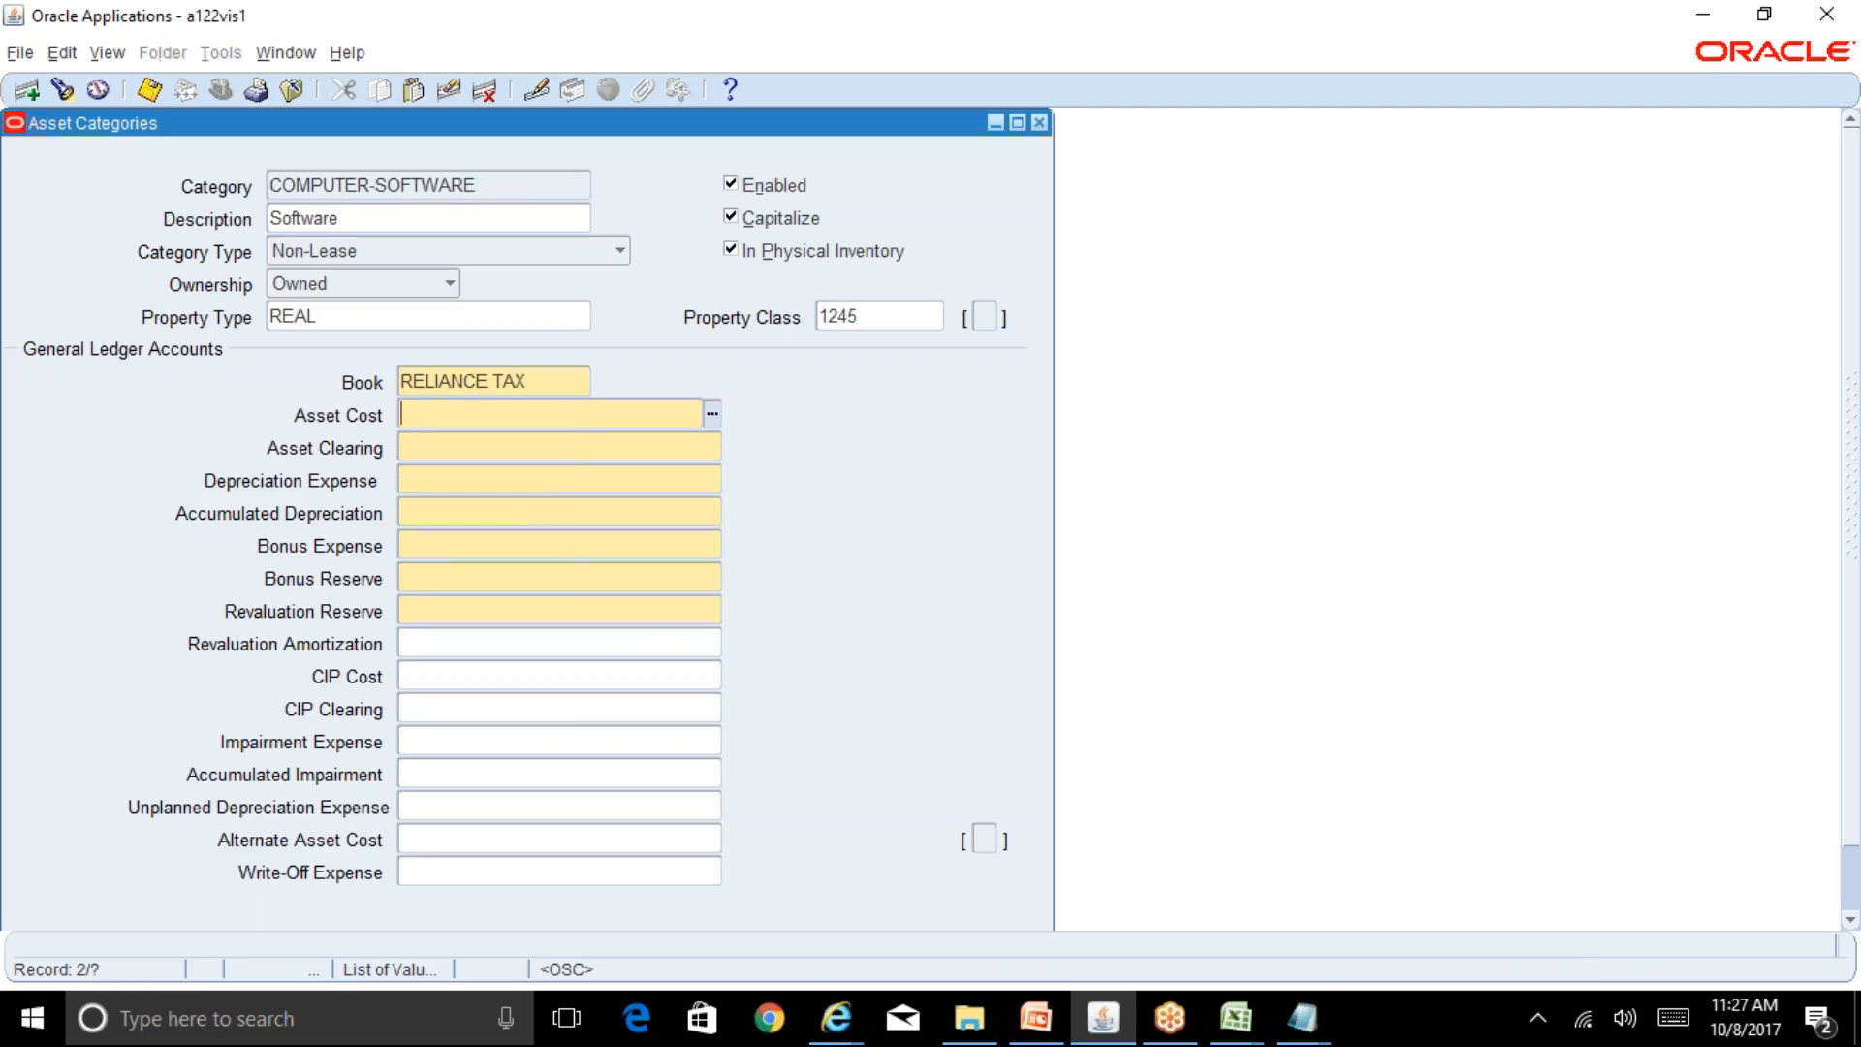
{"action": "left_click", "coordinate": [1236, 1018]}
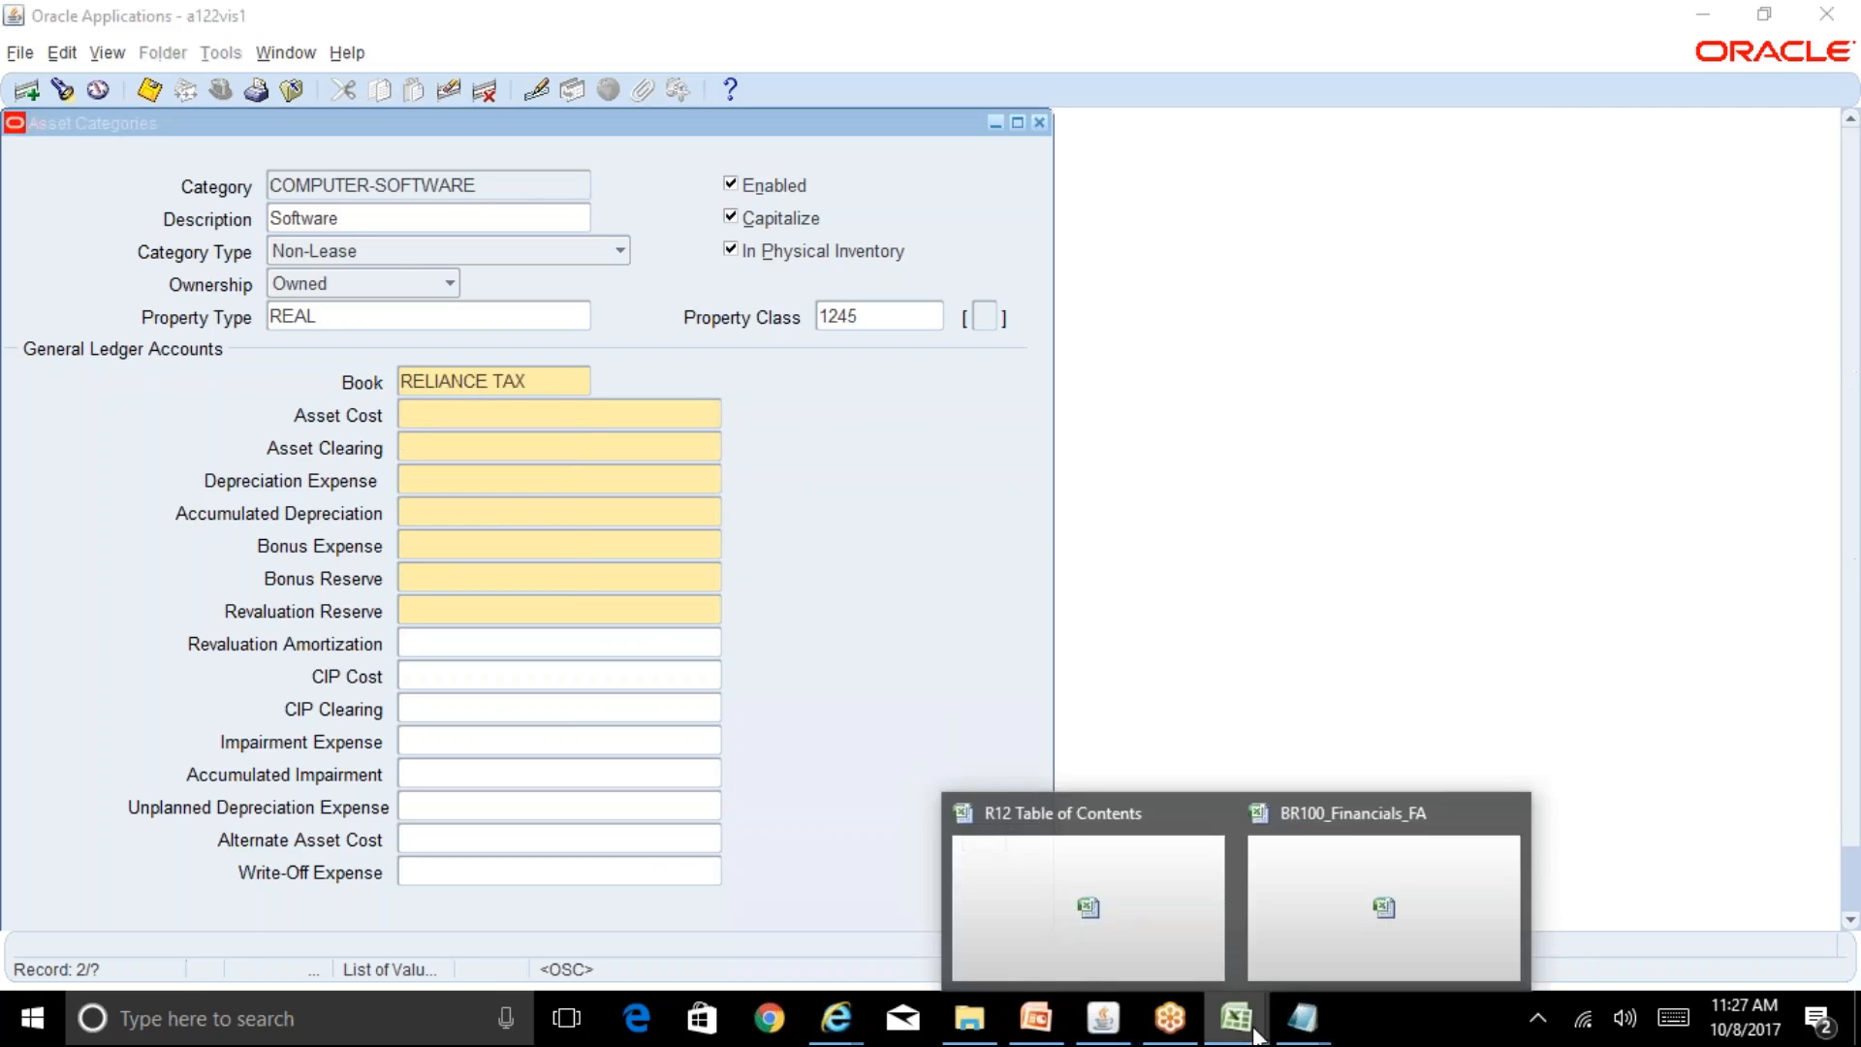
{"action": "left_click", "coordinate": [1383, 937]}
{"action": "key", "text": "Tab"}
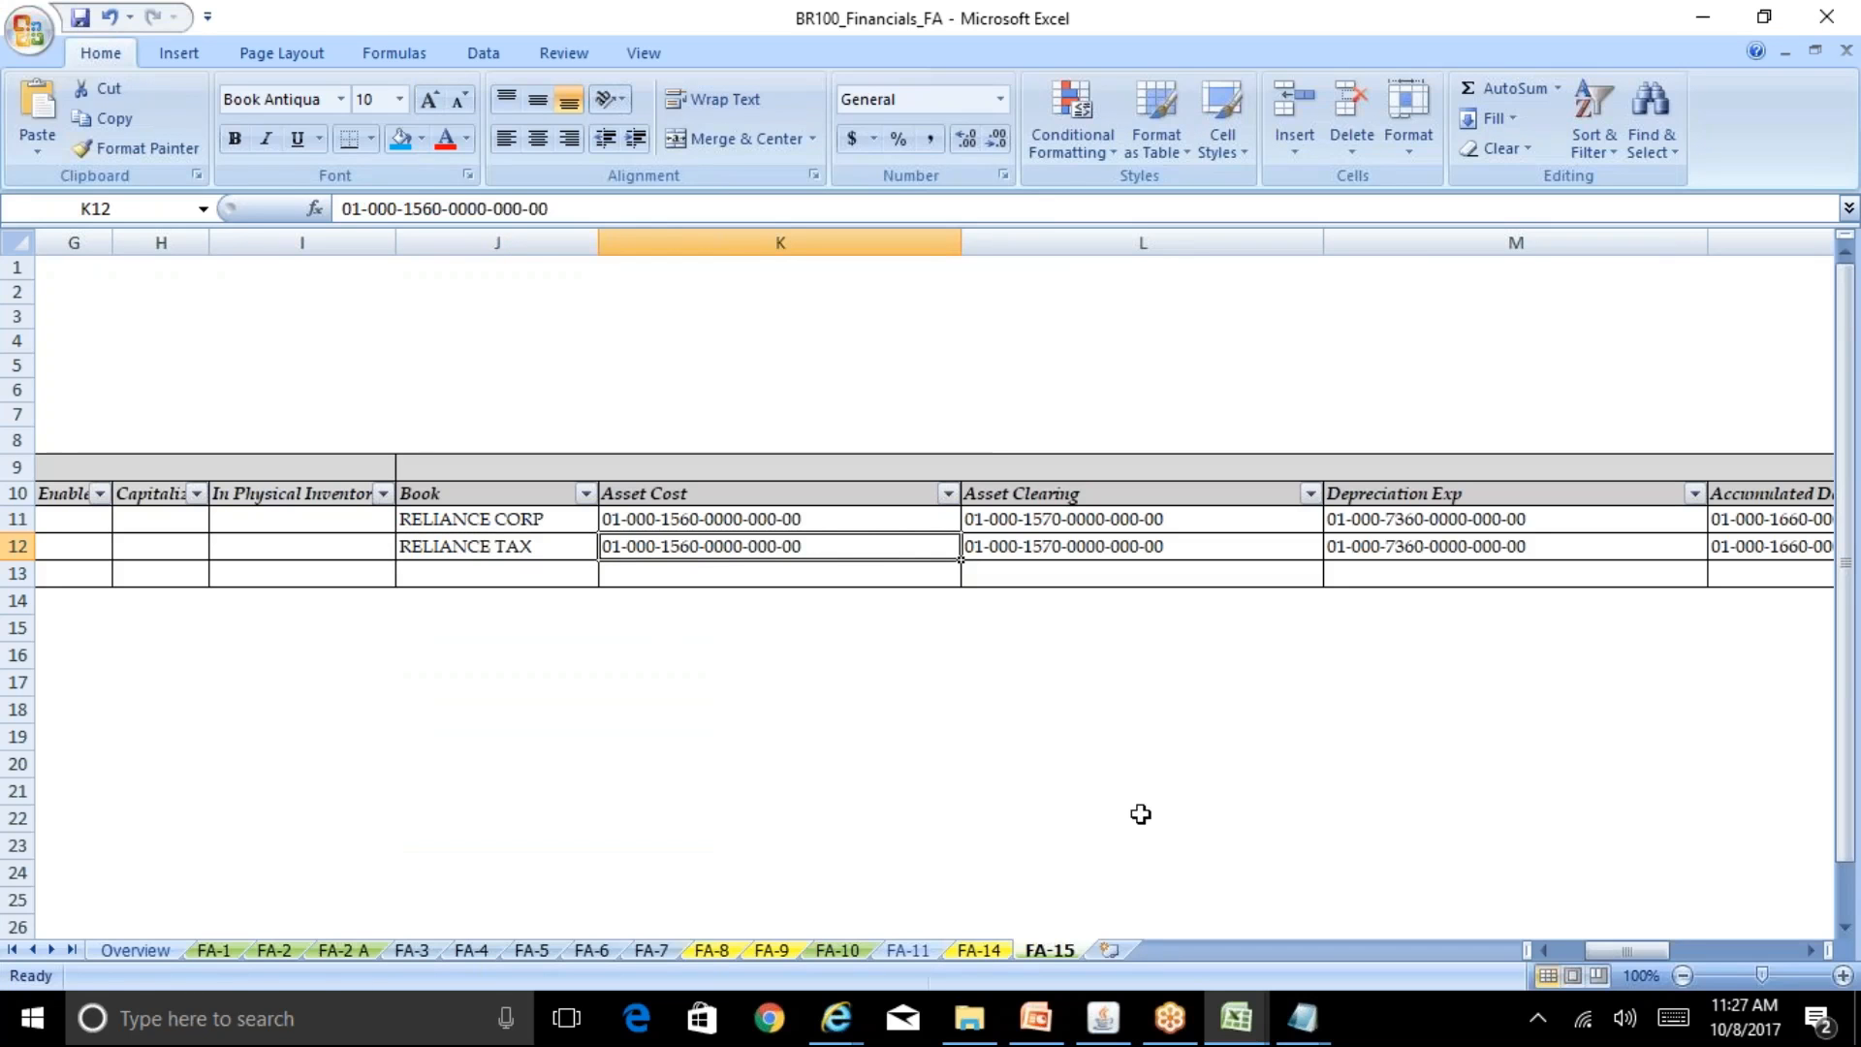
{"action": "key", "text": "ctrl+c"}
{"action": "left_click", "coordinate": [1104, 1018]}
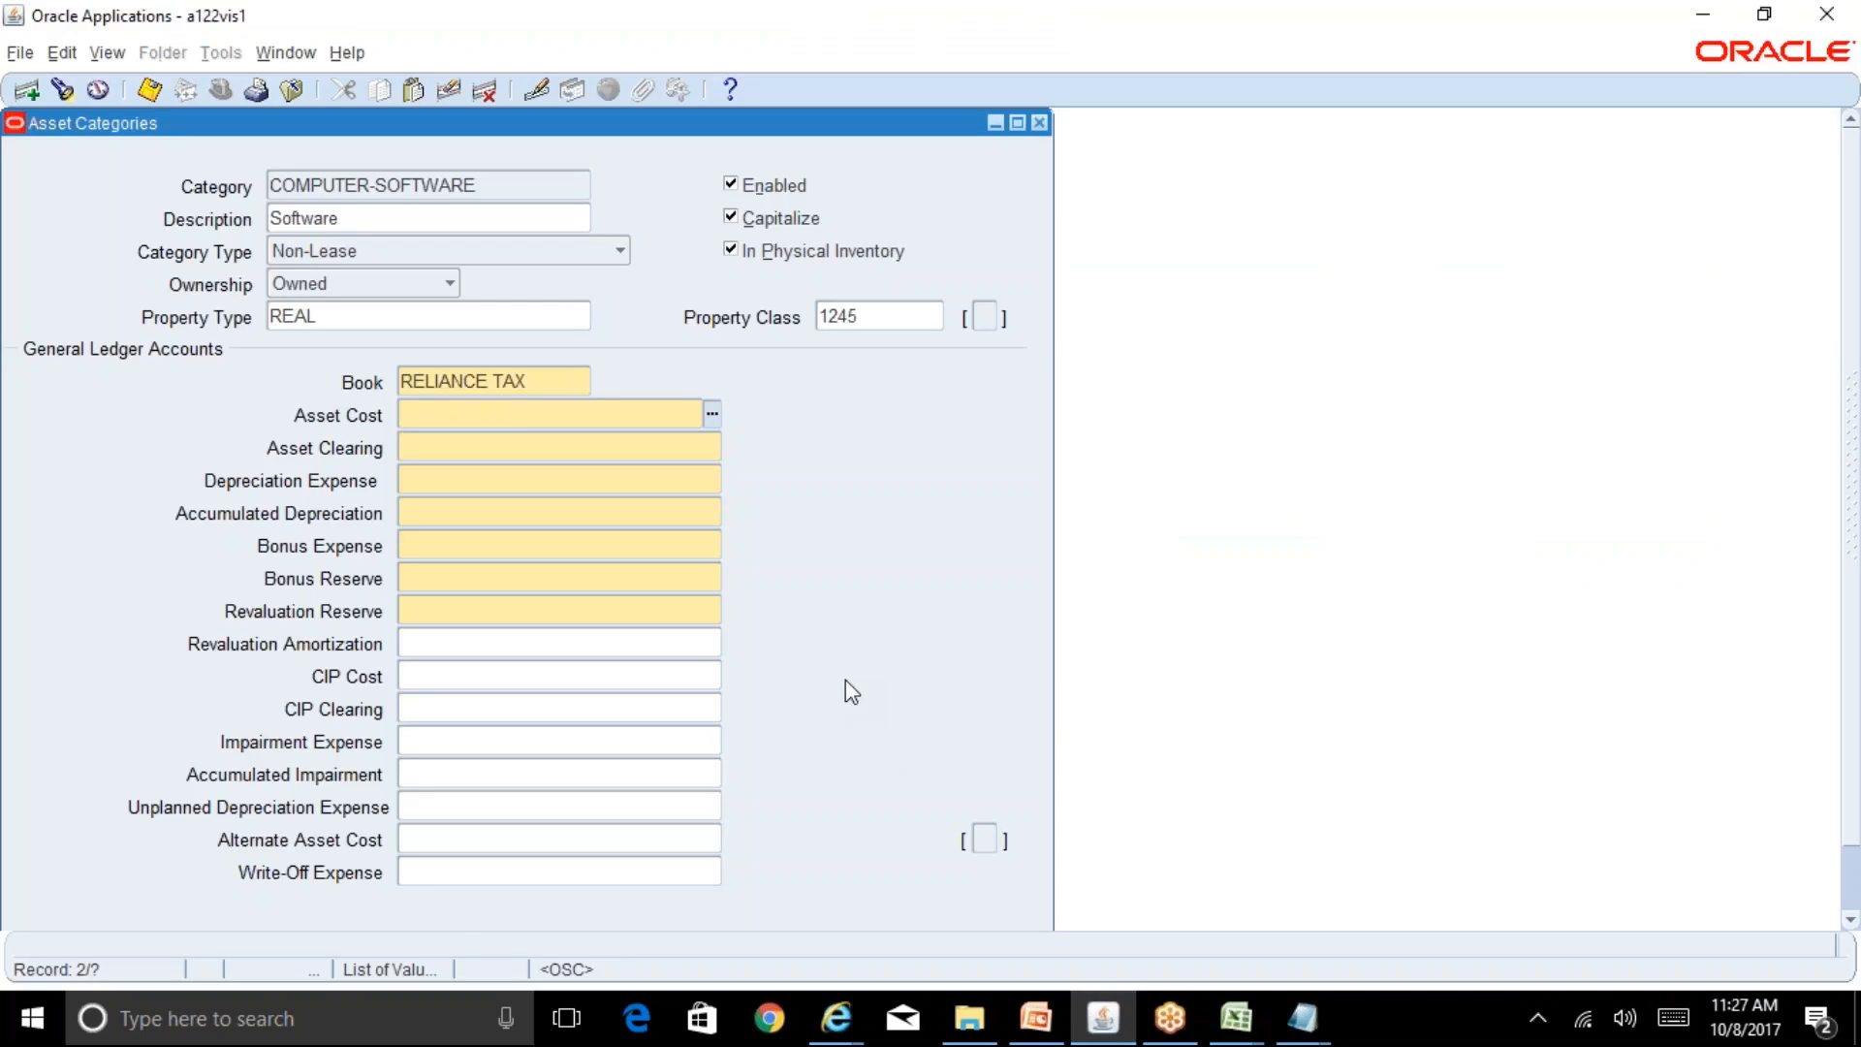
{"action": "key", "text": "ctrl+v"}
{"action": "key", "text": "Tab"}
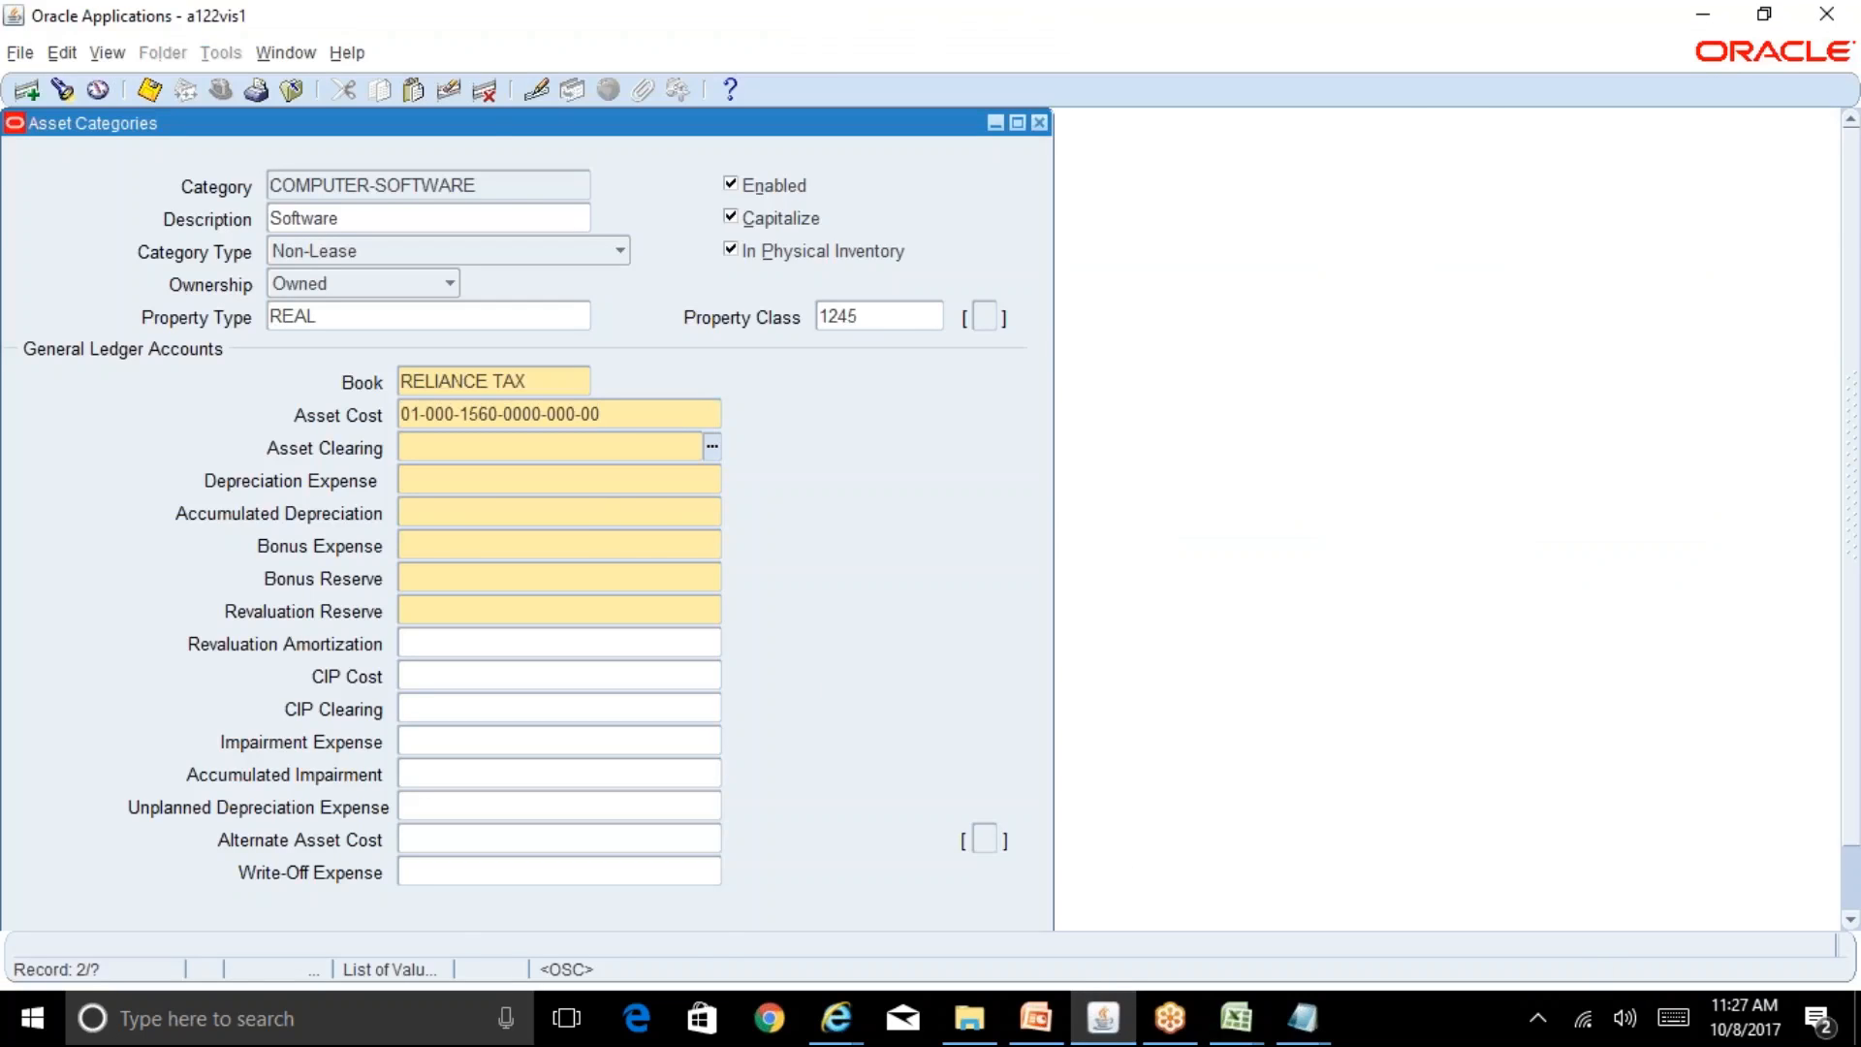
{"action": "key", "text": "alt+Tab"}
{"action": "key", "text": "Tab"}
{"action": "key", "text": "ctrl+c"}
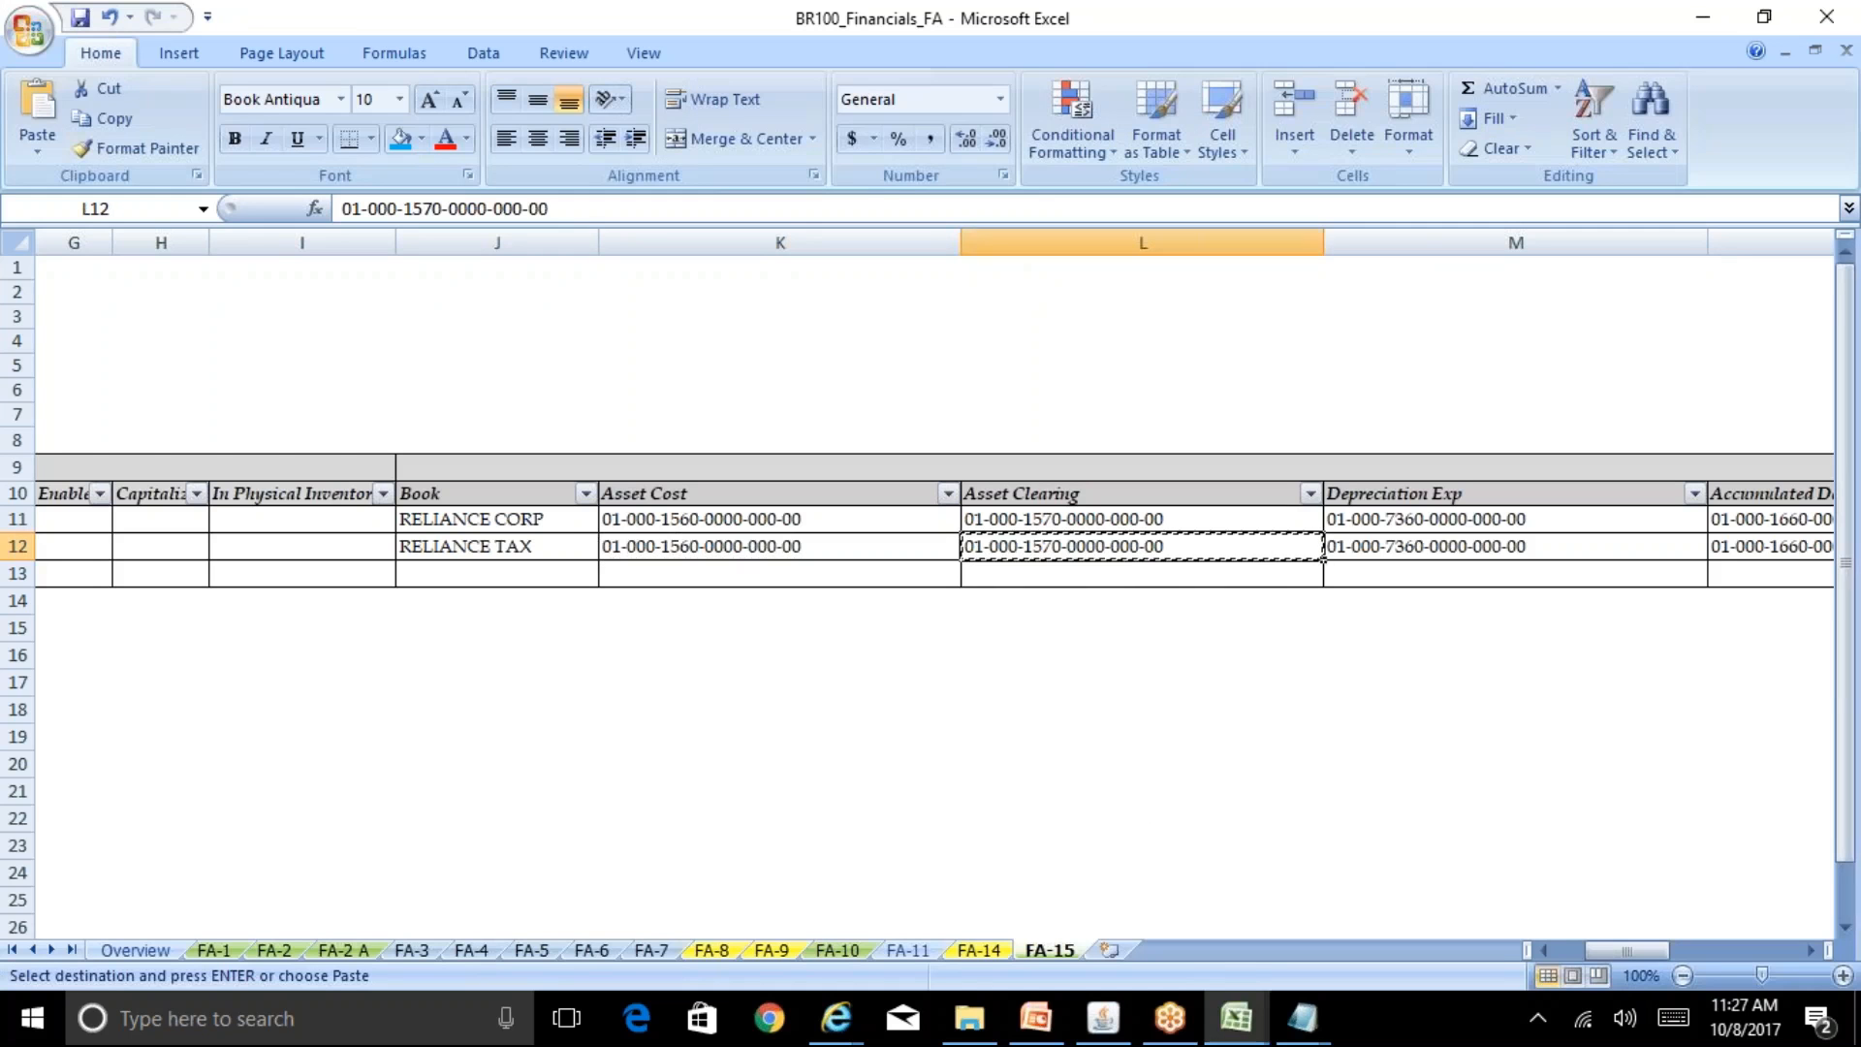
{"action": "key", "text": "alt+Tab"}
{"action": "key", "text": "ctrl+v"}
{"action": "key", "text": "Tab"}
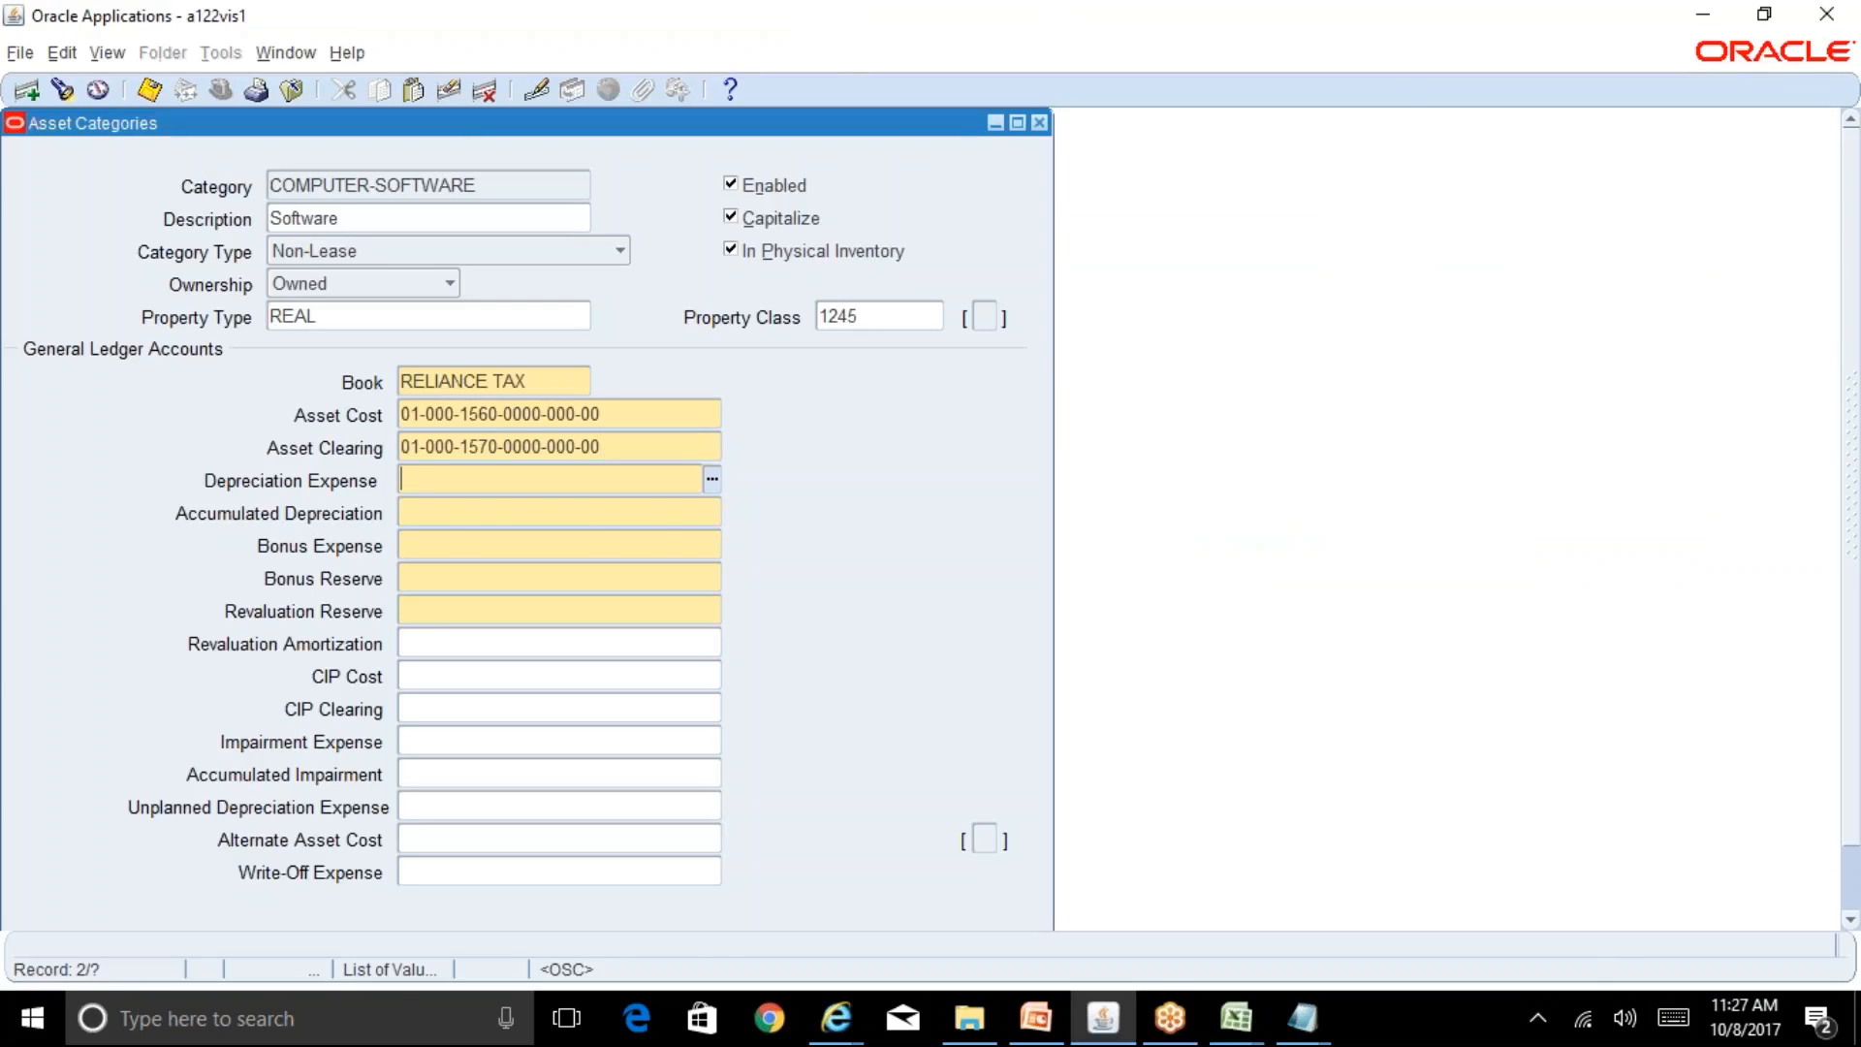
{"action": "key", "text": "alt+Tab"}
{"action": "key", "text": "Tab"}
{"action": "key", "text": "ctrl+c"}
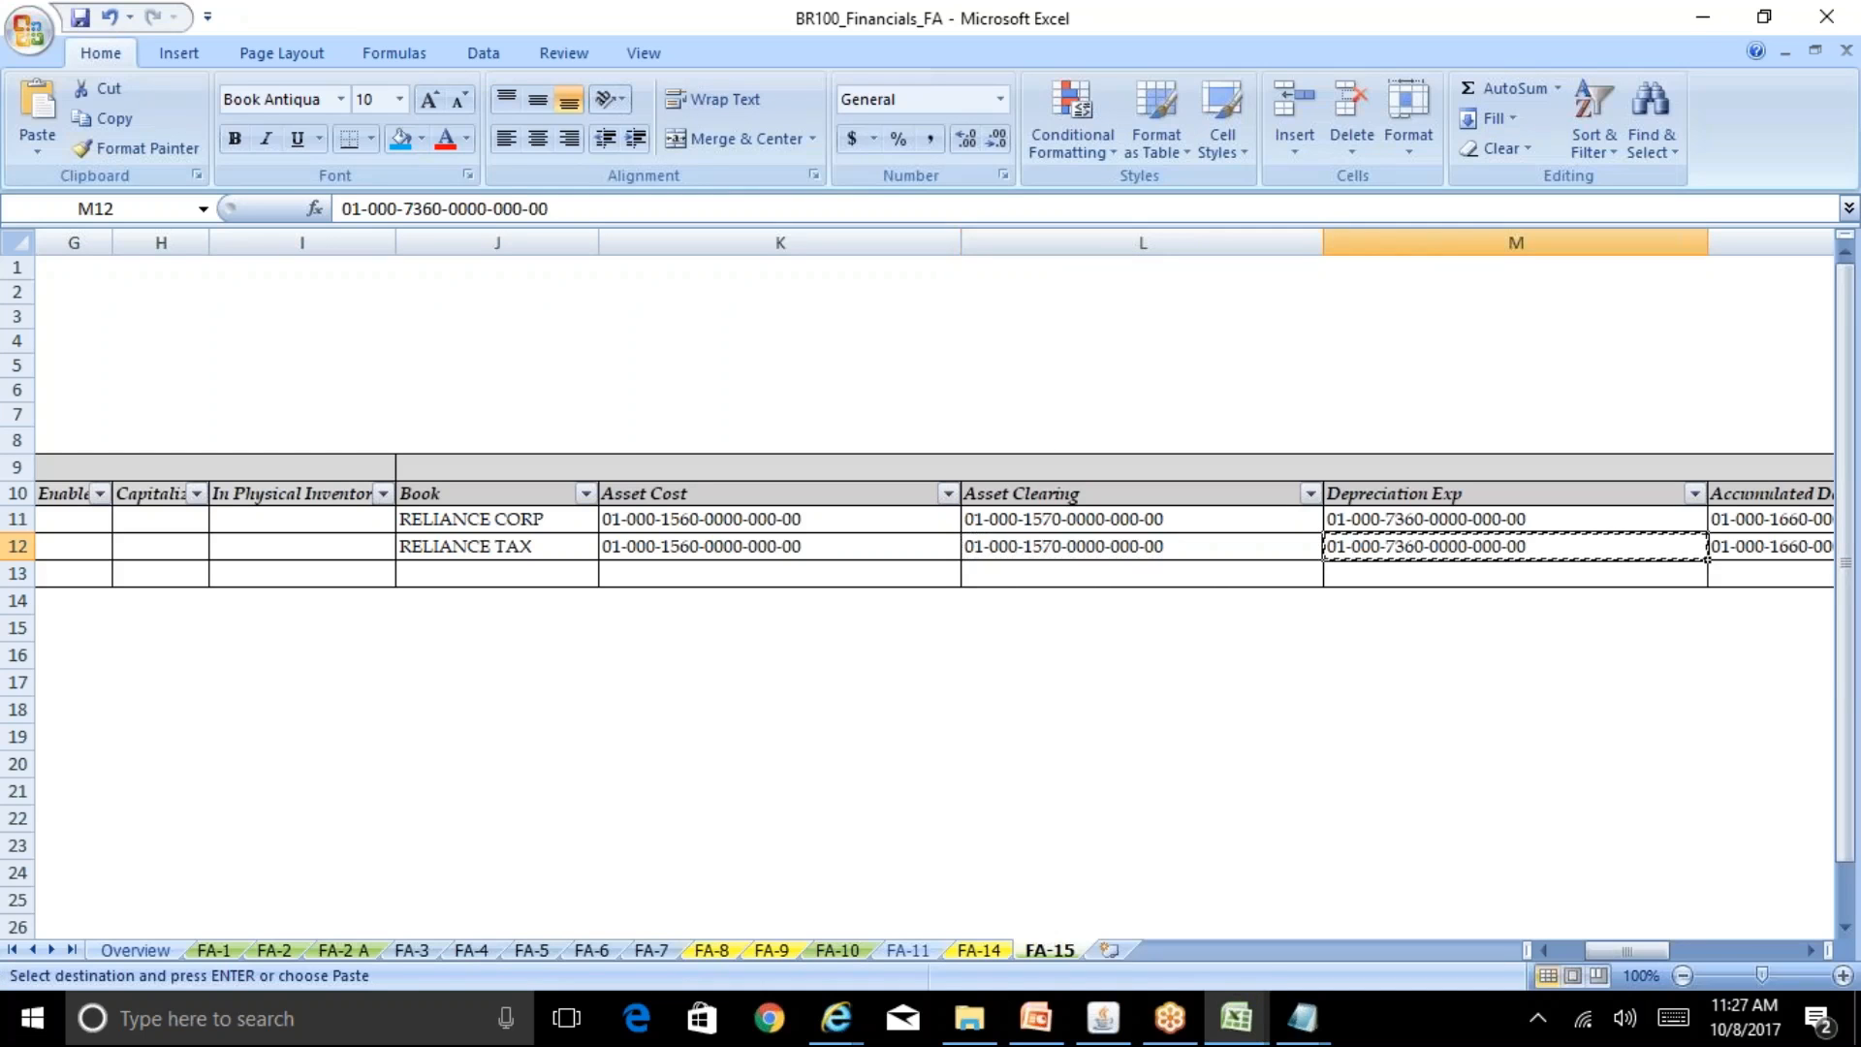
{"action": "key", "text": "alt+Tab"}
{"action": "key", "text": "ctrl+v"}
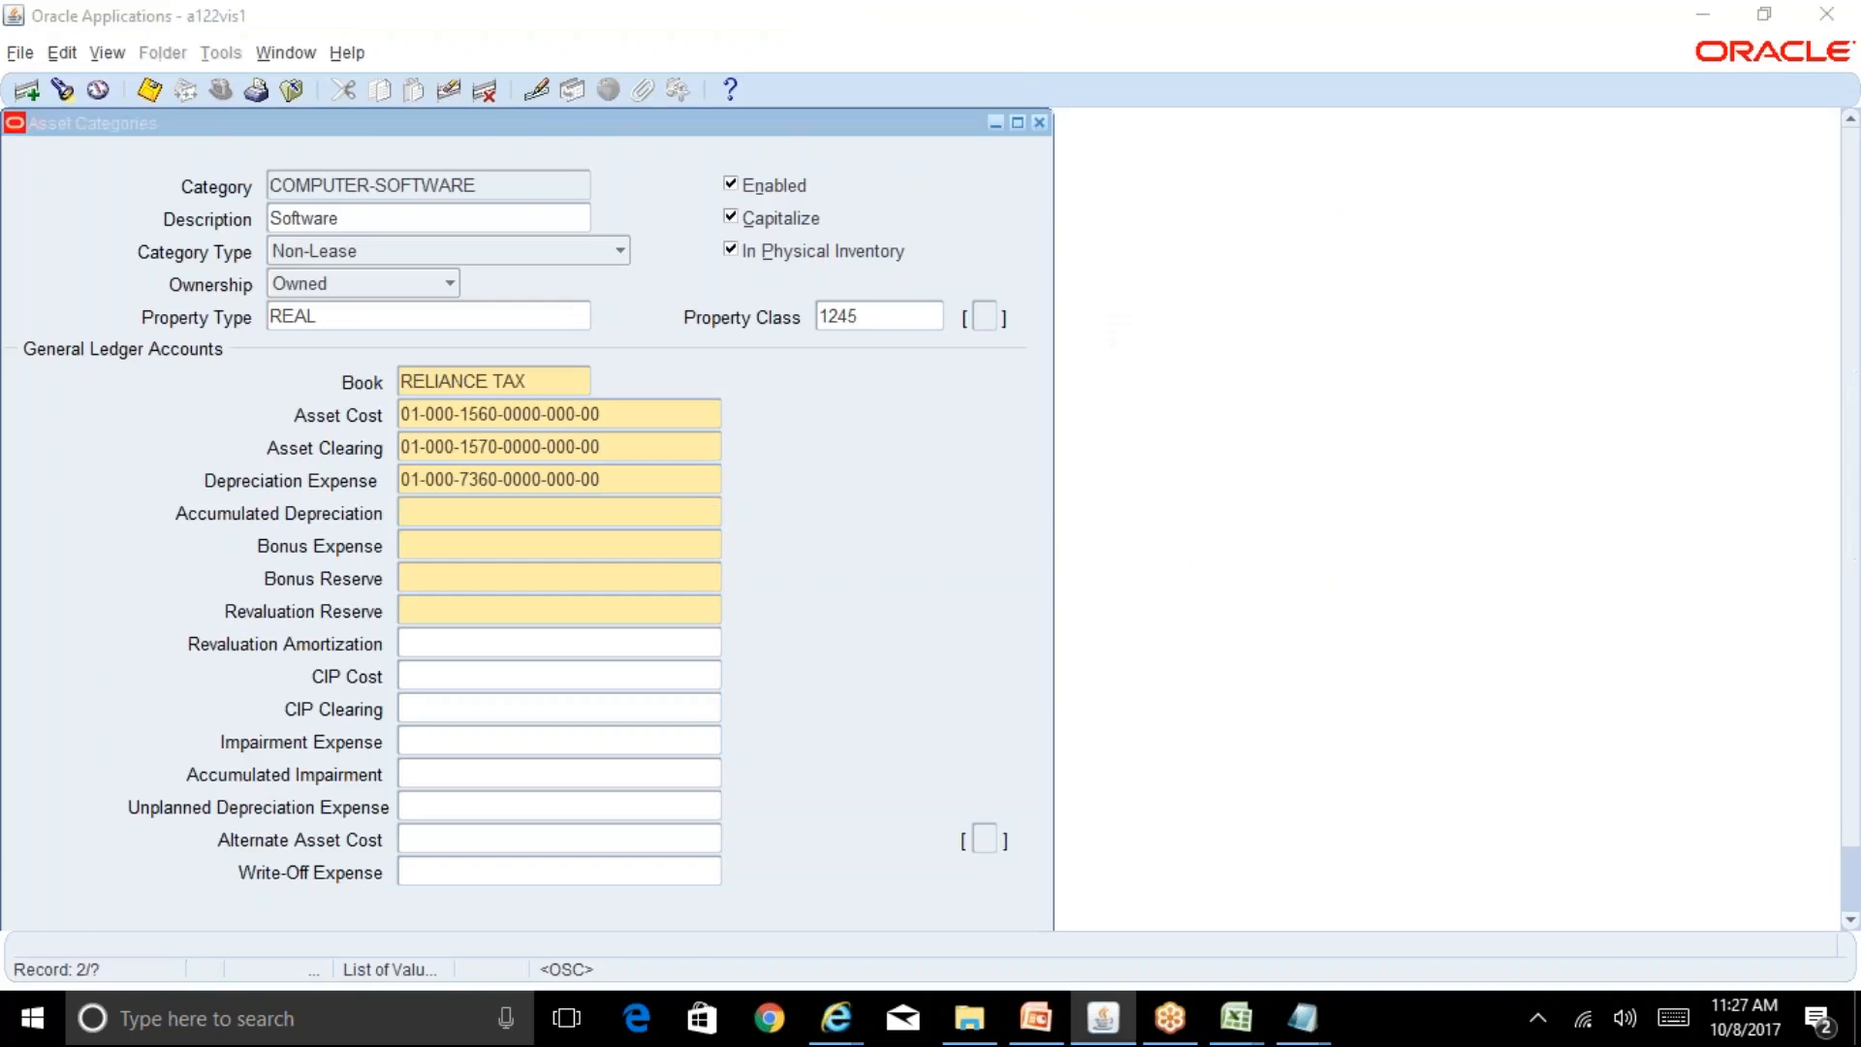
{"action": "key", "text": "alt+Tab"}
{"action": "key", "text": "Tab"}
{"action": "key", "text": "ctrl+c"}
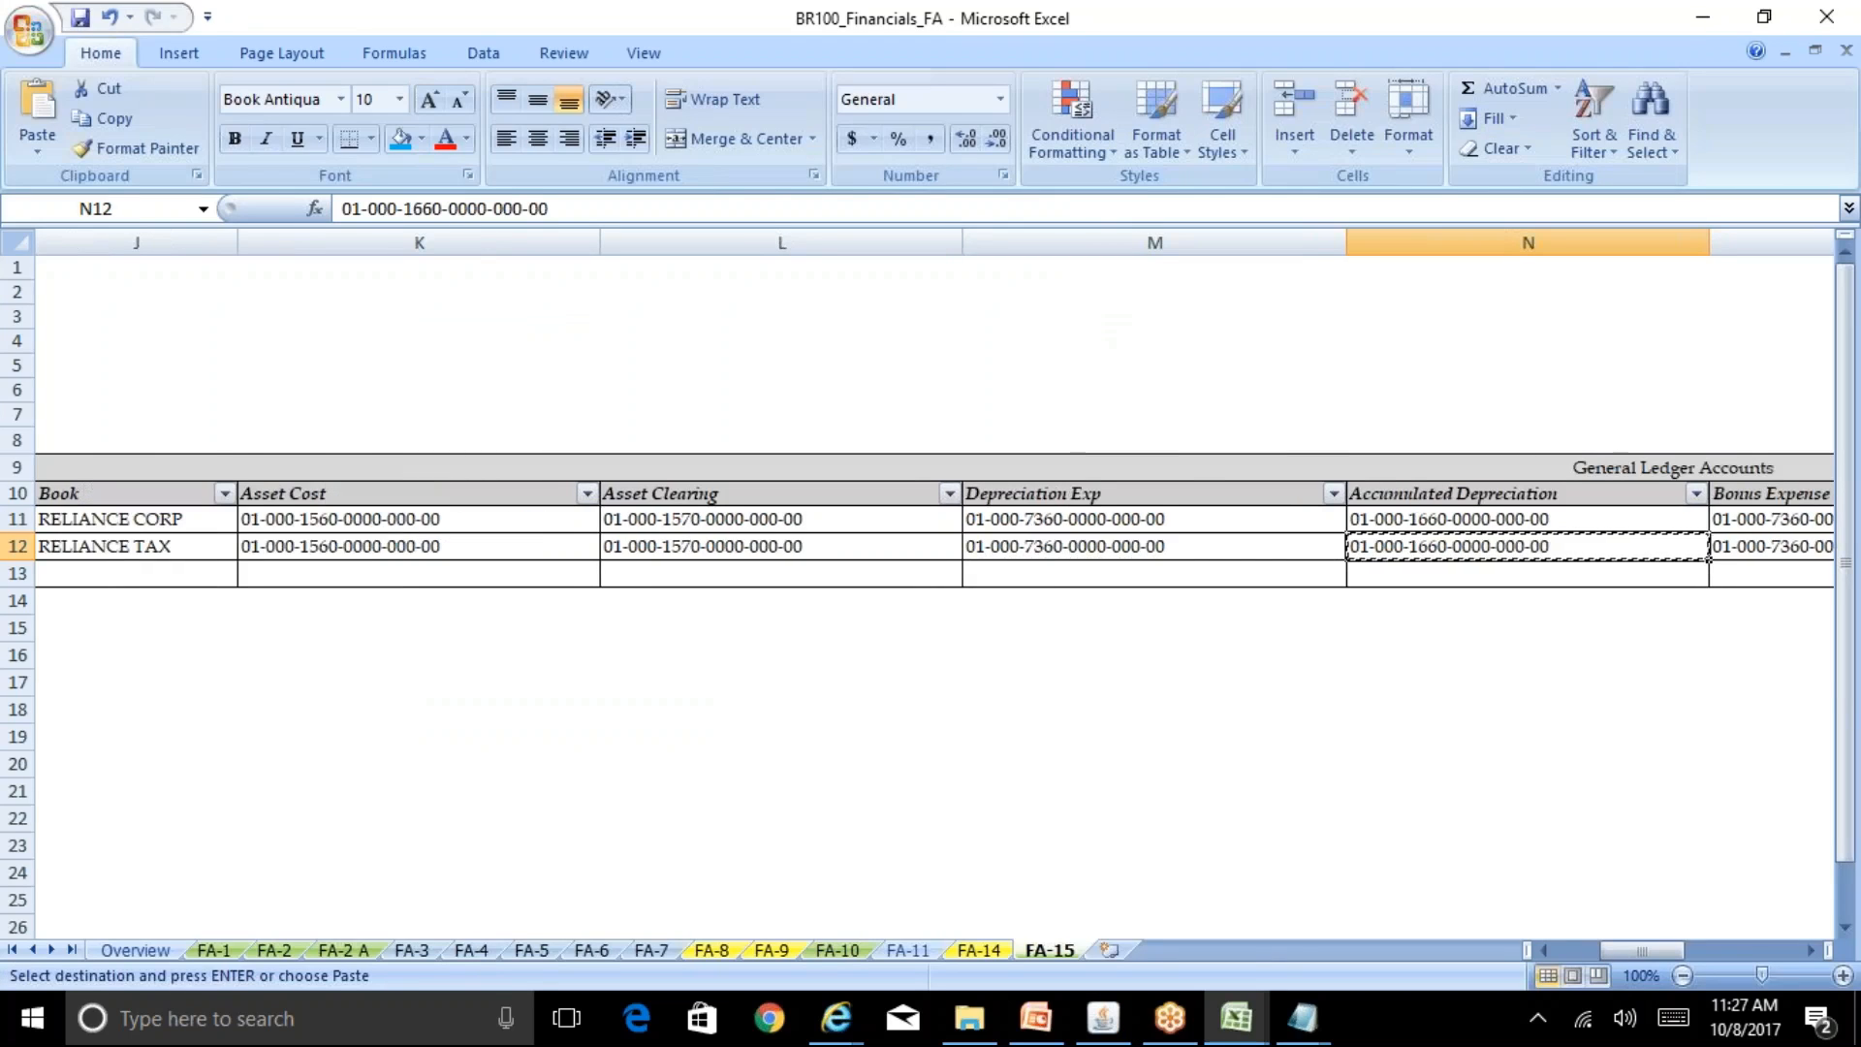
{"action": "key", "text": "alt+Tab"}
{"action": "key", "text": "ctrl+v"}
{"action": "key", "text": "alt+Tab"}
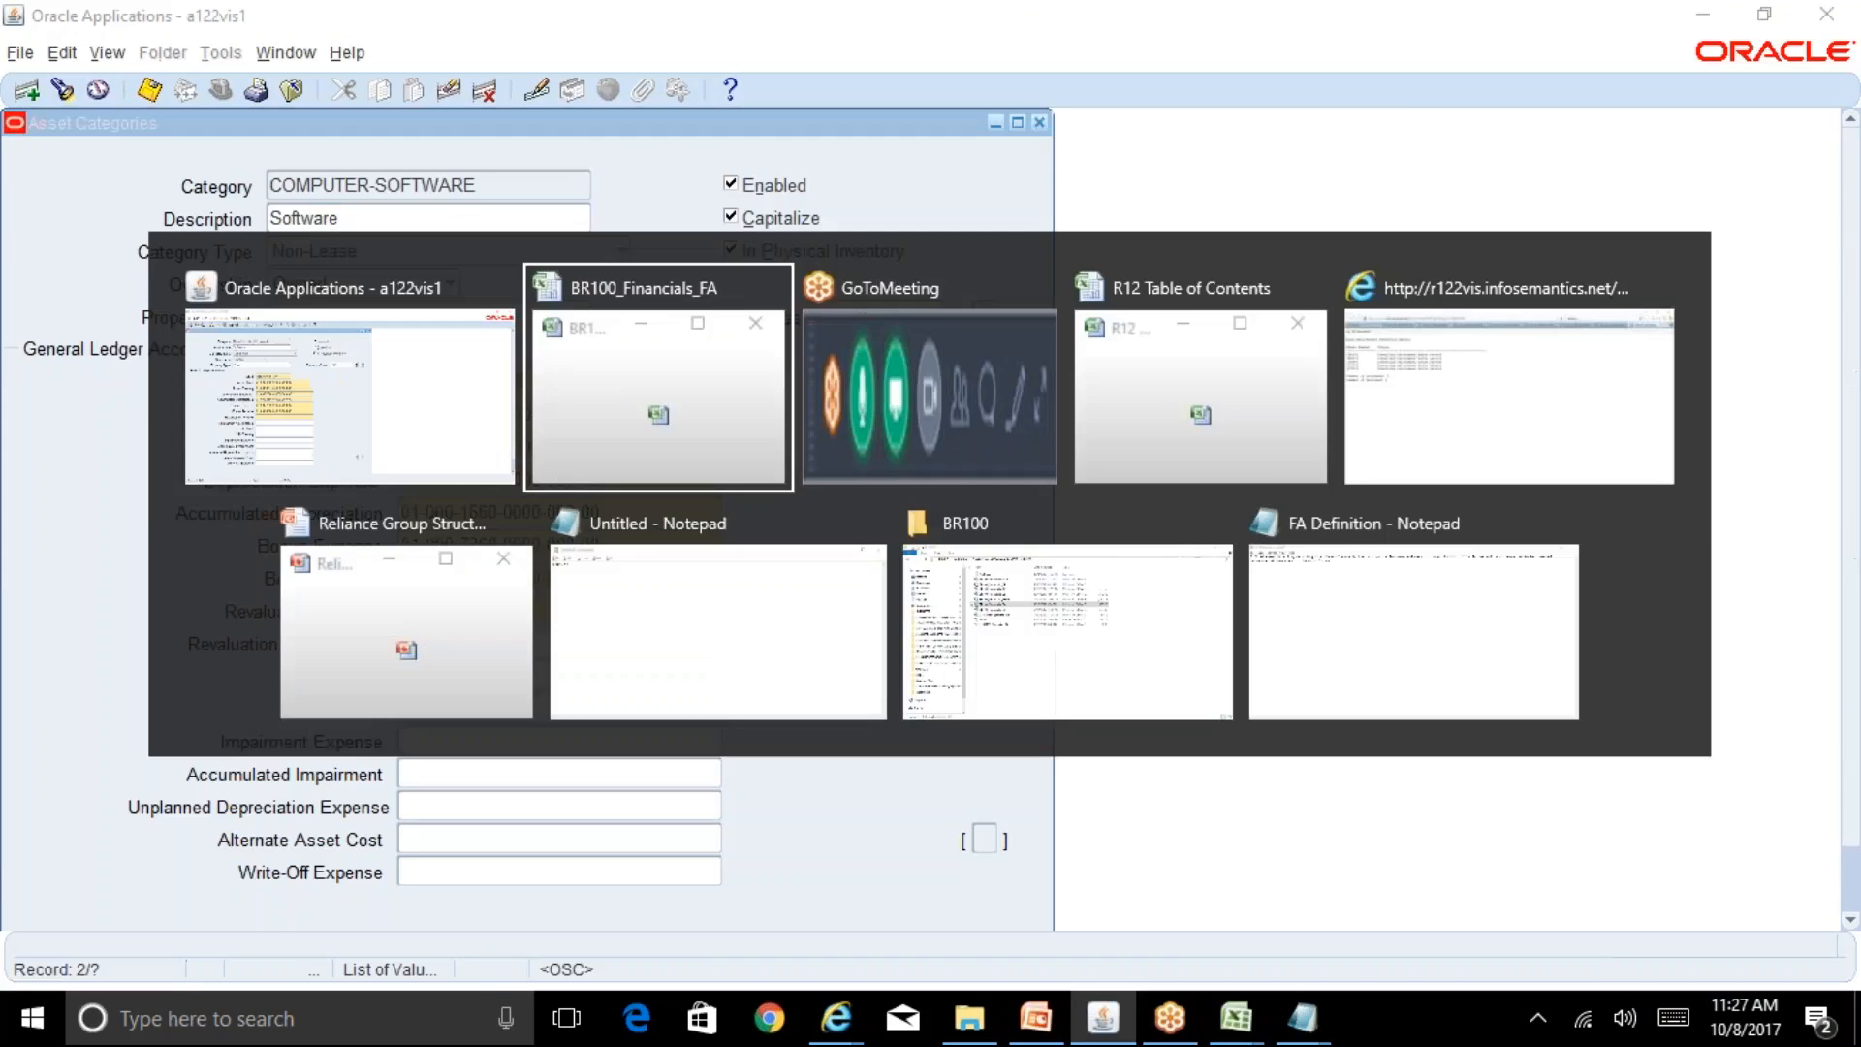
{"action": "key", "text": "Tab"}
{"action": "key", "text": "Tab"}
{"action": "key", "text": "Tab"}
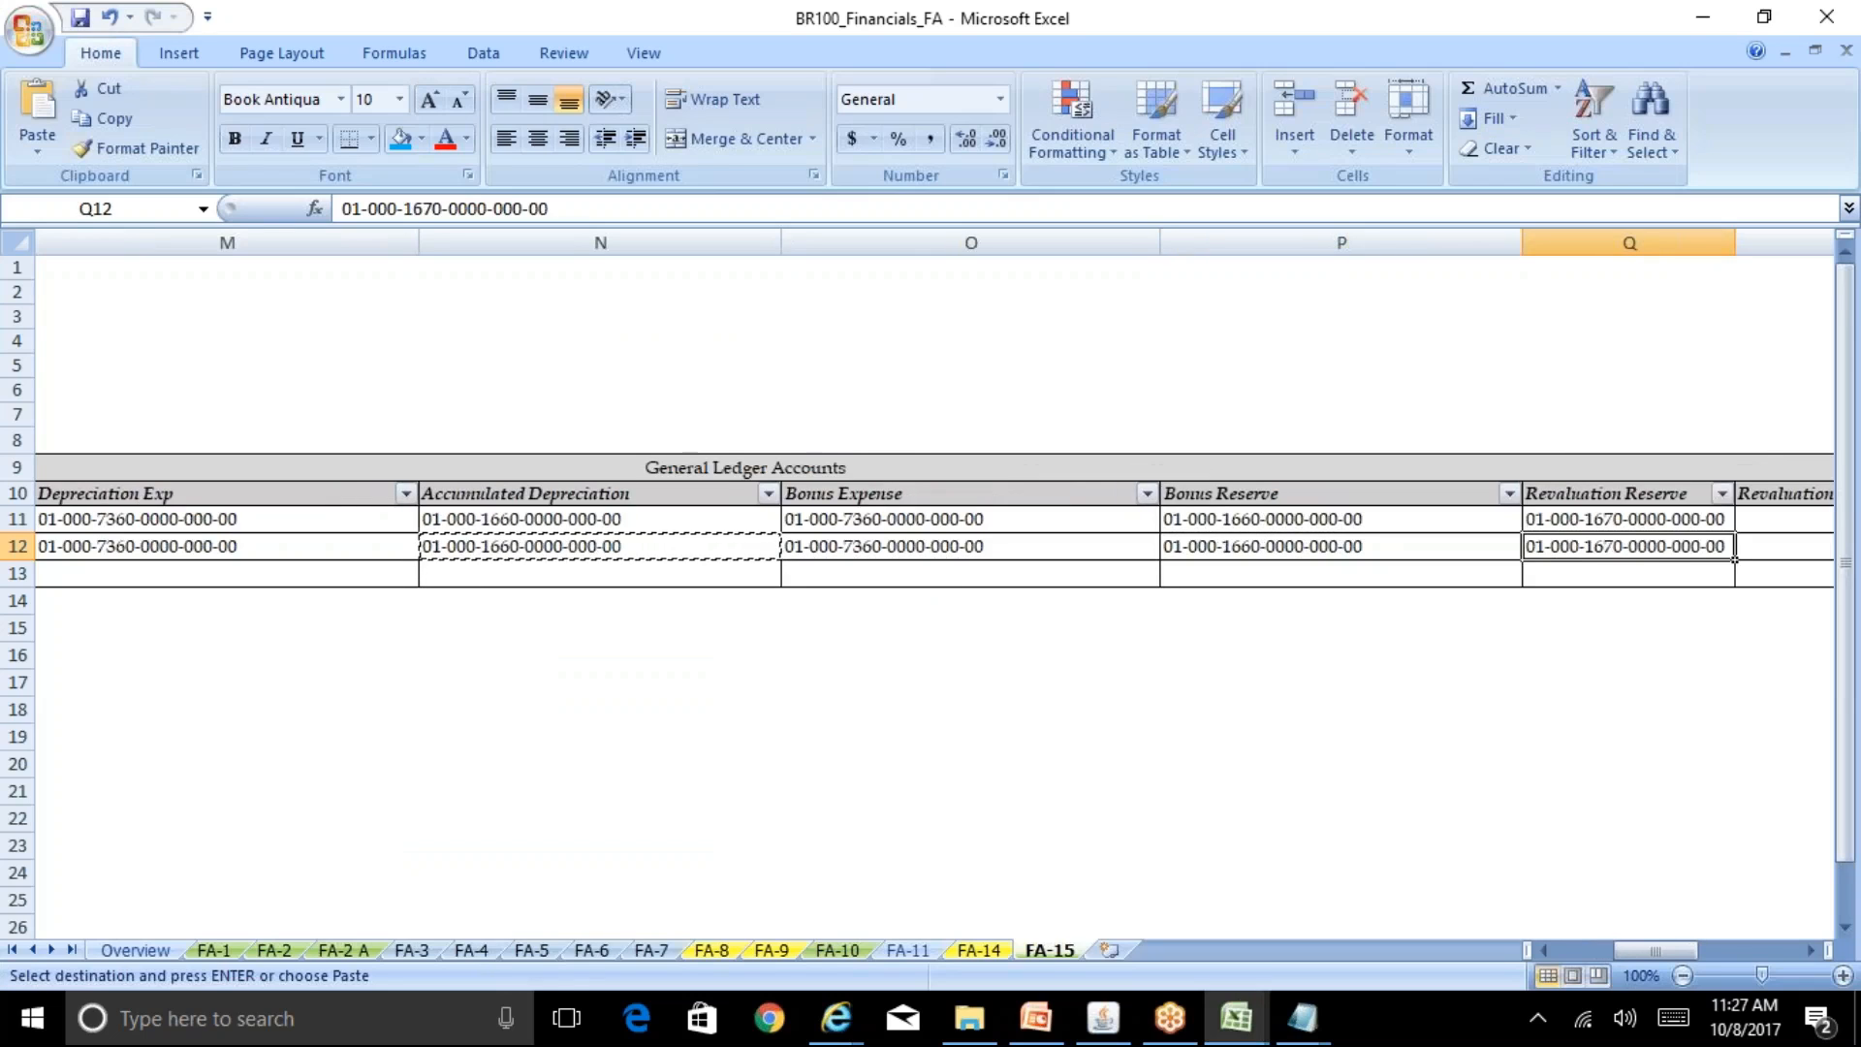
{"action": "key", "text": "ctrl+c"}
{"action": "key", "text": "alt+Tab"}
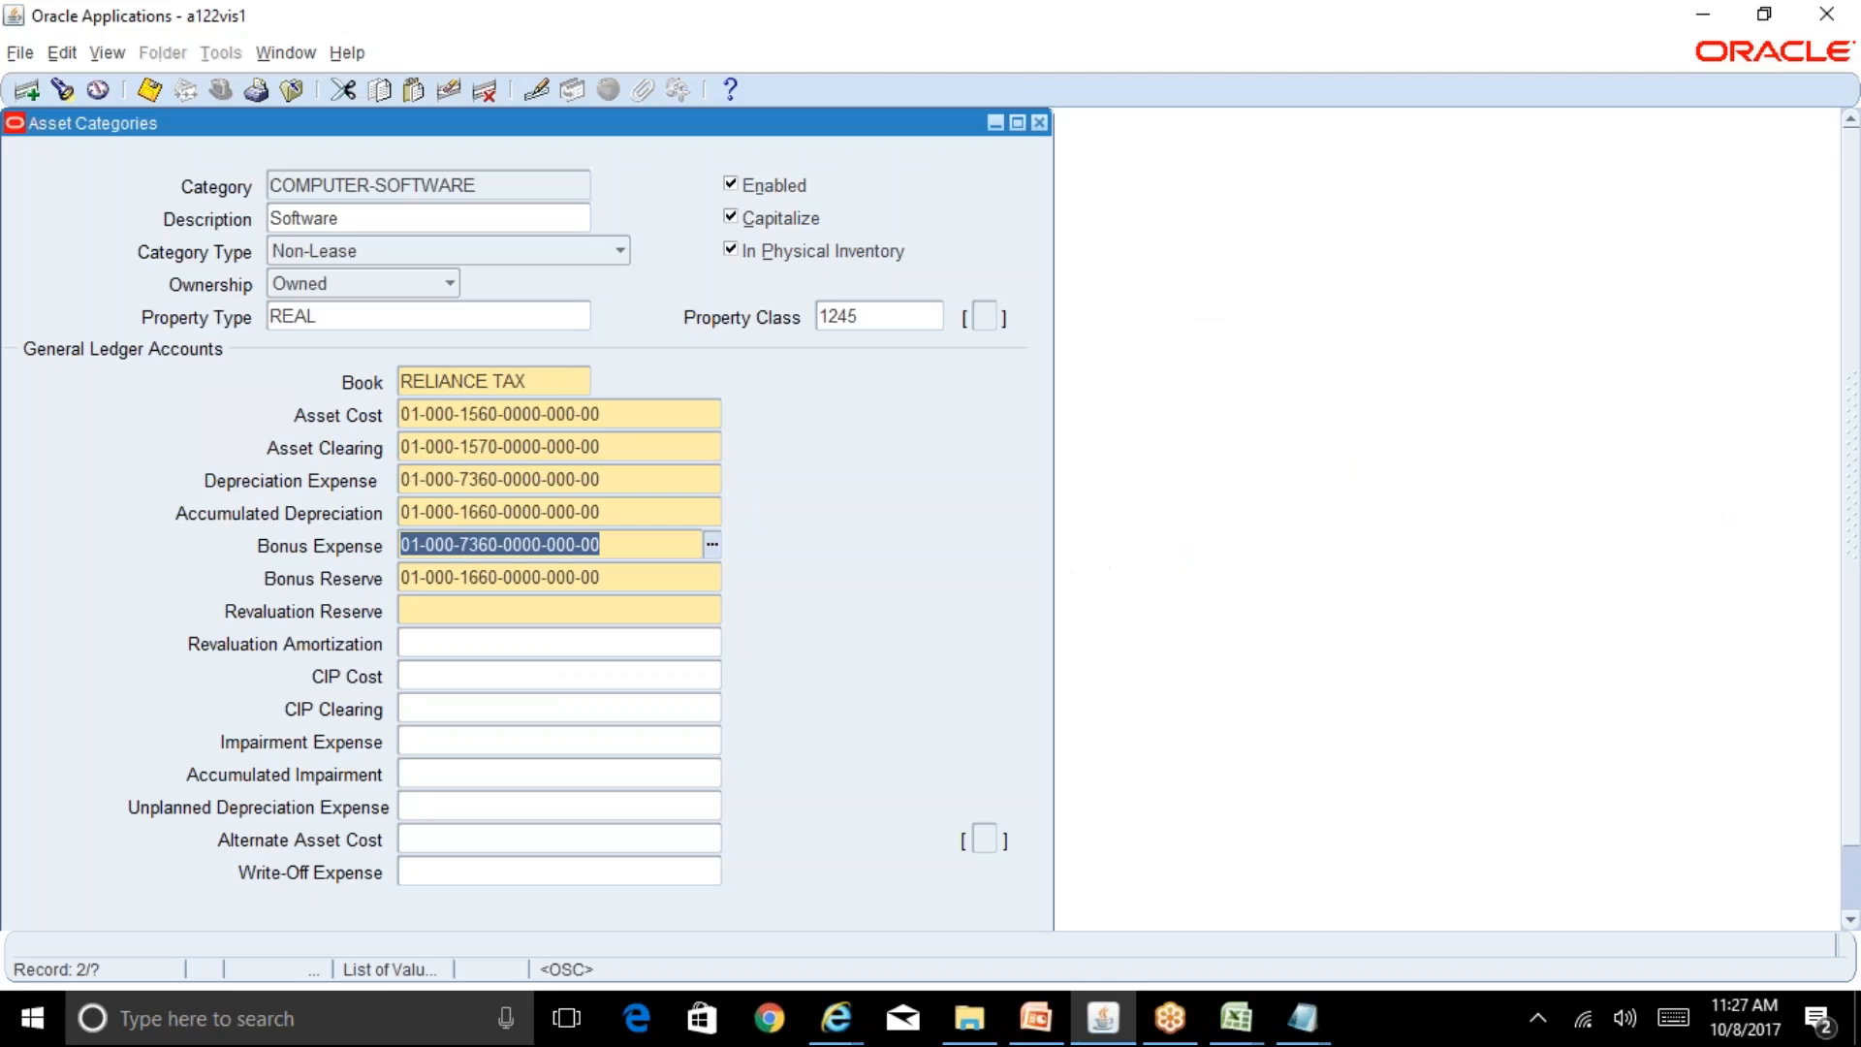
{"action": "left_click", "coordinate": [452, 619]}
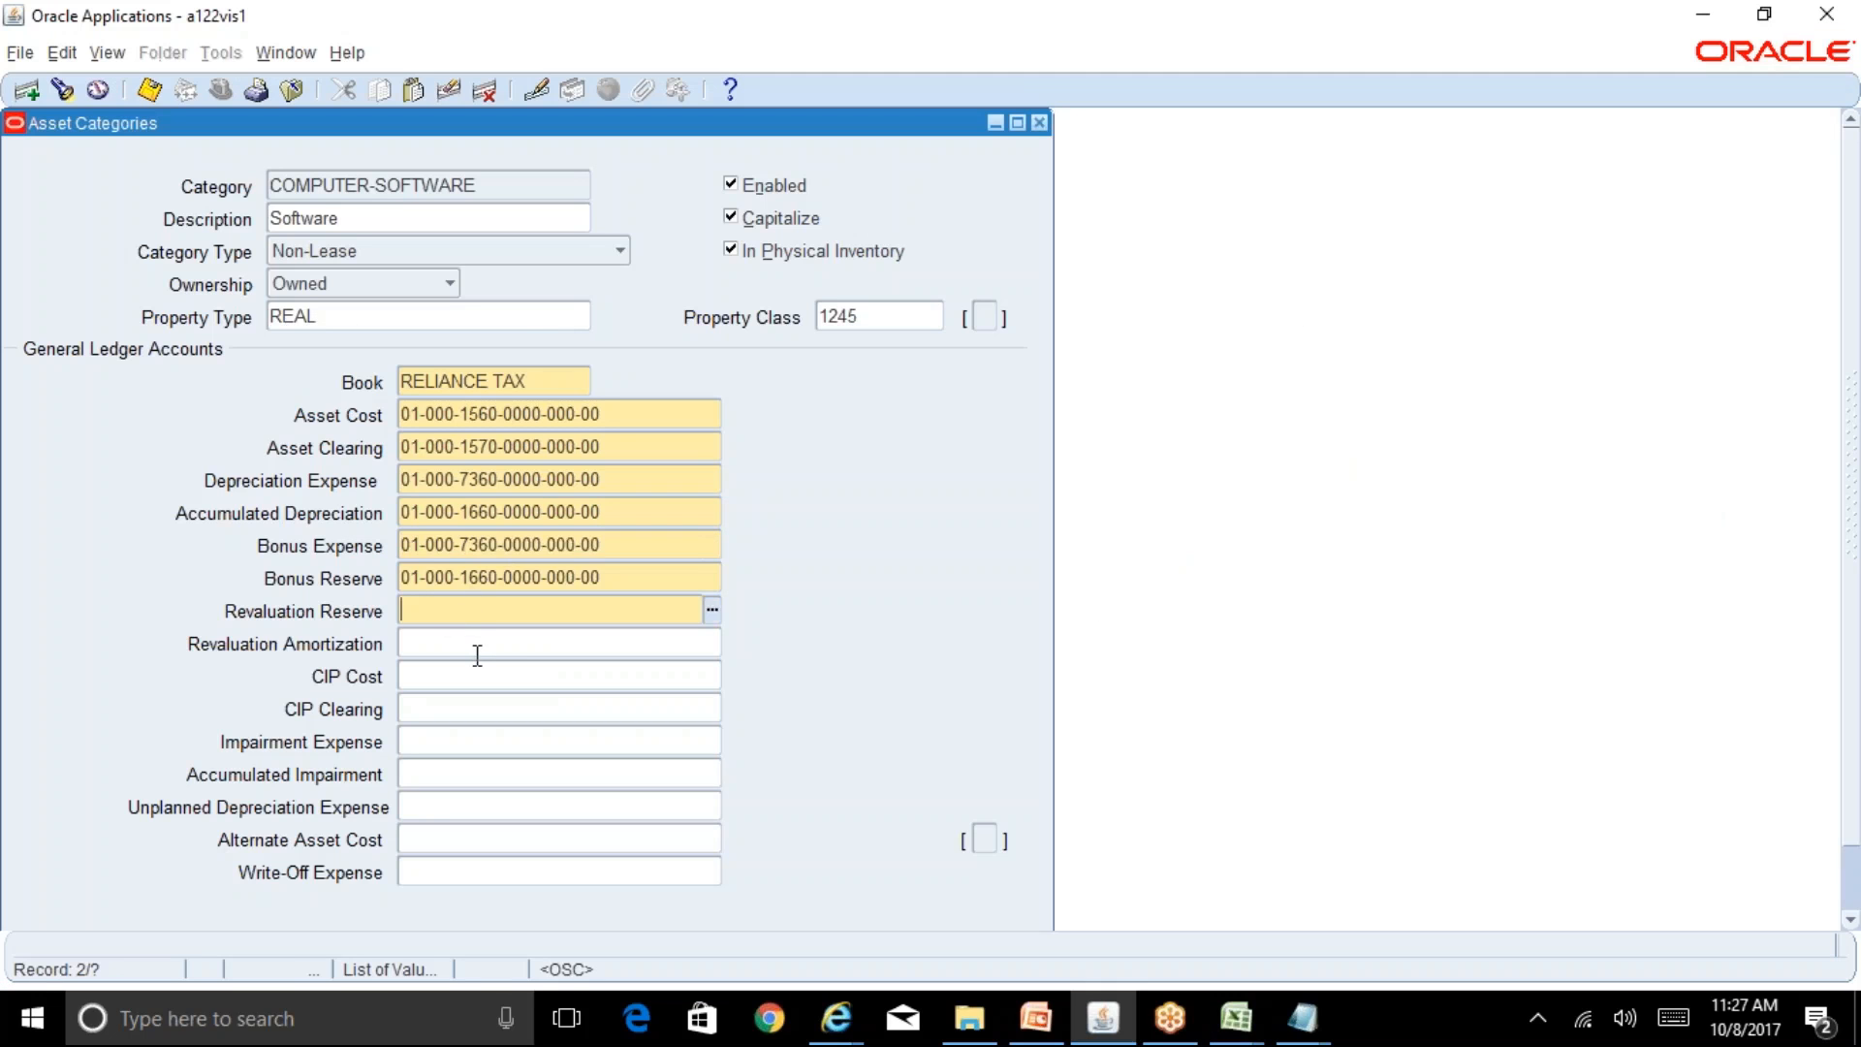
{"action": "key", "text": "ctrl+v"}
{"action": "left_click", "coordinate": [427, 680]}
{"action": "key", "text": "alt+Tab"}
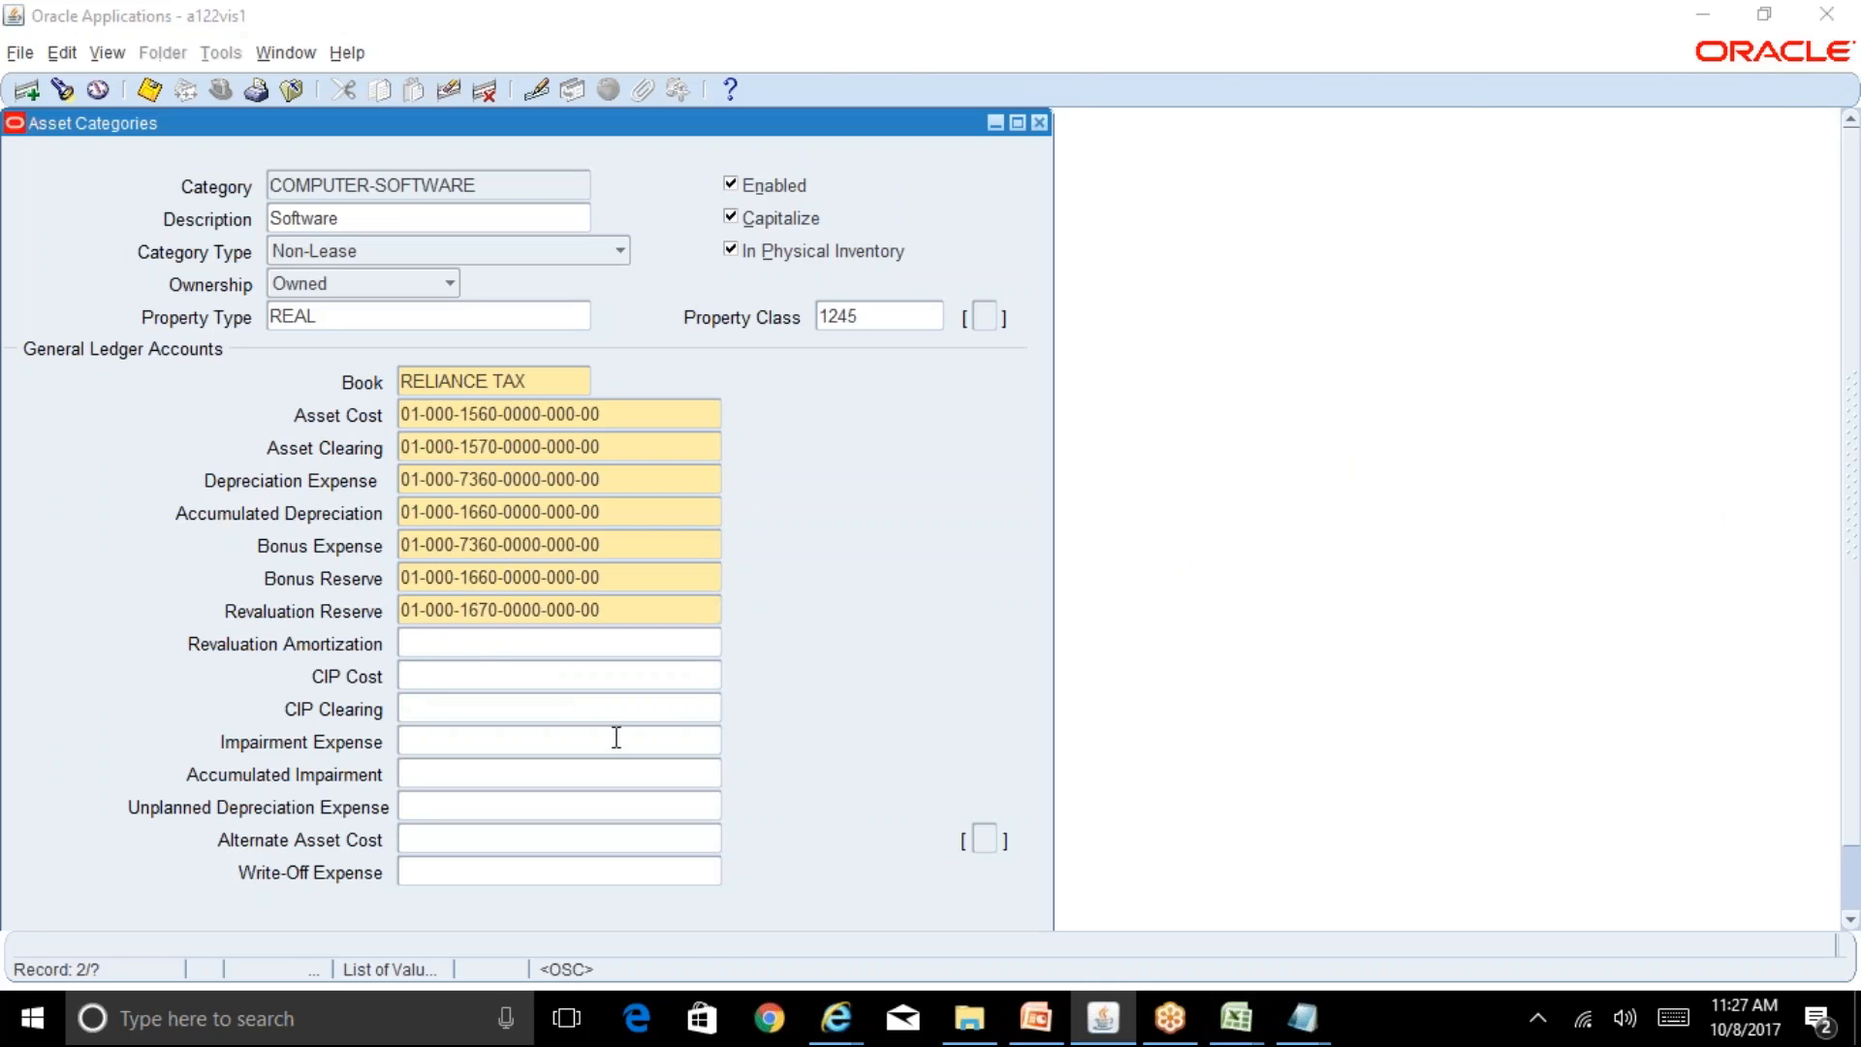
{"action": "key", "text": "Right"}
{"action": "key", "text": "Right"}
{"action": "key", "text": "ctrl+c"}
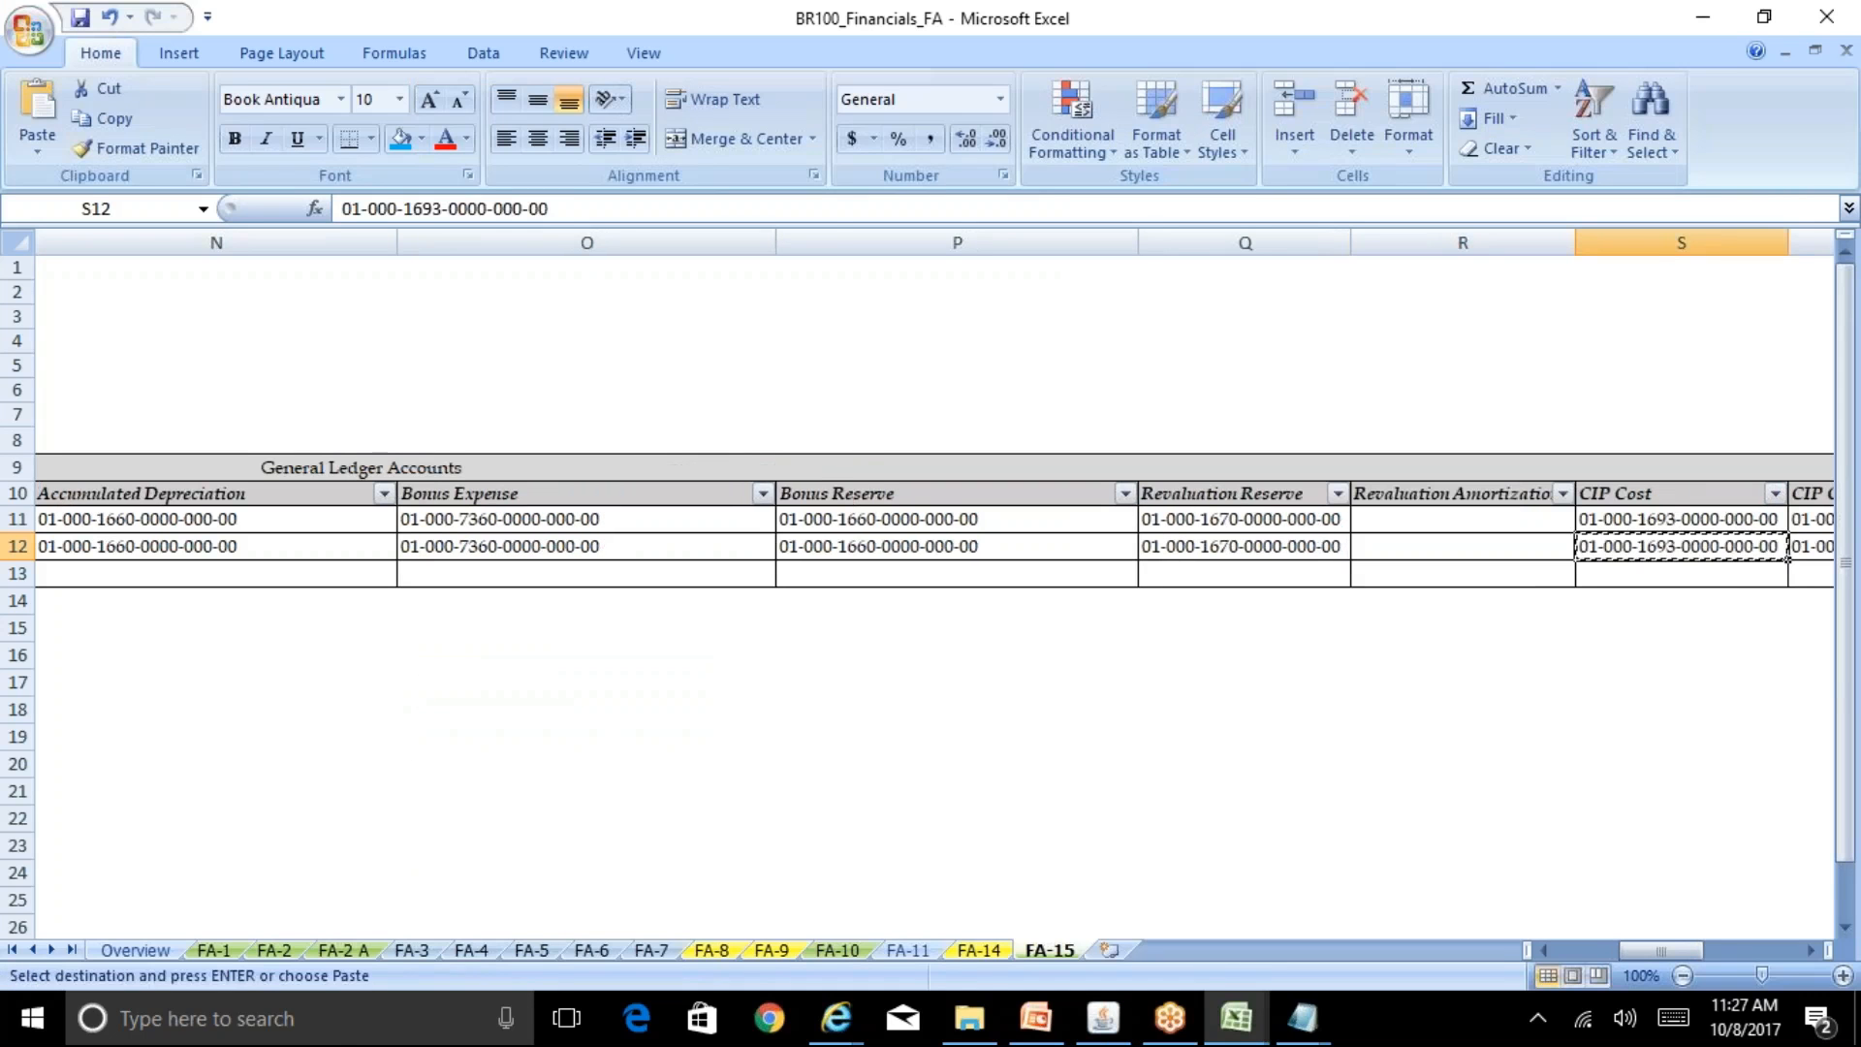
{"action": "key", "text": "alt+Tab"}
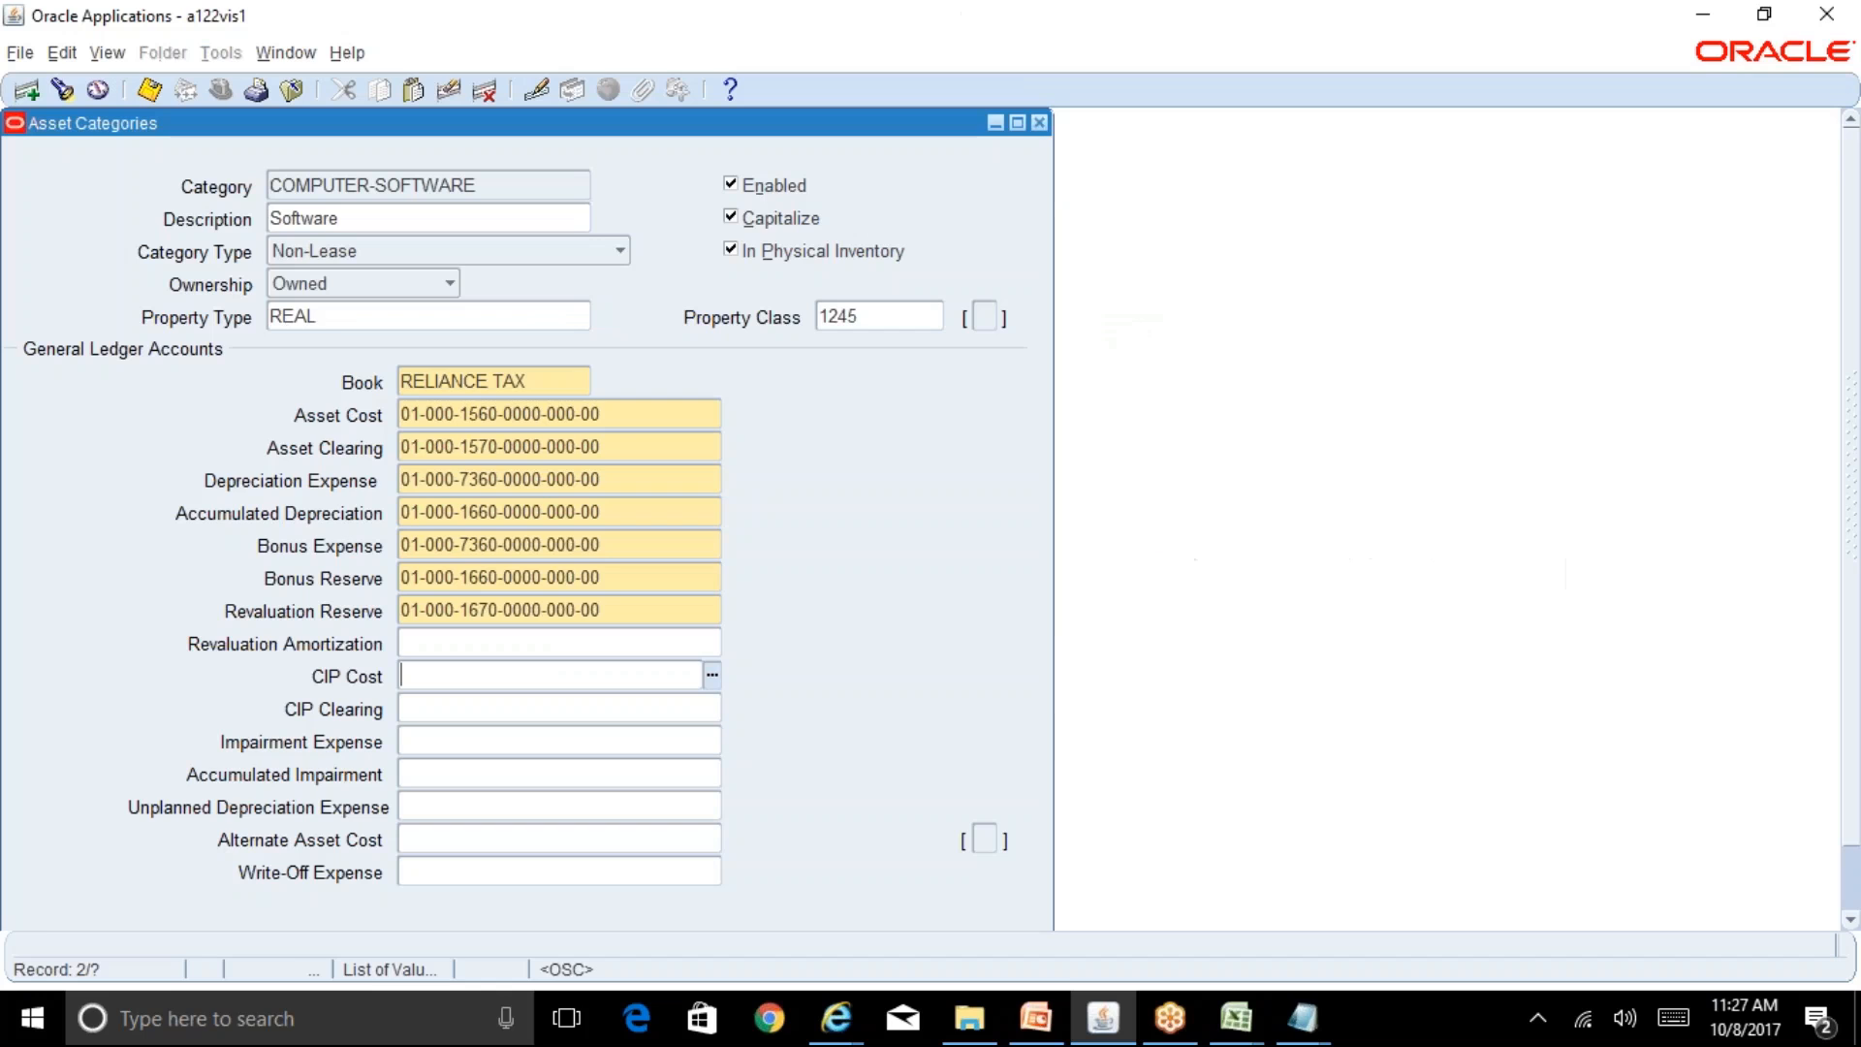
{"action": "key", "text": "ctrl+v"}
{"action": "key", "text": "Tab"}
{"action": "key", "text": "alt+Tab"}
{"action": "key", "text": "Right"}
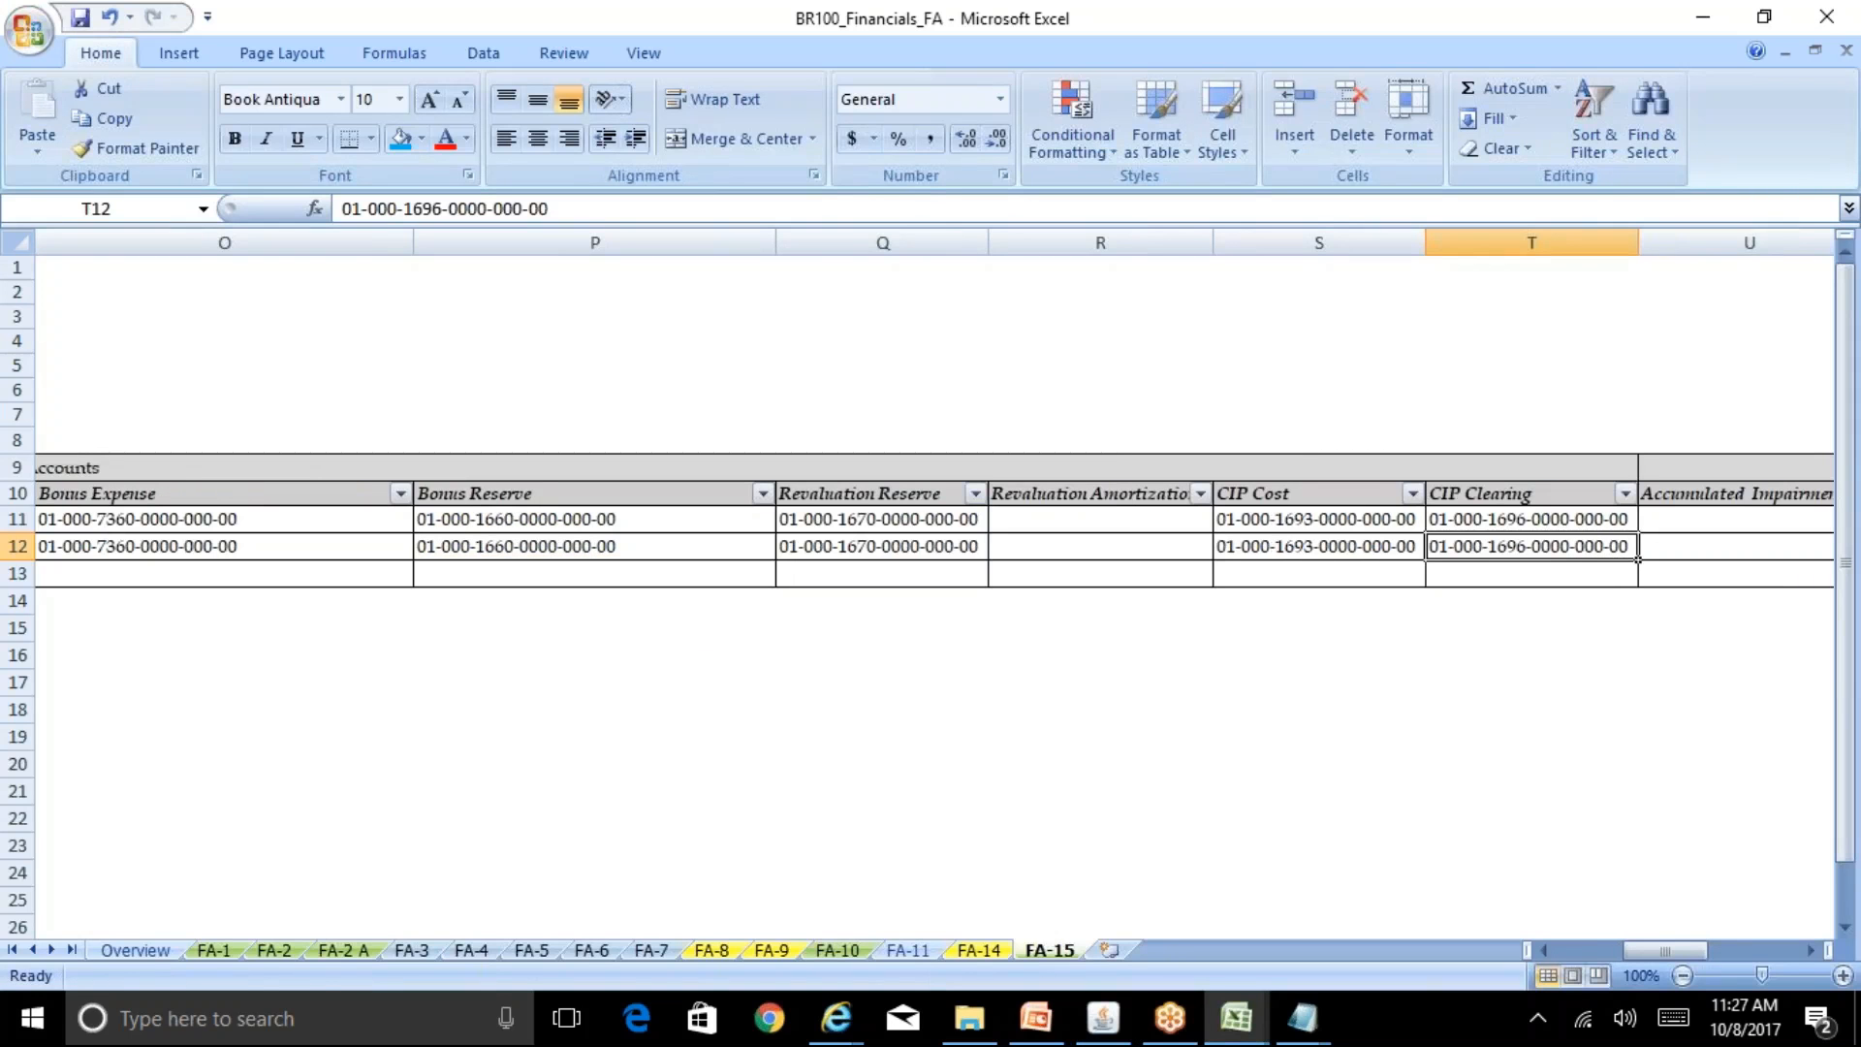
{"action": "key", "text": "ctrl+c"}
{"action": "key", "text": "alt+Tab"}
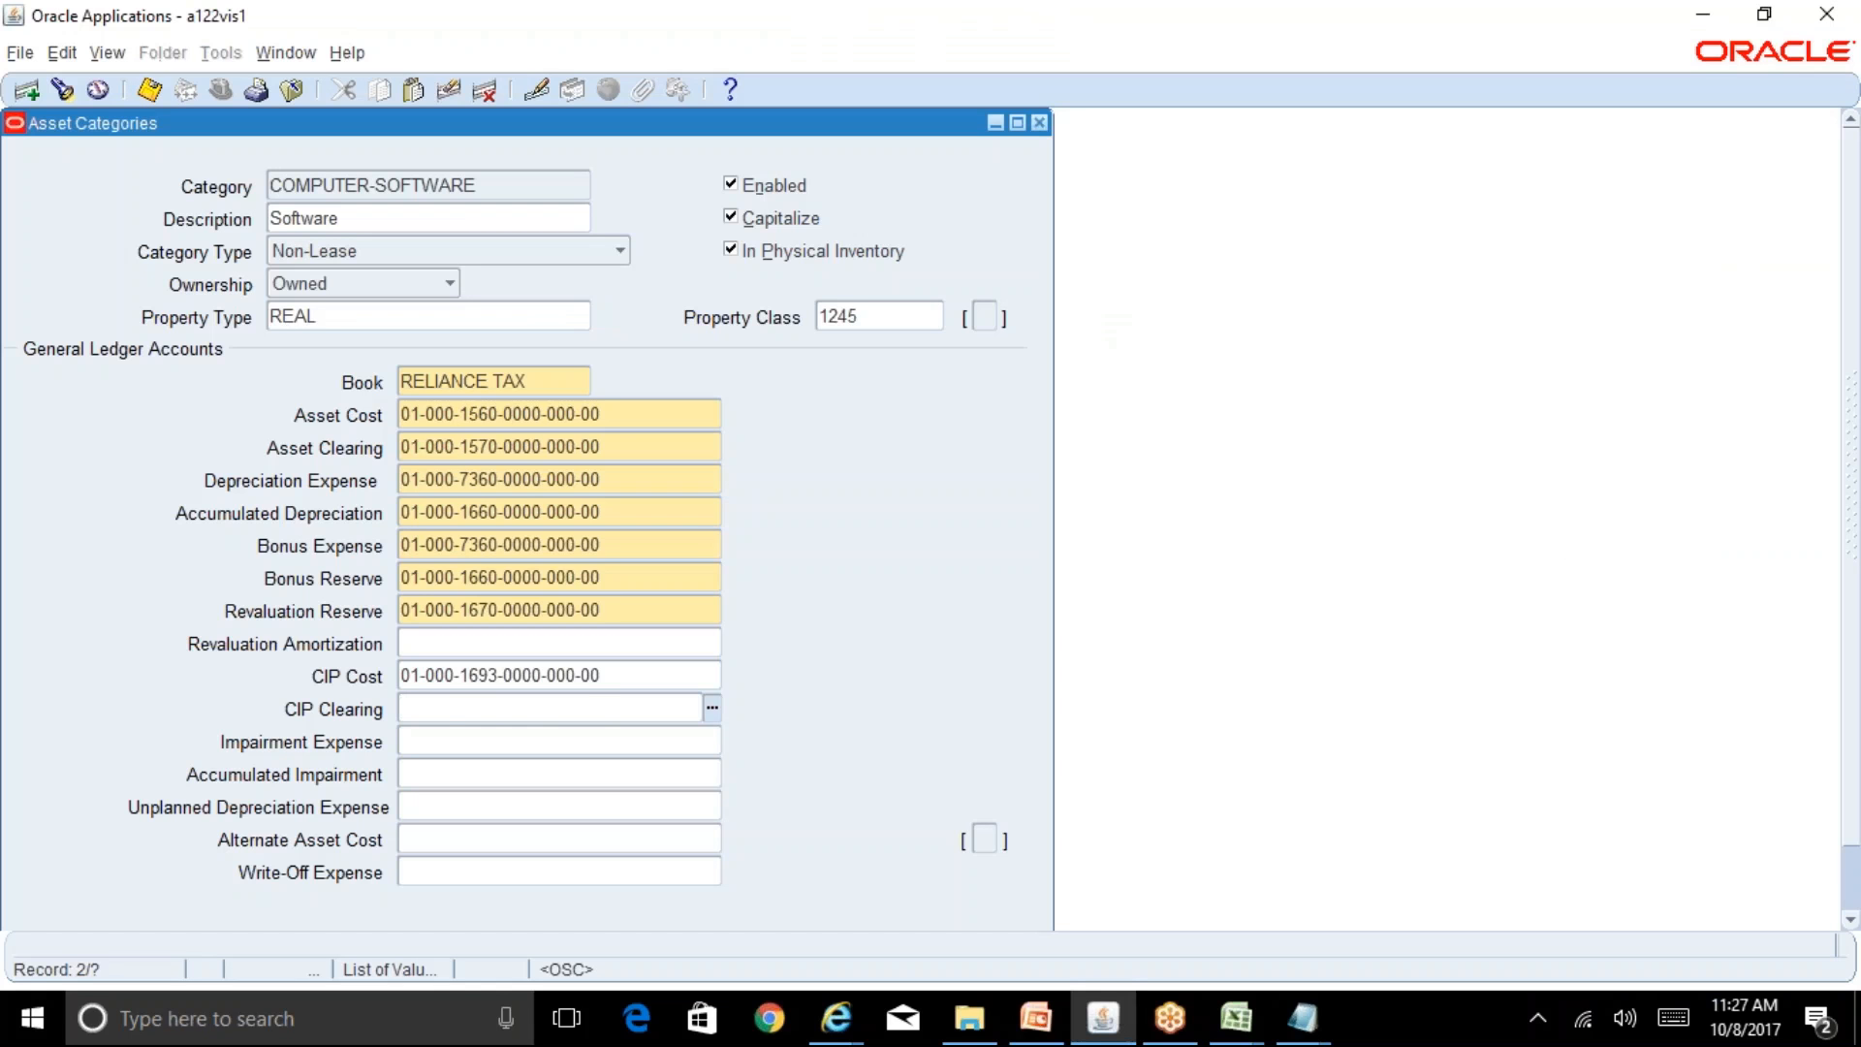
{"action": "key", "text": "ctrl+v"}
{"action": "key", "text": "Tab"}
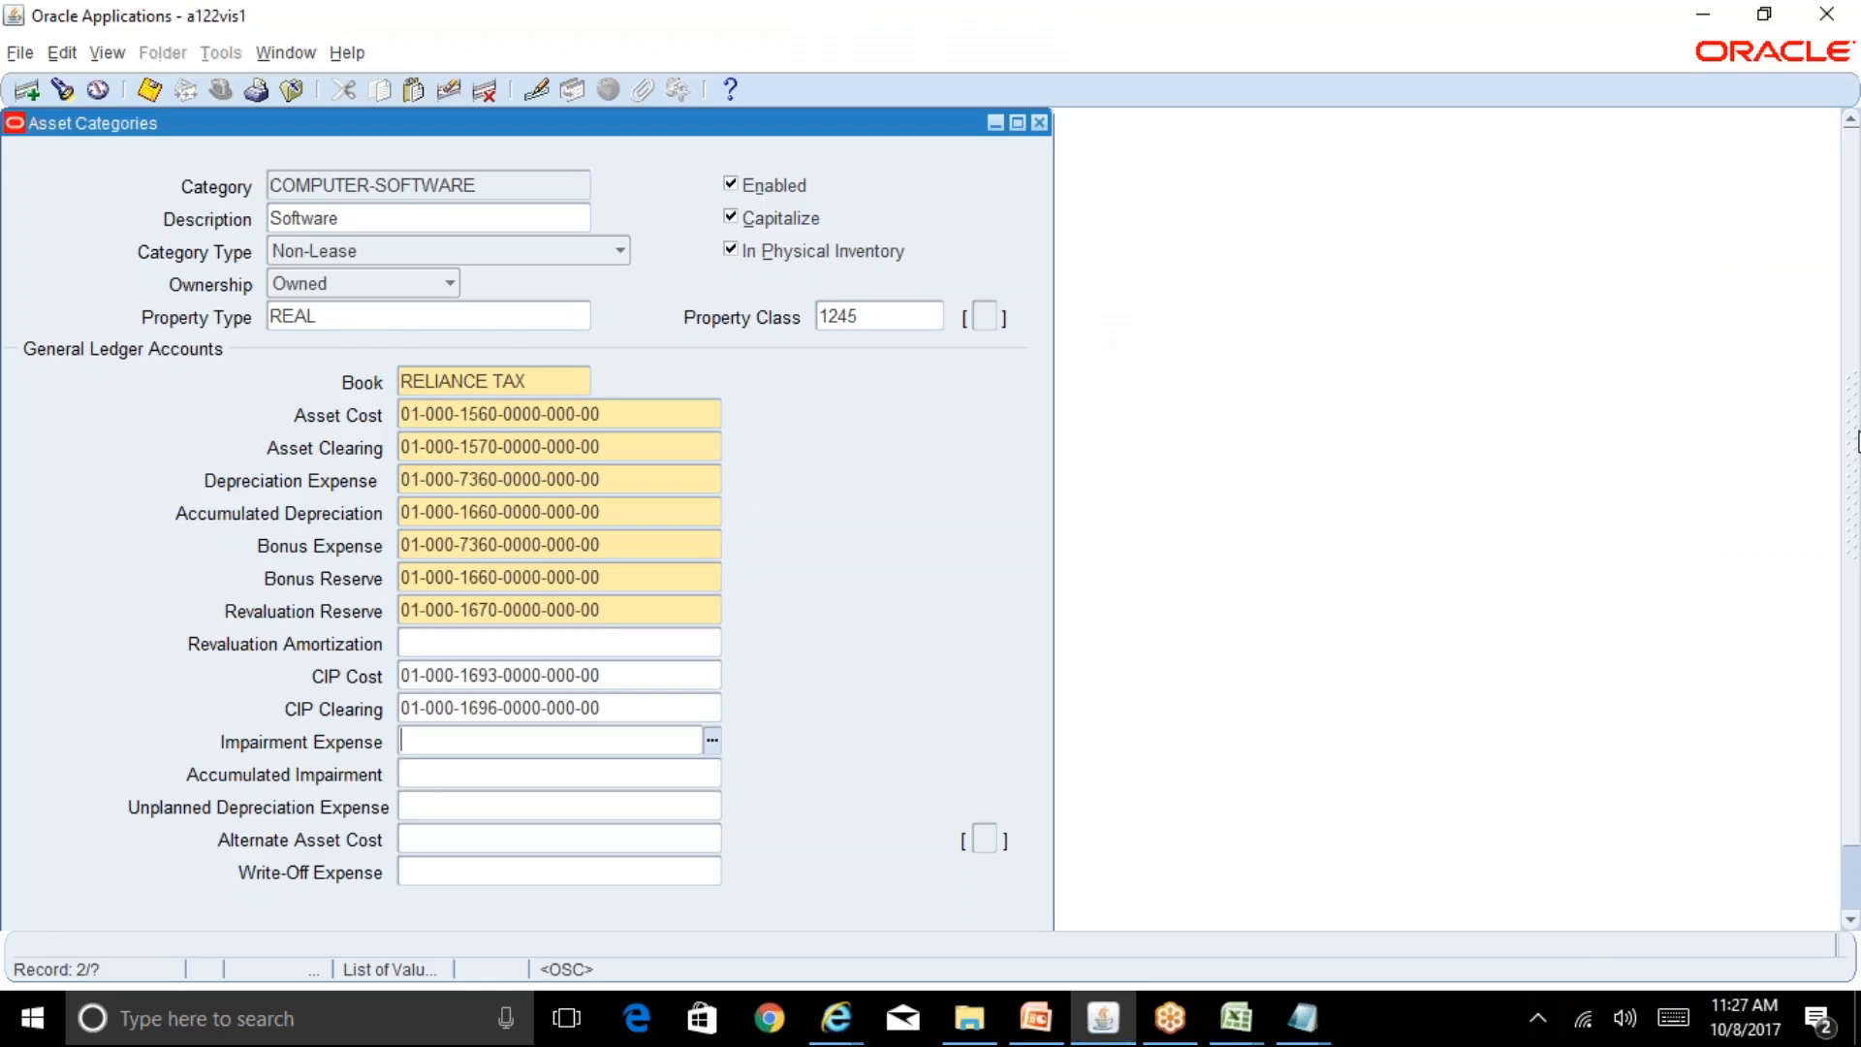
Step: Try to save the COMPUTER-SOFTWARE category with the RELIANCE TAX accounts
{"action": "left_click_drag", "start_coordinate": [1857, 442], "coordinate": [1855, 566]}
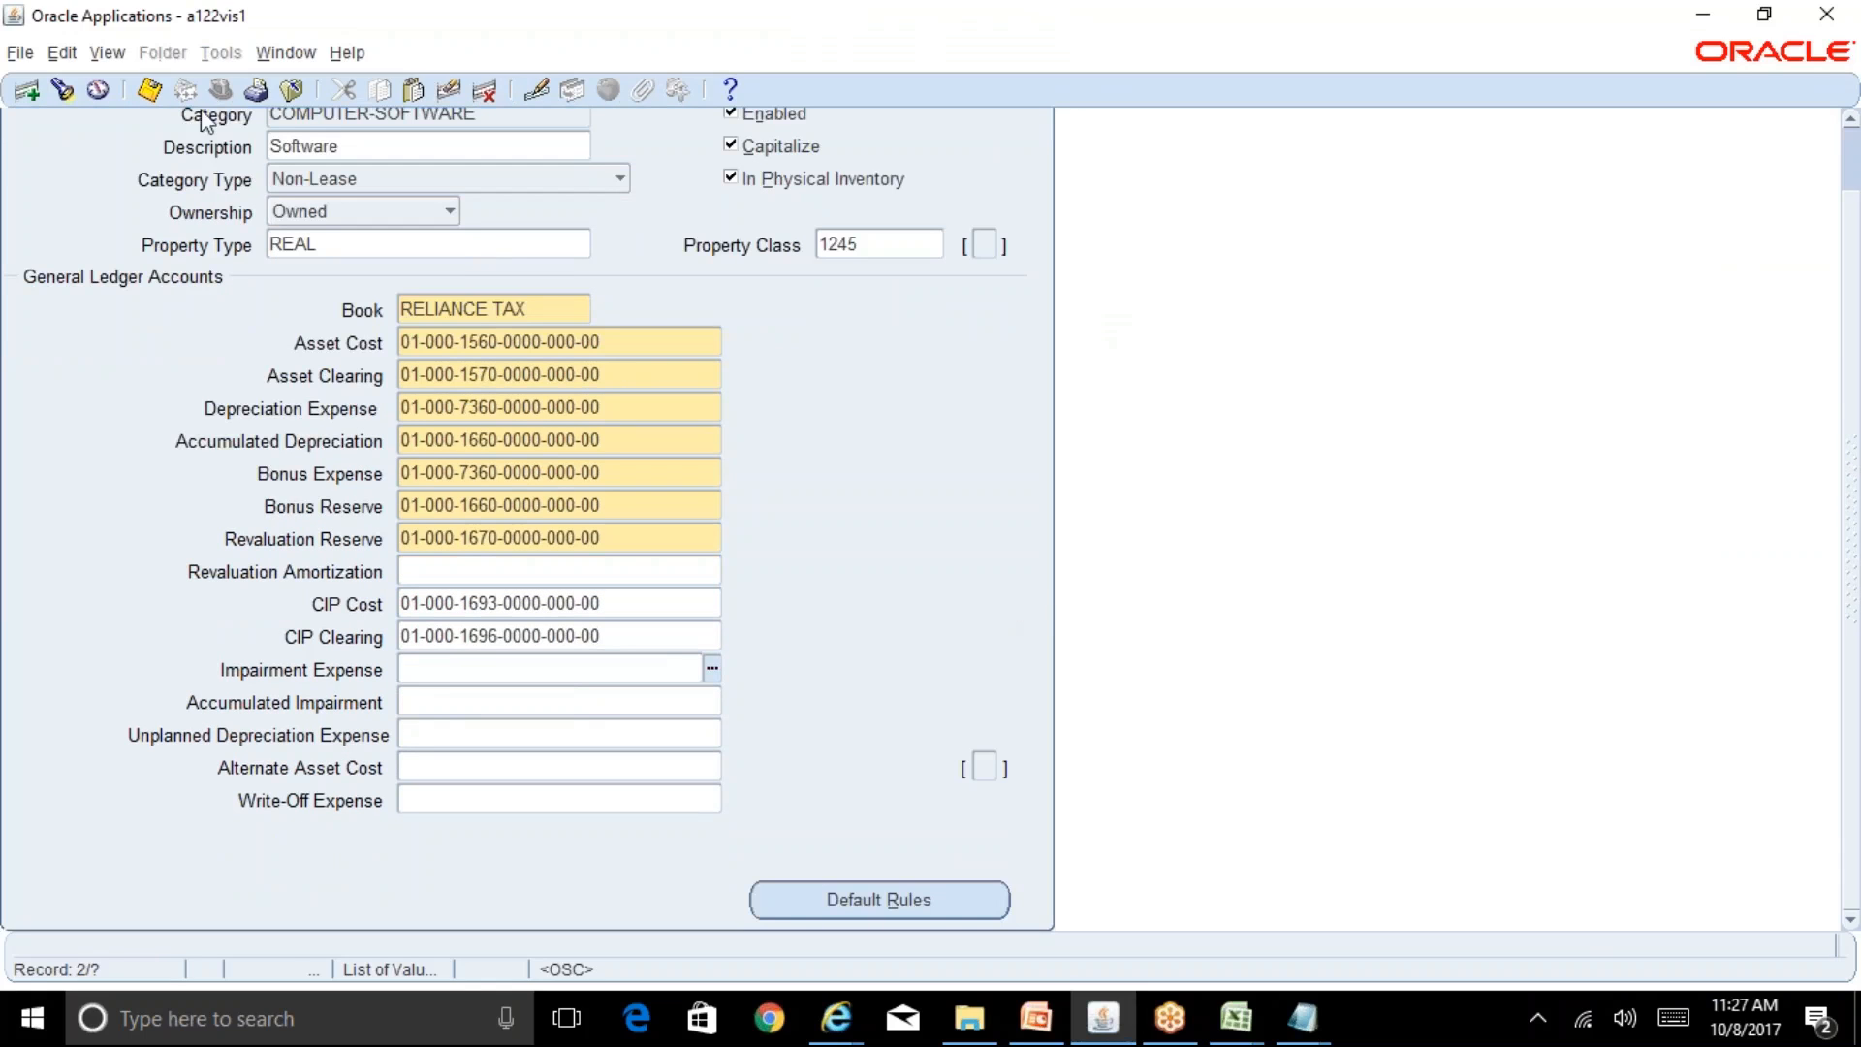
{"action": "left_click", "coordinate": [149, 89]}
{"action": "left_click", "coordinate": [1140, 532]}
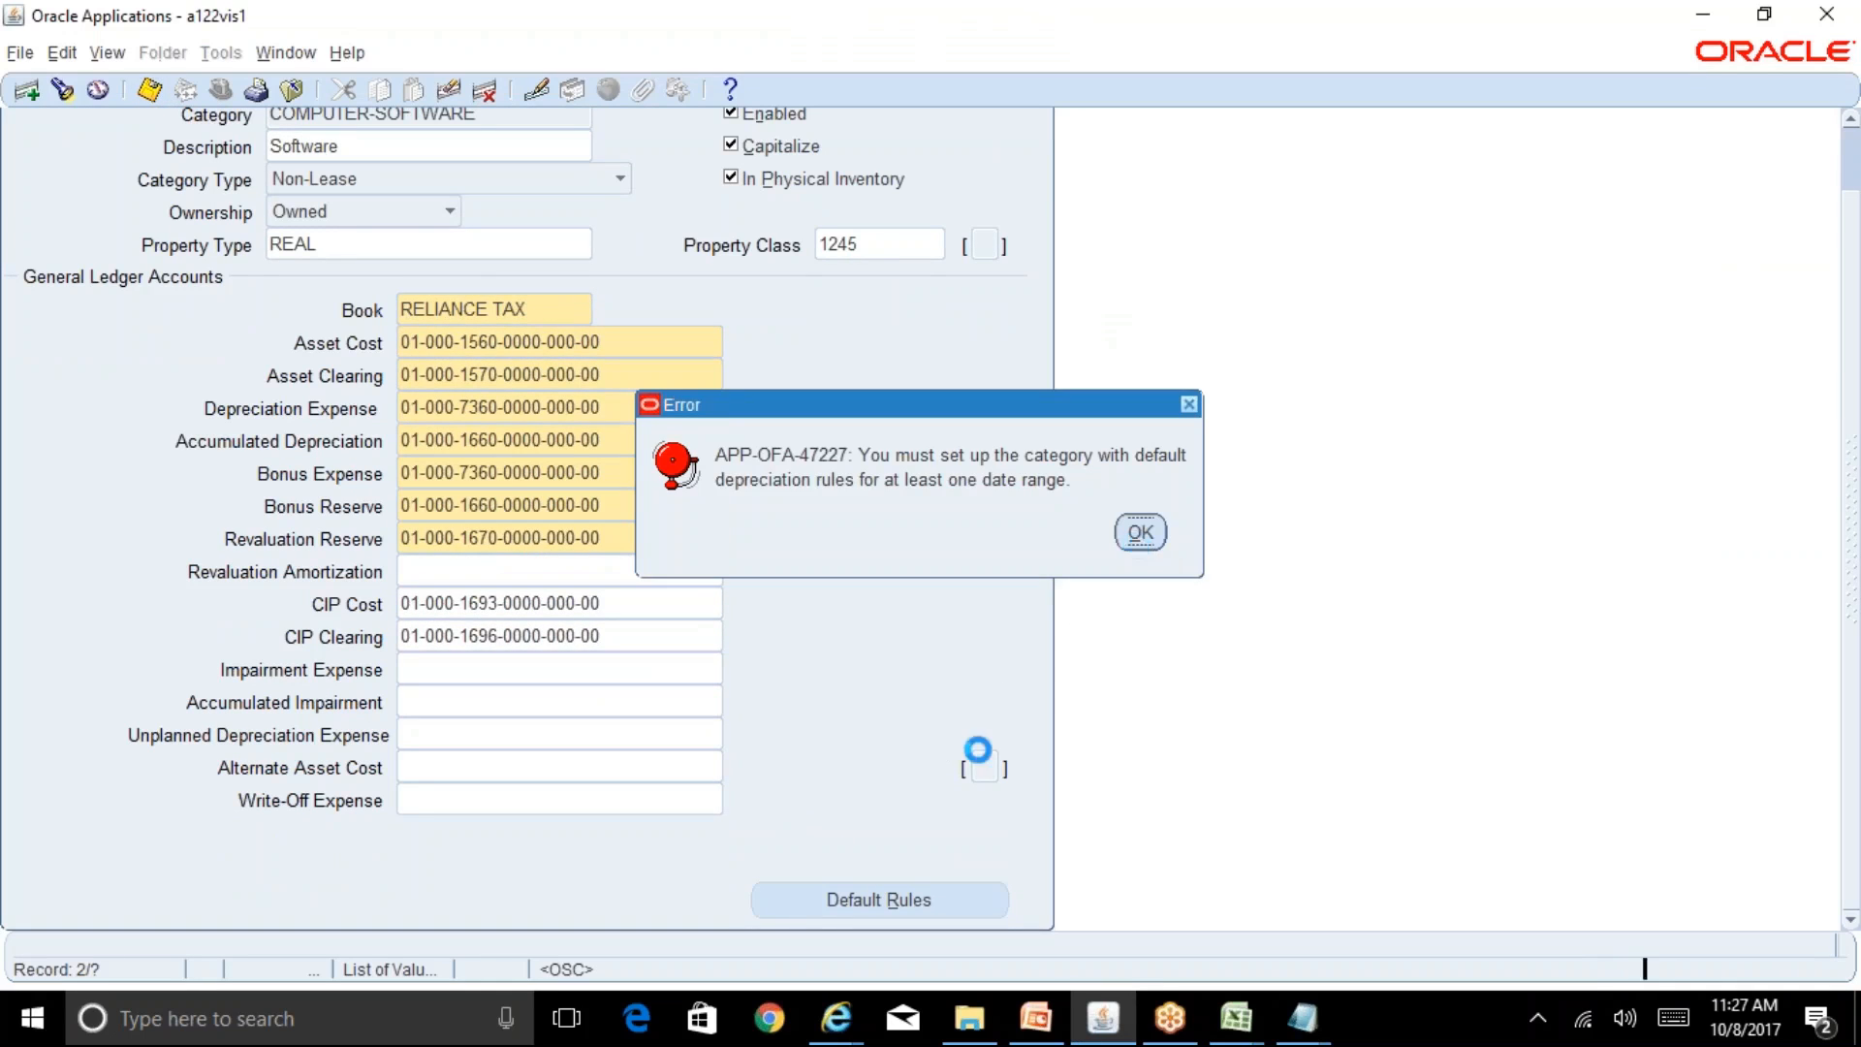
Step: Open the category's default depreciation rules for RELIANCE TAX and choose REL NBV as the depreciation method
{"action": "left_click", "coordinate": [879, 900]}
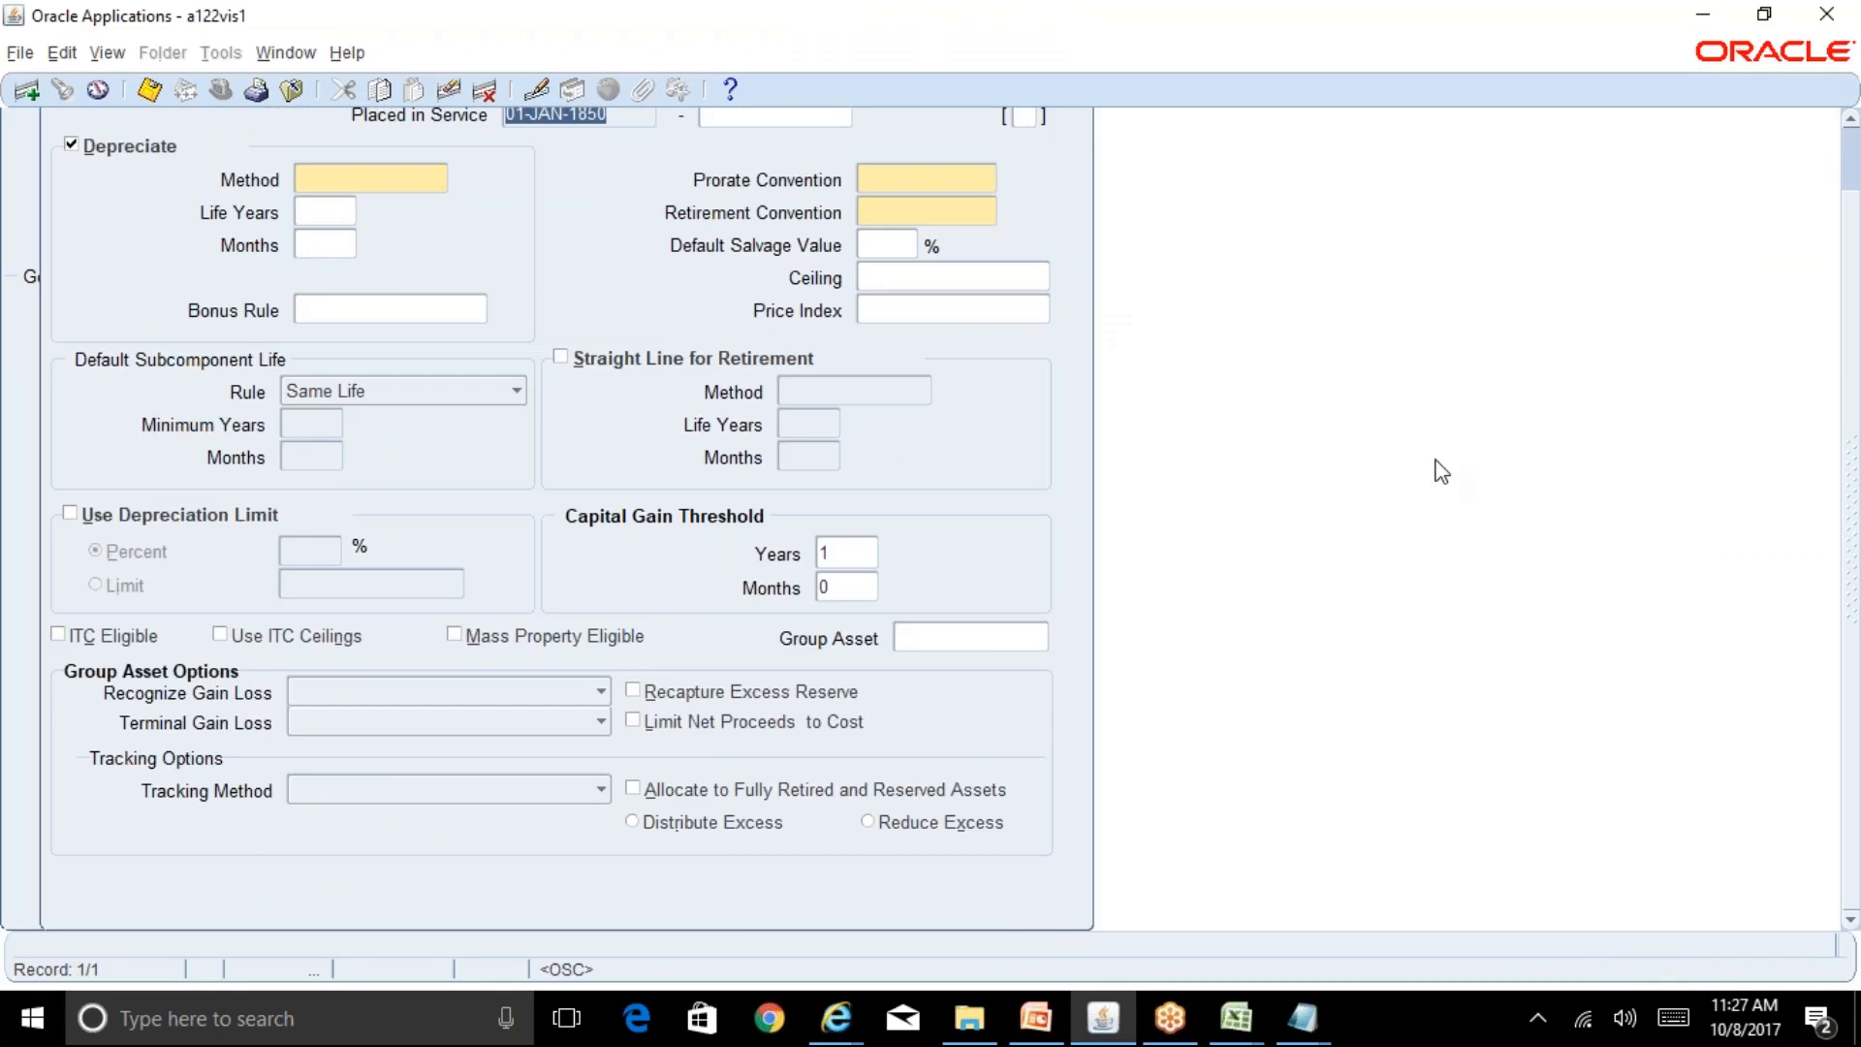
{"action": "left_click_drag", "start_coordinate": [1847, 506], "coordinate": [1846, 301]}
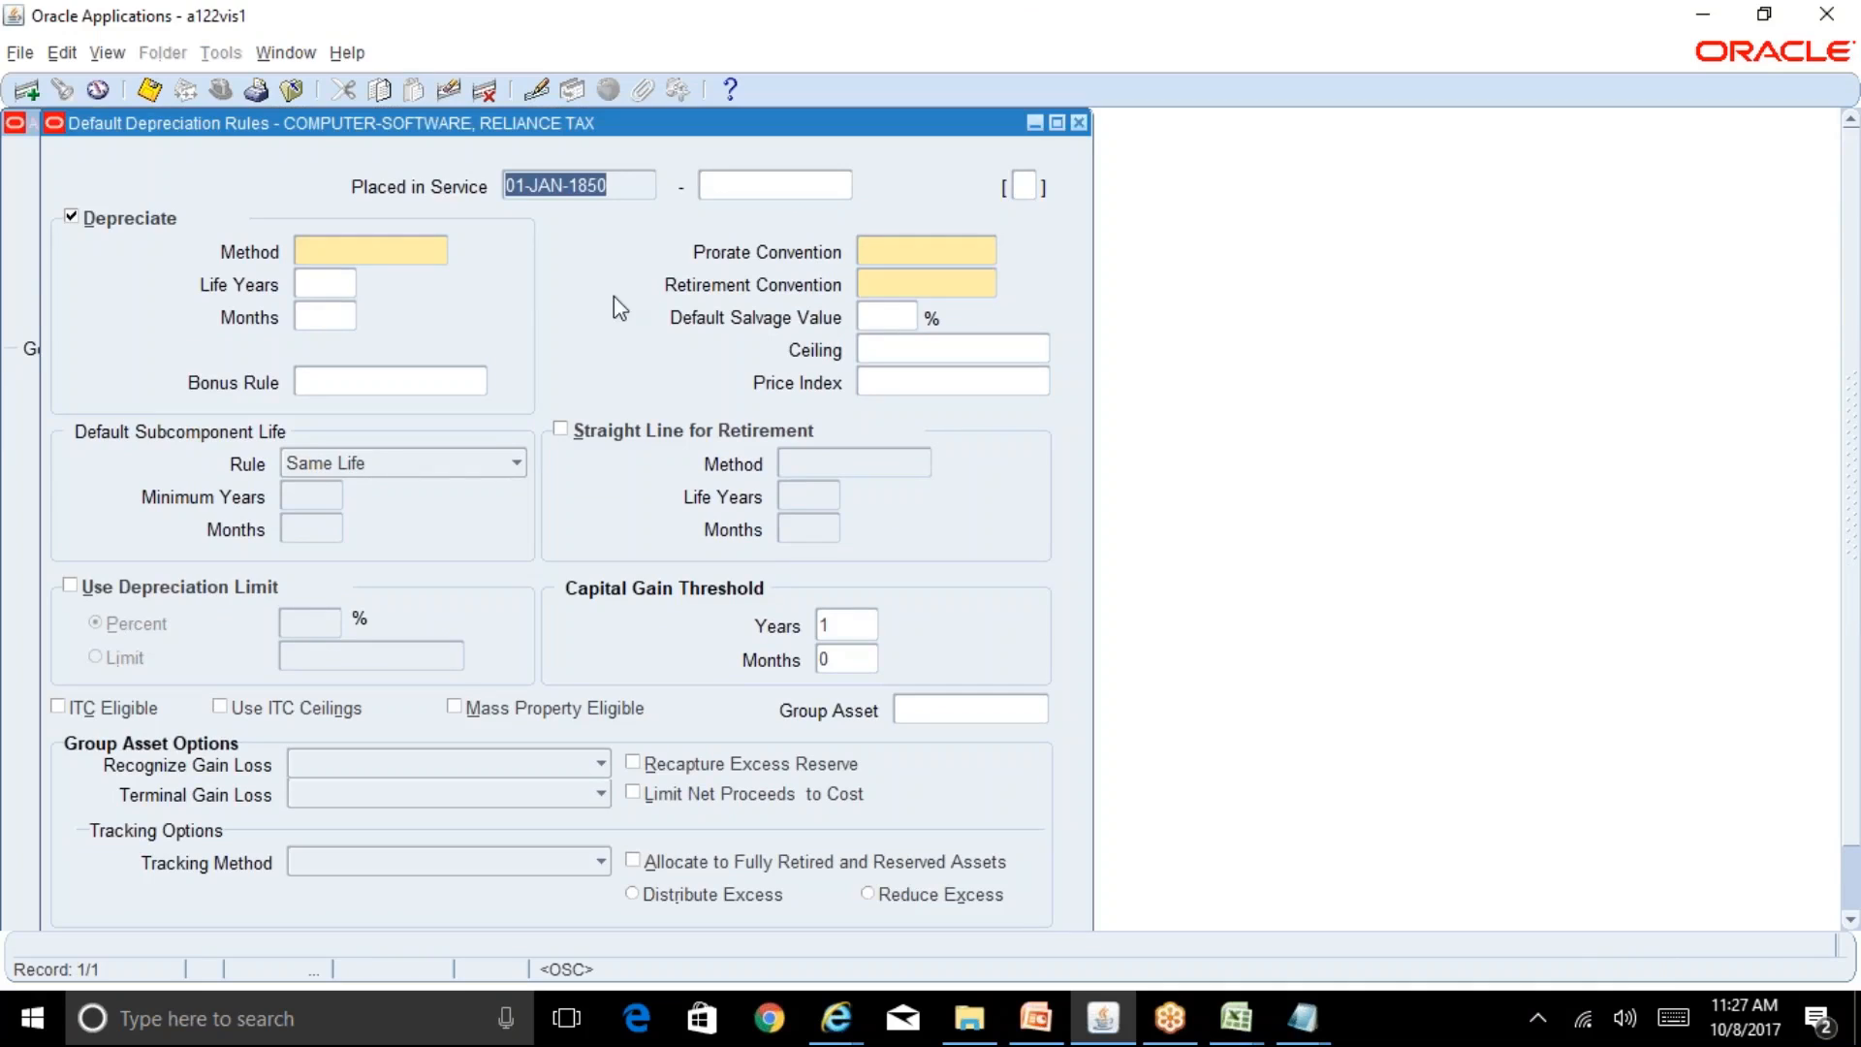
{"action": "left_click", "coordinate": [404, 255]}
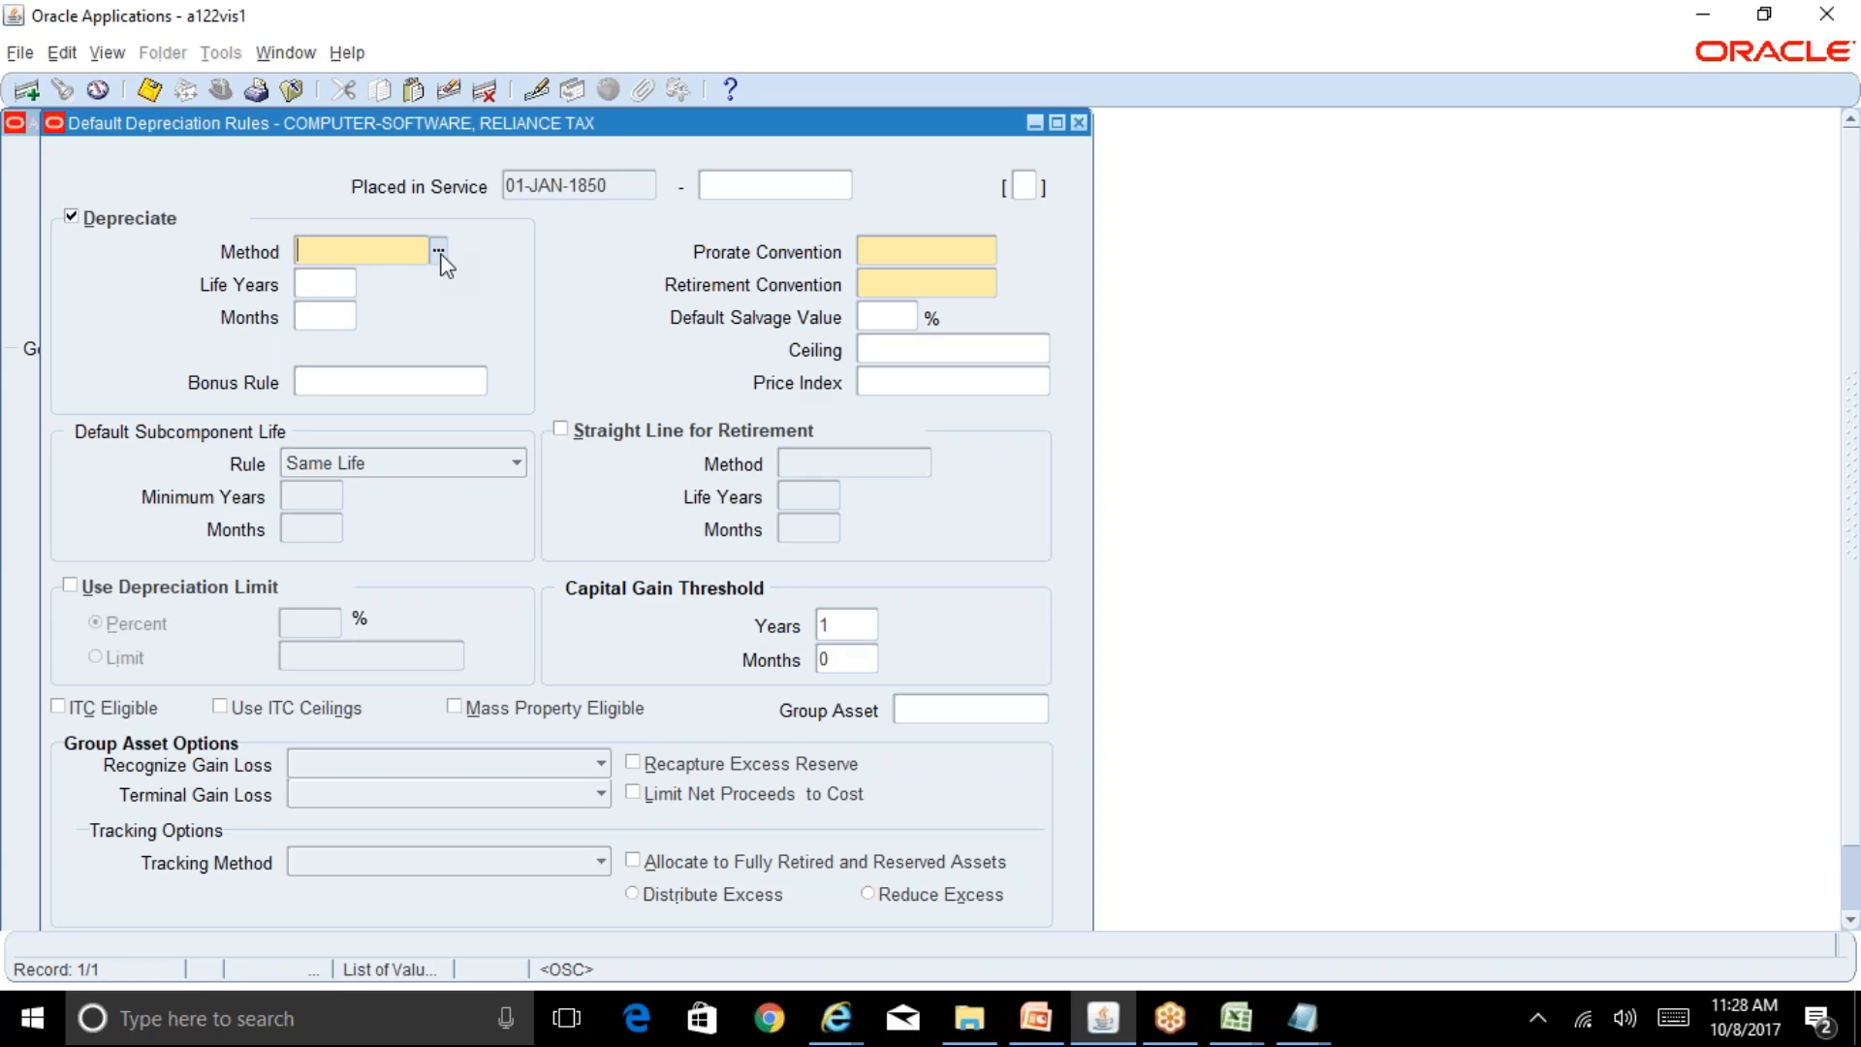
{"action": "left_click", "coordinate": [438, 252]}
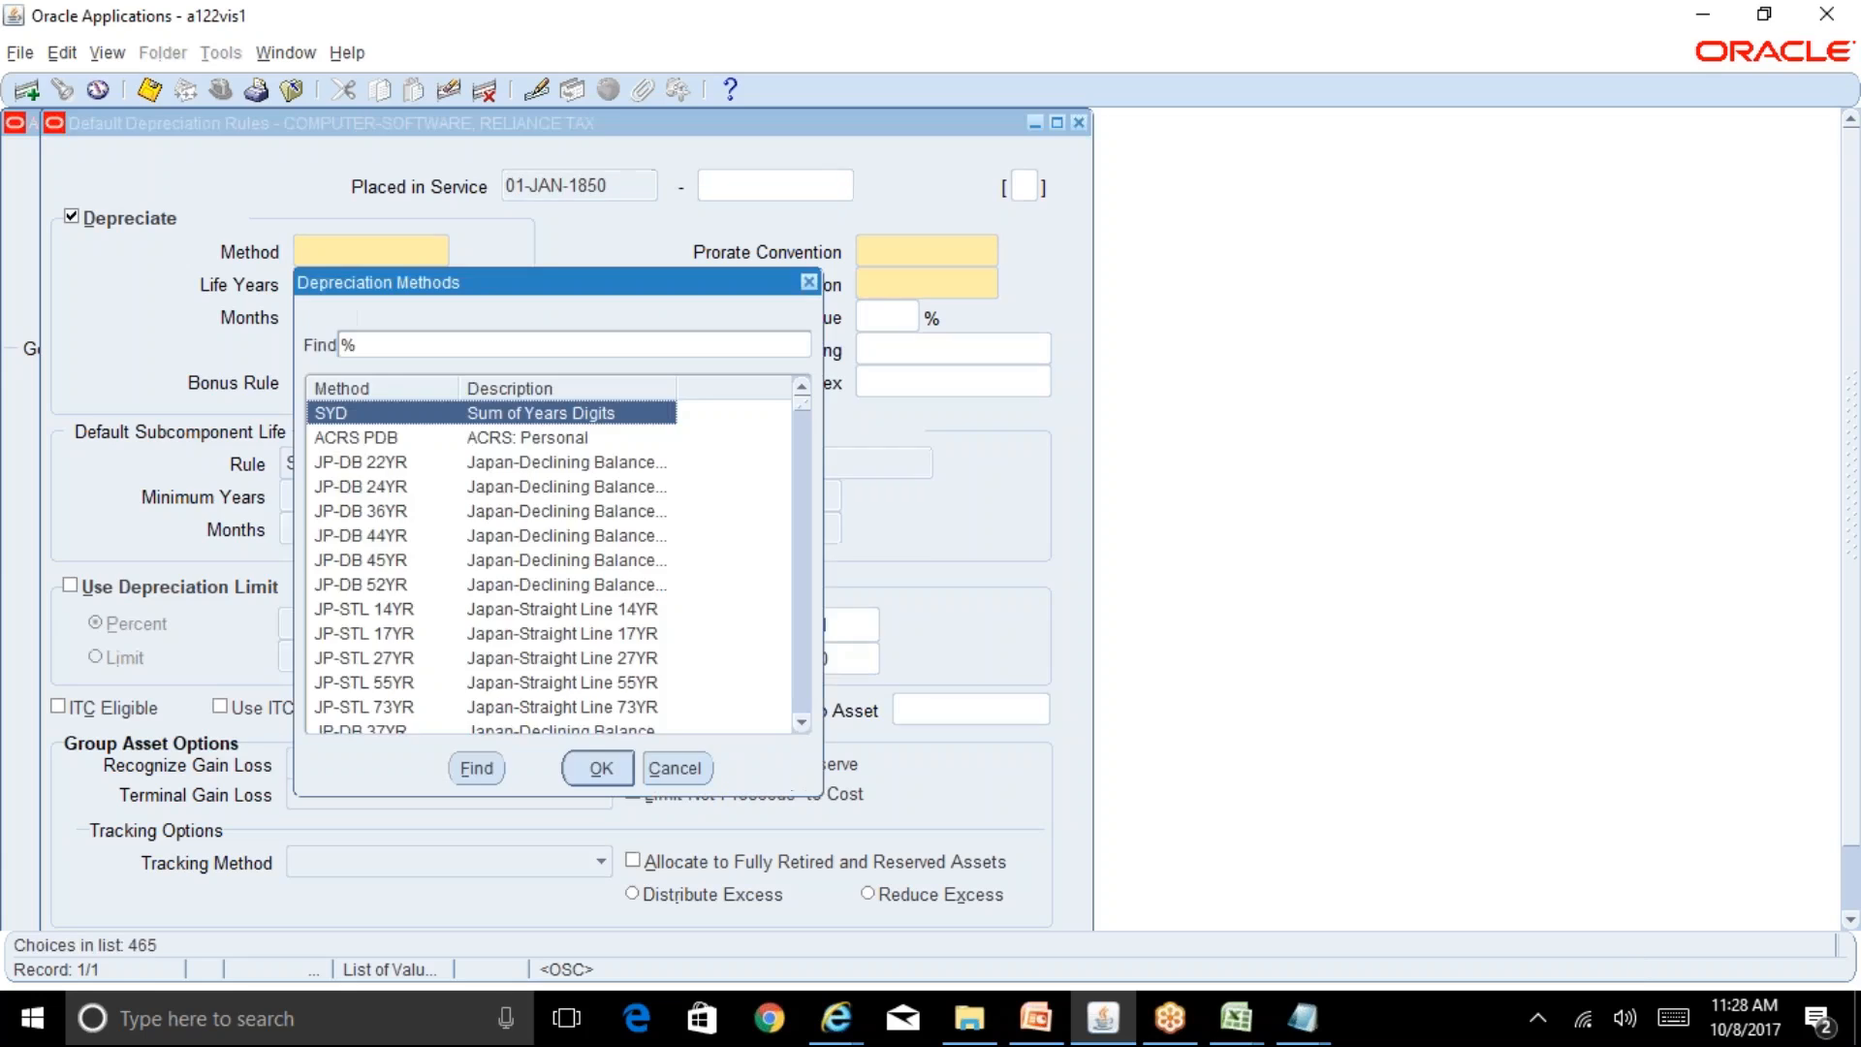
{"action": "type", "text": "r"}
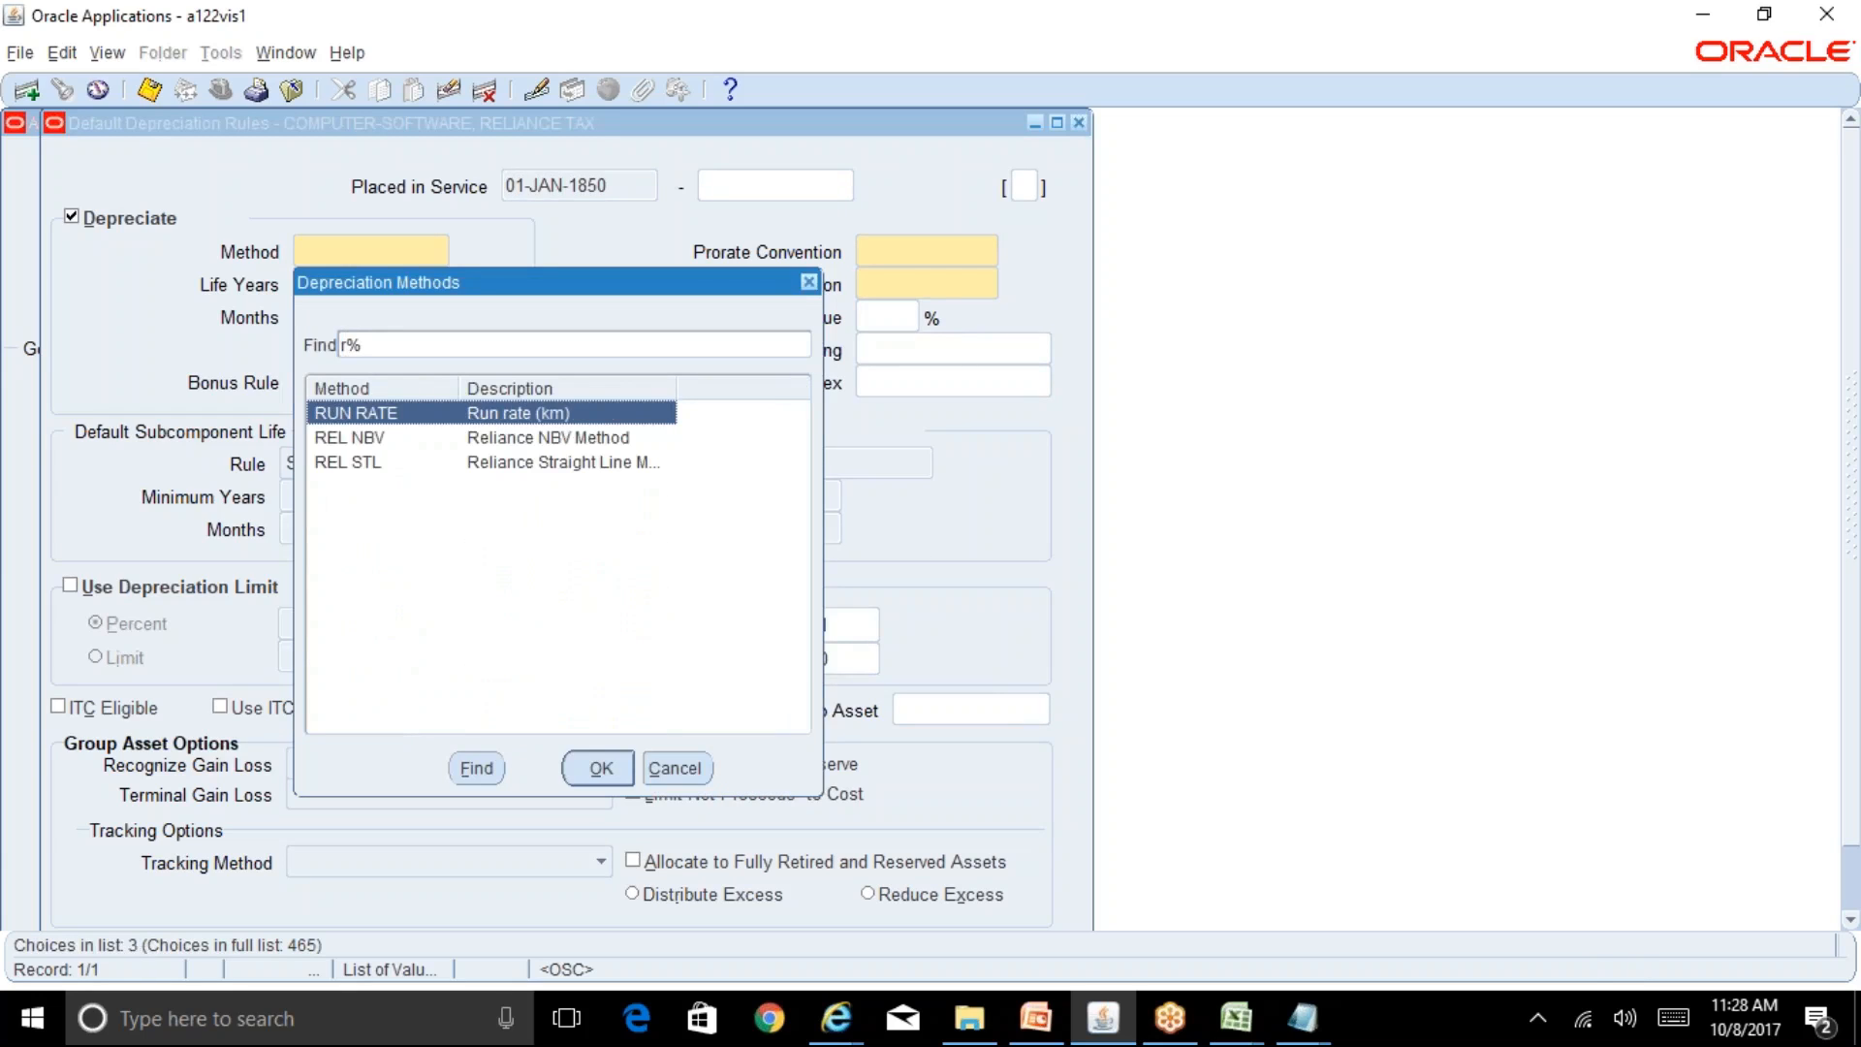
{"action": "left_click", "coordinate": [350, 437]}
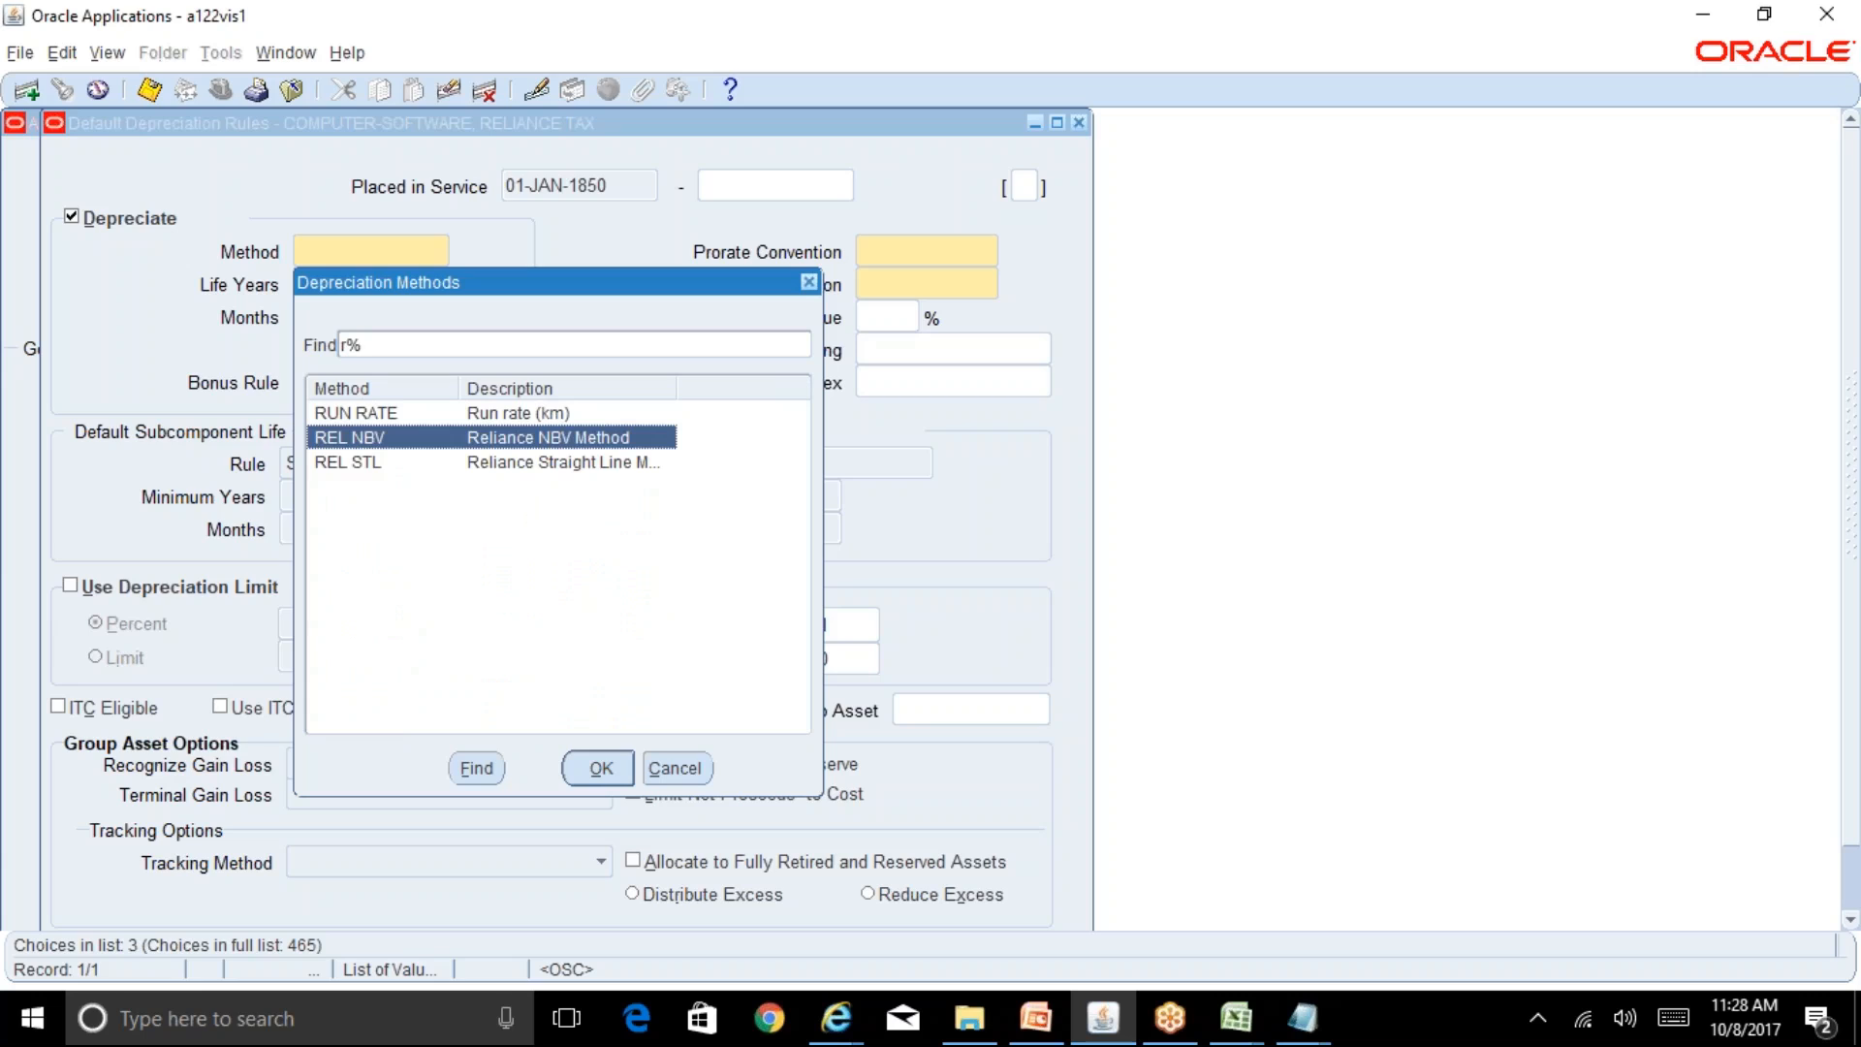
{"action": "key", "text": "Return"}
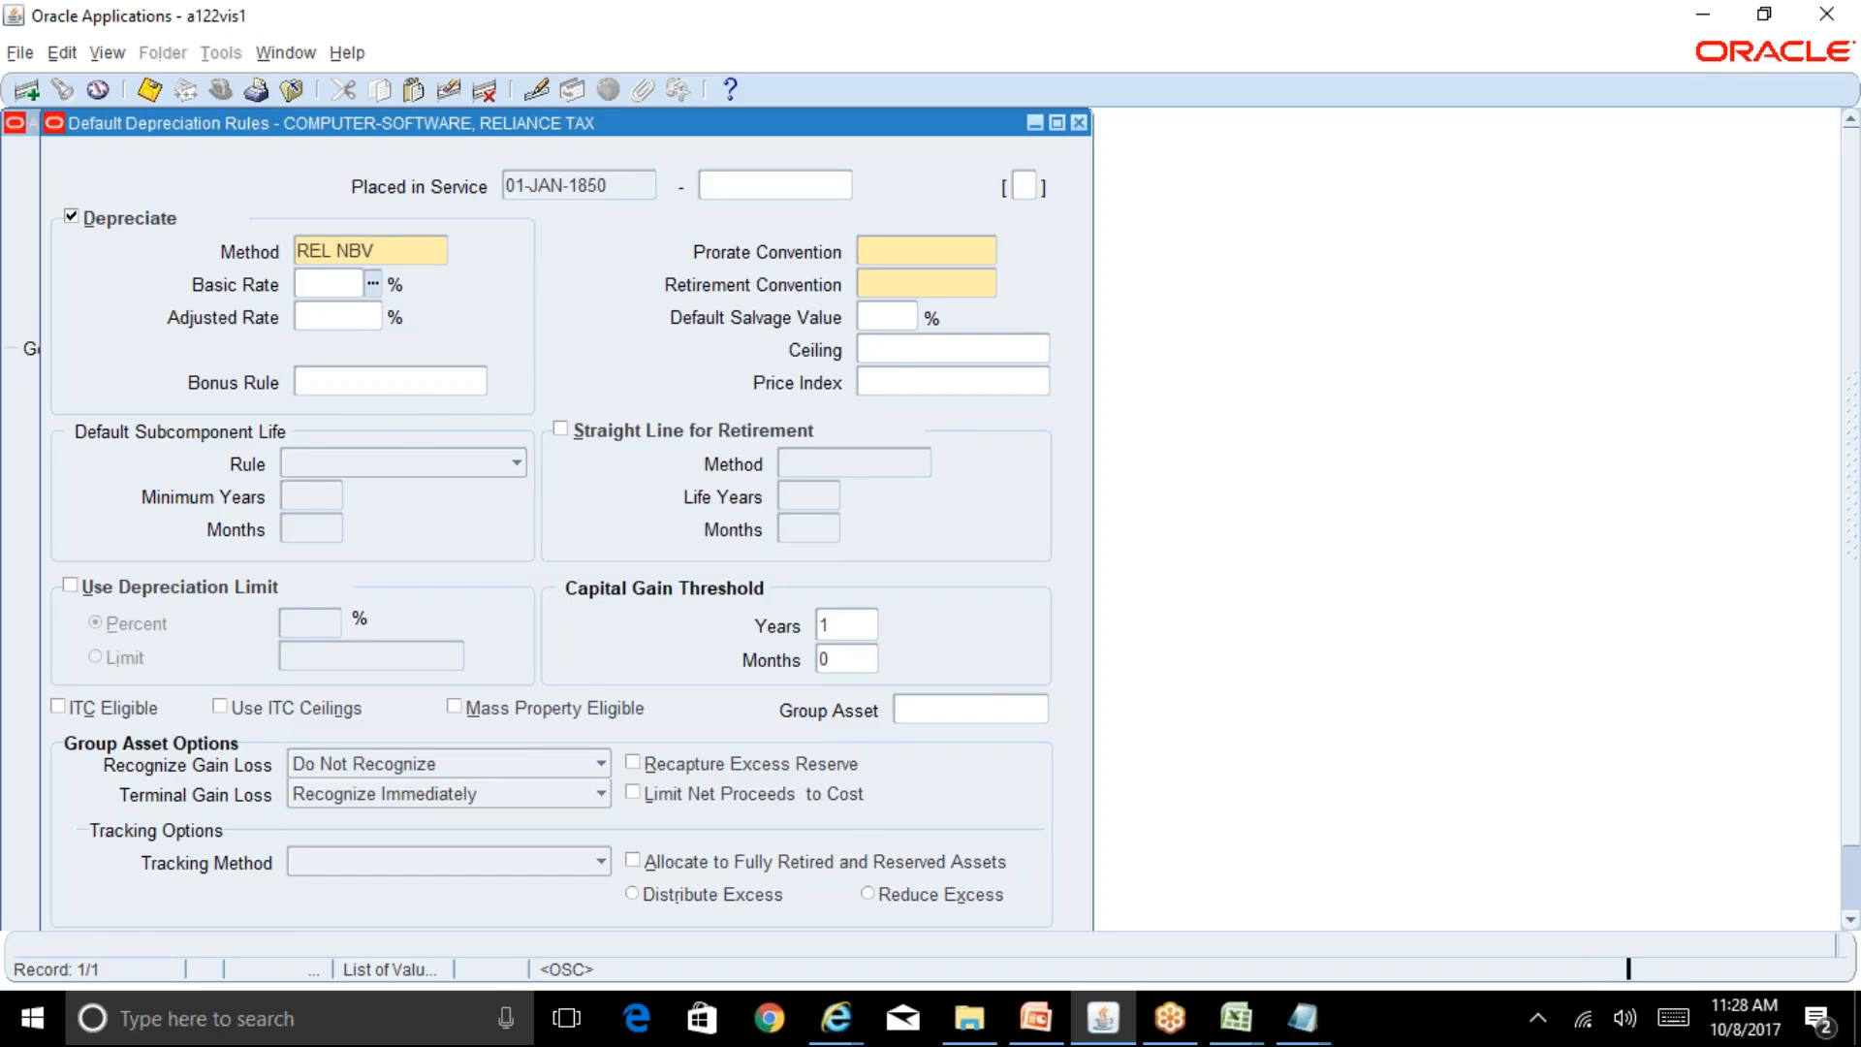
Step: Set the basic rate and the adjusted rate of the REL NBV depreciation method to 20%
{"action": "left_click", "coordinate": [374, 284]}
{"action": "type", "text": "%"}
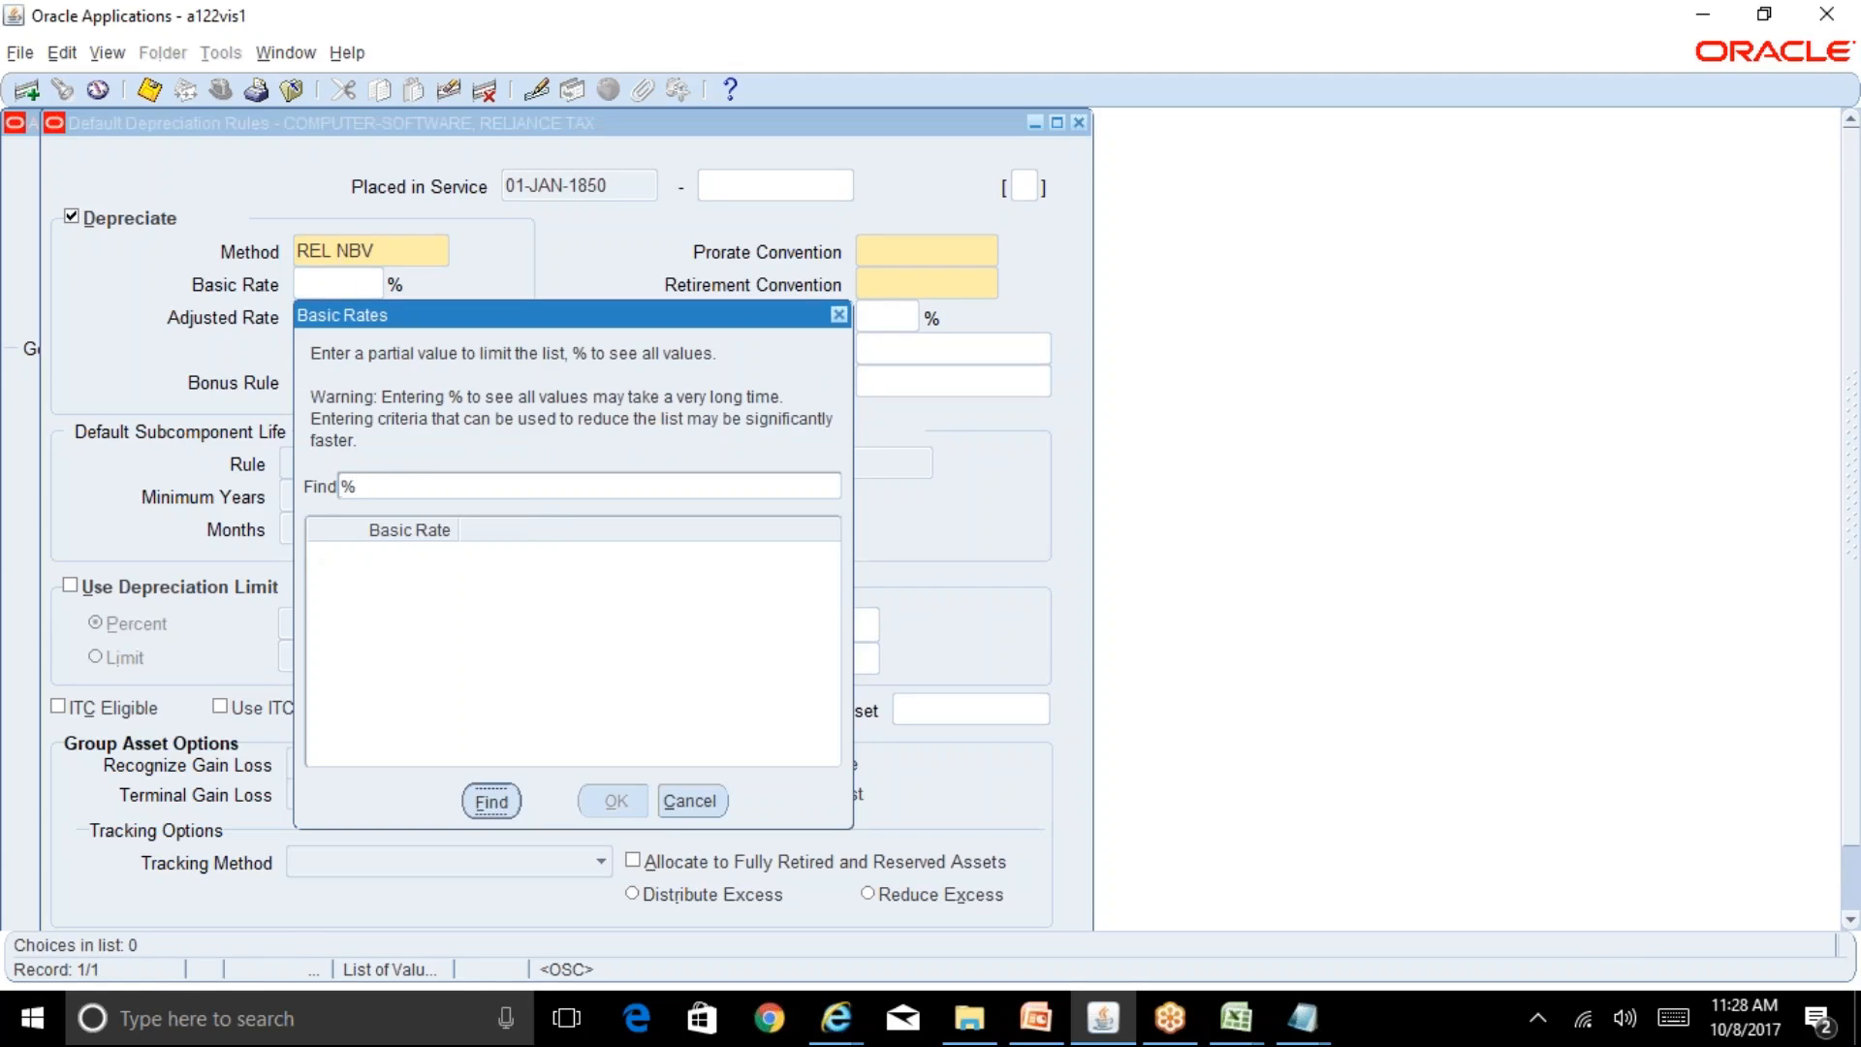
{"action": "key", "text": "Return"}
{"action": "left_click", "coordinate": [382, 471]}
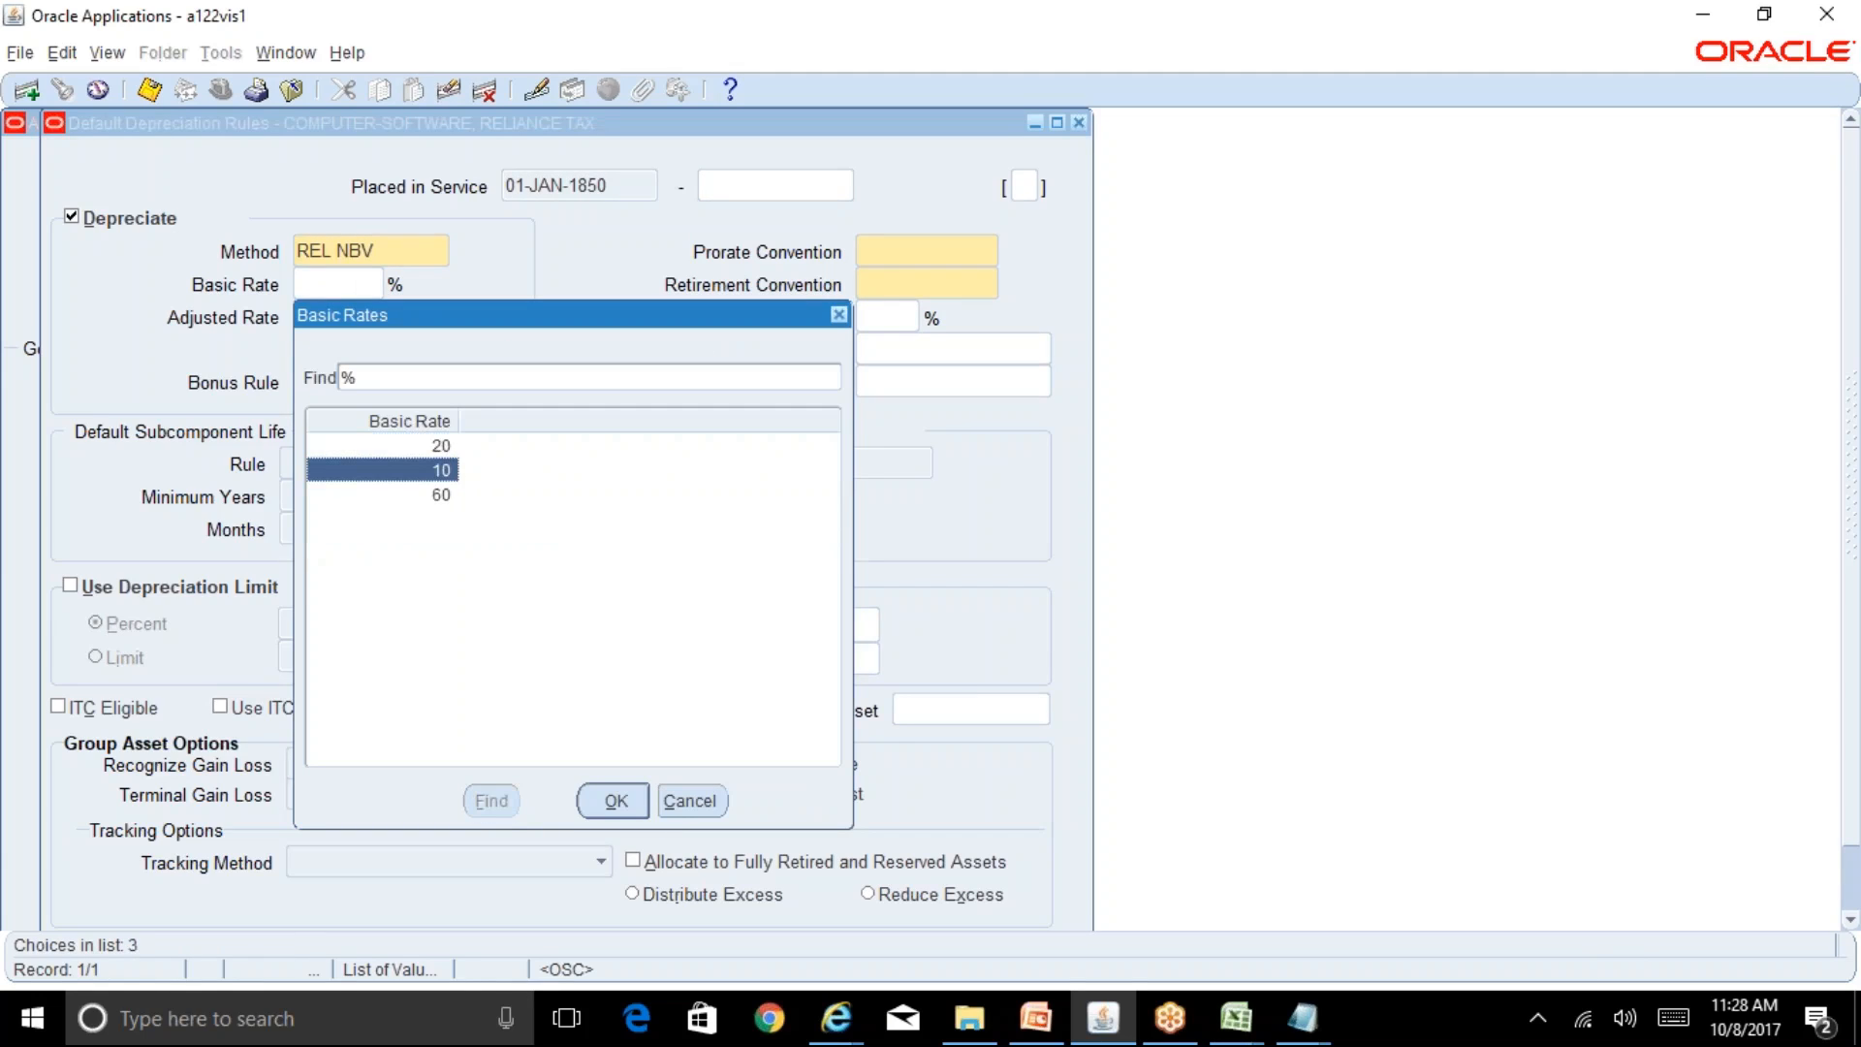
{"action": "key", "text": "Up"}
{"action": "key", "text": "Return"}
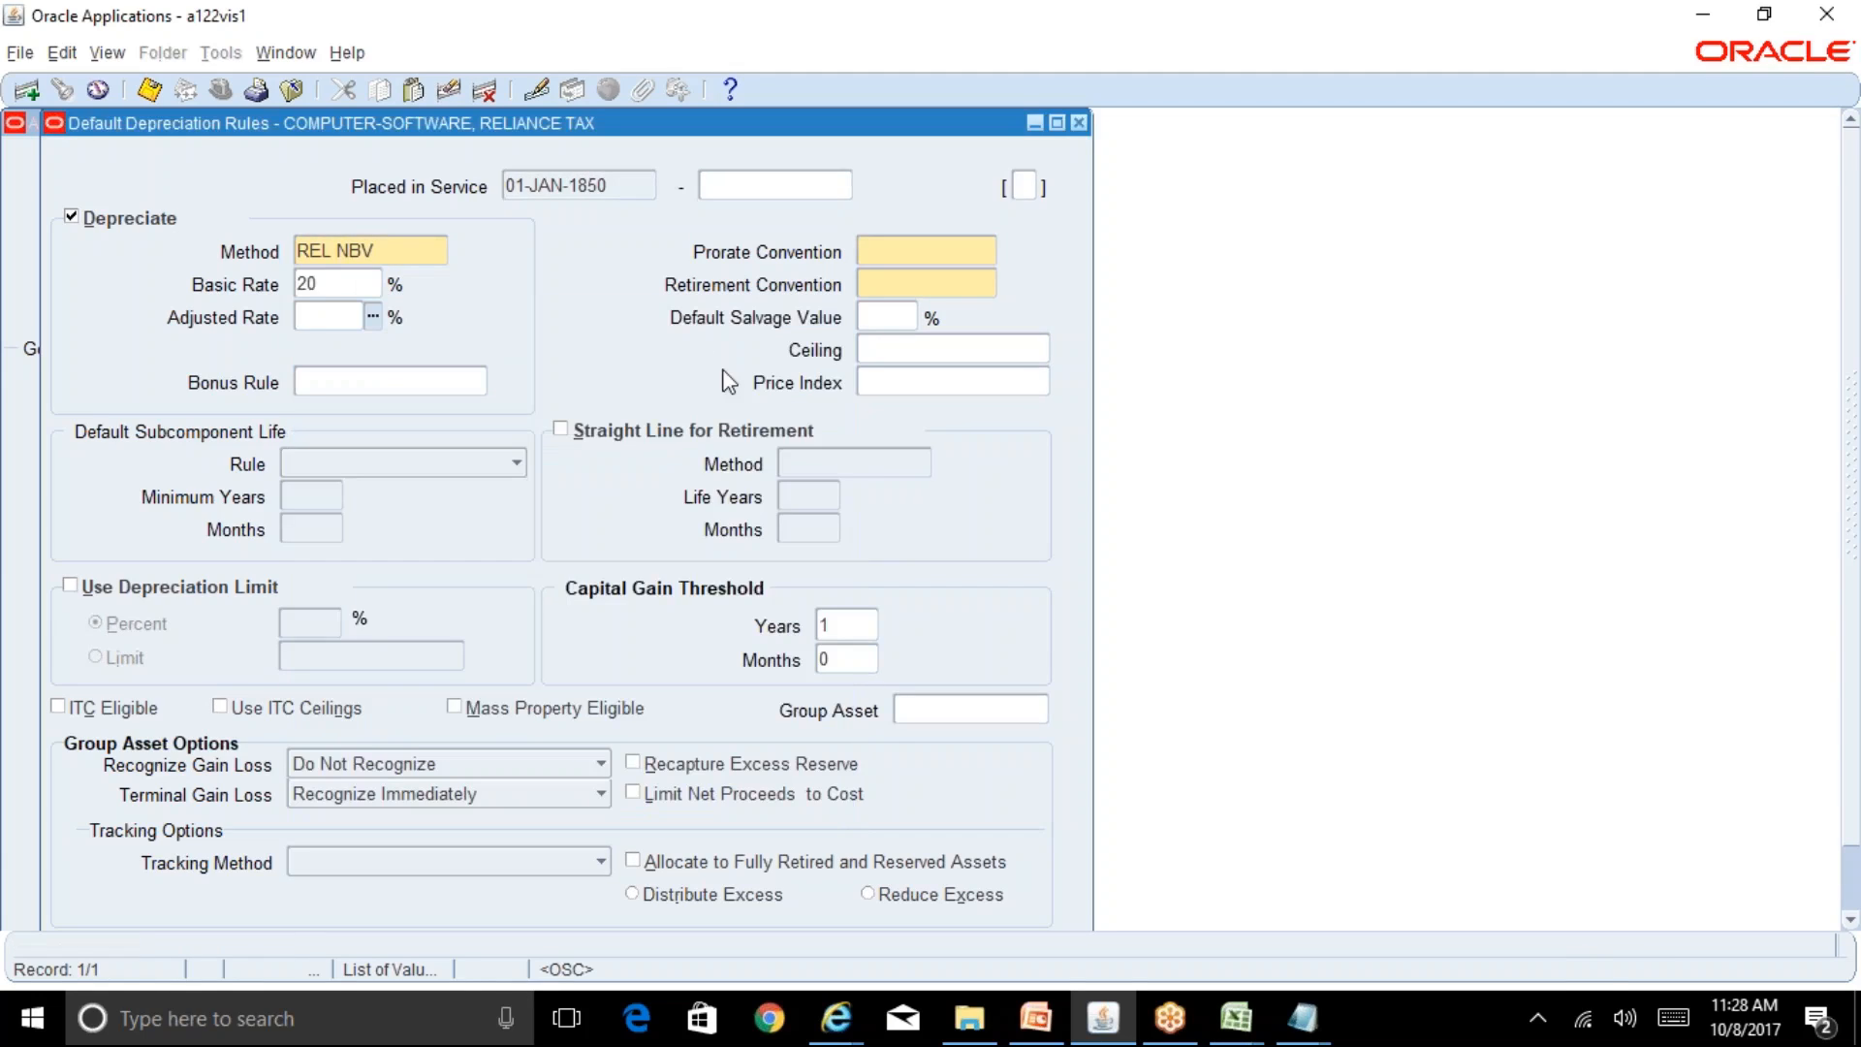
{"action": "left_click", "coordinate": [374, 317]}
Step: Set the prorate convention and the retirement convention in the depreciation rules to REL SAME M
{"action": "left_click", "coordinate": [912, 244]}
{"action": "left_click", "coordinate": [990, 254]}
{"action": "key", "text": "Down"}
{"action": "key", "text": "Return"}
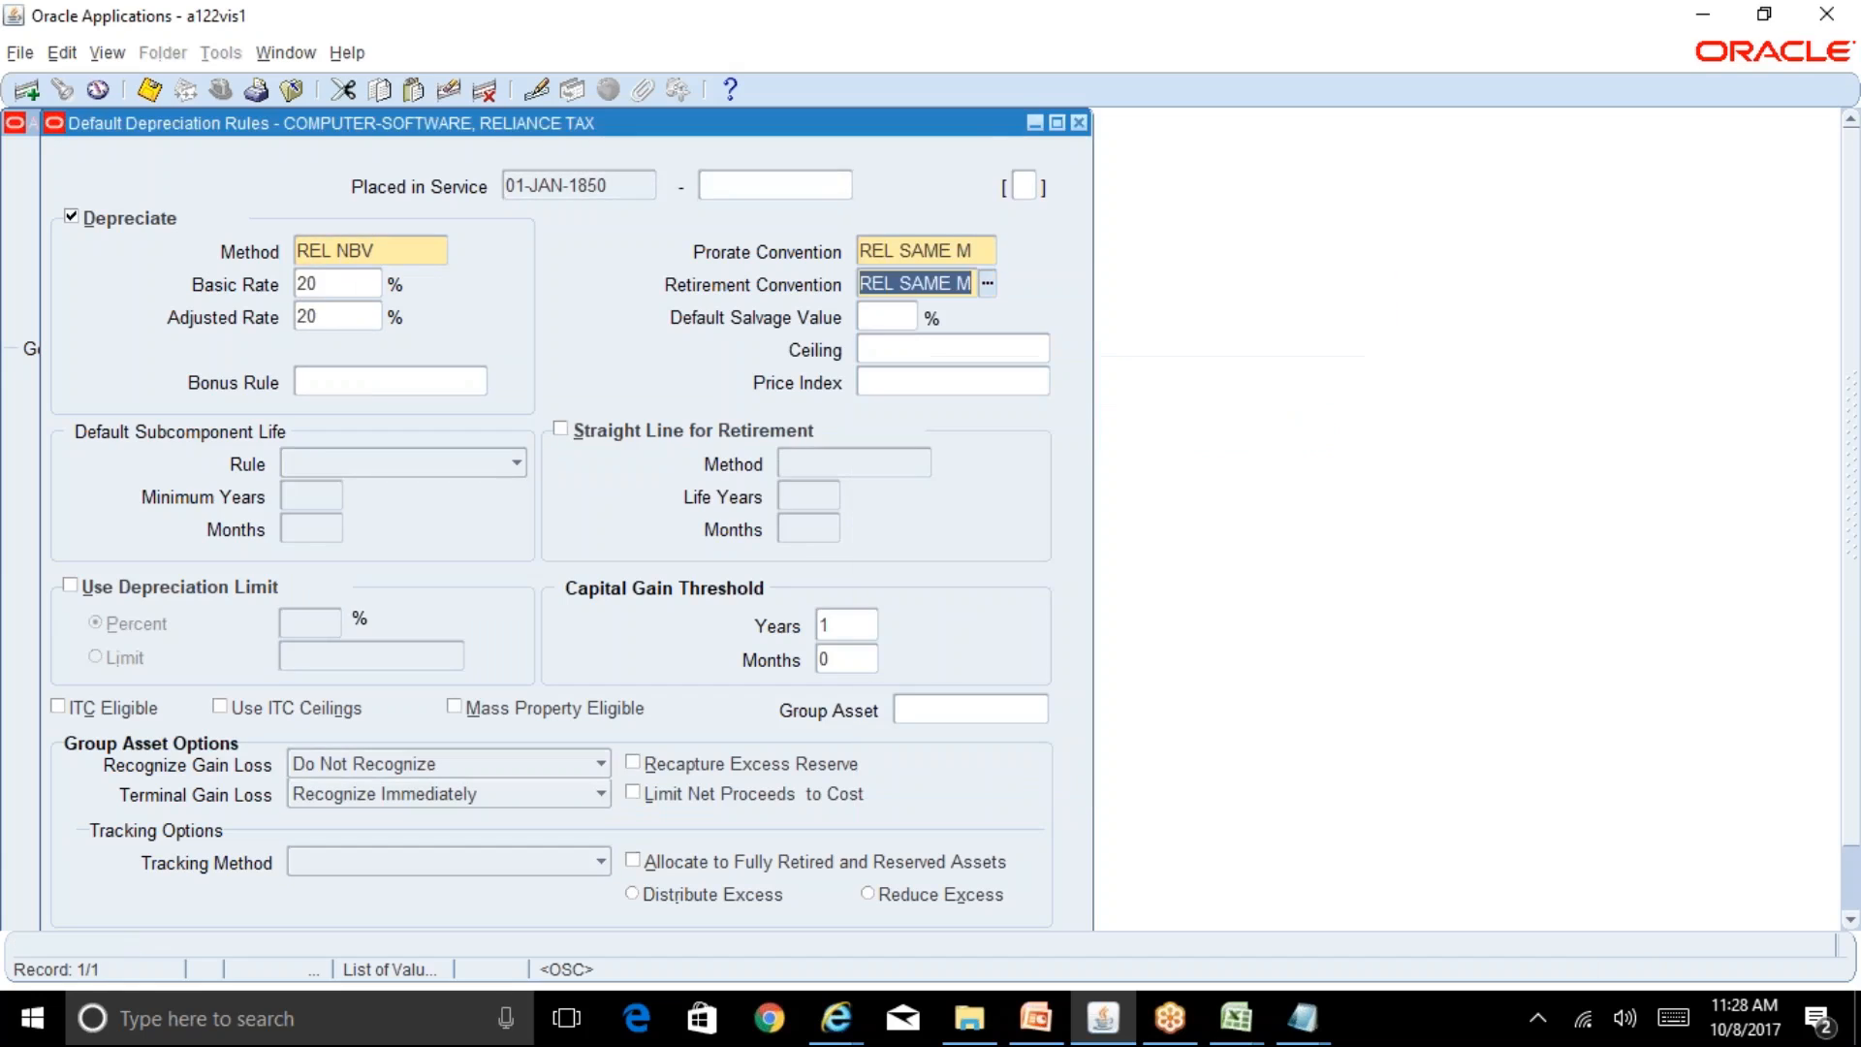
Step: Close the depreciation rules and the Asset Categories form, and collapse all branches of the Navigator's function list
{"action": "left_click", "coordinate": [1079, 122]}
{"action": "left_click", "coordinate": [1039, 122]}
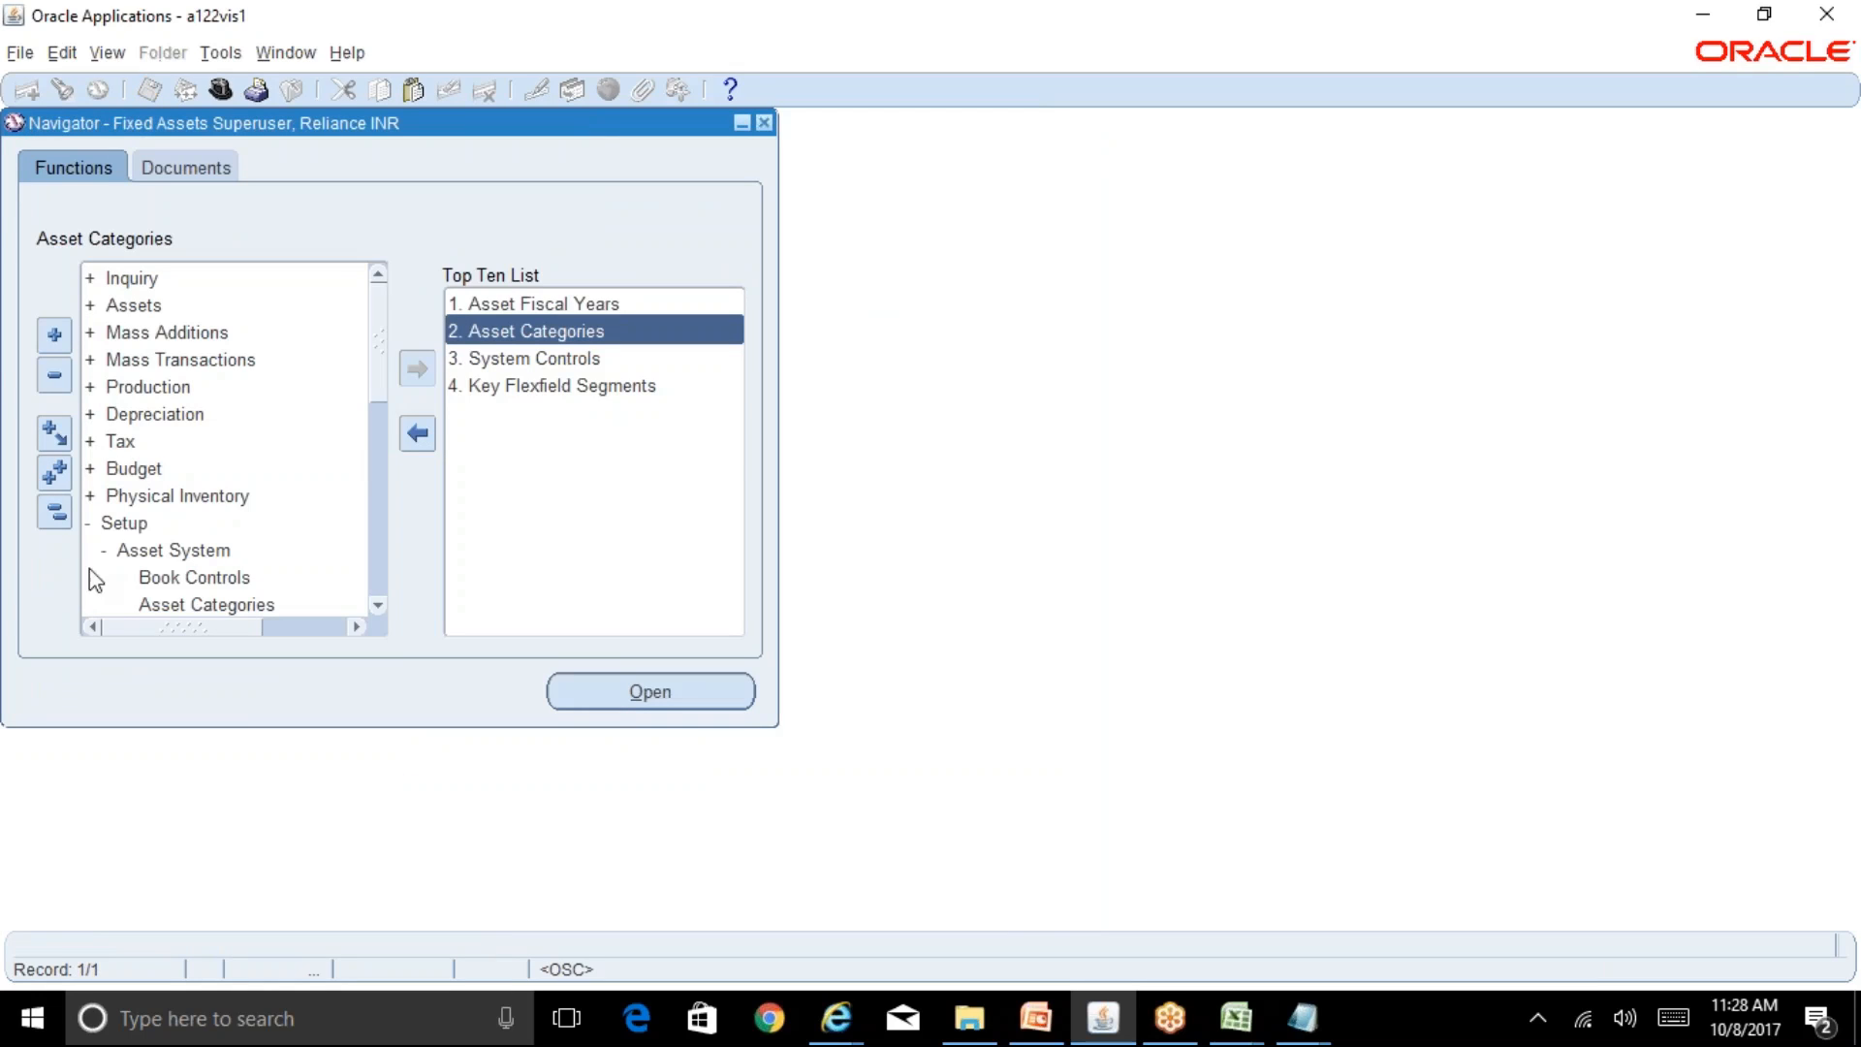
{"action": "left_click", "coordinate": [55, 512]}
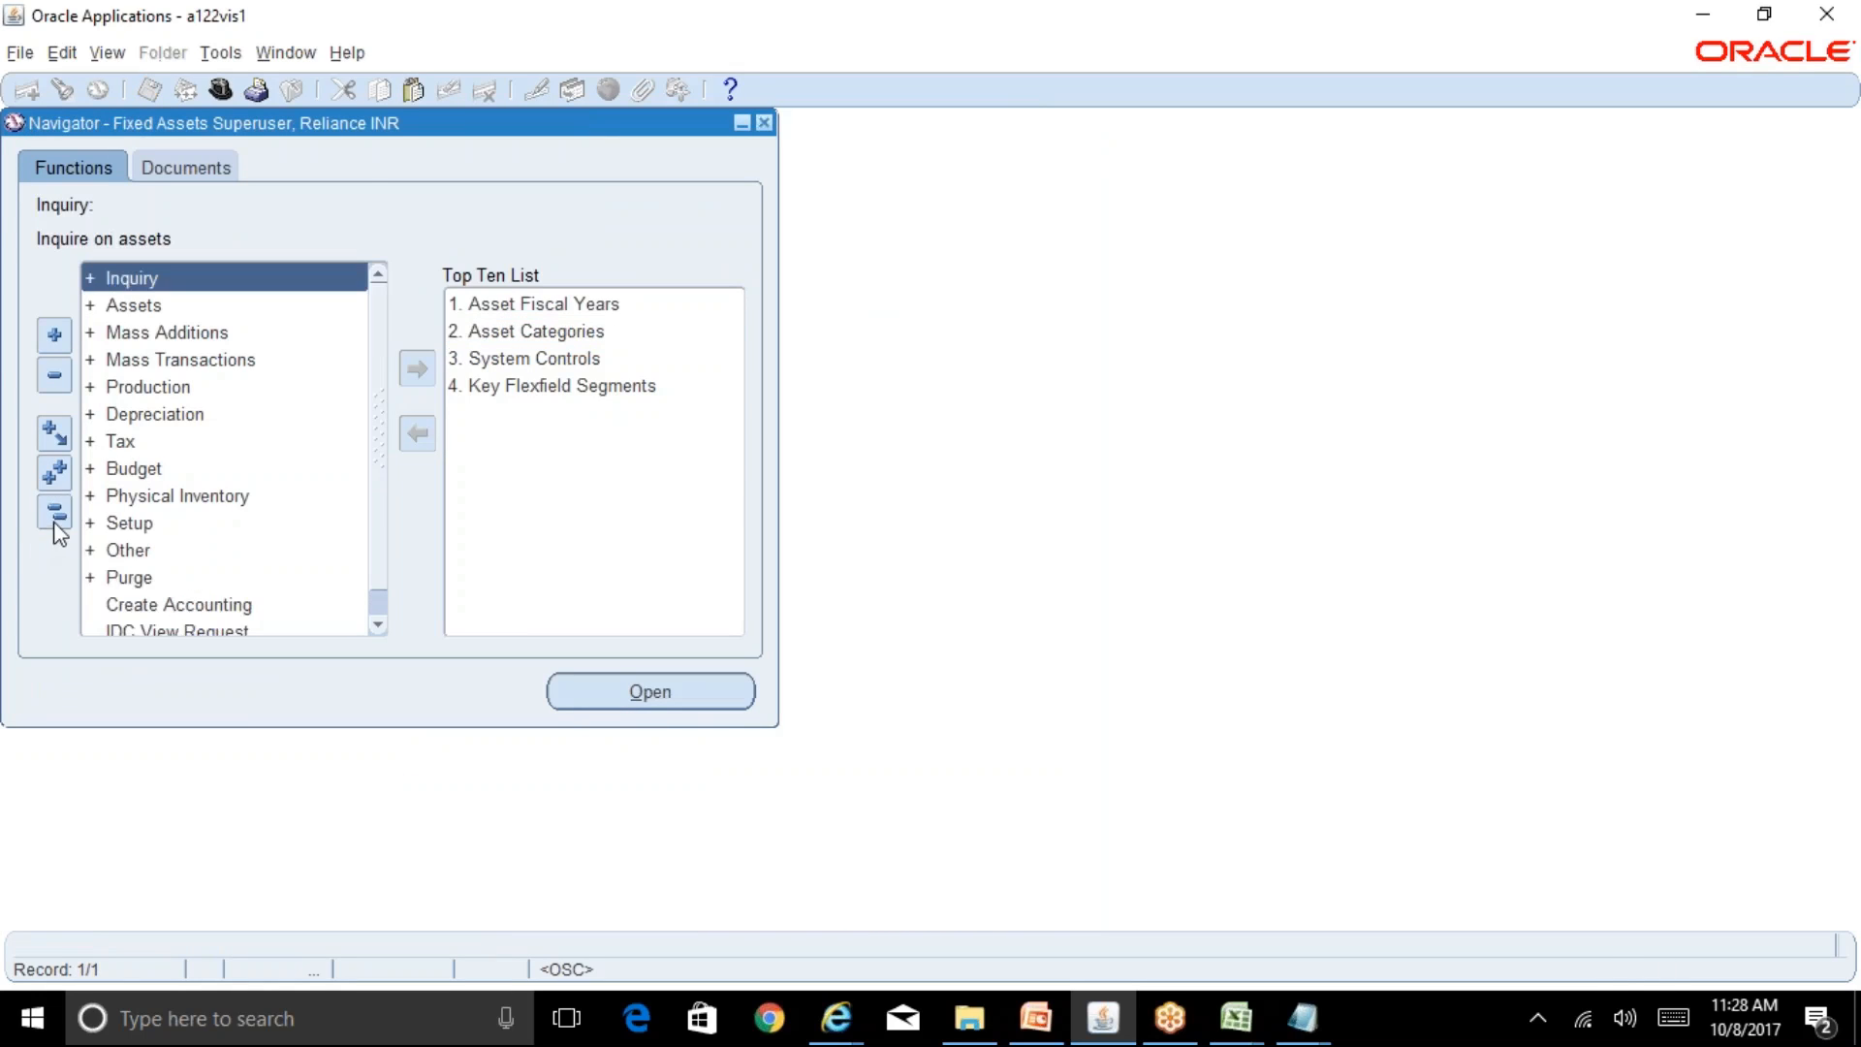
Step: Run depreciation for the RELIANCE CORP book in period OCT-17 without closing the period
{"action": "double_click", "coordinate": [180, 418]}
{"action": "double_click", "coordinate": [258, 443]}
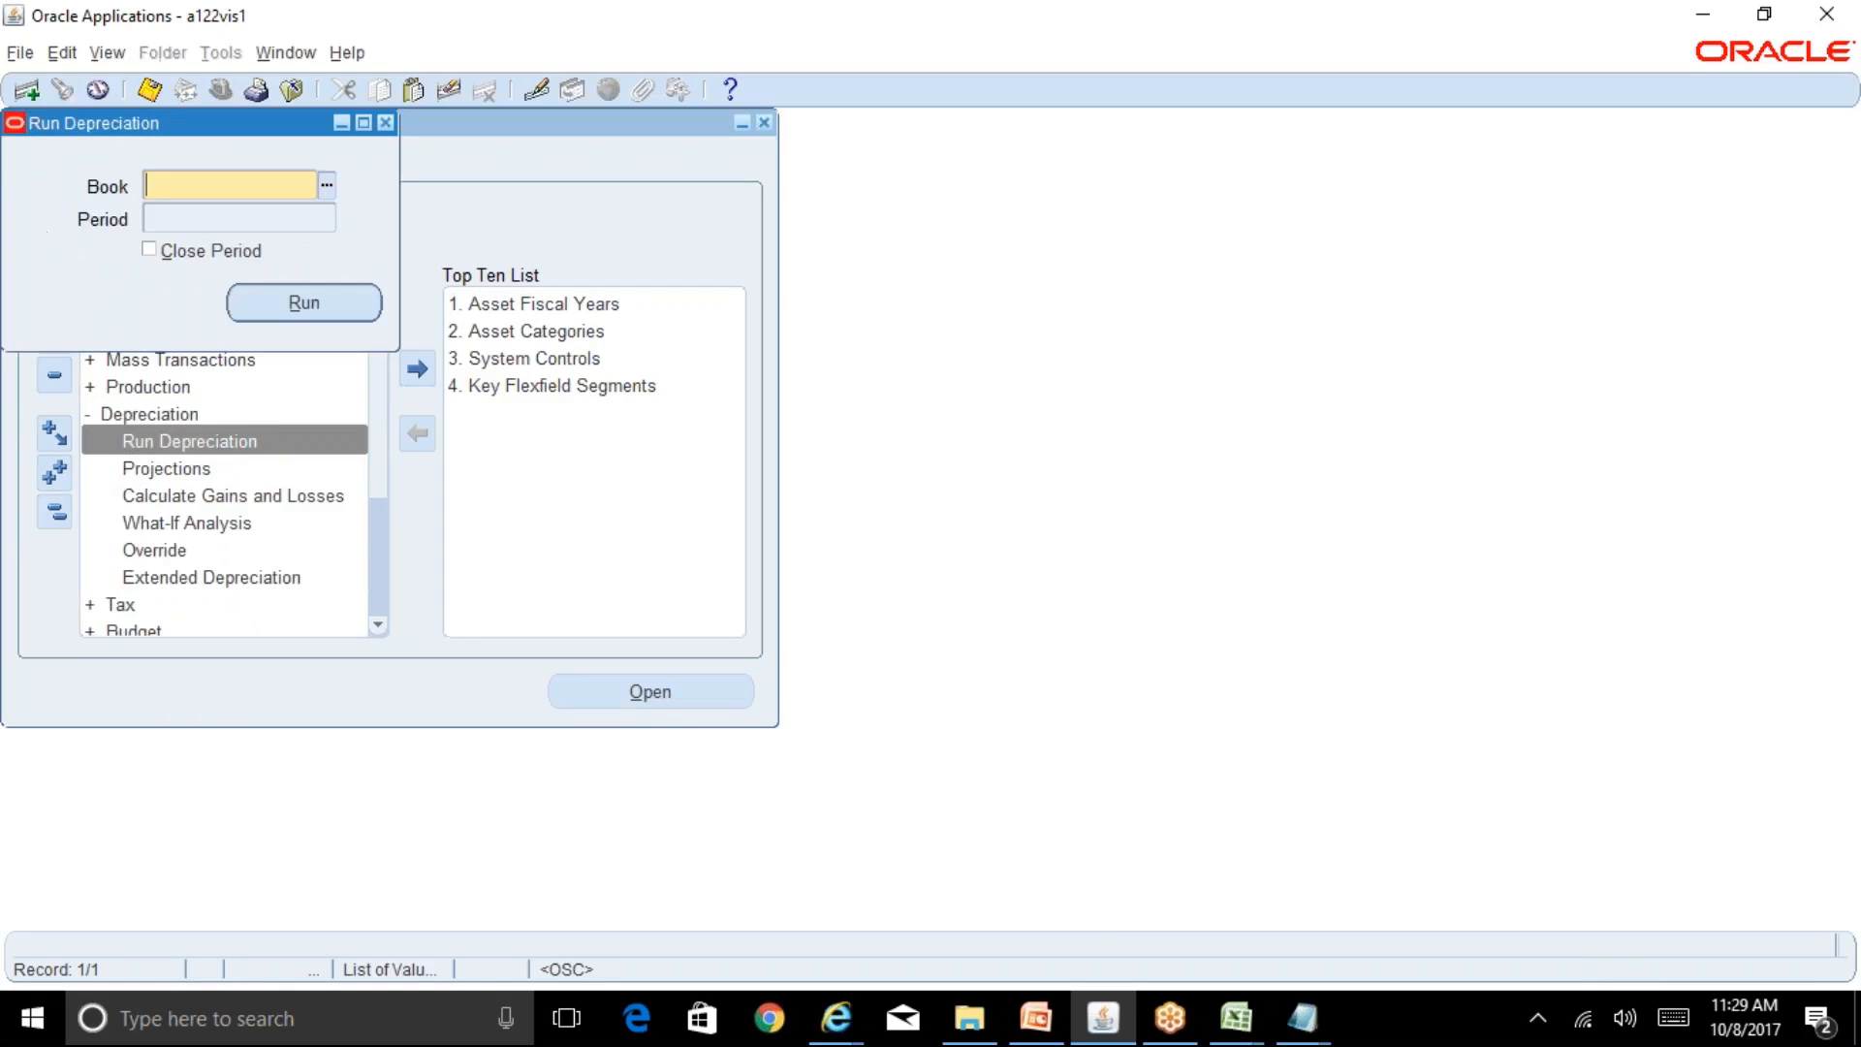
{"action": "type", "text": "COR"}
{"action": "key", "text": "Tab"}
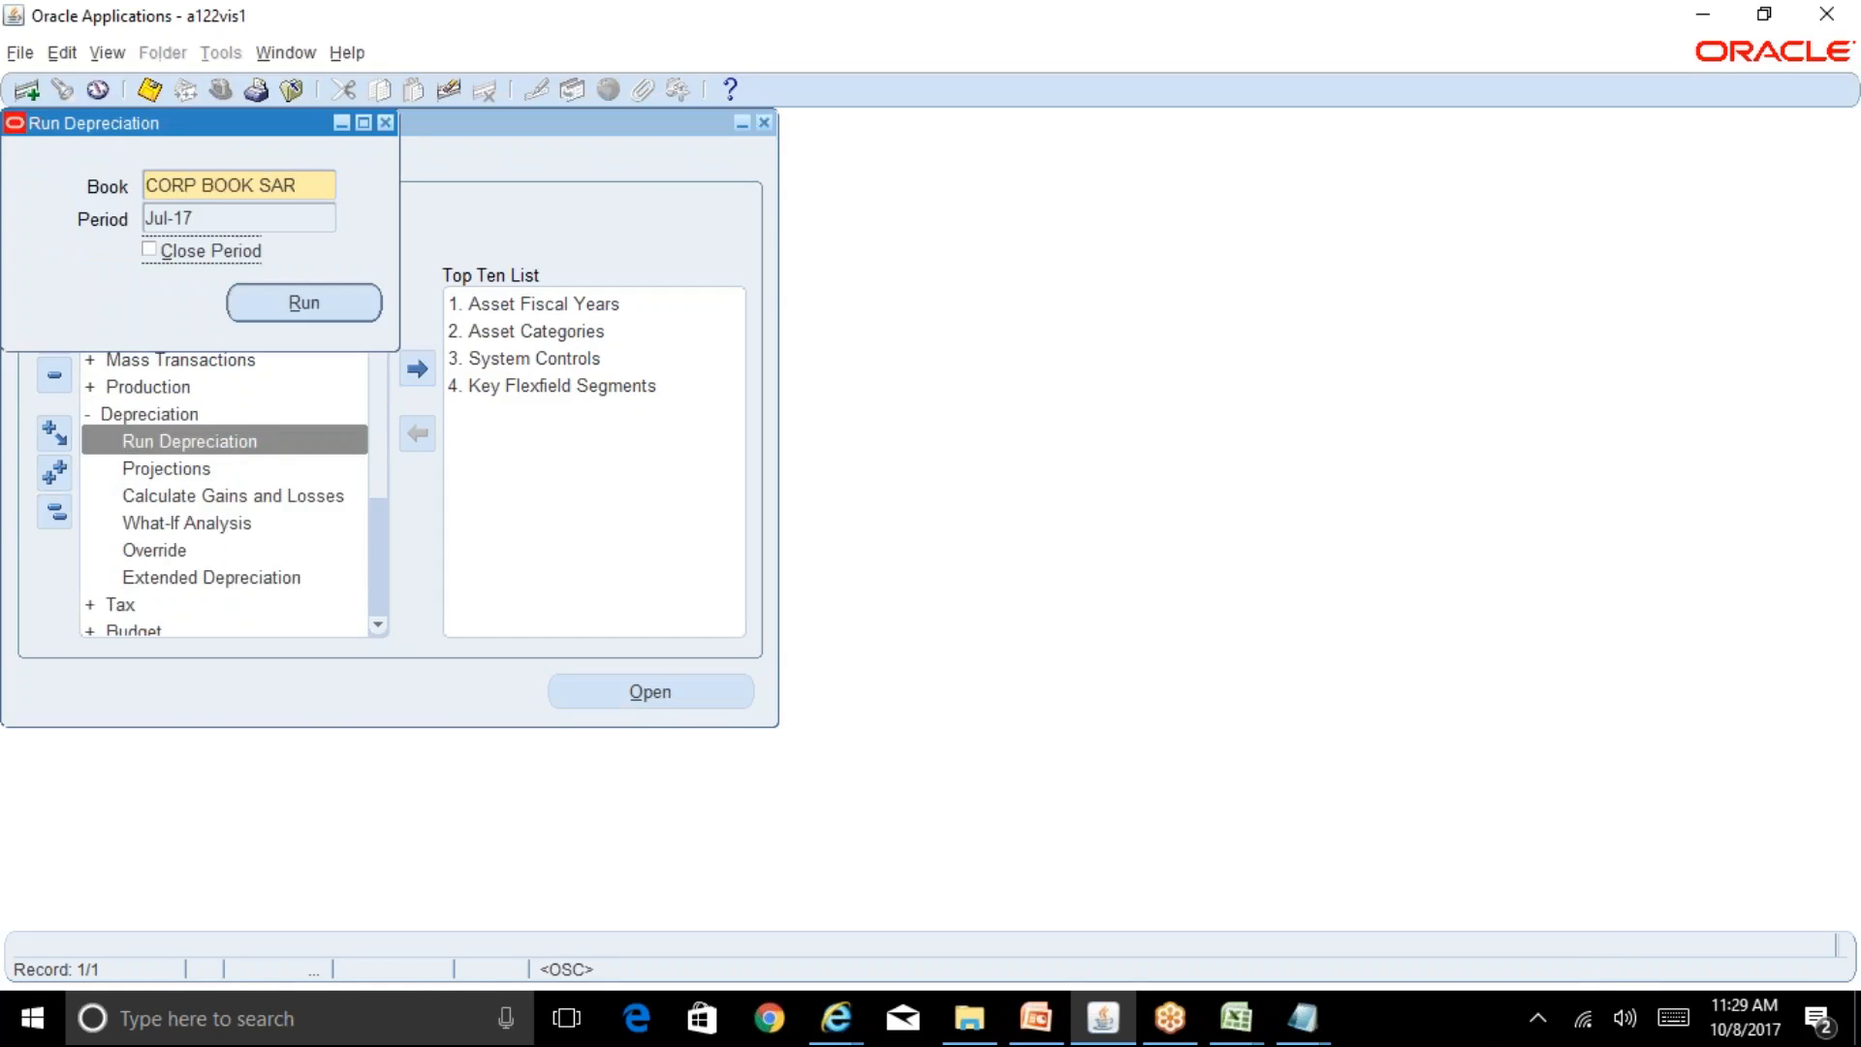
{"action": "key", "text": "shift+Tab"}
{"action": "type", "text": "rel"}
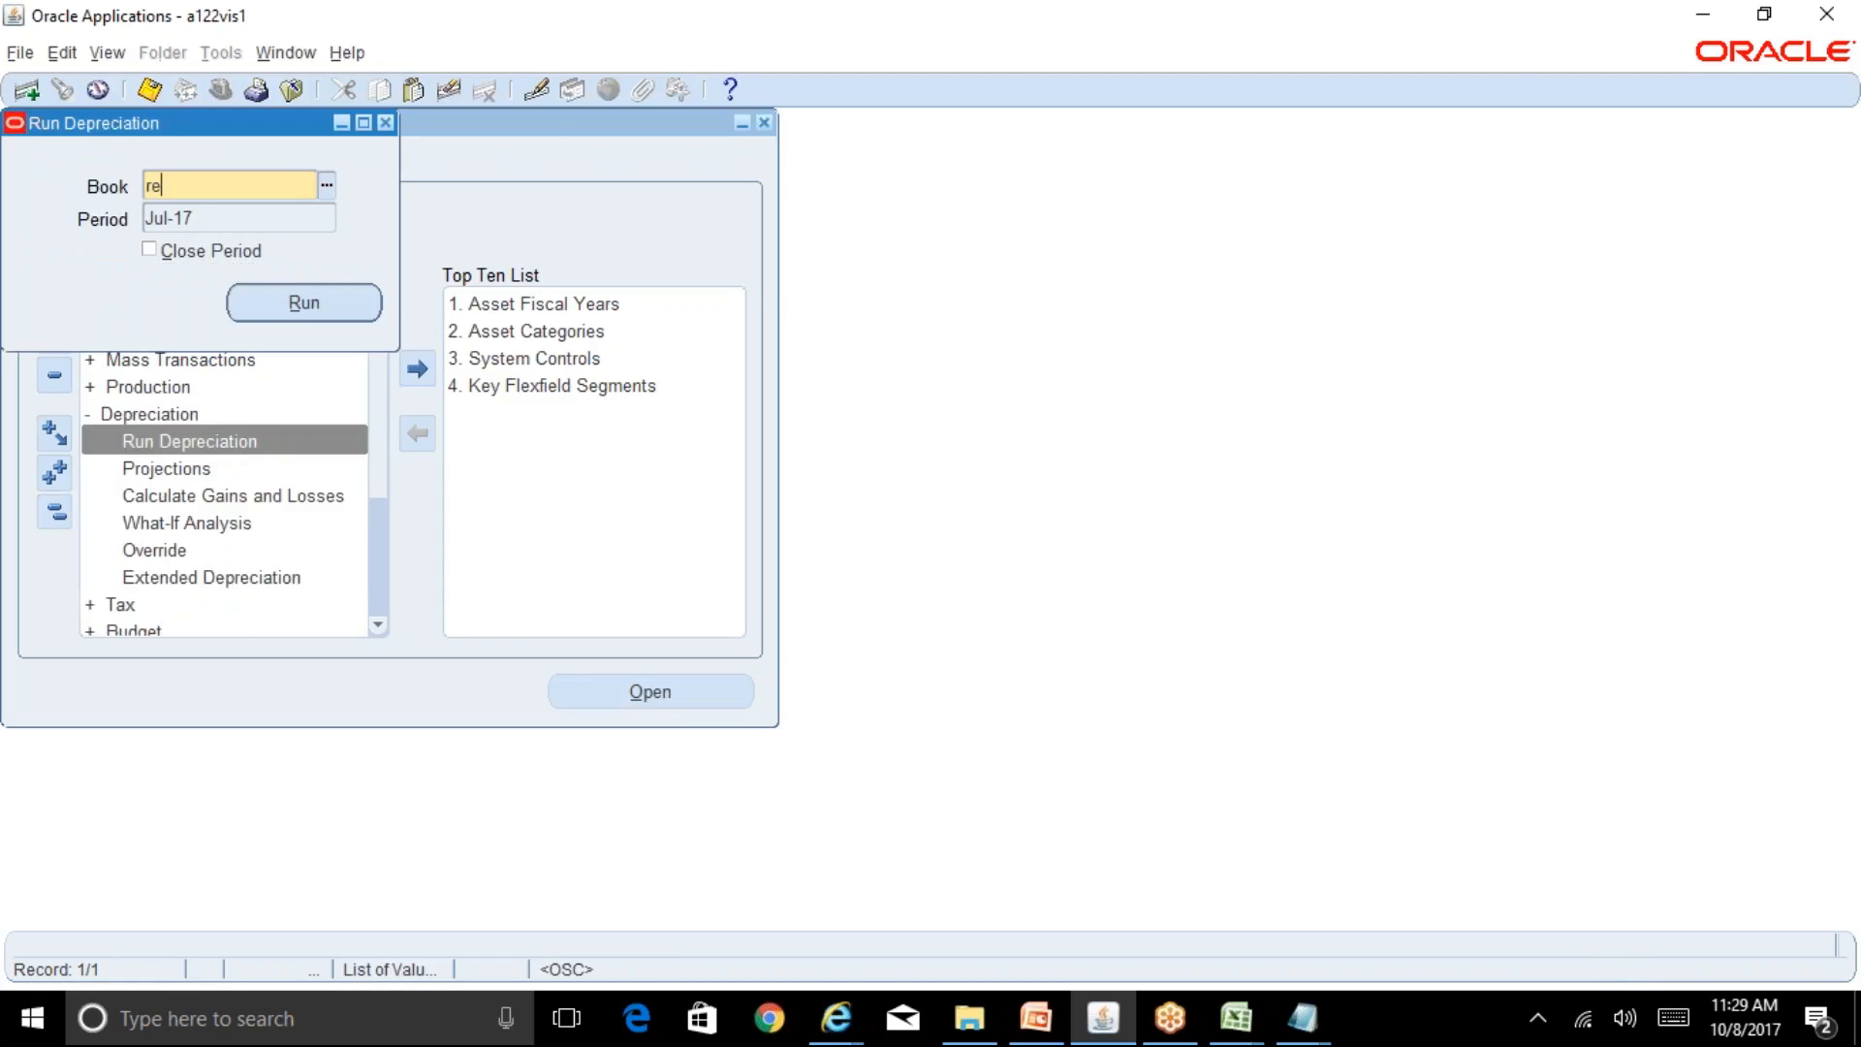
{"action": "key", "text": "Tab"}
{"action": "key", "text": "Return"}
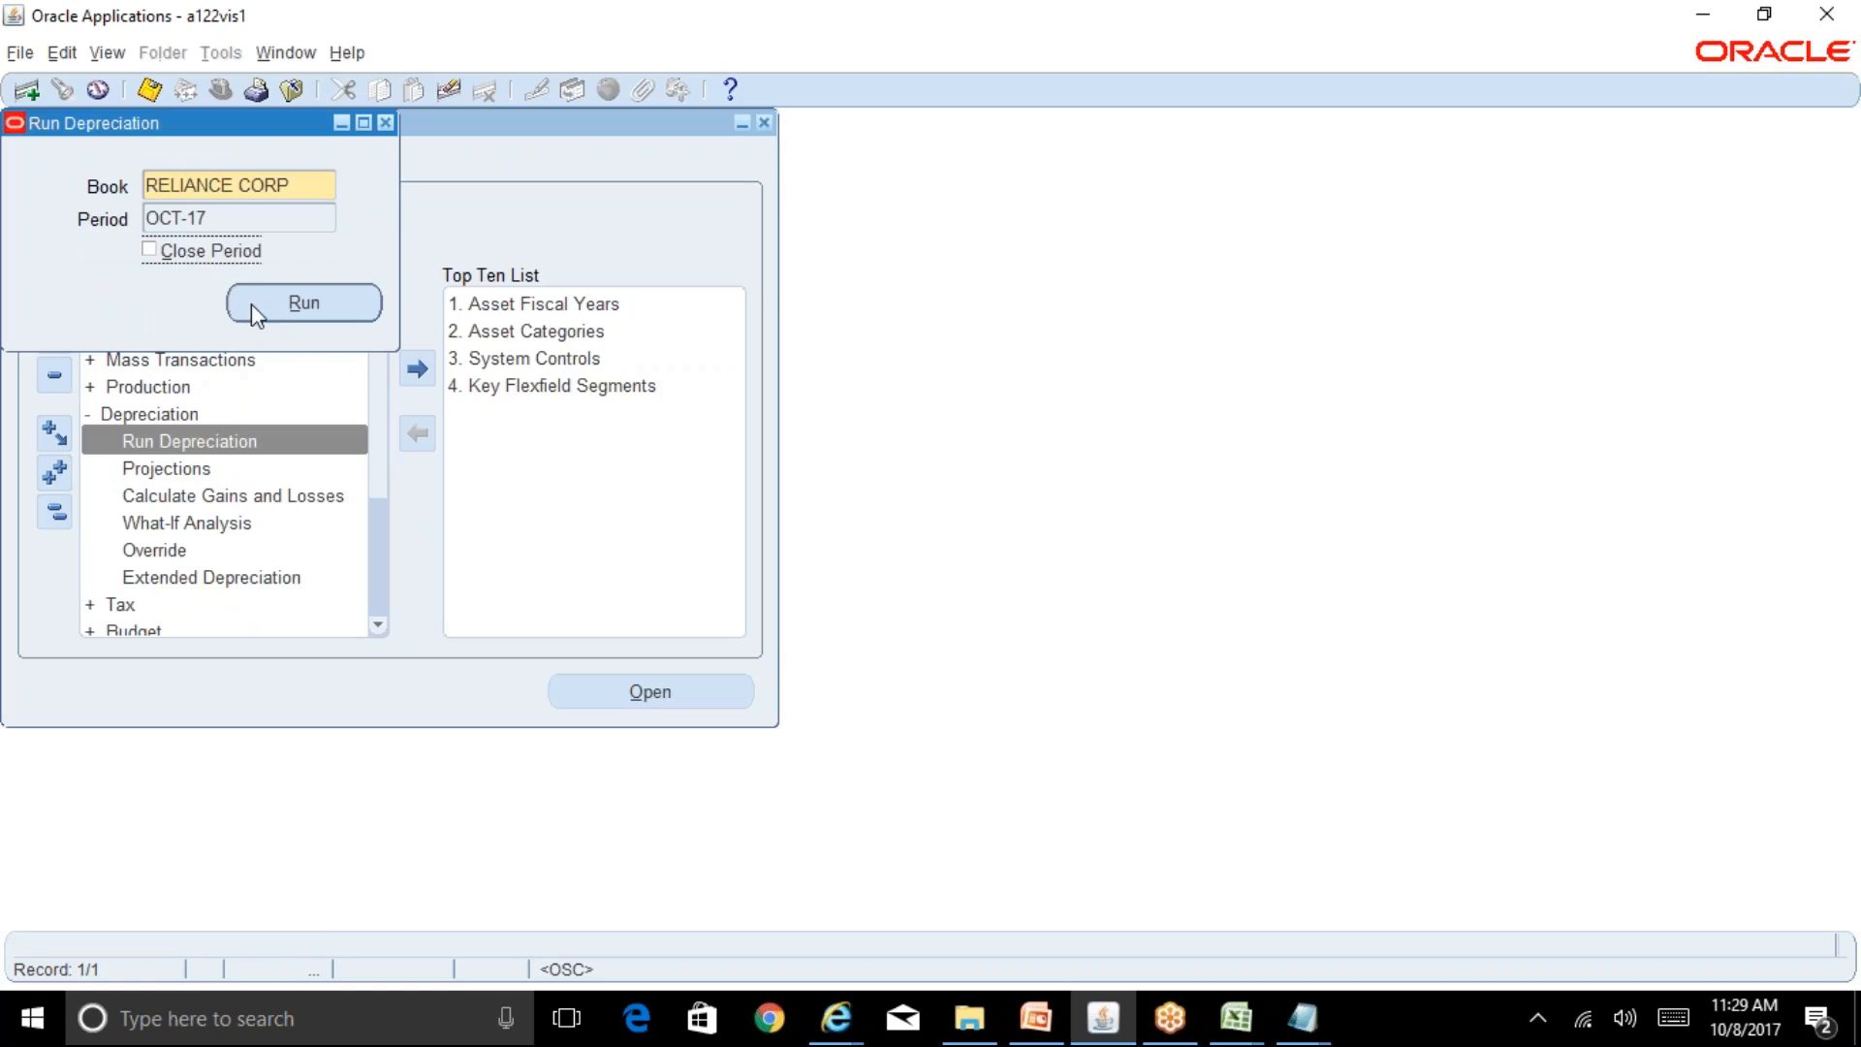
{"action": "left_click", "coordinate": [305, 304]}
{"action": "key", "text": "Return"}
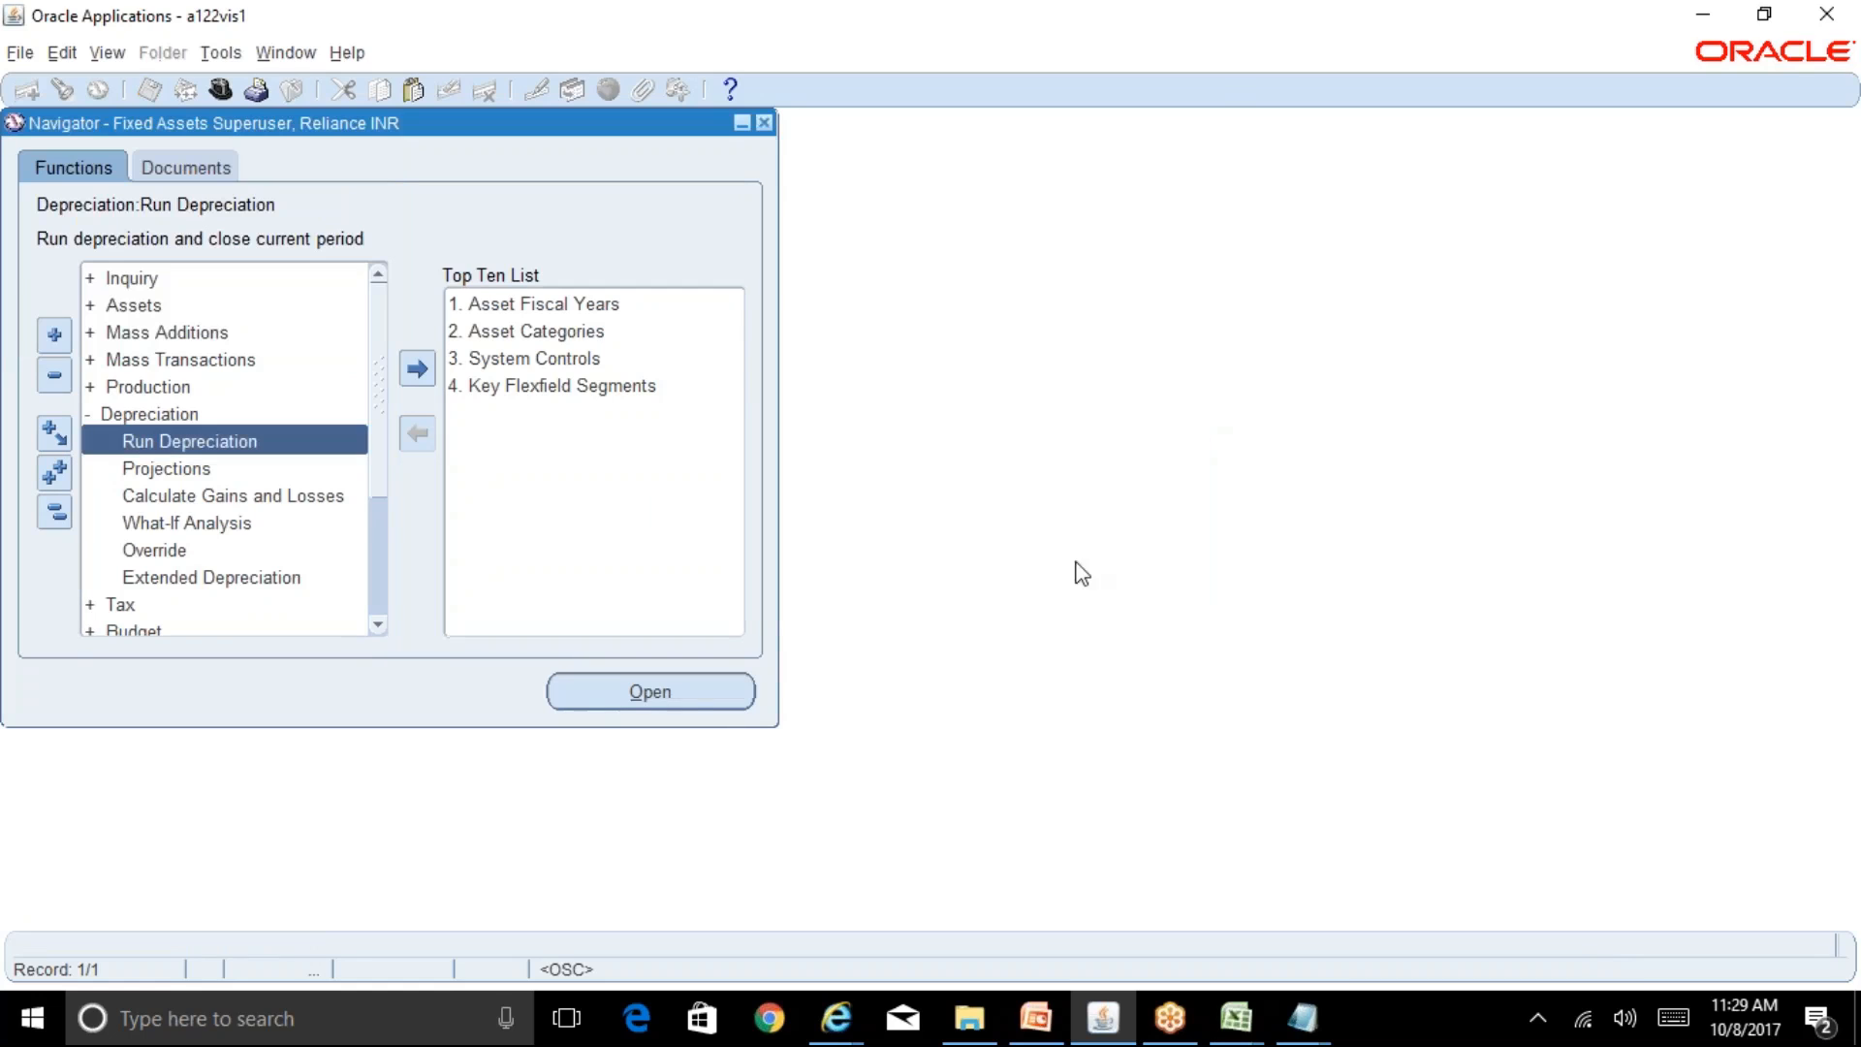
Step: Open the list of all requests, refresh it until the RELIANCE CORP depreciation requests finish, and close it
{"action": "key", "text": "alt+v"}
{"action": "key", "text": "r"}
{"action": "key", "text": "alt+i"}
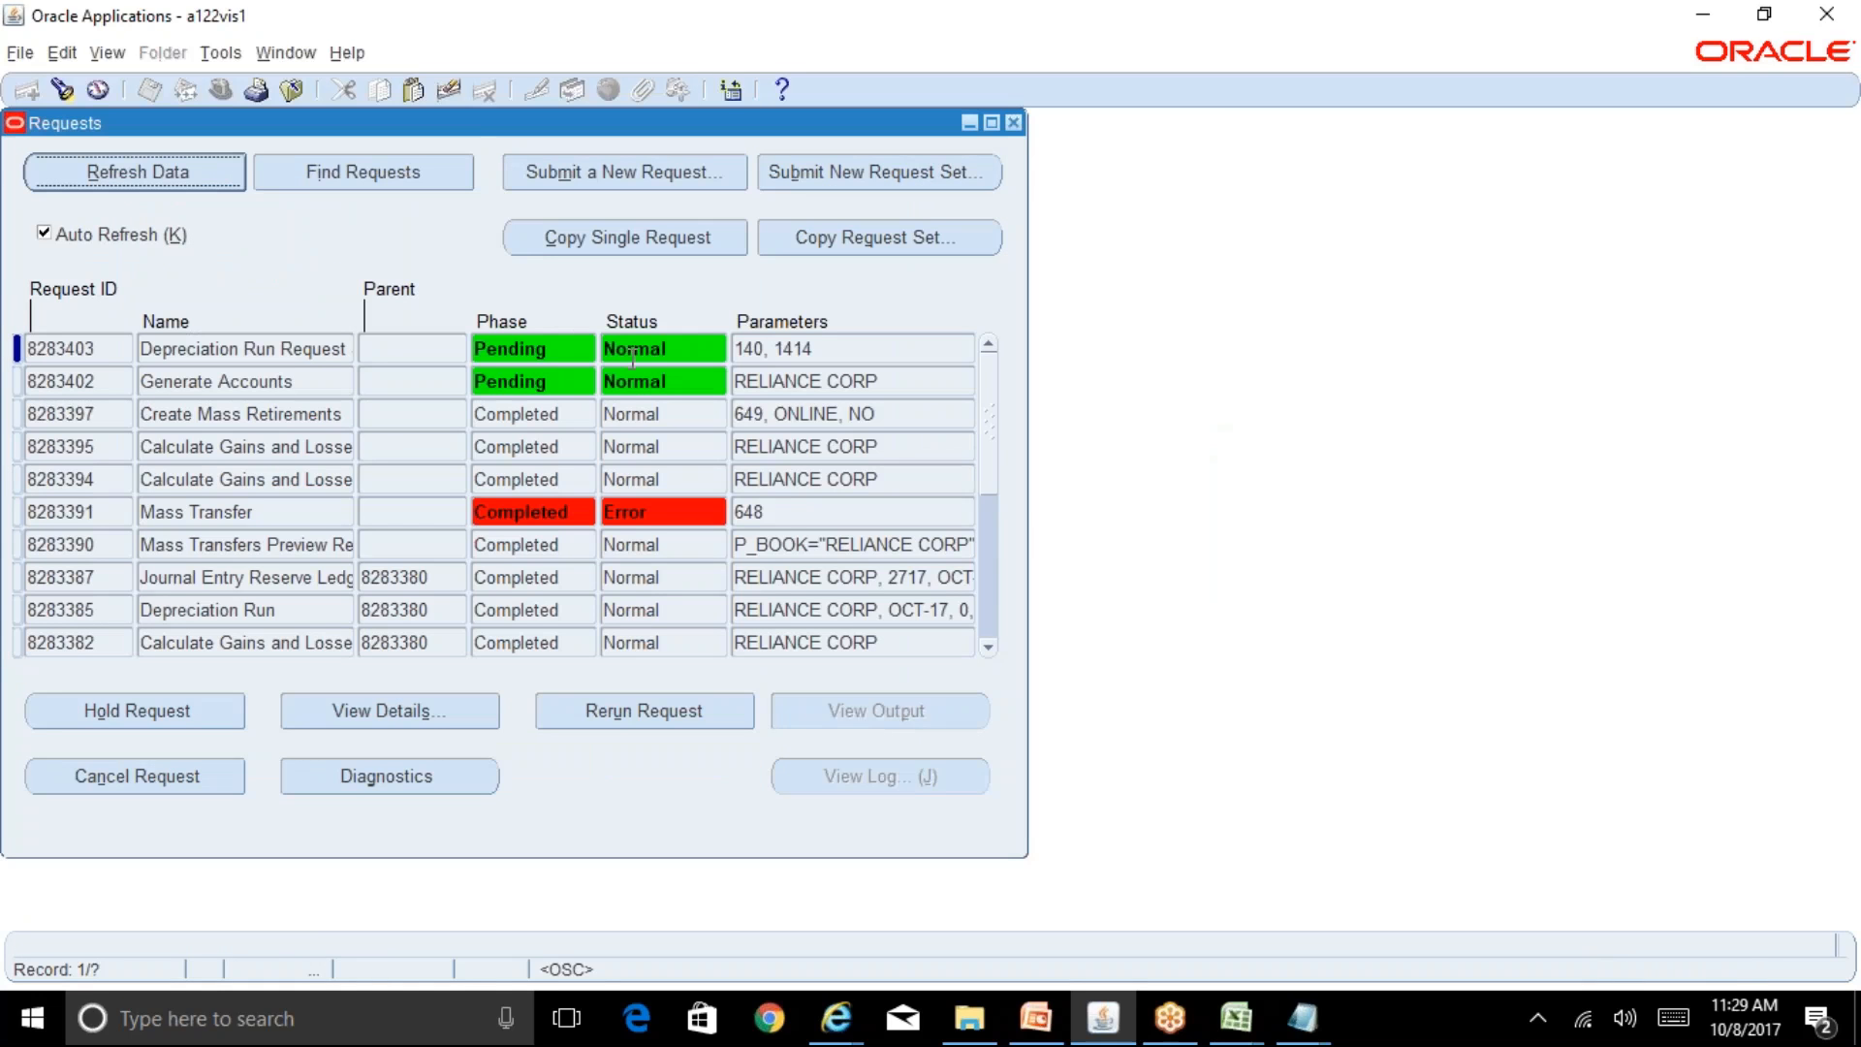
{"action": "left_click", "coordinate": [195, 183]}
{"action": "key", "text": "alt+r"}
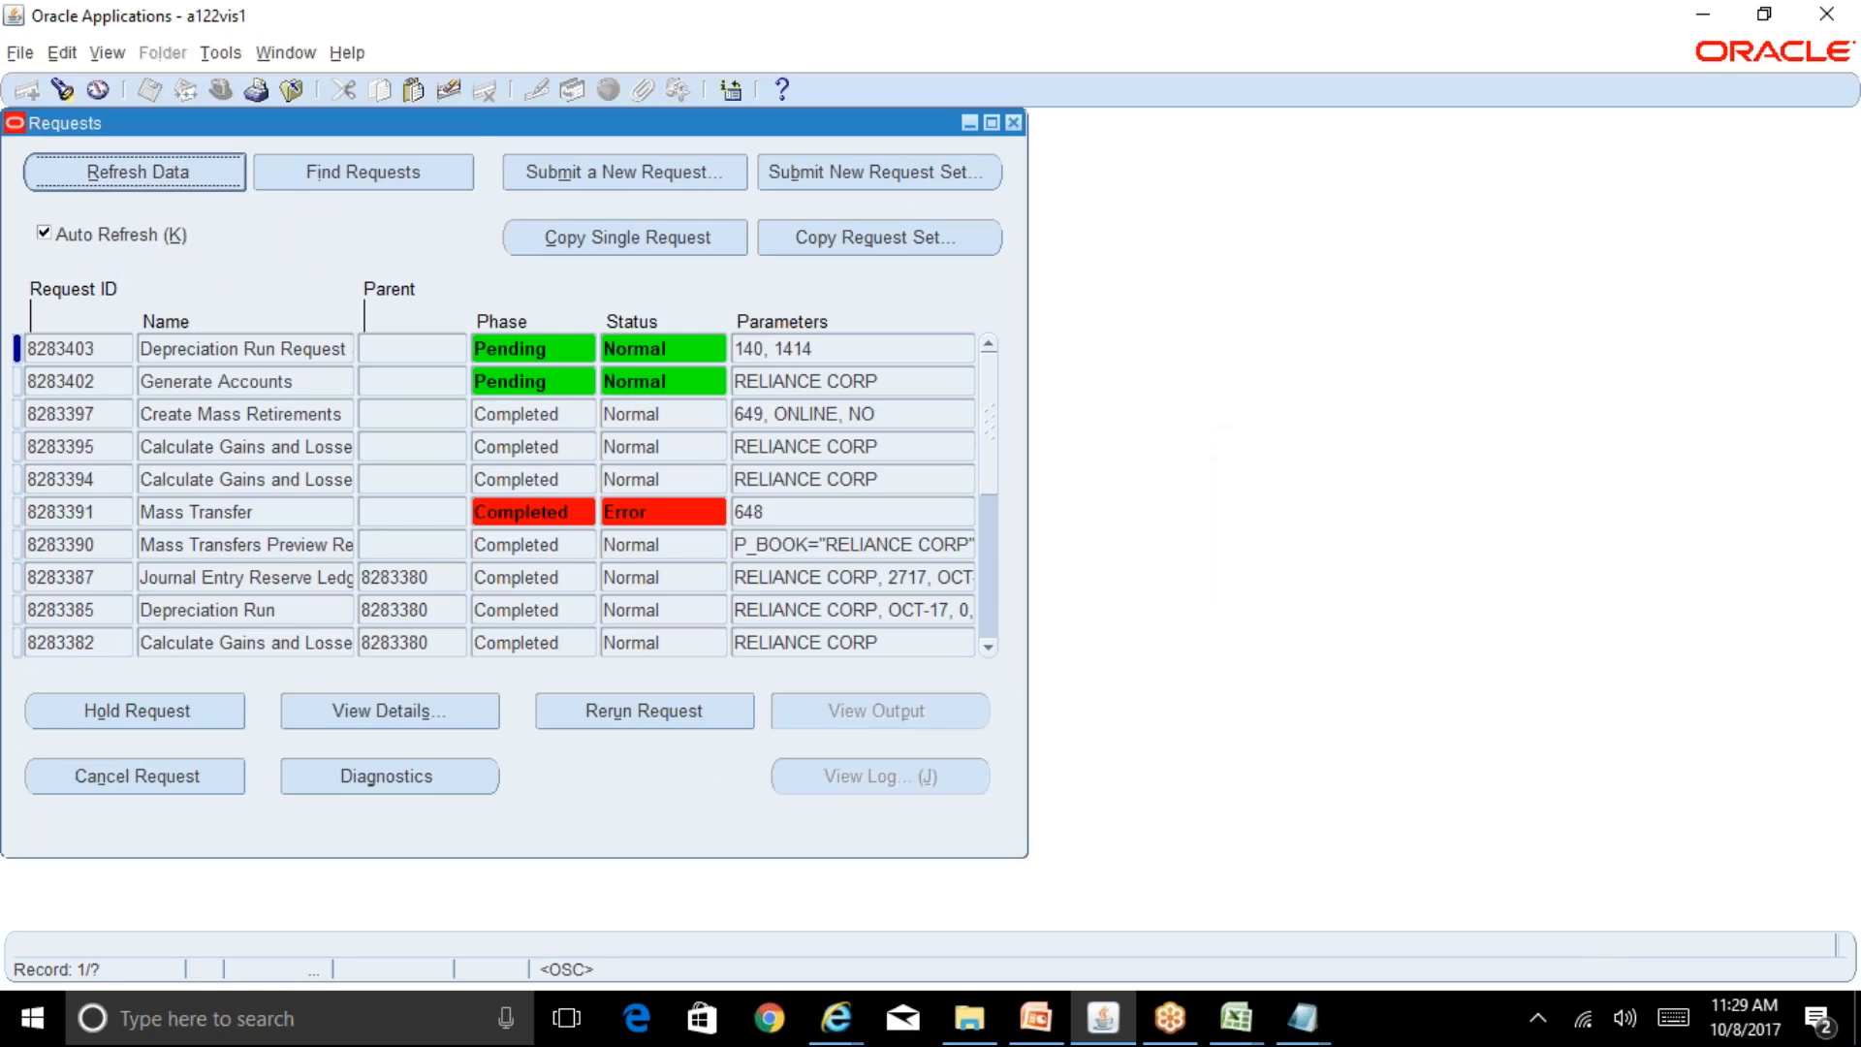
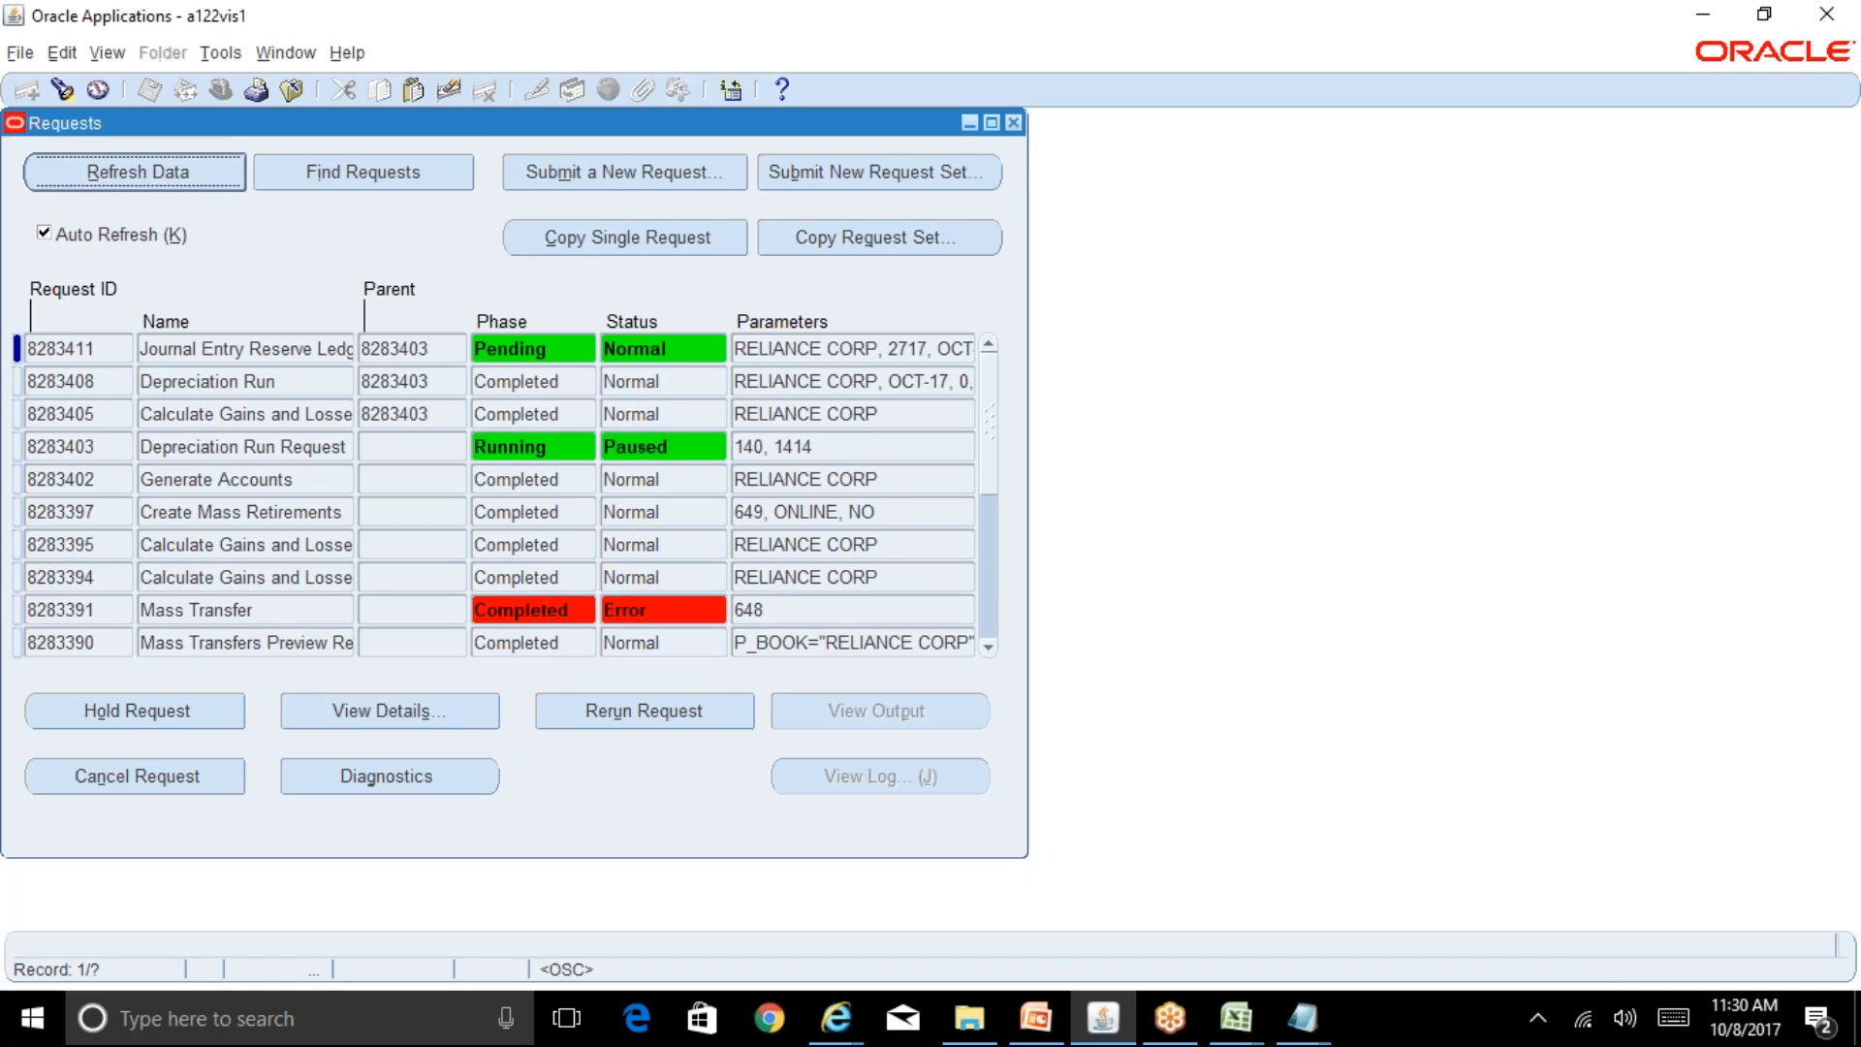
{"action": "key", "text": "alt+r"}
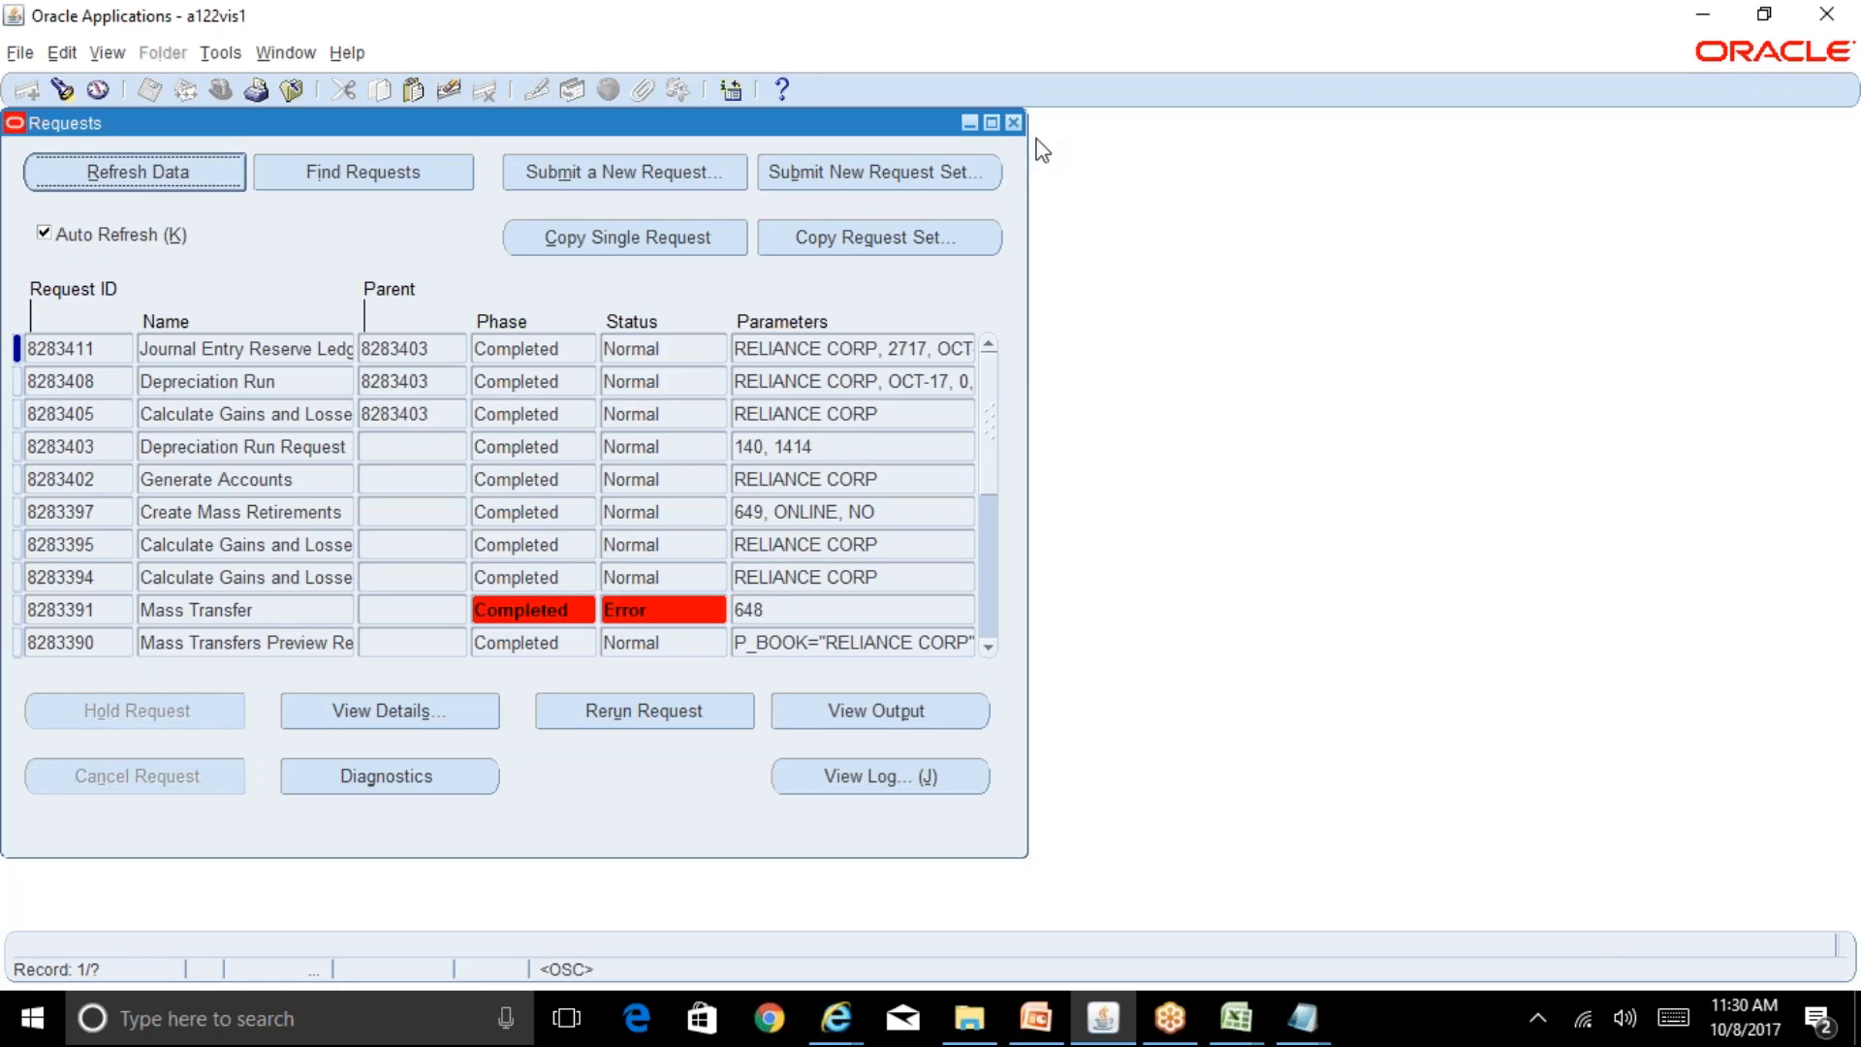
{"action": "left_click", "coordinate": [1013, 122]}
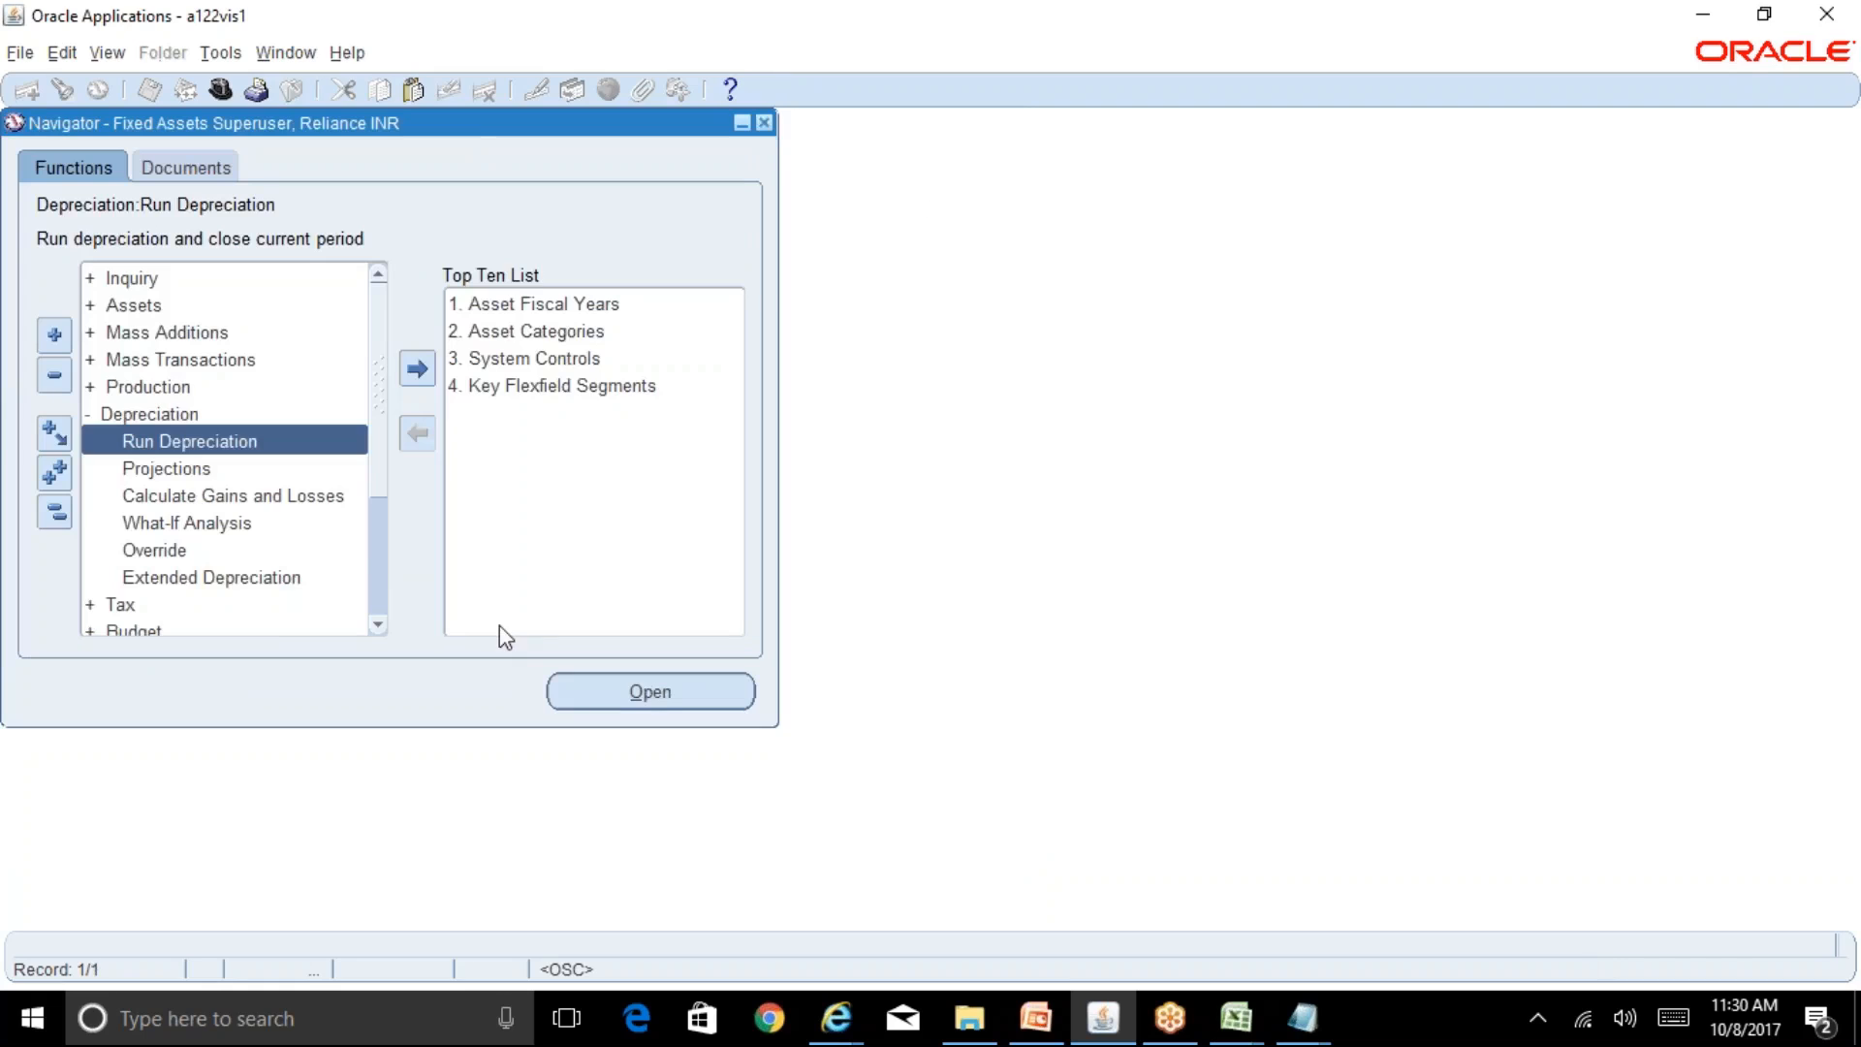
Step: Submit the Initial Mass Copy request from the Tax functions for the RELIANCE TAX book and decline another request
{"action": "left_click", "coordinate": [47, 517]}
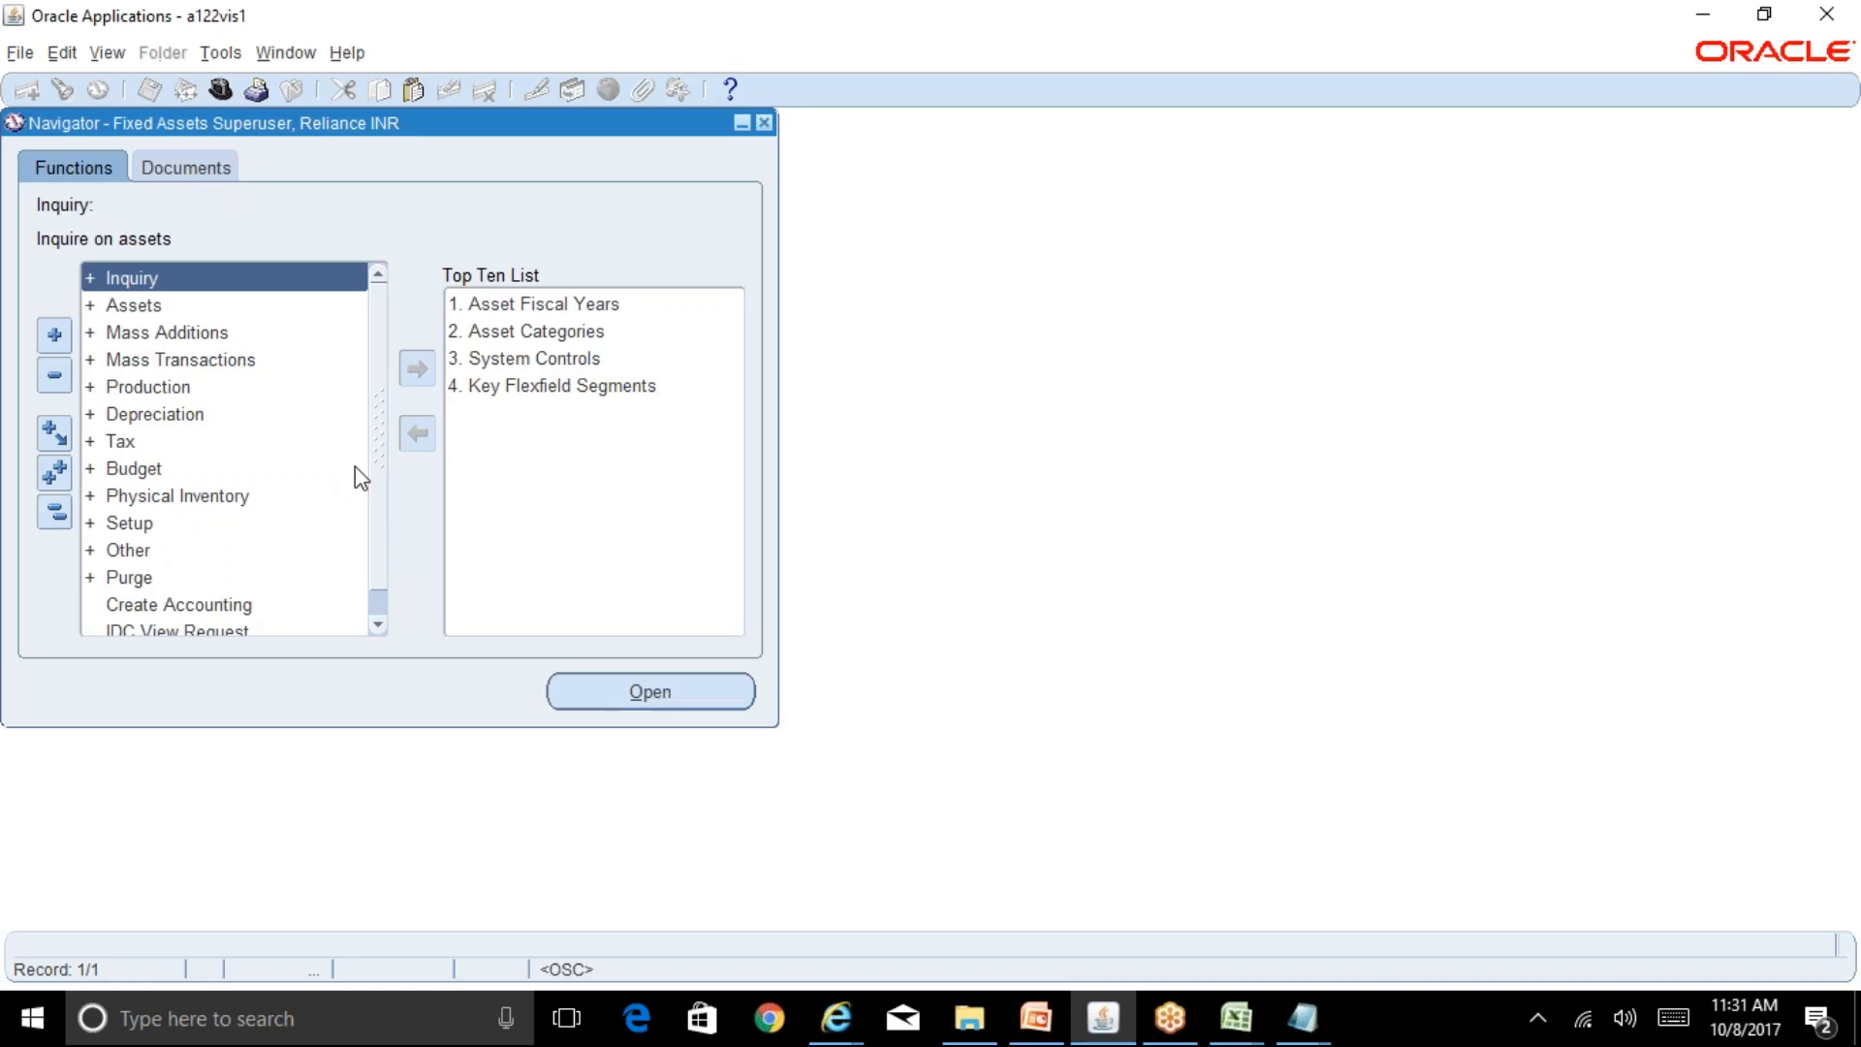
{"action": "double_click", "coordinate": [200, 442]}
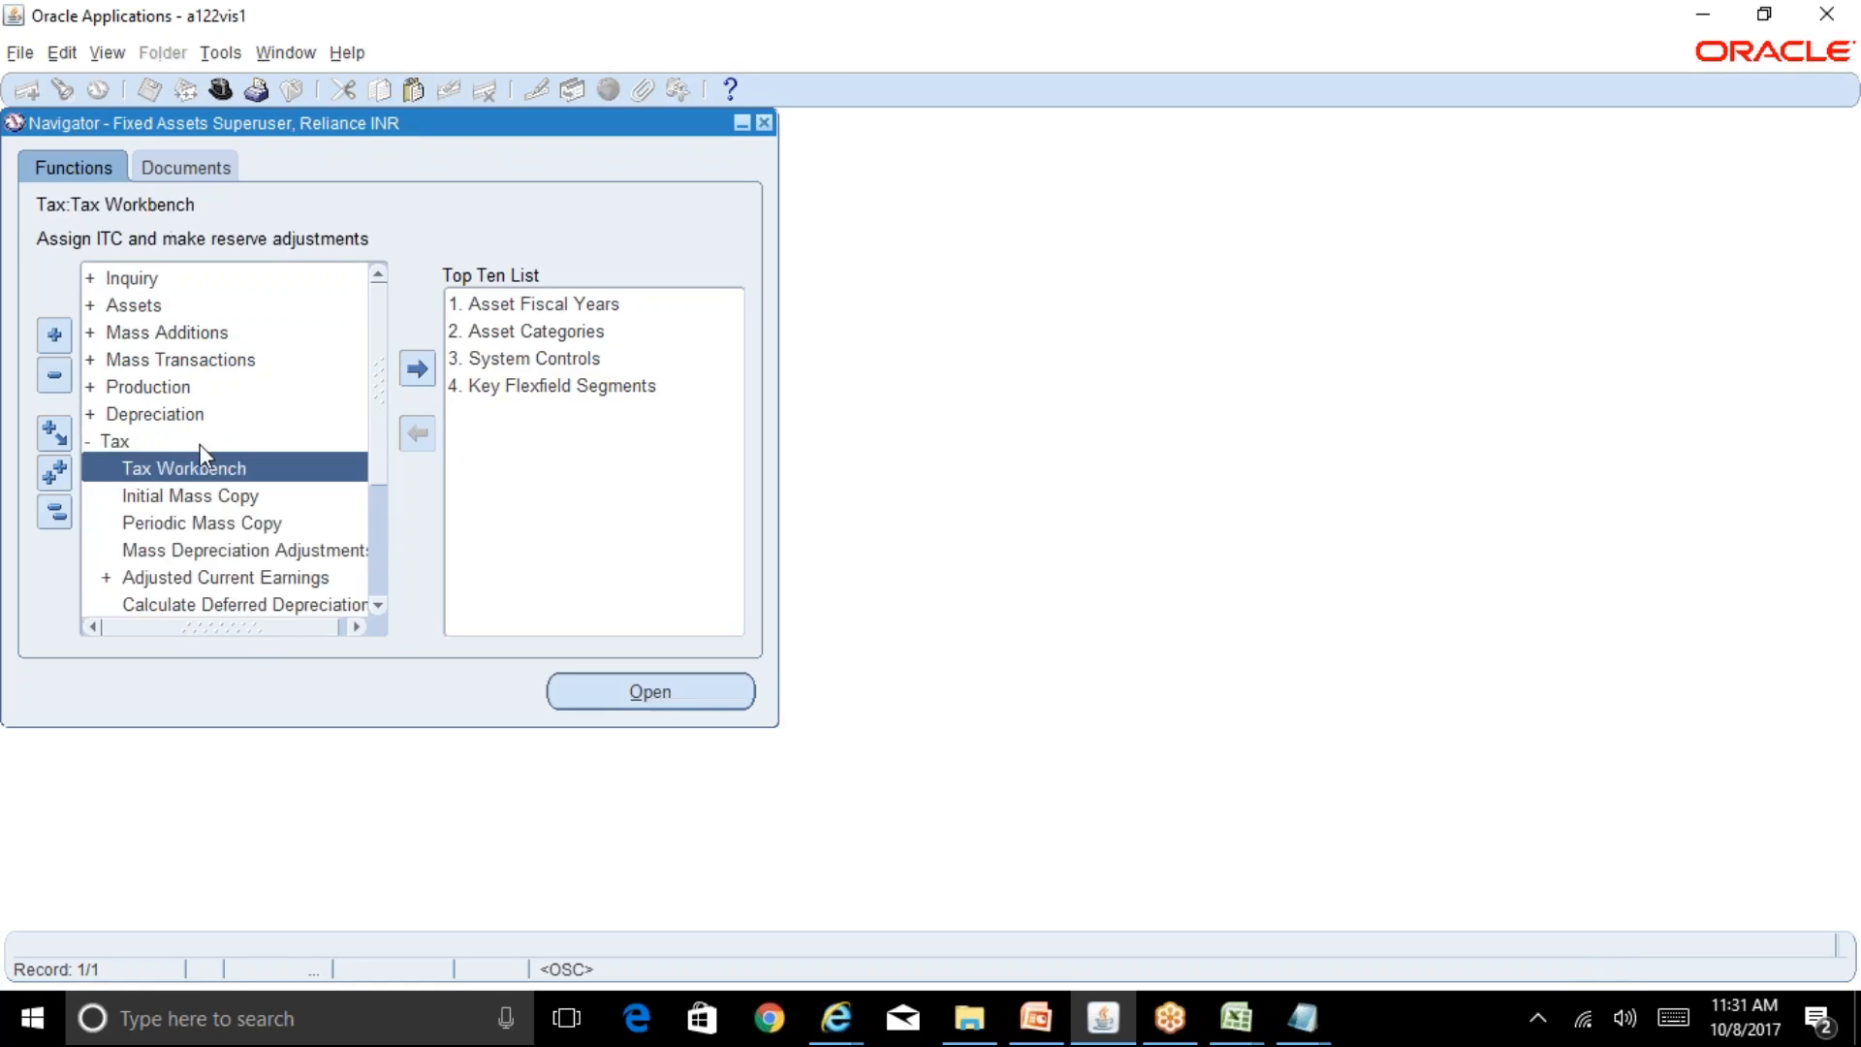
{"action": "double_click", "coordinate": [291, 497]}
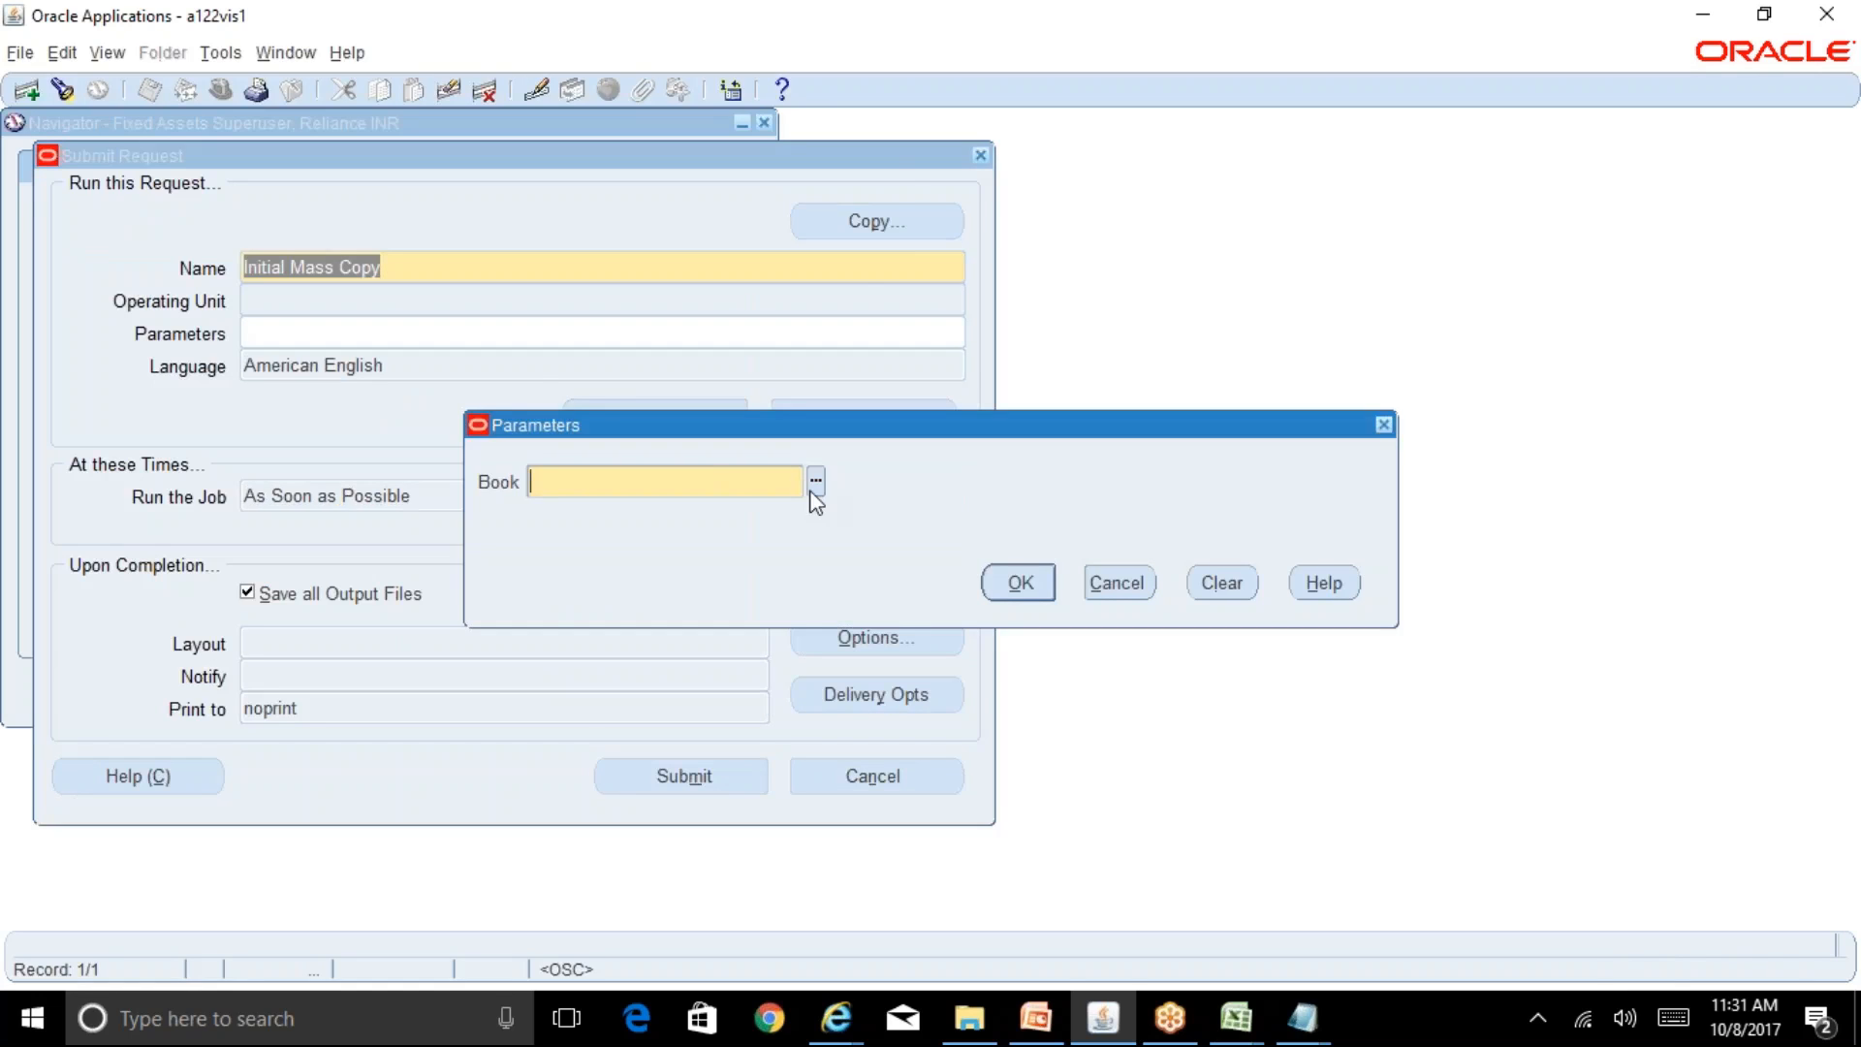
{"action": "key", "text": "ctrl+l"}
{"action": "type", "text": "rE%"}
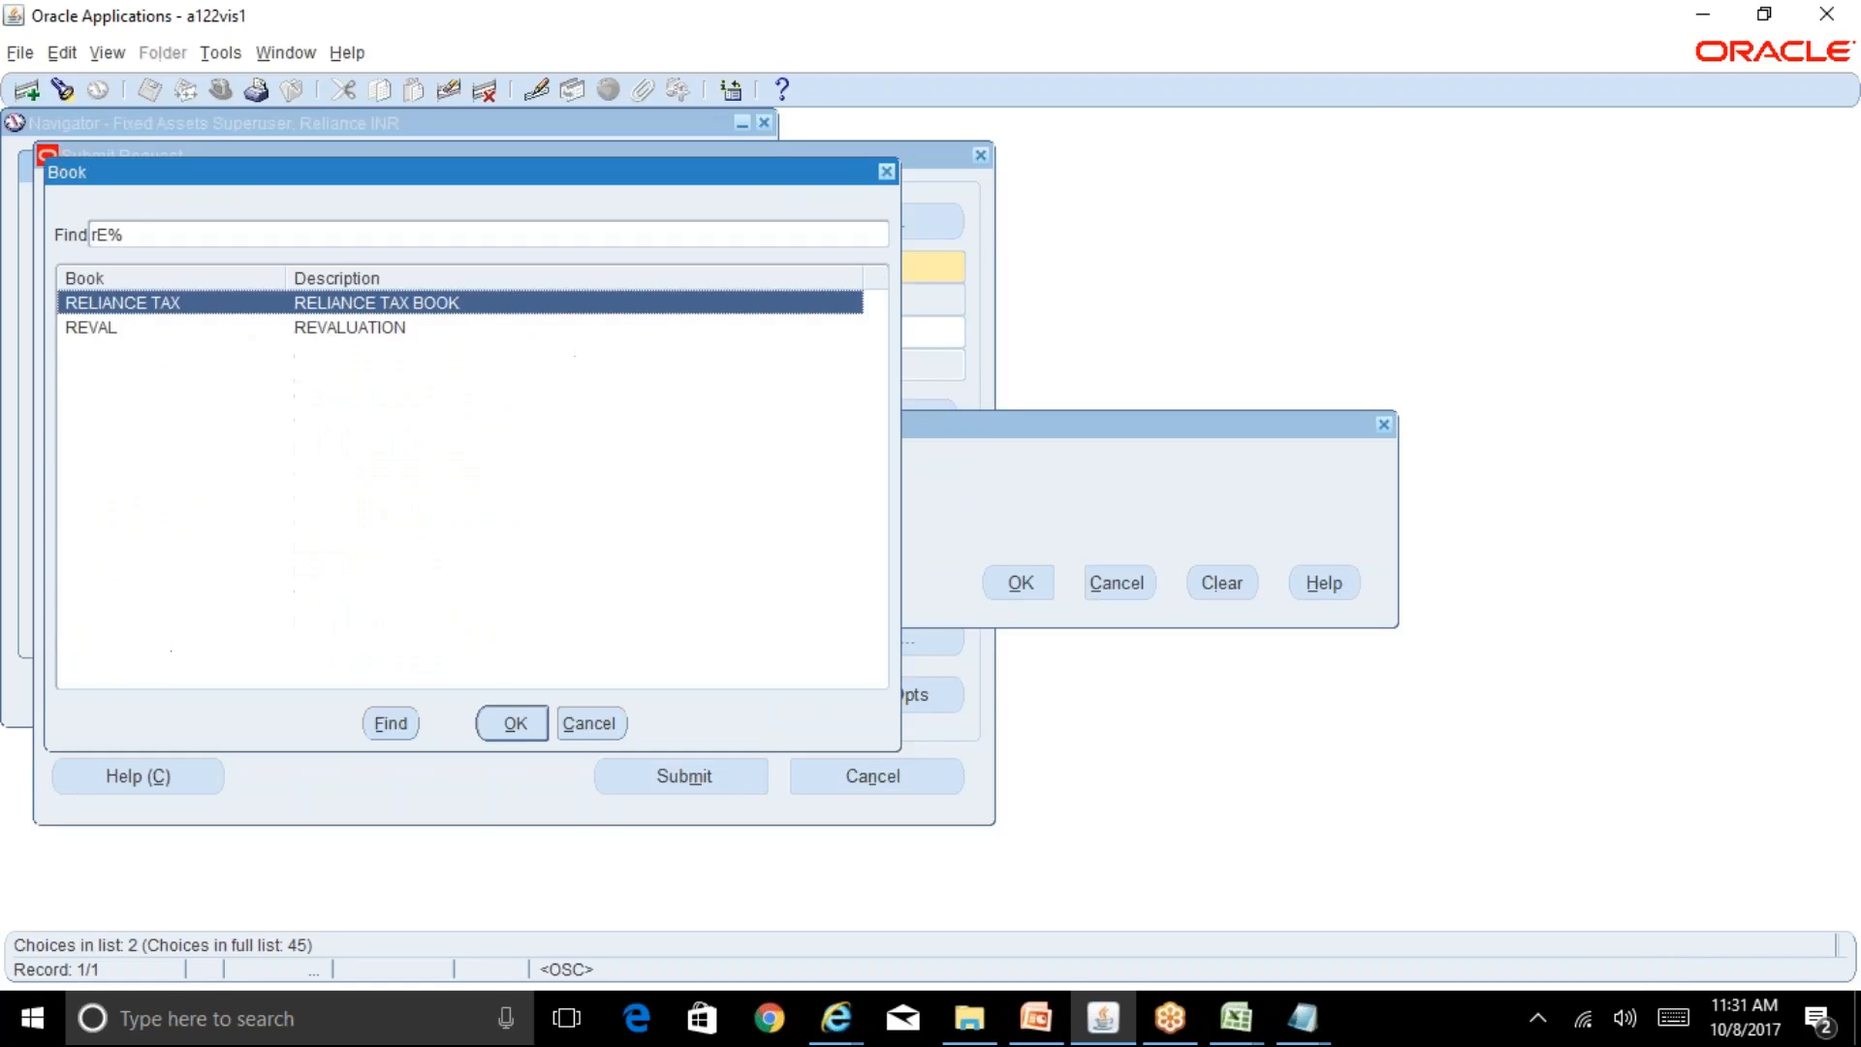
{"action": "key", "text": "Return"}
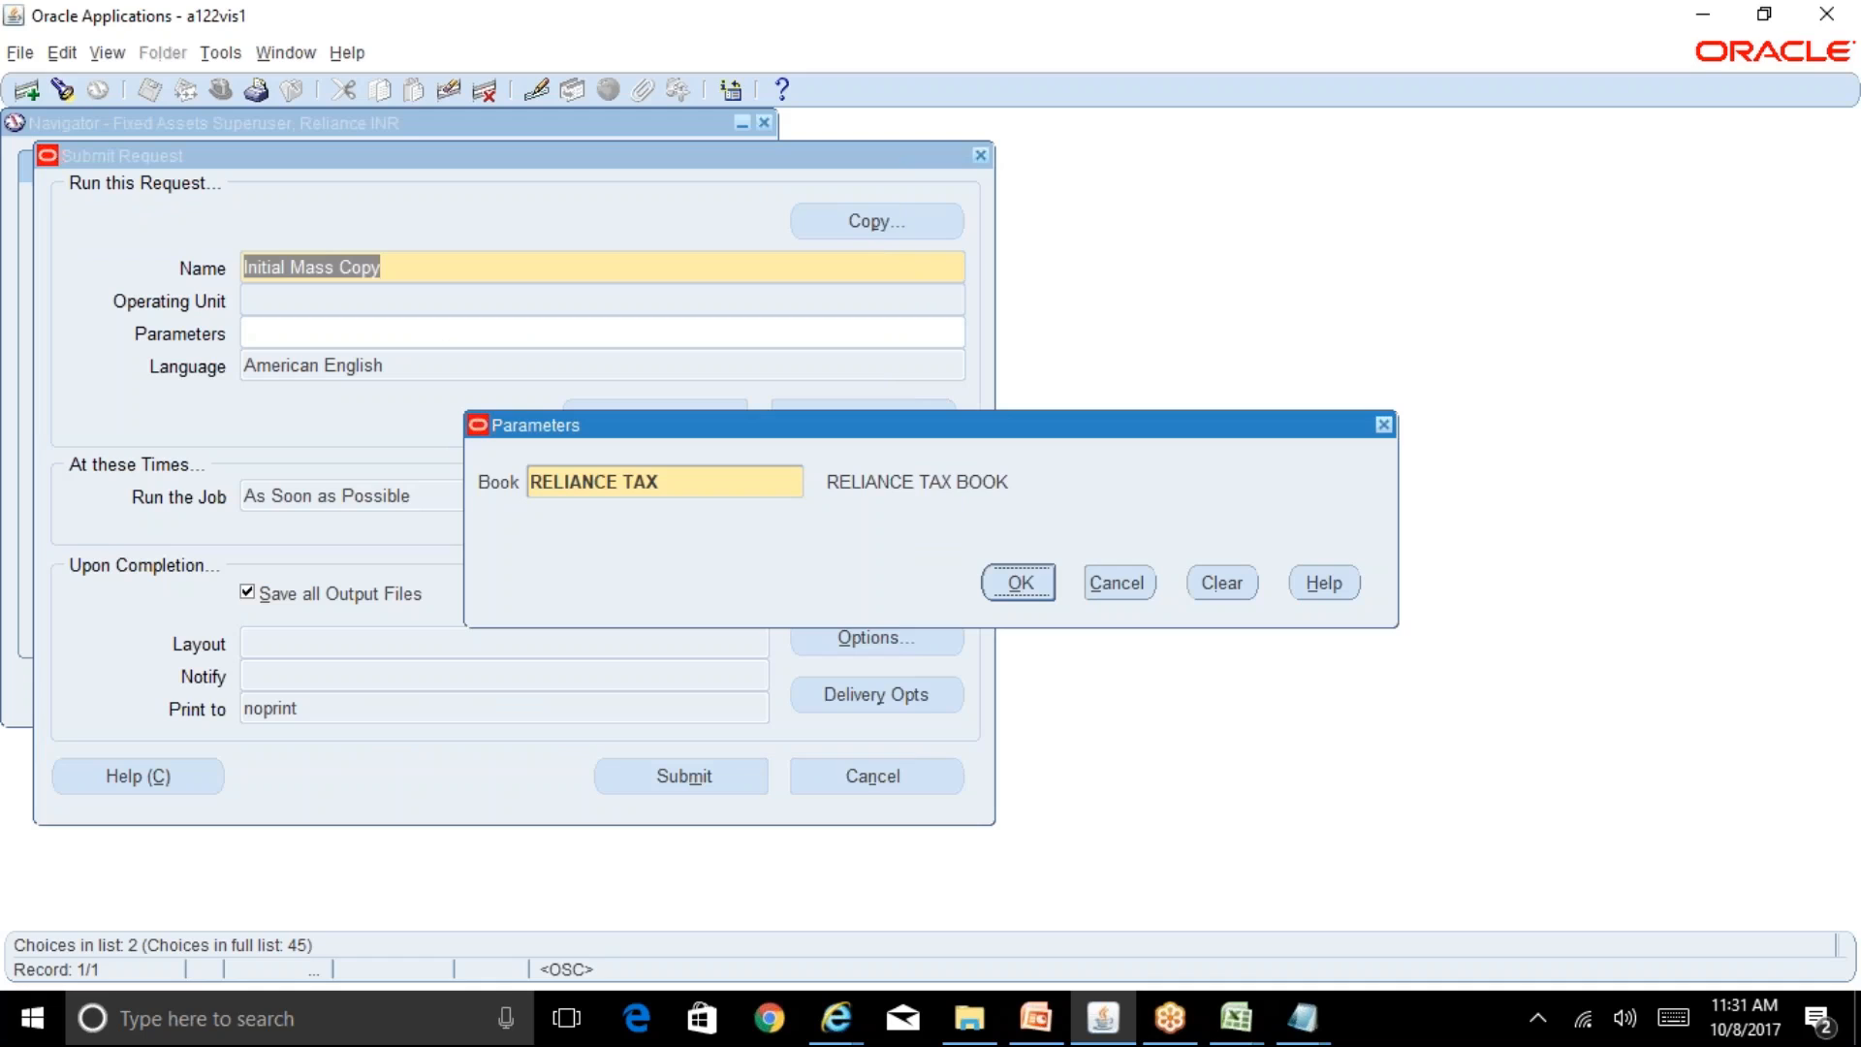
{"action": "left_click", "coordinate": [991, 586]}
{"action": "left_click", "coordinate": [685, 776]}
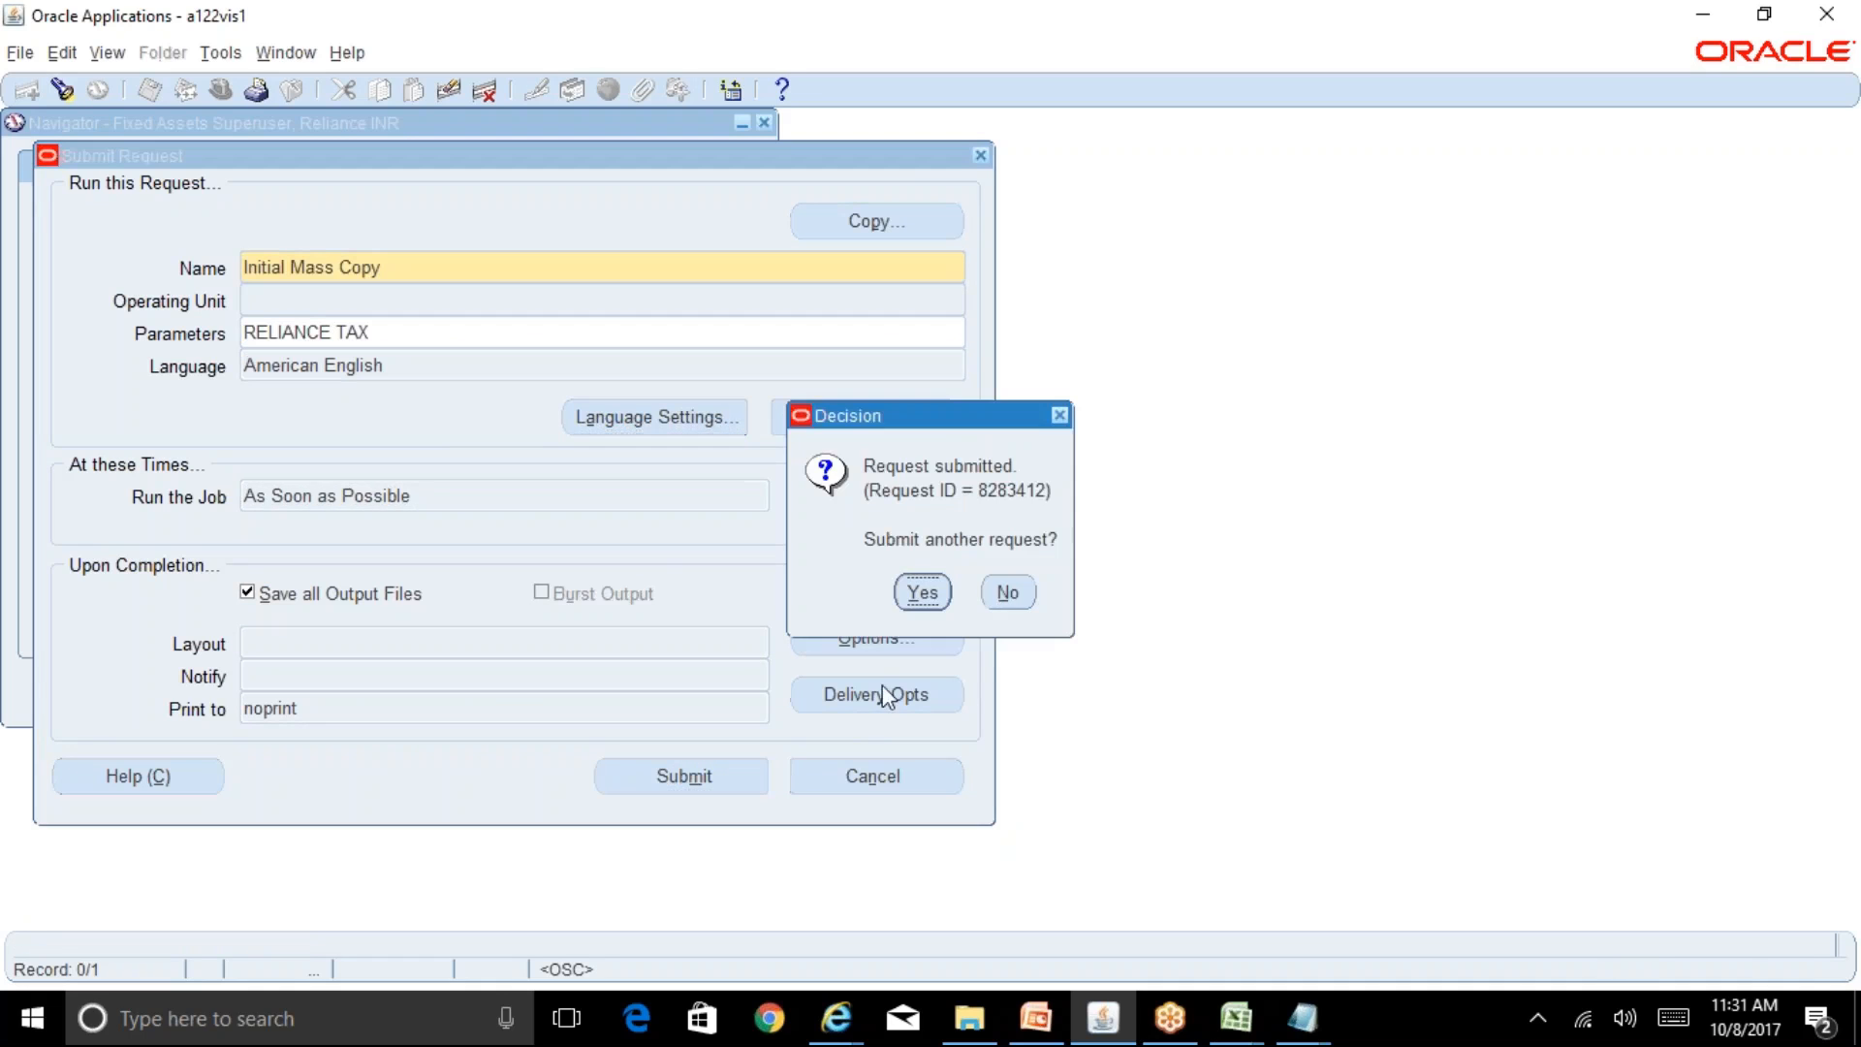
{"action": "left_click", "coordinate": [1021, 609]}
Step: Show all requests, refresh the status of the Initial Mass Copy, and move the Requests window clear of the Navigator
{"action": "key", "text": "alt+v"}
{"action": "key", "text": "r"}
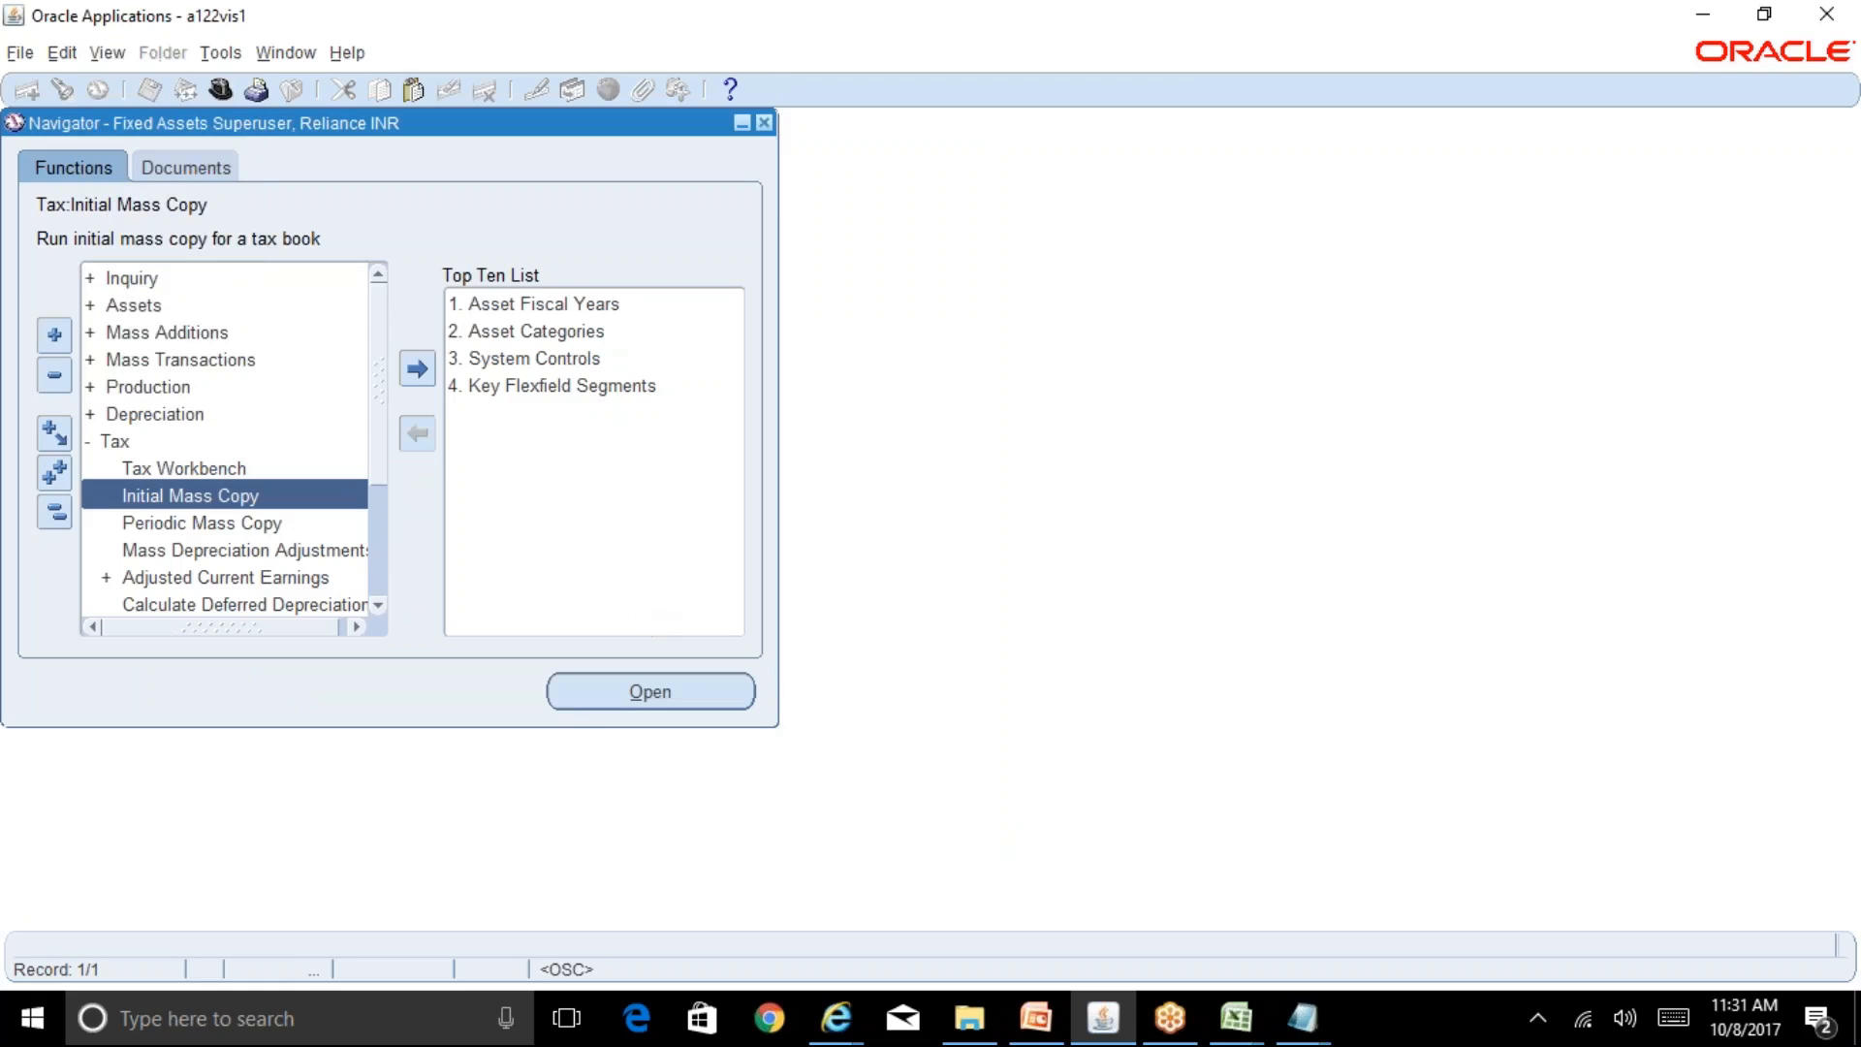
{"action": "key", "text": "alt+i"}
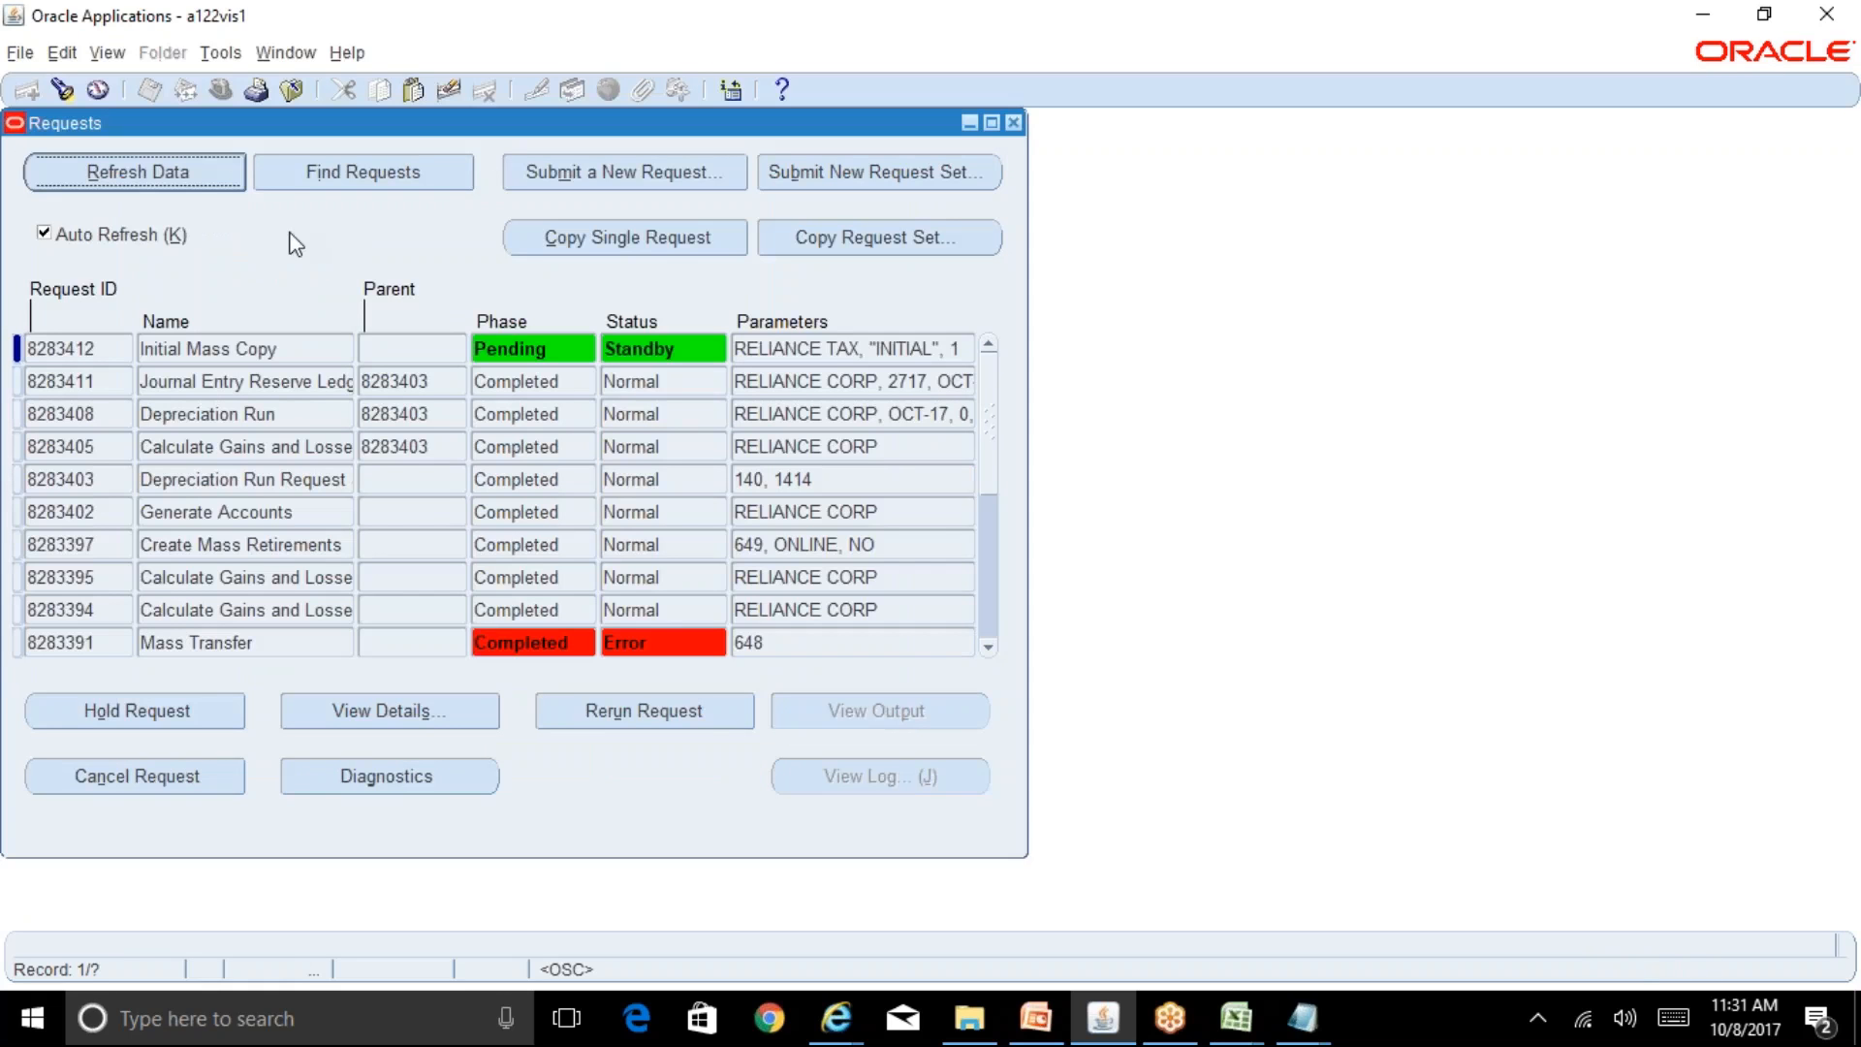
{"action": "left_click", "coordinate": [188, 178]}
{"action": "left_click_drag", "start_coordinate": [859, 123], "coordinate": [1549, 221]}
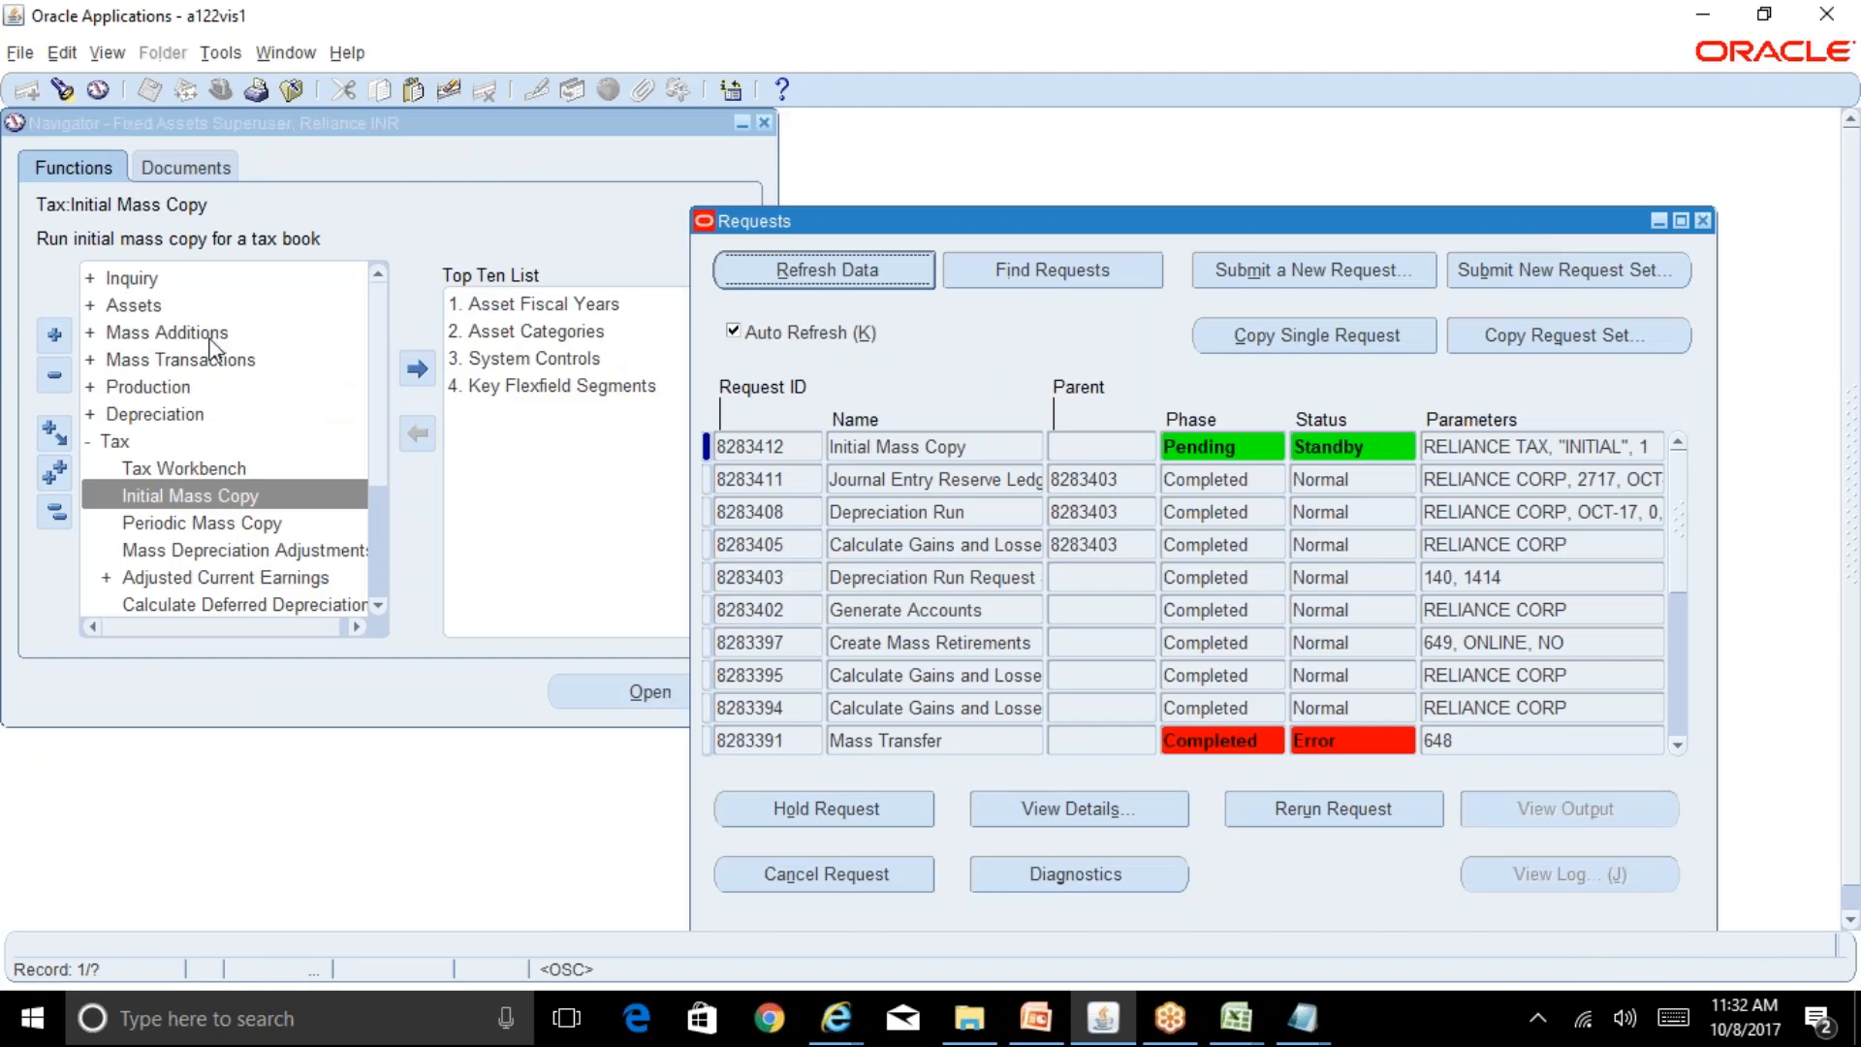
Step: Open the Find Assets form and find all assets in the RELIANCE TAX book
{"action": "double_click", "coordinate": [171, 303]}
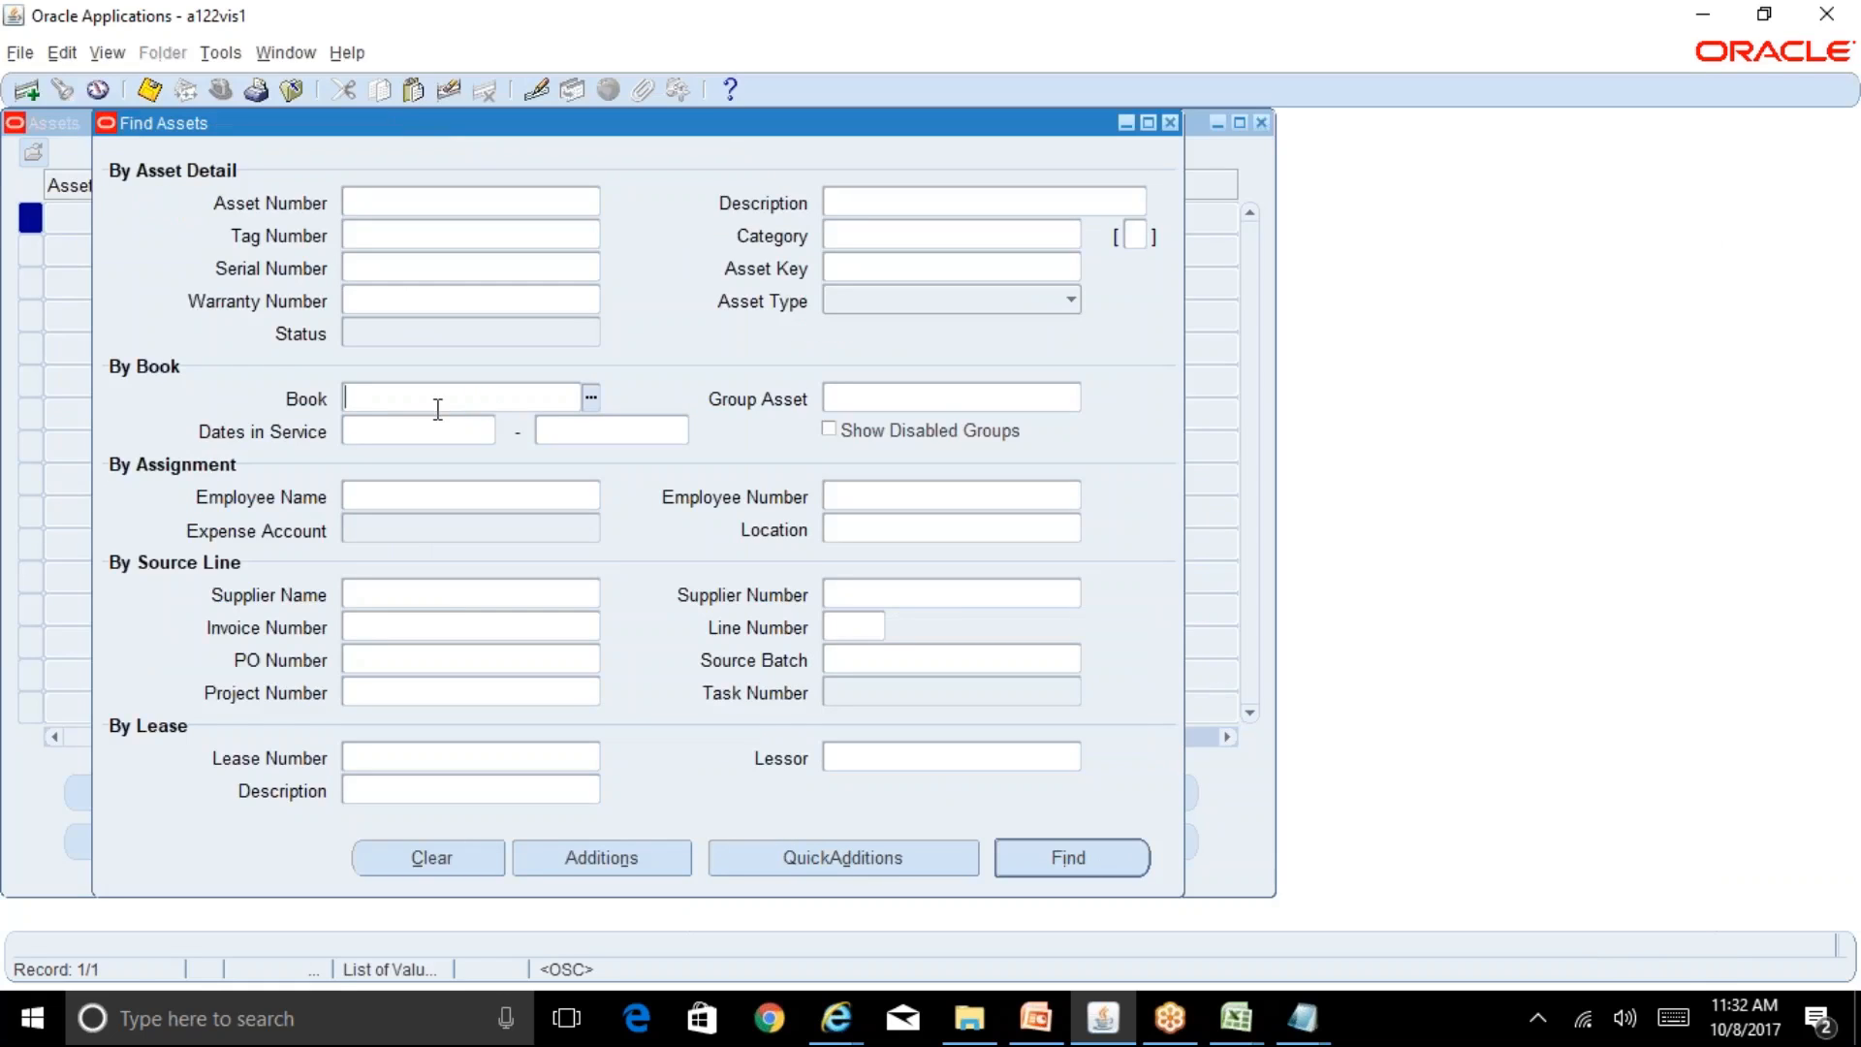
{"action": "type", "text": "REL"}
{"action": "key", "text": "Tab"}
{"action": "key", "text": "Down"}
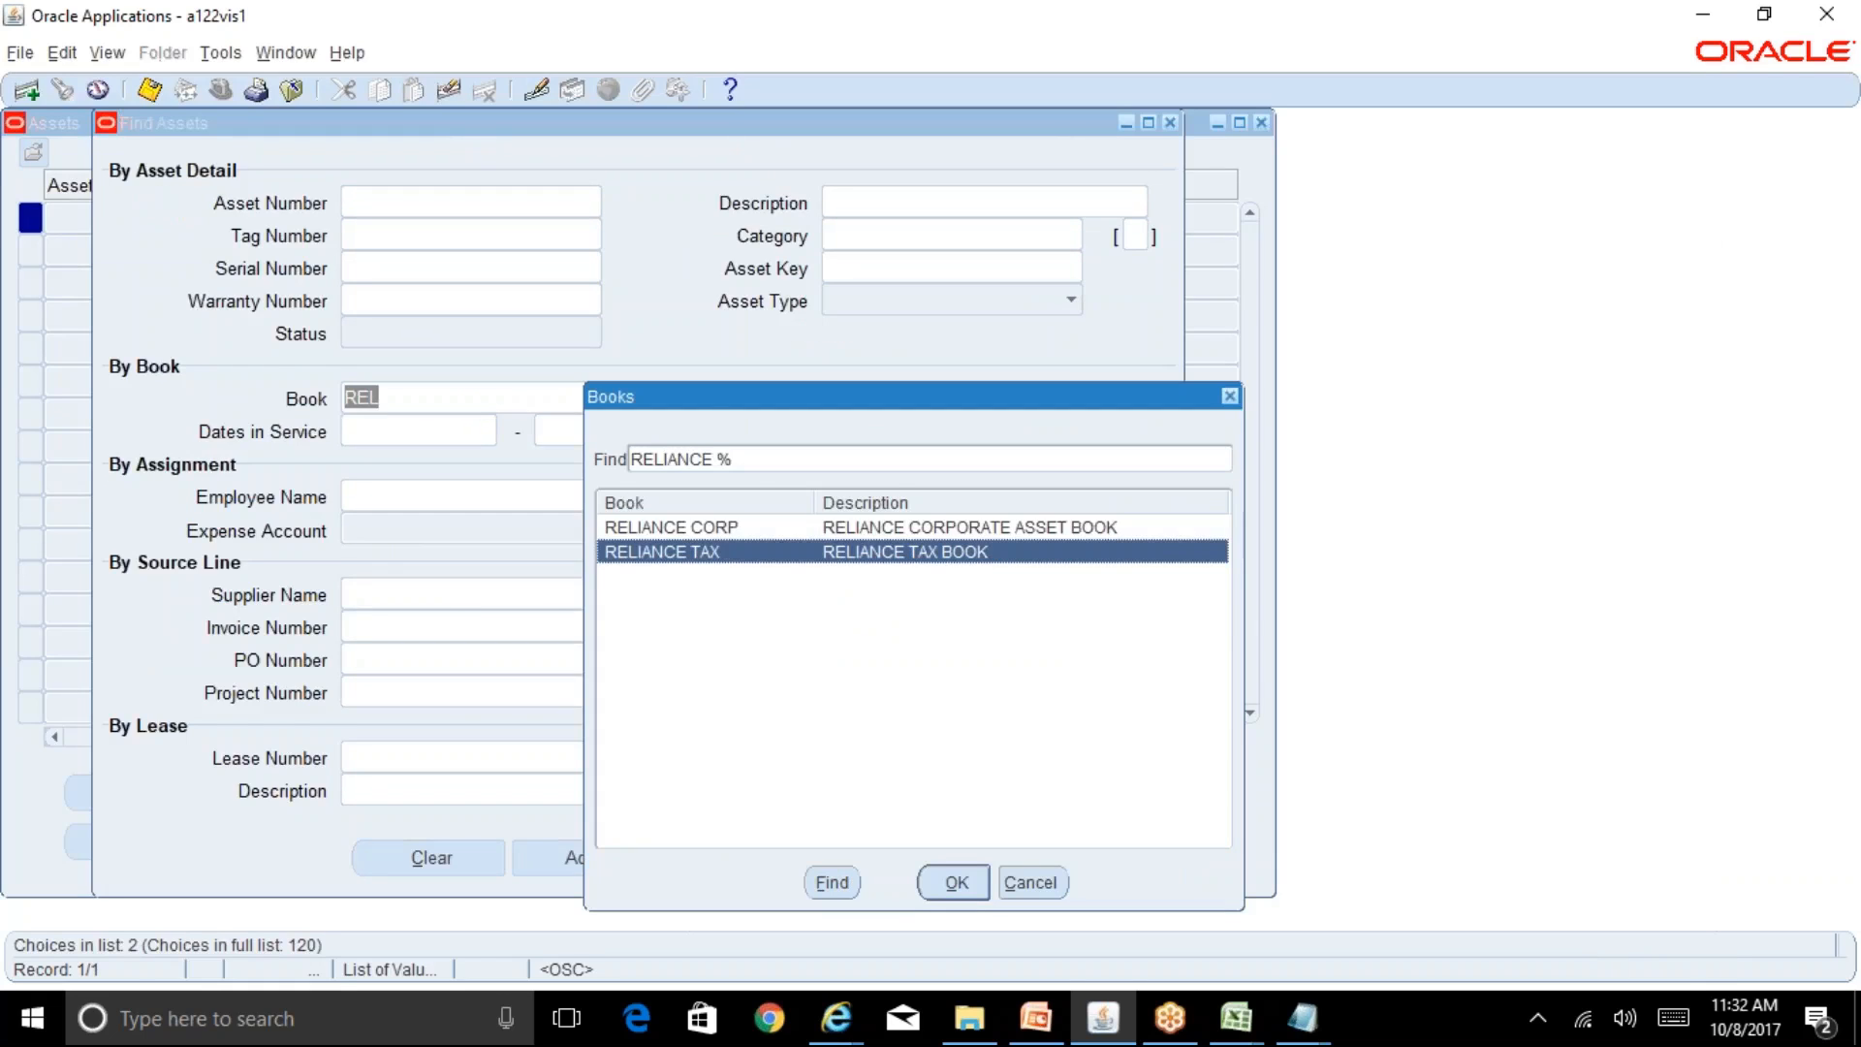
{"action": "key", "text": "Return"}
{"action": "left_click", "coordinate": [1070, 858]}
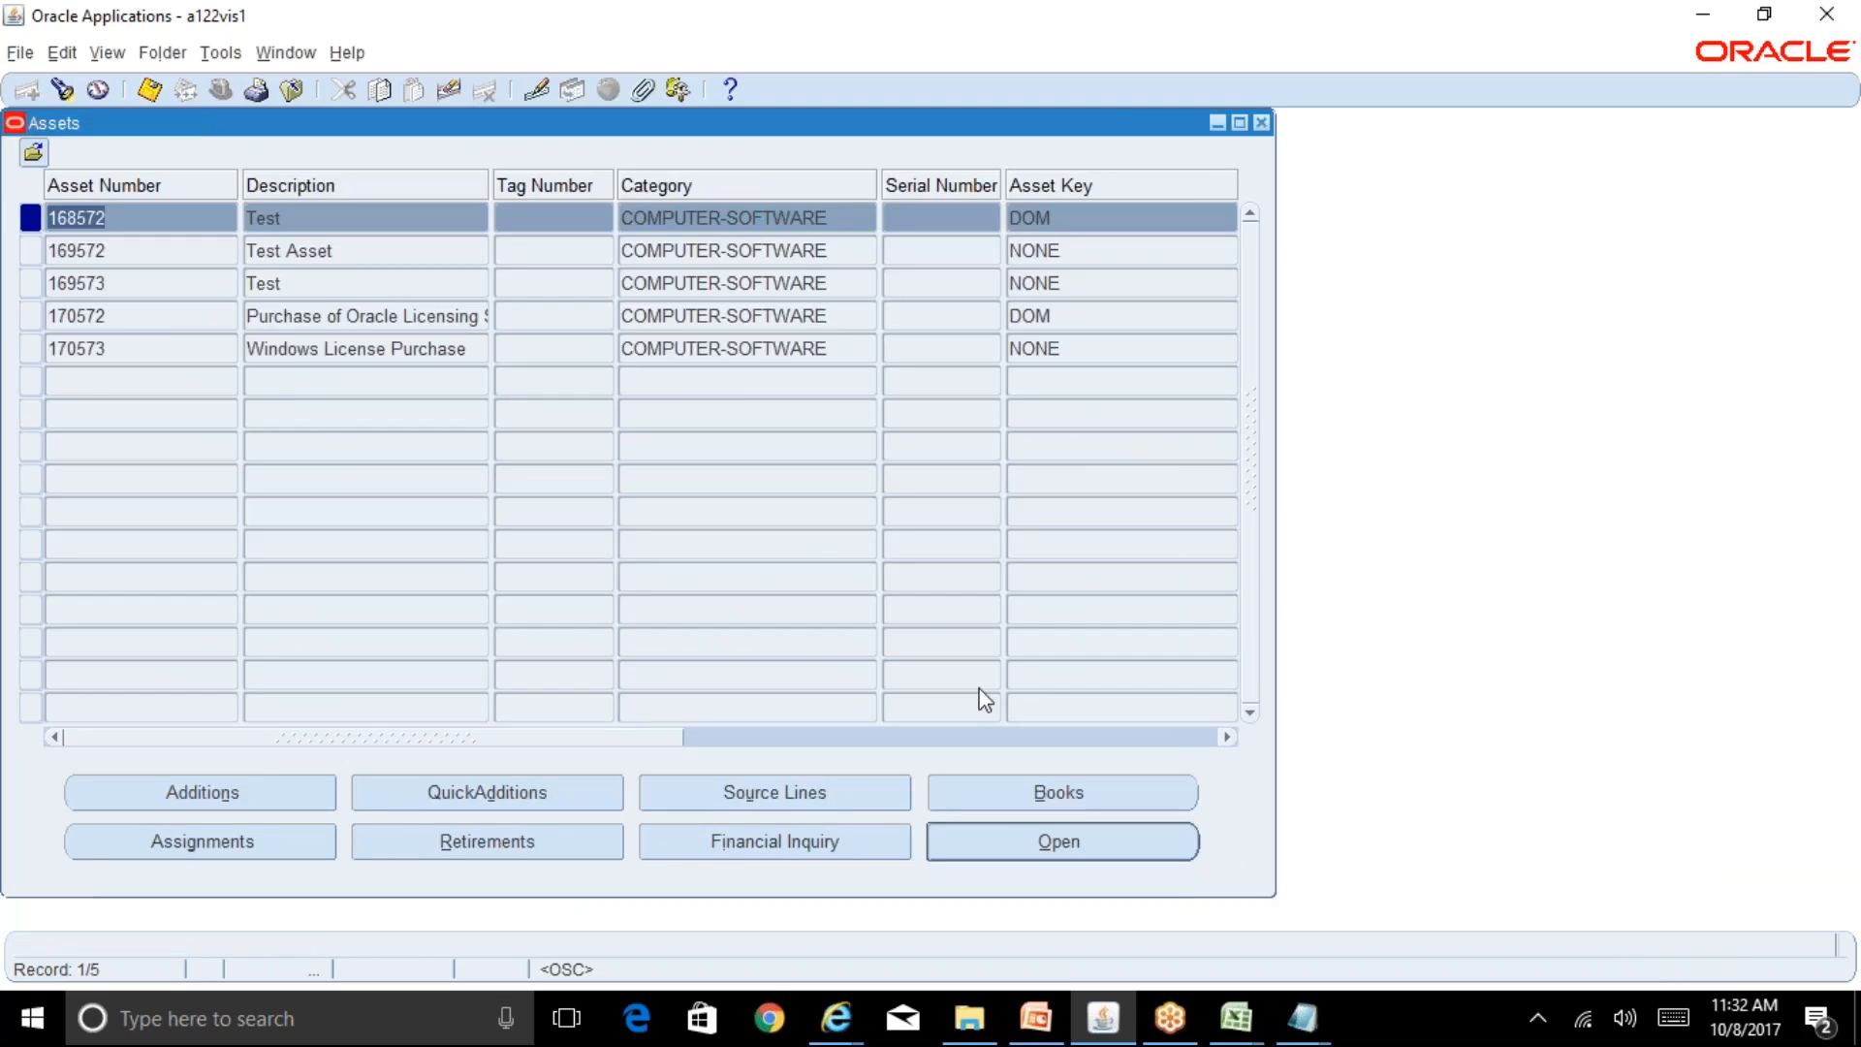
Step: Reopen the list of all requests, move it beside the Assets list, and open the Initial Mass Copy output report
{"action": "left_click", "coordinate": [106, 53]}
{"action": "left_click", "coordinate": [155, 85]}
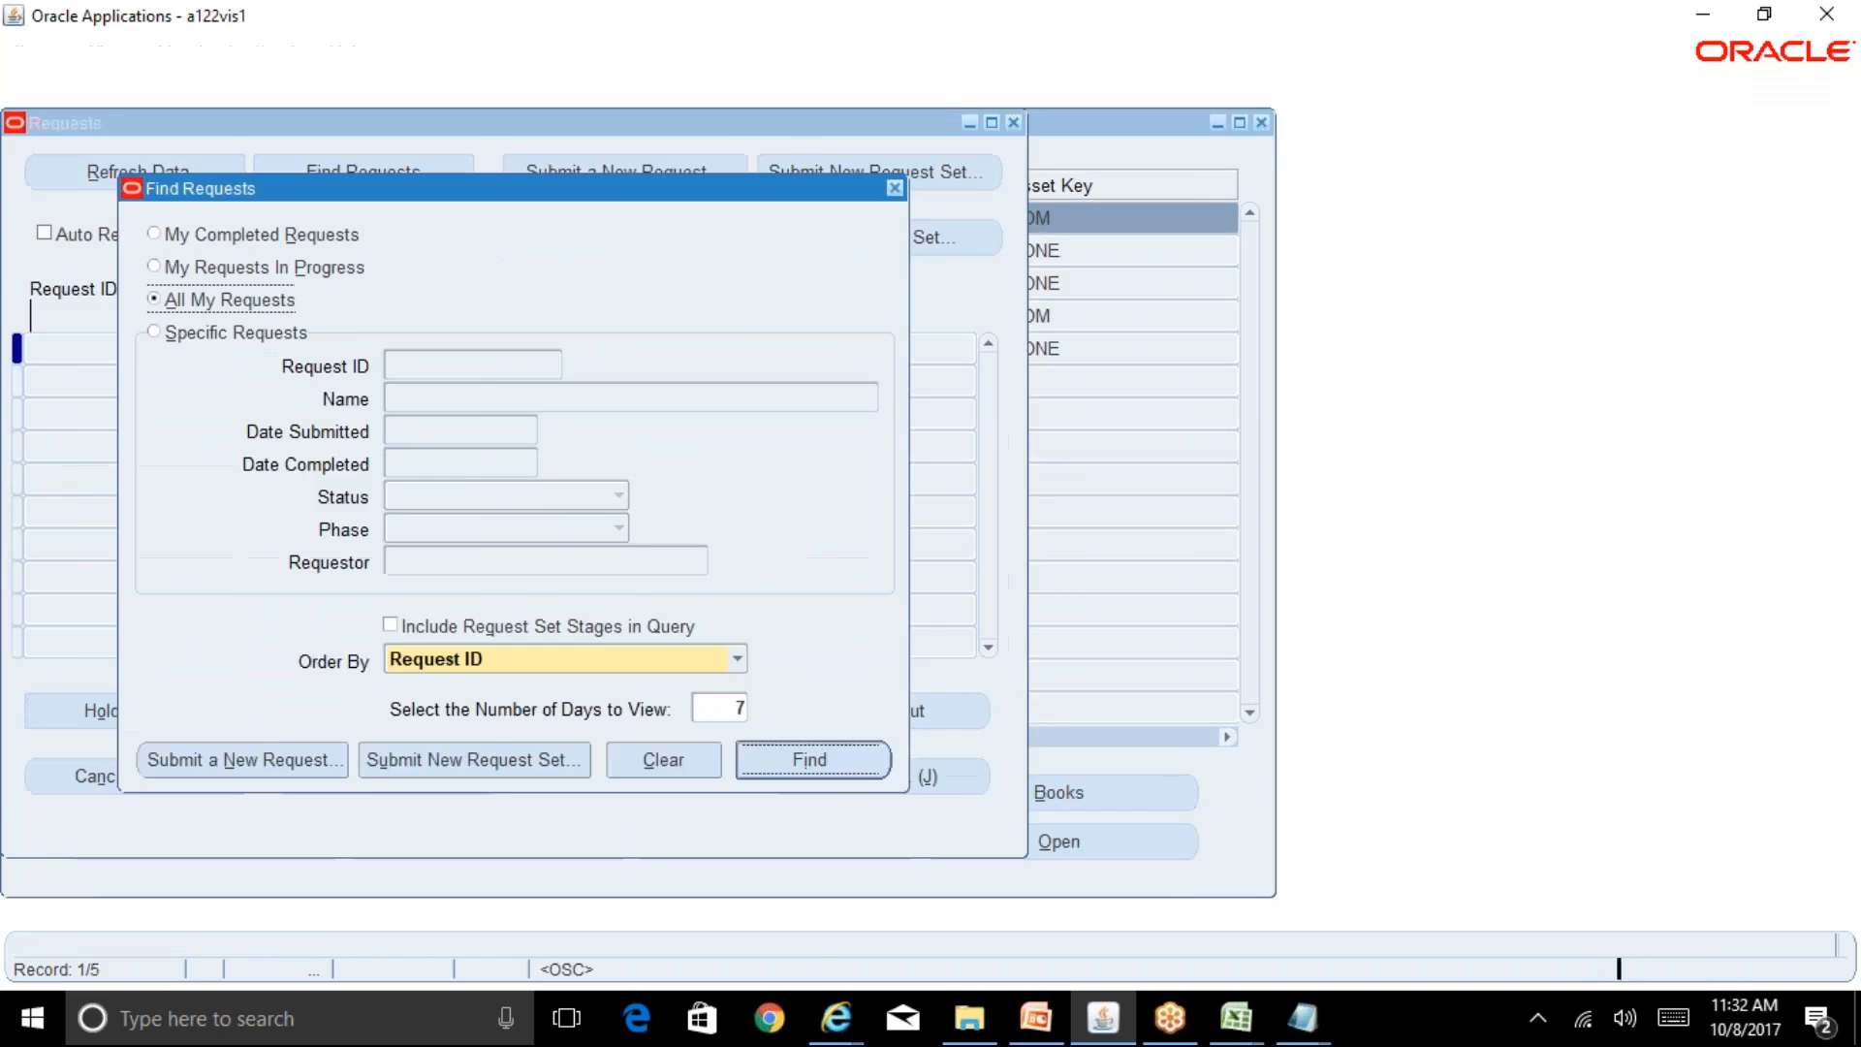
{"action": "key", "text": "Return"}
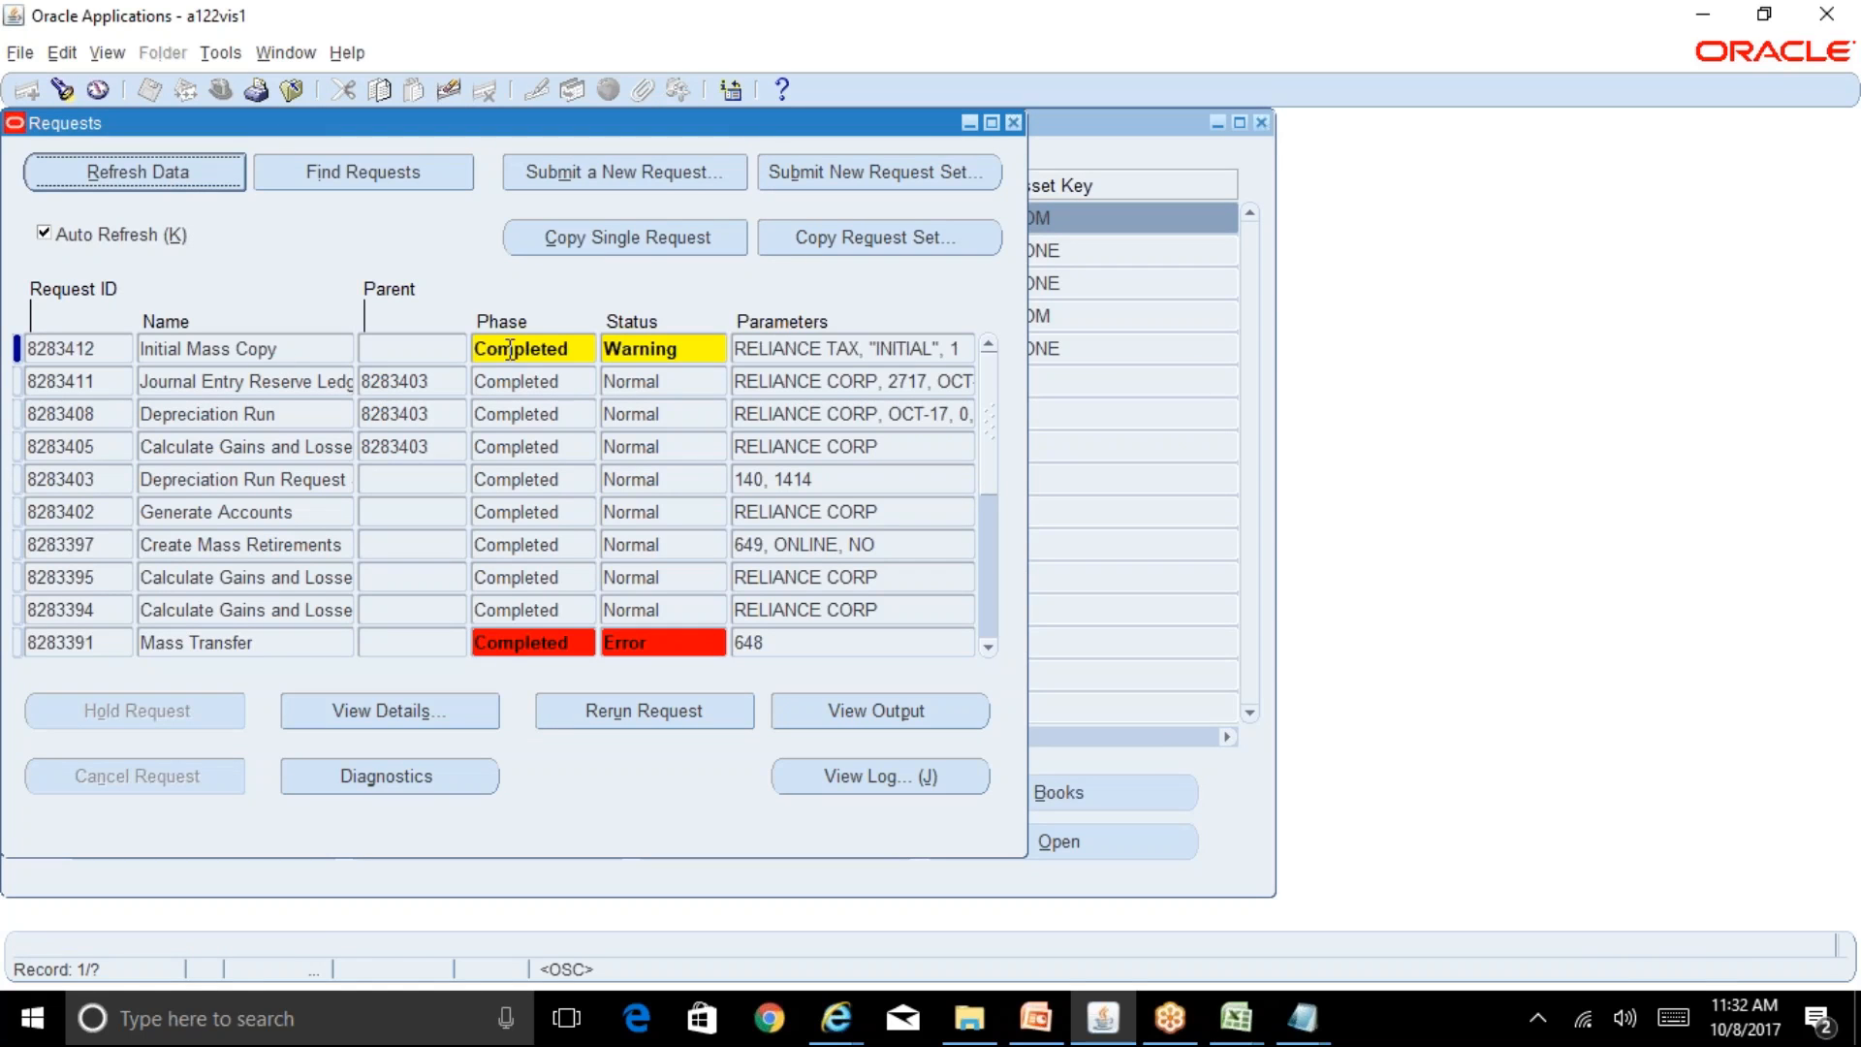
{"action": "left_click_drag", "start_coordinate": [597, 126], "coordinate": [1363, 206]}
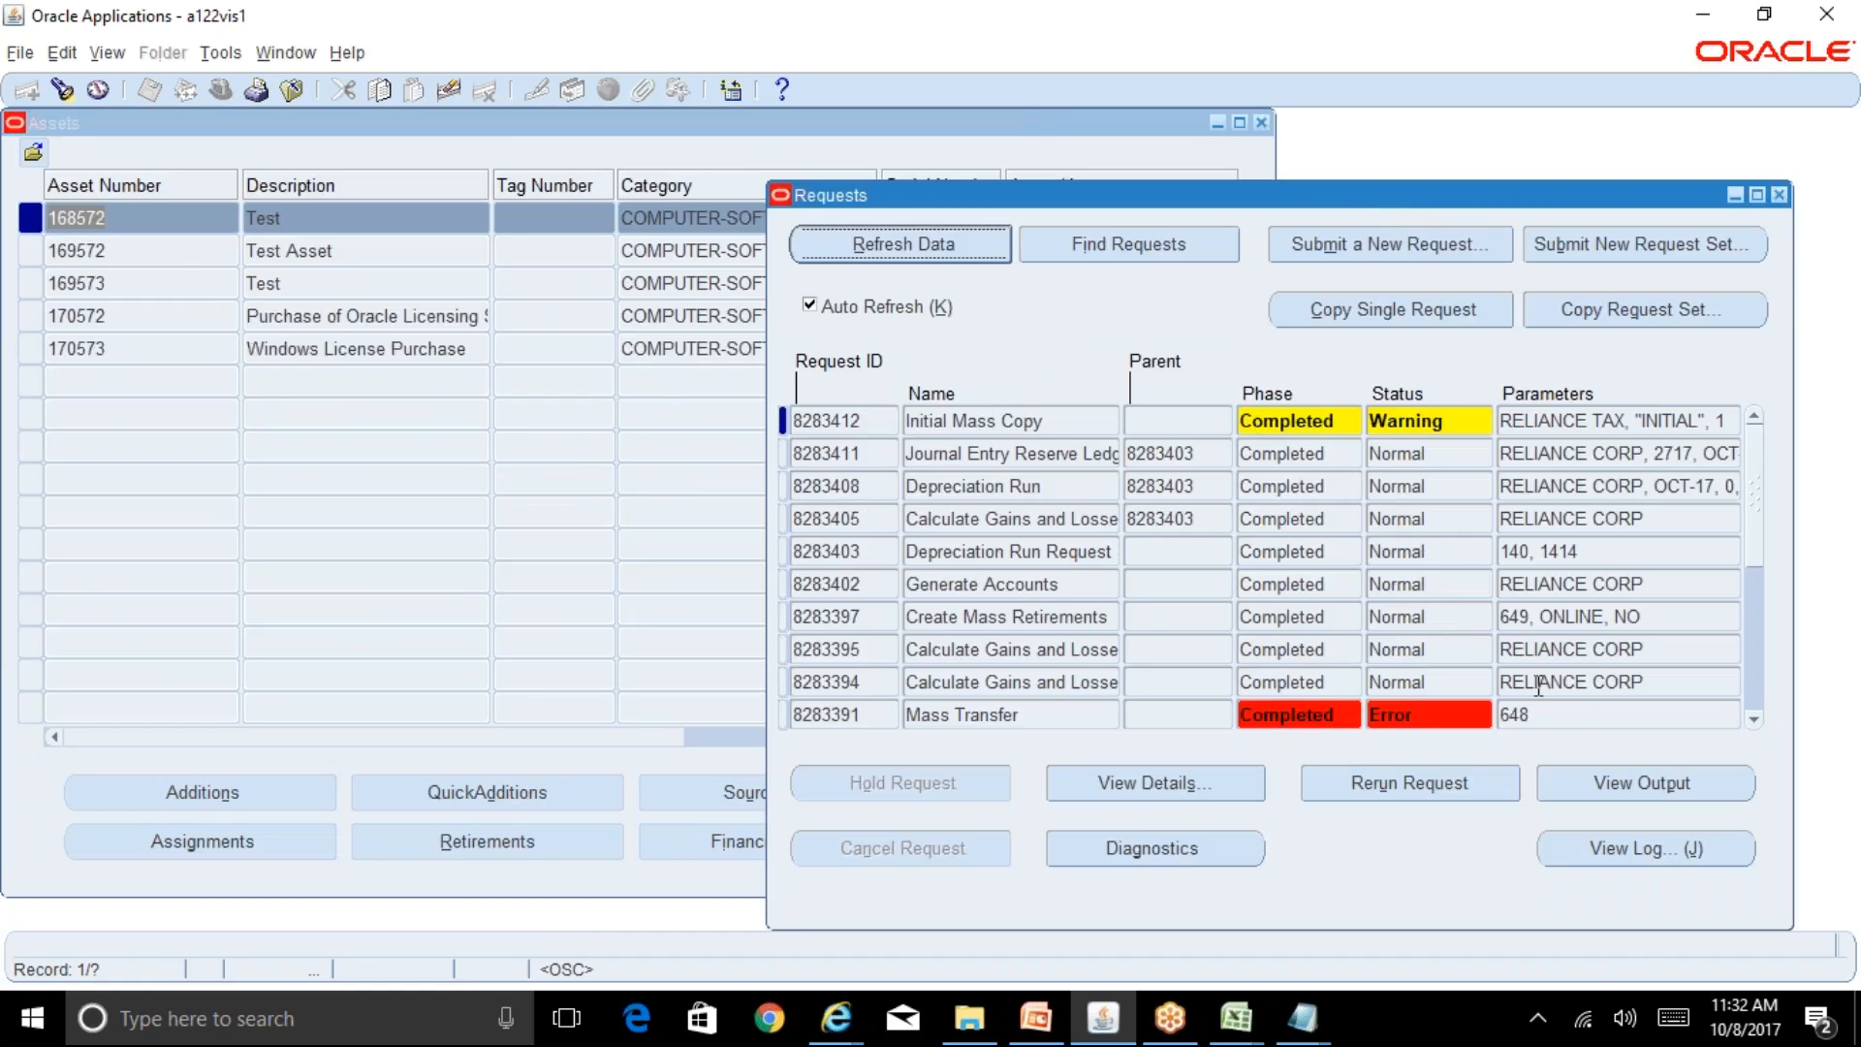
{"action": "left_click", "coordinate": [1633, 793]}
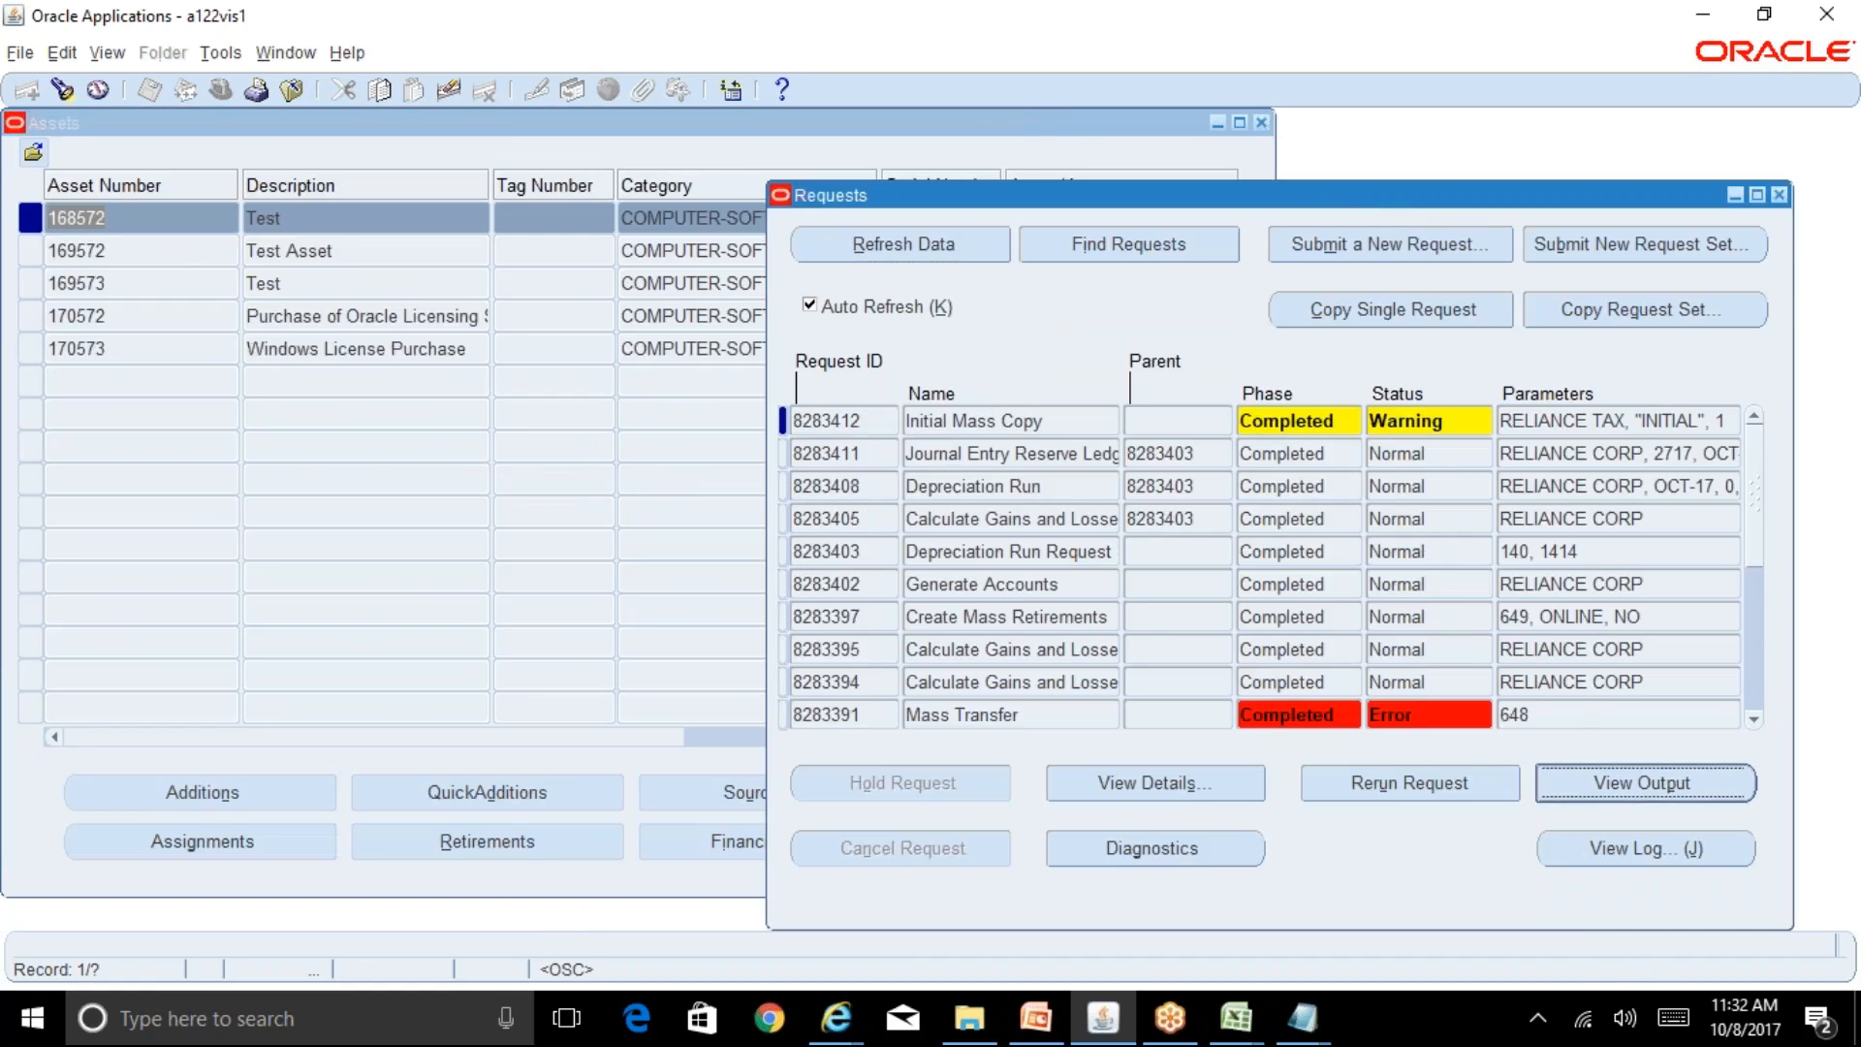
{"action": "mouse_move", "coordinate": [858, 1021]}
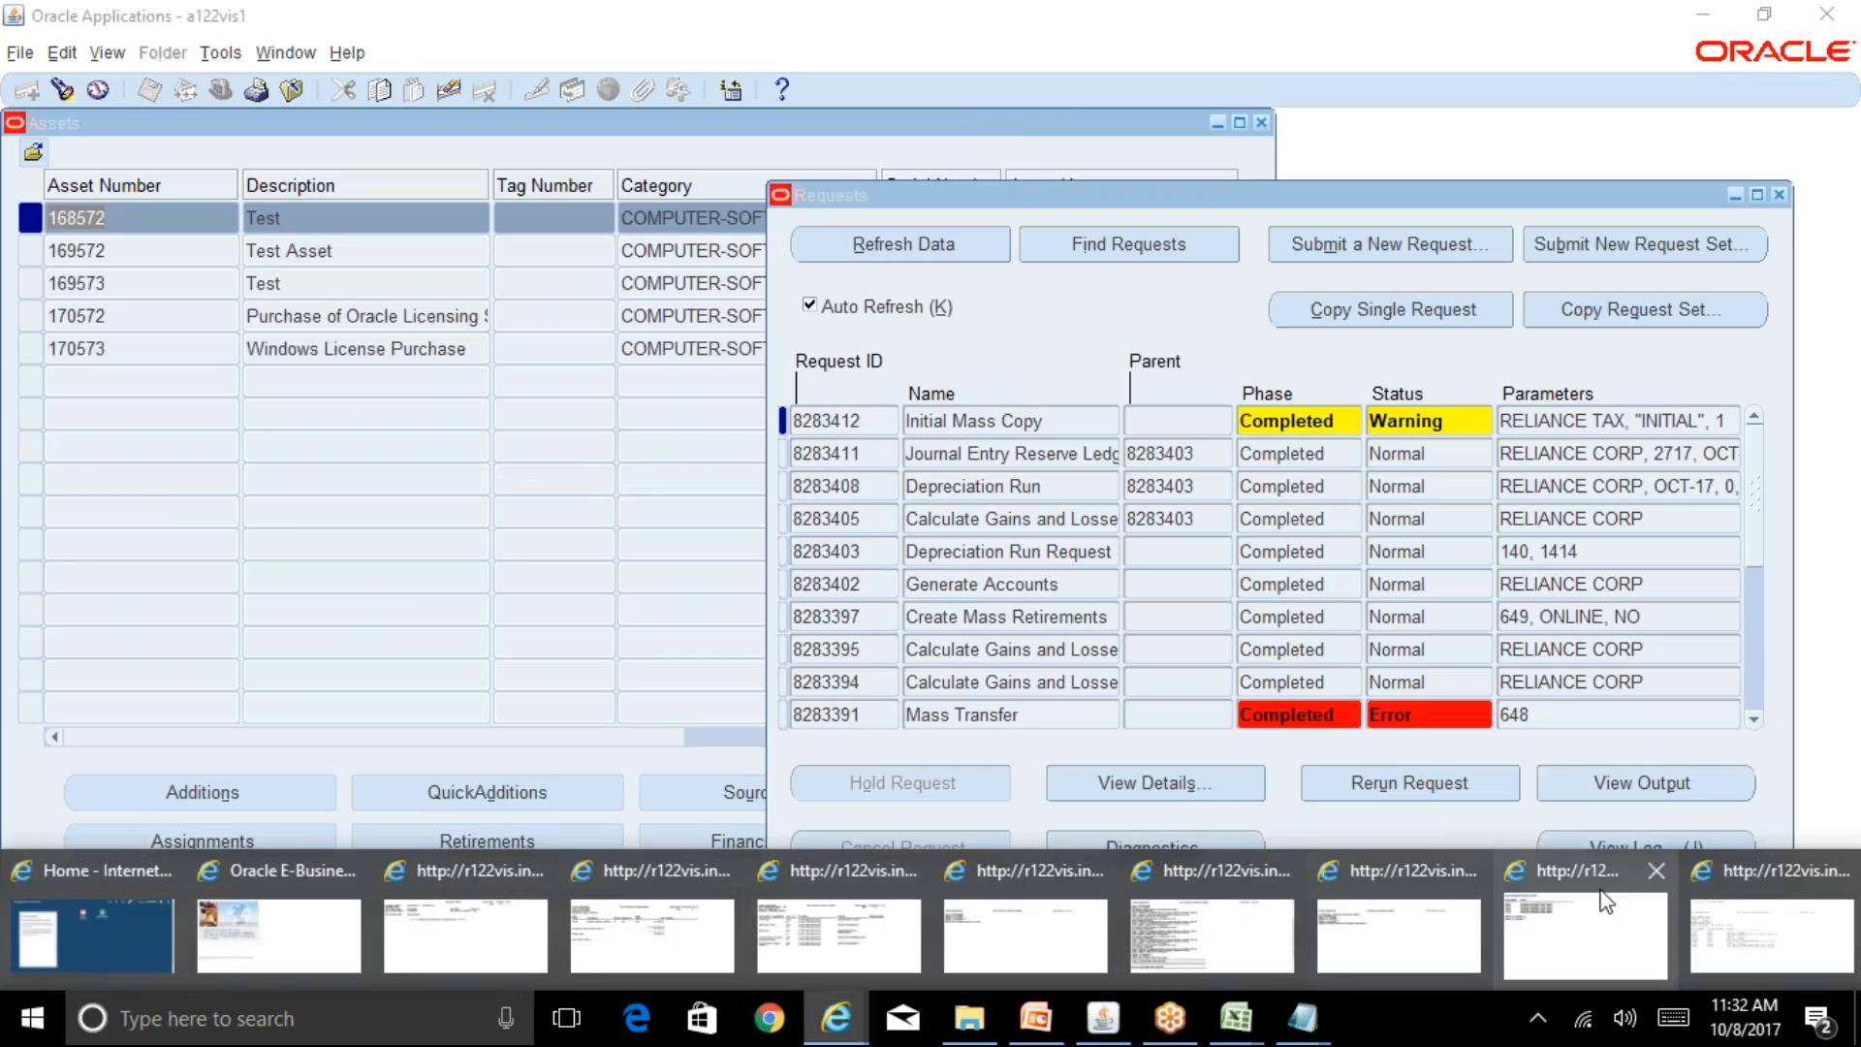
{"action": "left_click", "coordinate": [1767, 937]}
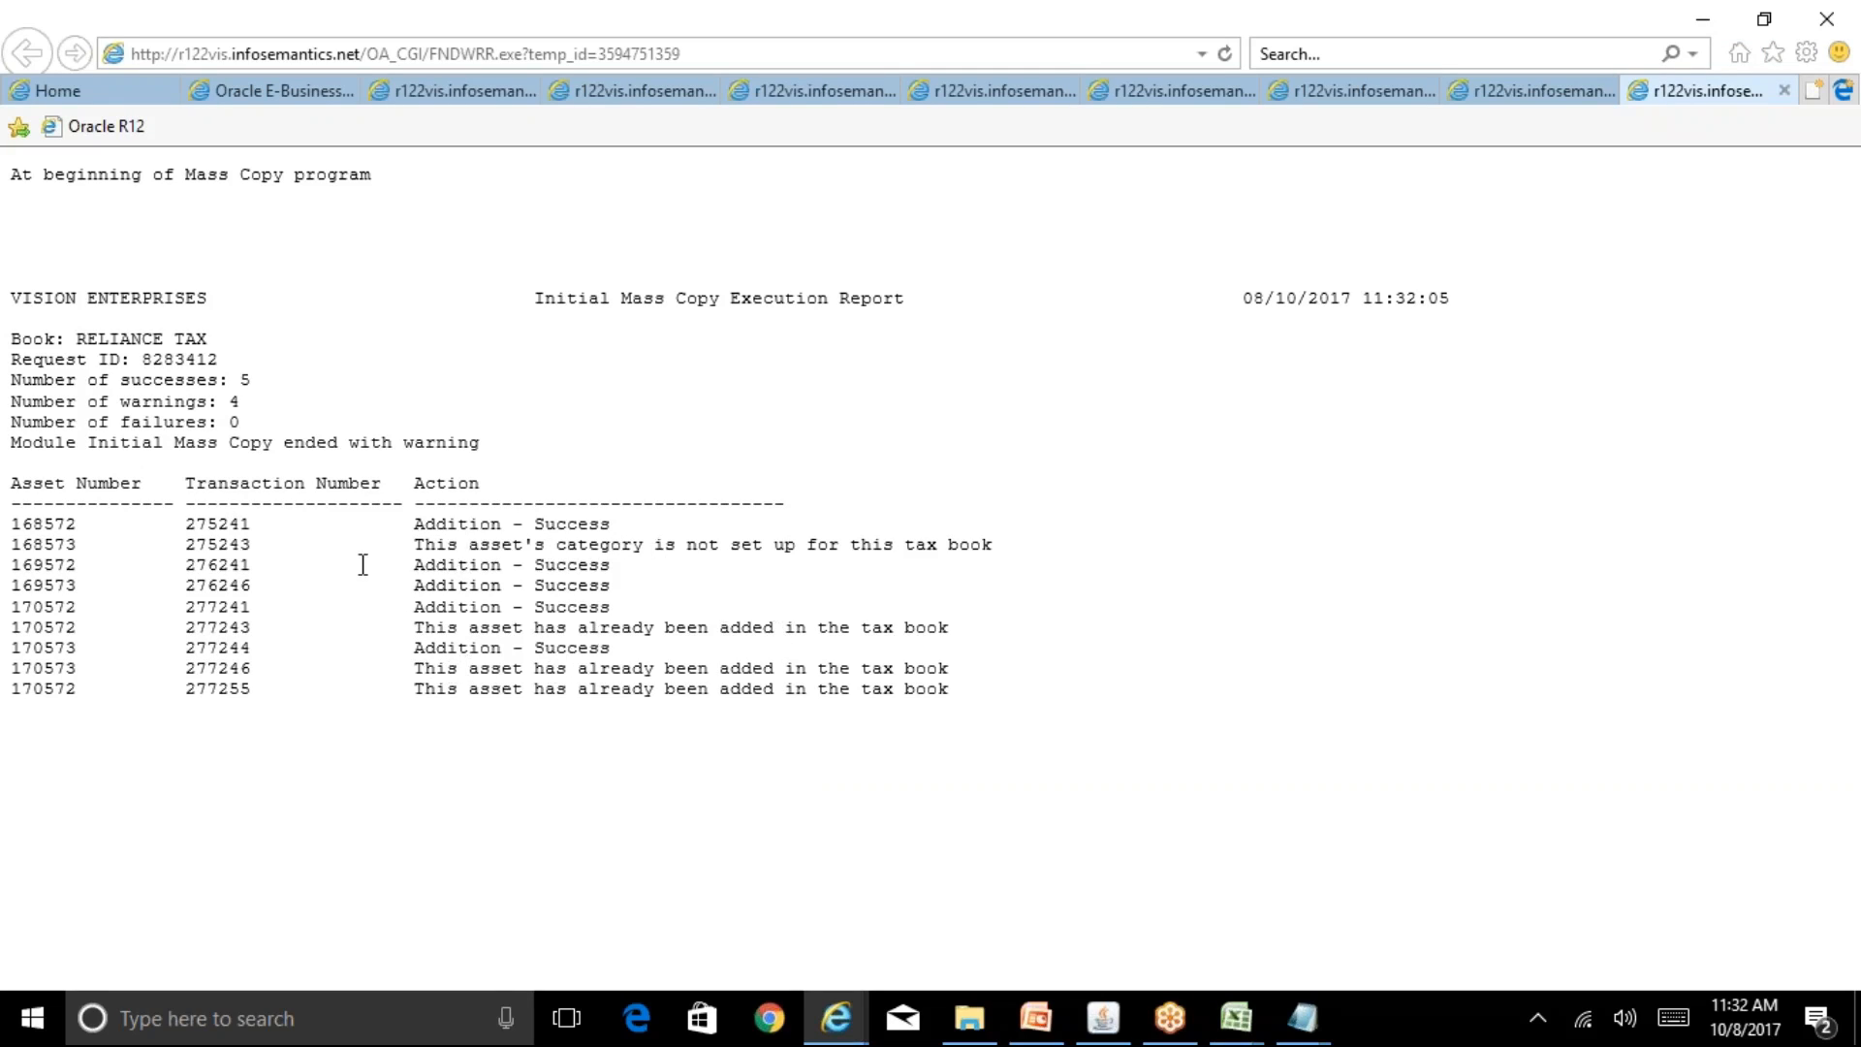
Step: Examine the report's action messages for assets 168573 and 170572, comparing the asset numbers with the Assets list
{"action": "left_click_drag", "start_coordinate": [92, 548], "coordinate": [12, 546]}
{"action": "left_click", "coordinate": [111, 522]}
{"action": "key", "text": "alt+Tab"}
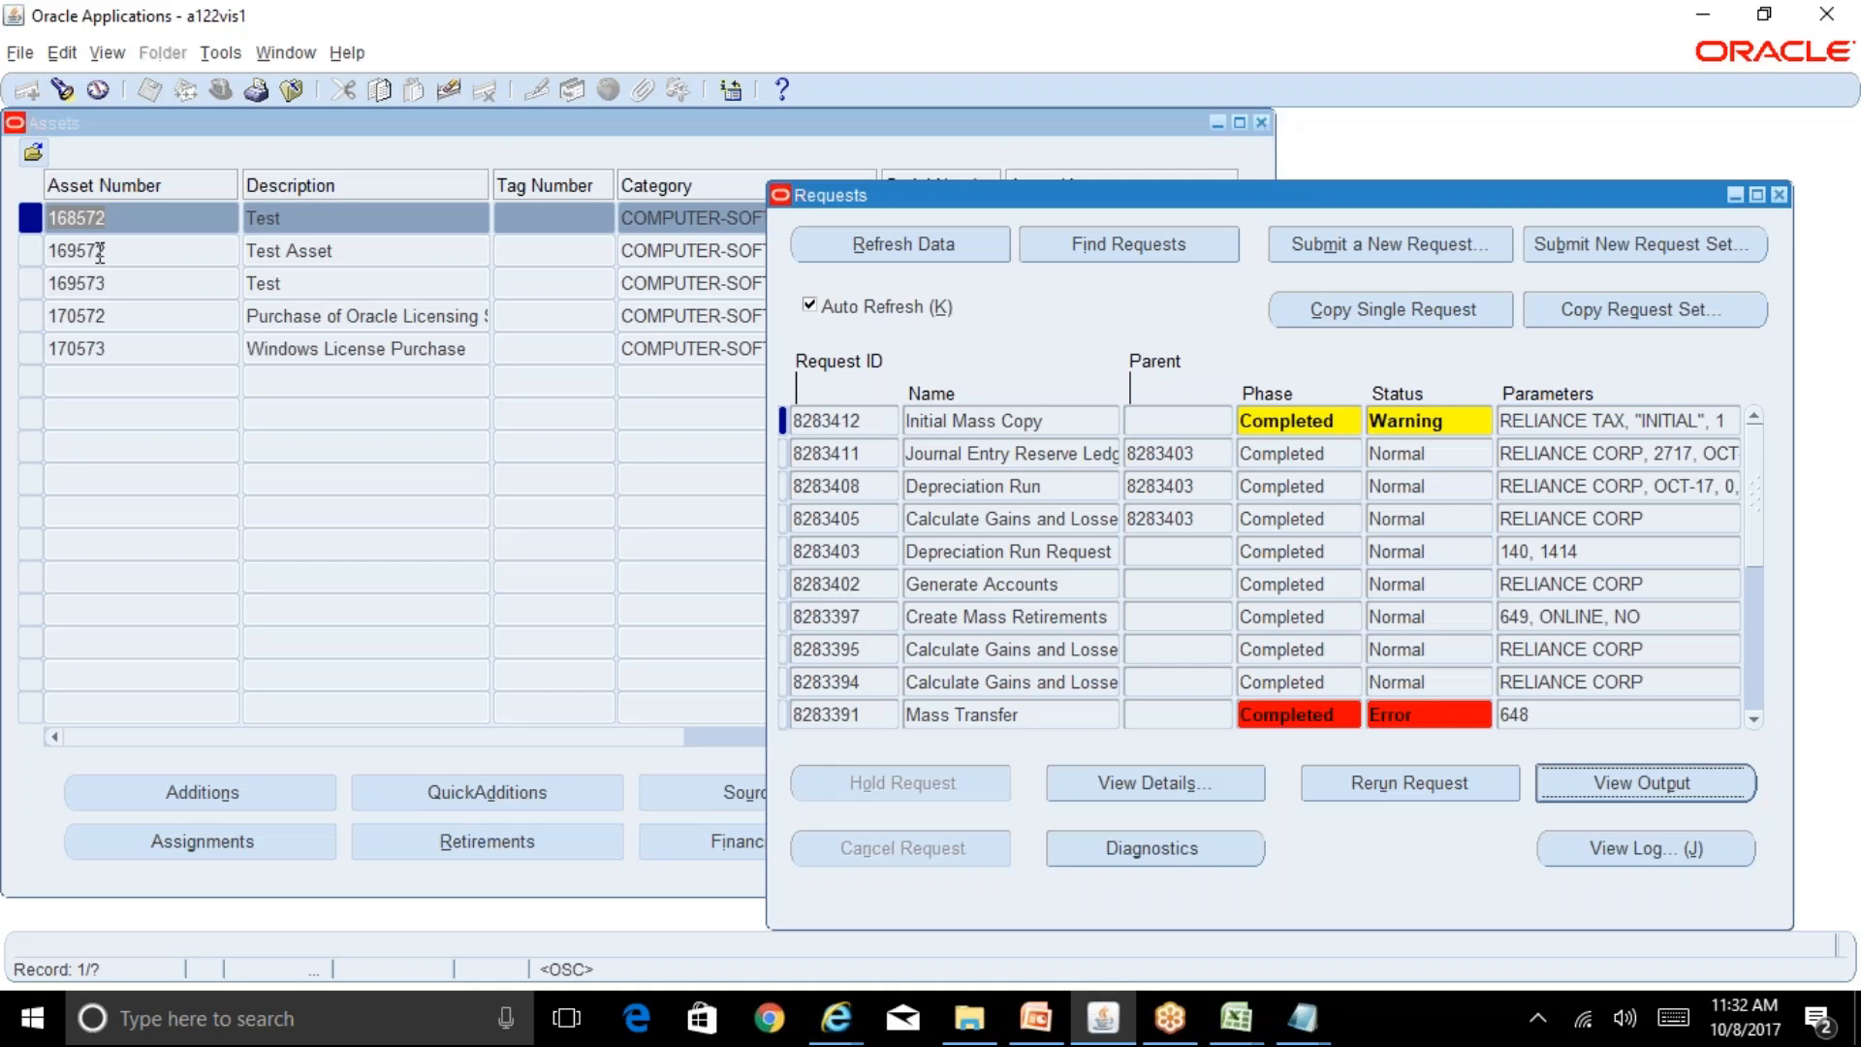
{"action": "key", "text": "alt+Tab"}
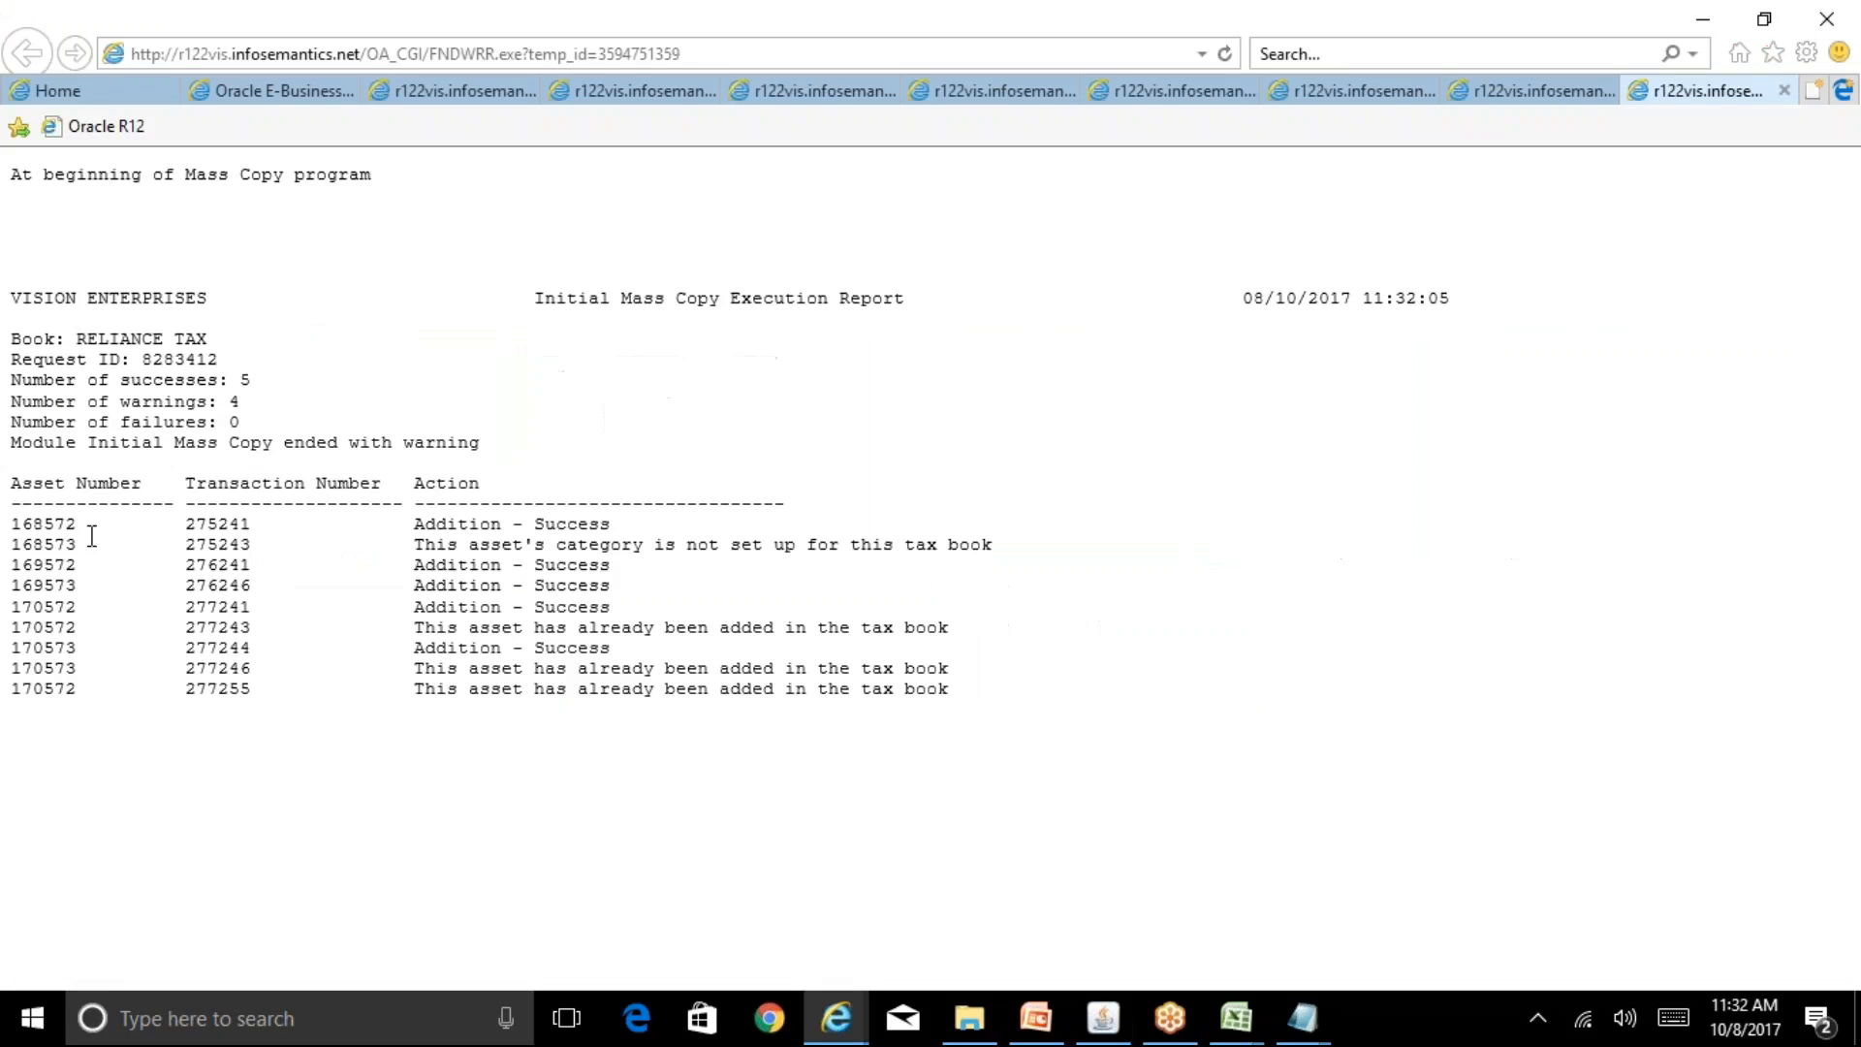
{"action": "left_click_drag", "start_coordinate": [79, 544], "coordinate": [11, 545]}
{"action": "left_click_drag", "start_coordinate": [993, 541], "coordinate": [443, 550]}
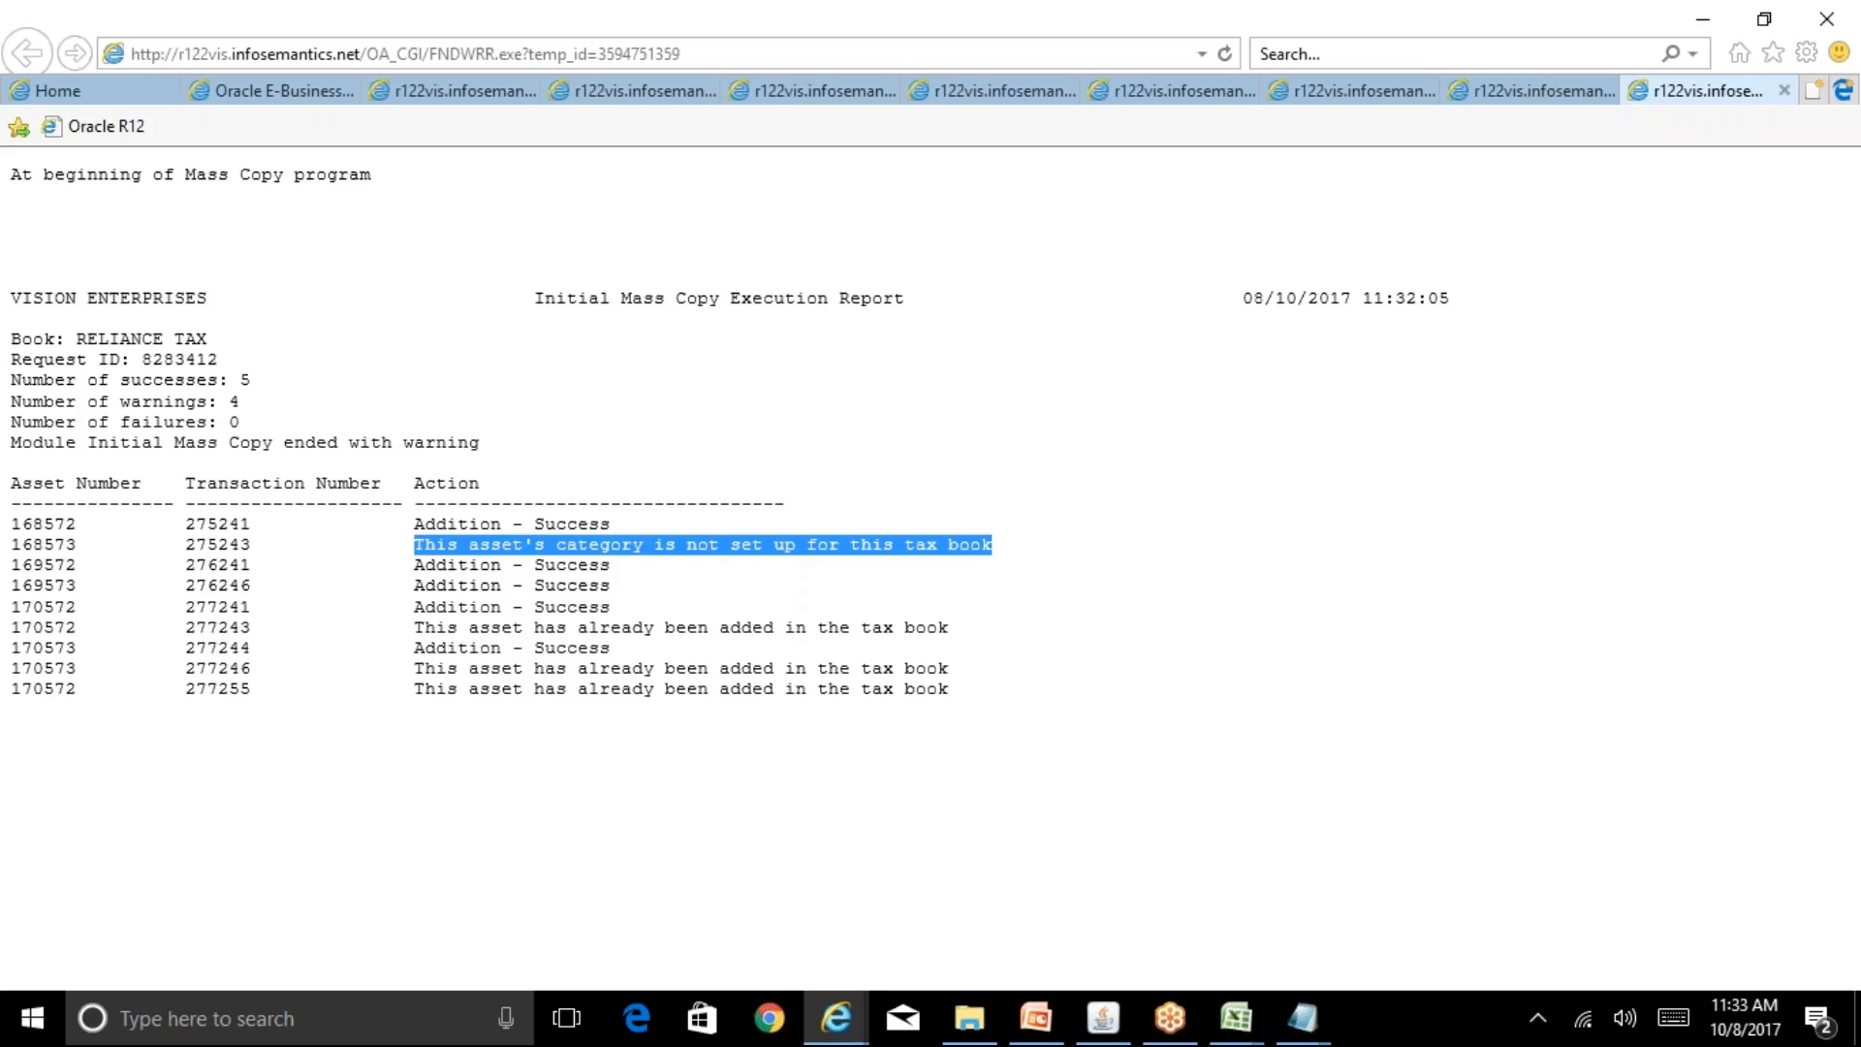
{"action": "left_click_drag", "start_coordinate": [254, 544], "coordinate": [14, 539]}
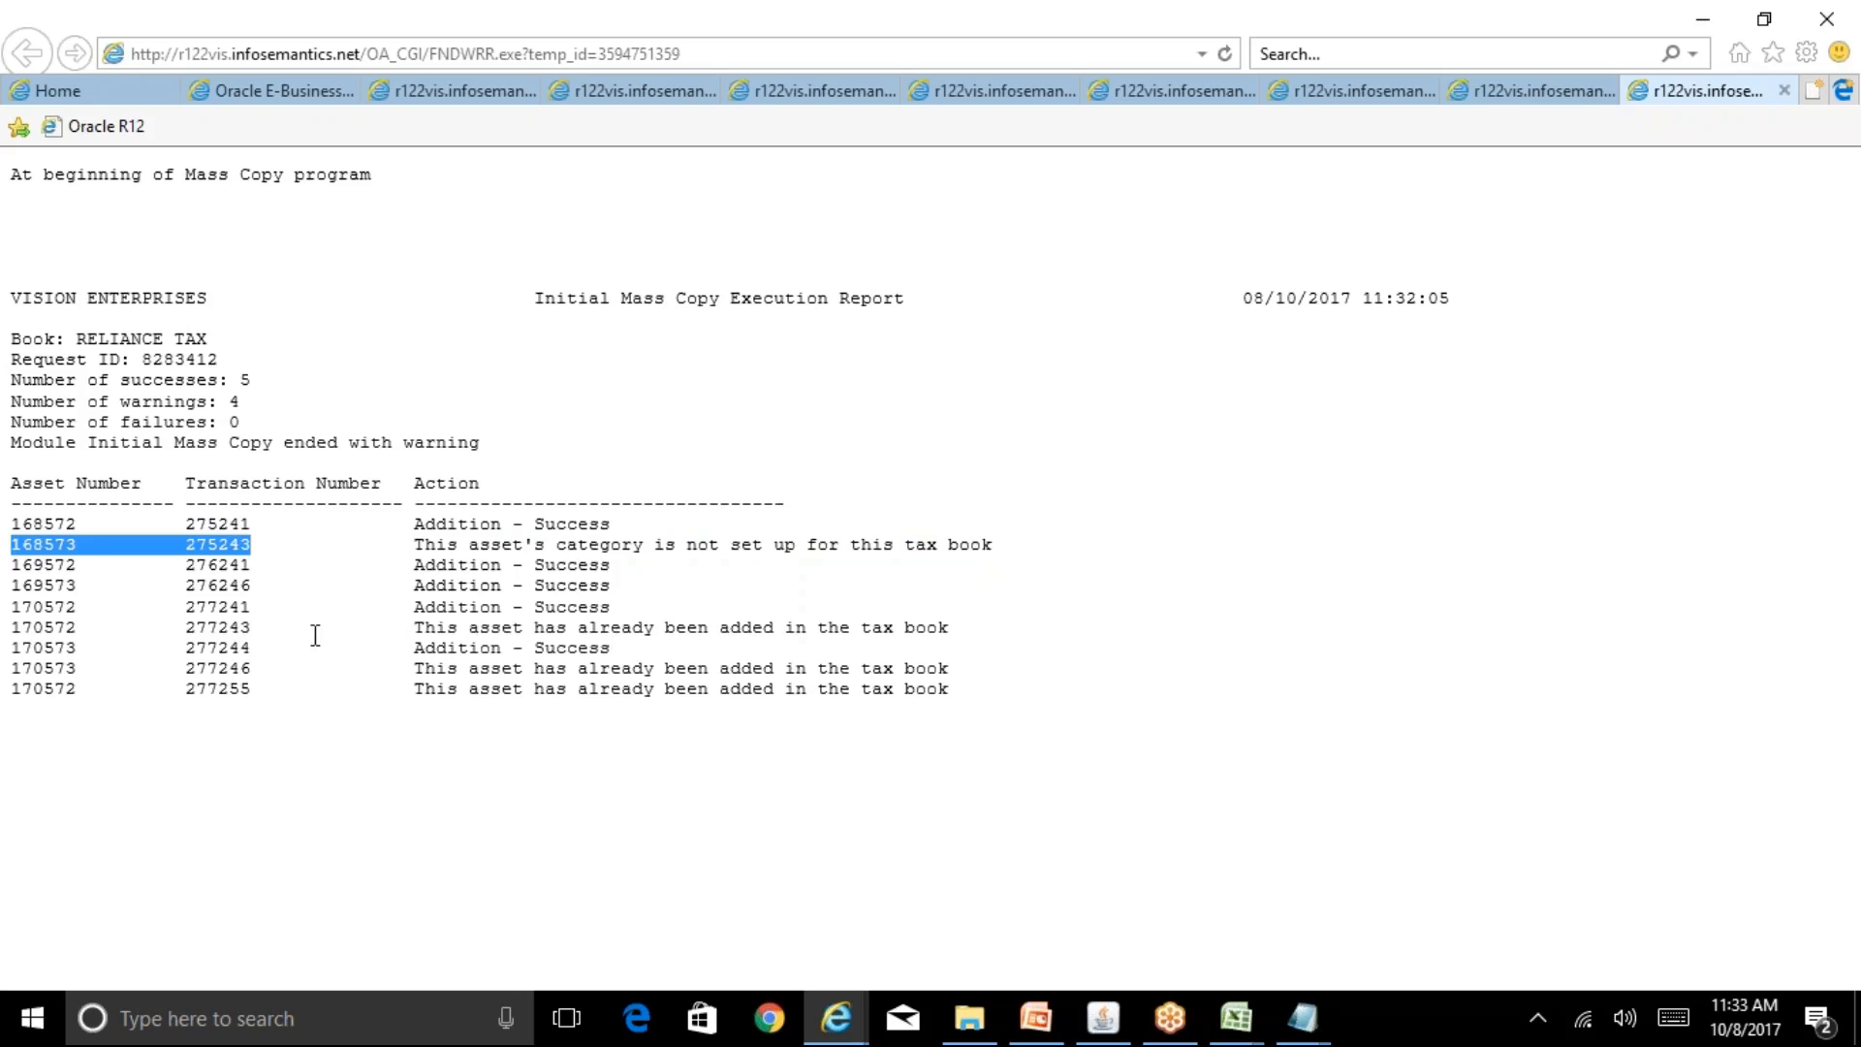
{"action": "left_click", "coordinate": [78, 634]}
{"action": "left_click_drag", "start_coordinate": [74, 634], "coordinate": [9, 634]}
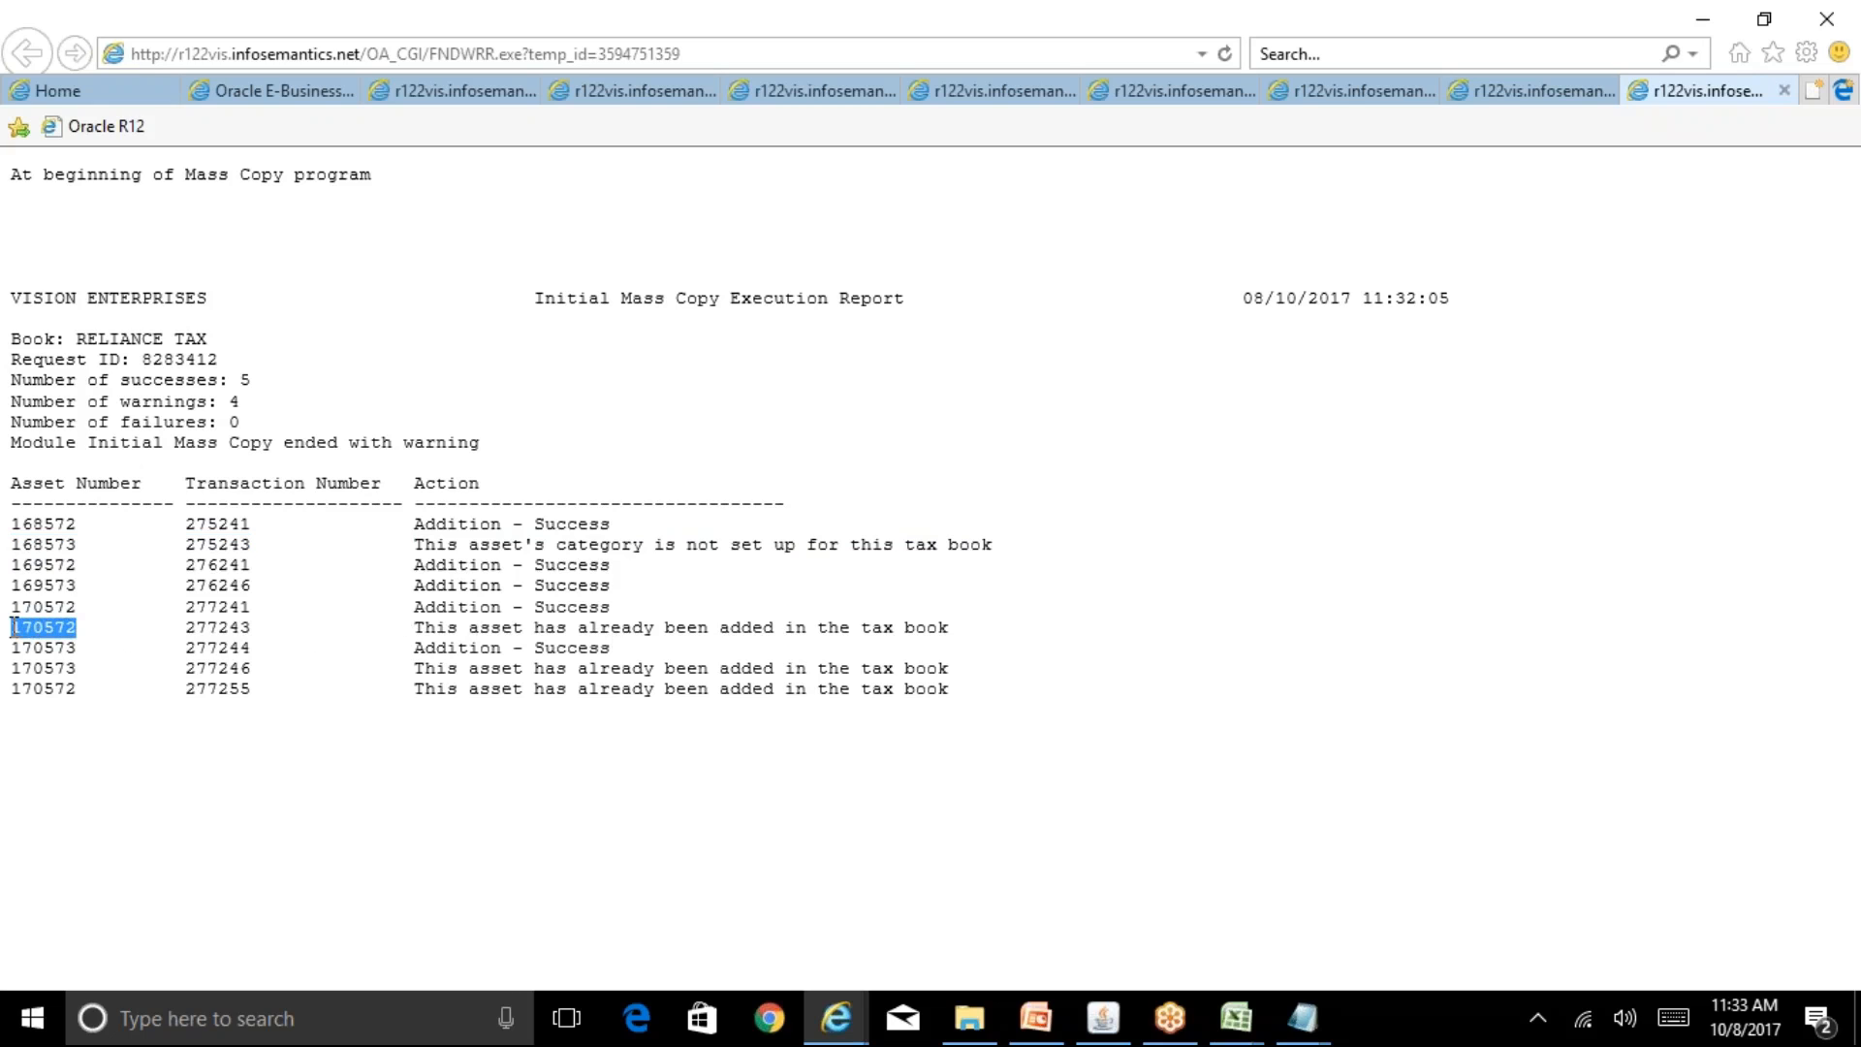
Step: Switch back to Oracle Applications and view the record history of asset 170572 in the Assets list
{"action": "left_click", "coordinate": [1103, 1018]}
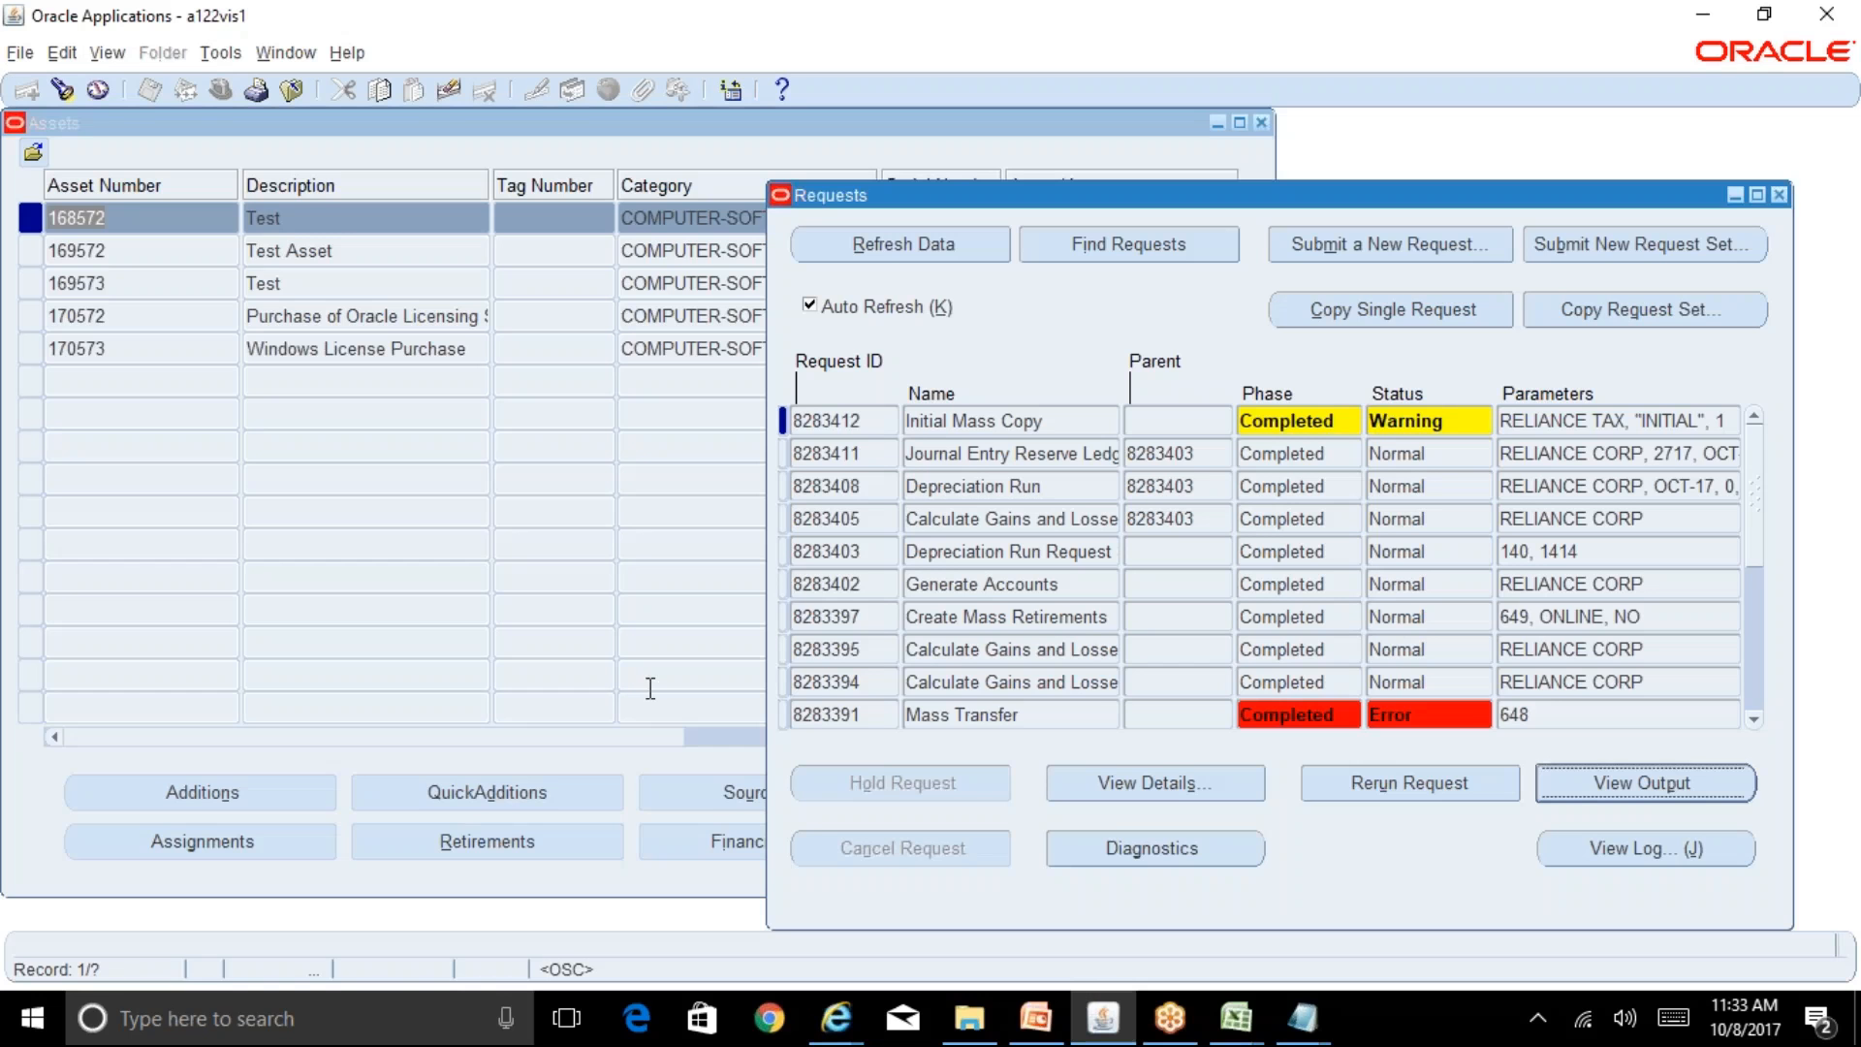
{"action": "left_click", "coordinate": [143, 323]}
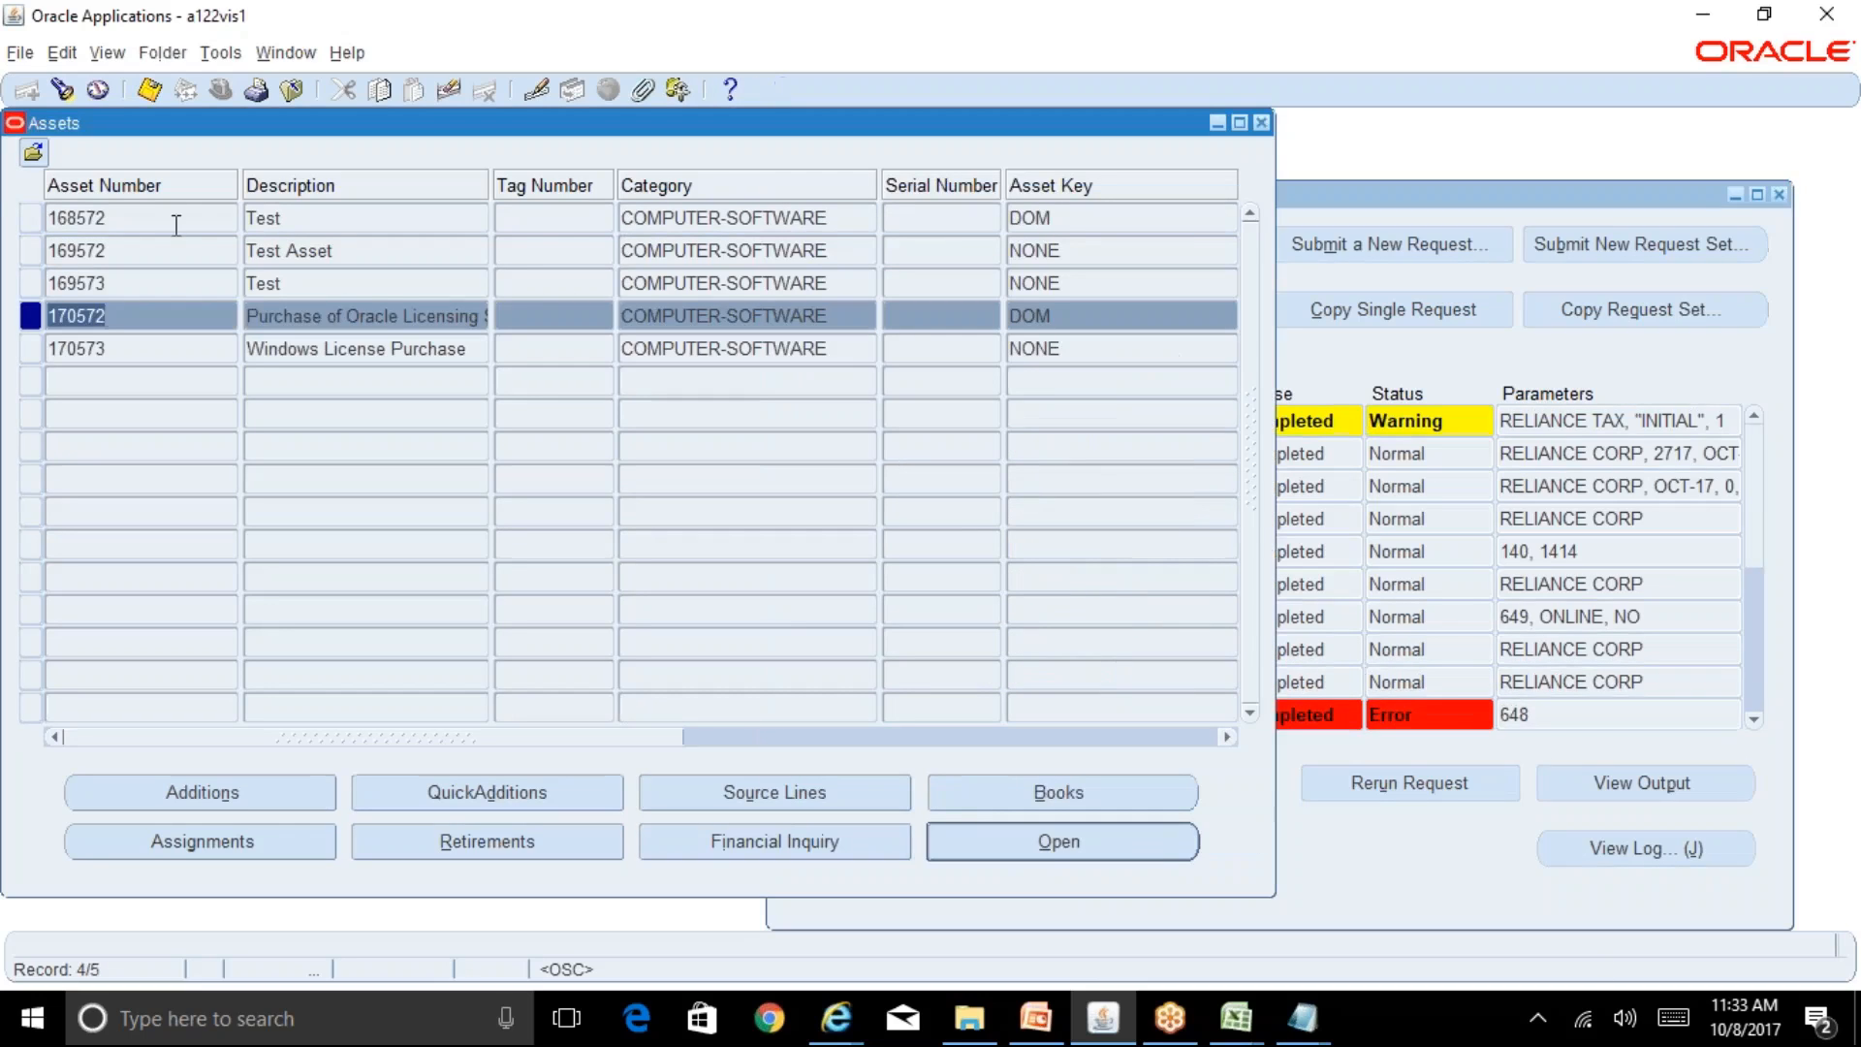
{"action": "left_click", "coordinate": [341, 54]}
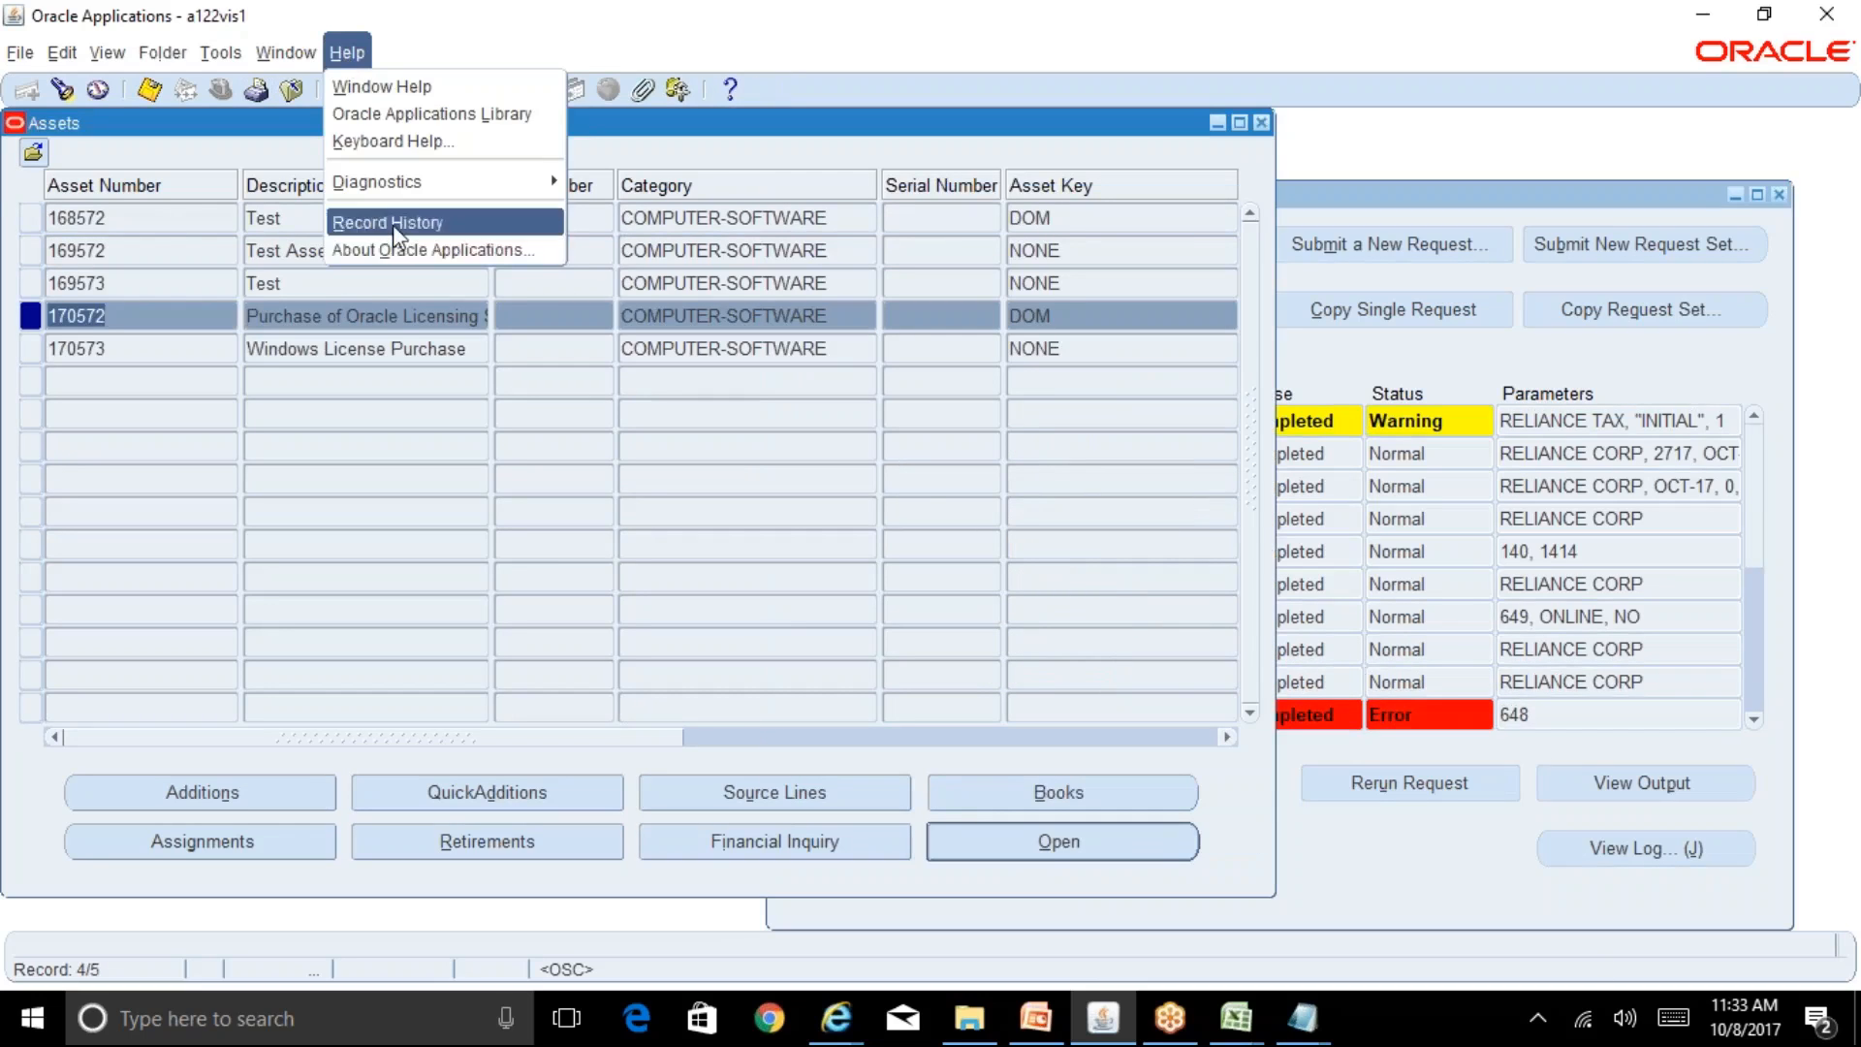
{"action": "left_click", "coordinate": [387, 221]}
{"action": "left_click", "coordinate": [1058, 568]}
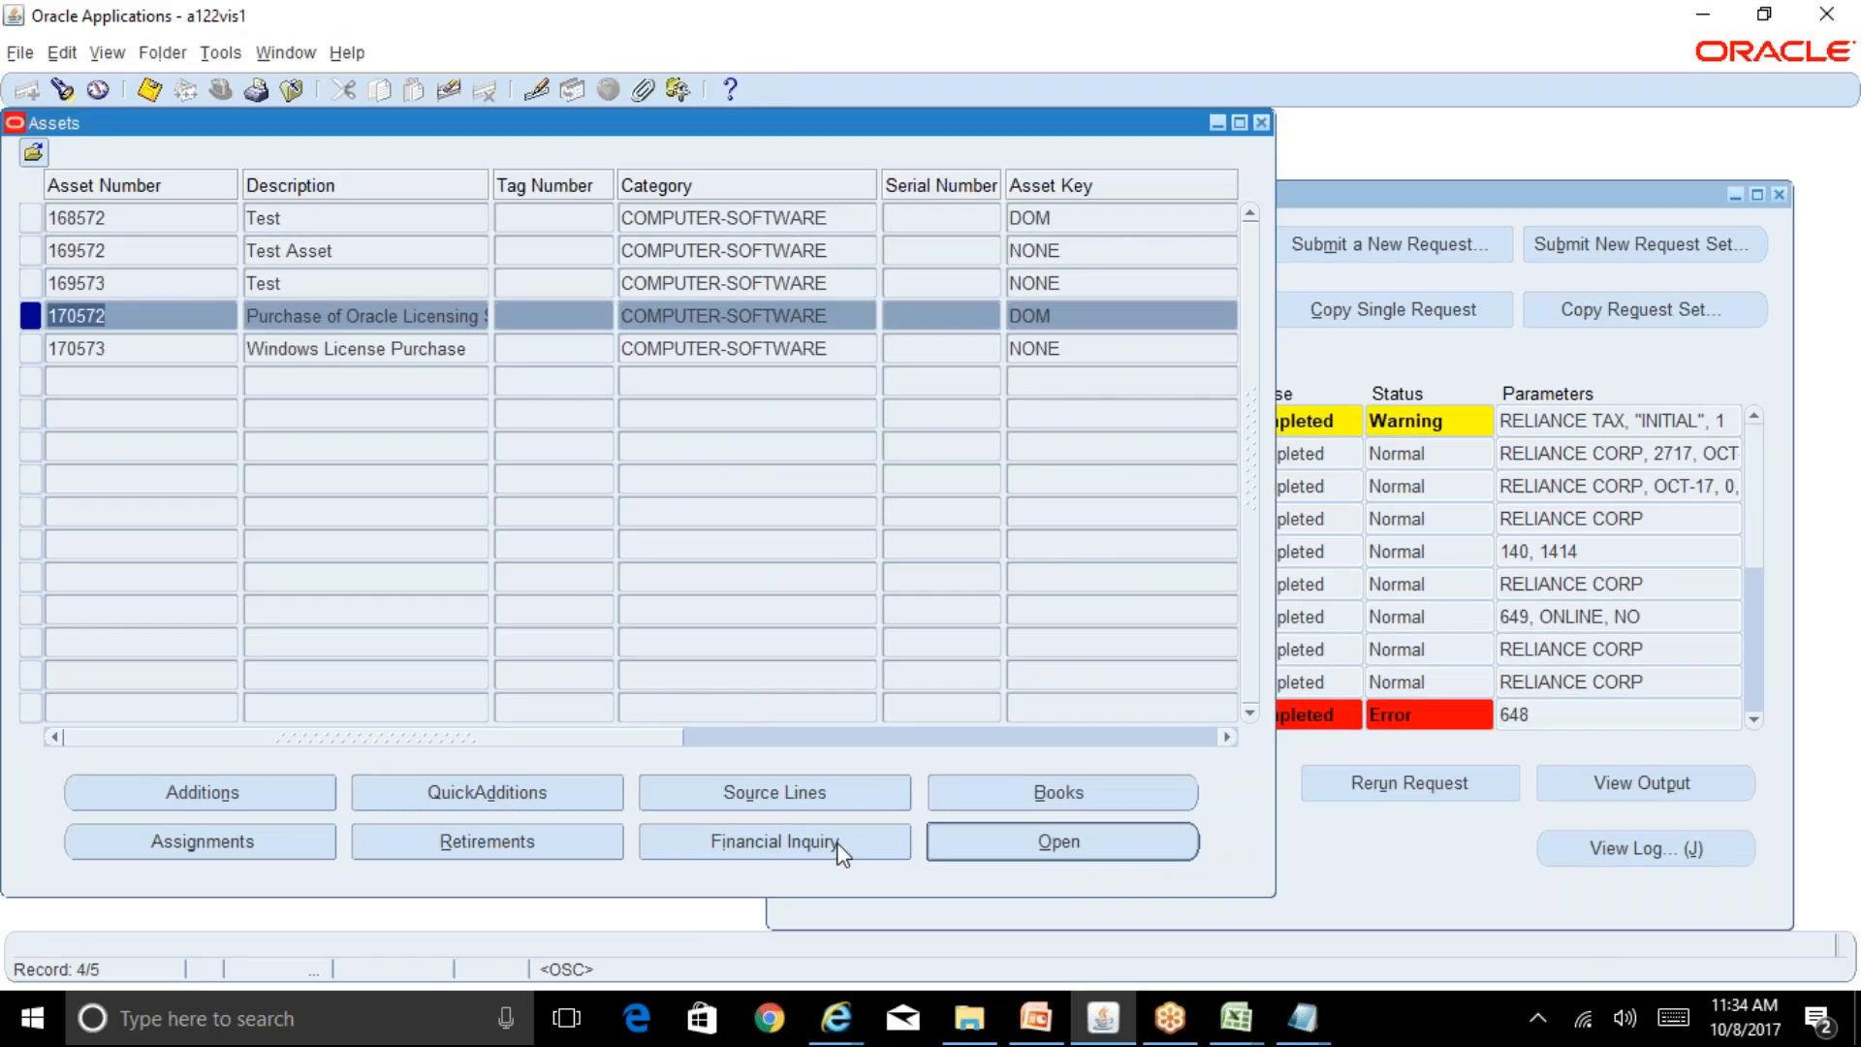
Step: Open the financial inquiry for asset 170572 and compare its RELIANCE TAX and RELIANCE CORP book details
{"action": "left_click", "coordinate": [775, 841]}
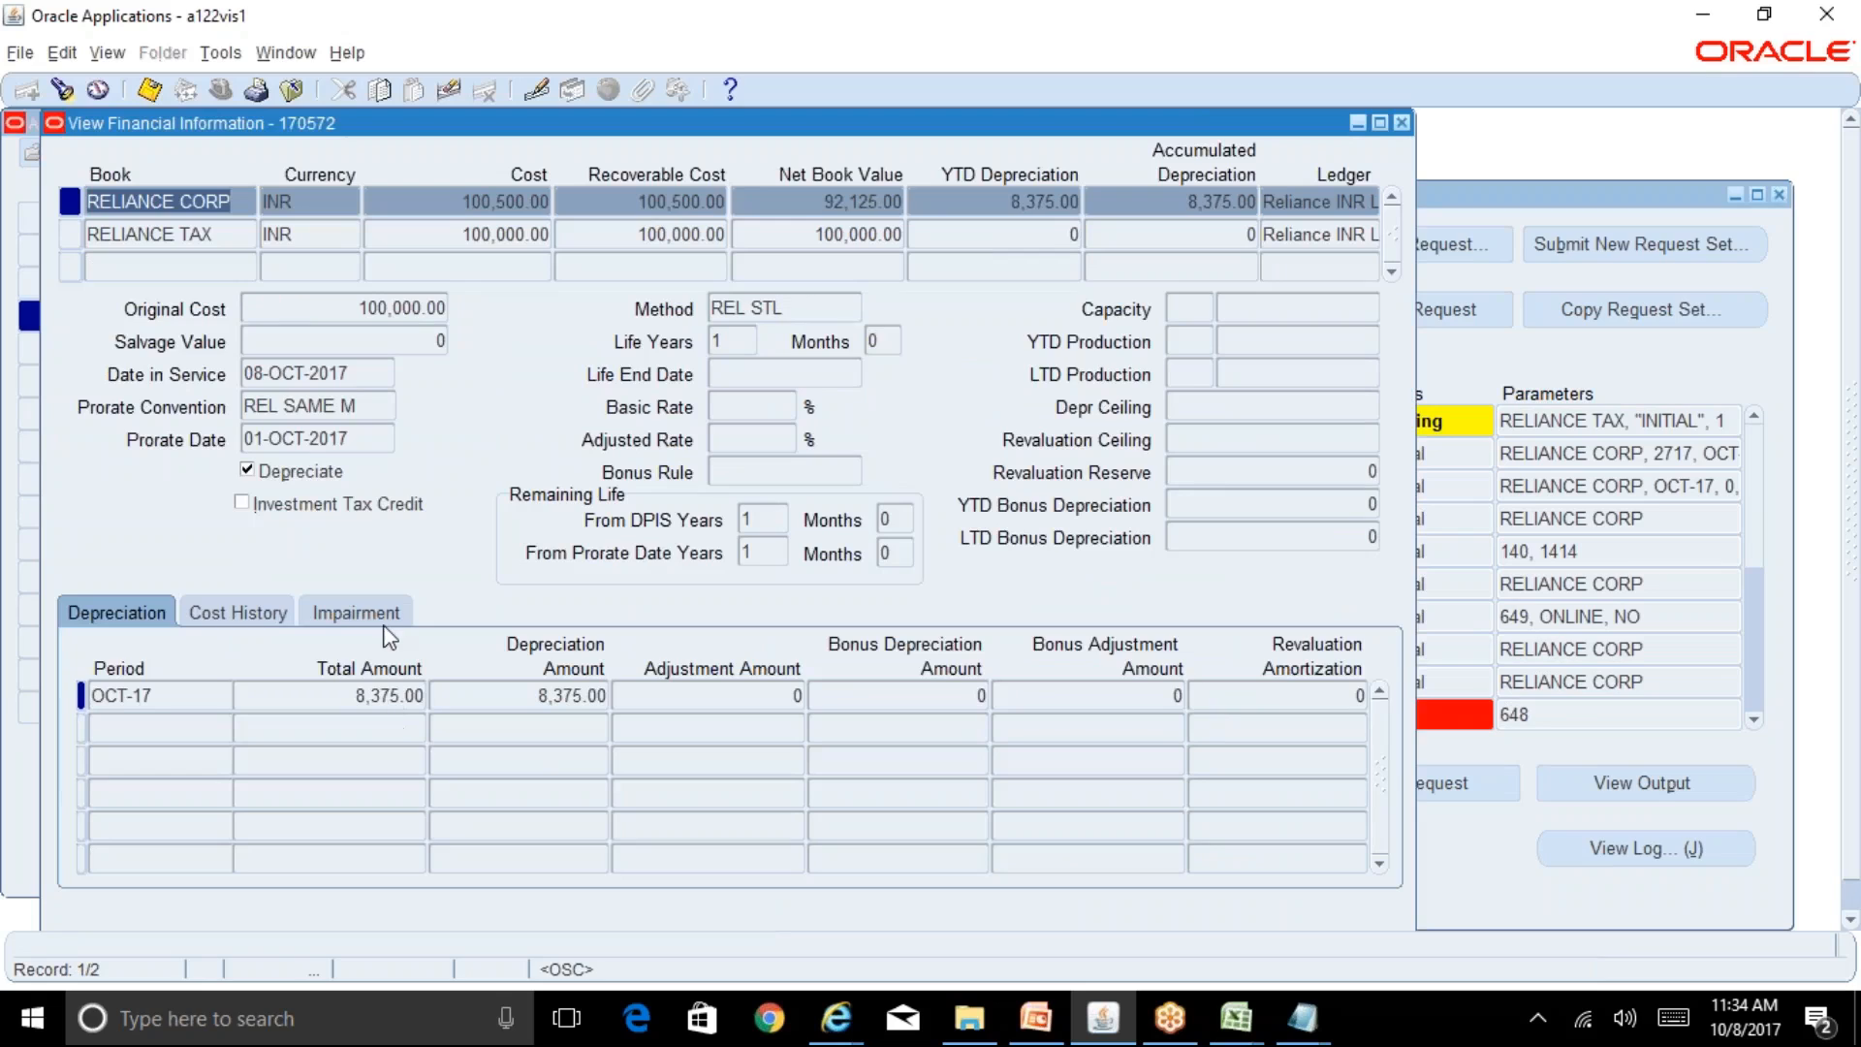
{"action": "left_click", "coordinate": [320, 235]}
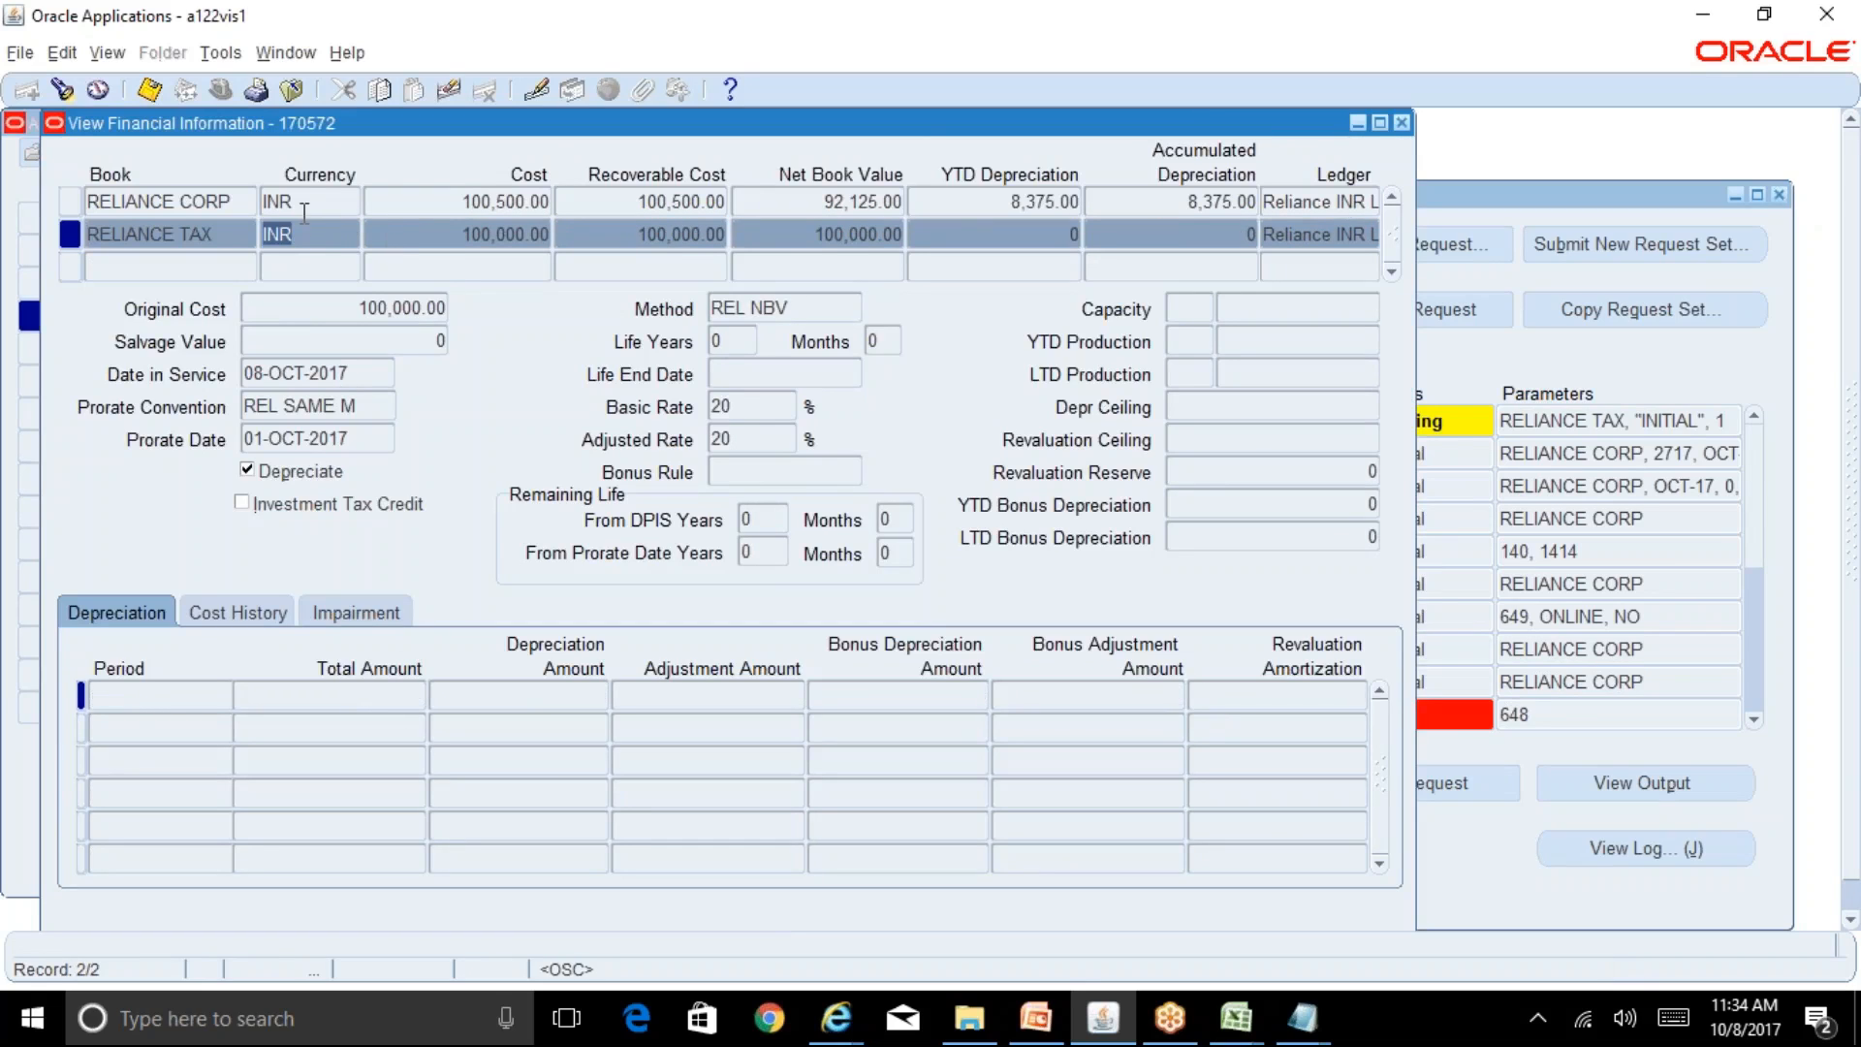
{"action": "left_click", "coordinate": [325, 203]}
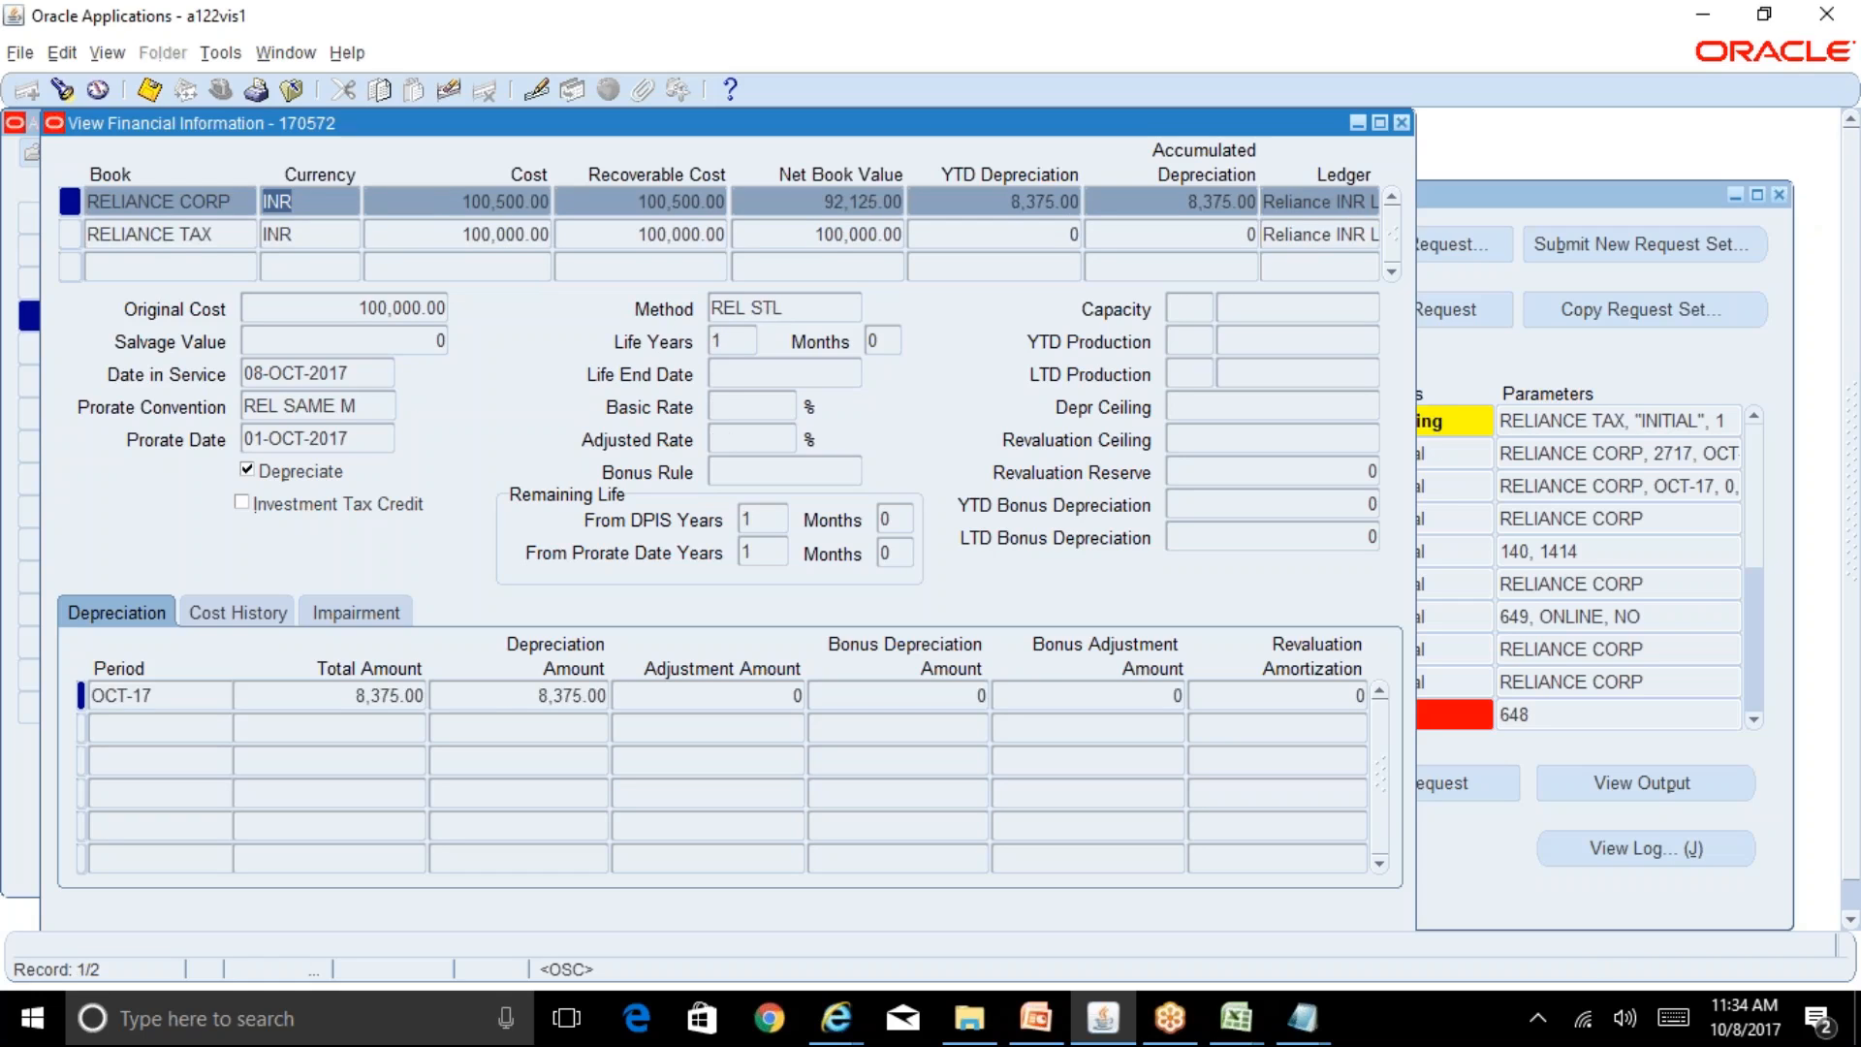
Step: Locate asset 168572 in the Initial Mass Copy report, close the financial inquiry for 170572, and find asset 168572 in the Assets form
{"action": "left_click", "coordinate": [836, 1018]}
{"action": "left_click", "coordinate": [1693, 927]}
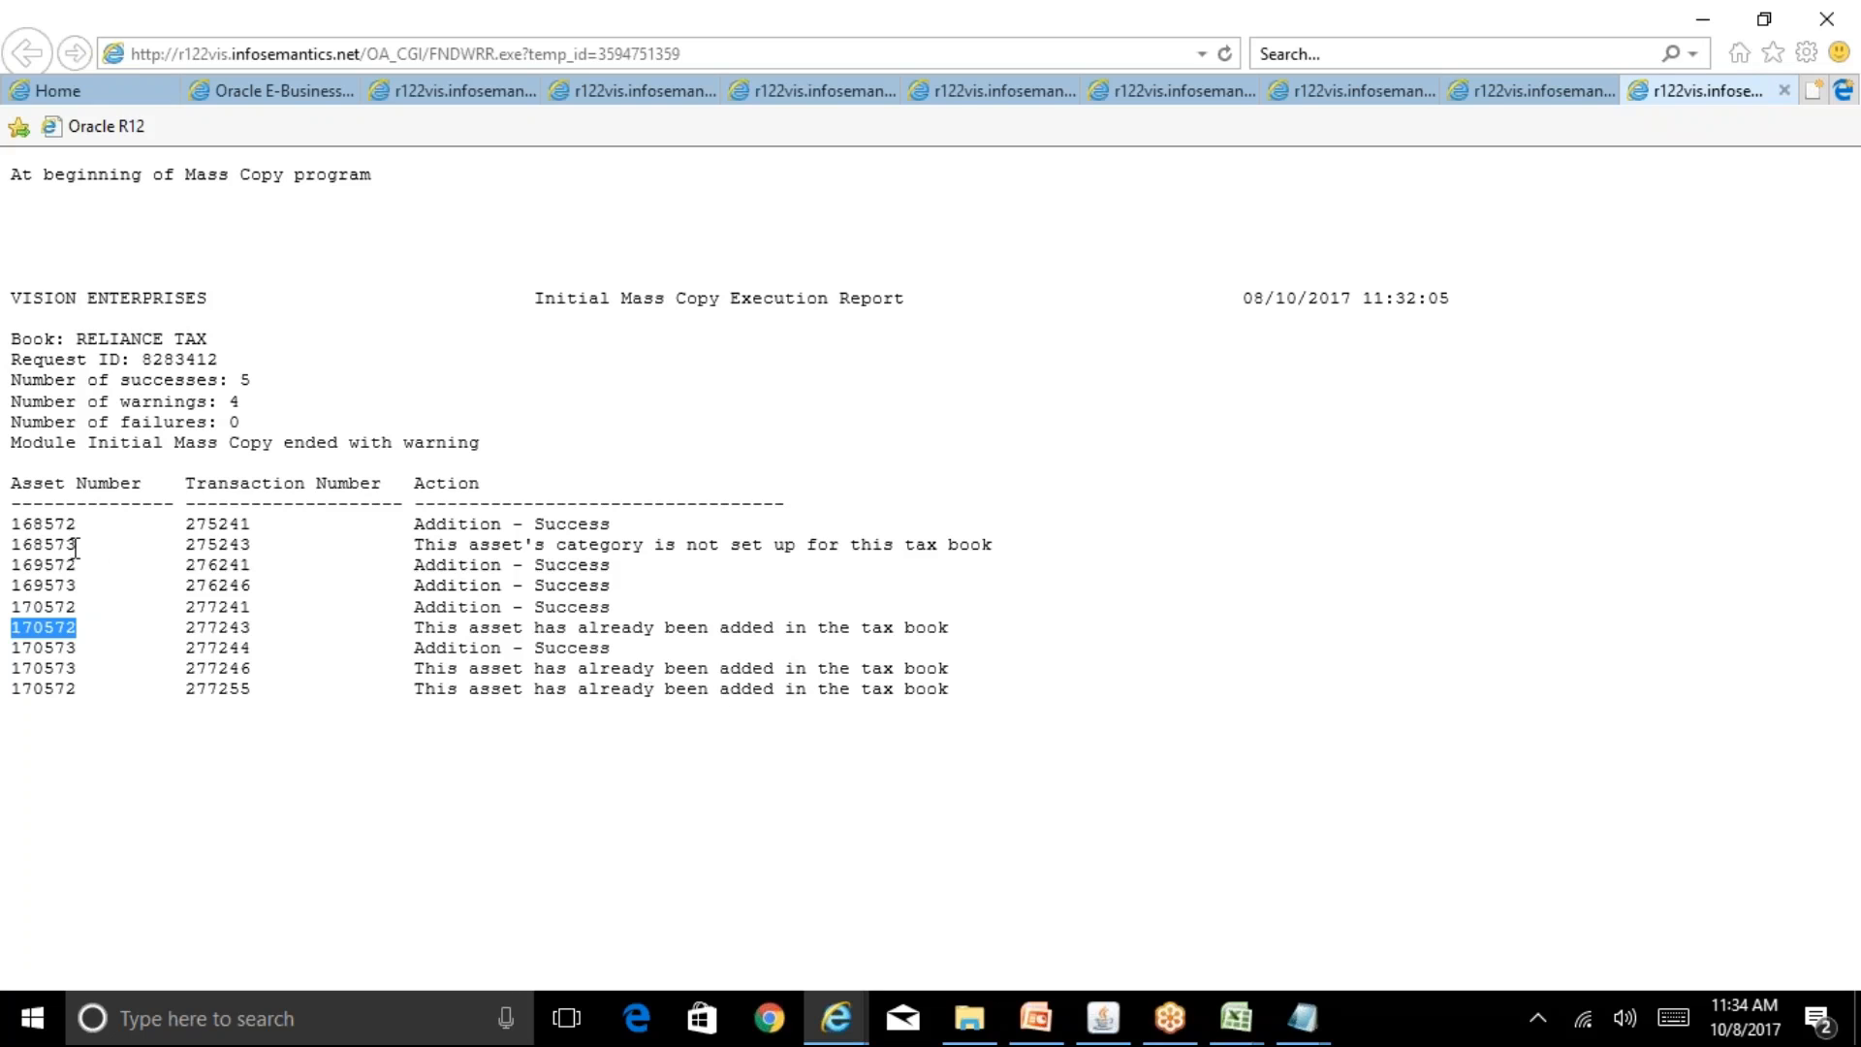
{"action": "left_click_drag", "start_coordinate": [78, 523], "coordinate": [17, 528]}
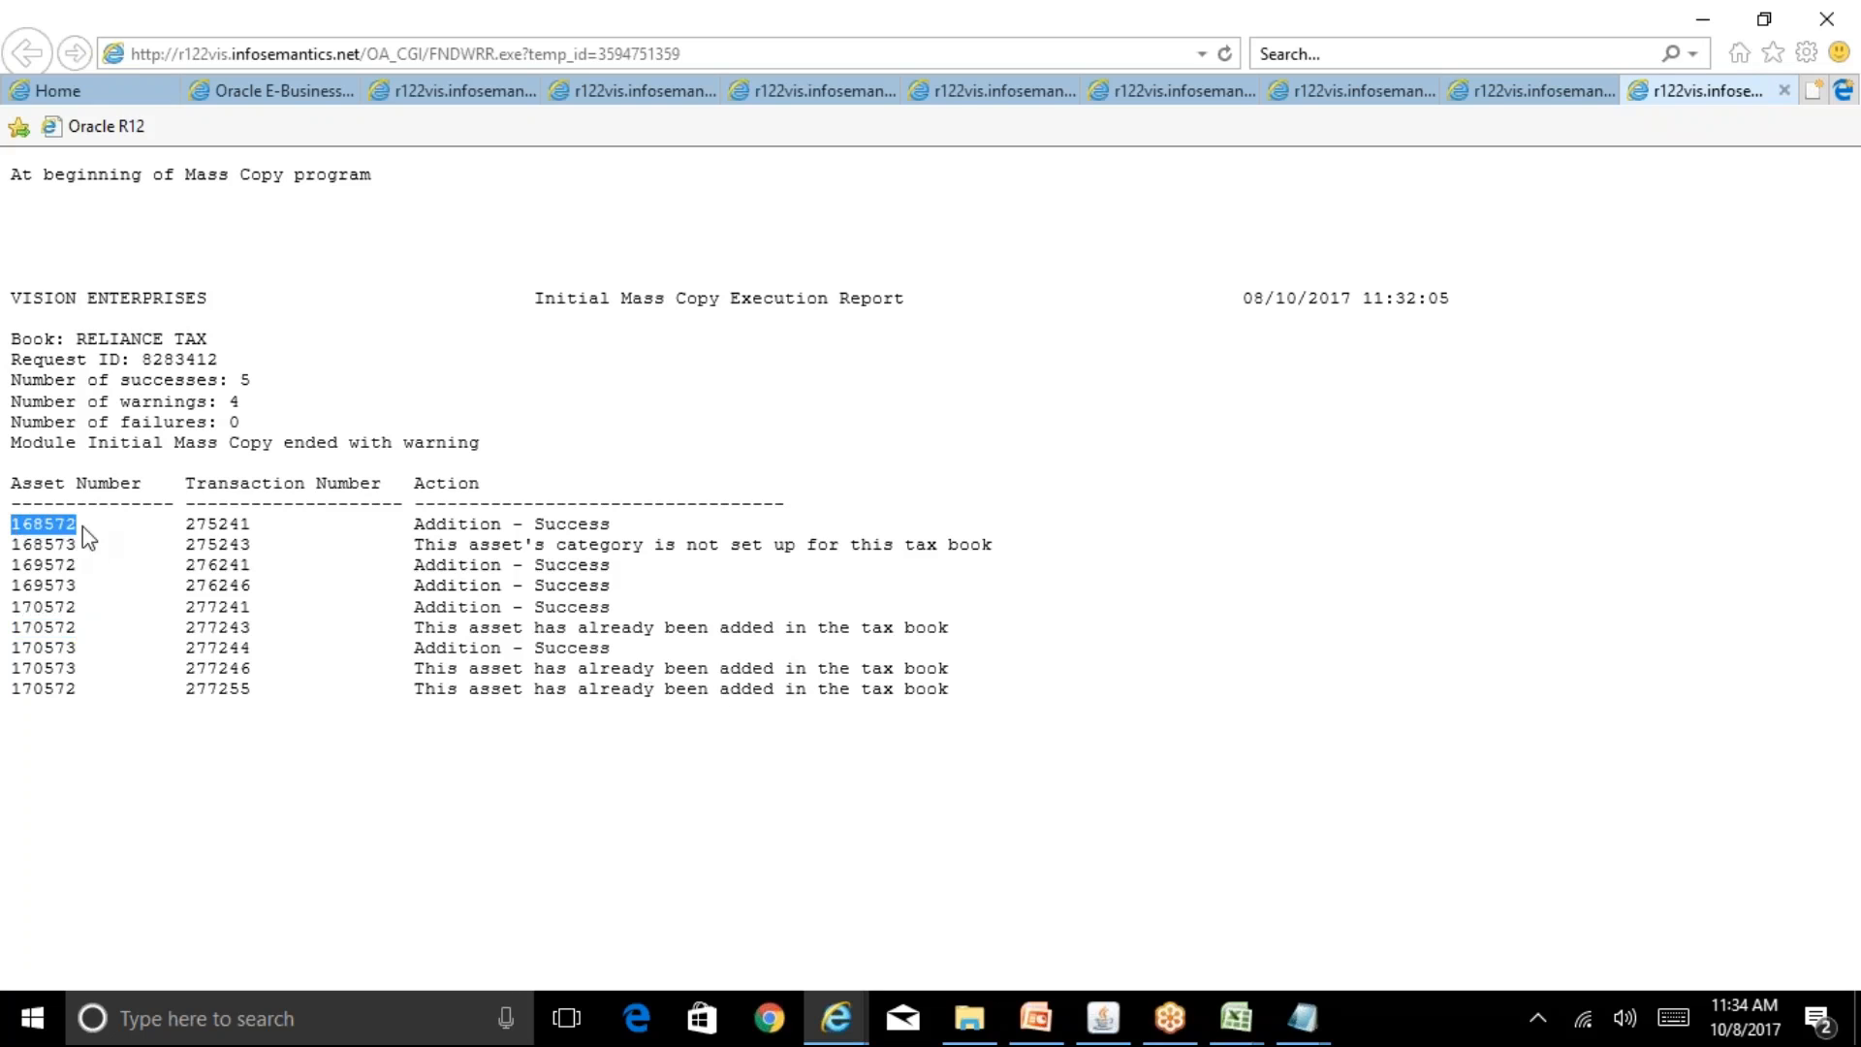
{"action": "left_click", "coordinate": [1103, 1018]}
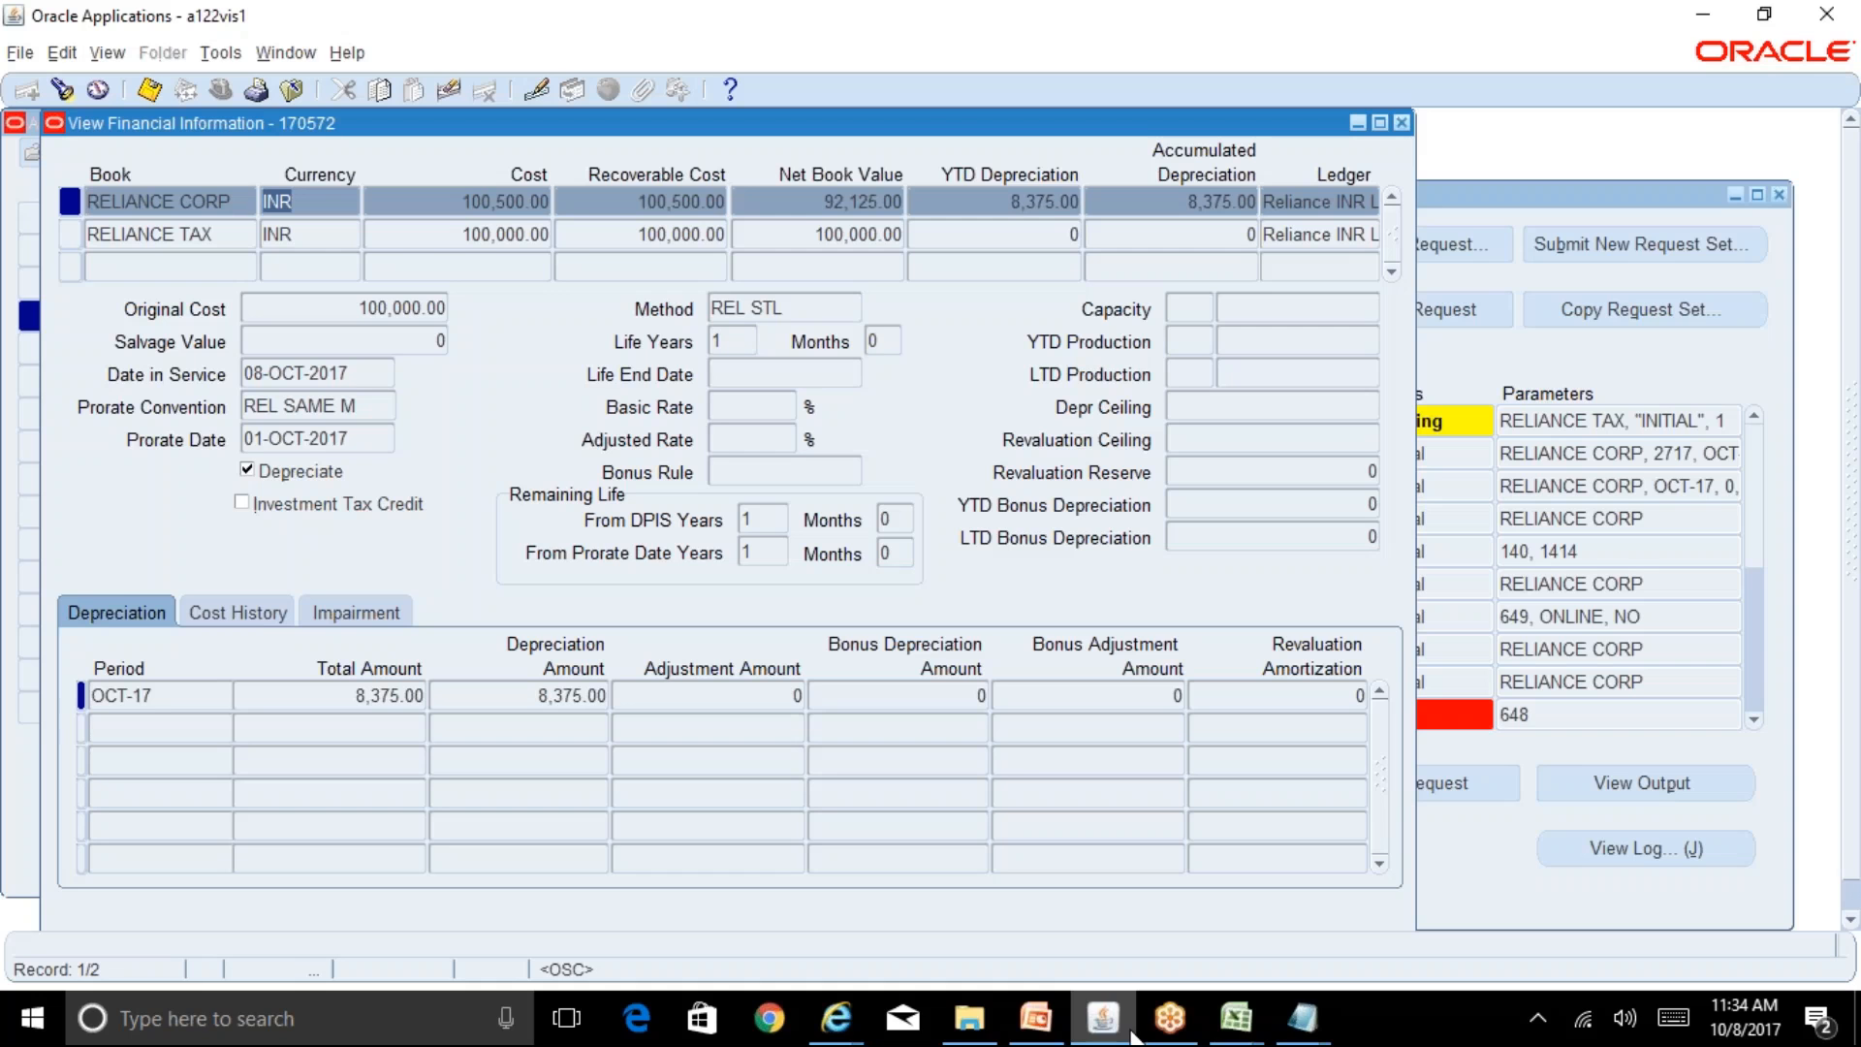
{"action": "left_click", "coordinate": [1402, 122]}
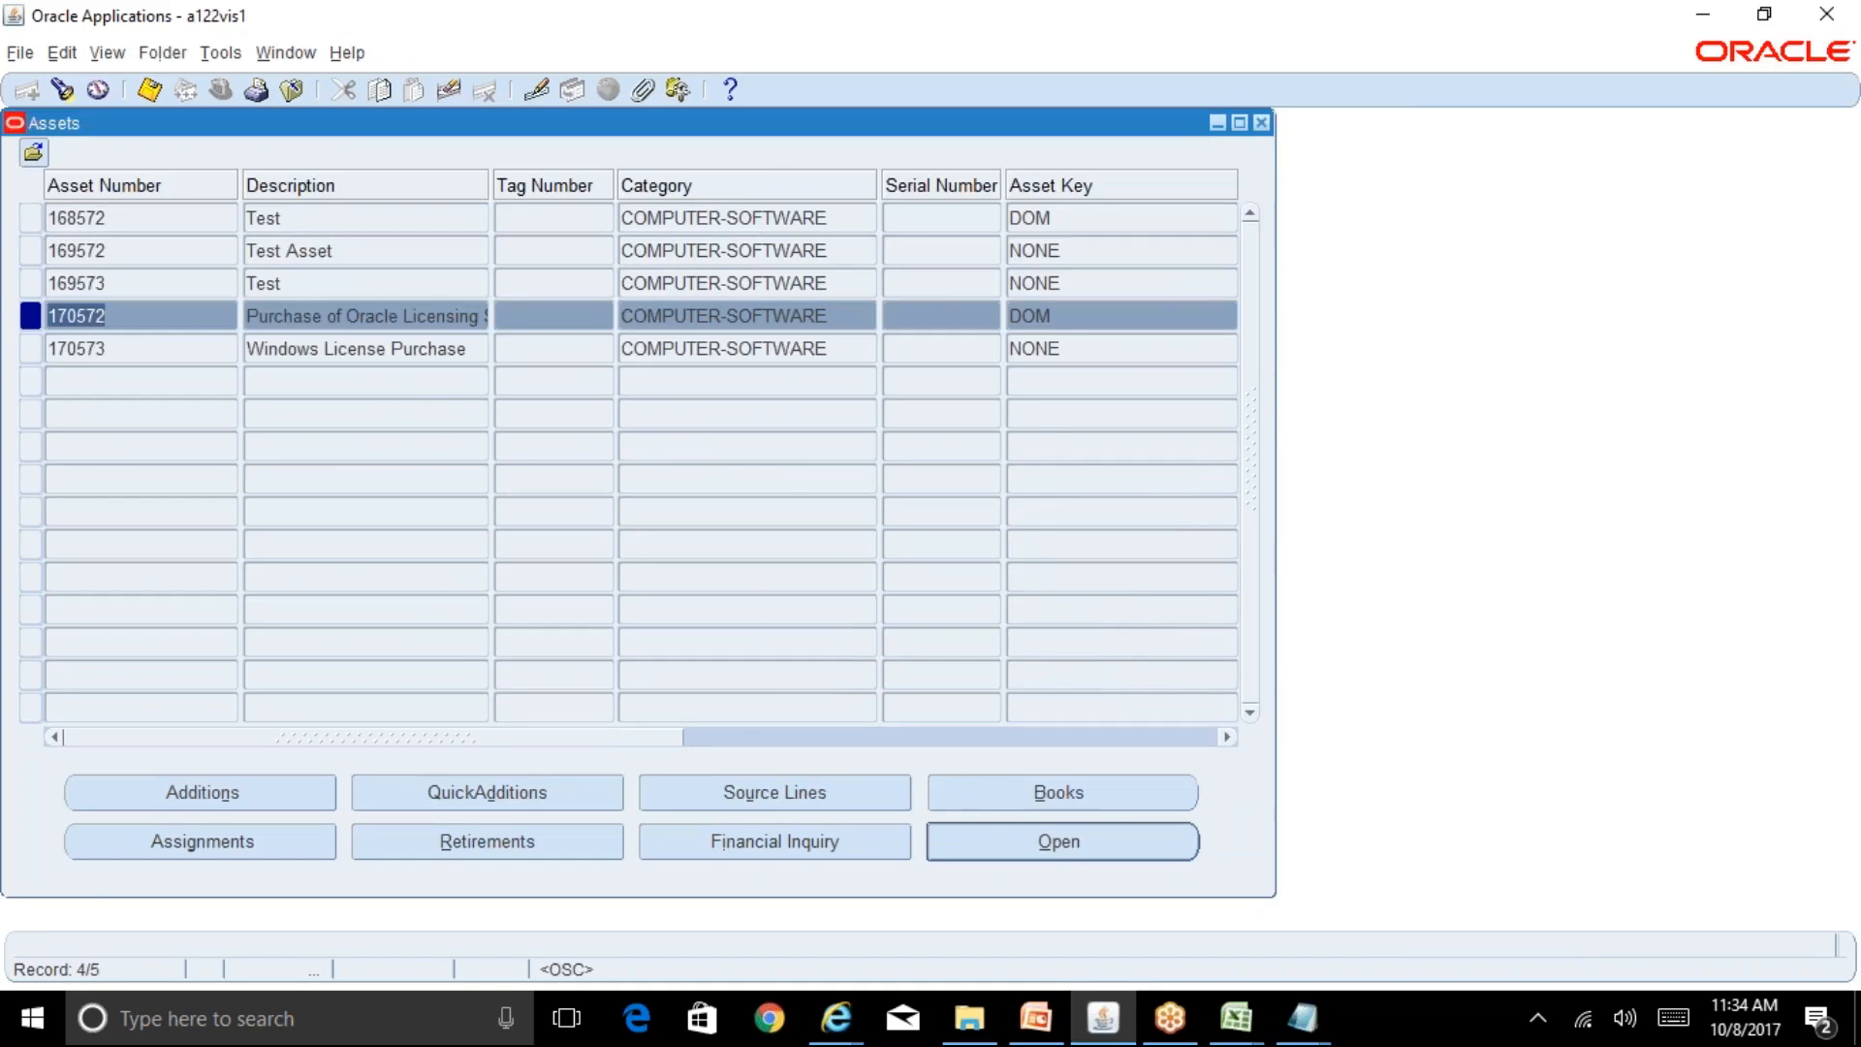
{"action": "left_click", "coordinate": [63, 89]}
{"action": "type", "text": "168572"}
{"action": "key", "text": "Return"}
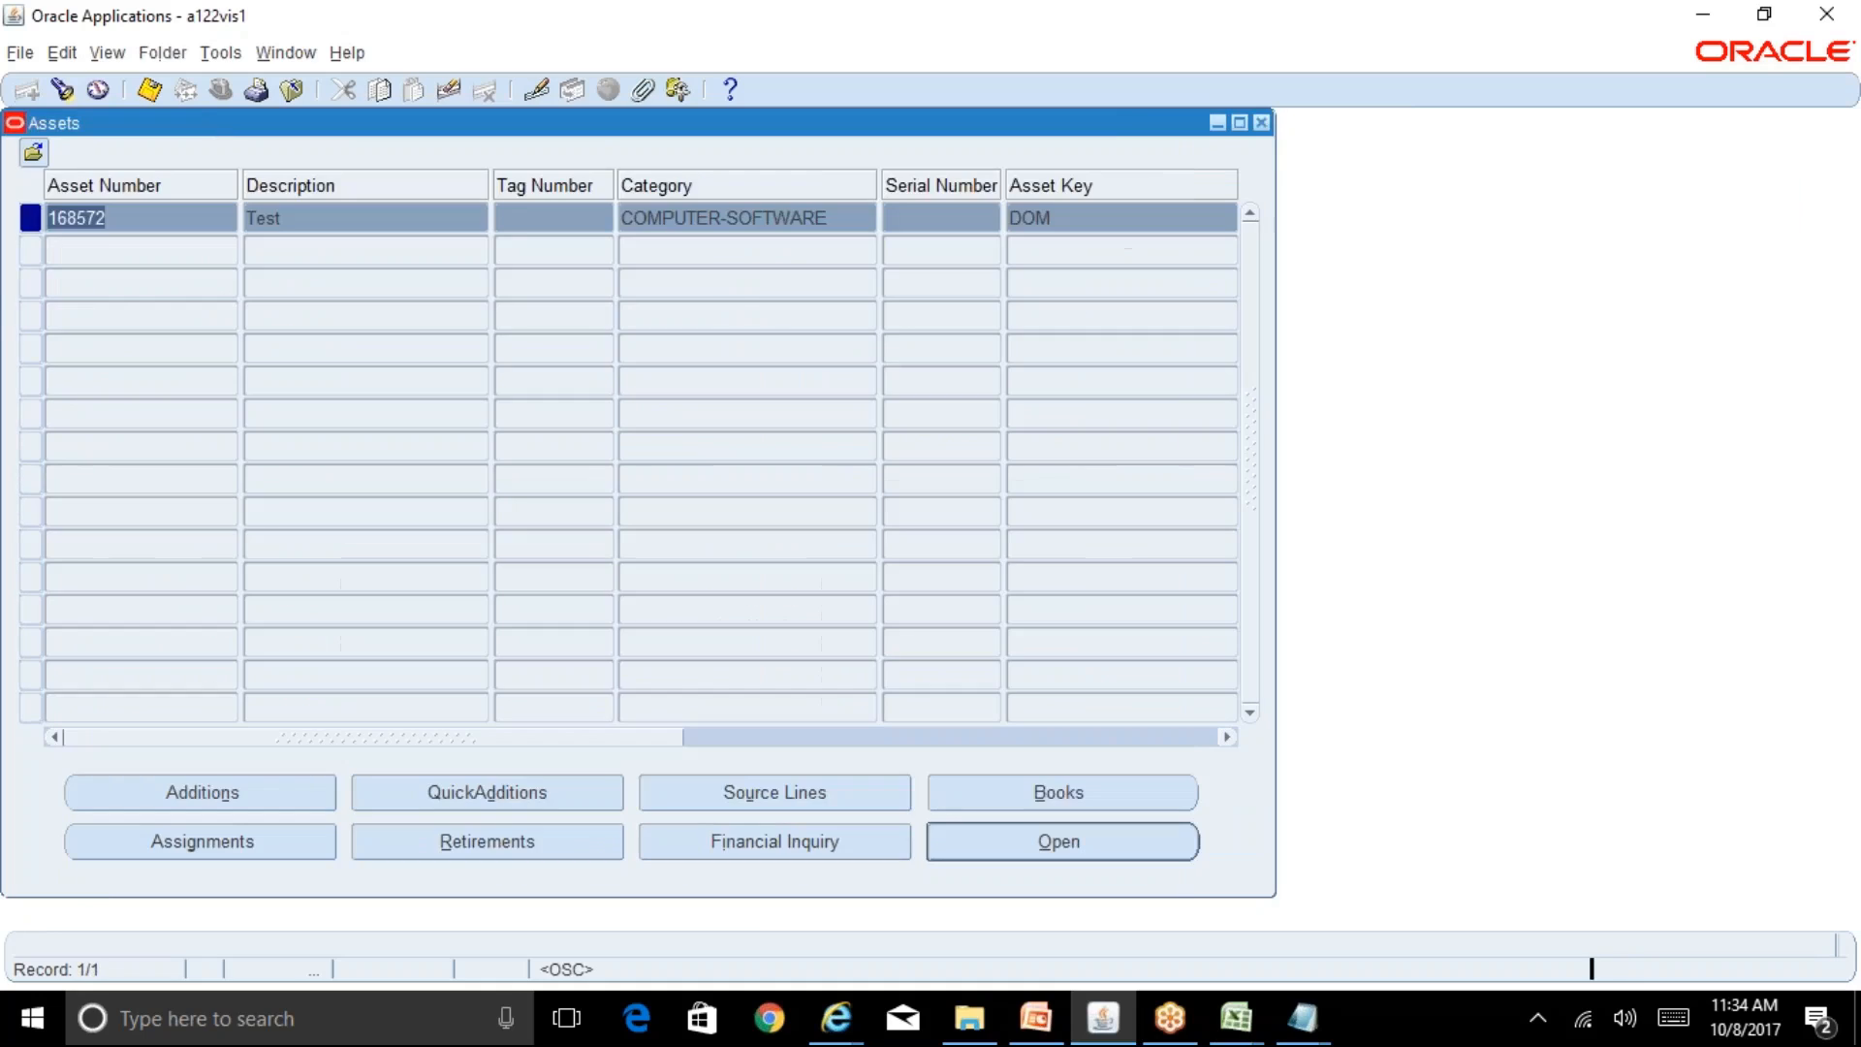
Step: Open the financial inquiry for asset 168572 and compare the recoverable cost and depreciation method between its RELIANCE CORP and RELIANCE TAX books
{"action": "left_click", "coordinate": [754, 841]}
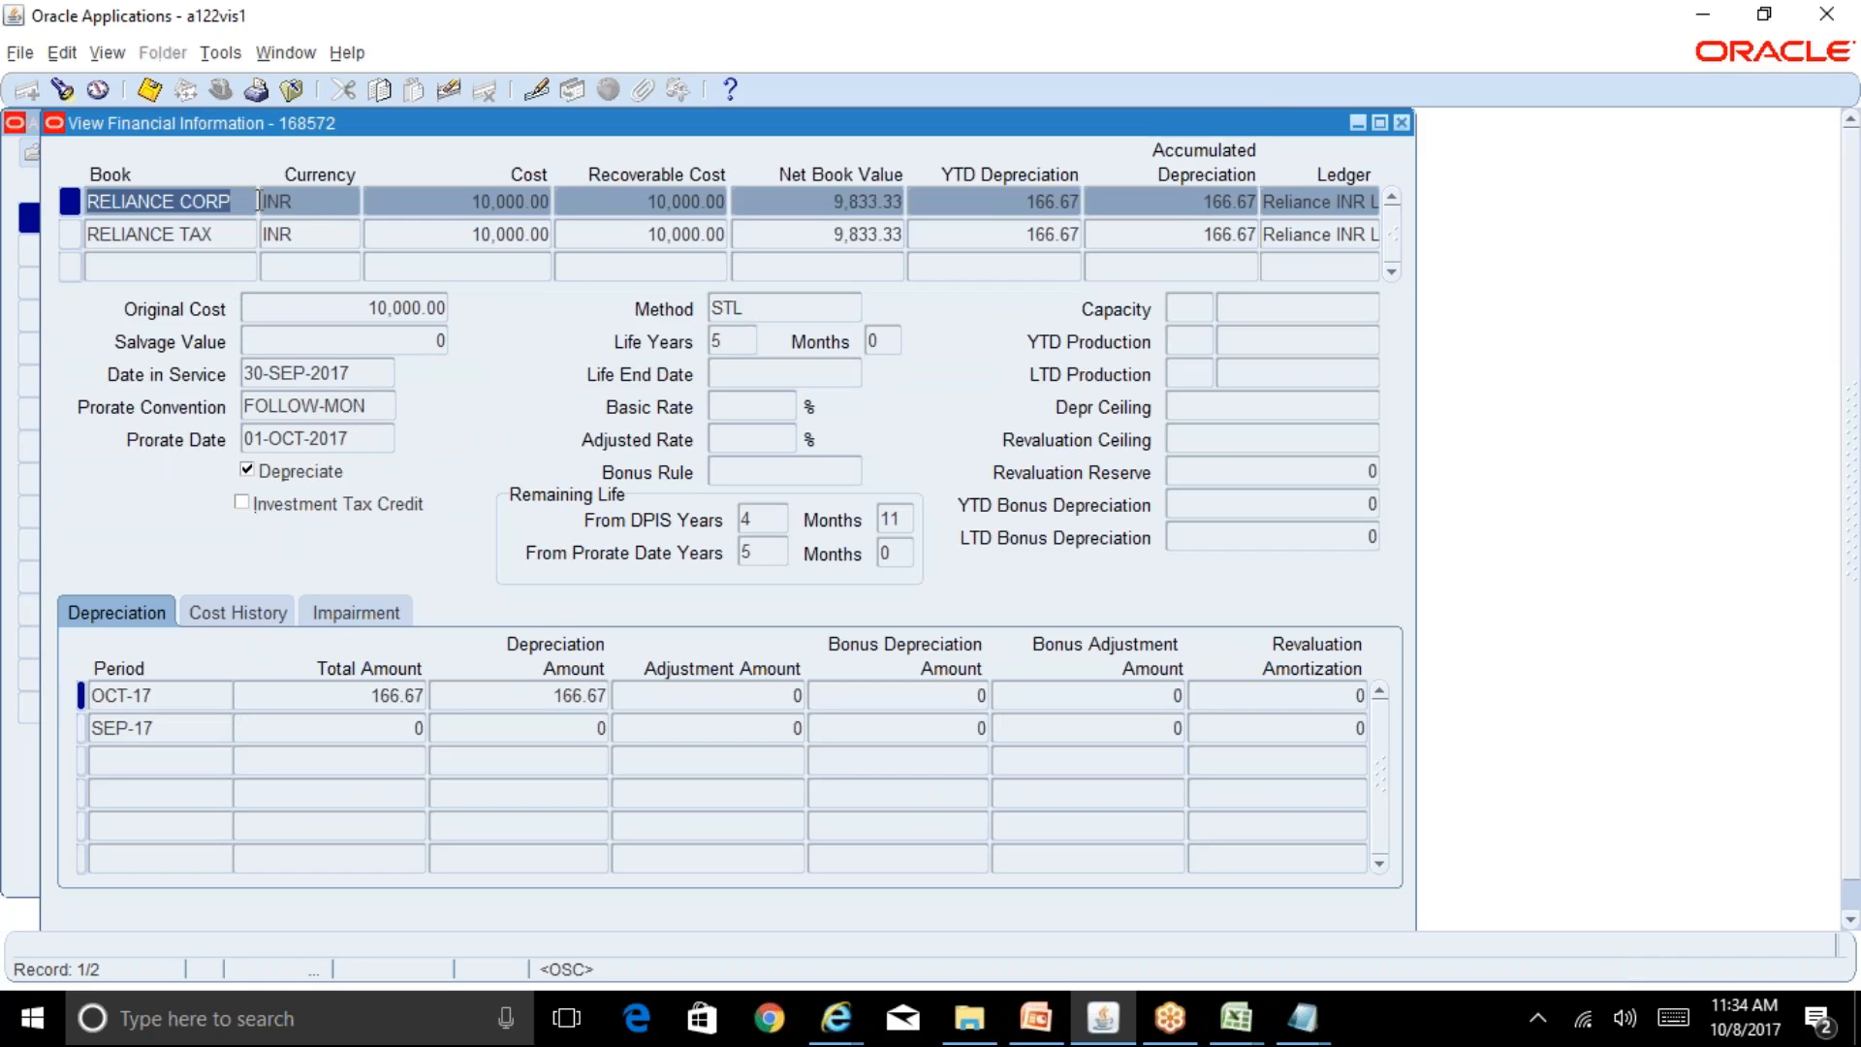
{"action": "left_click", "coordinate": [328, 231]}
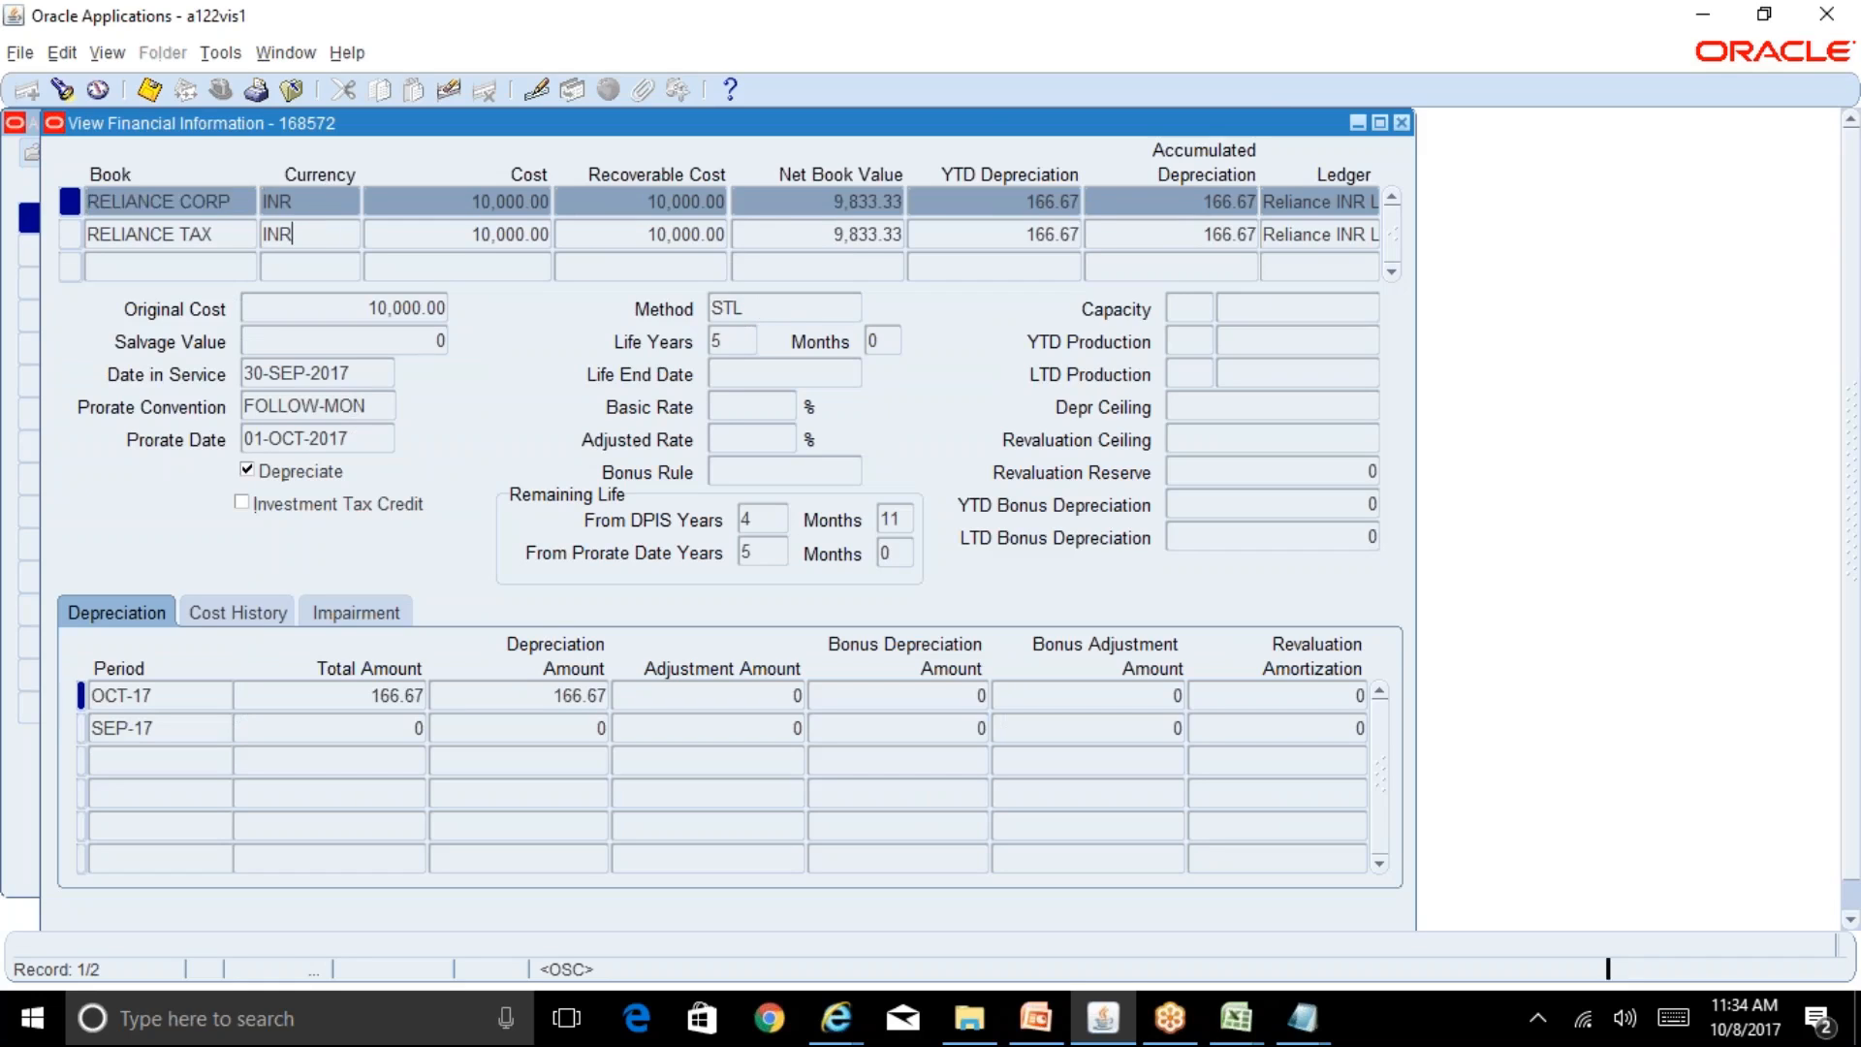
{"action": "left_click", "coordinate": [814, 313]}
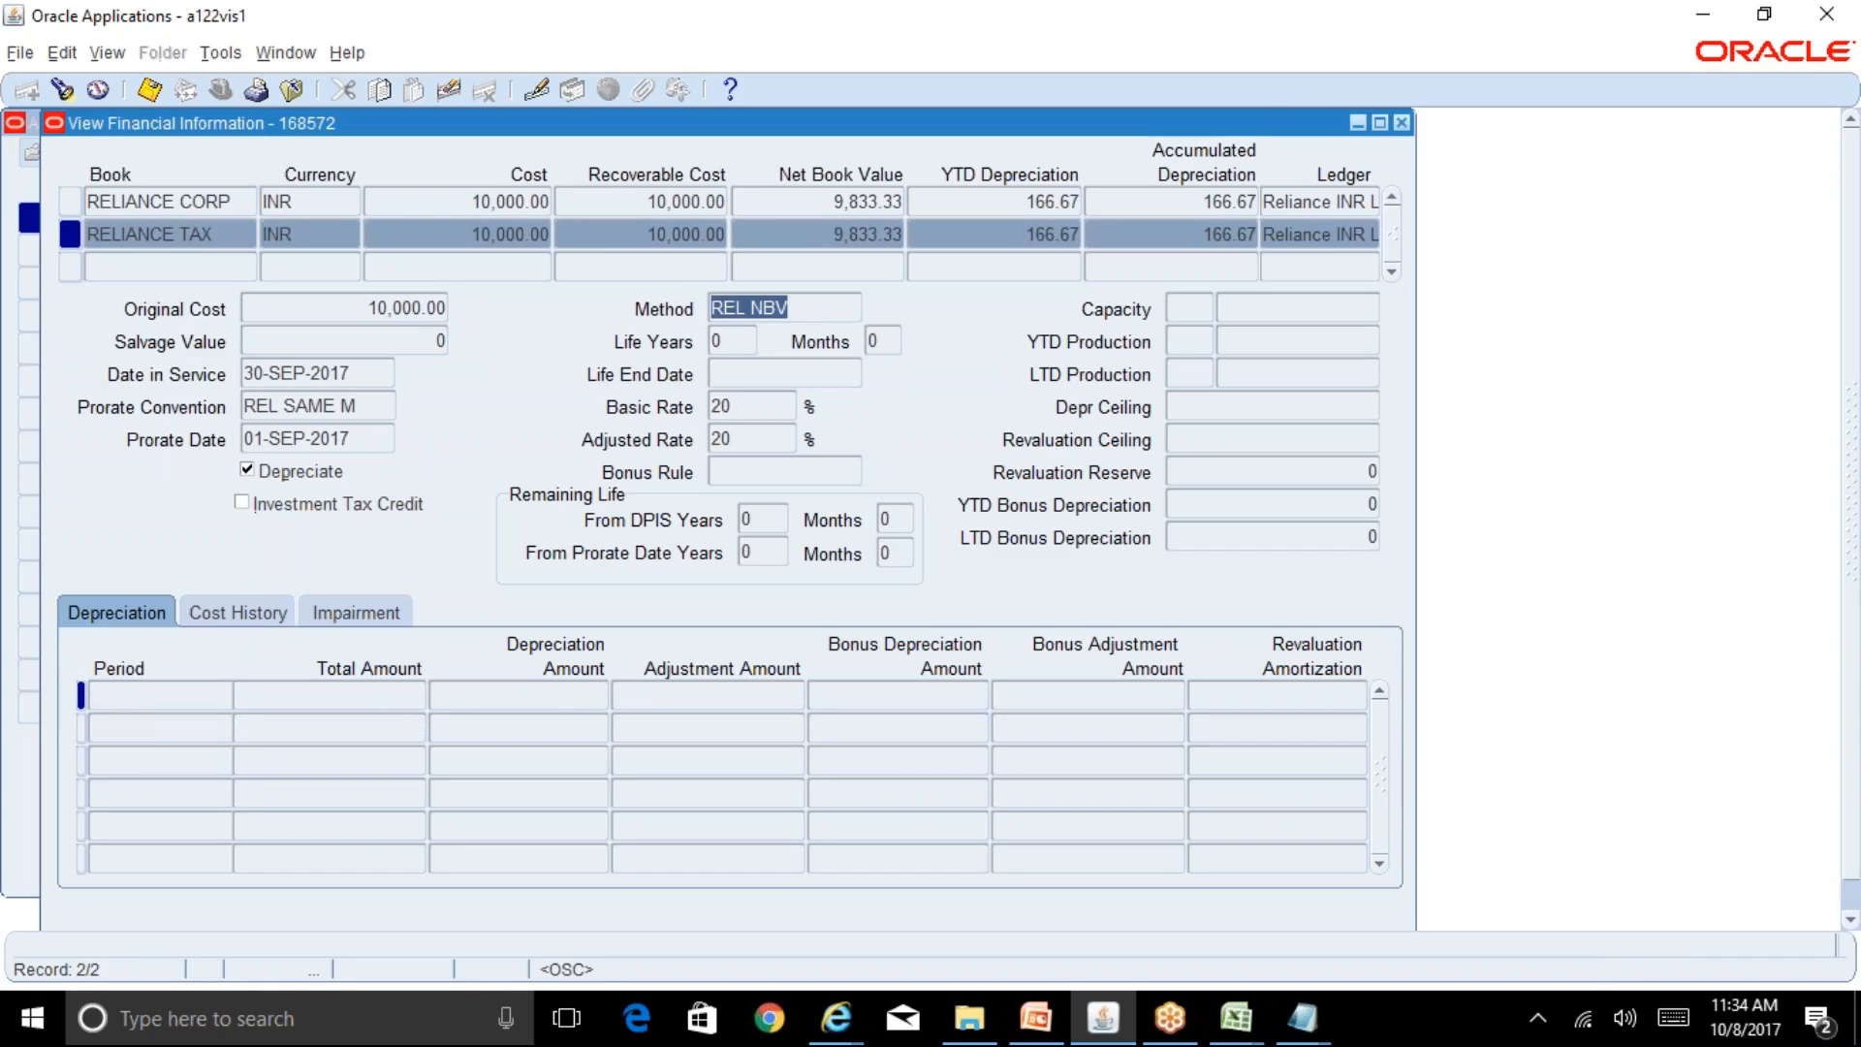
{"action": "left_click", "coordinate": [684, 203]}
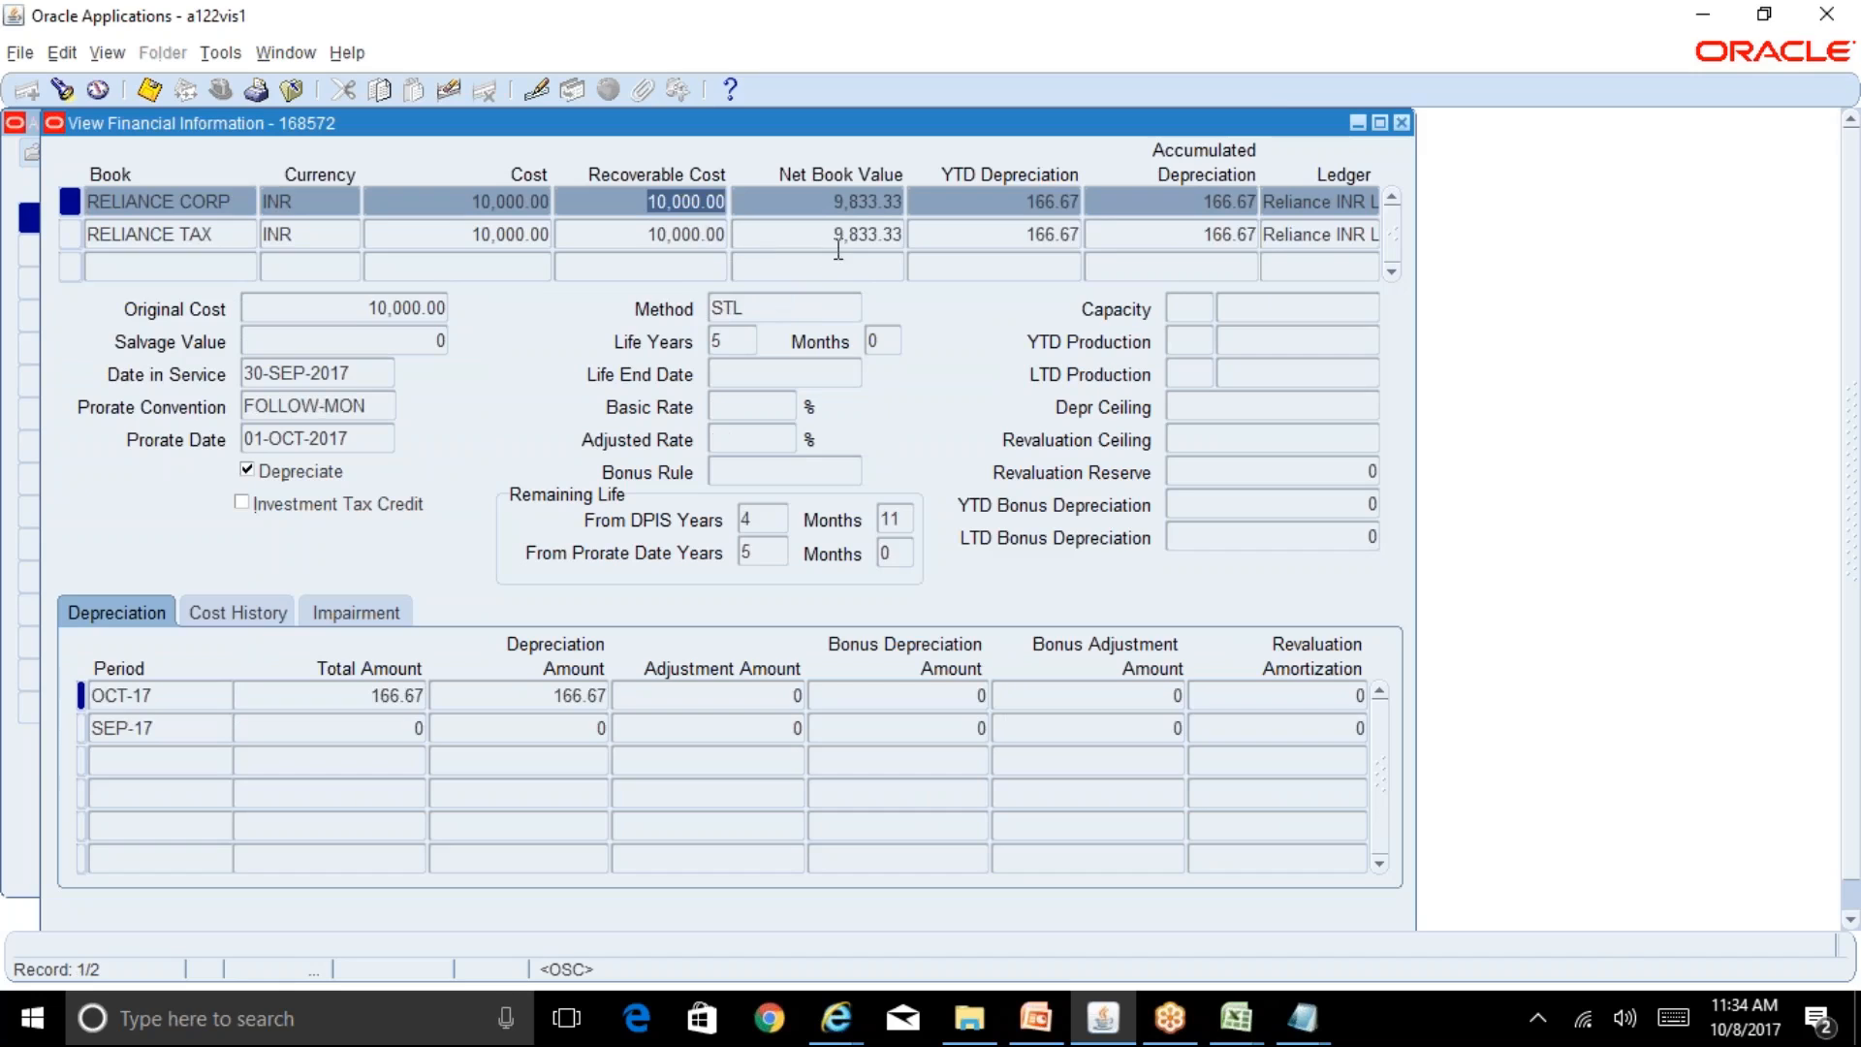
{"action": "left_click", "coordinate": [707, 235]}
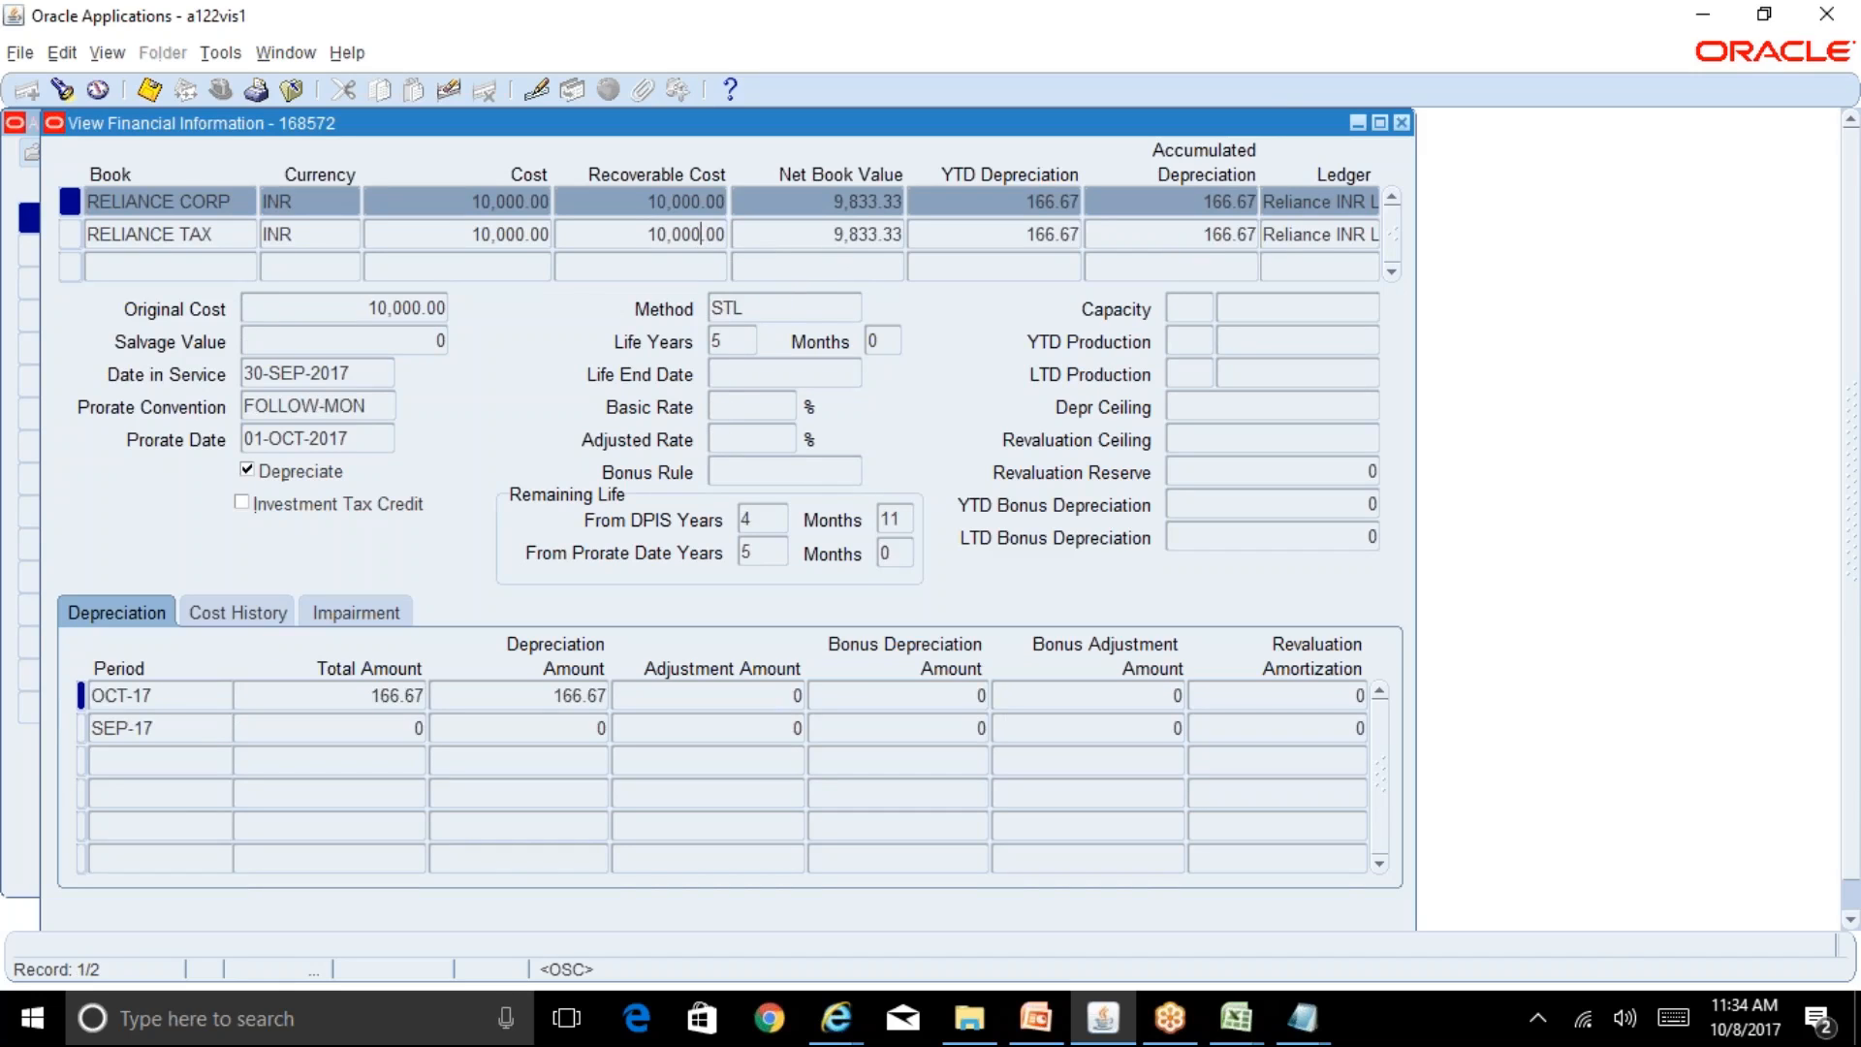
{"action": "left_click", "coordinate": [687, 204]}
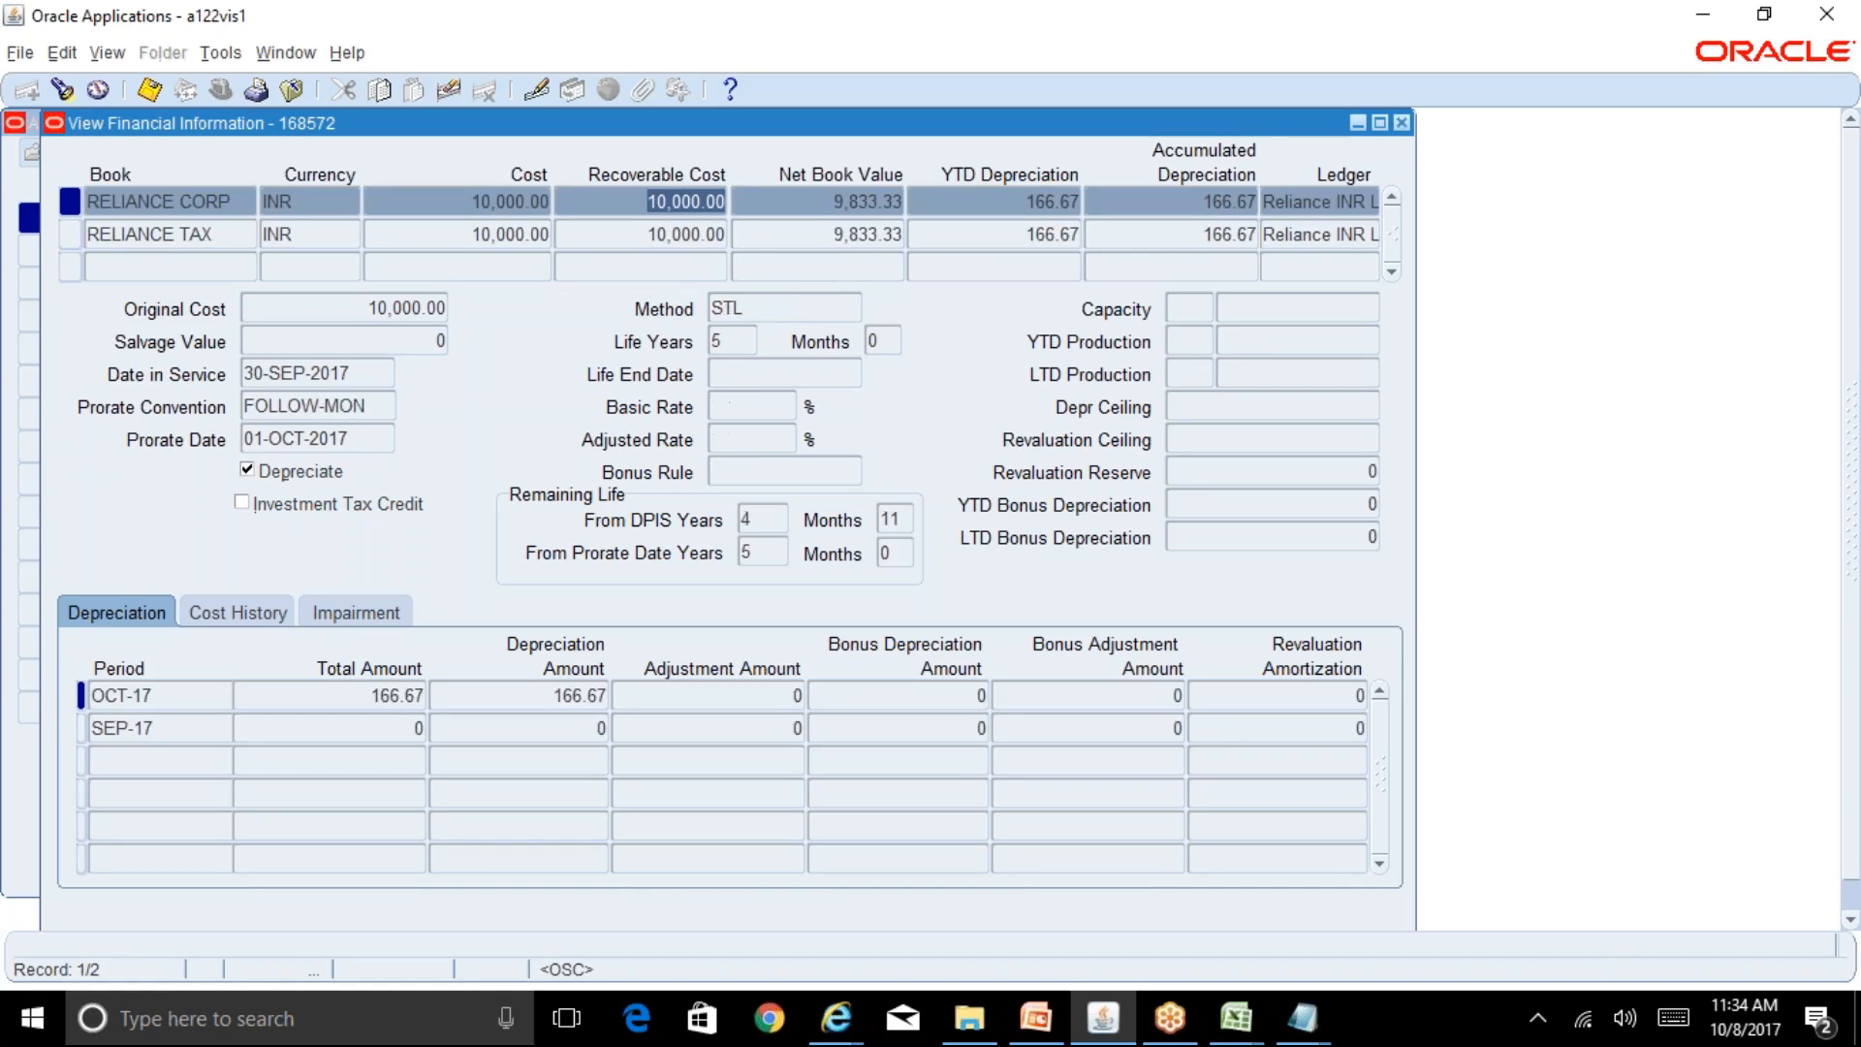
{"action": "left_click", "coordinate": [704, 236]}
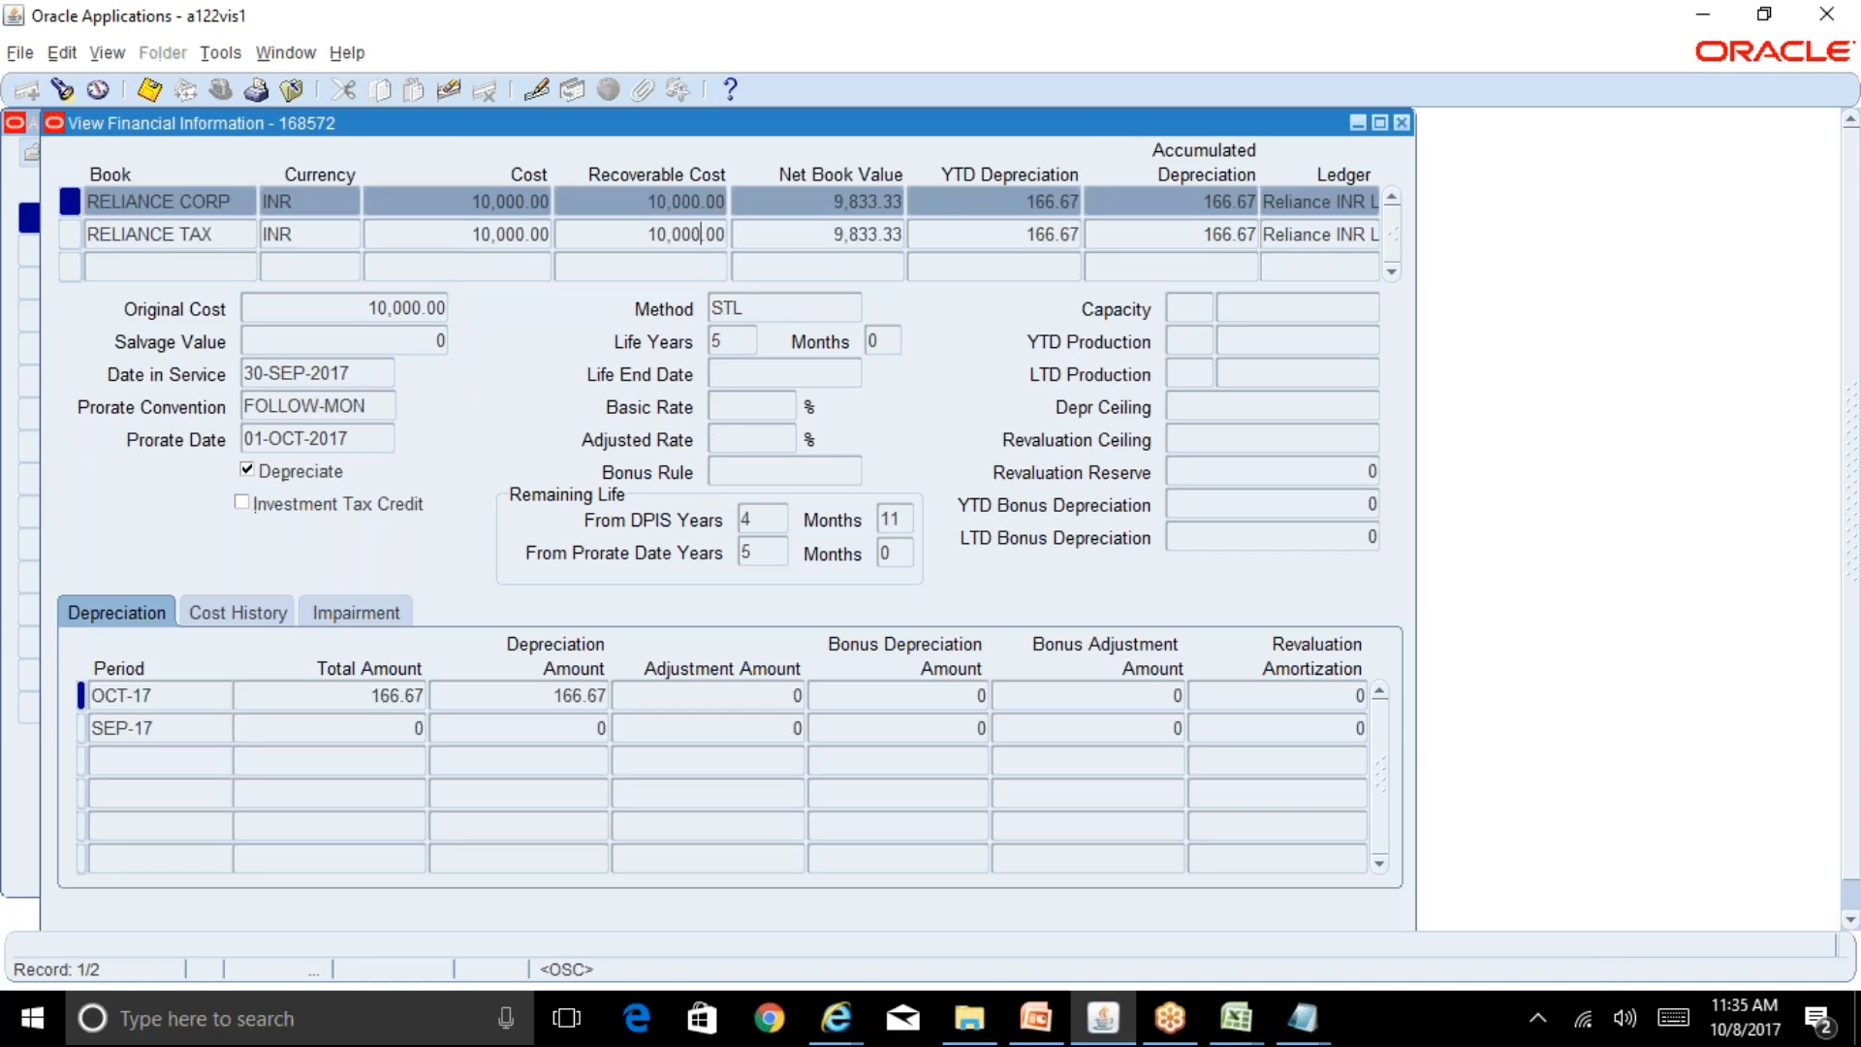
{"action": "left_click", "coordinate": [790, 308]}
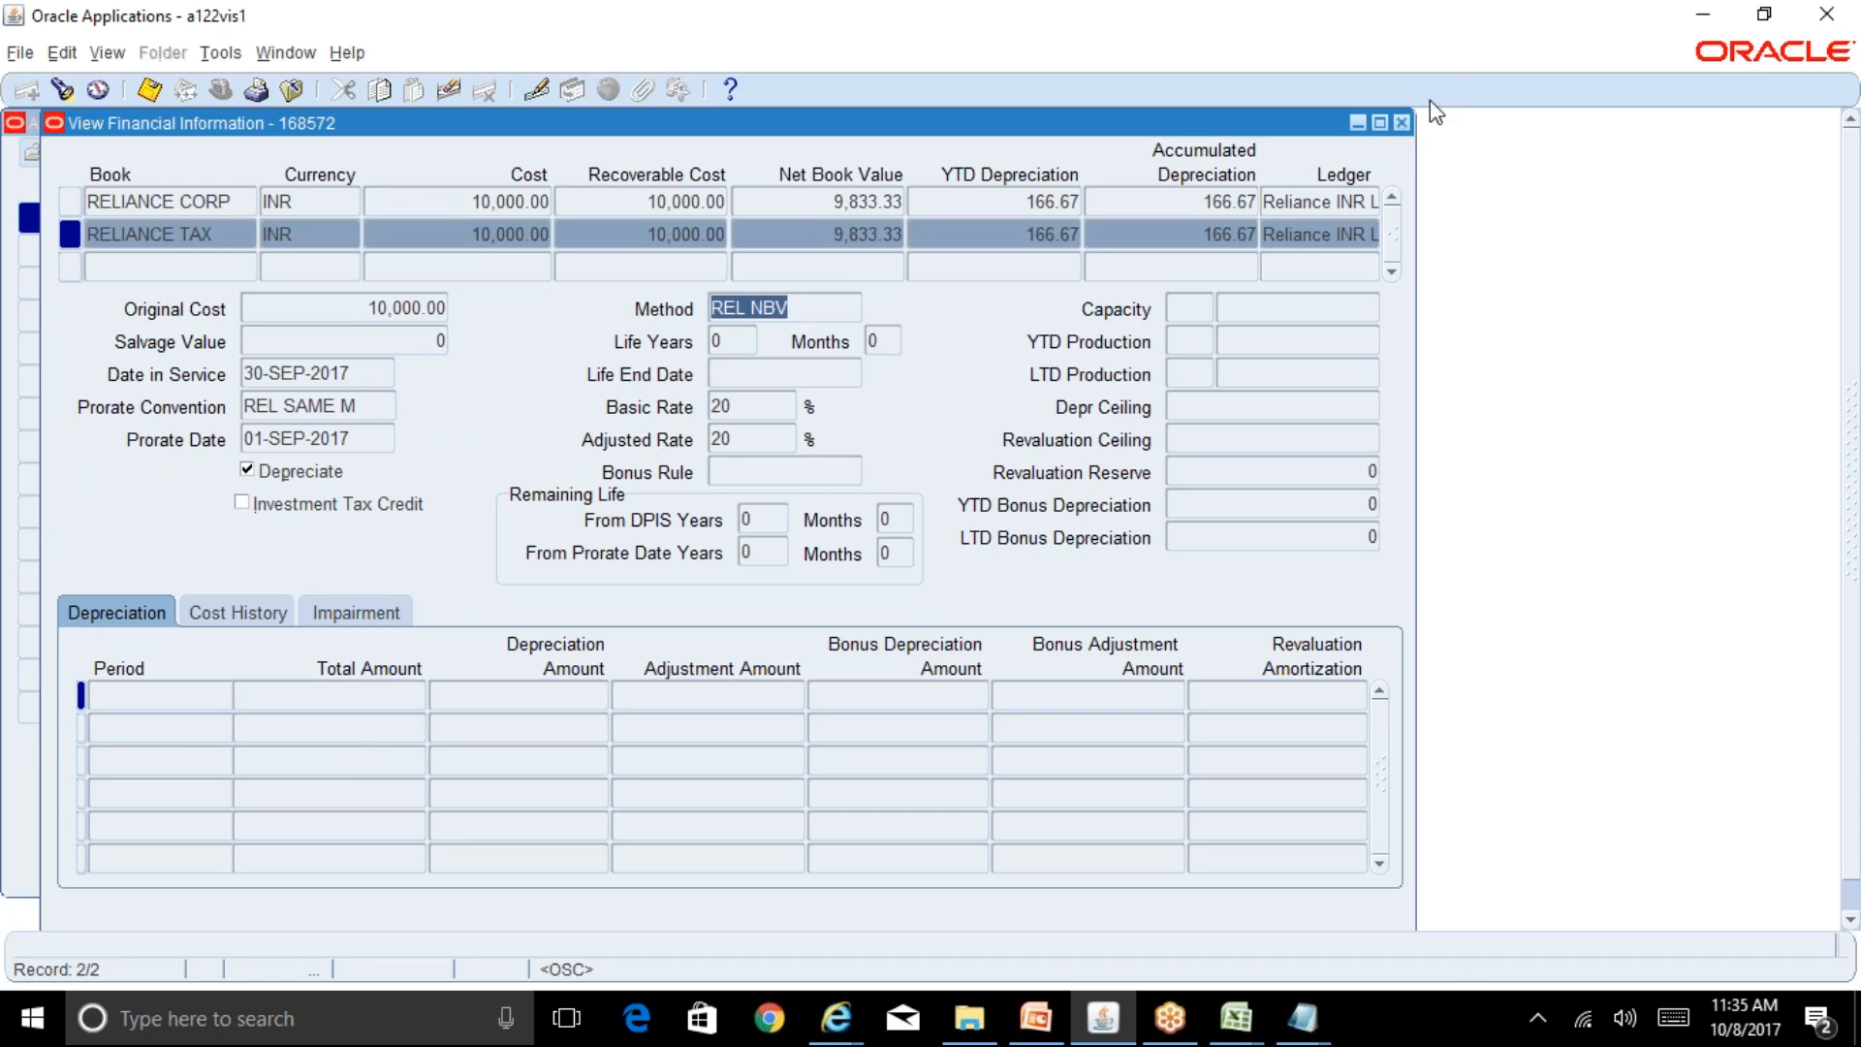
Step: Close the financial inquiry and Assets windows, and open the Run Depreciation form
{"action": "left_click", "coordinate": [1400, 123]}
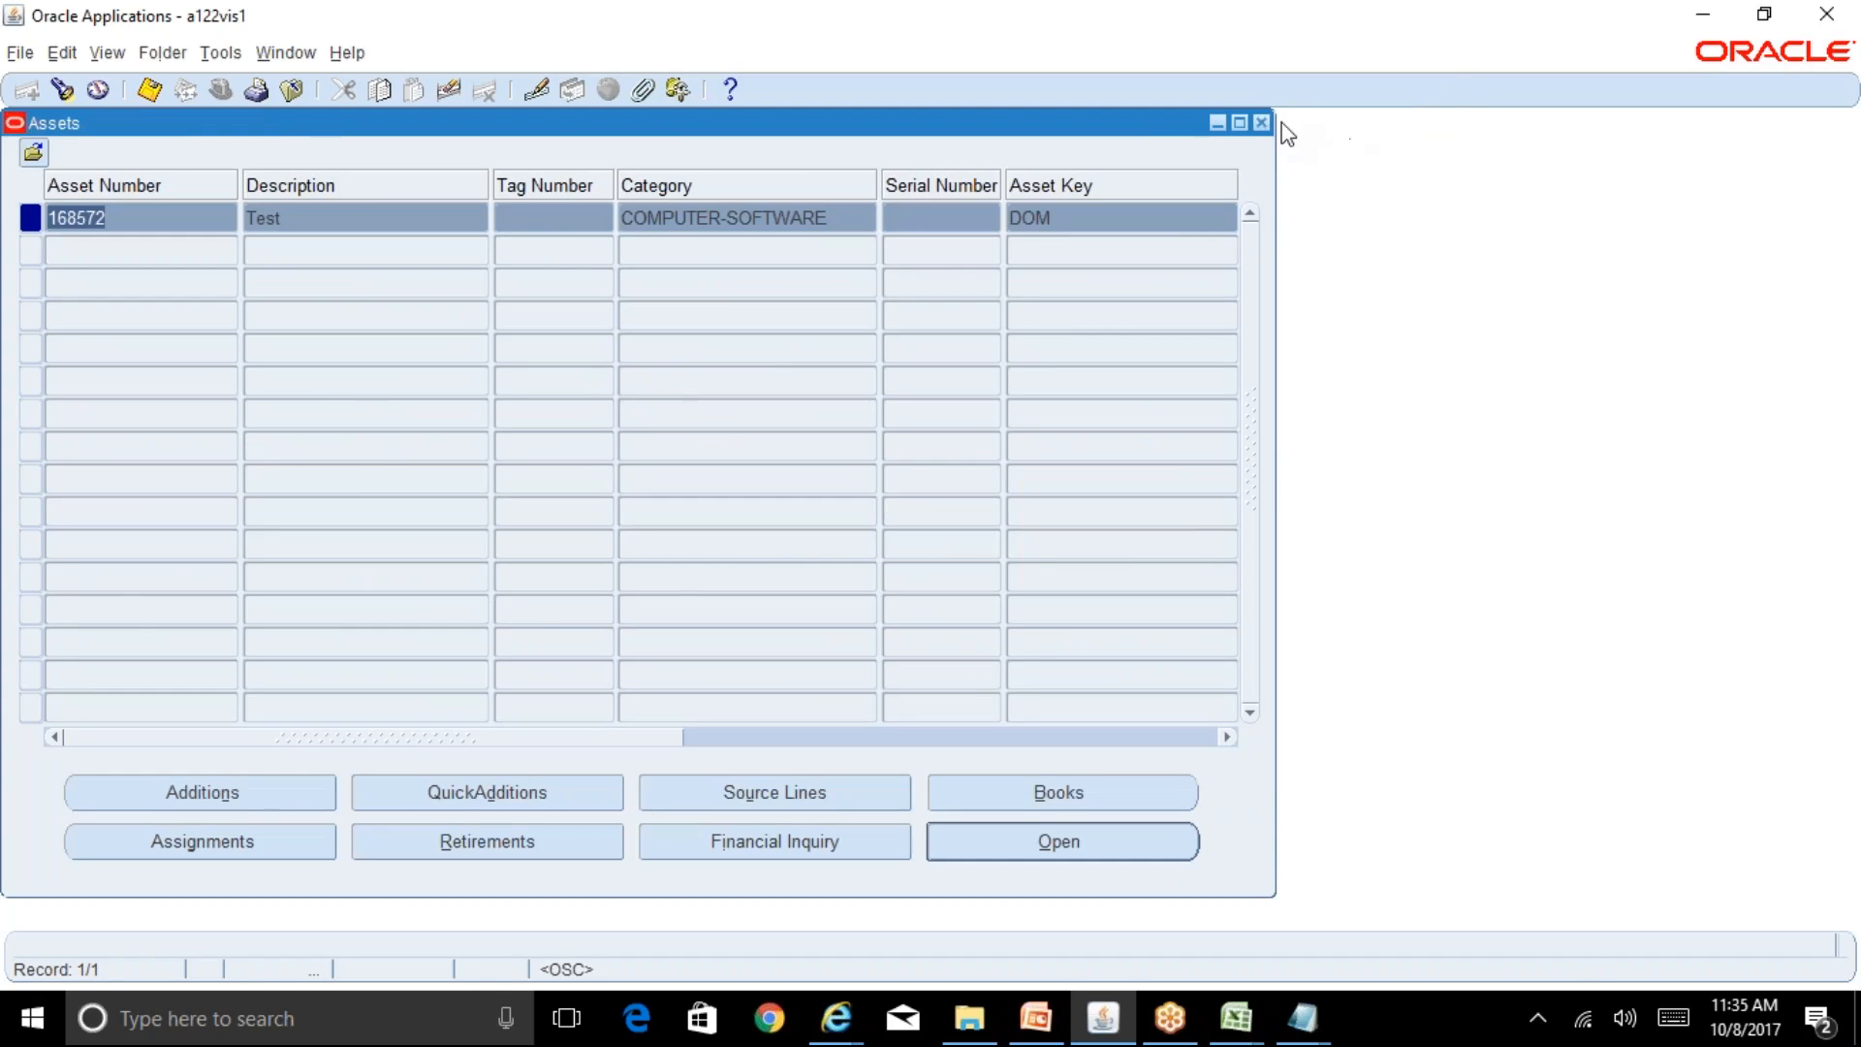
{"action": "left_click", "coordinate": [1263, 123]}
{"action": "left_click", "coordinate": [55, 511]}
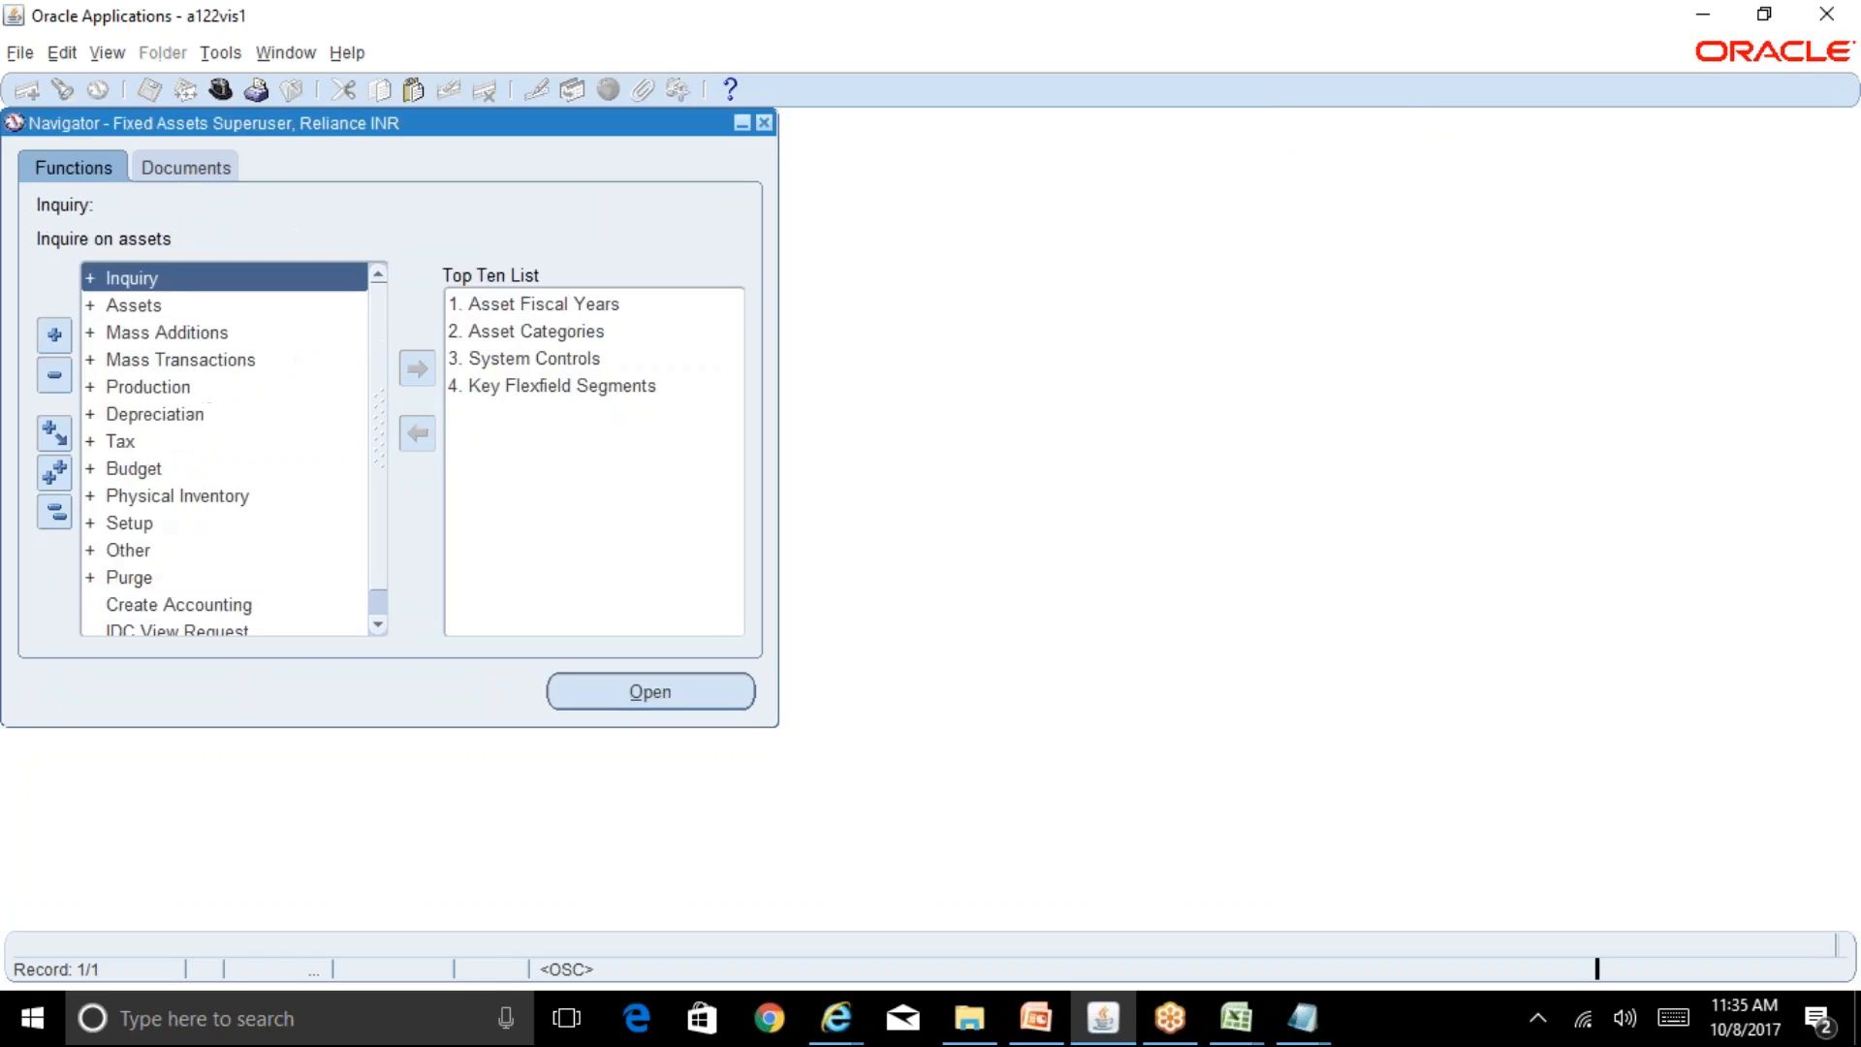
{"action": "double_click", "coordinate": [204, 413]}
{"action": "double_click", "coordinate": [254, 441]}
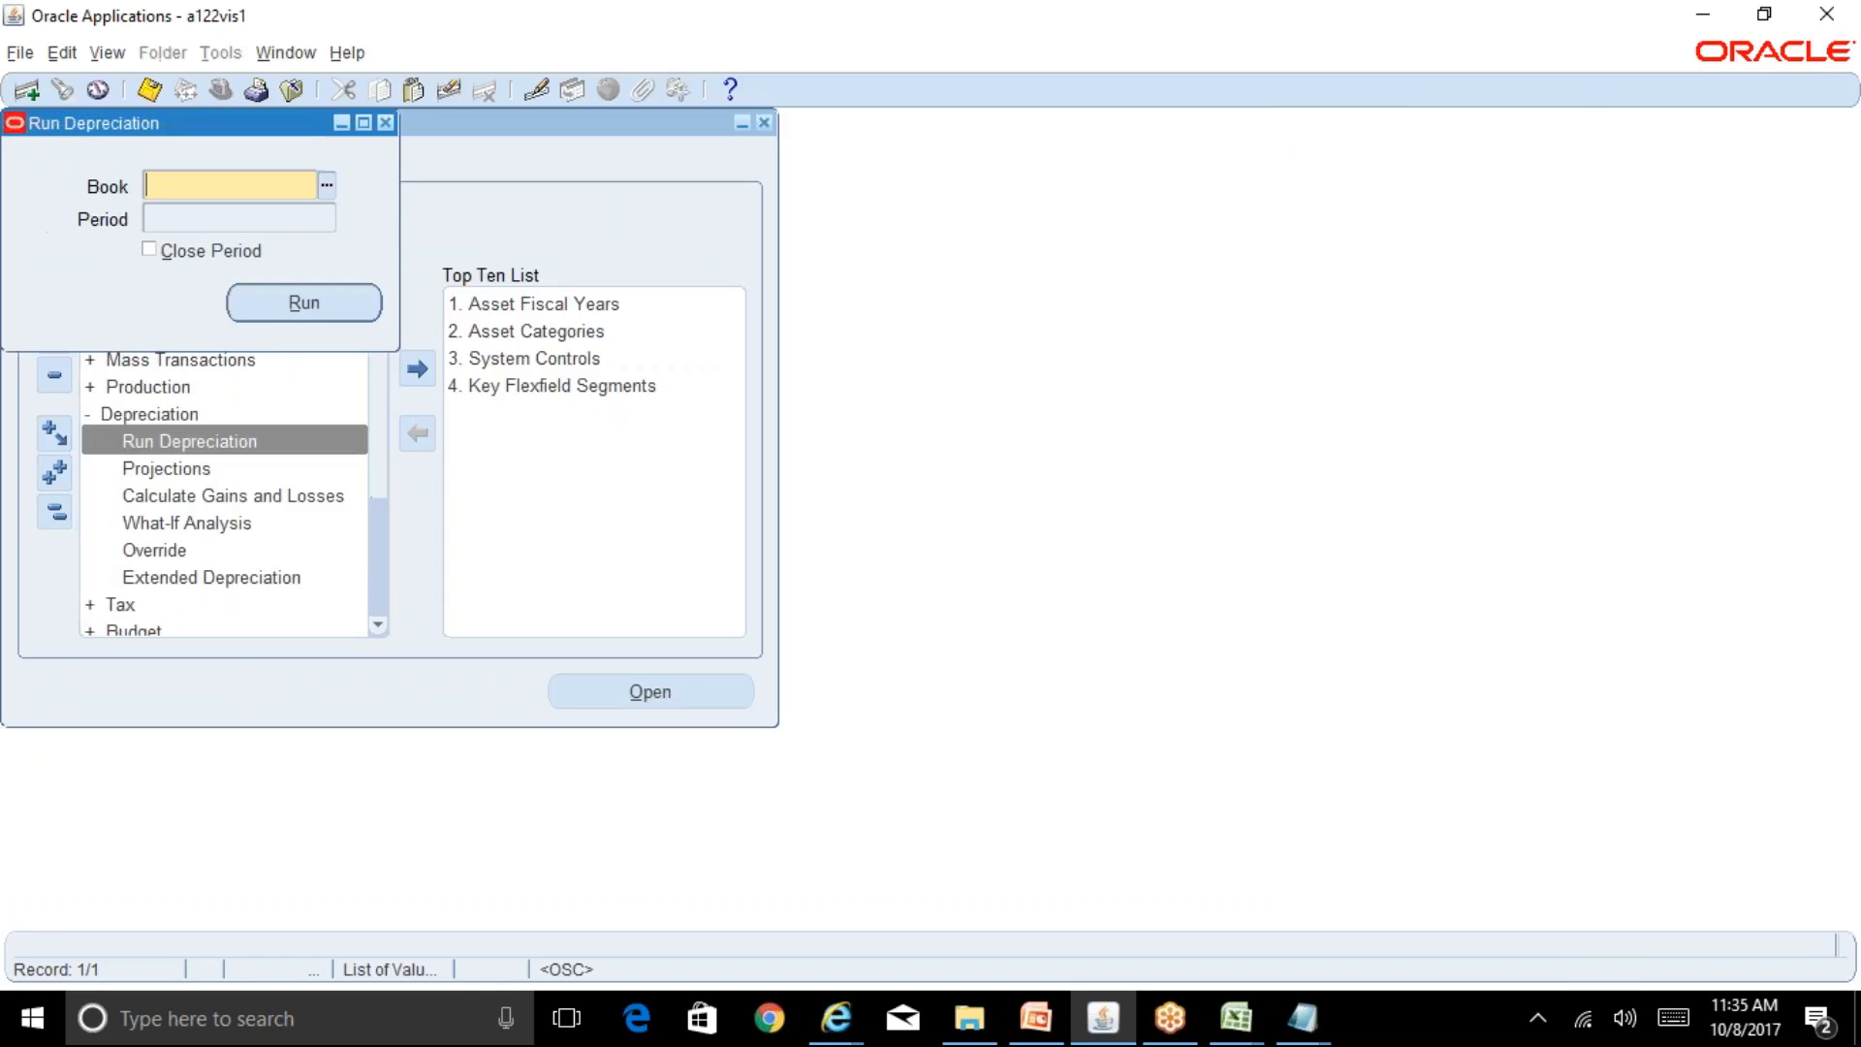
Step: Submit the depreciation run for the RELIANCE TAX book, period OCT-17, without closing the period
{"action": "type", "text": "rel"}
{"action": "key", "text": "Tab"}
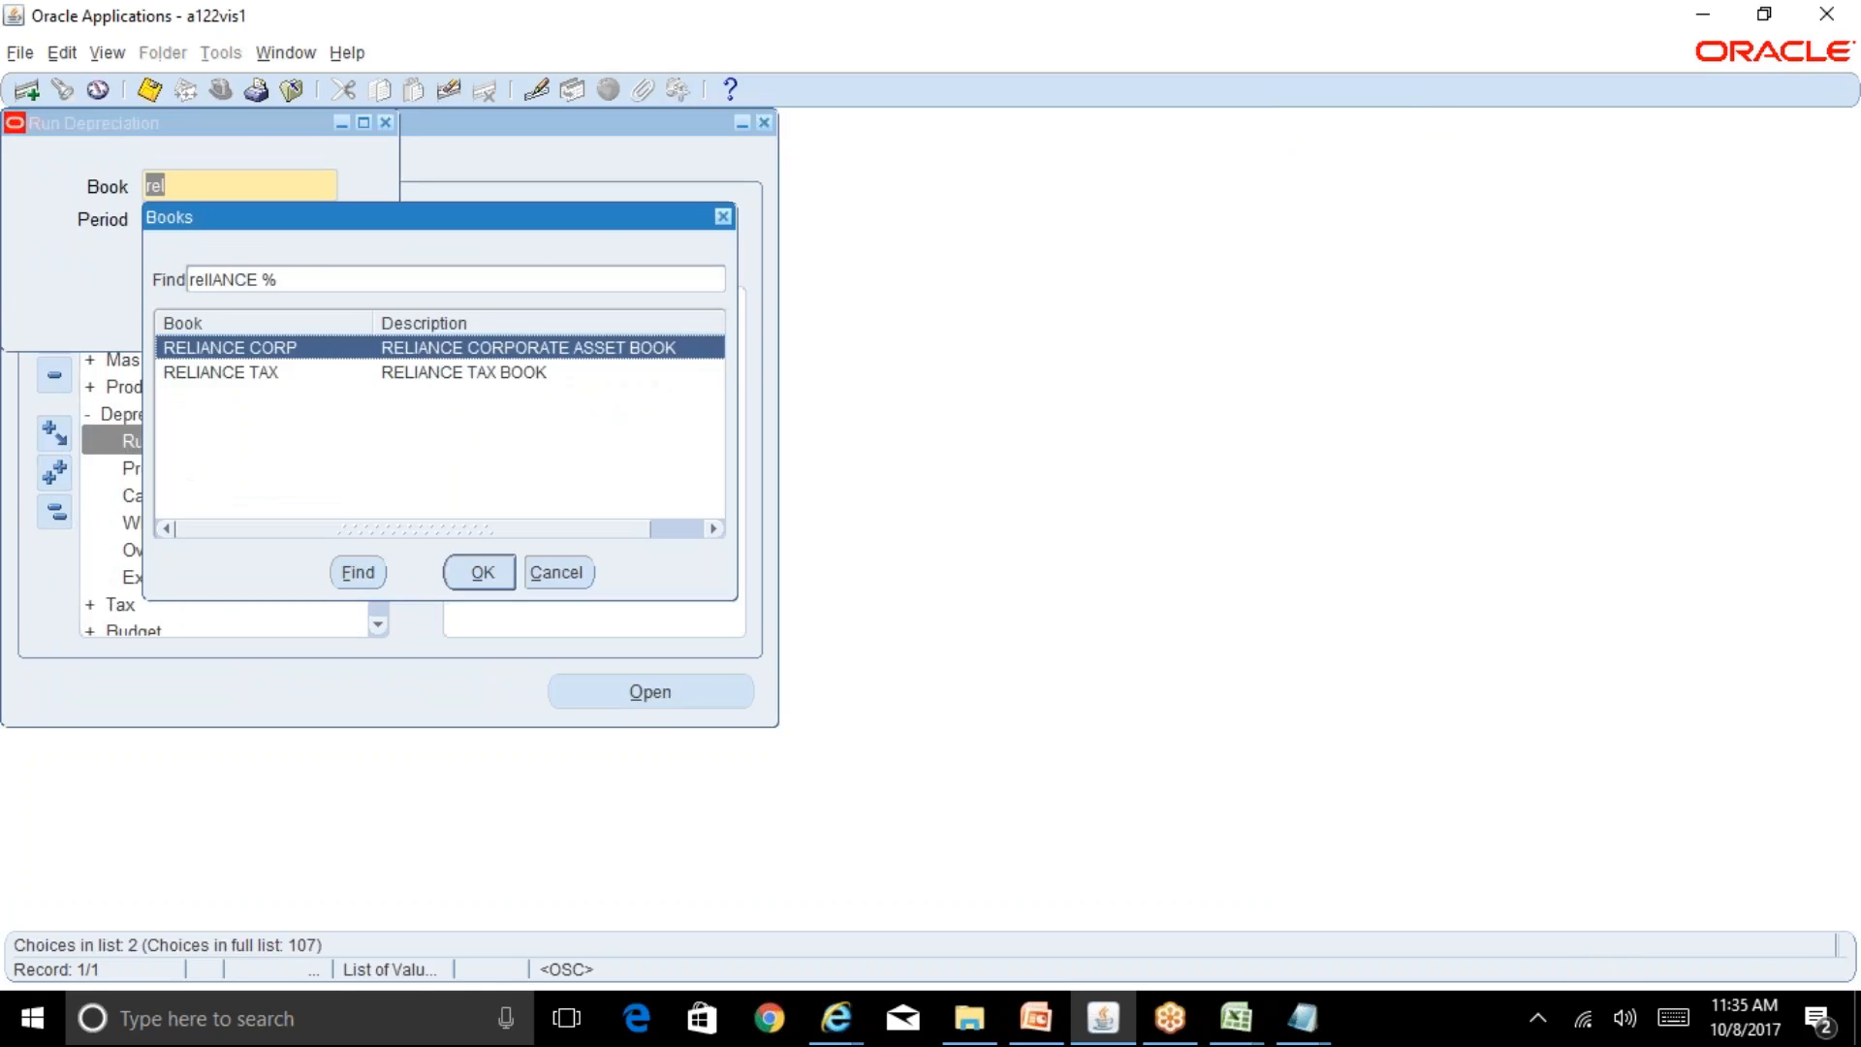
{"action": "key", "text": "Down"}
{"action": "key", "text": "Return"}
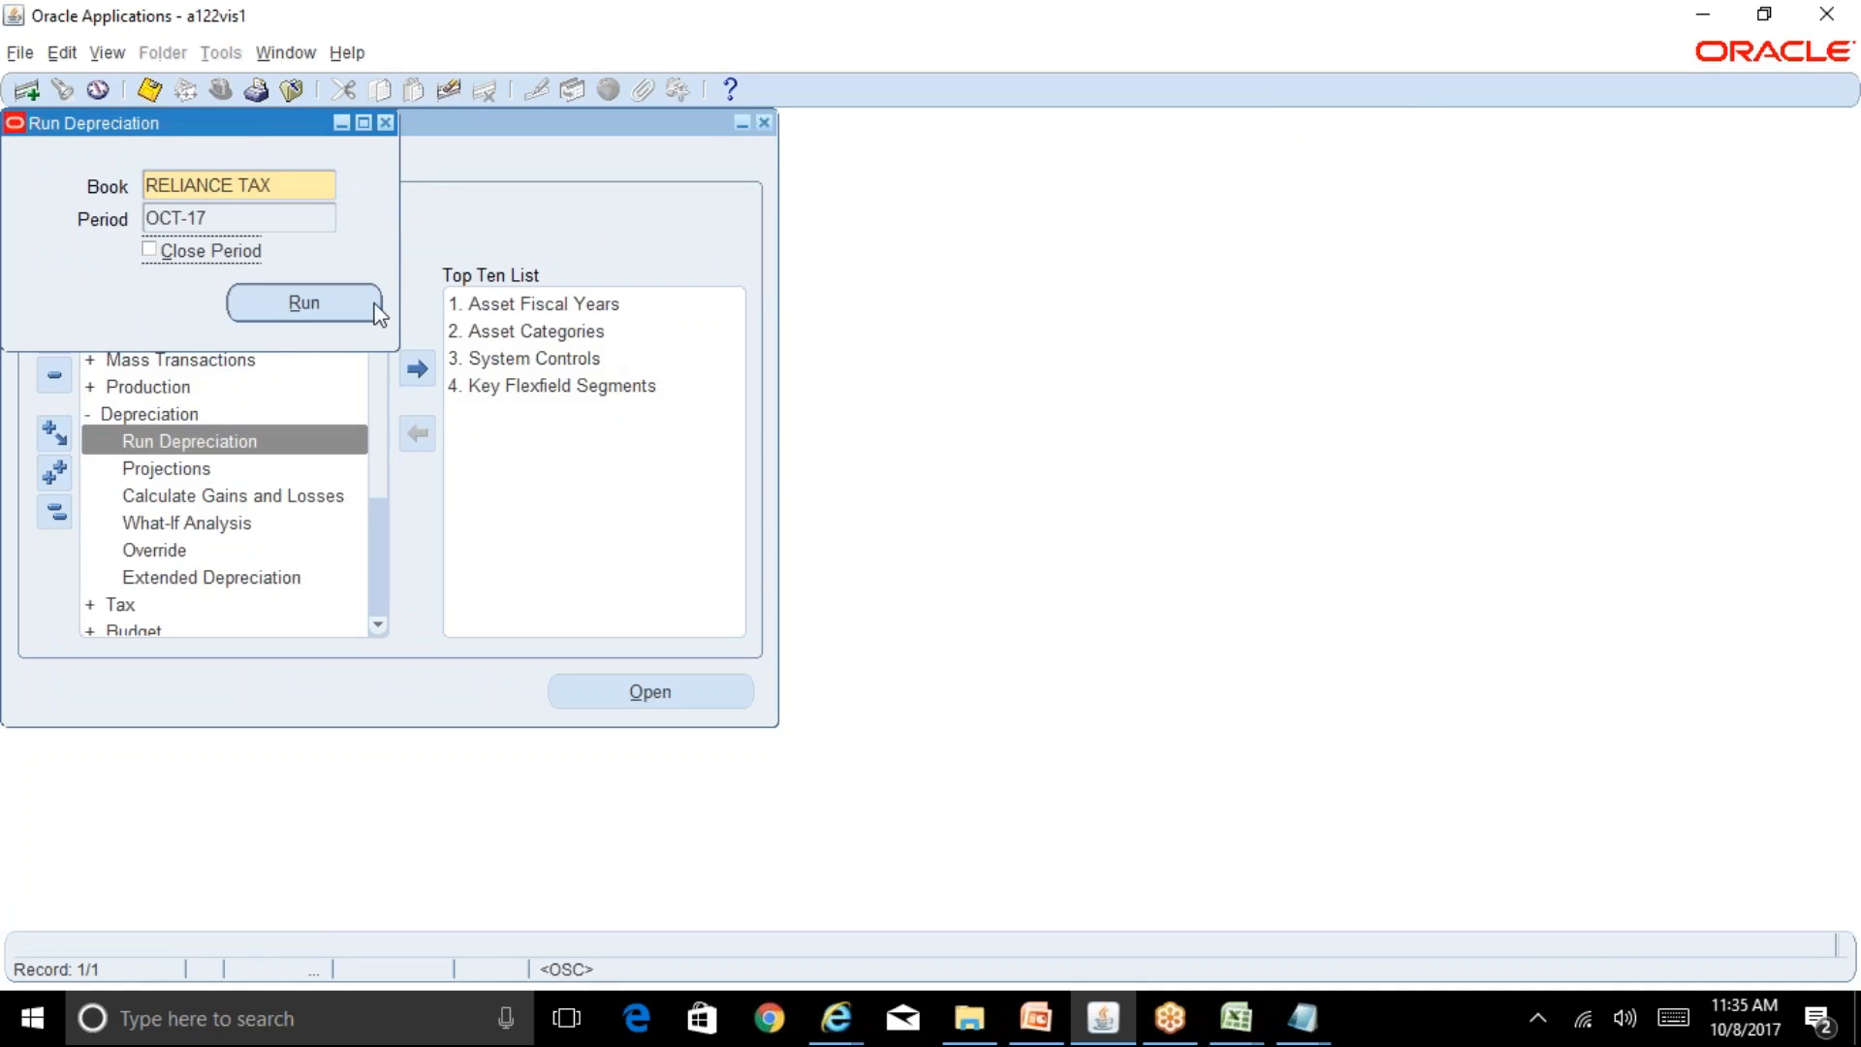
{"action": "left_click", "coordinate": [378, 308]}
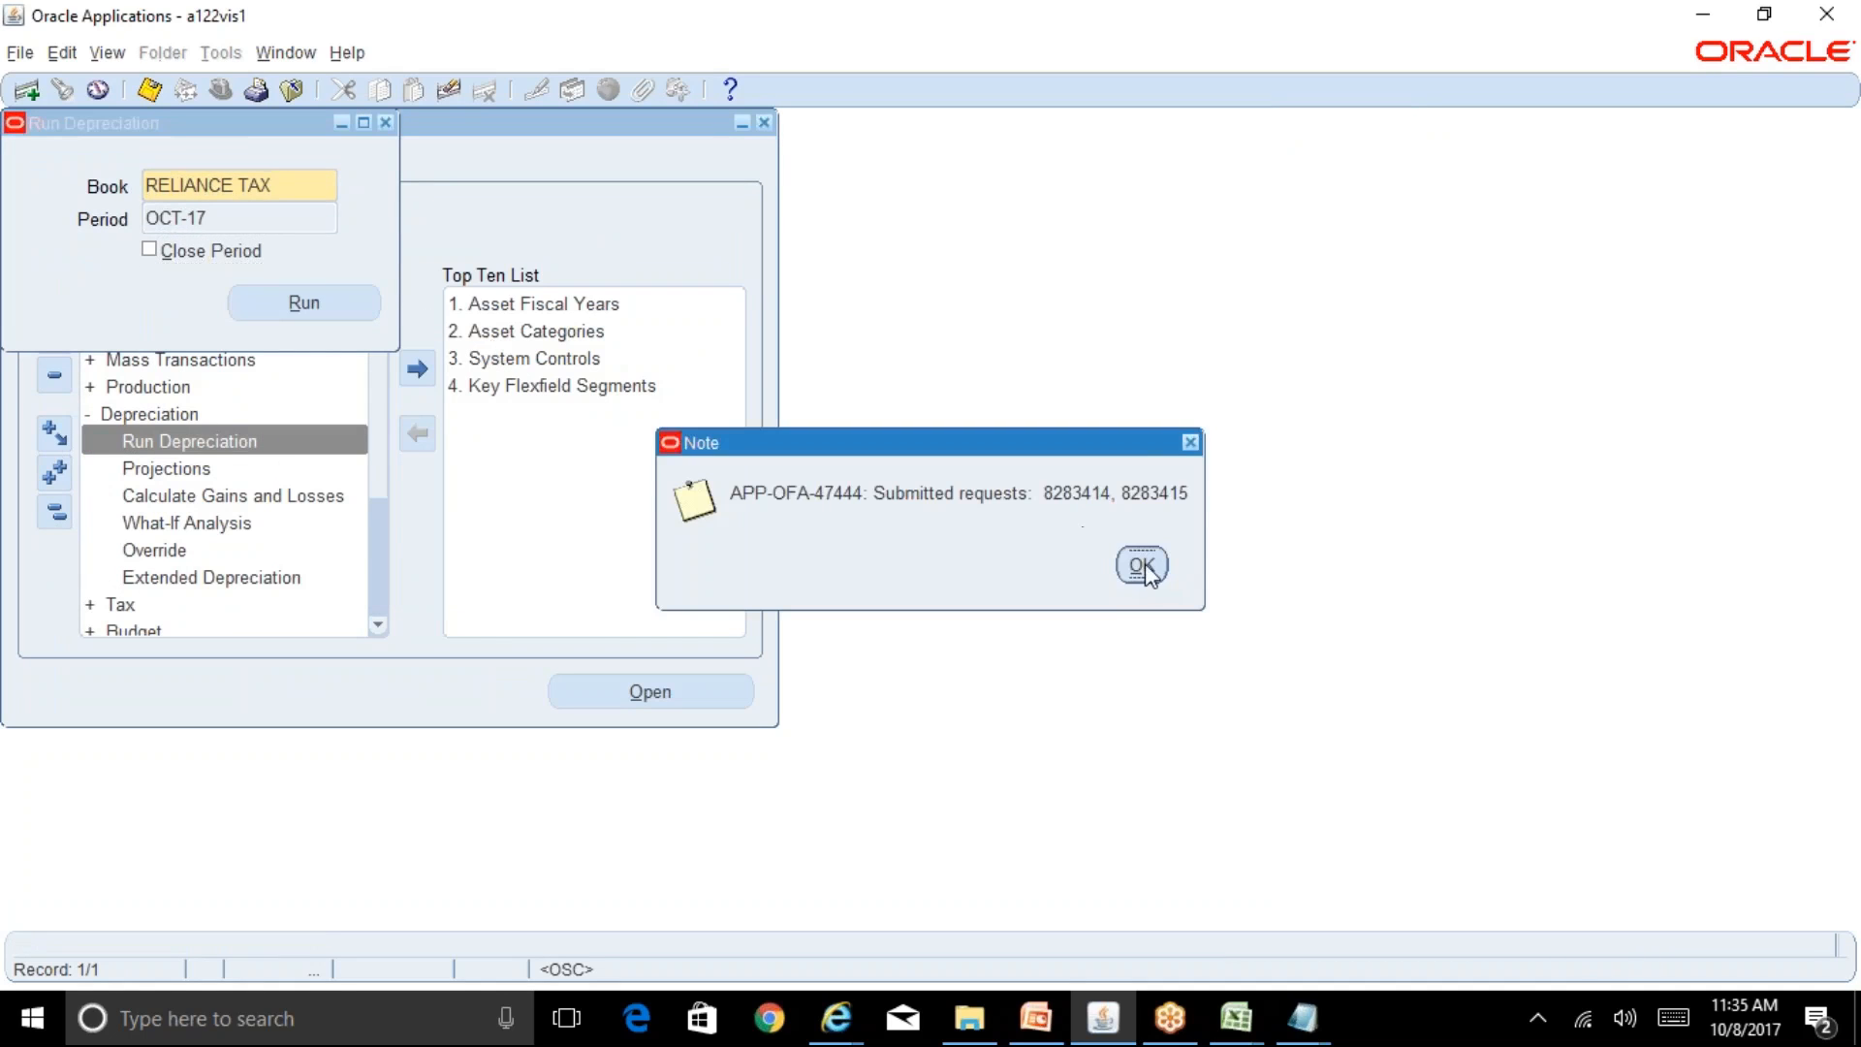
{"action": "left_click", "coordinate": [1142, 566]}
Step: Show all requests and read the full name of the Journal Entry Reserve Ledger Report request for RELIANCE CORP
{"action": "key", "text": "alt+v"}
{"action": "key", "text": "r"}
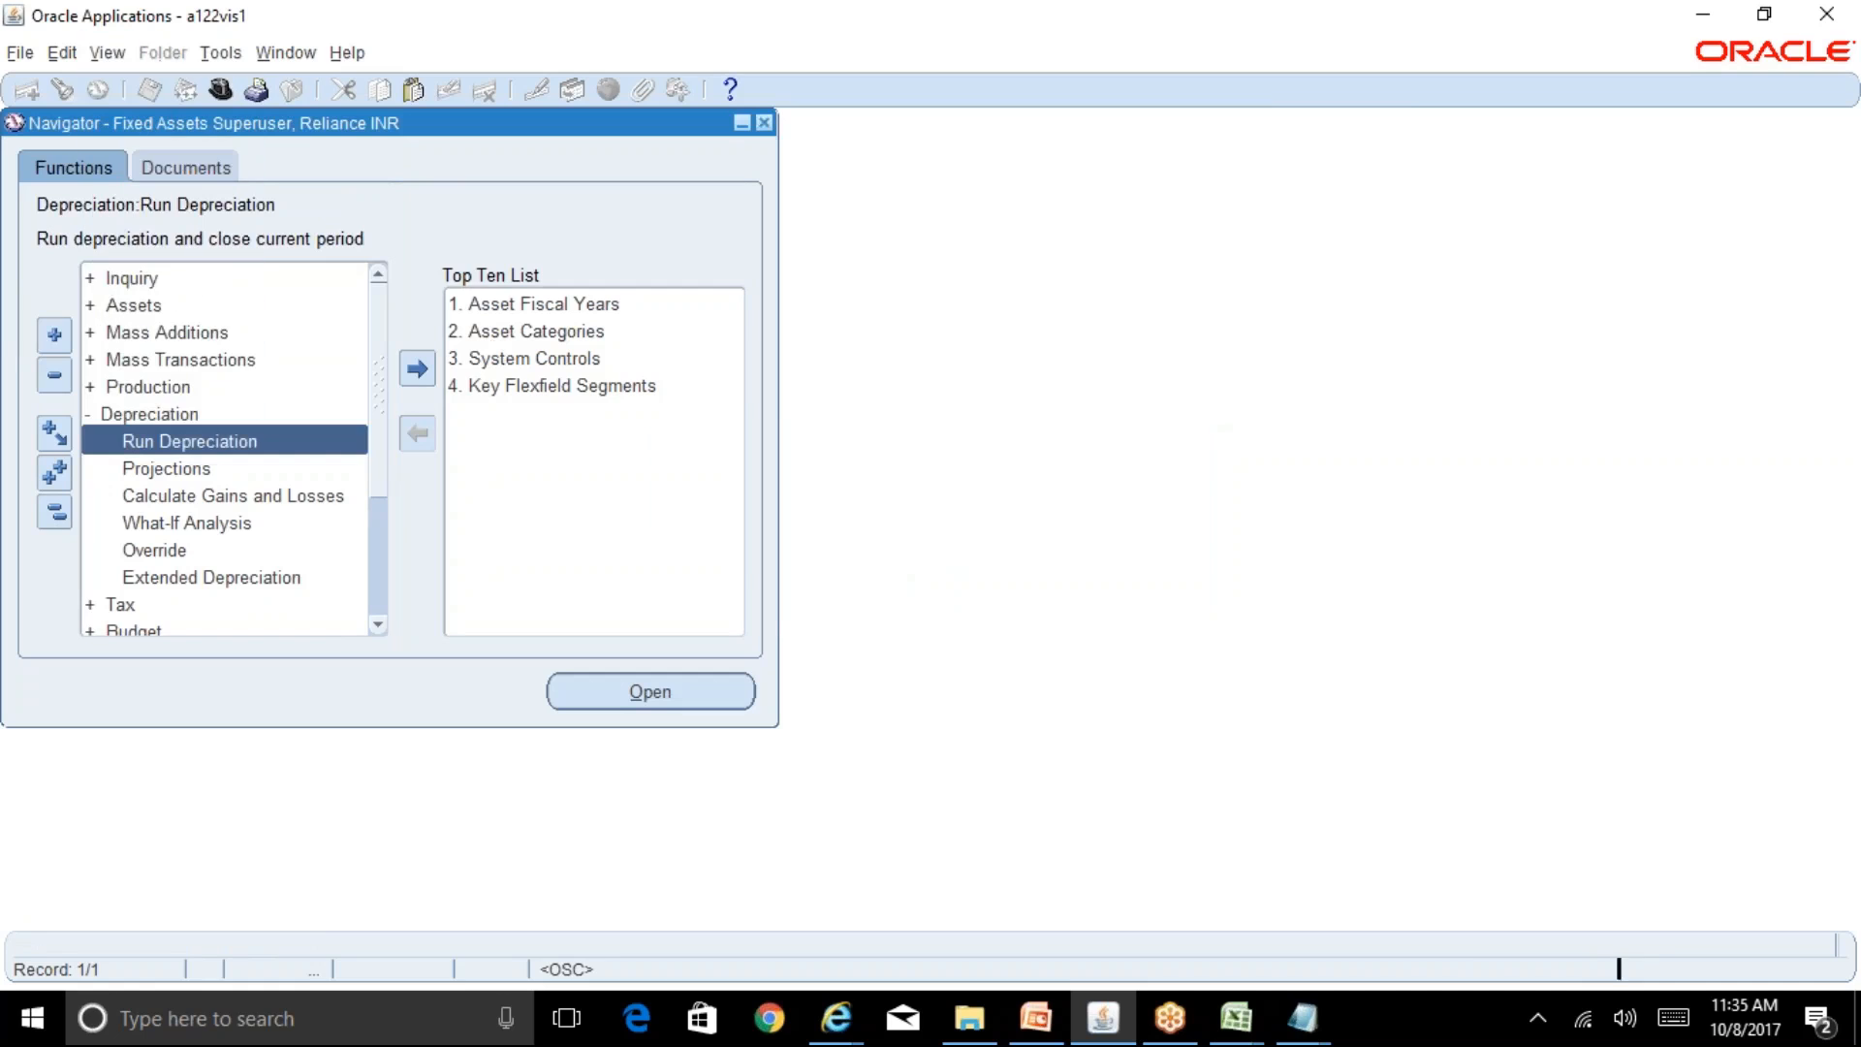
{"action": "key", "text": "alt+i"}
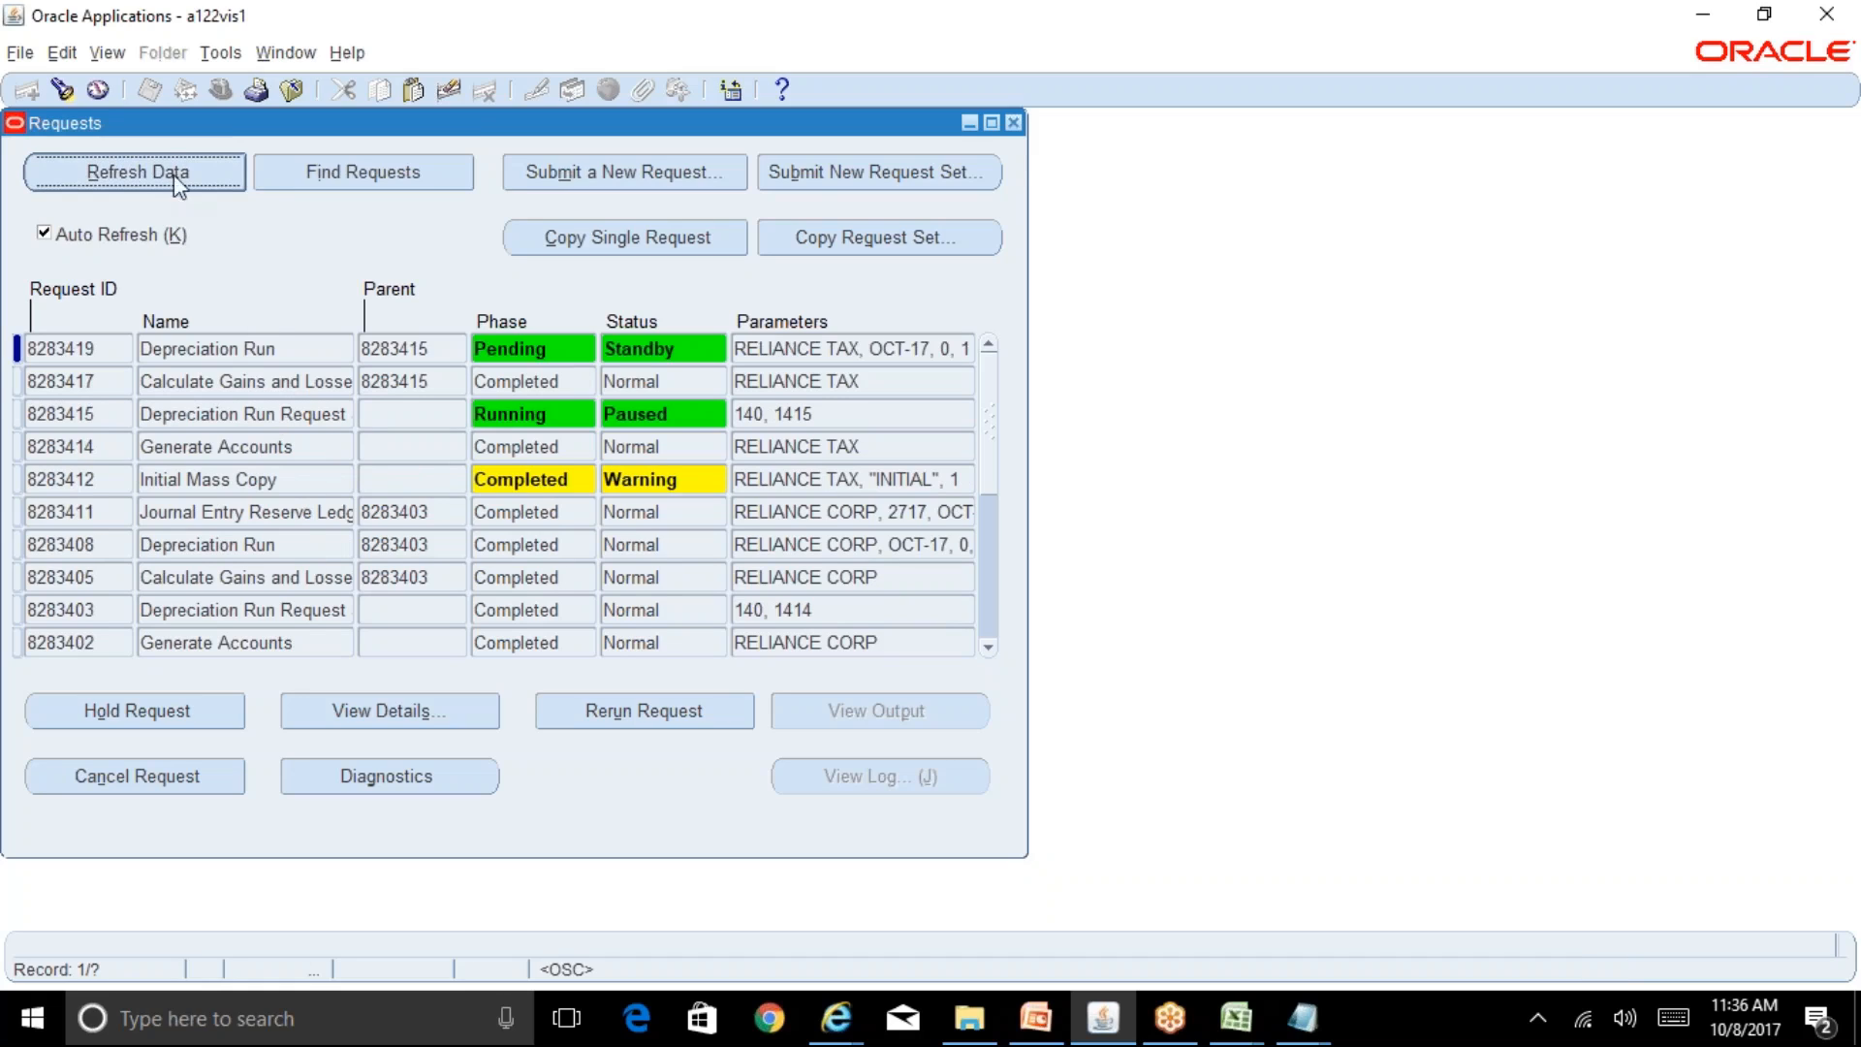
{"action": "left_click", "coordinate": [287, 514]}
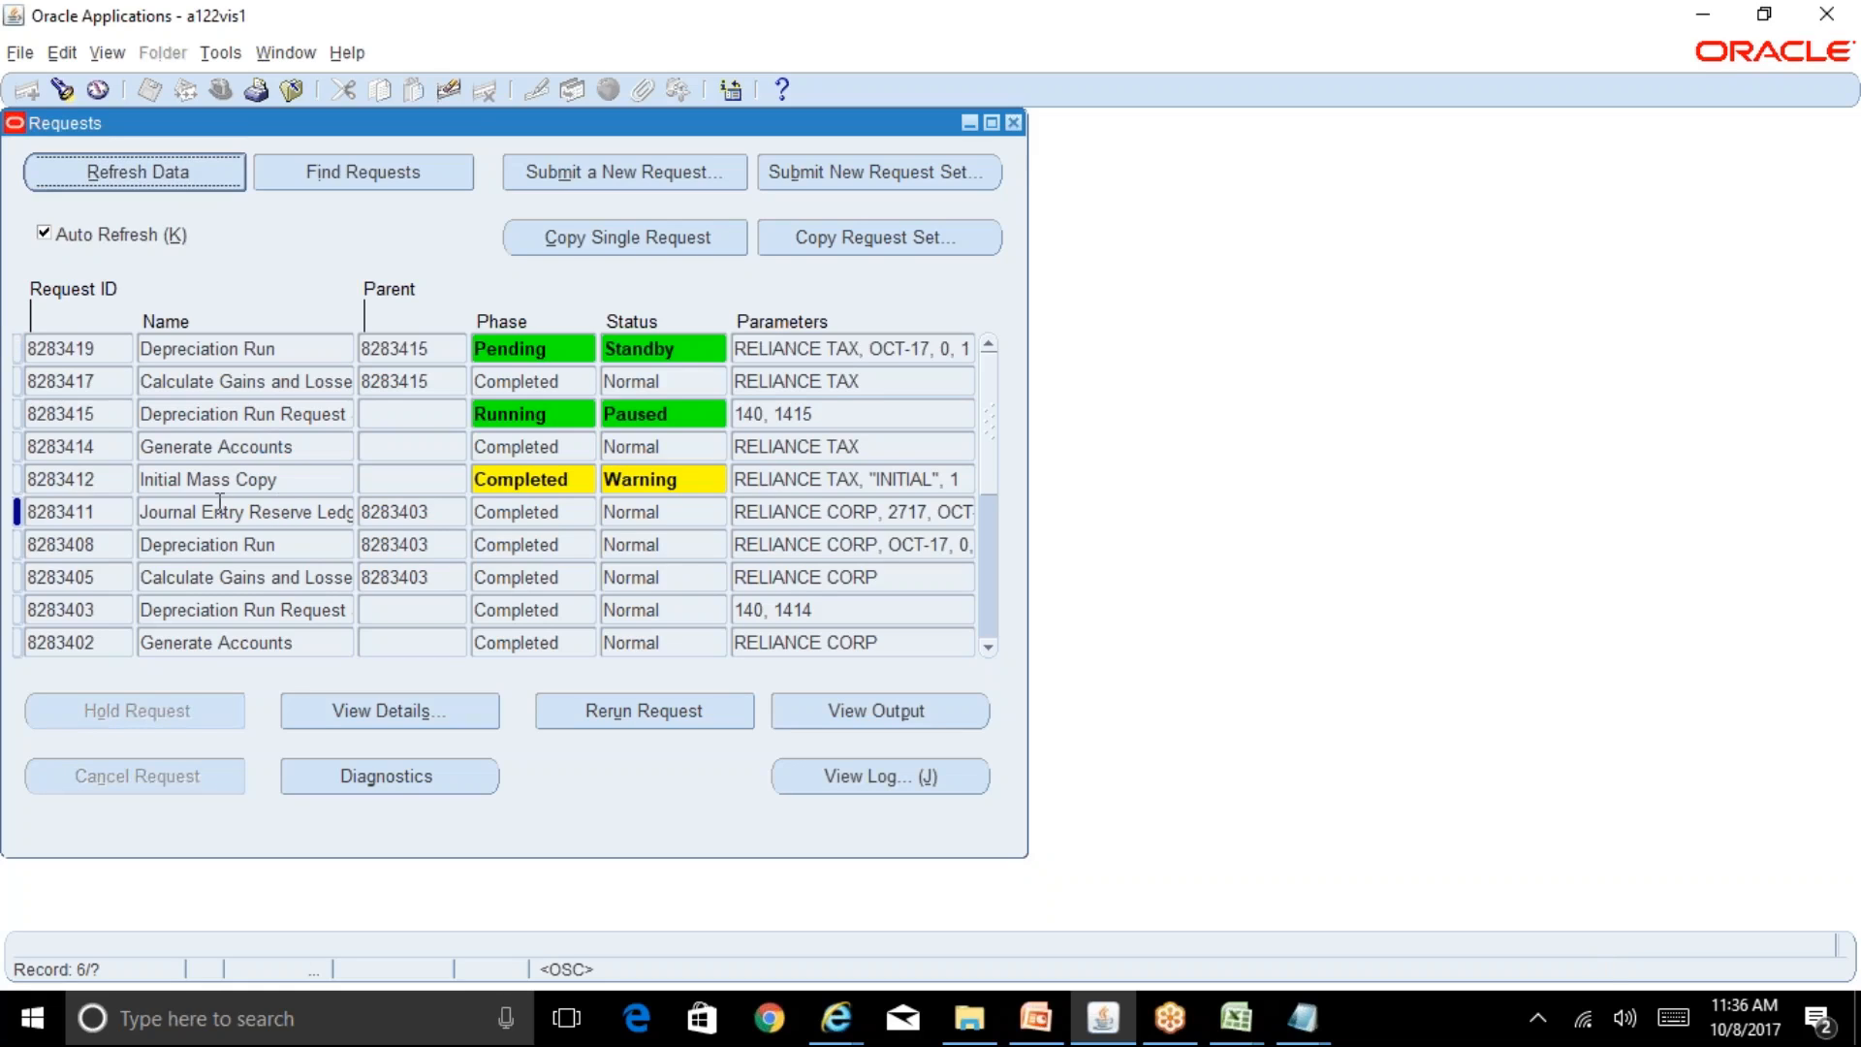
{"action": "left_click_drag", "start_coordinate": [141, 512], "coordinate": [395, 525]}
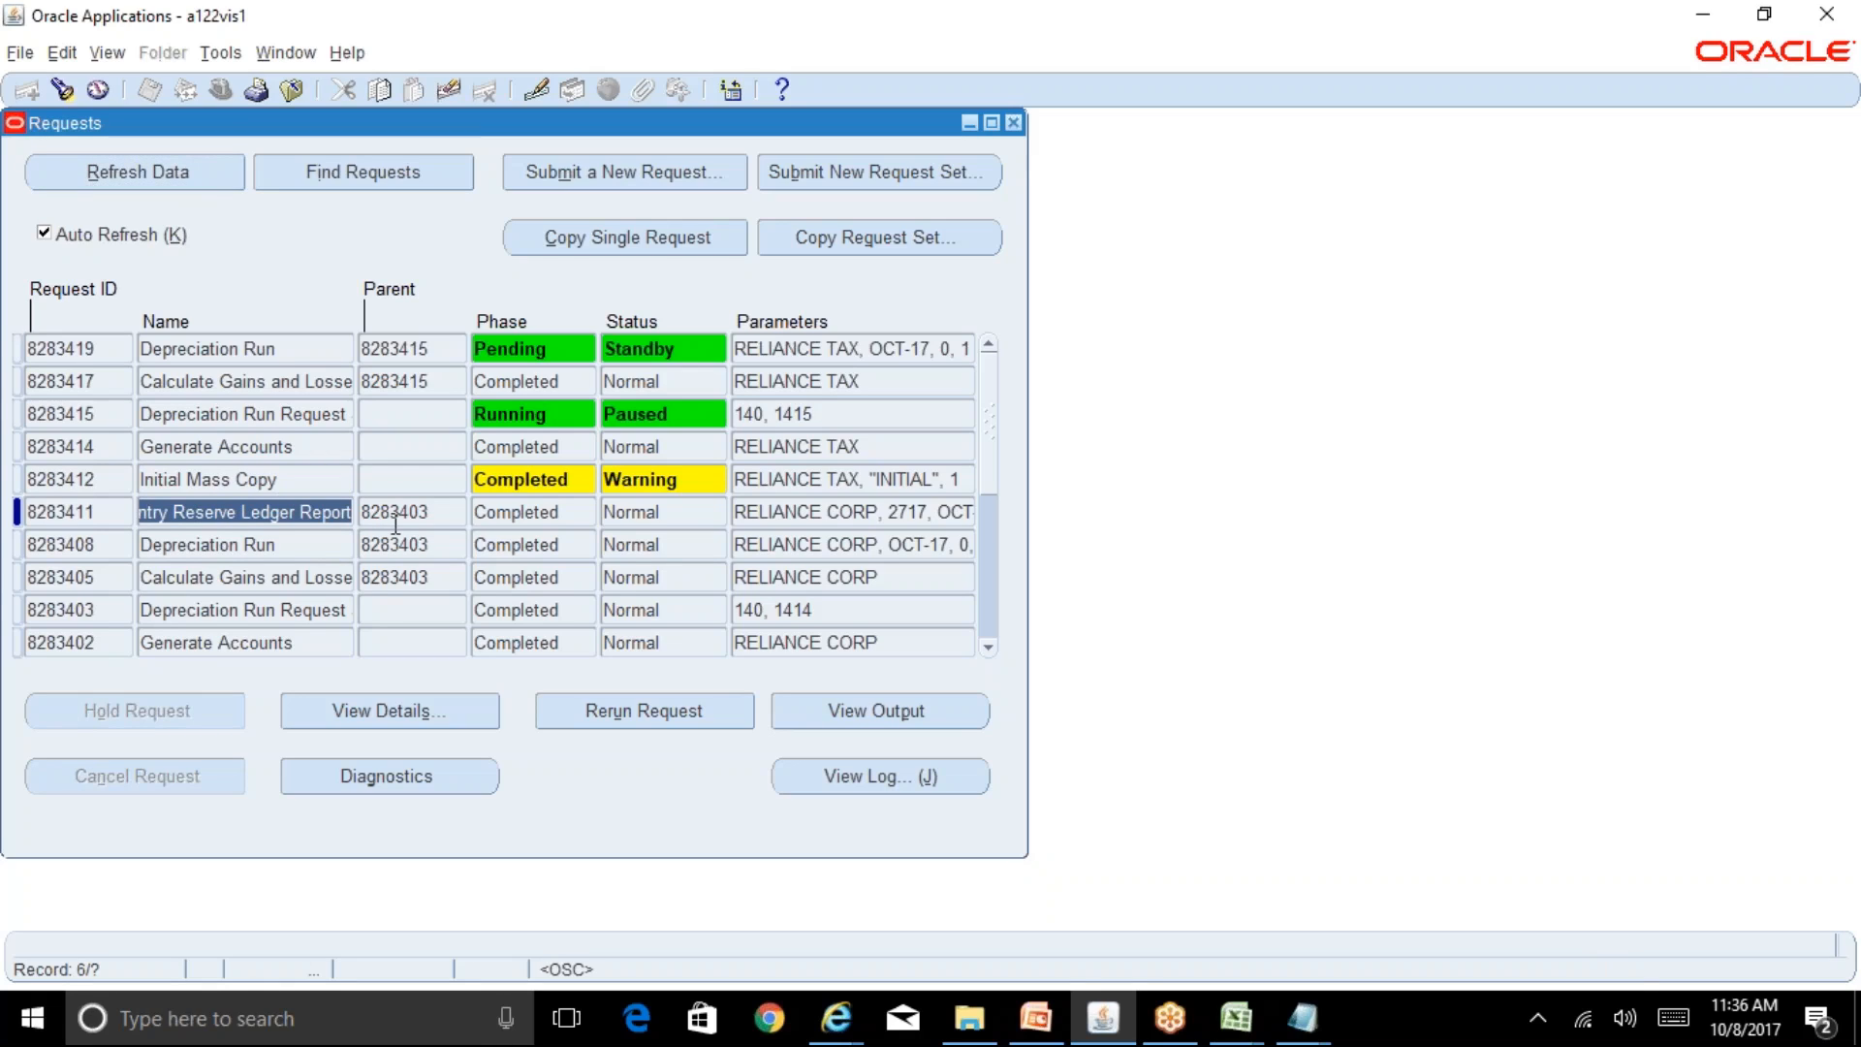
Step: Refresh the request list repeatedly to monitor the RELIANCE TAX depreciation run, and compare its Tax Reserve Ledger Report with the corporate book's reserve ledger request
{"action": "key", "text": "alt+r"}
{"action": "left_click", "coordinate": [150, 174]}
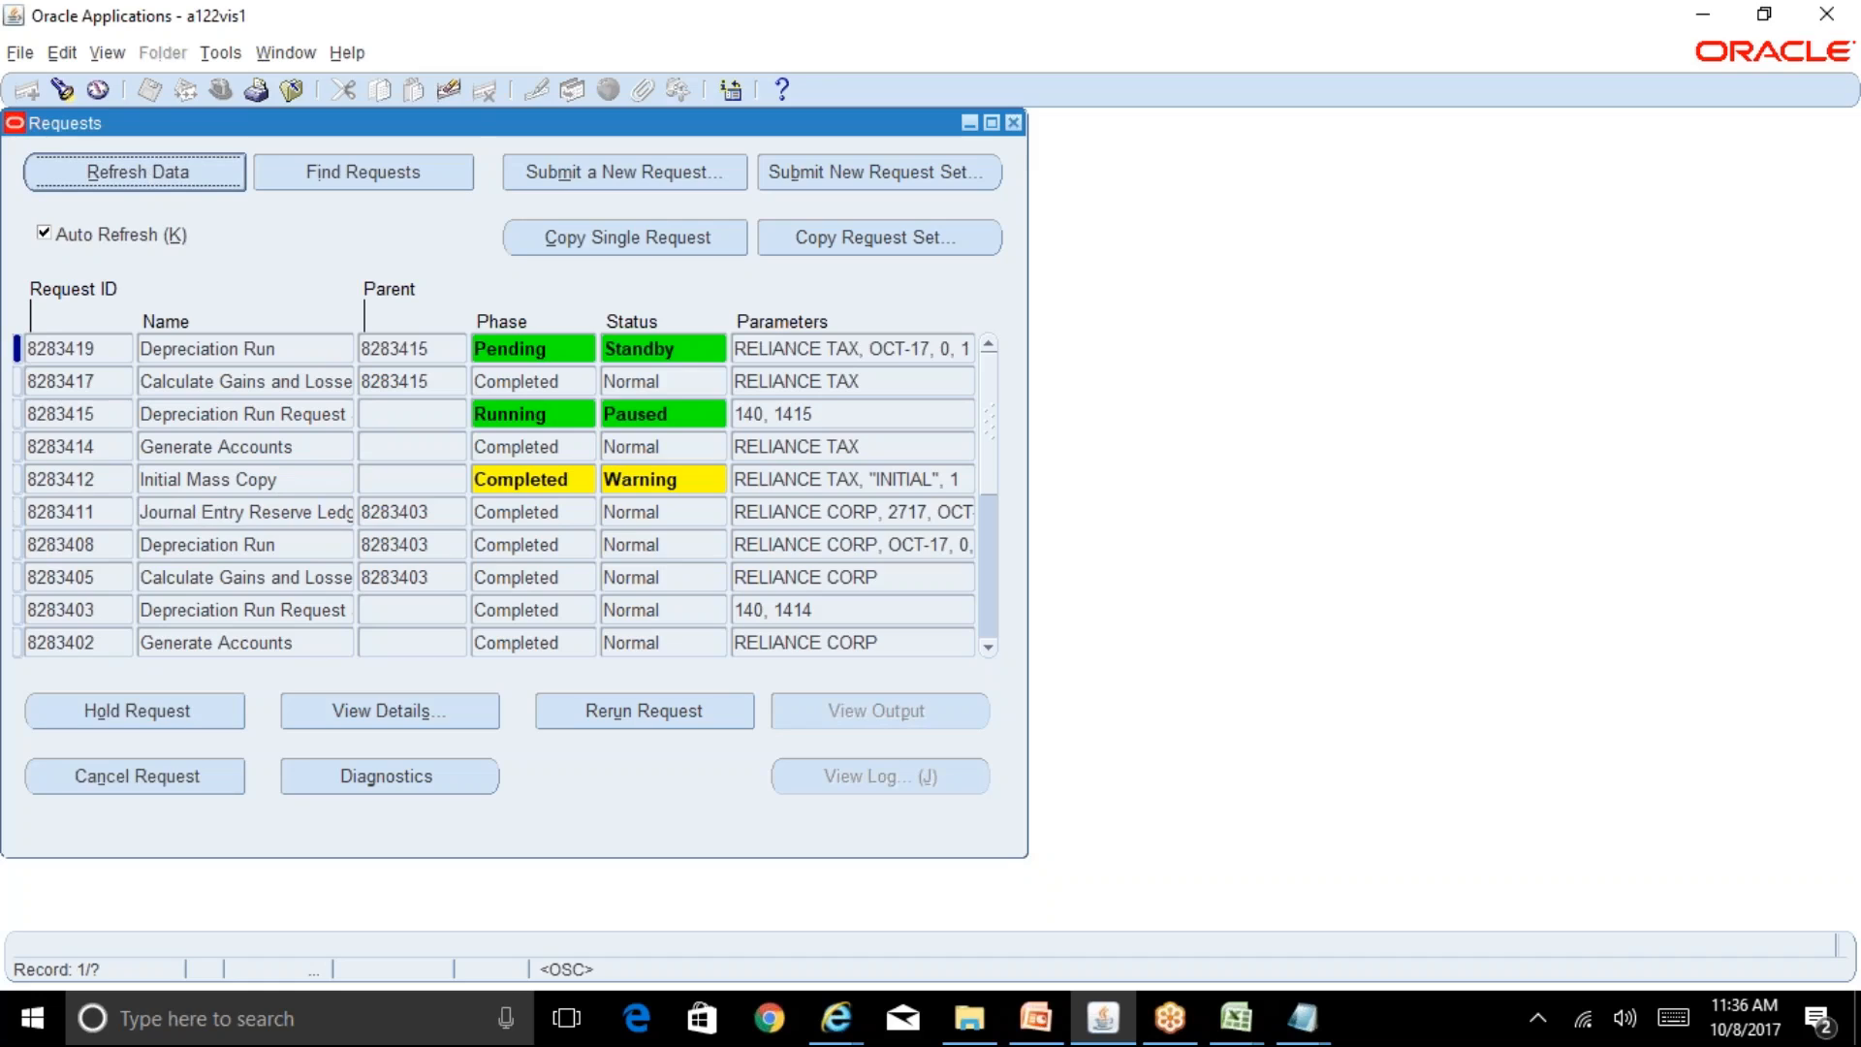
{"action": "key", "text": "alt+r"}
{"action": "key", "text": "alt+r"}
{"action": "key", "text": "alt+r"}
{"action": "key", "text": "alt+r"}
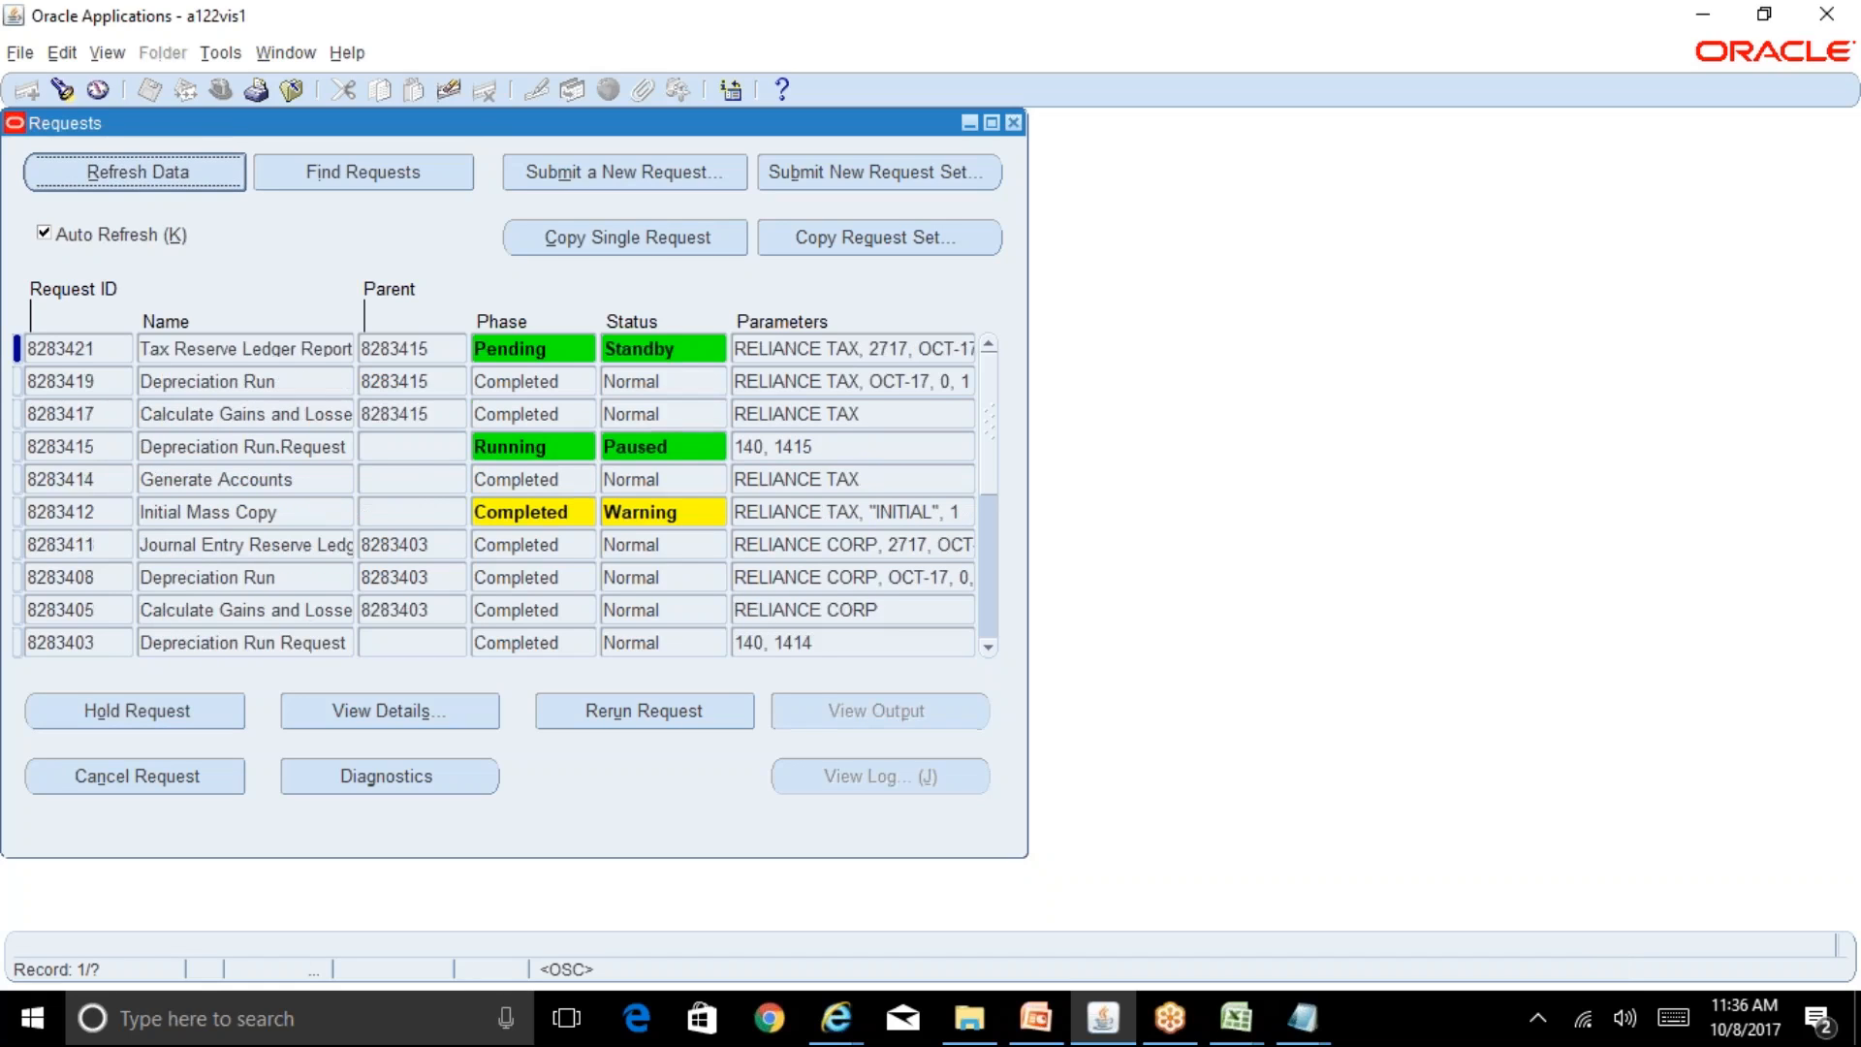
{"action": "key", "text": "alt+r"}
{"action": "key", "text": "alt+r"}
{"action": "key", "text": "alt+r"}
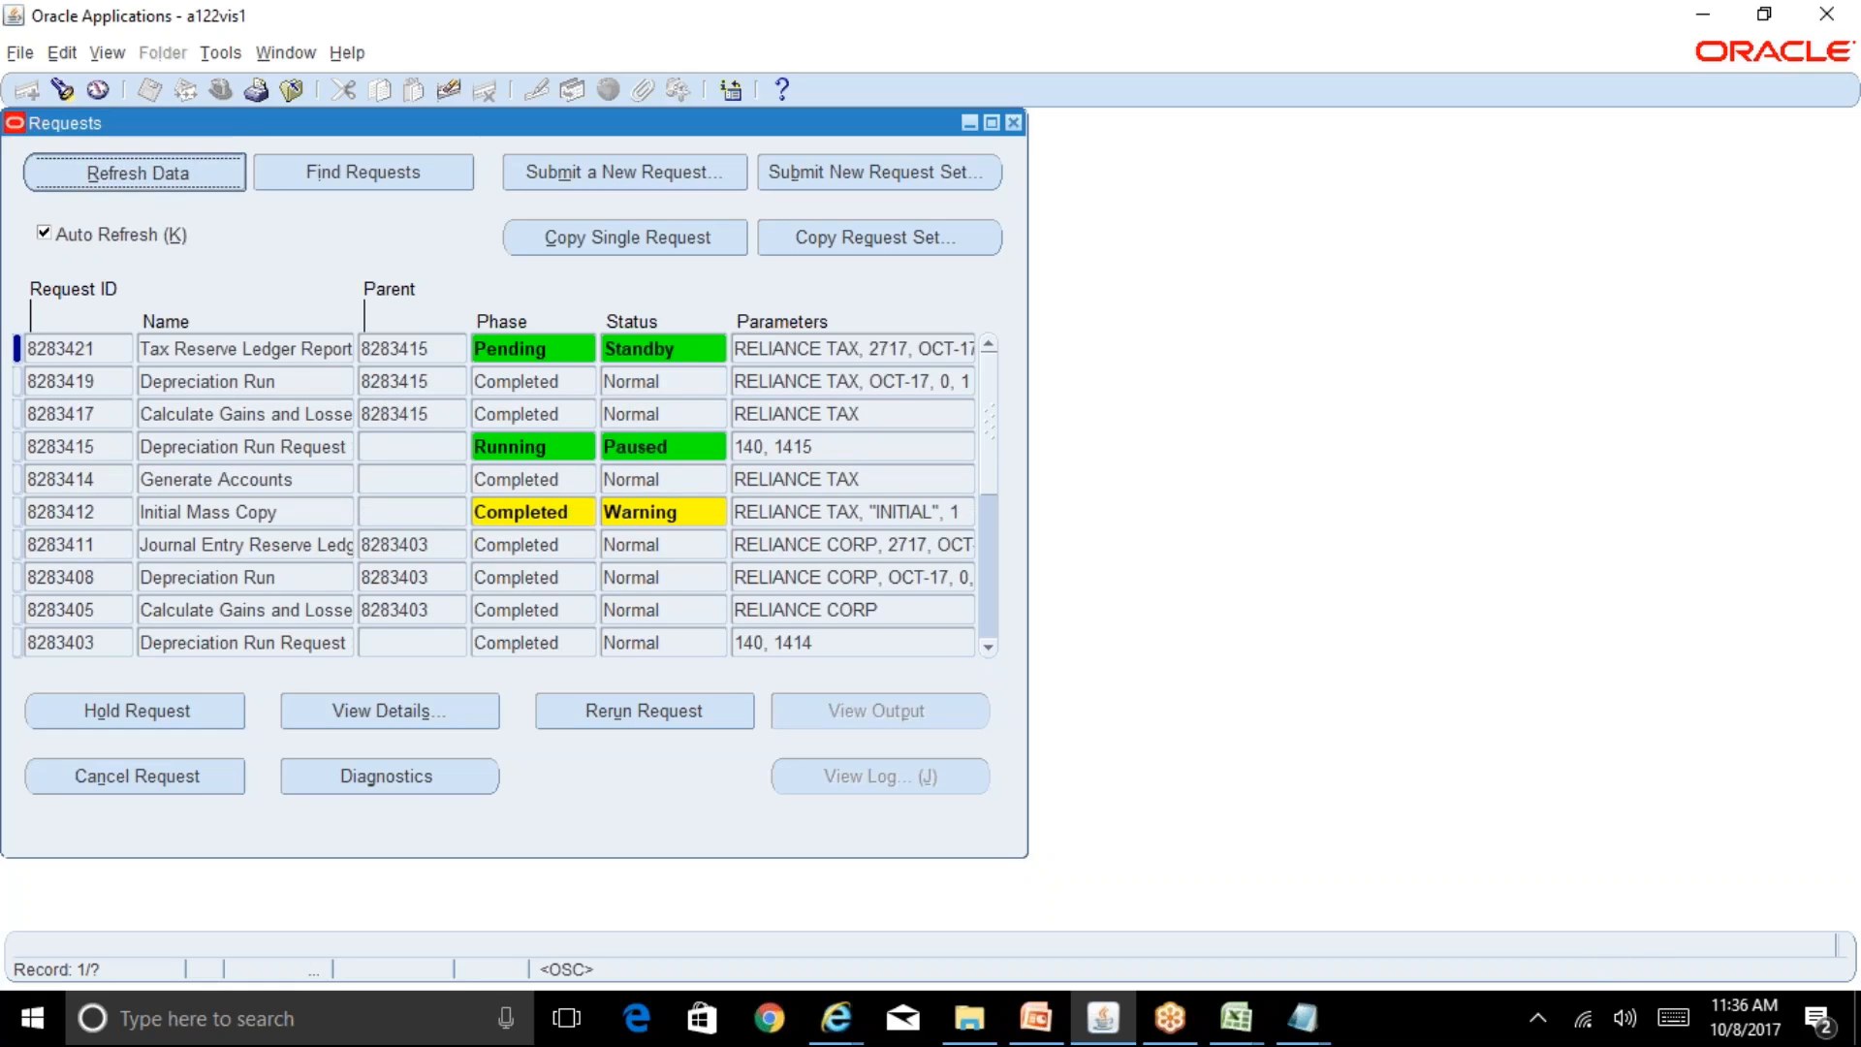
{"action": "left_click", "coordinate": [320, 353]}
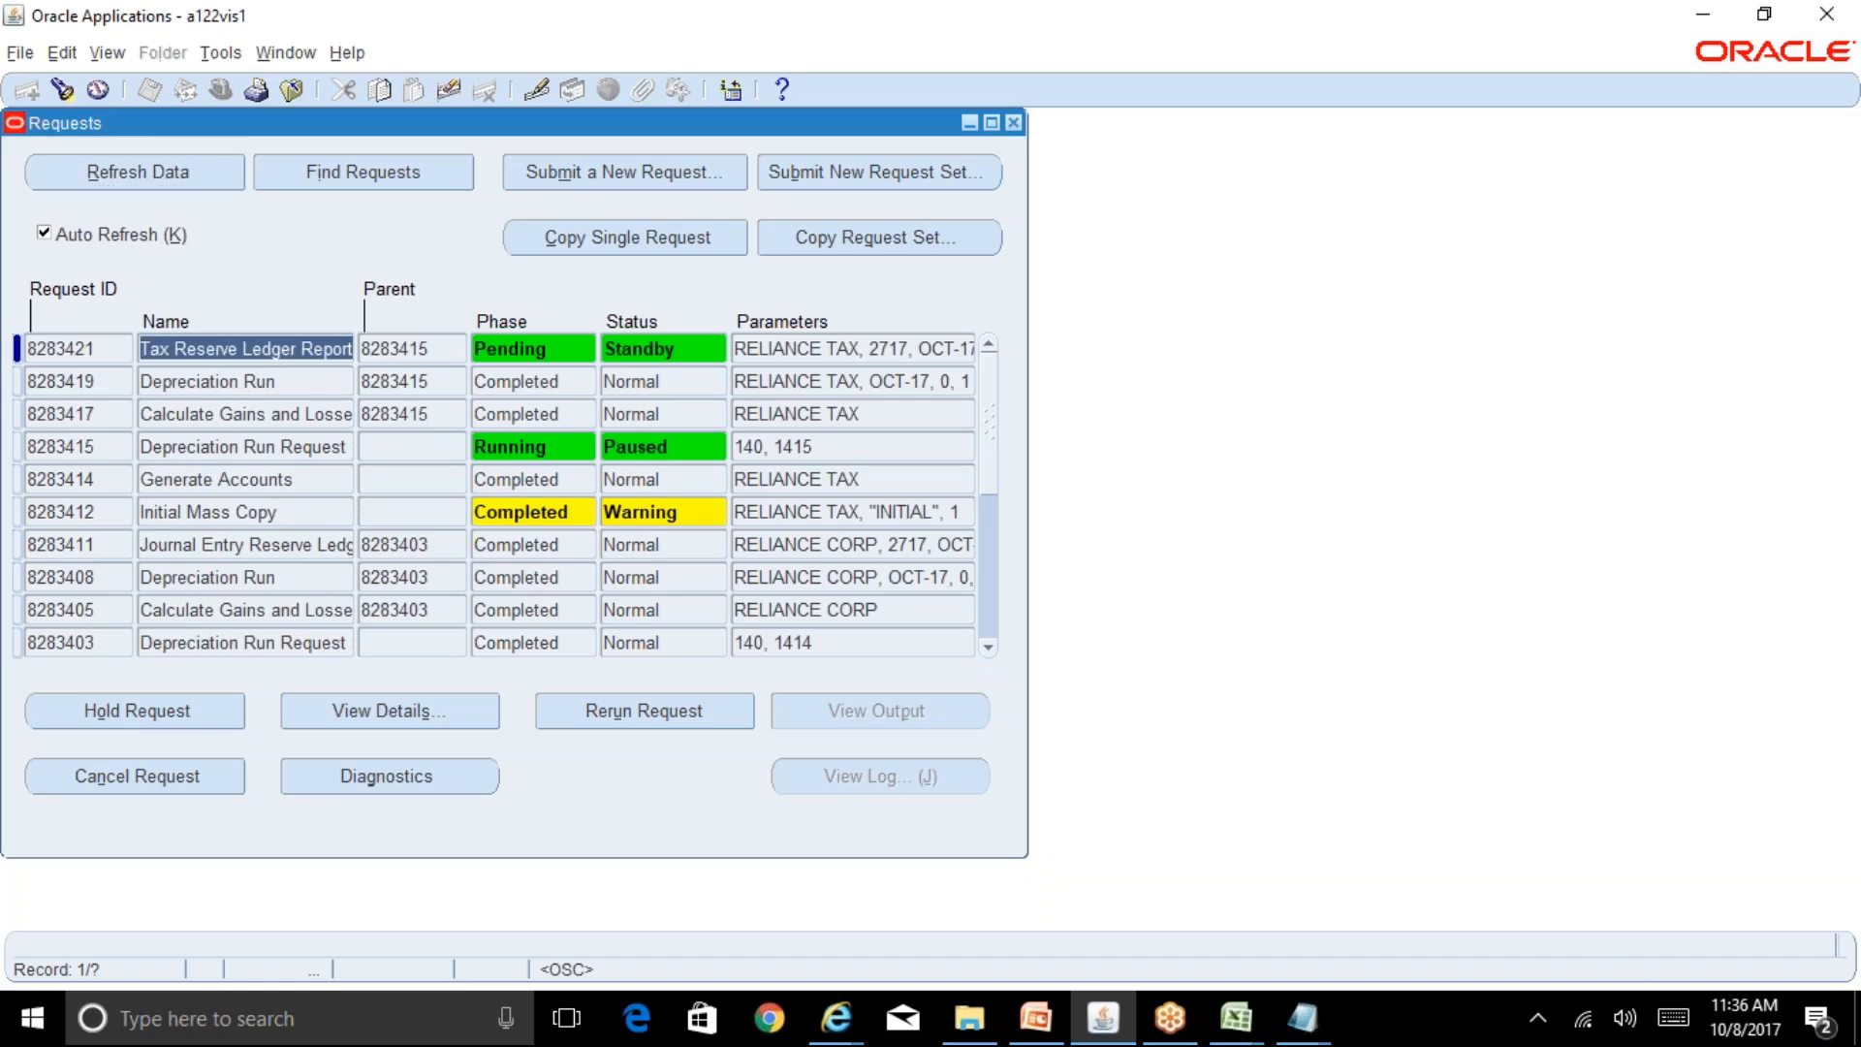
{"action": "left_click", "coordinate": [305, 539]}
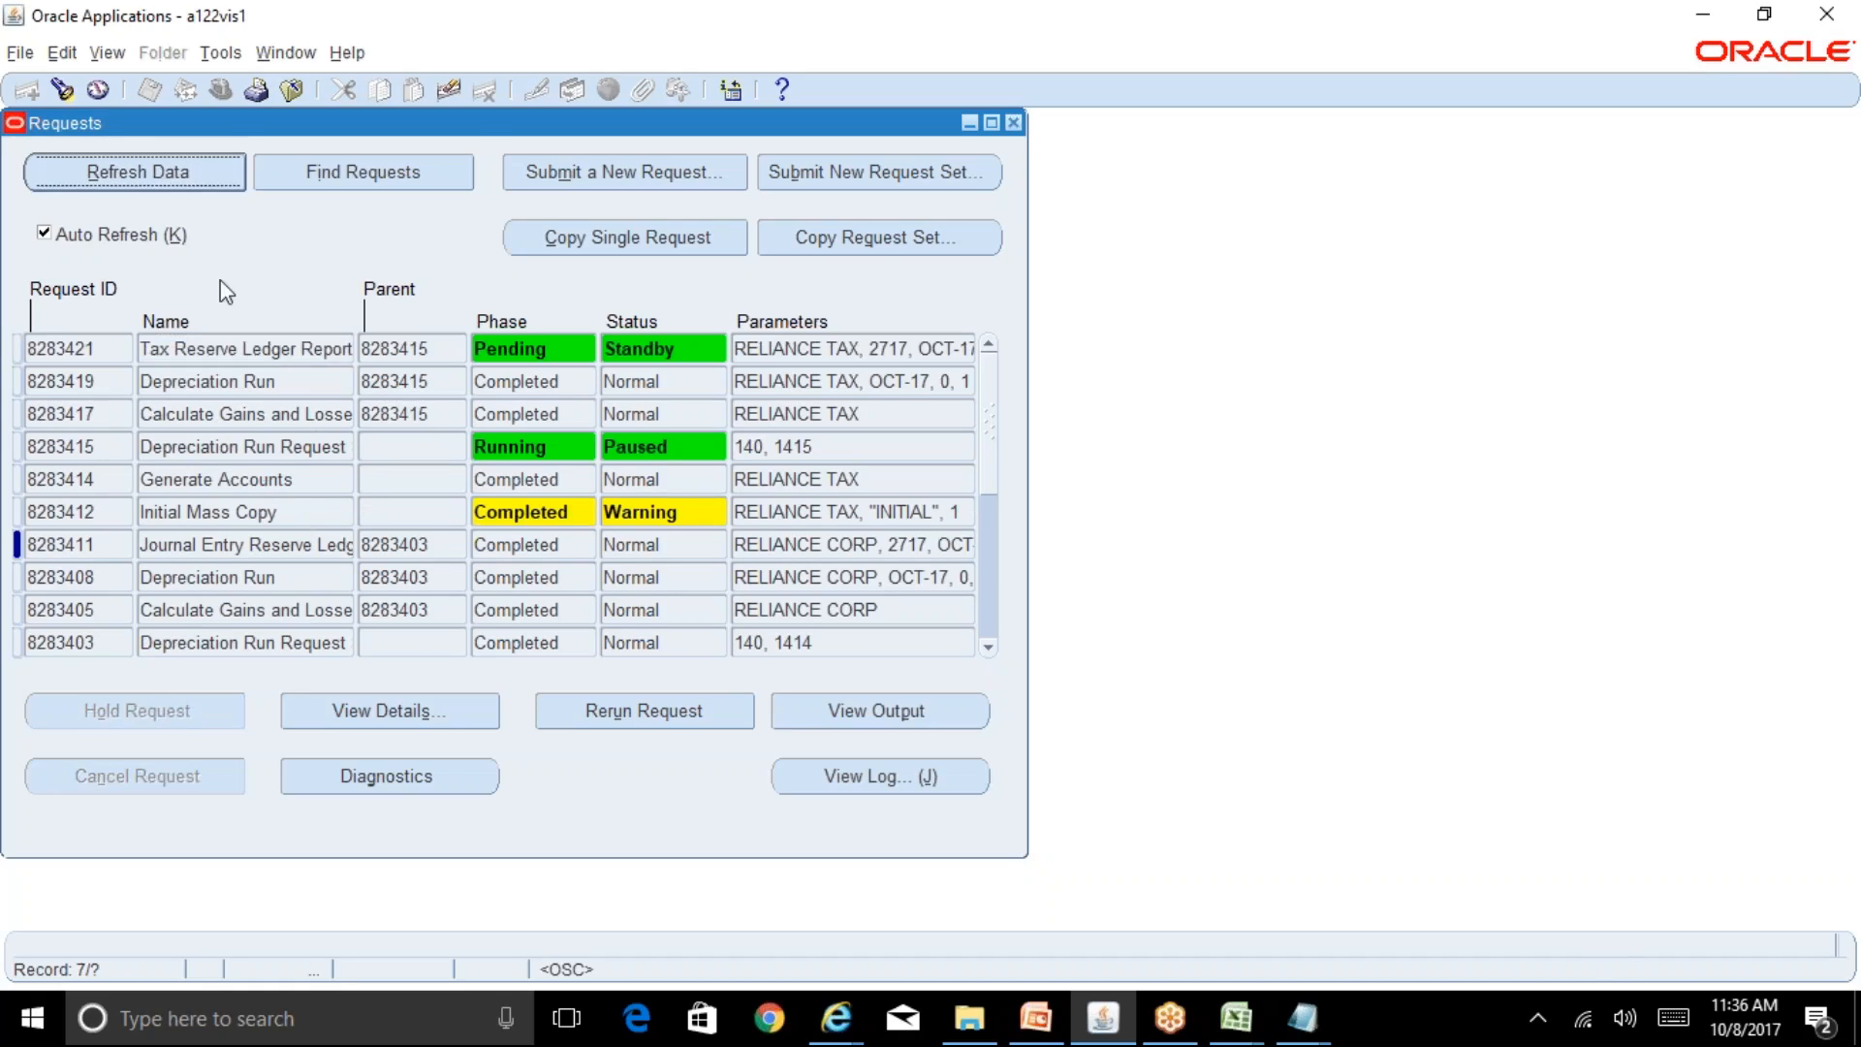
Step: Refresh the requests, view the output of the RELIANCE CORP Journal Entry Reserve Ledger Report for OCT-17, and close it
{"action": "left_click", "coordinate": [166, 185]}
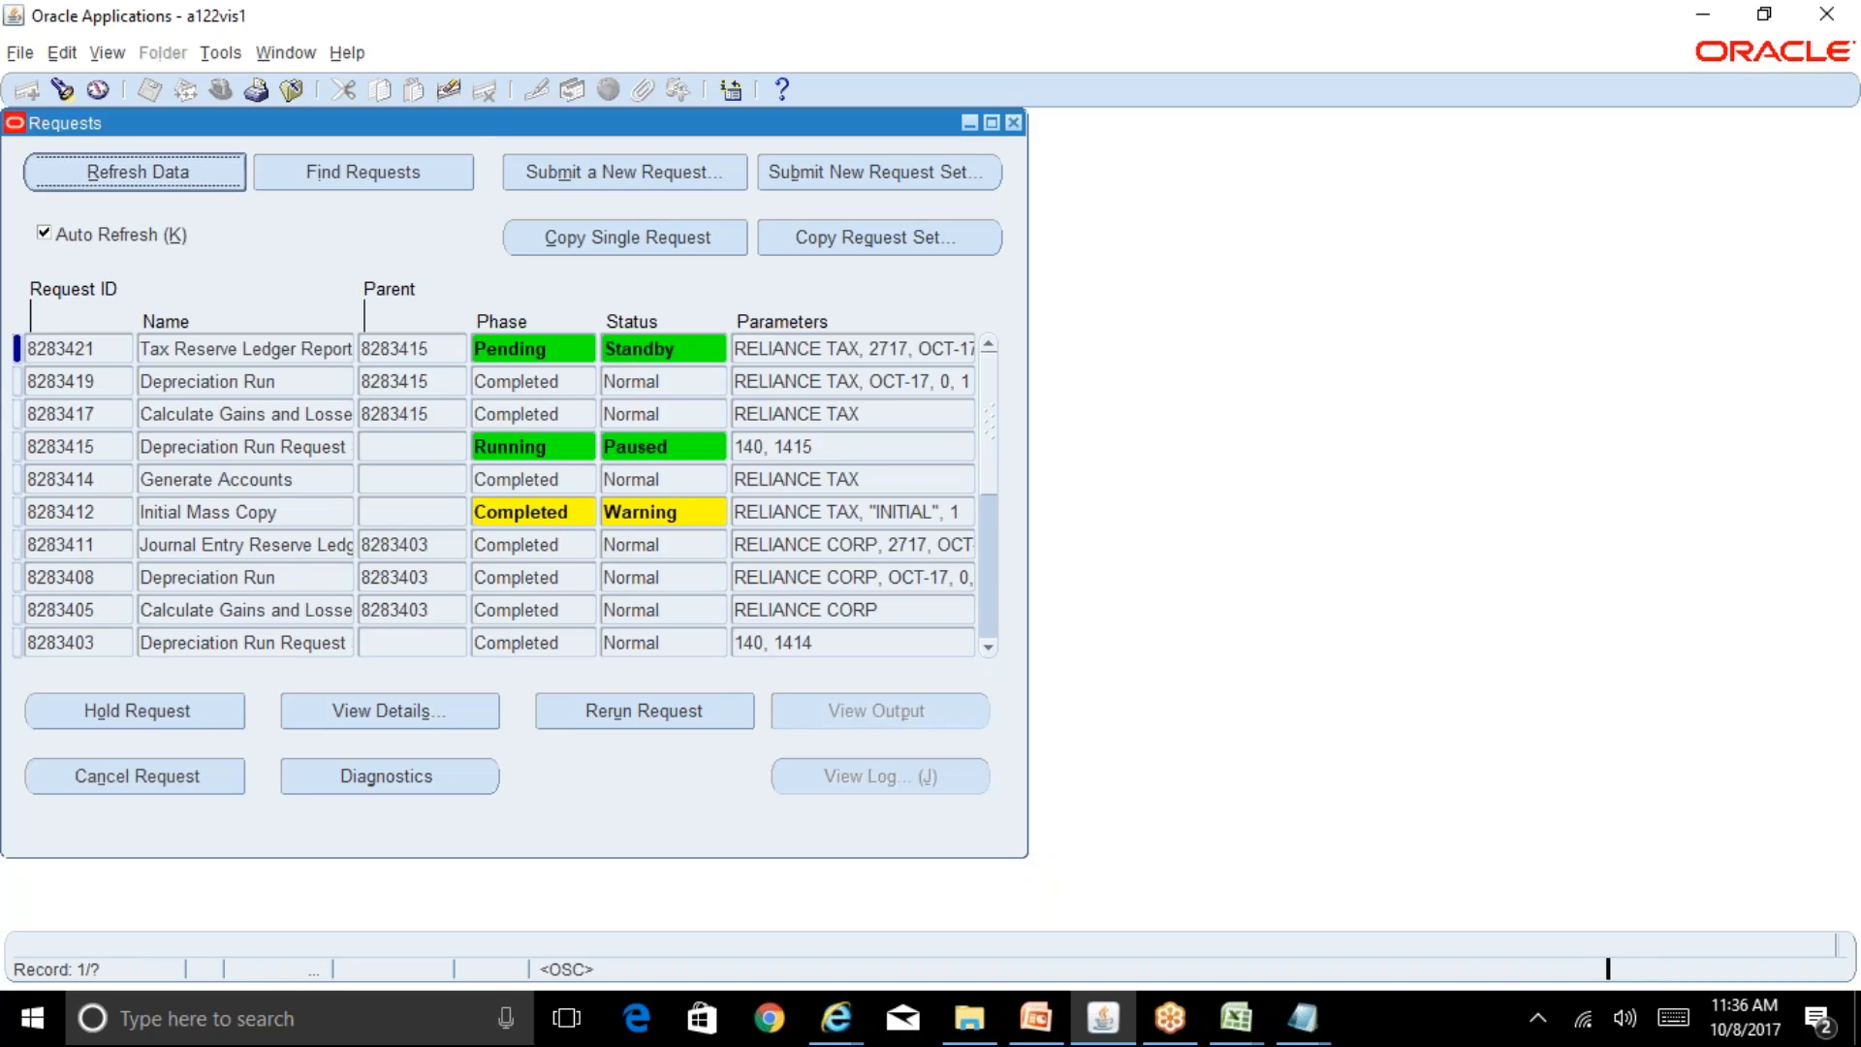
{"action": "left_click", "coordinate": [290, 544]}
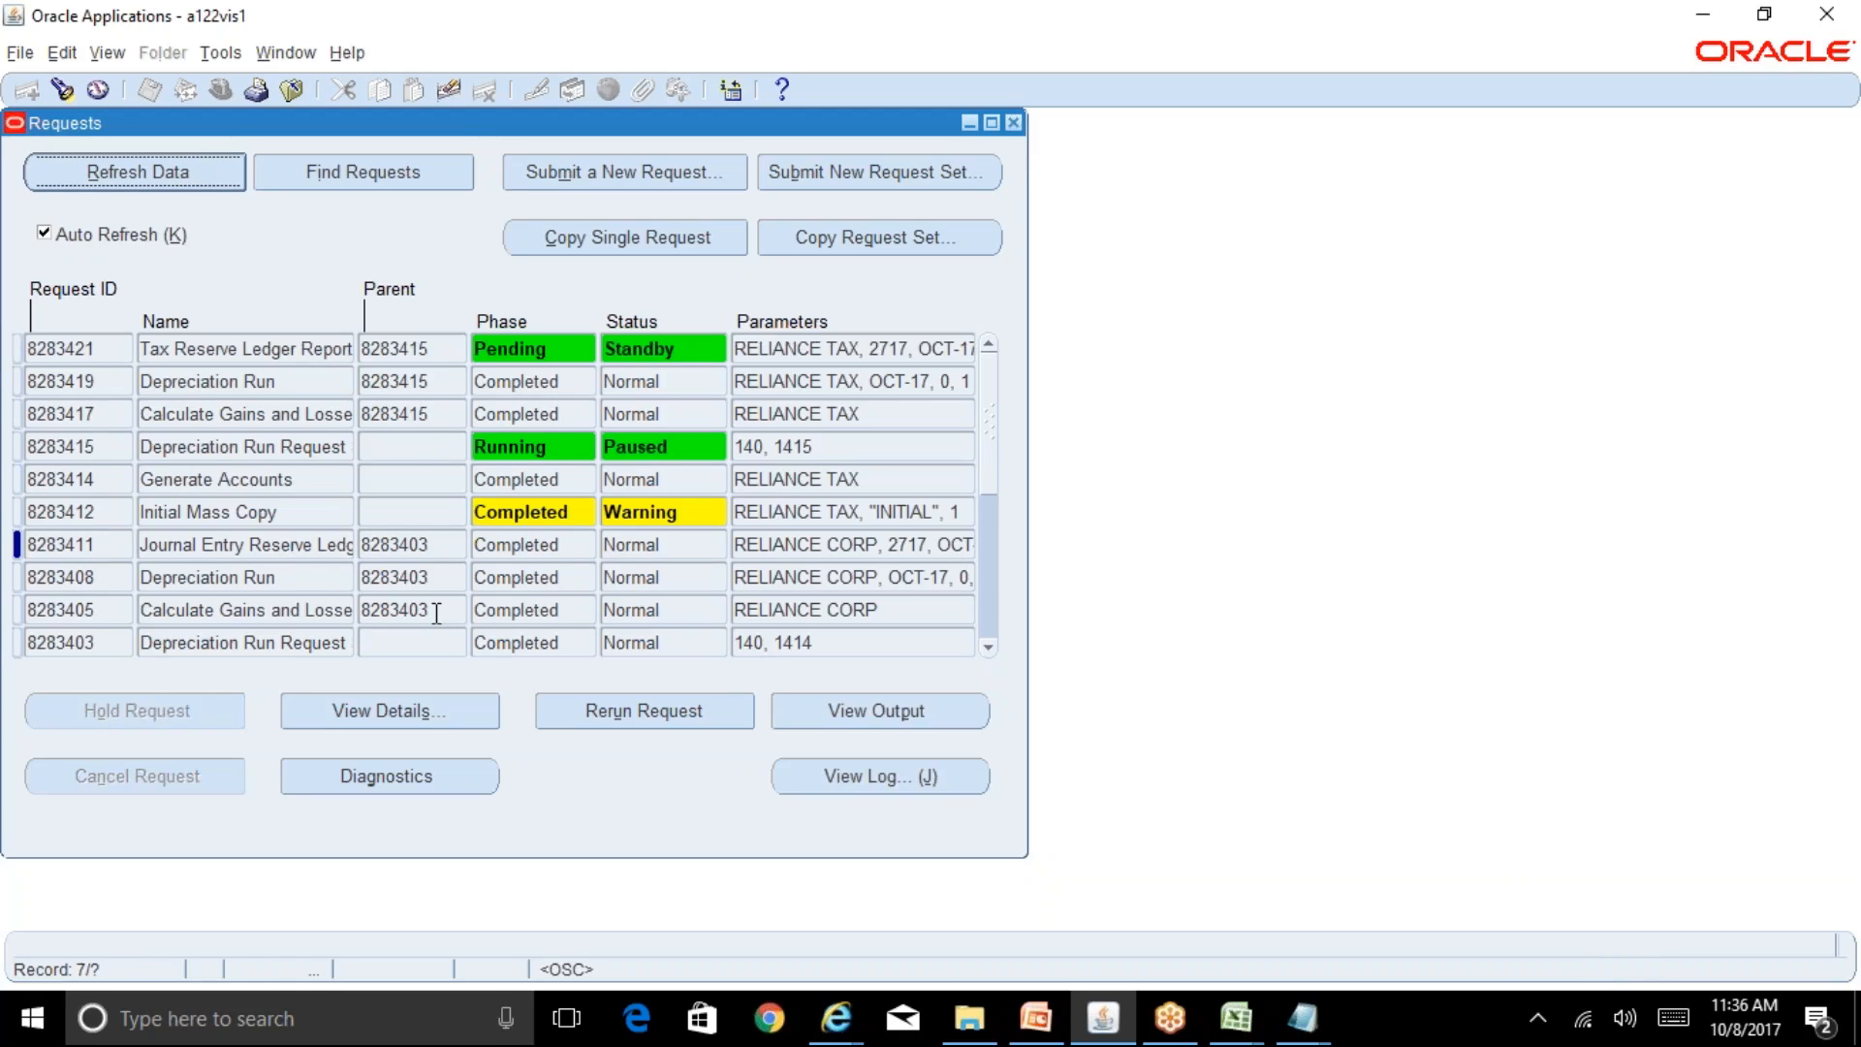
{"action": "left_click", "coordinate": [908, 724]}
{"action": "left_click", "coordinate": [839, 1016]}
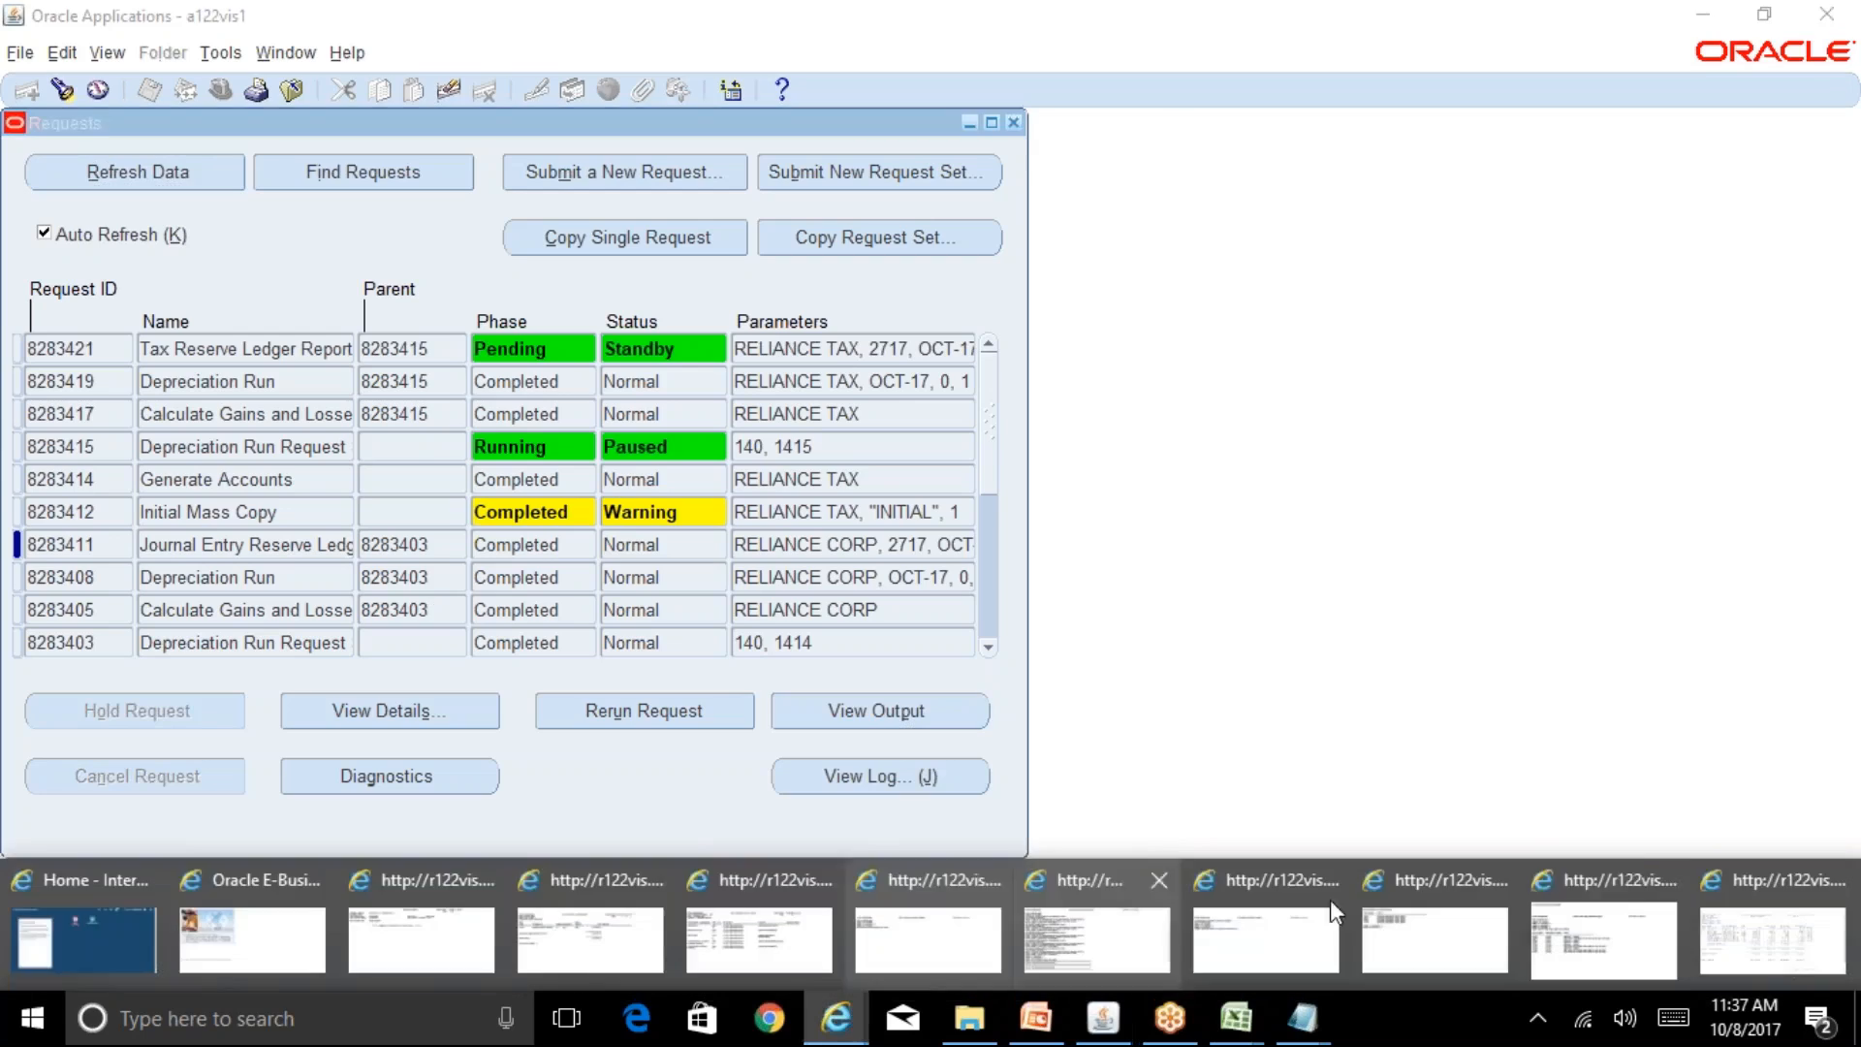
{"action": "left_click", "coordinate": [1787, 939]}
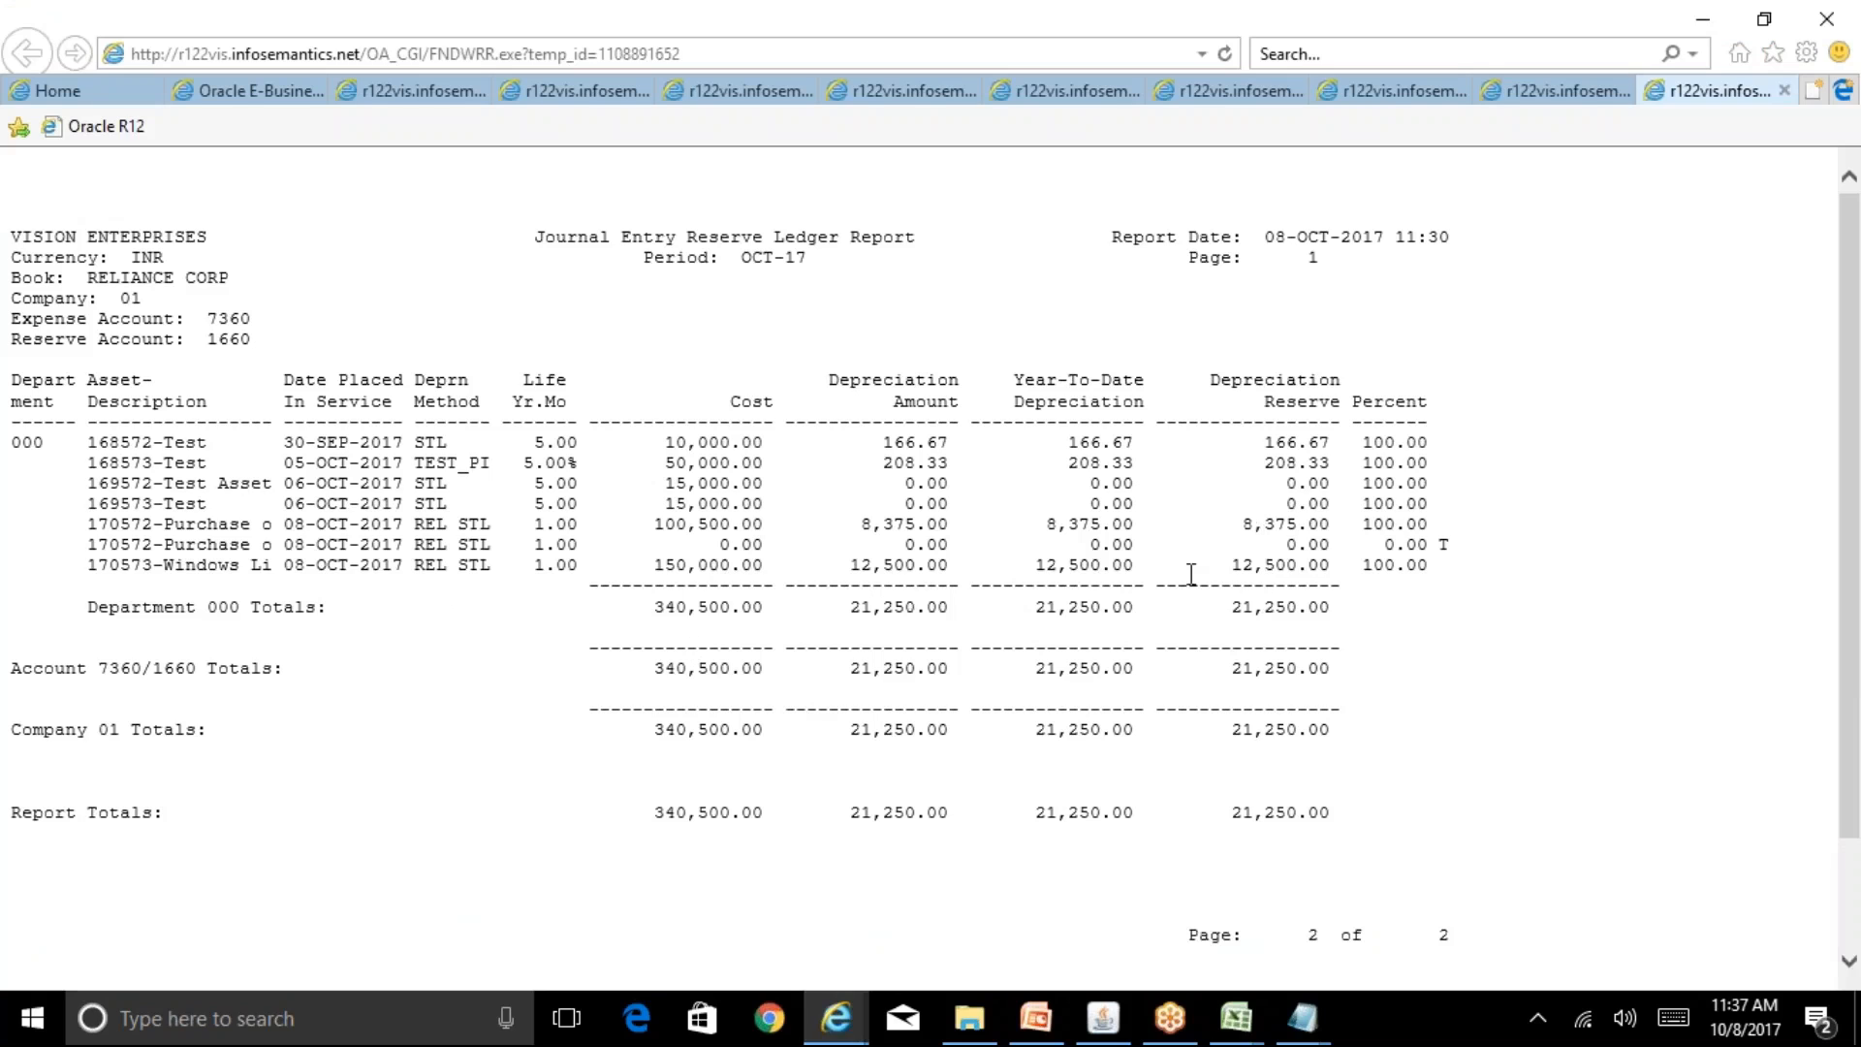
{"action": "left_click", "coordinate": [1786, 92]}
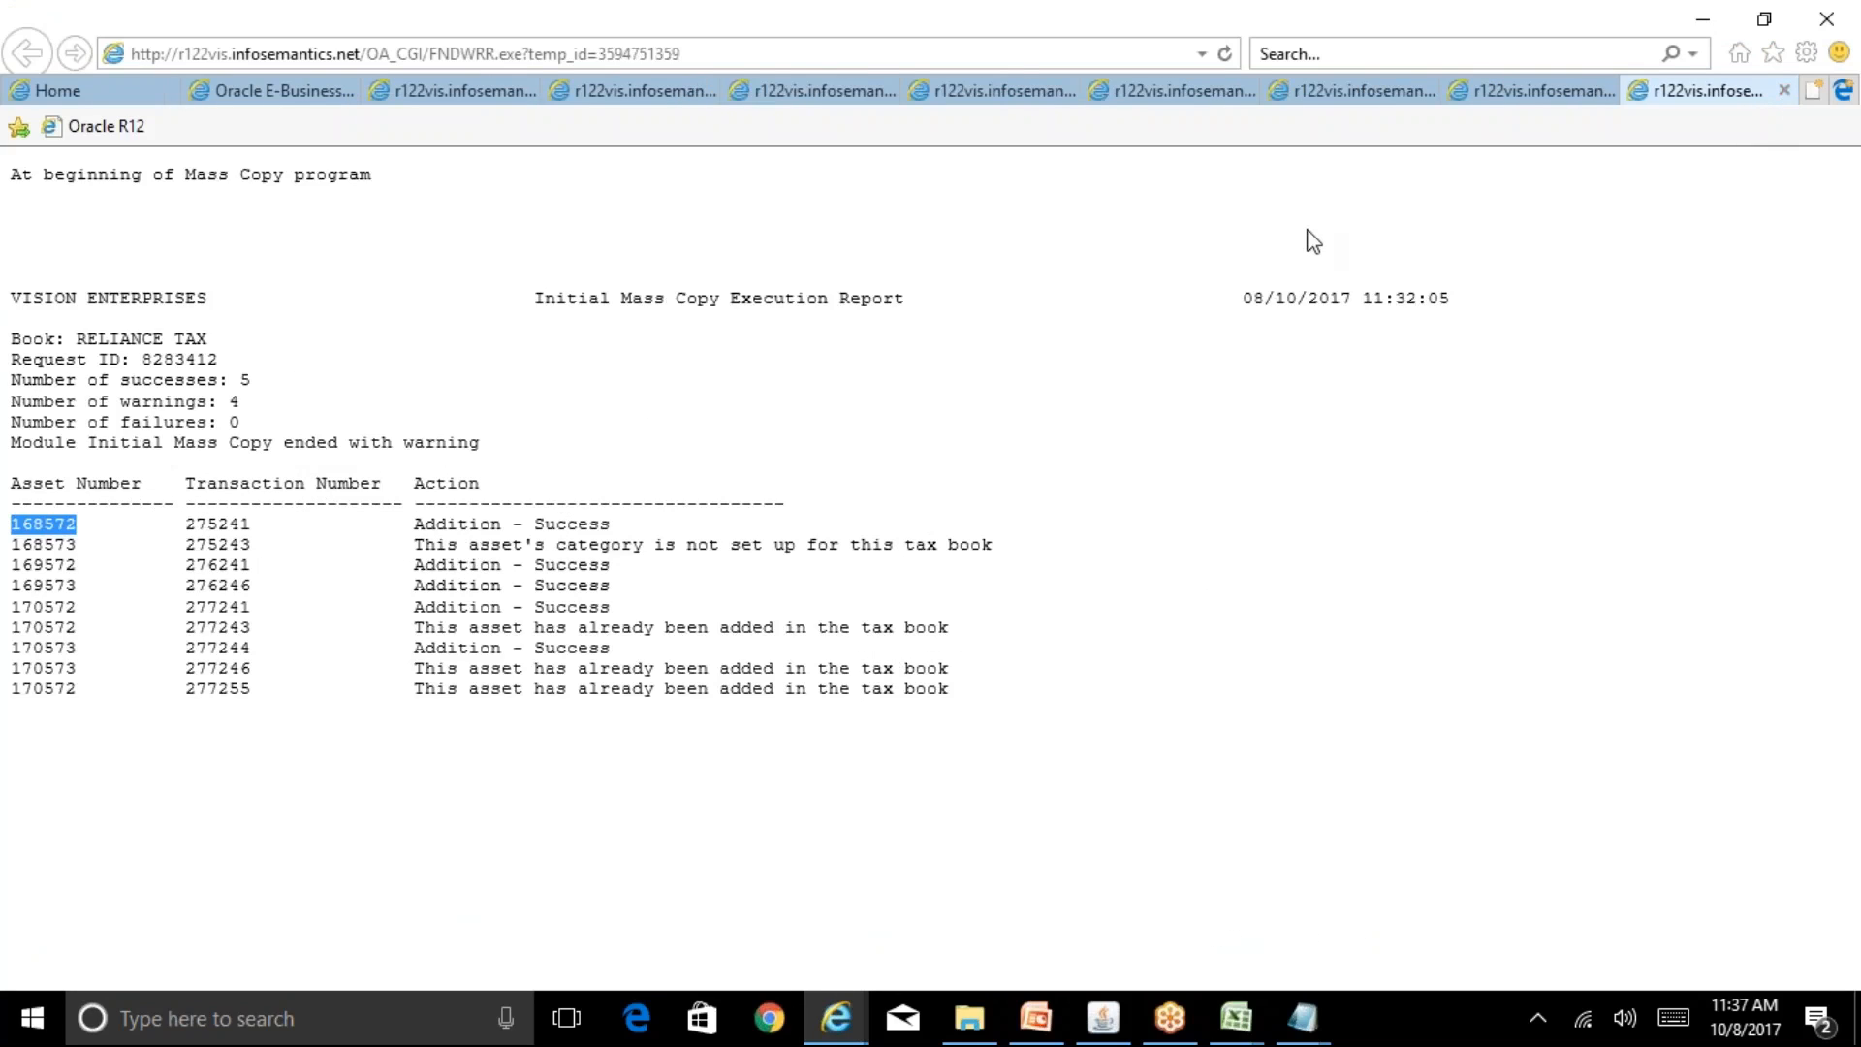
Step: Return to the request list, refresh it, and open the output of the RELIANCE TAX Tax Reserve Ledger Report
{"action": "key", "text": "alt+Tab"}
{"action": "left_click", "coordinate": [205, 183]}
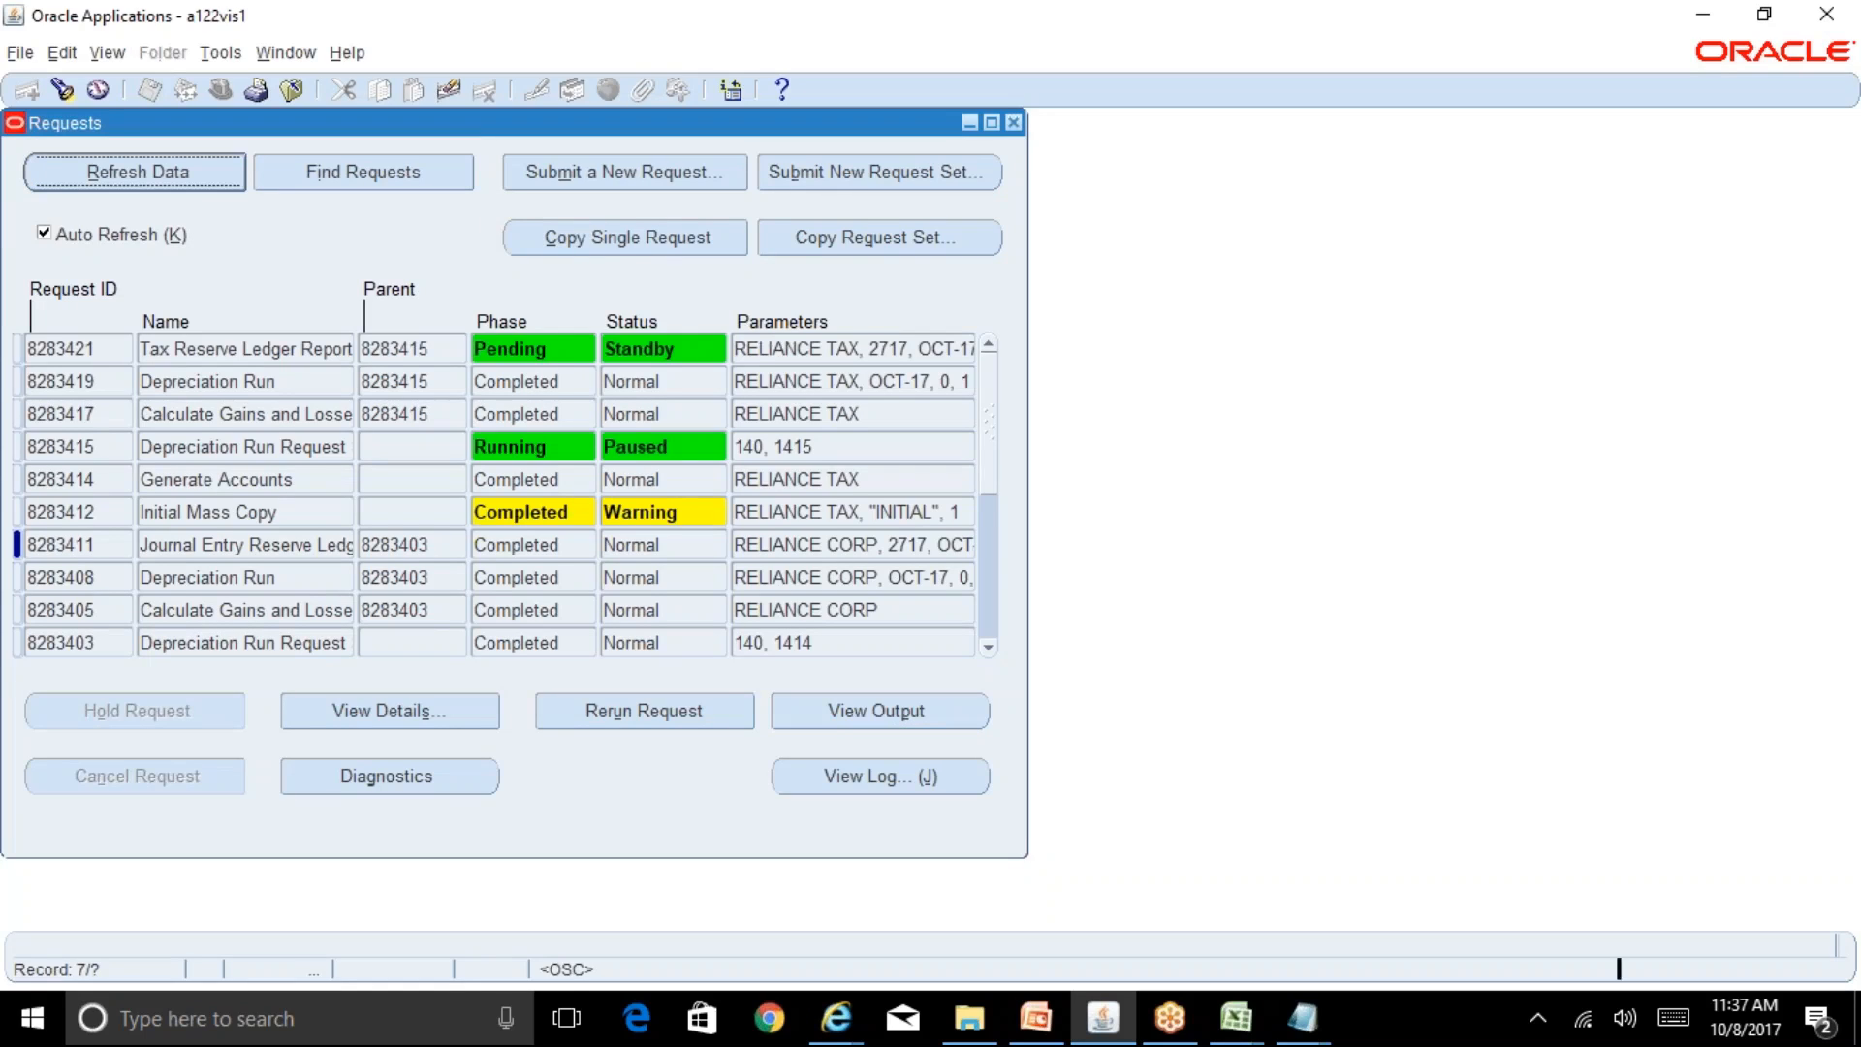
{"action": "left_click", "coordinate": [880, 711]}
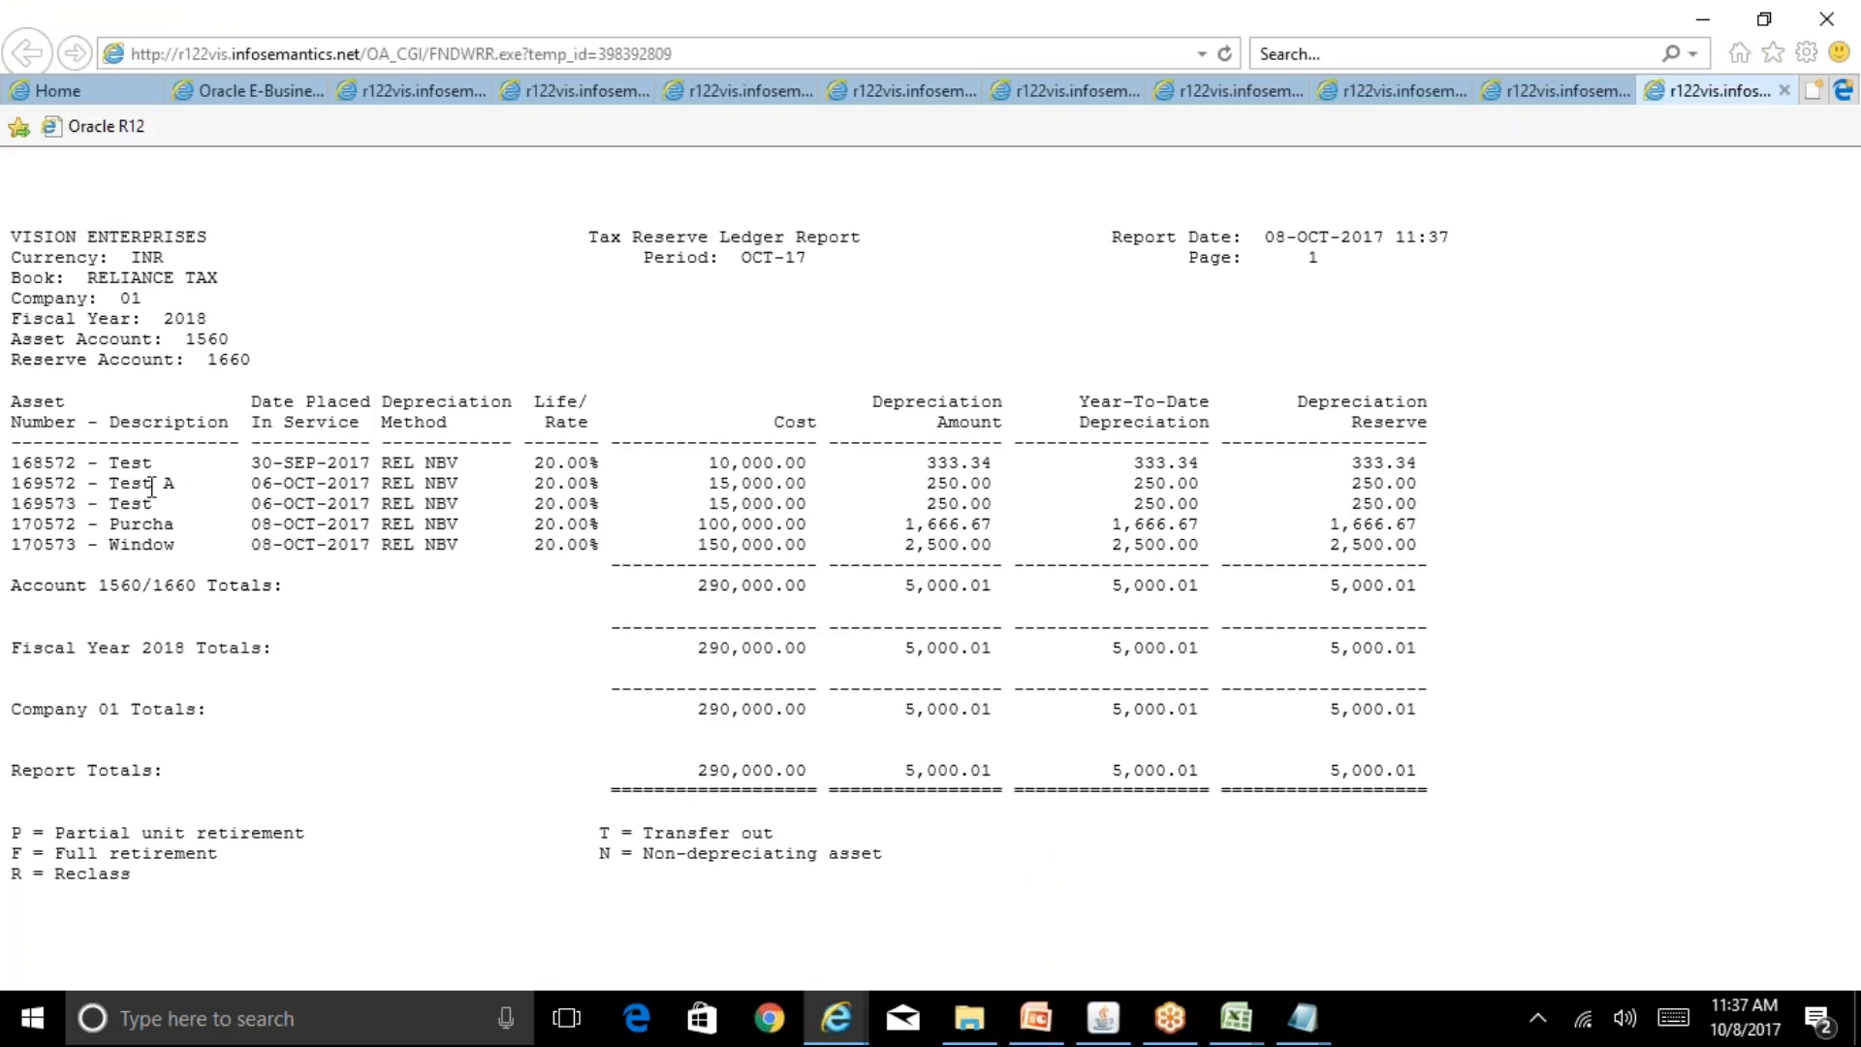
Step: Copy asset number 168572 from the Tax Reserve Ledger Report and find that asset in the Assets form
{"action": "left_click_drag", "start_coordinate": [76, 464], "coordinate": [13, 471]}
{"action": "key", "text": "ctrl+c"}
{"action": "left_click", "coordinate": [1103, 1018]}
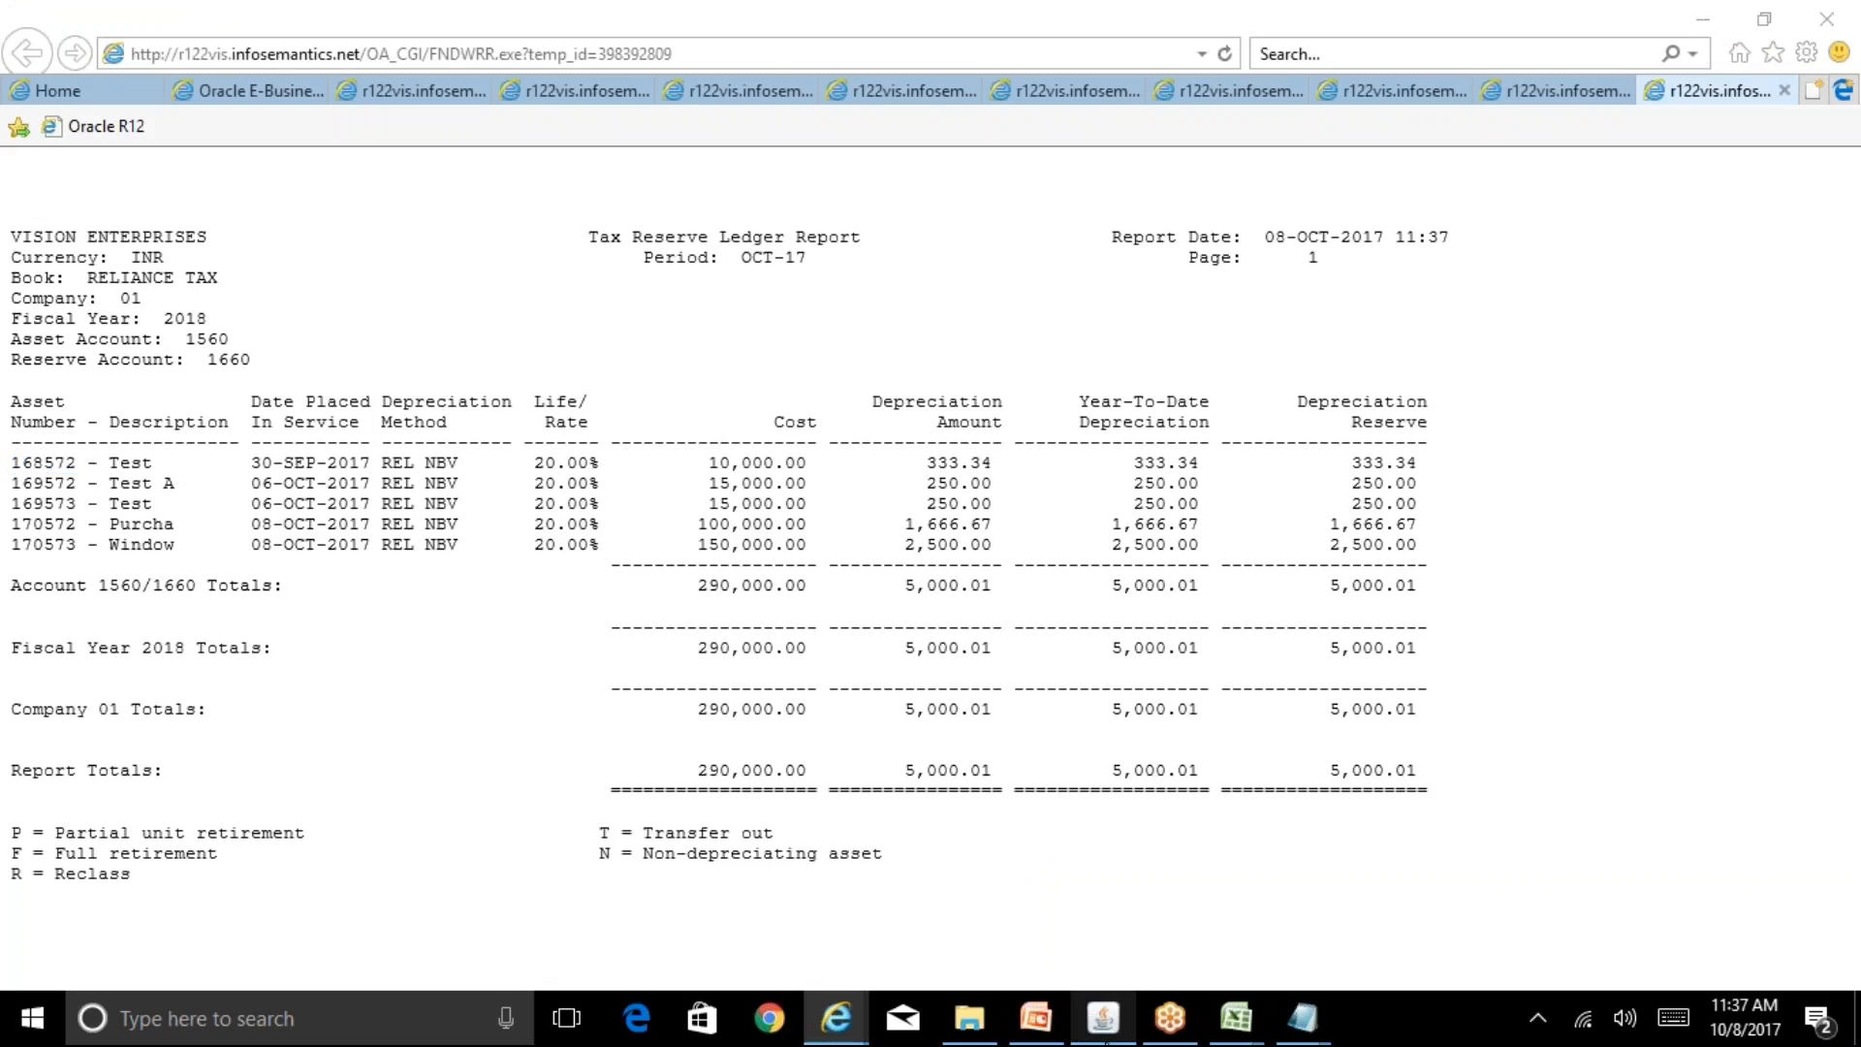
{"action": "left_click", "coordinate": [1013, 122]}
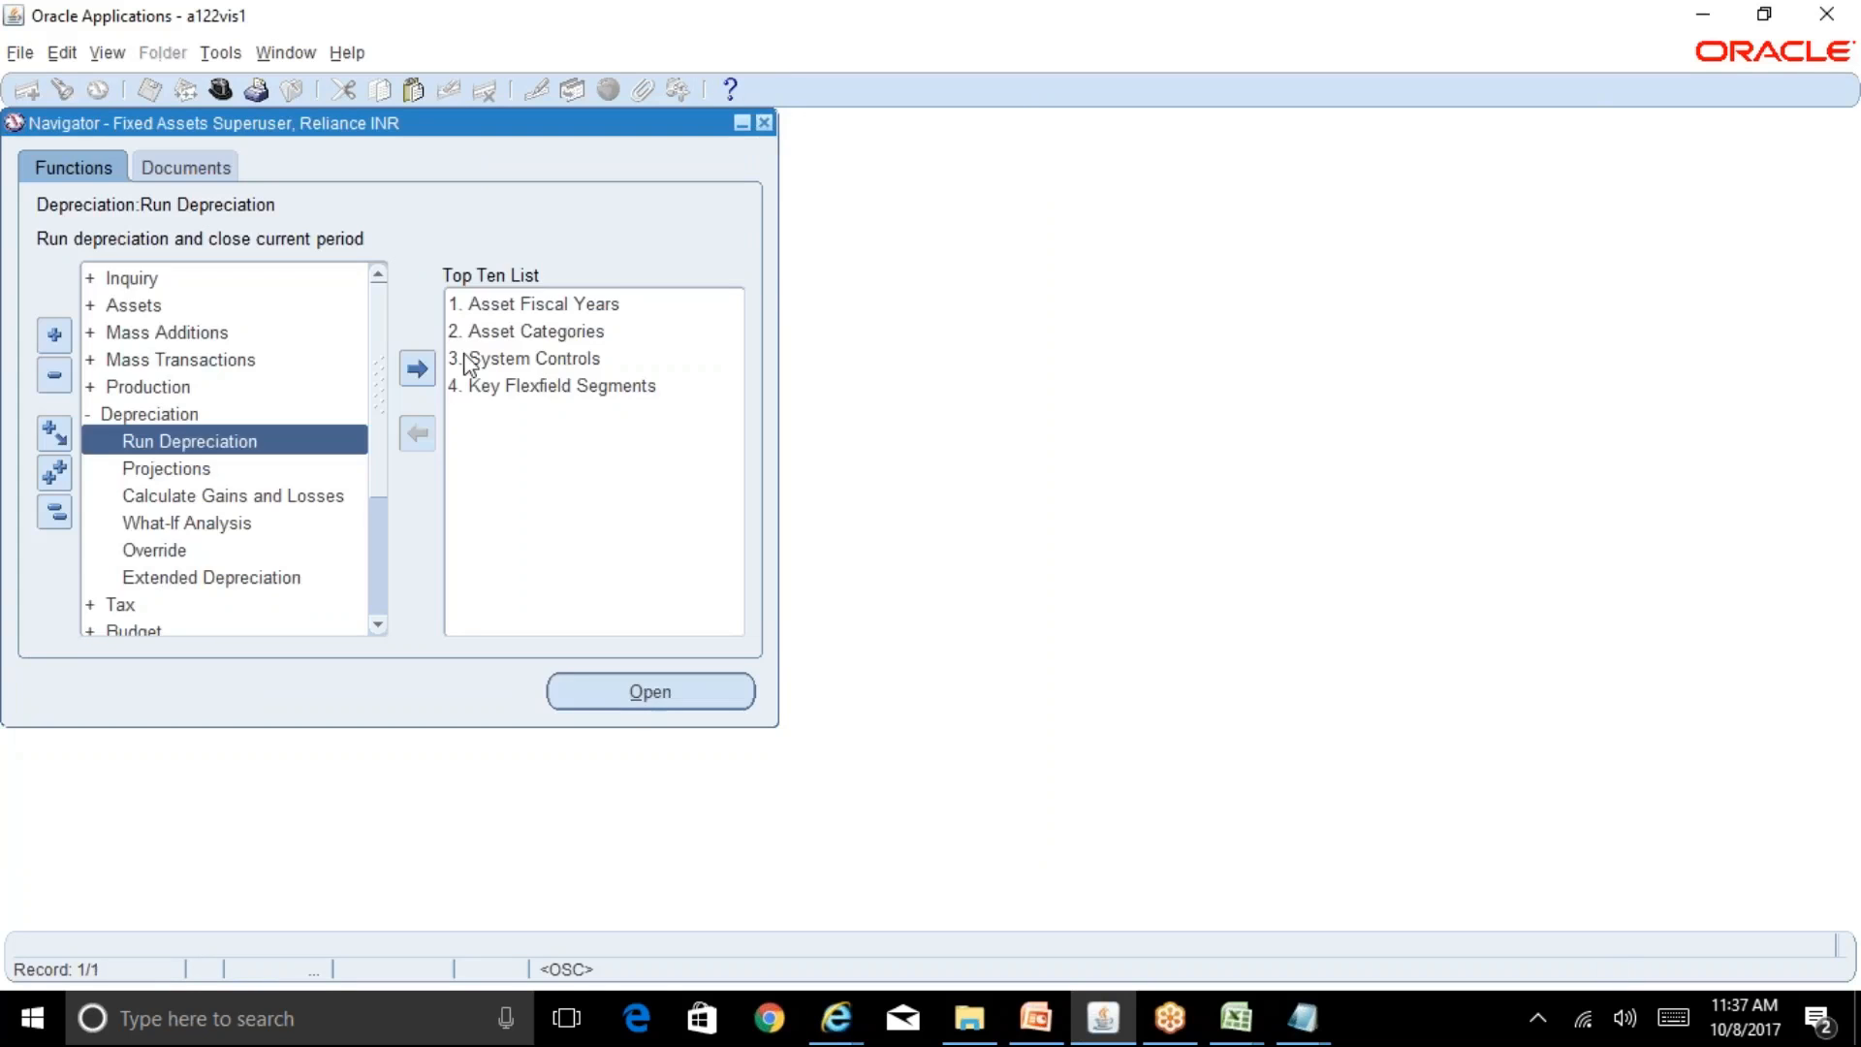
{"action": "double_click", "coordinate": [190, 306]}
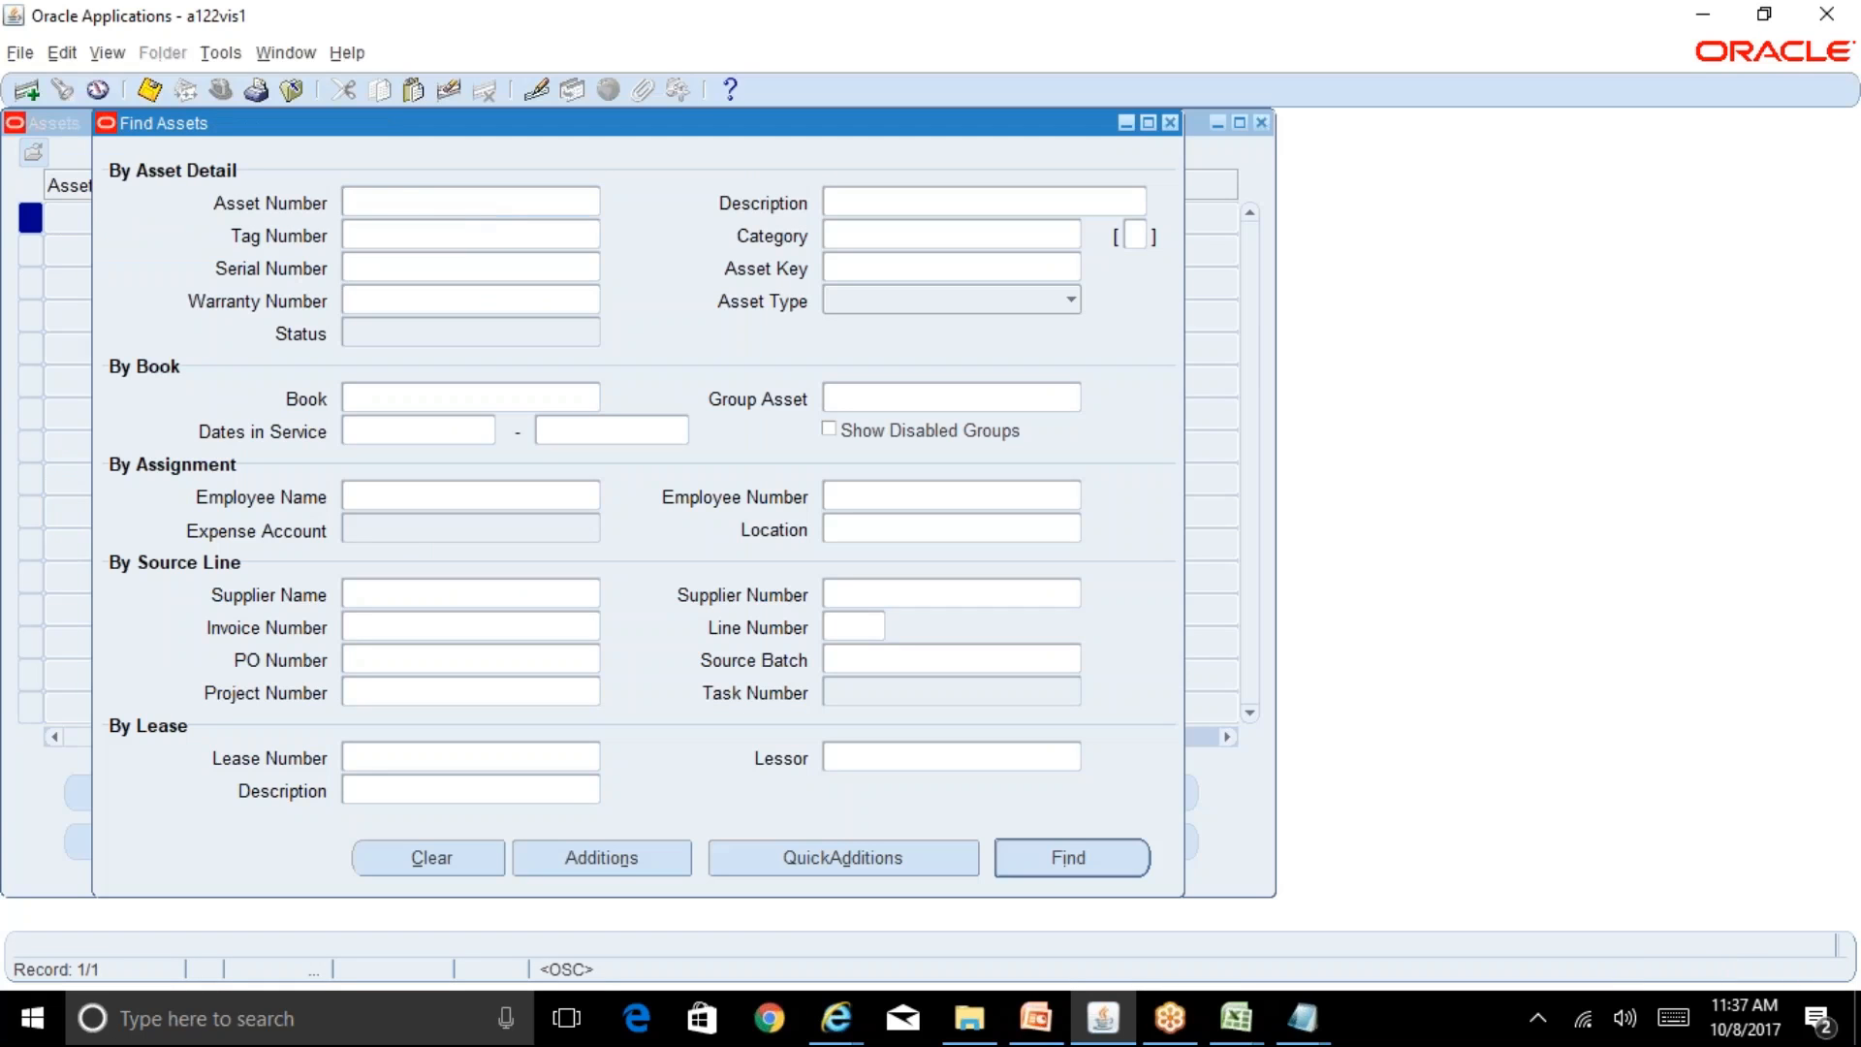
{"action": "key", "text": "ctrl+v"}
{"action": "key", "text": "Return"}
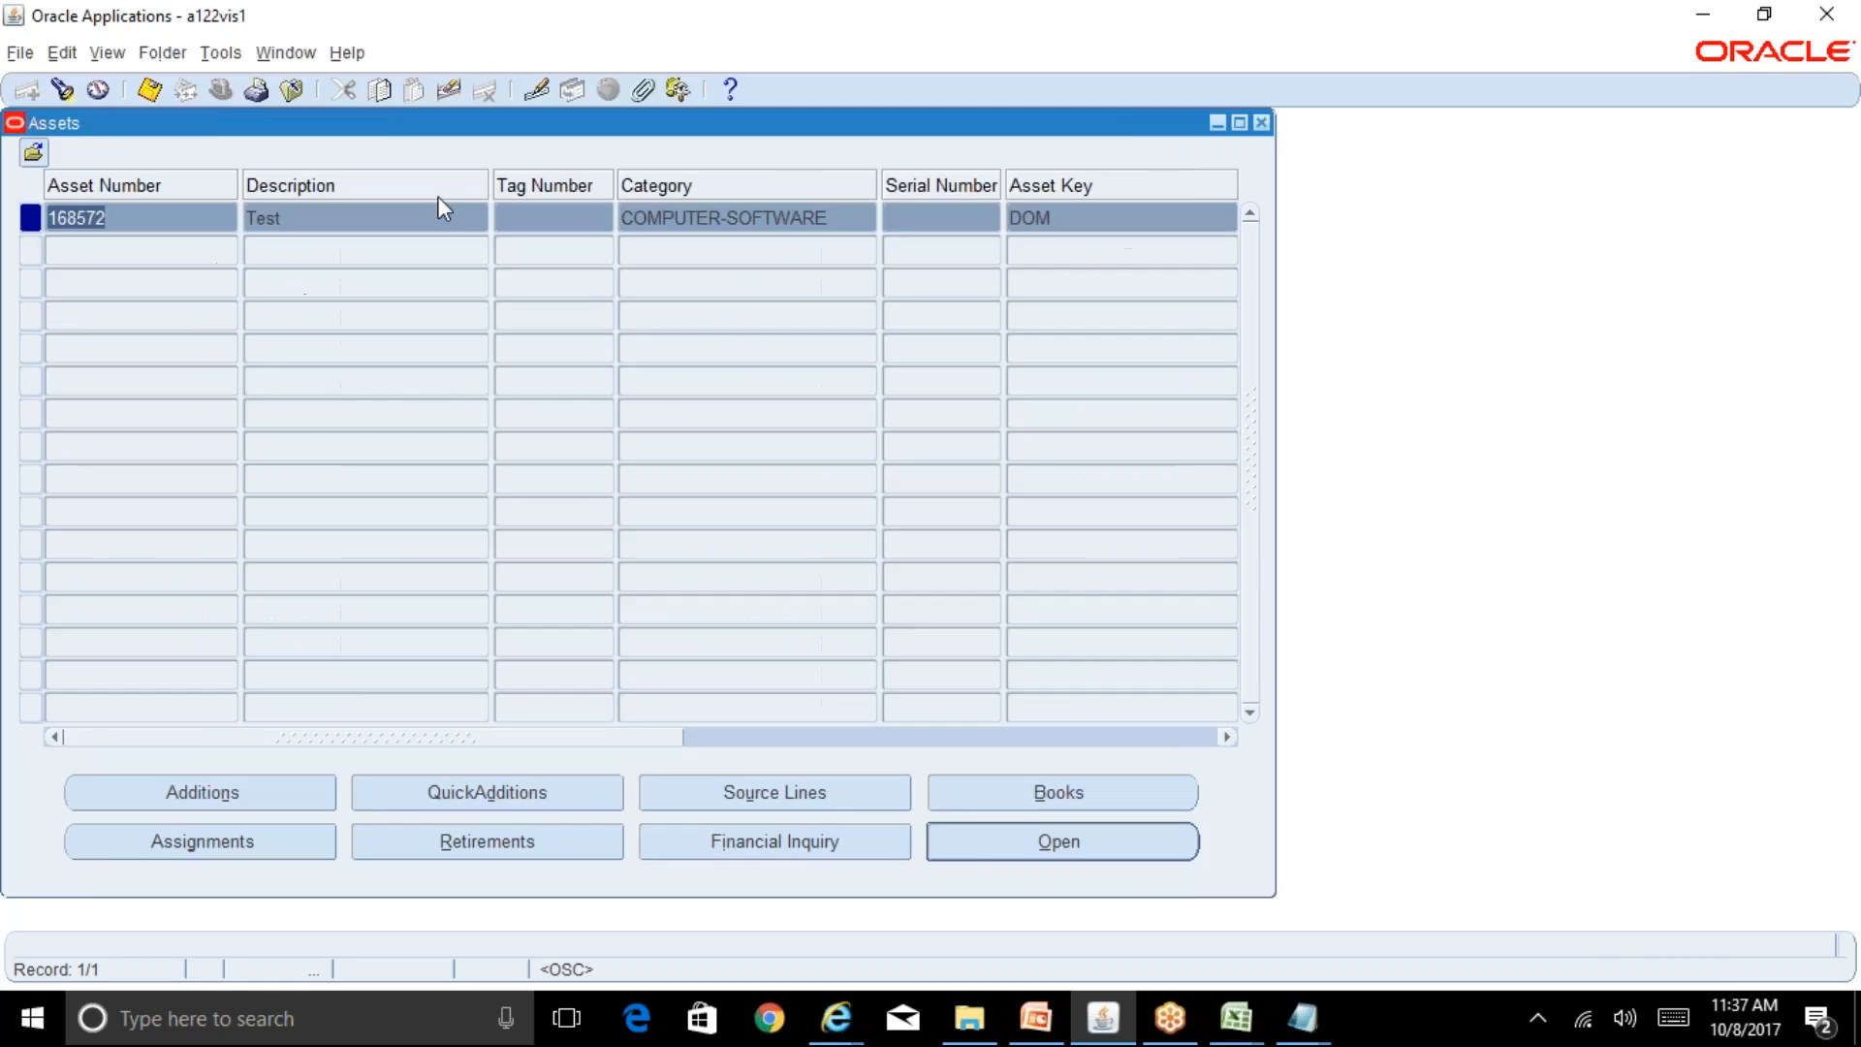
Step: Open the financial inquiry for asset 168572 and examine its OCT-17 depreciation in the RELIANCE TAX book
{"action": "left_click", "coordinate": [745, 854]}
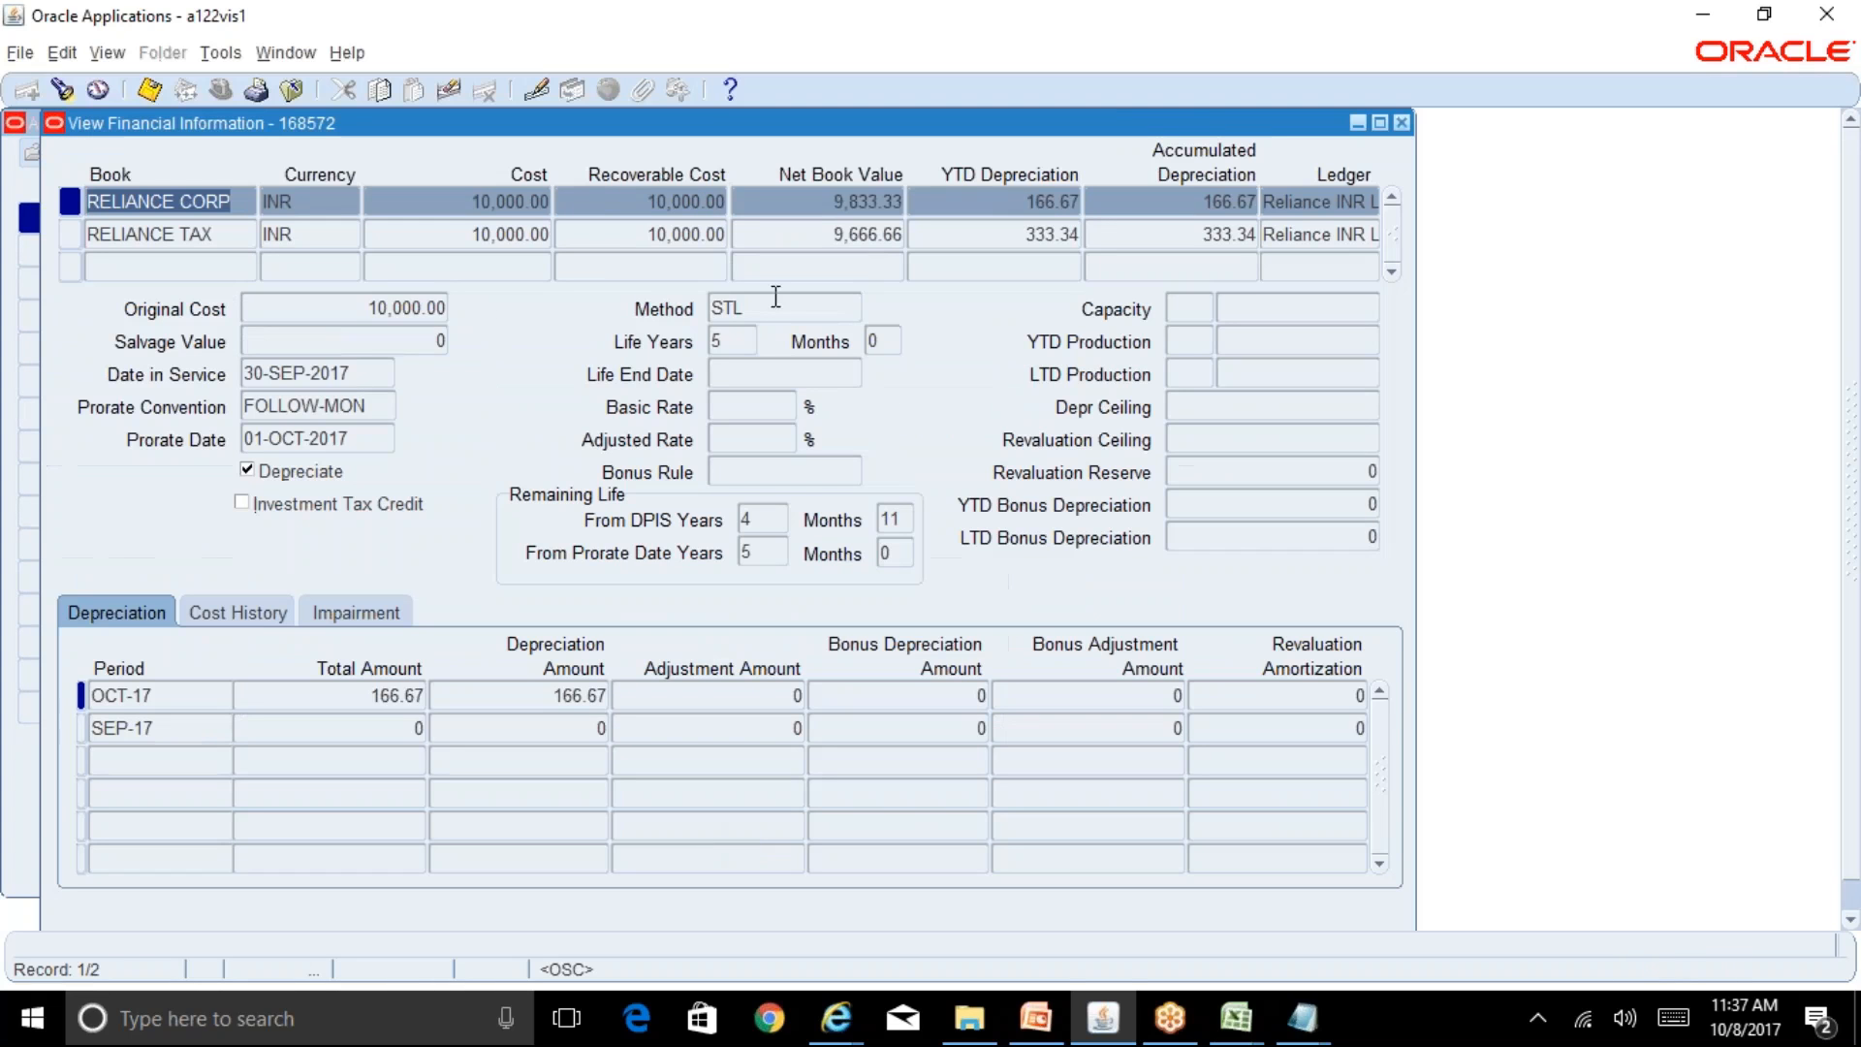
{"action": "left_click", "coordinate": [849, 234]}
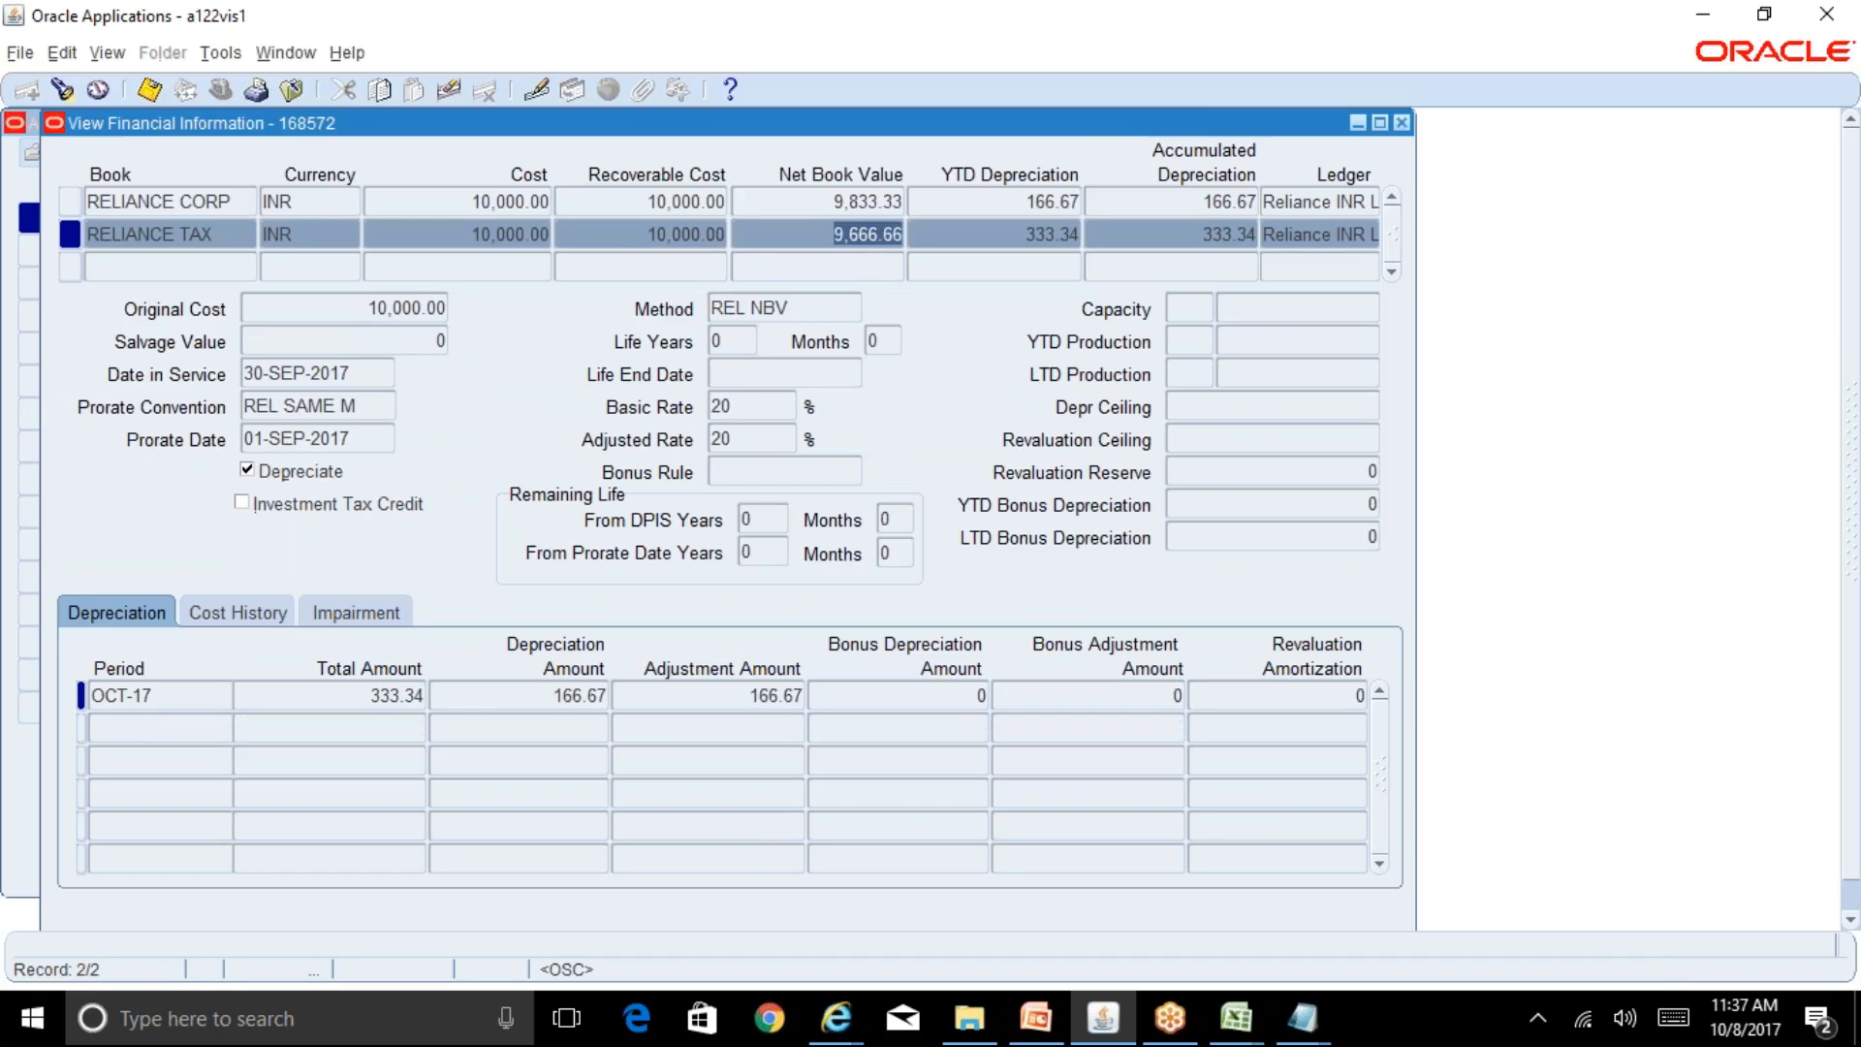
{"action": "left_click", "coordinate": [413, 695]}
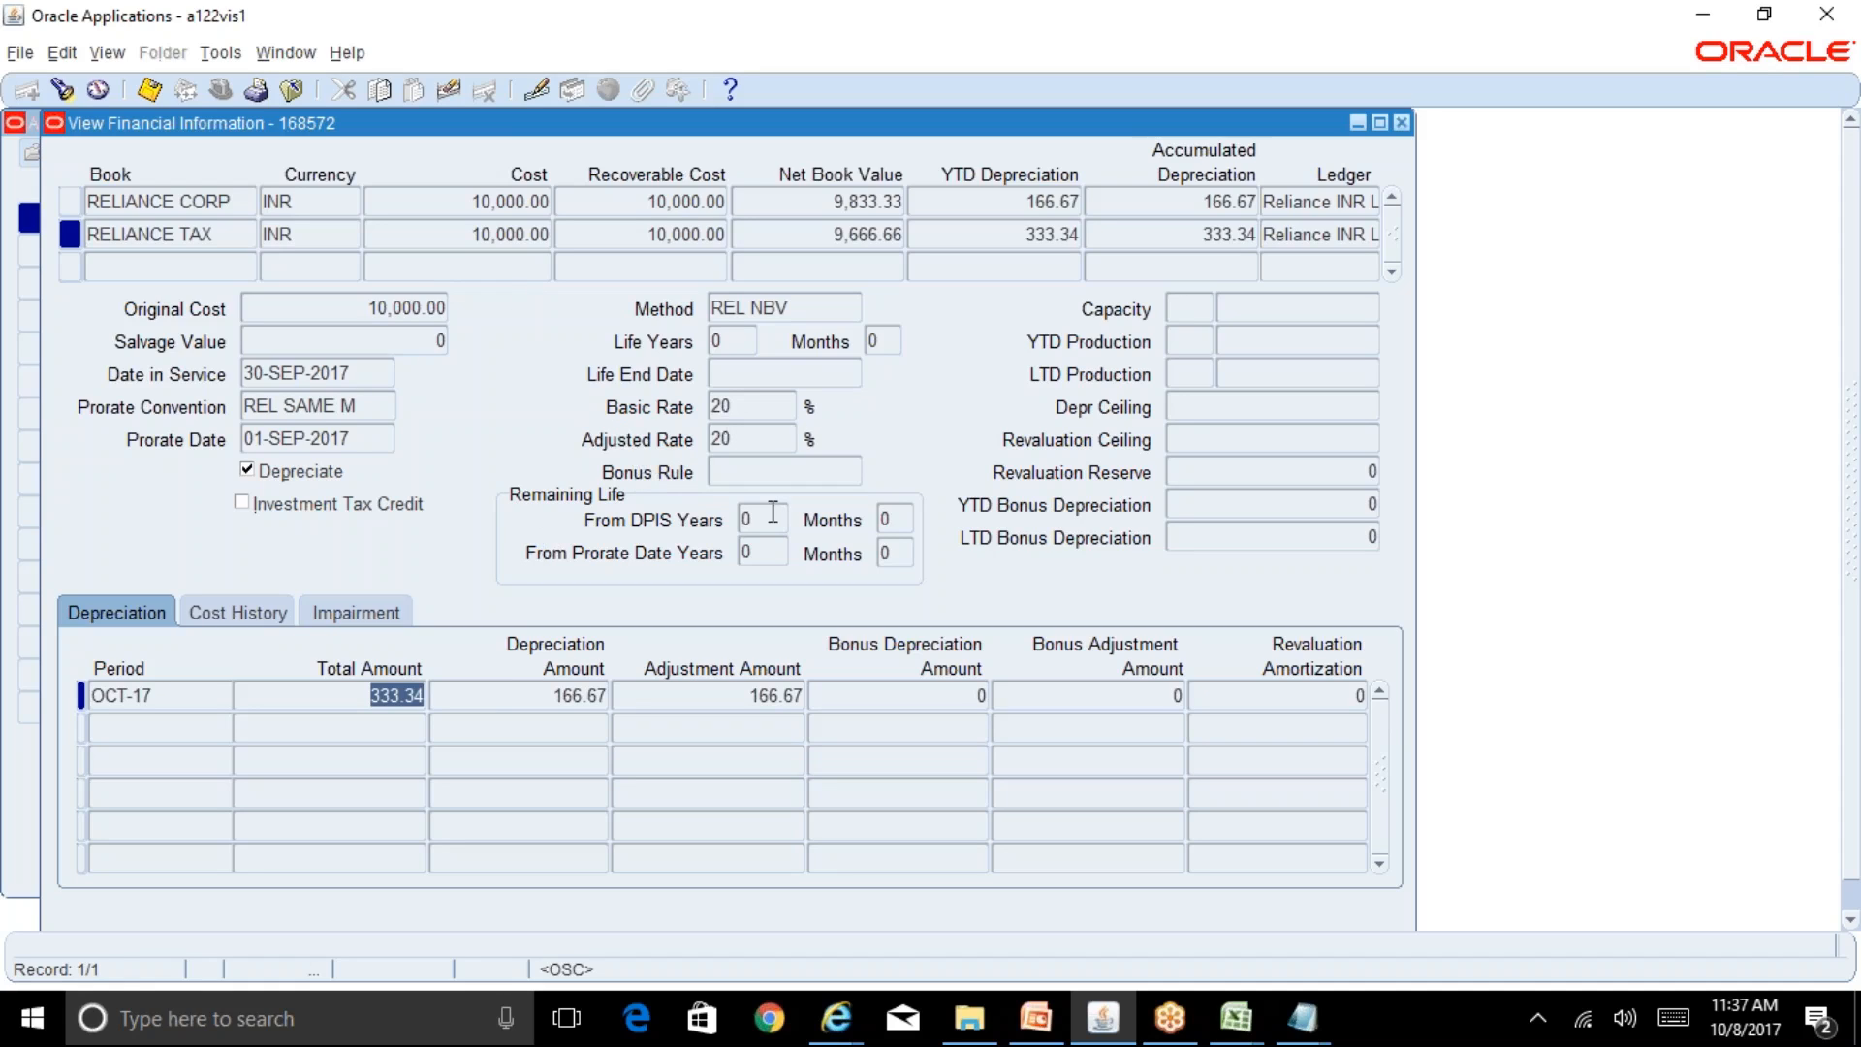
Step: Open Calculator, compute monthly depreciation as 10000 × 20 / 100 divided by 12, and uncover the depreciation amounts for comparison
{"action": "key", "text": "super+r"}
{"action": "type", "text": "calc"}
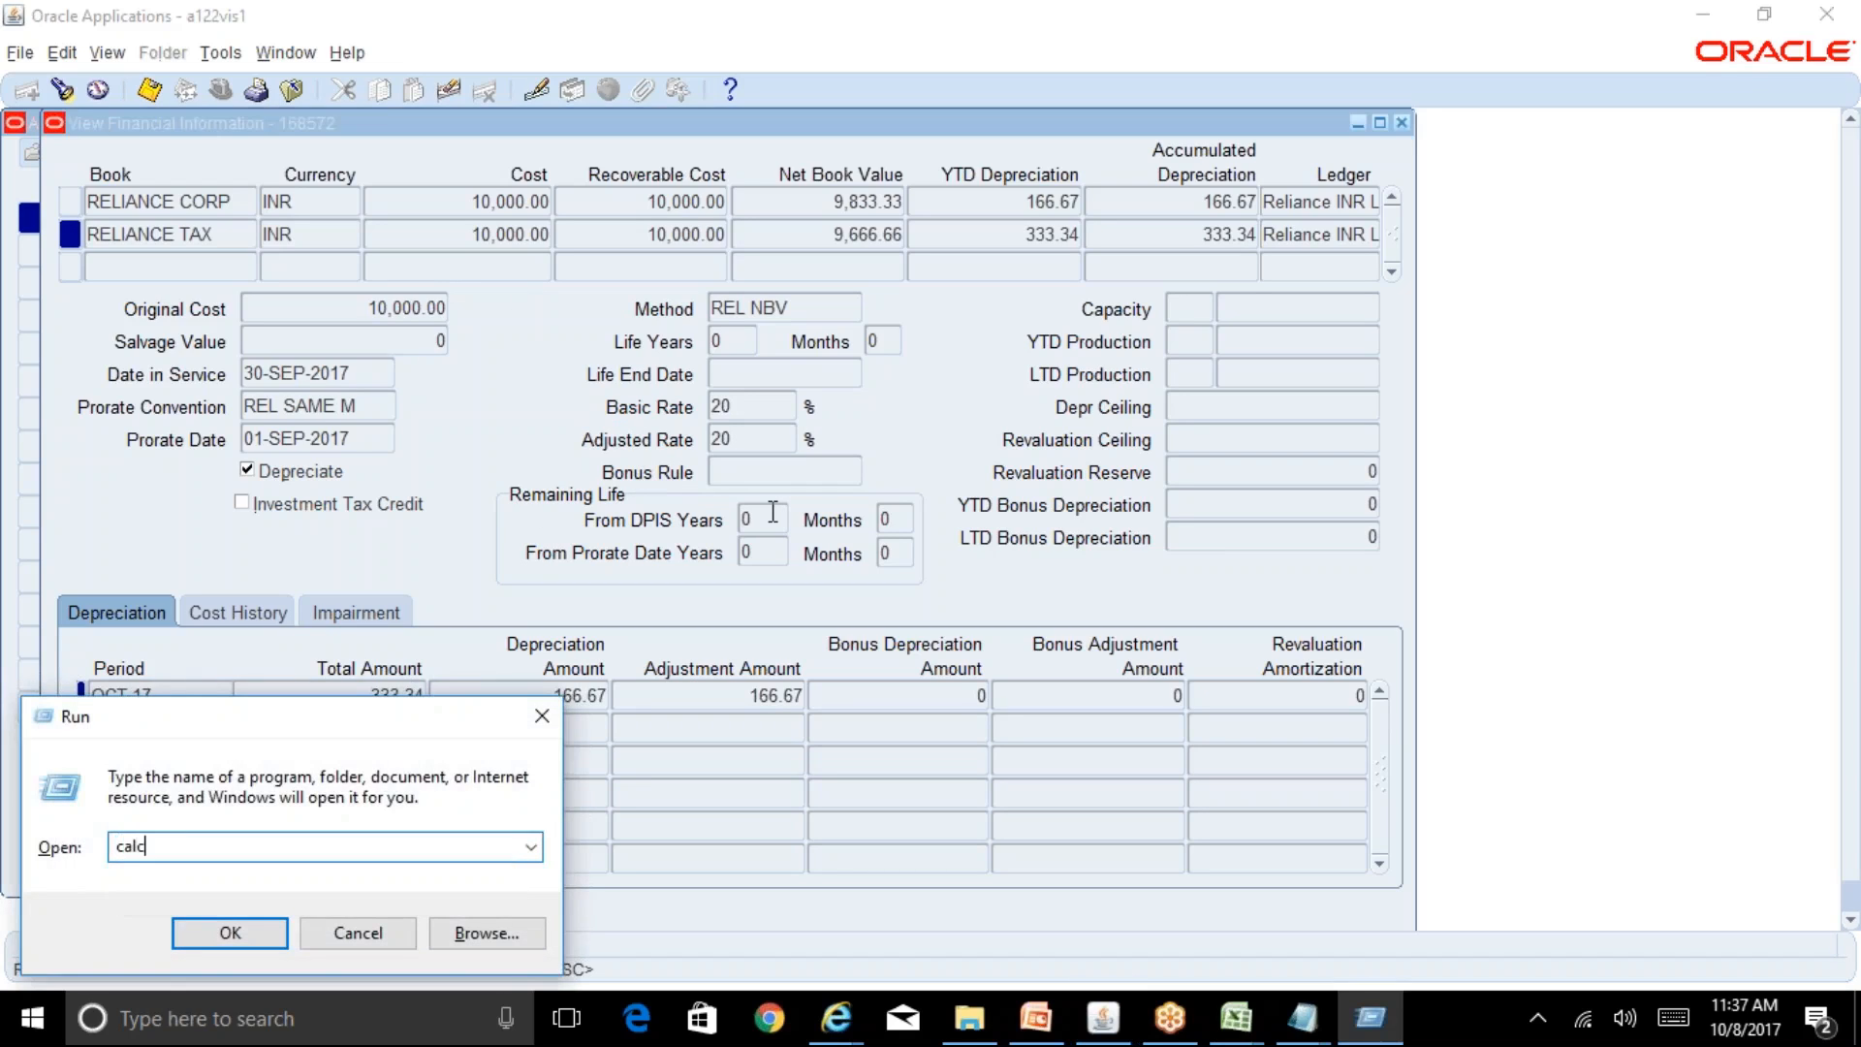
{"action": "key", "text": "Return"}
{"action": "type", "text": "10"}
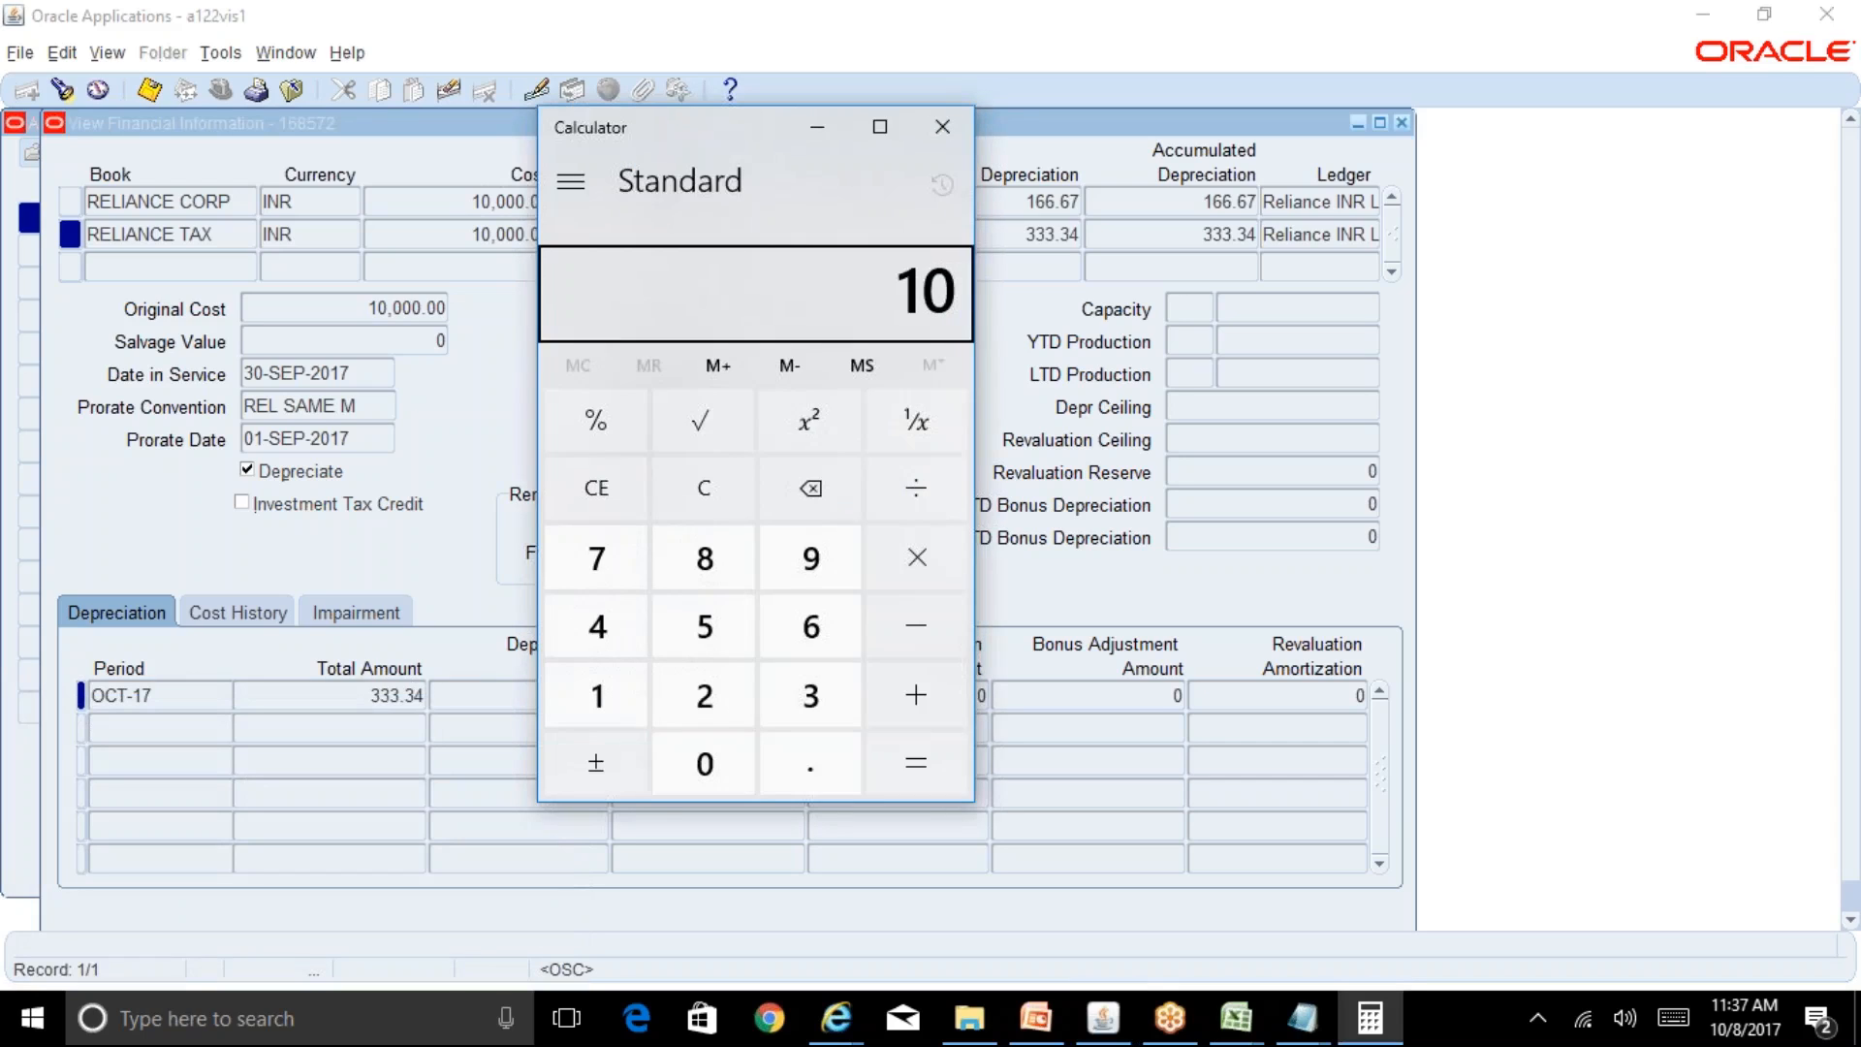
{"action": "type", "text": "000"}
{"action": "type", "text": "*20/10"}
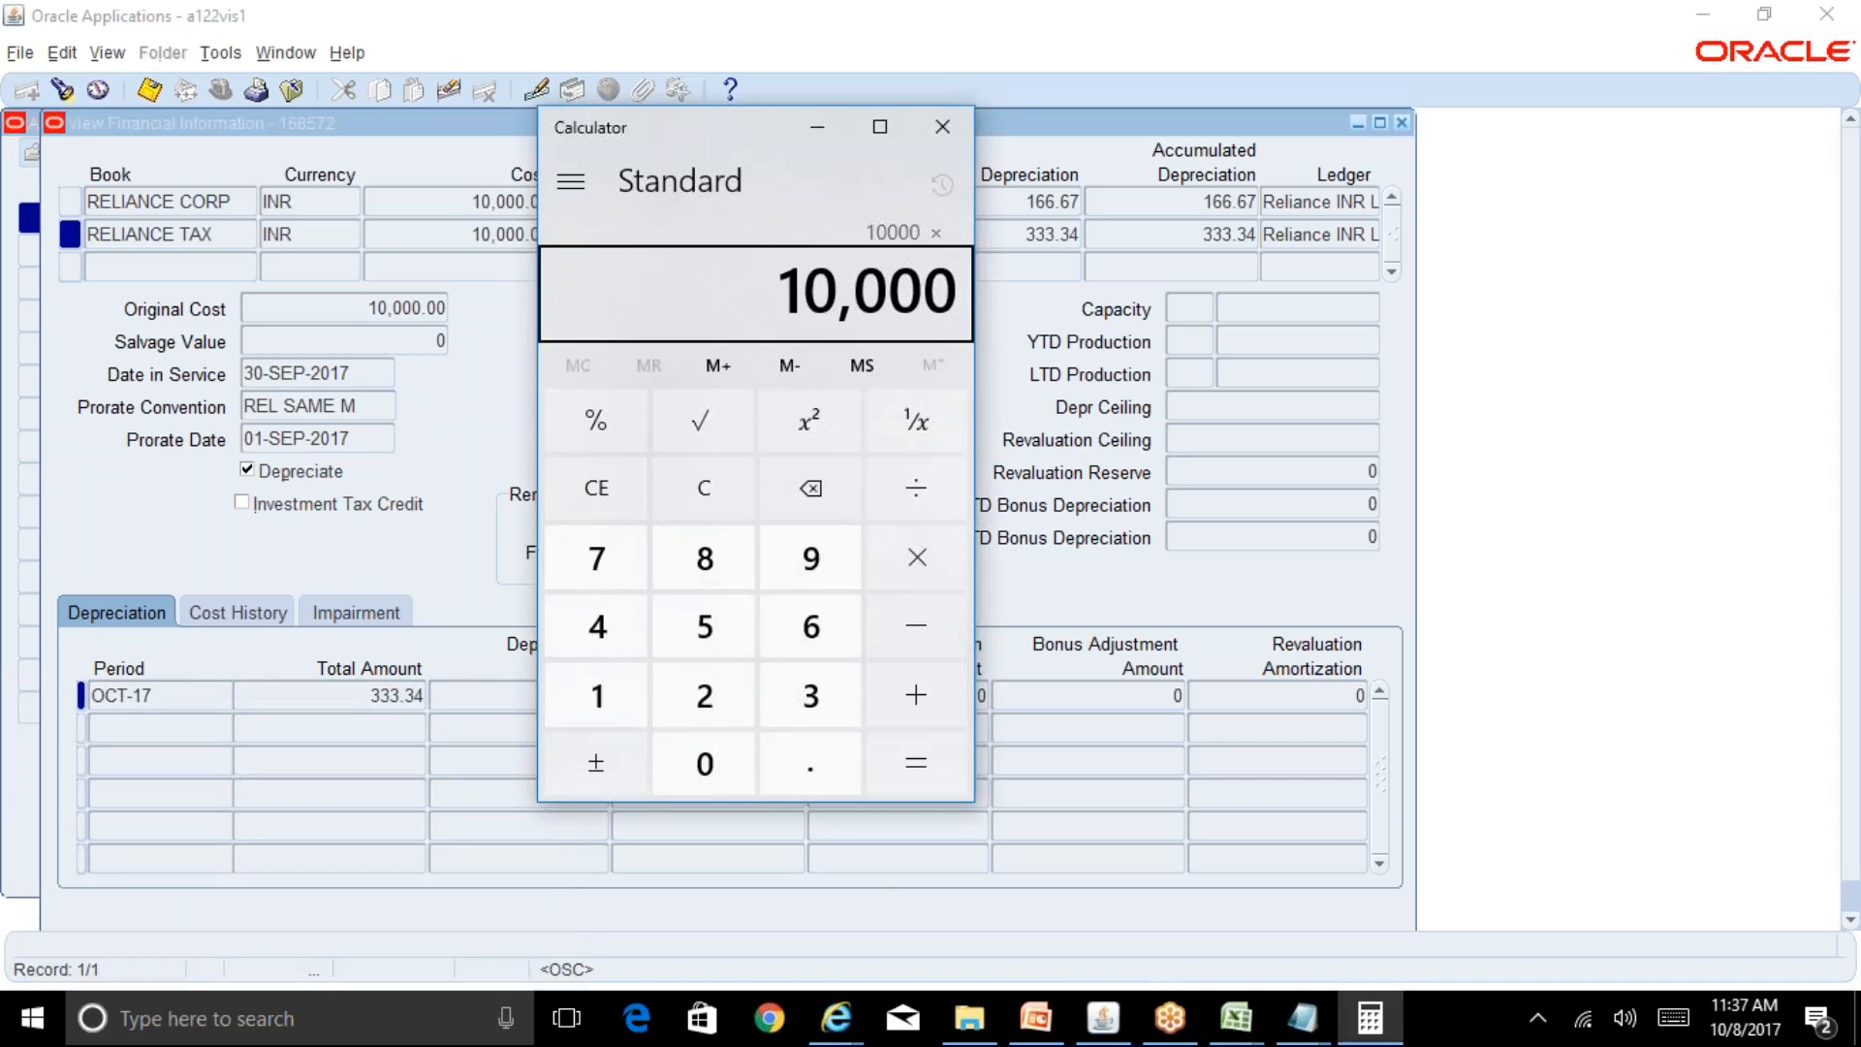
{"action": "type", "text": "0"}
{"action": "key", "text": "Return"}
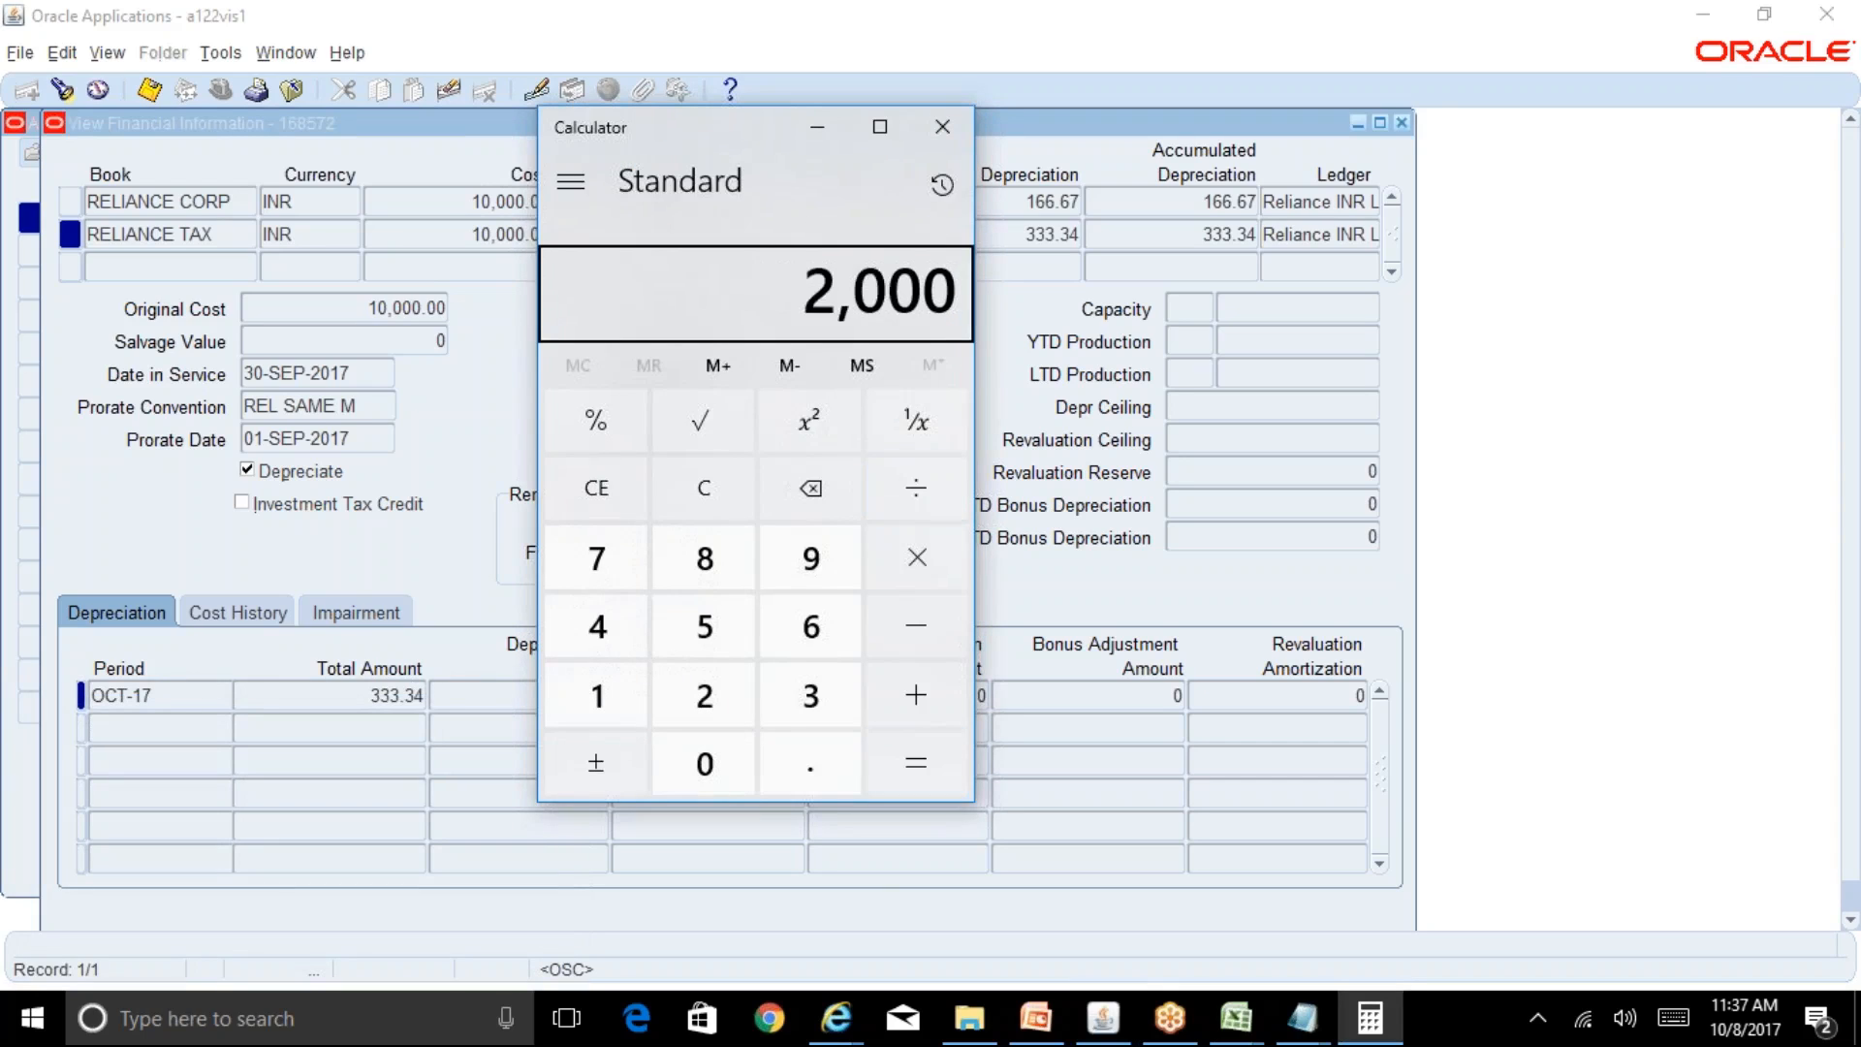
{"action": "type", "text": "/12"}
{"action": "key", "text": "Return"}
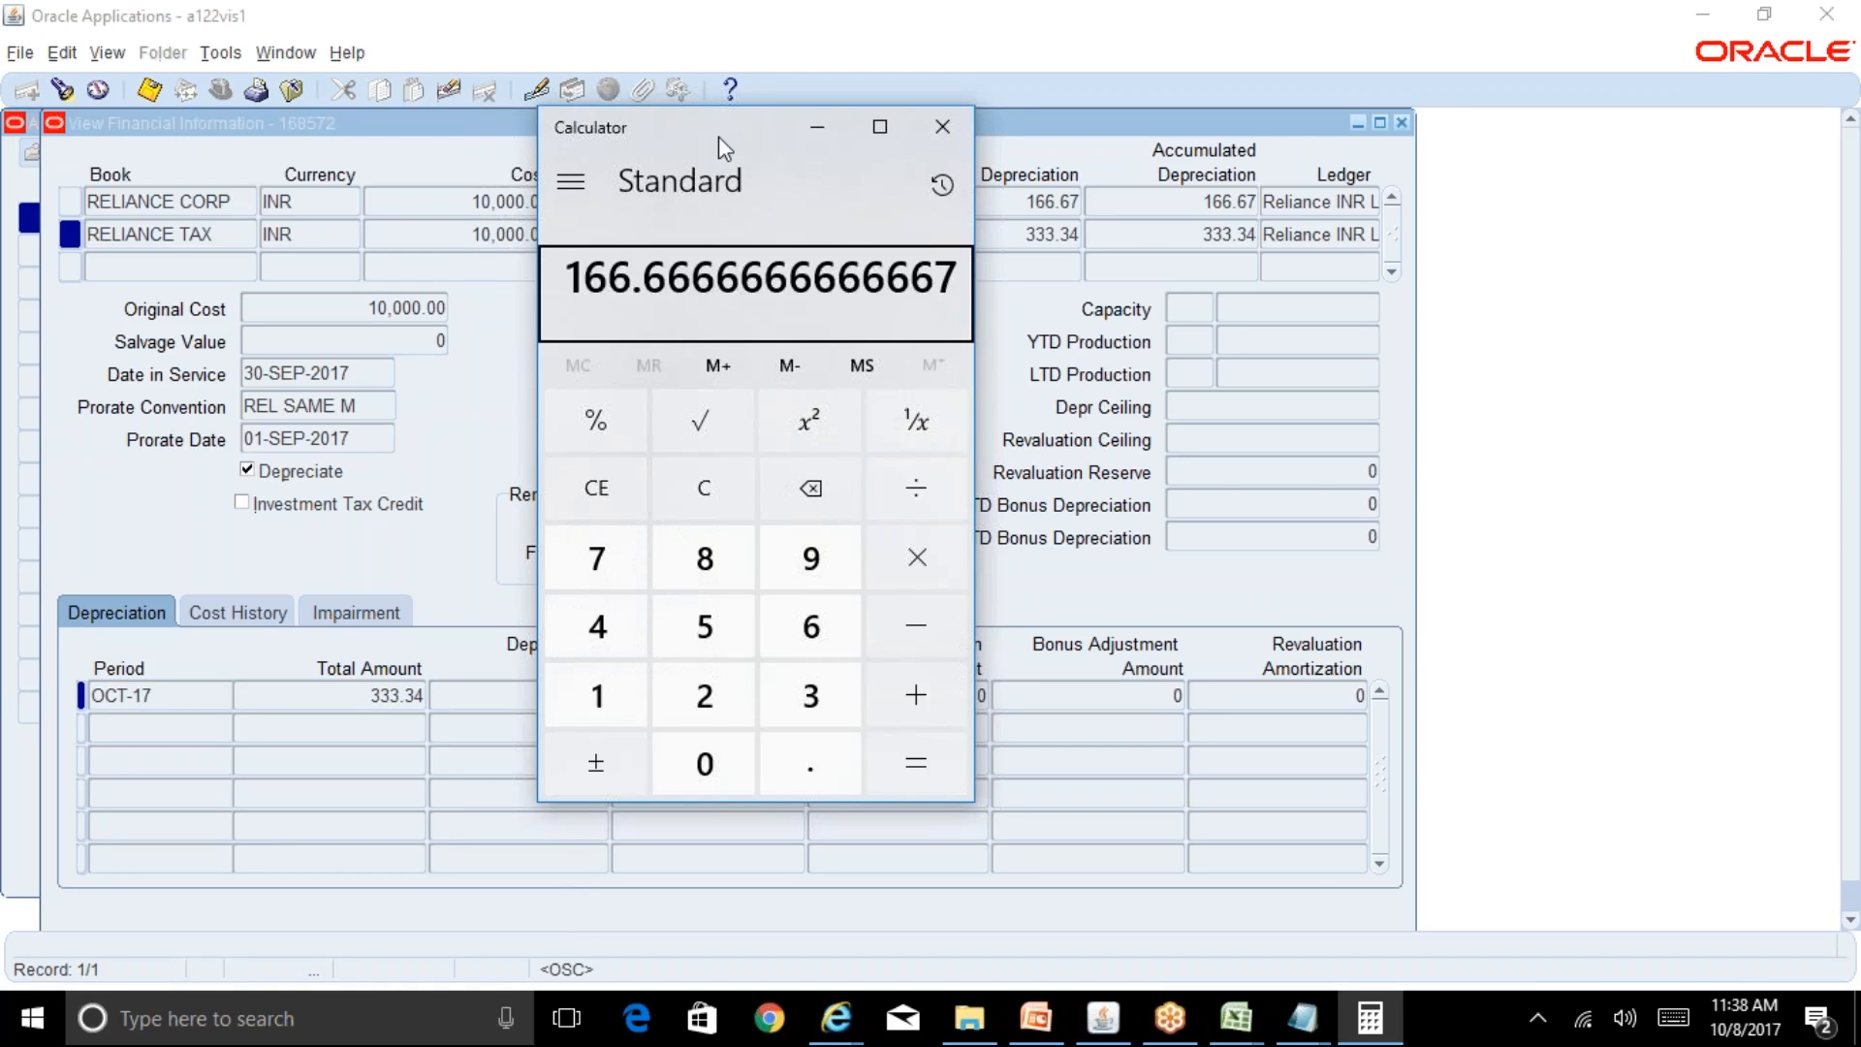
{"action": "left_click_drag", "start_coordinate": [713, 127], "coordinate": [1292, 228]}
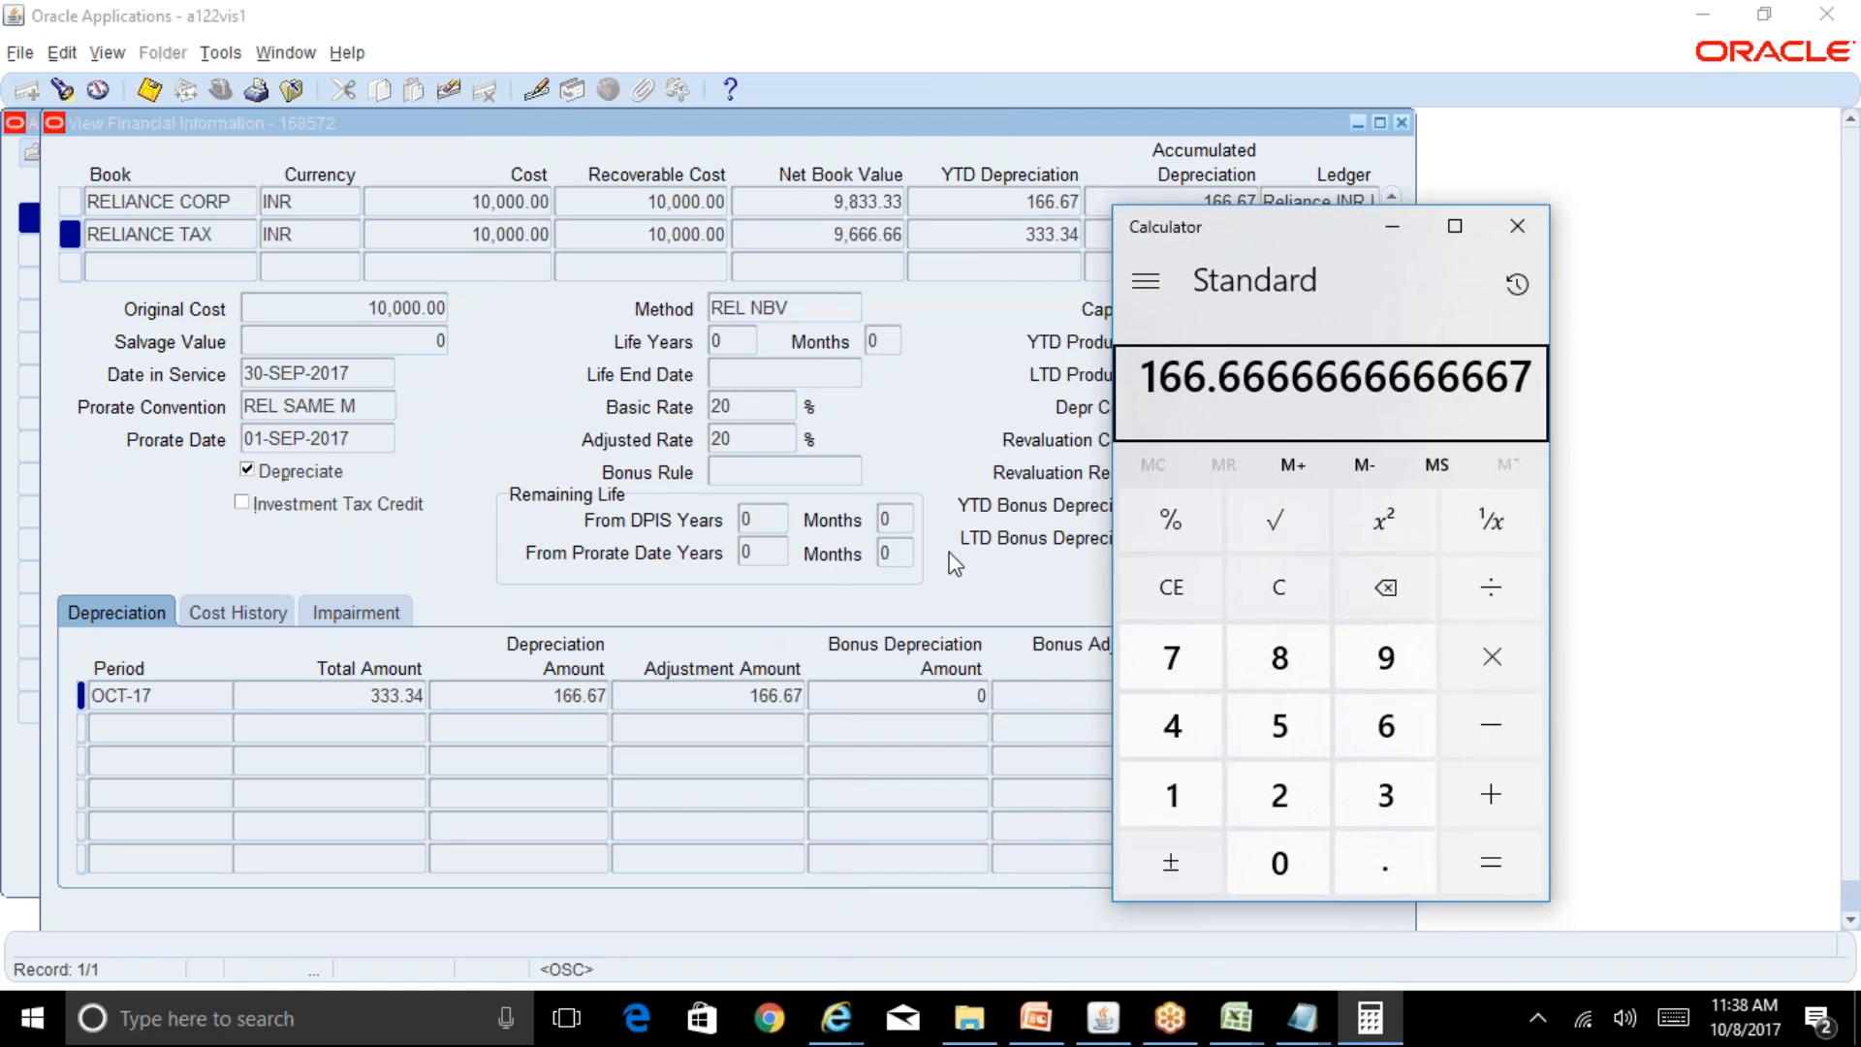
Step: Clear the result, repeat the calculation of 20 percent of 10000 over 12 months, and close Calculator
{"action": "key", "text": "Escape"}
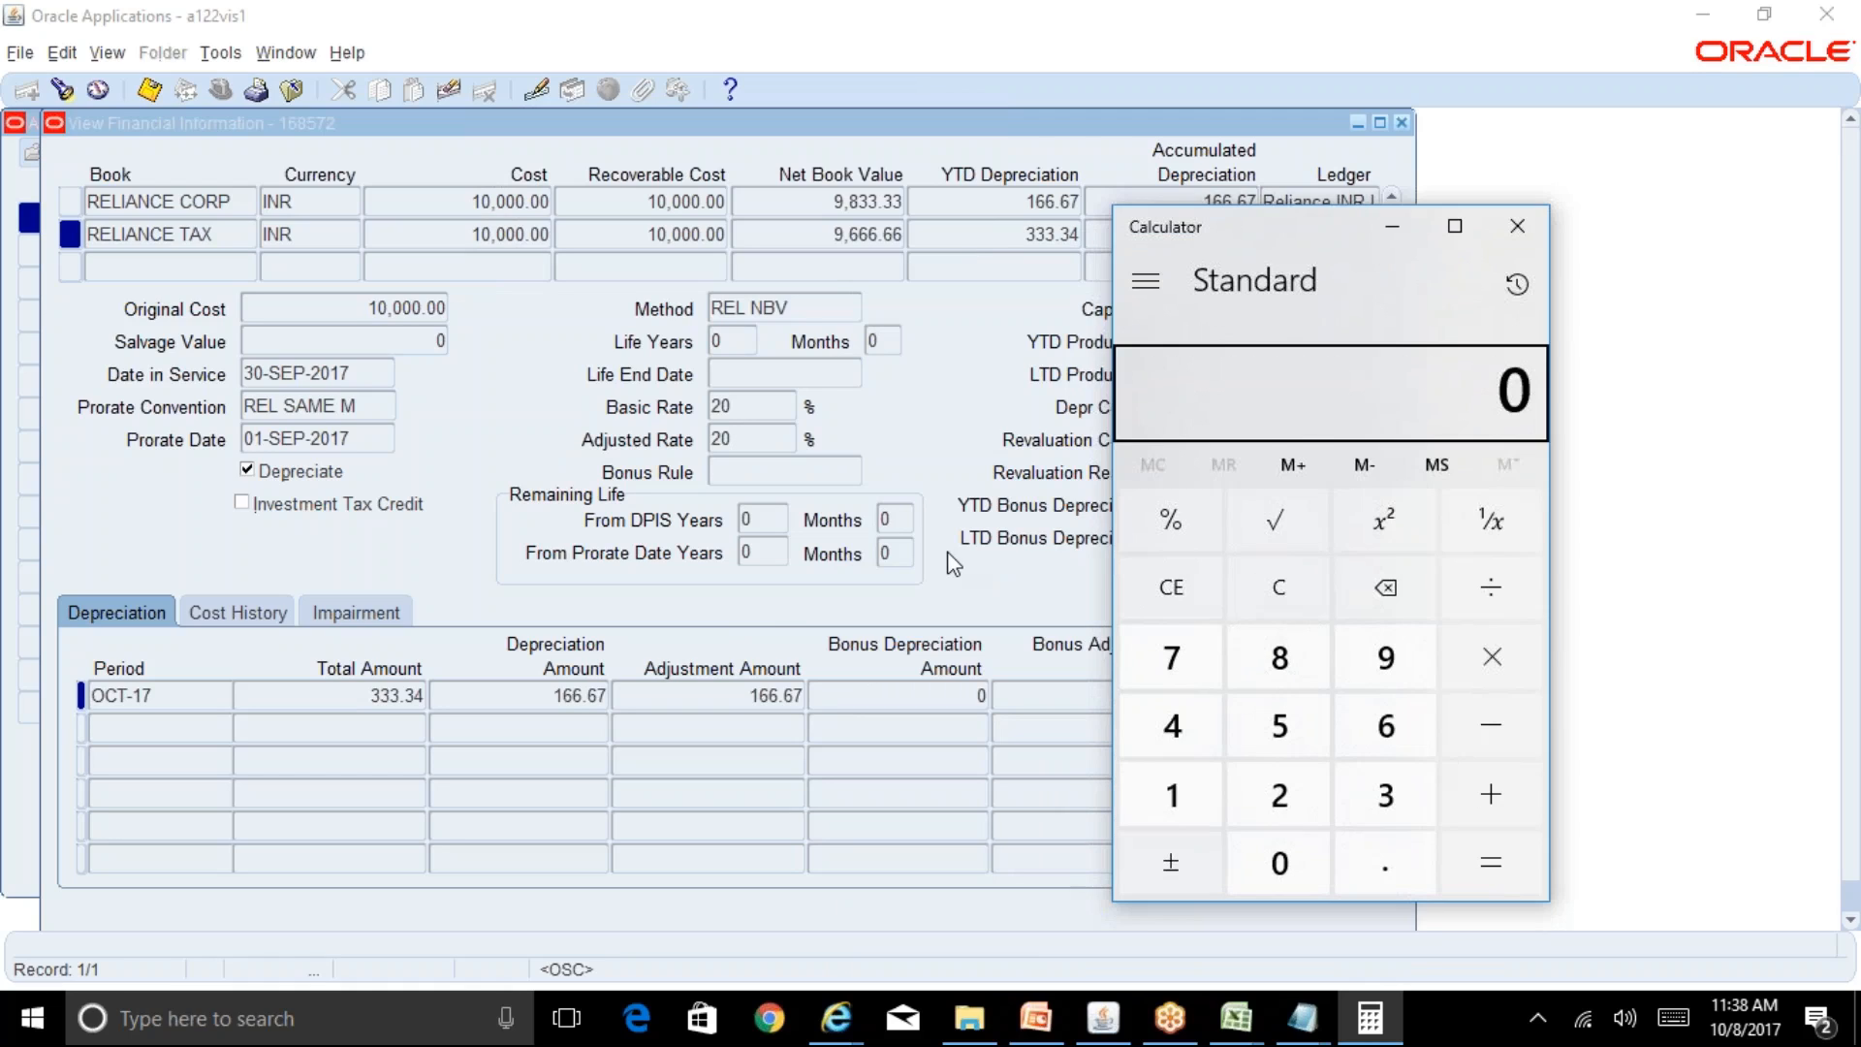
{"action": "type", "text": "100000"}
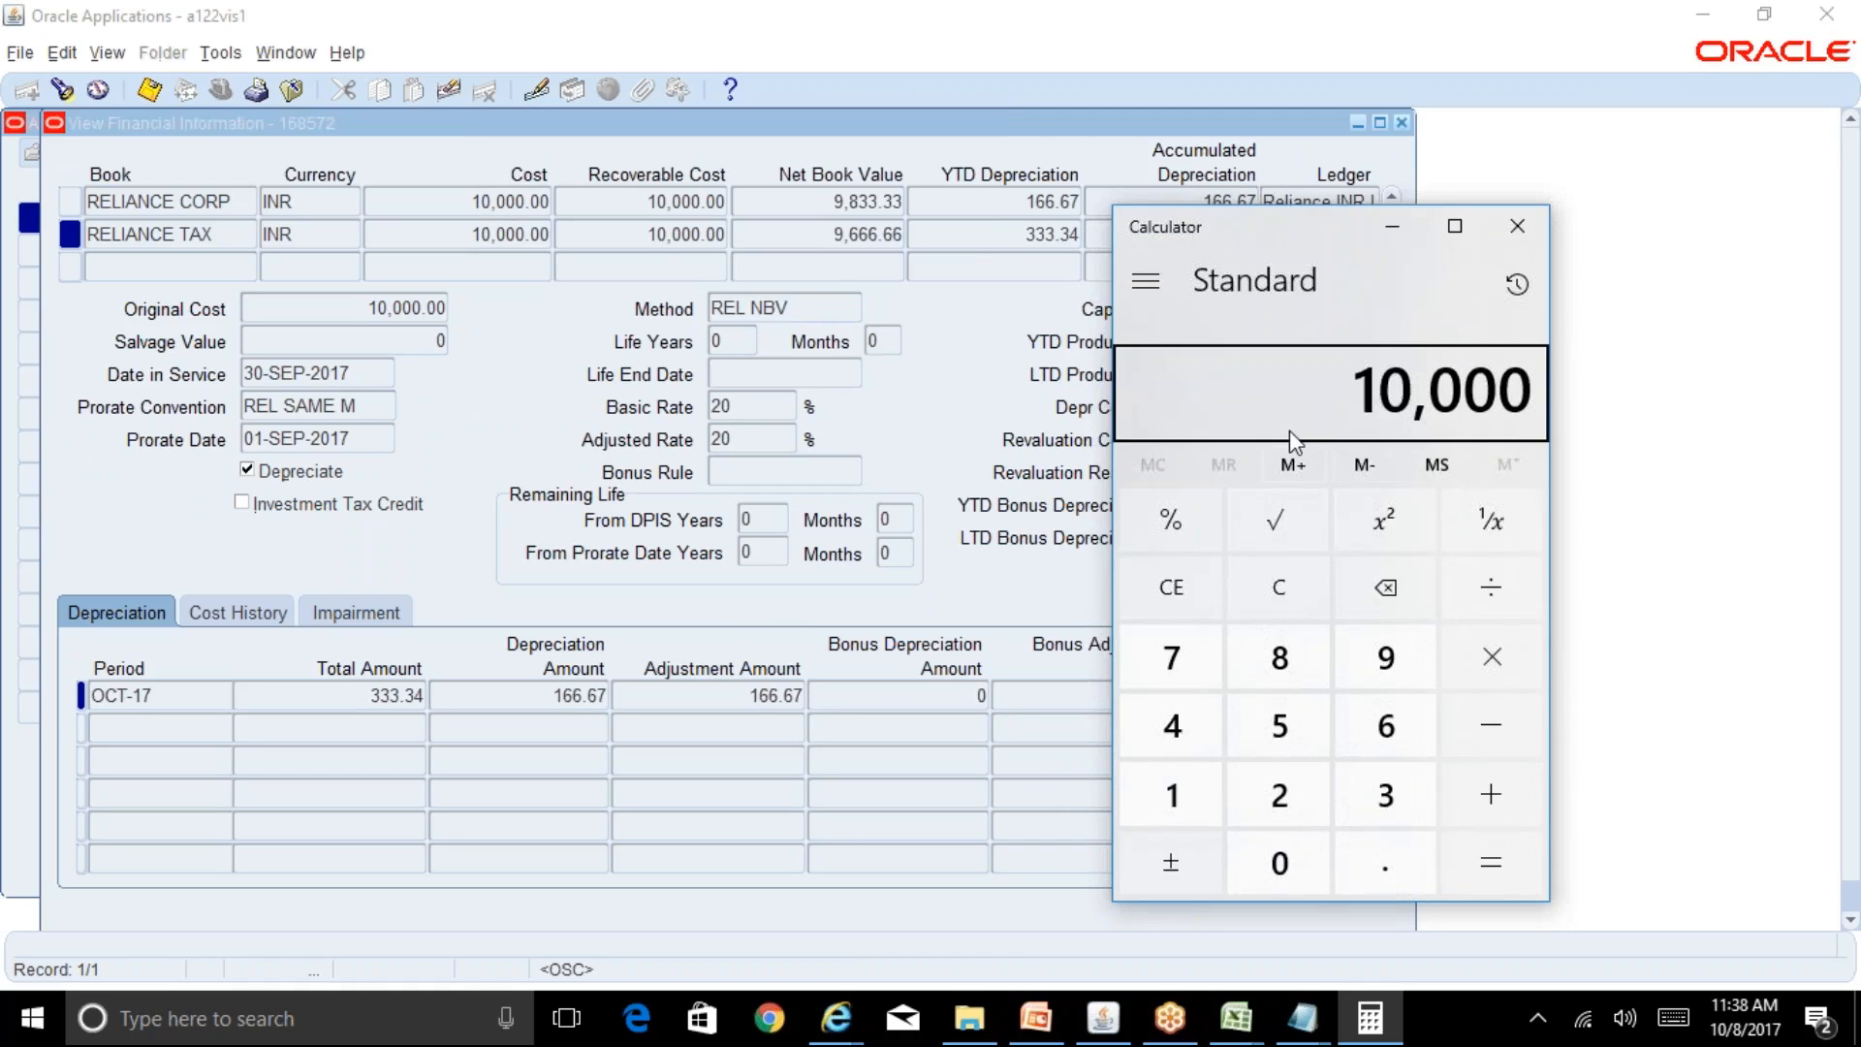
{"action": "type", "text": "*20/100"}
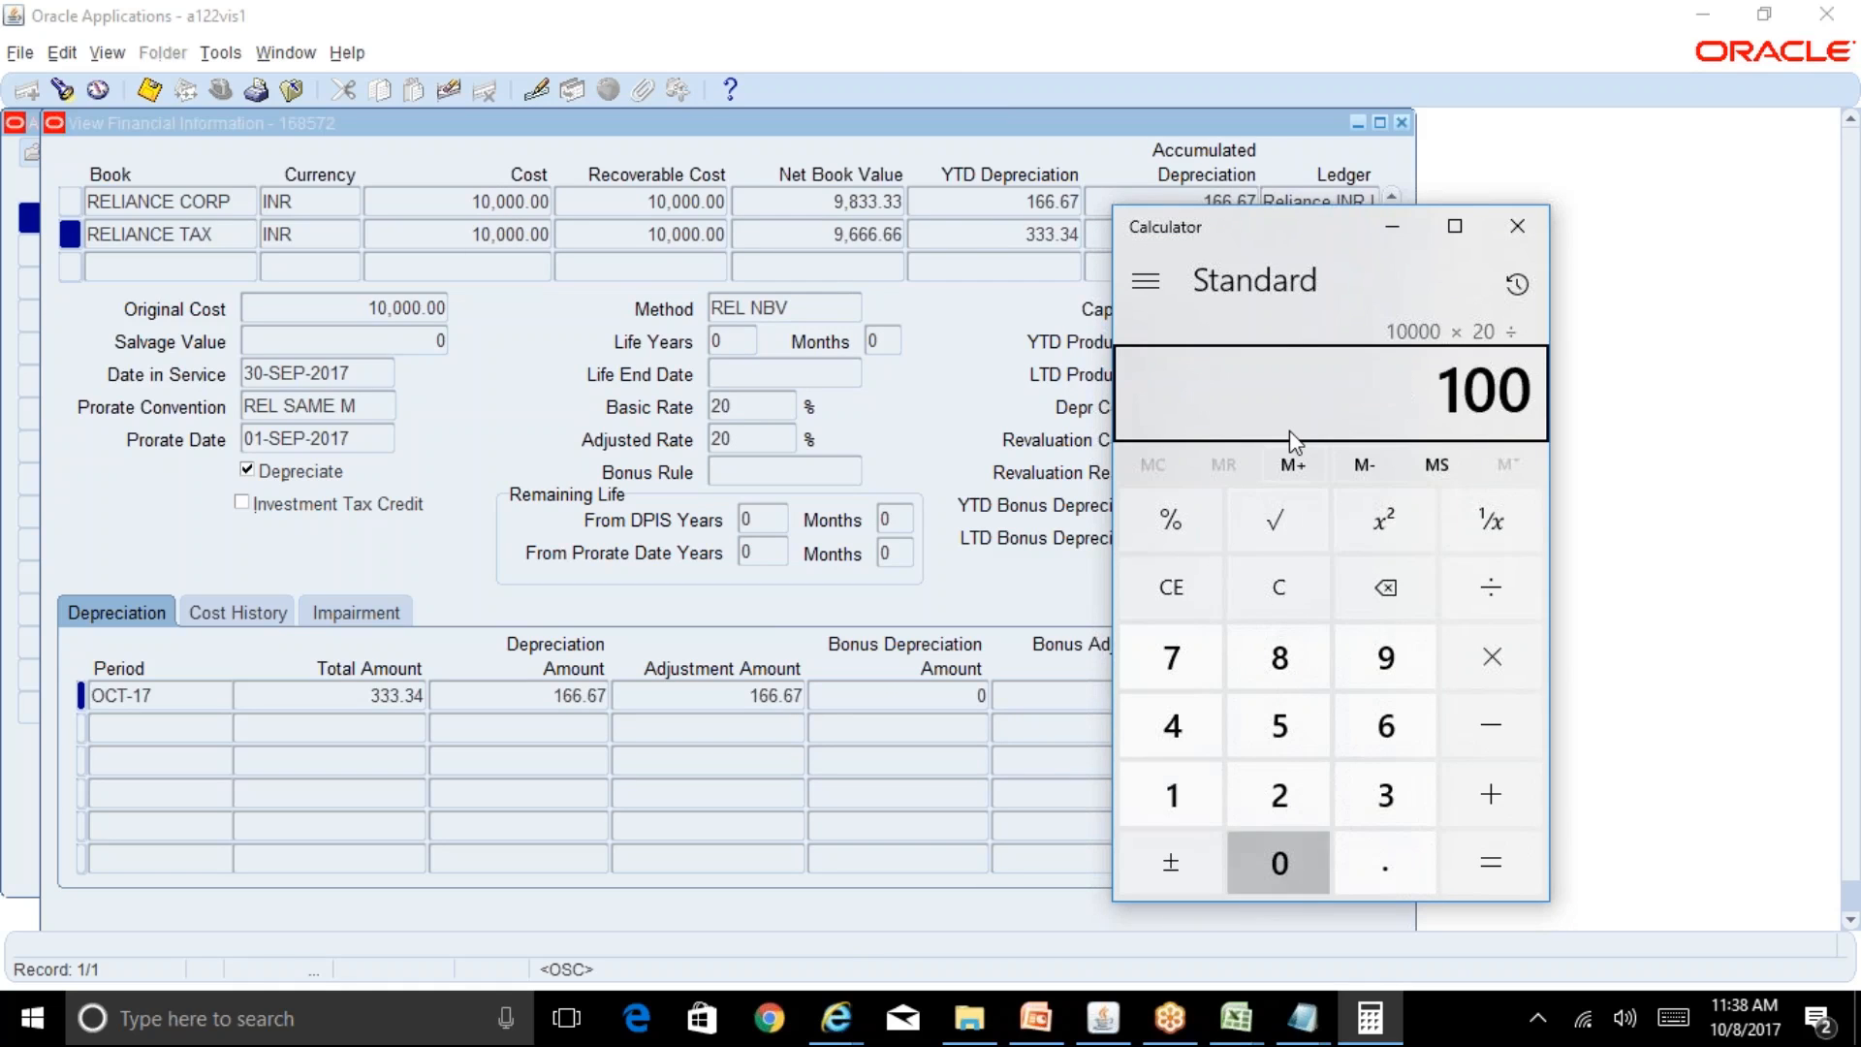
{"action": "key", "text": "Return"}
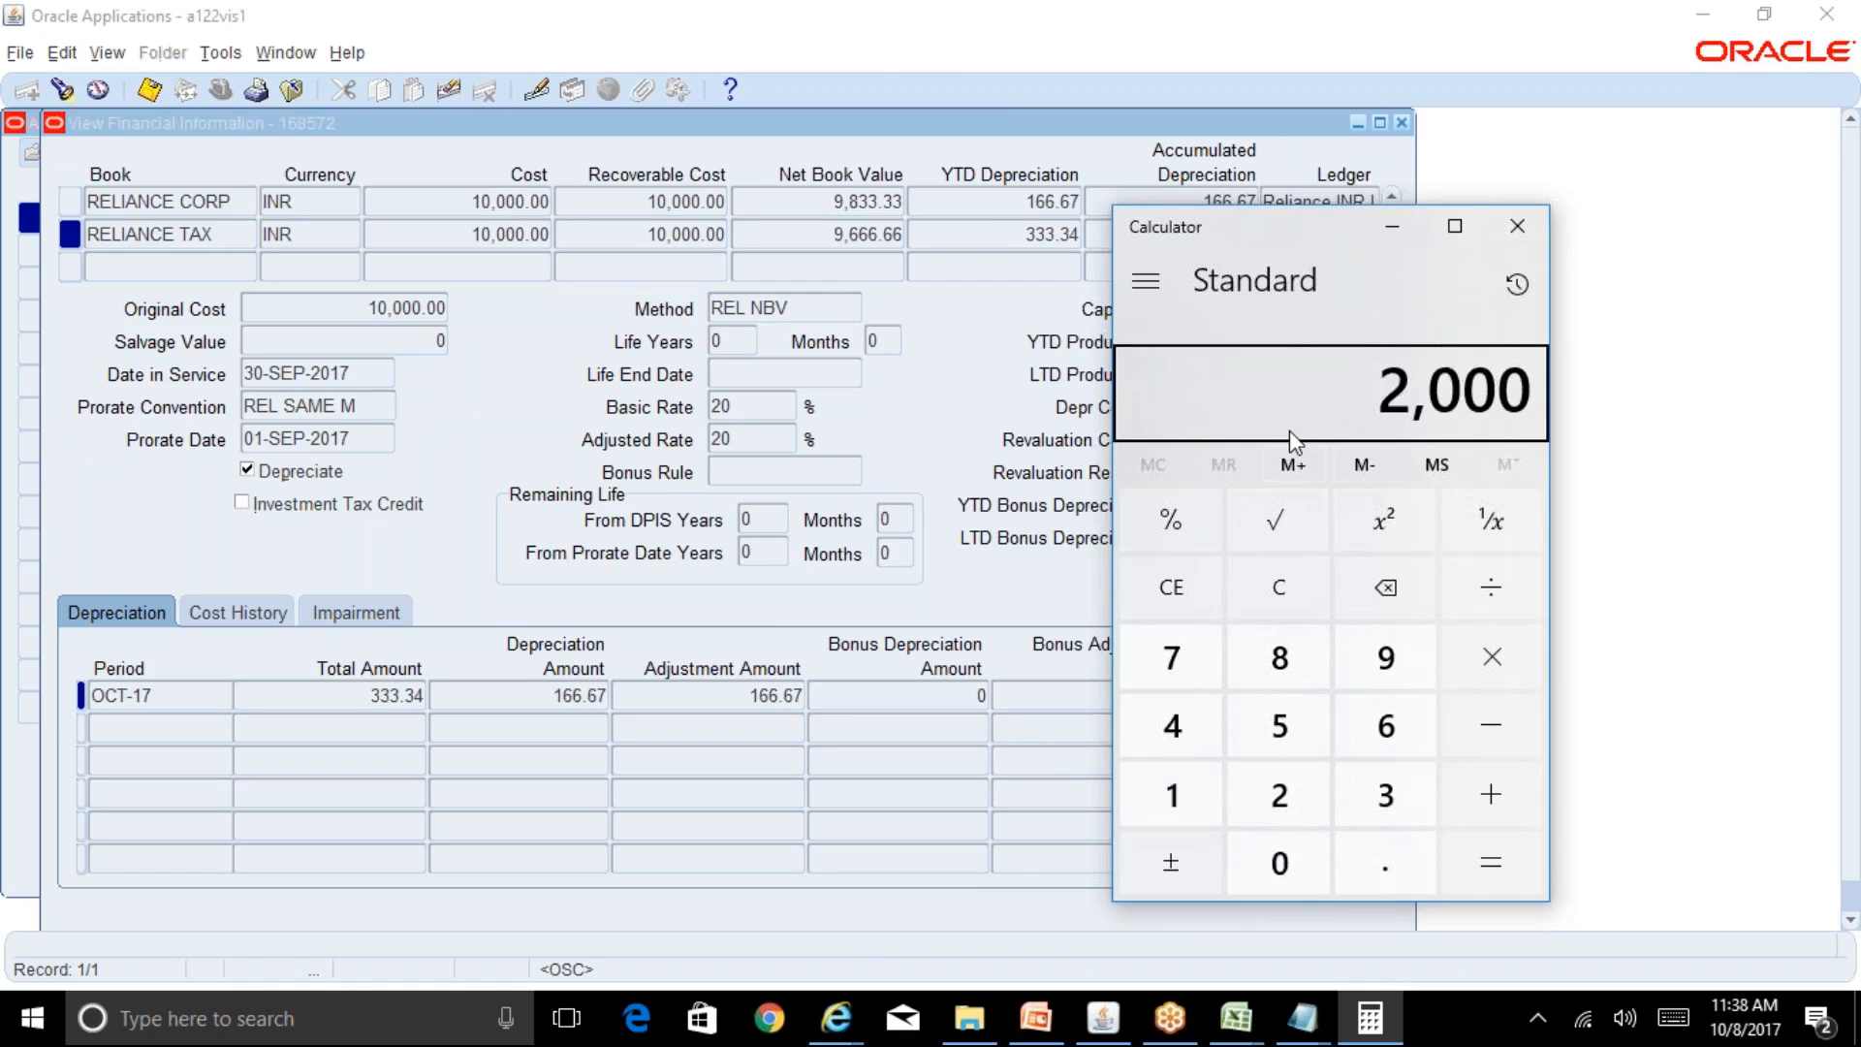
{"action": "type", "text": "/12"}
{"action": "key", "text": "Return"}
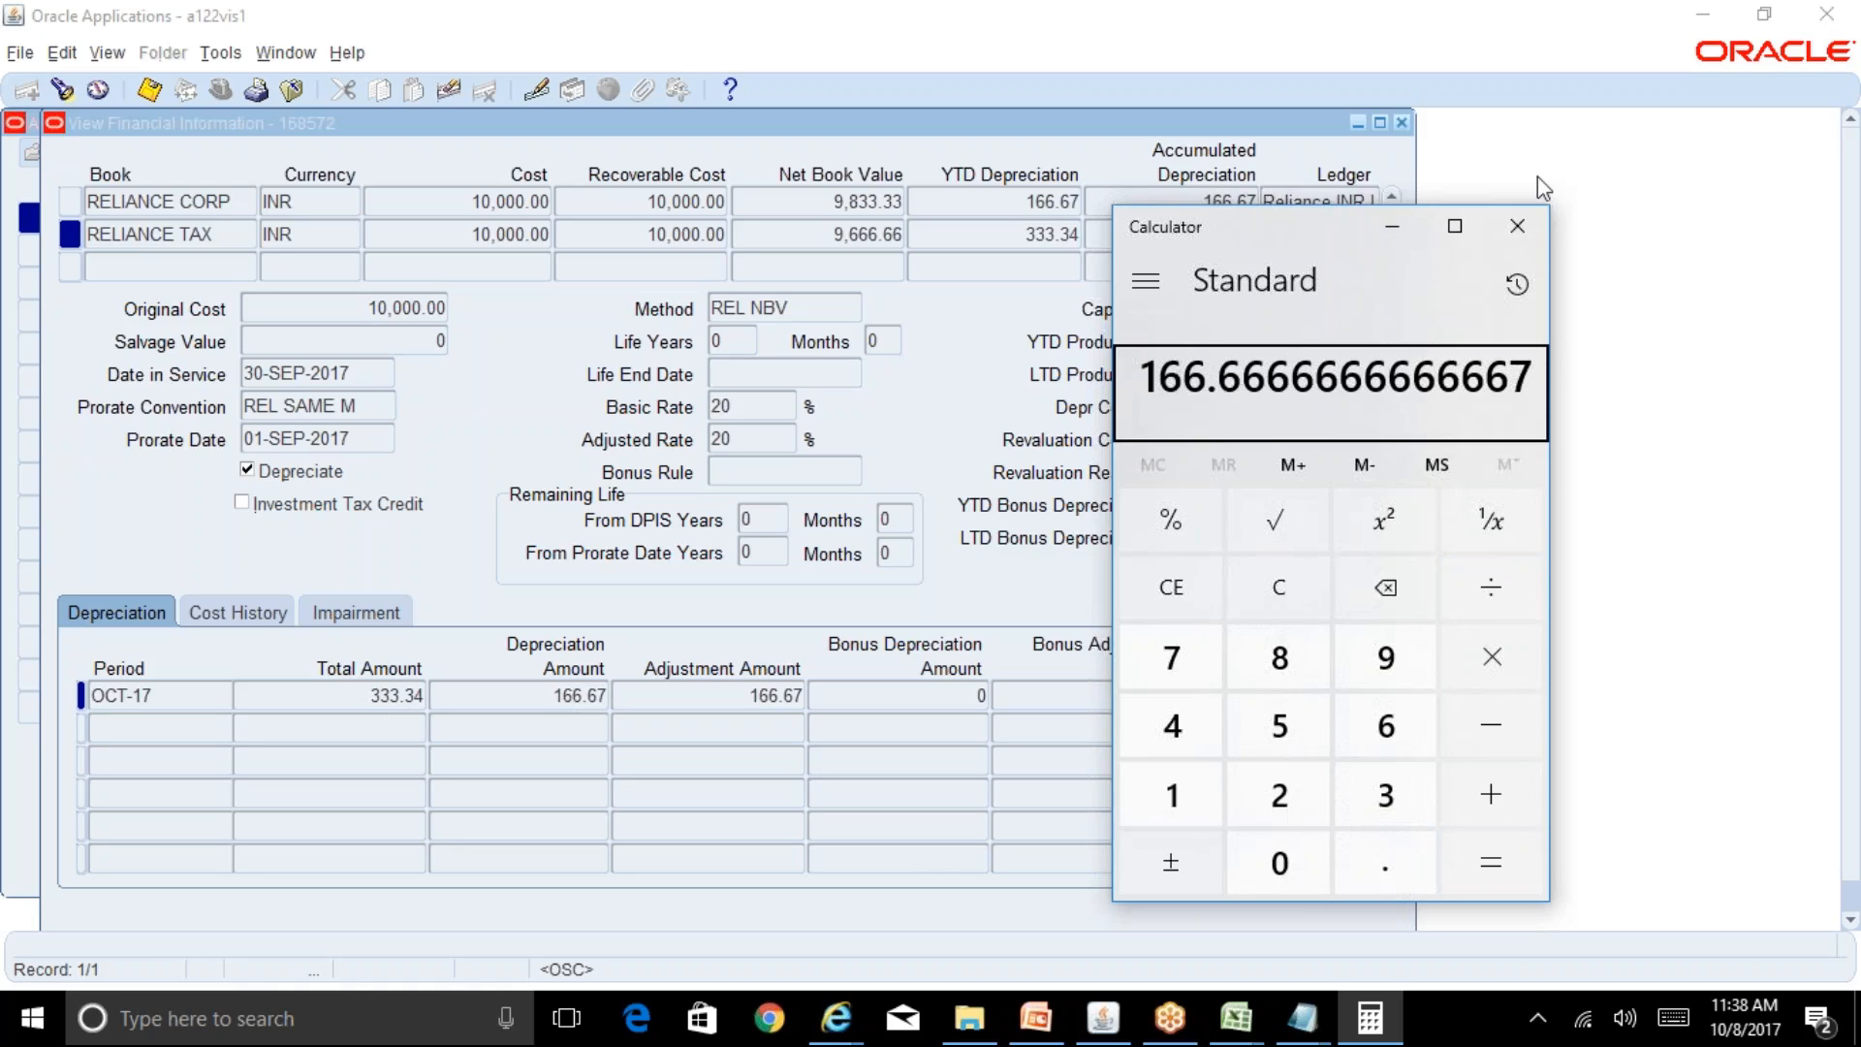
{"action": "left_click", "coordinate": [1518, 225]}
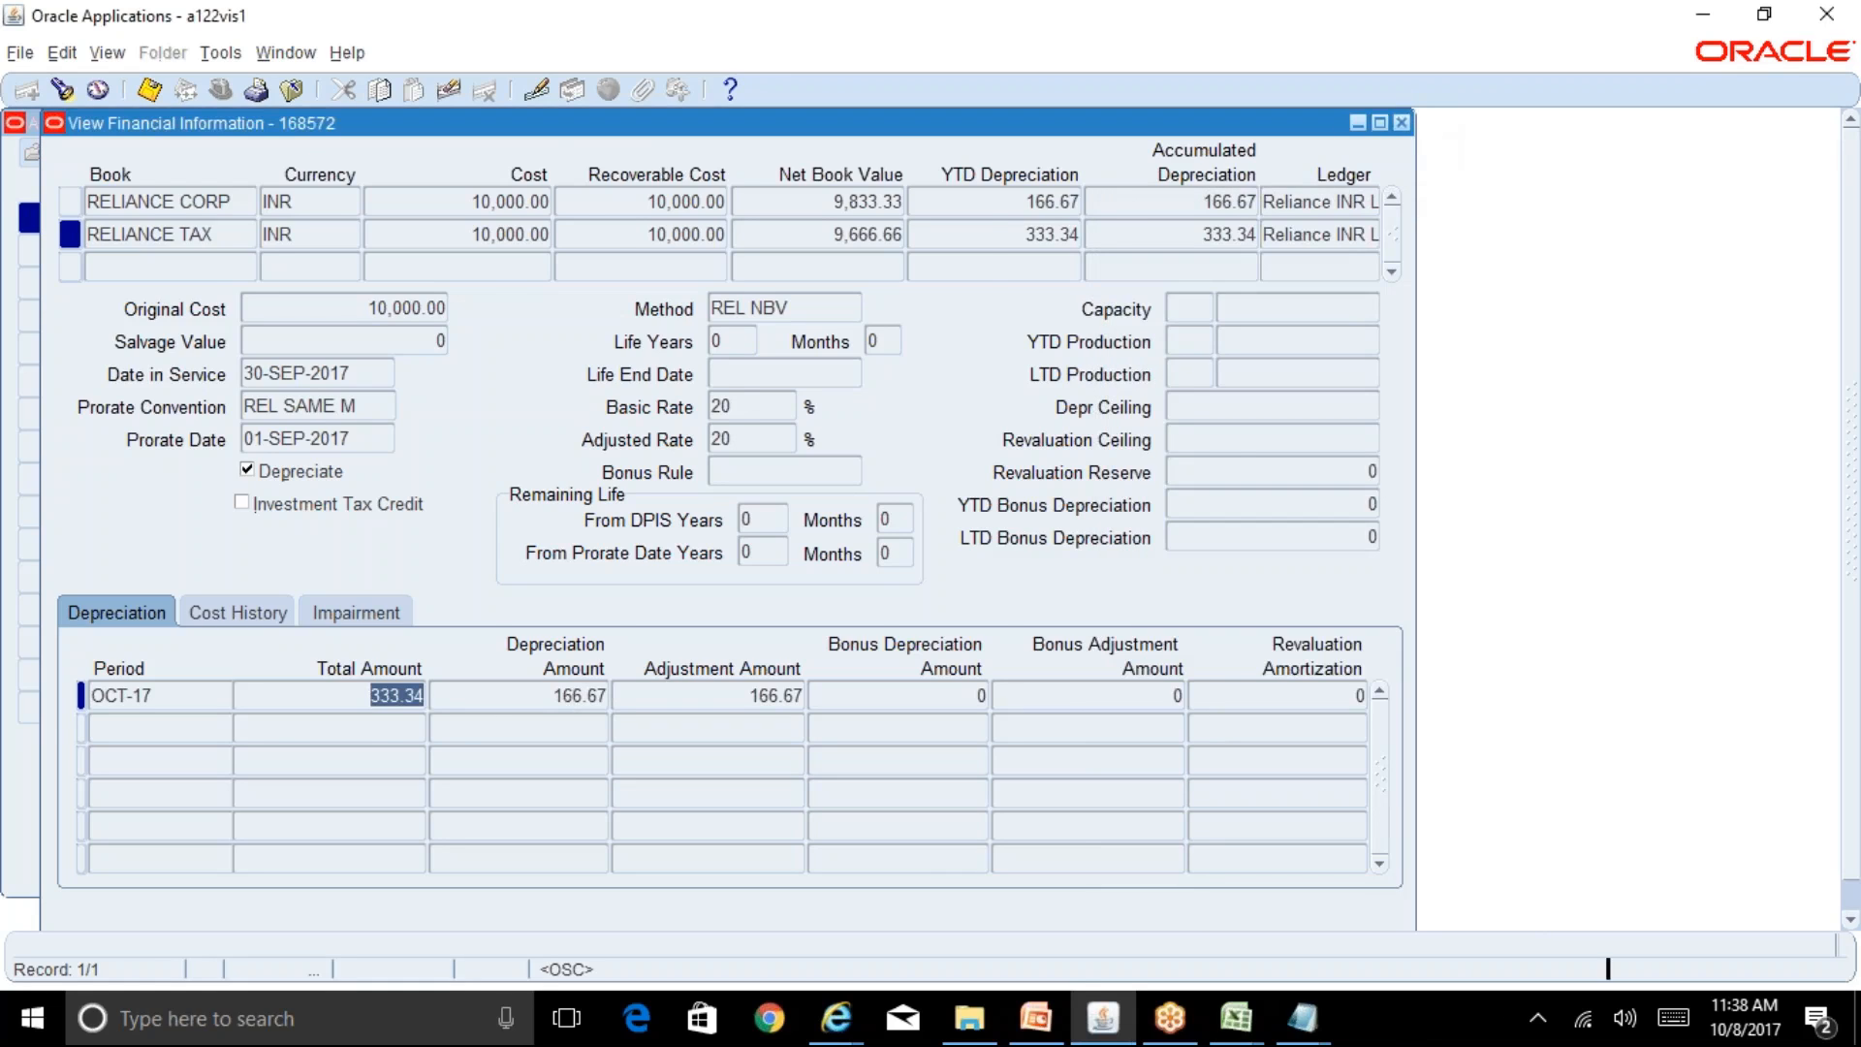
Step: Close the financial information for asset 168572 and start a new asset search with blank criteria
{"action": "left_click", "coordinate": [1402, 122]}
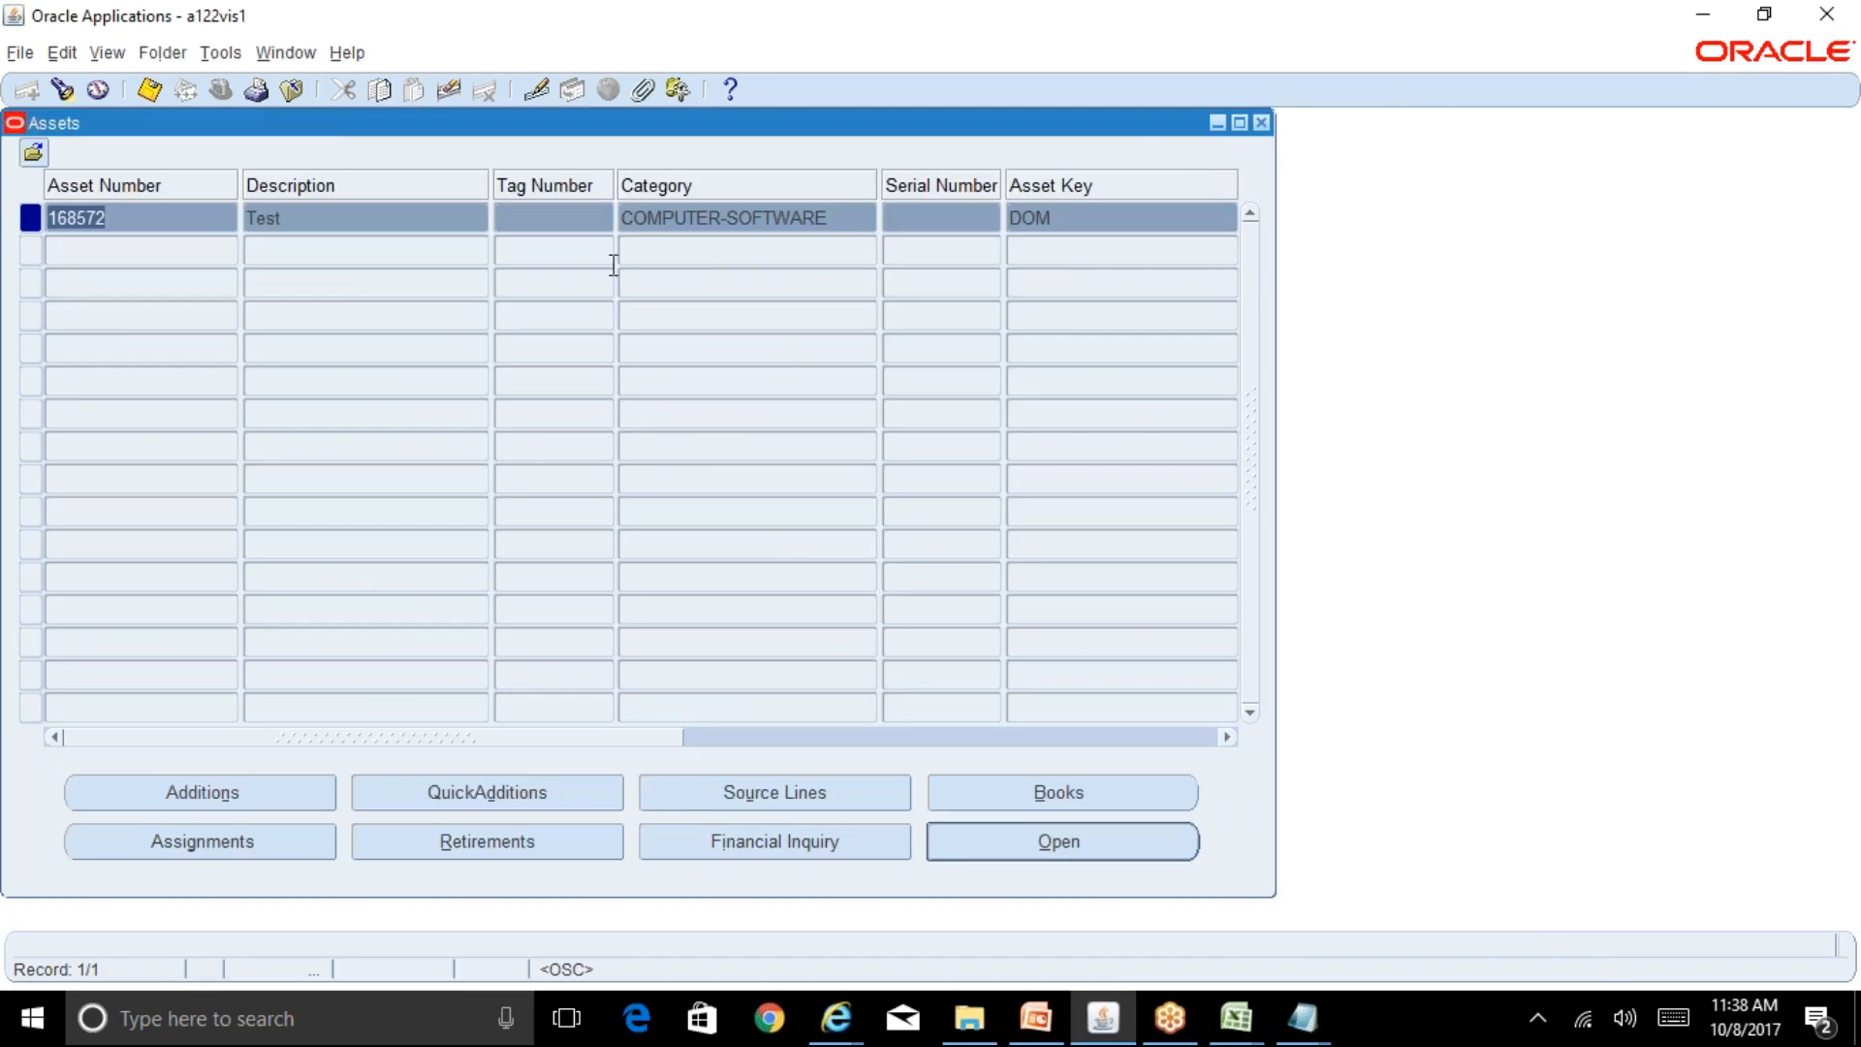
{"action": "left_click", "coordinate": [64, 89]}
{"action": "key", "text": "BackSpace"}
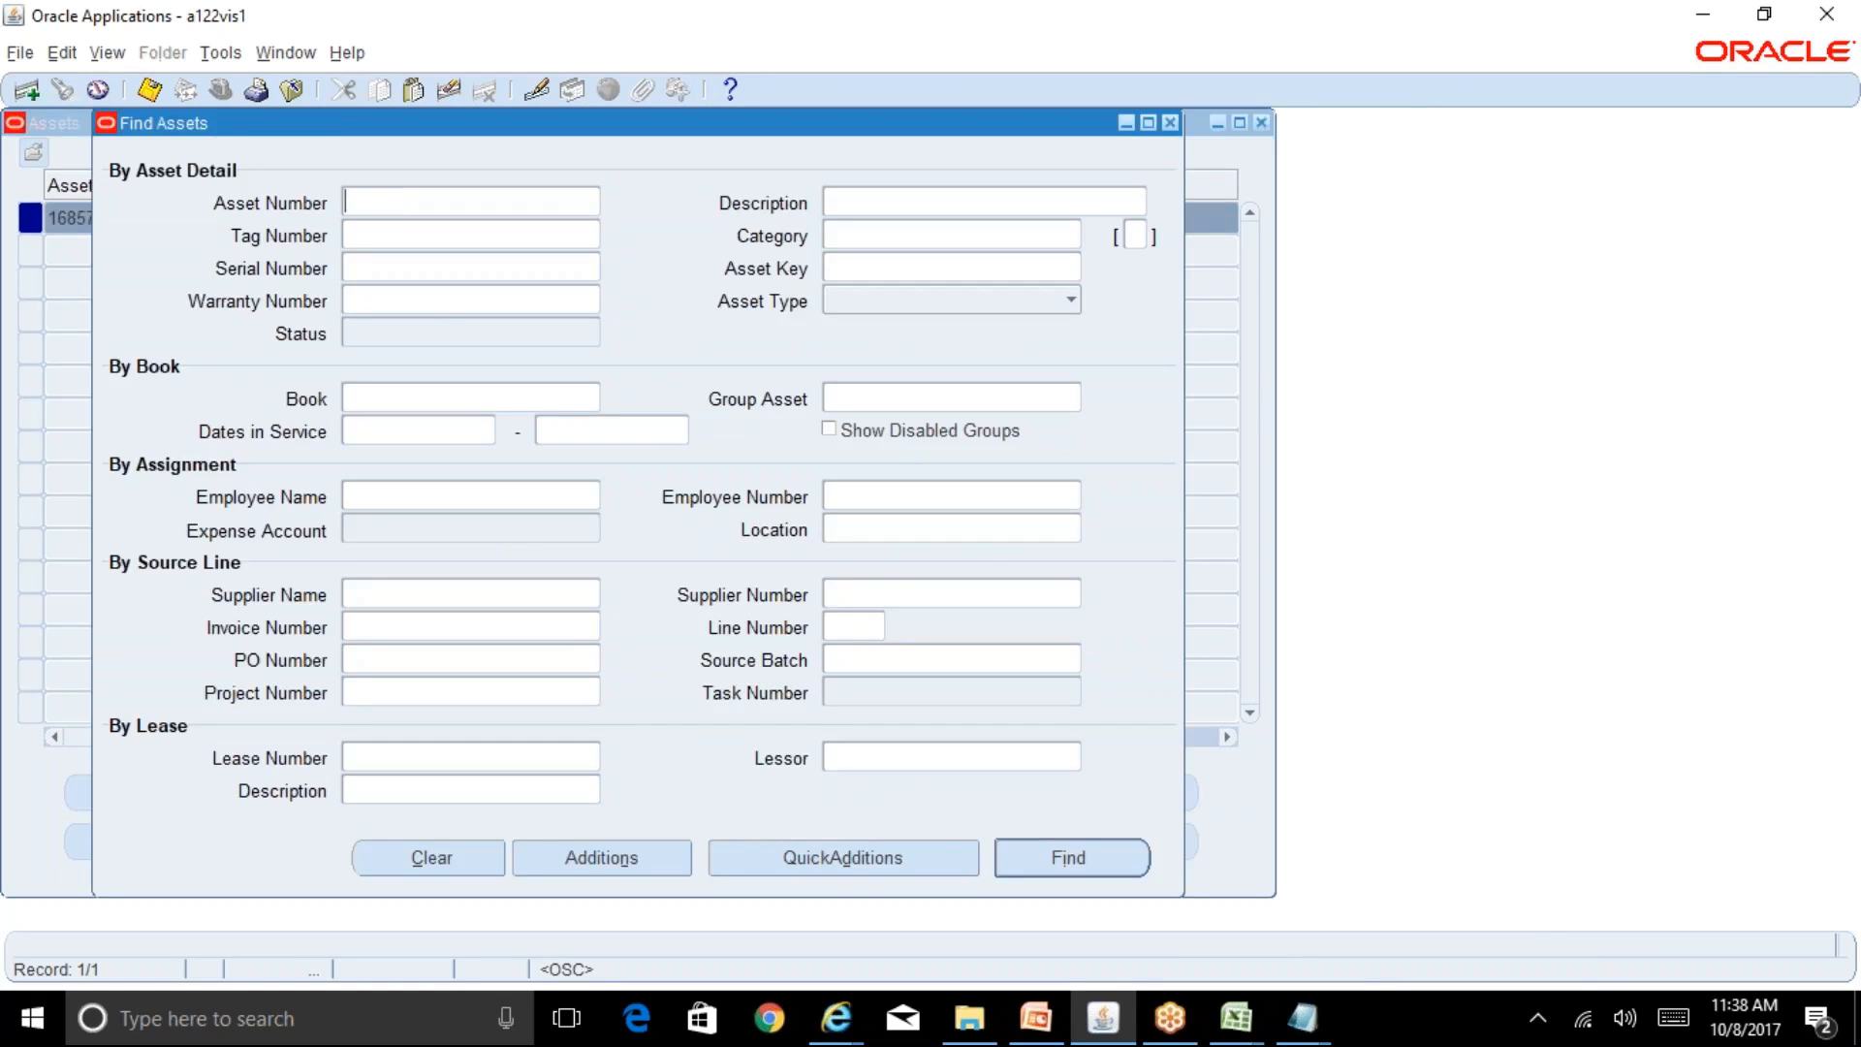
Step: Copy asset number 169572 from the Tax Reserve Ledger Report and enter it as the asset number to find
{"action": "mouse_move", "coordinate": [836, 1018]}
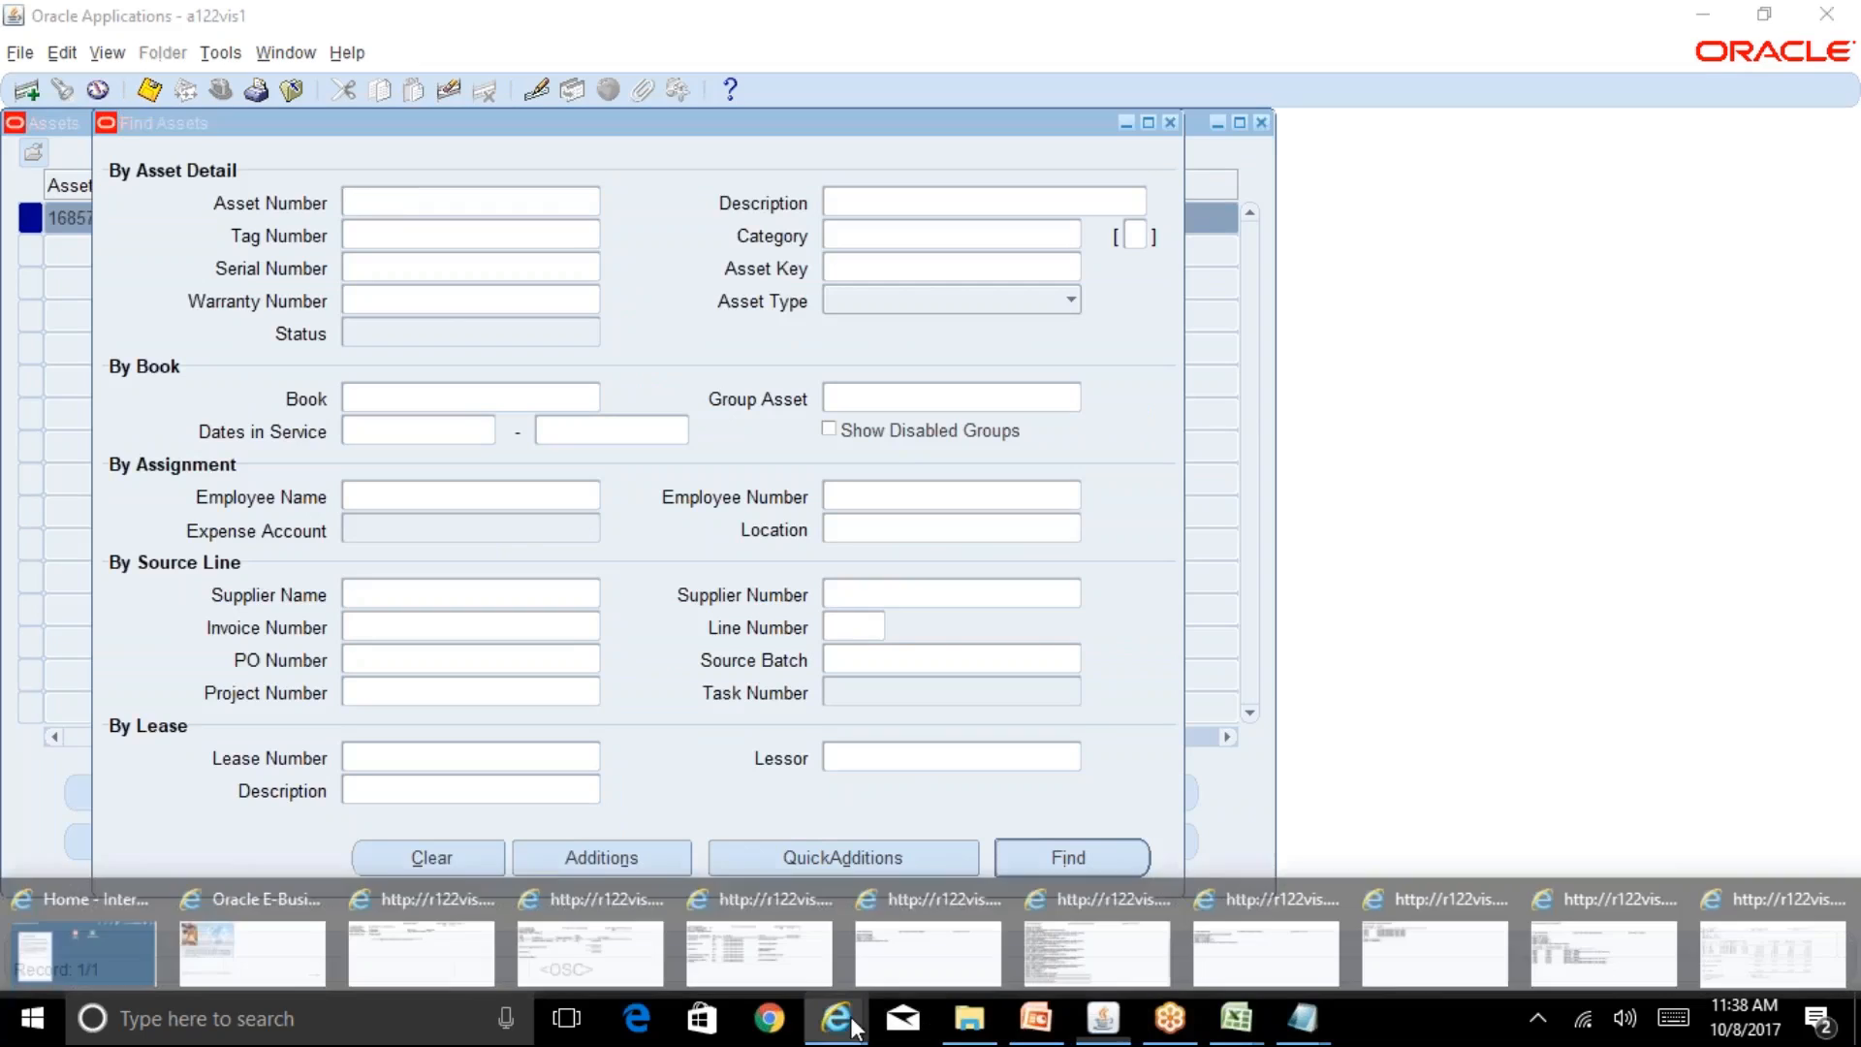
{"action": "left_click", "coordinate": [1803, 937]}
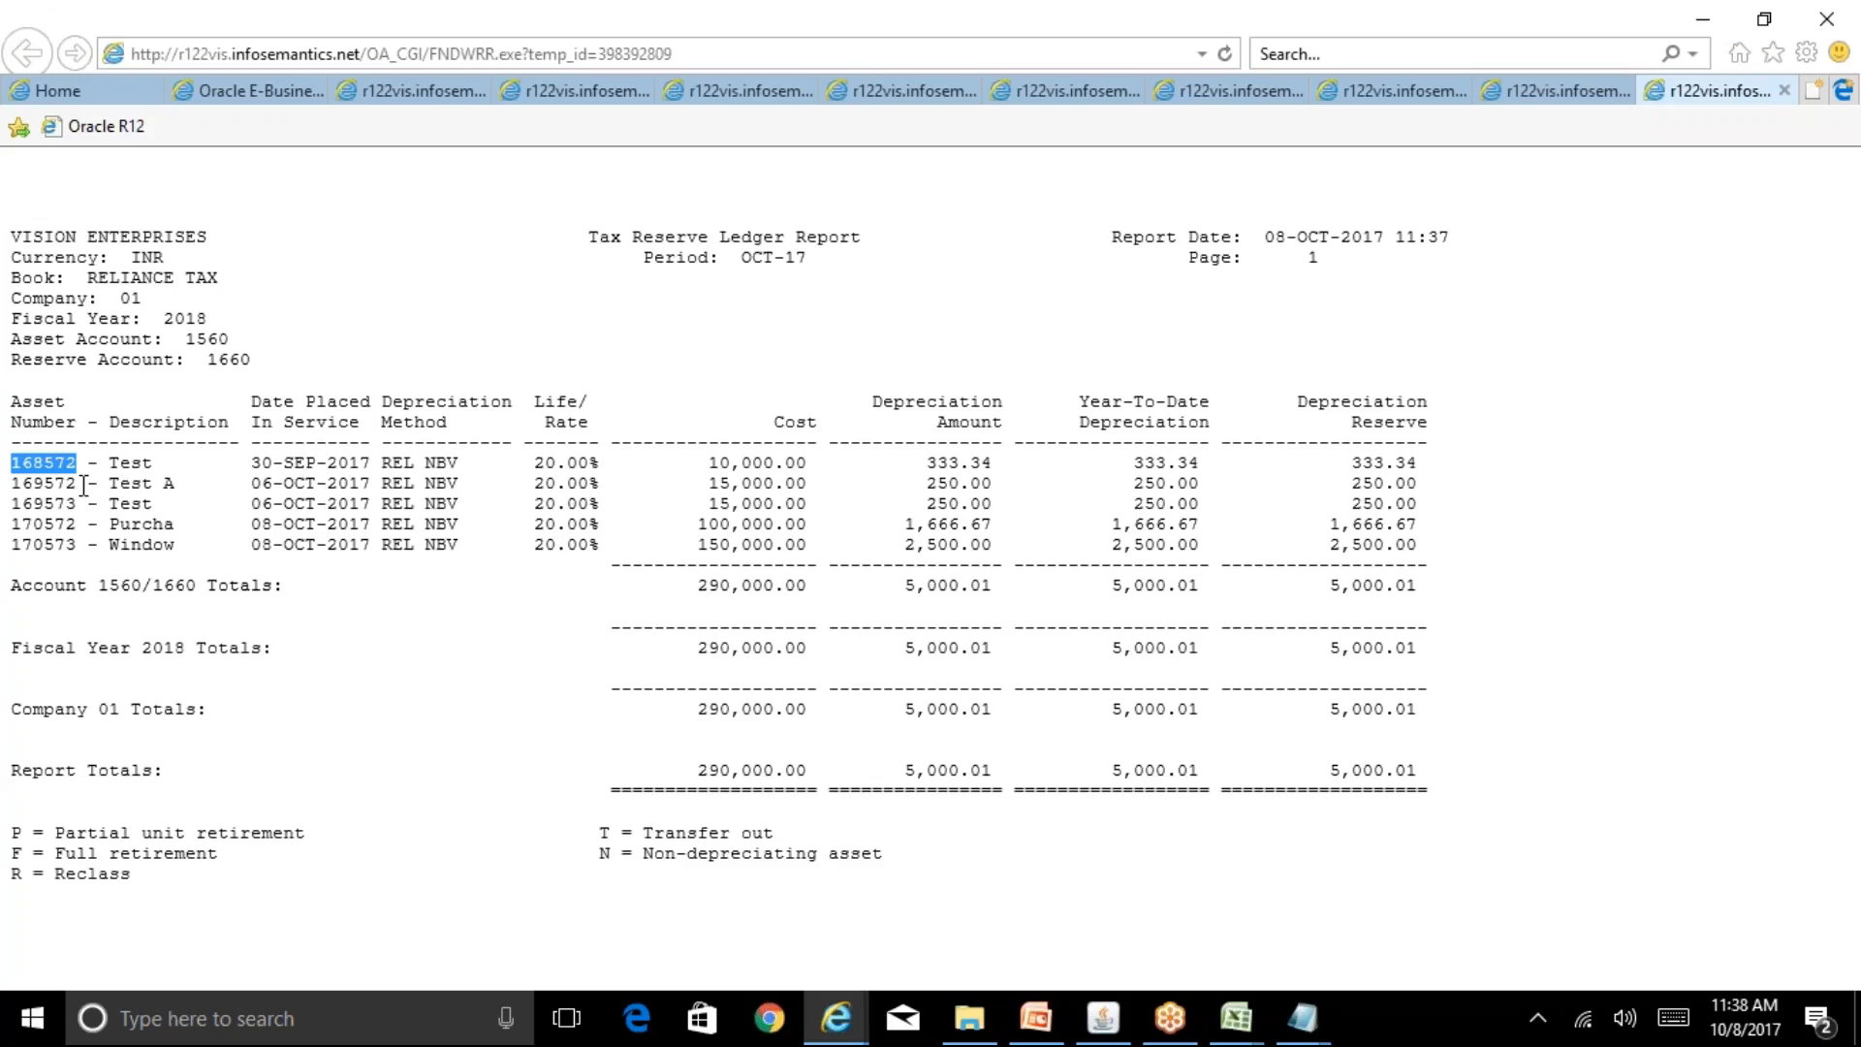
{"action": "left_click_drag", "start_coordinate": [77, 483], "coordinate": [13, 482]}
{"action": "key", "text": "ctrl+c"}
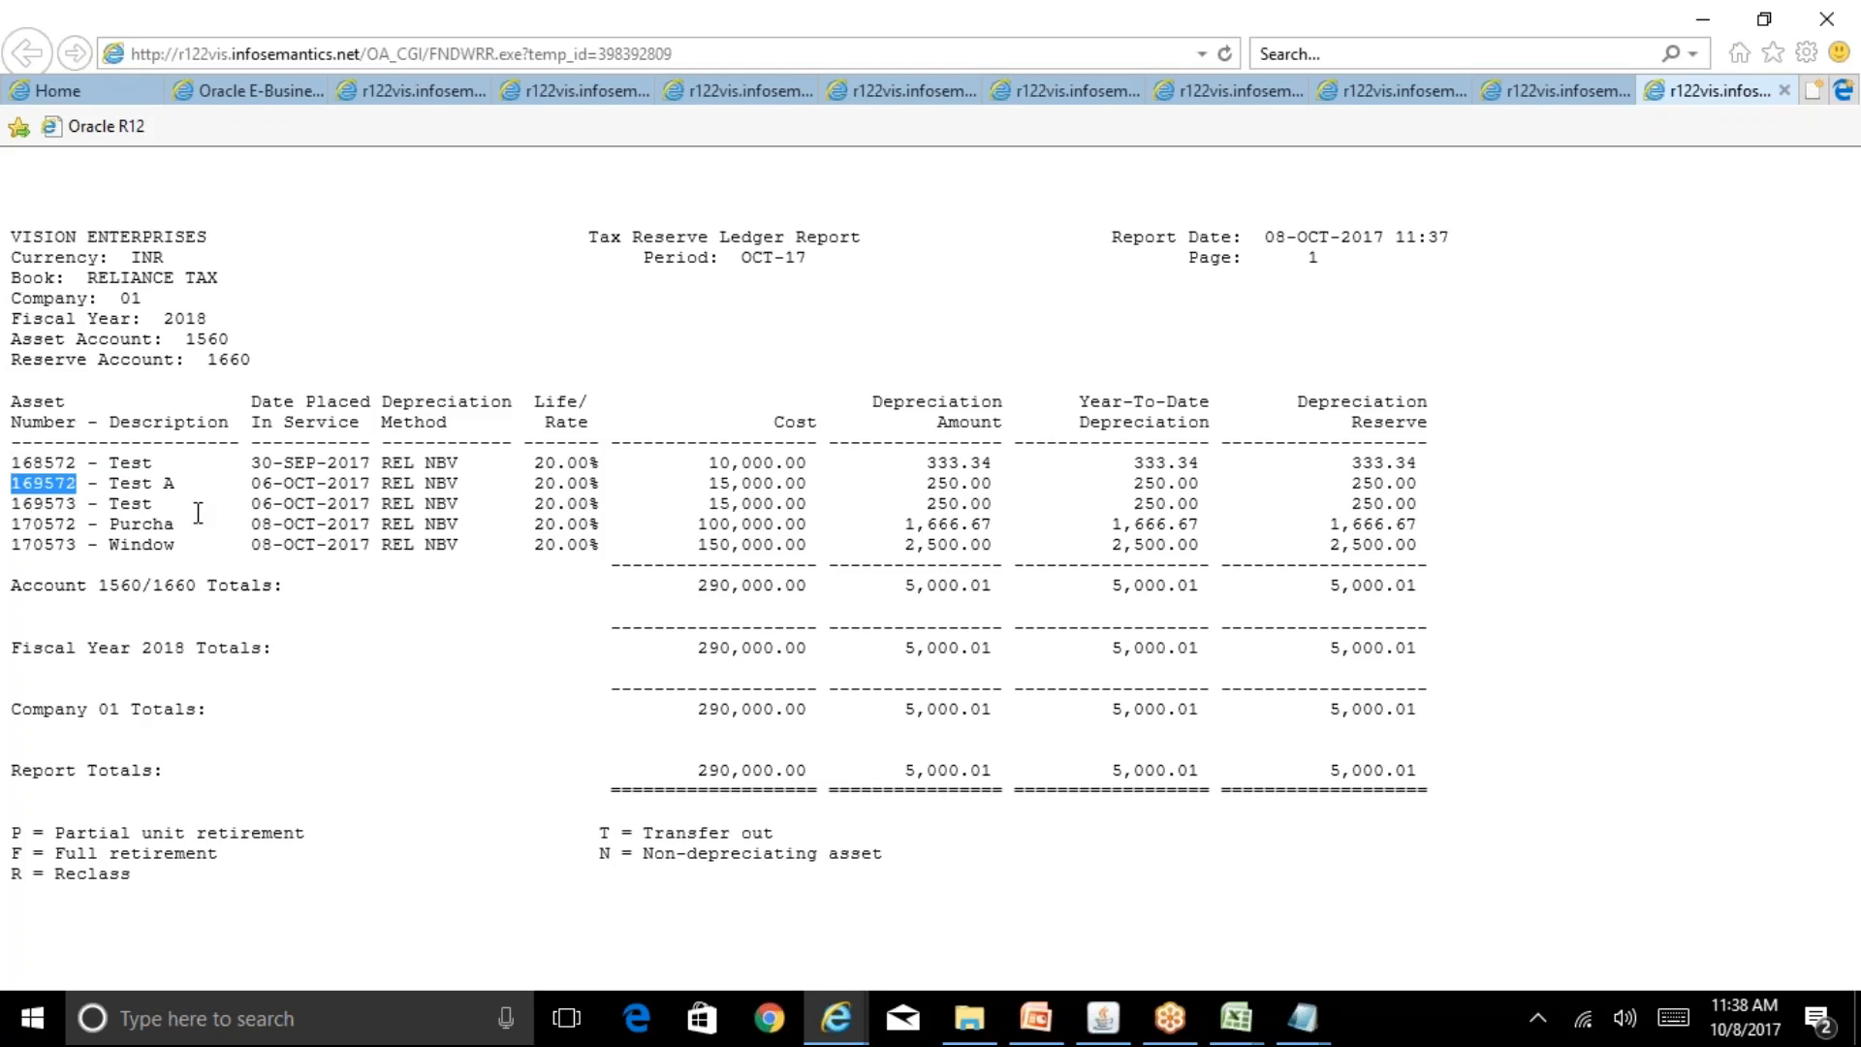
{"action": "left_click", "coordinate": [1103, 1013]}
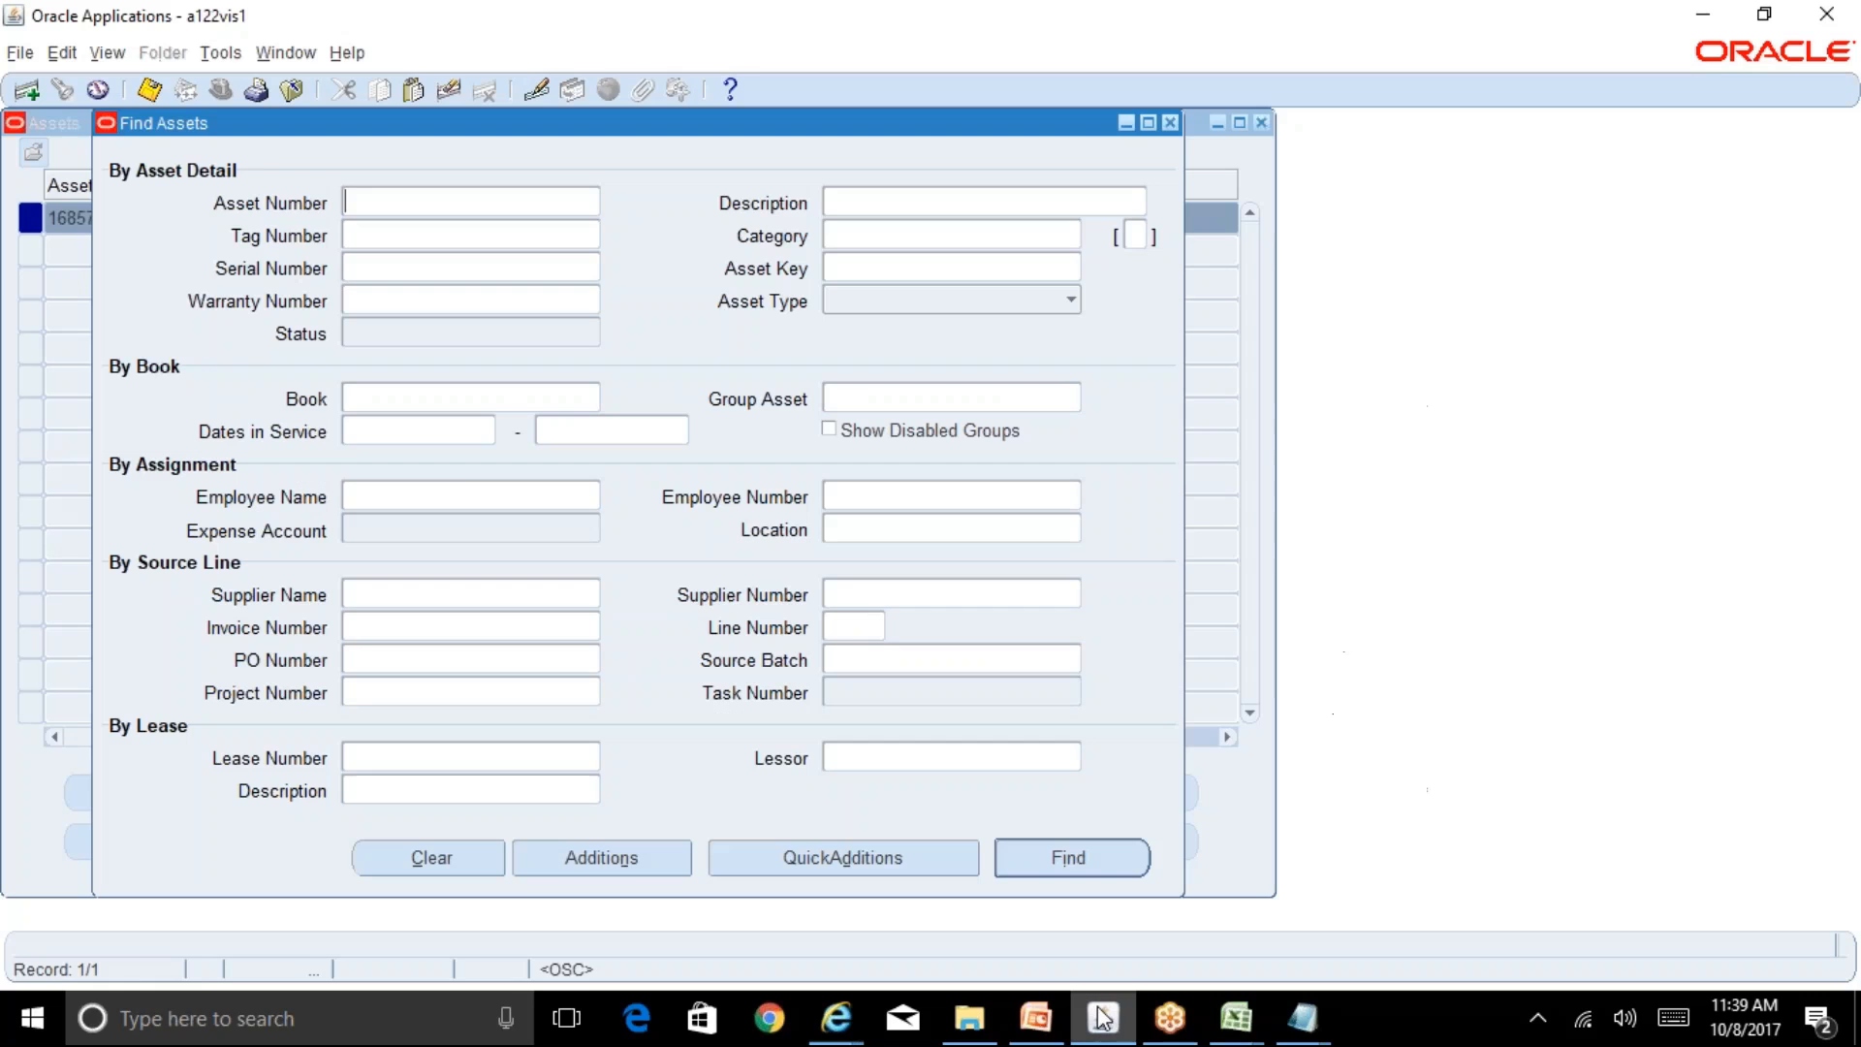
{"action": "key", "text": "ctrl+v"}
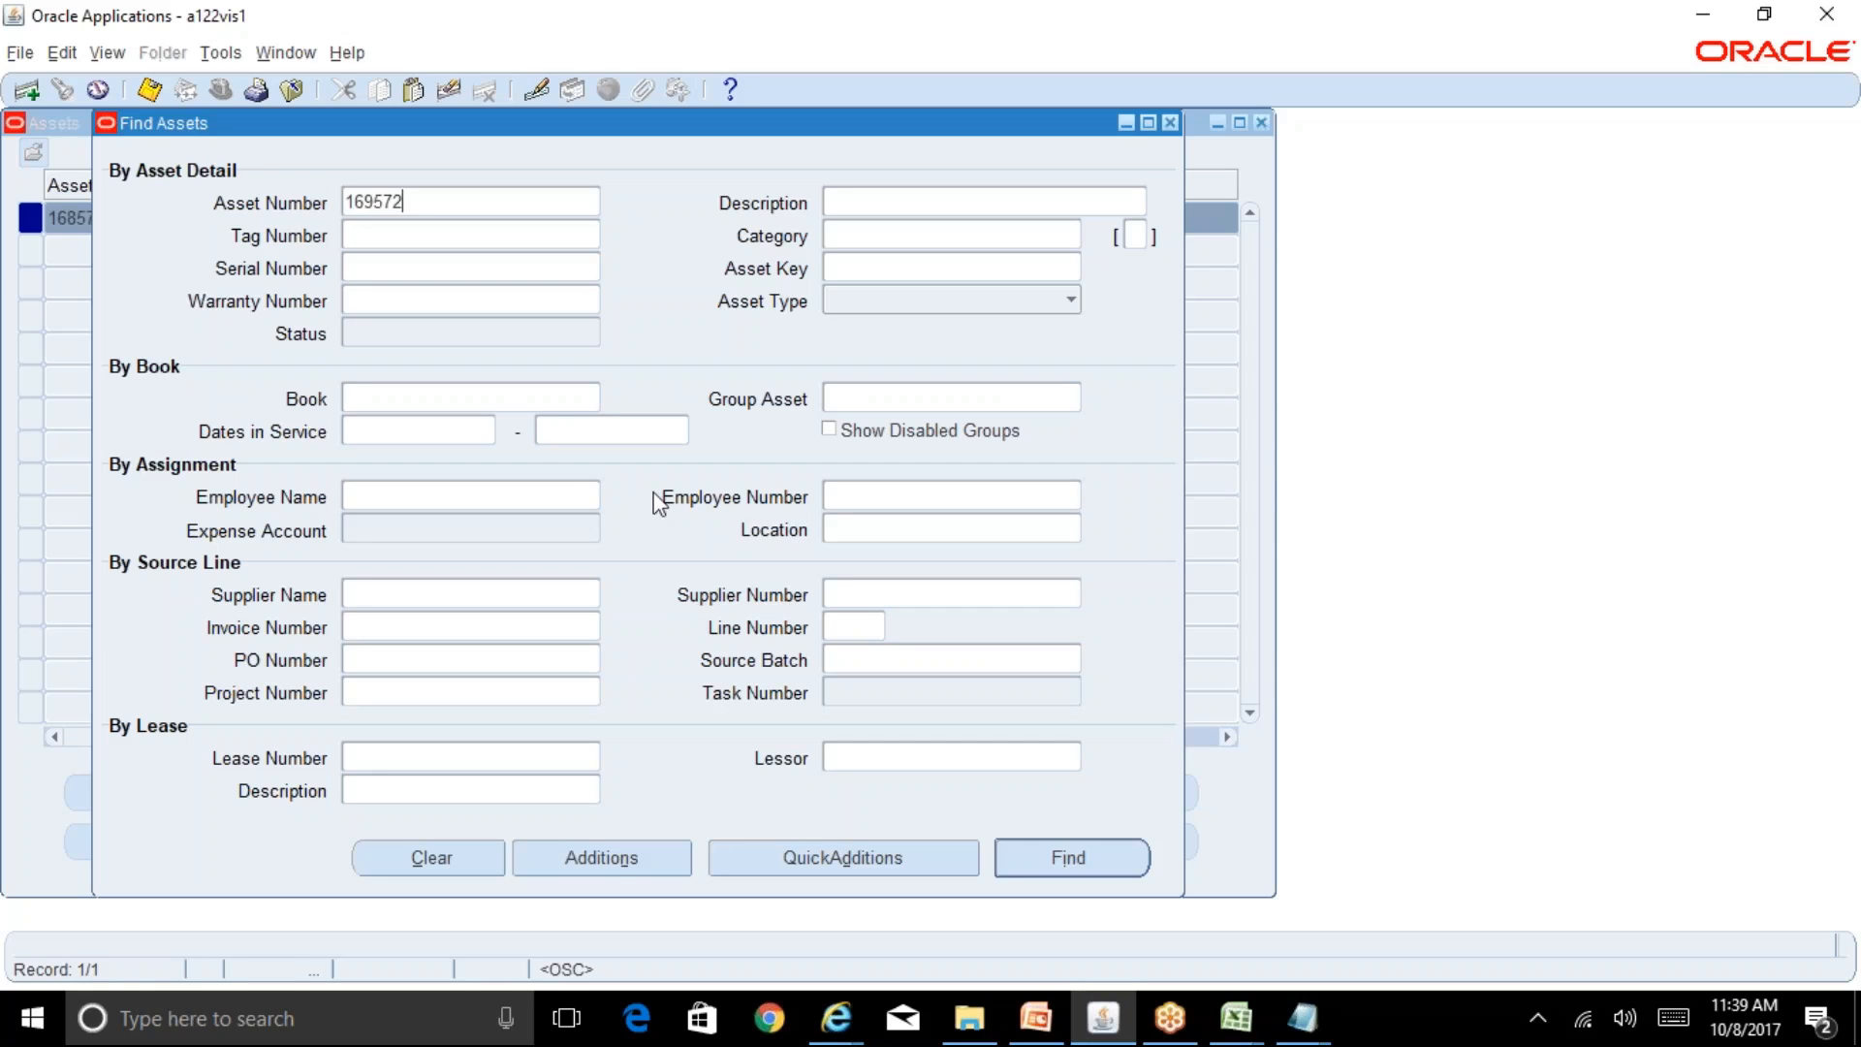
Step: Run the search, open the financial inquiry for asset 169572, and examine its RELIANCE TAX book depreciation
{"action": "left_click", "coordinate": [438, 395]}
{"action": "type", "text": "FE"}
{"action": "key", "text": "BackSpace"}
{"action": "key", "text": "BackSpace"}
{"action": "key", "text": "alt+i"}
{"action": "left_click", "coordinate": [747, 849]}
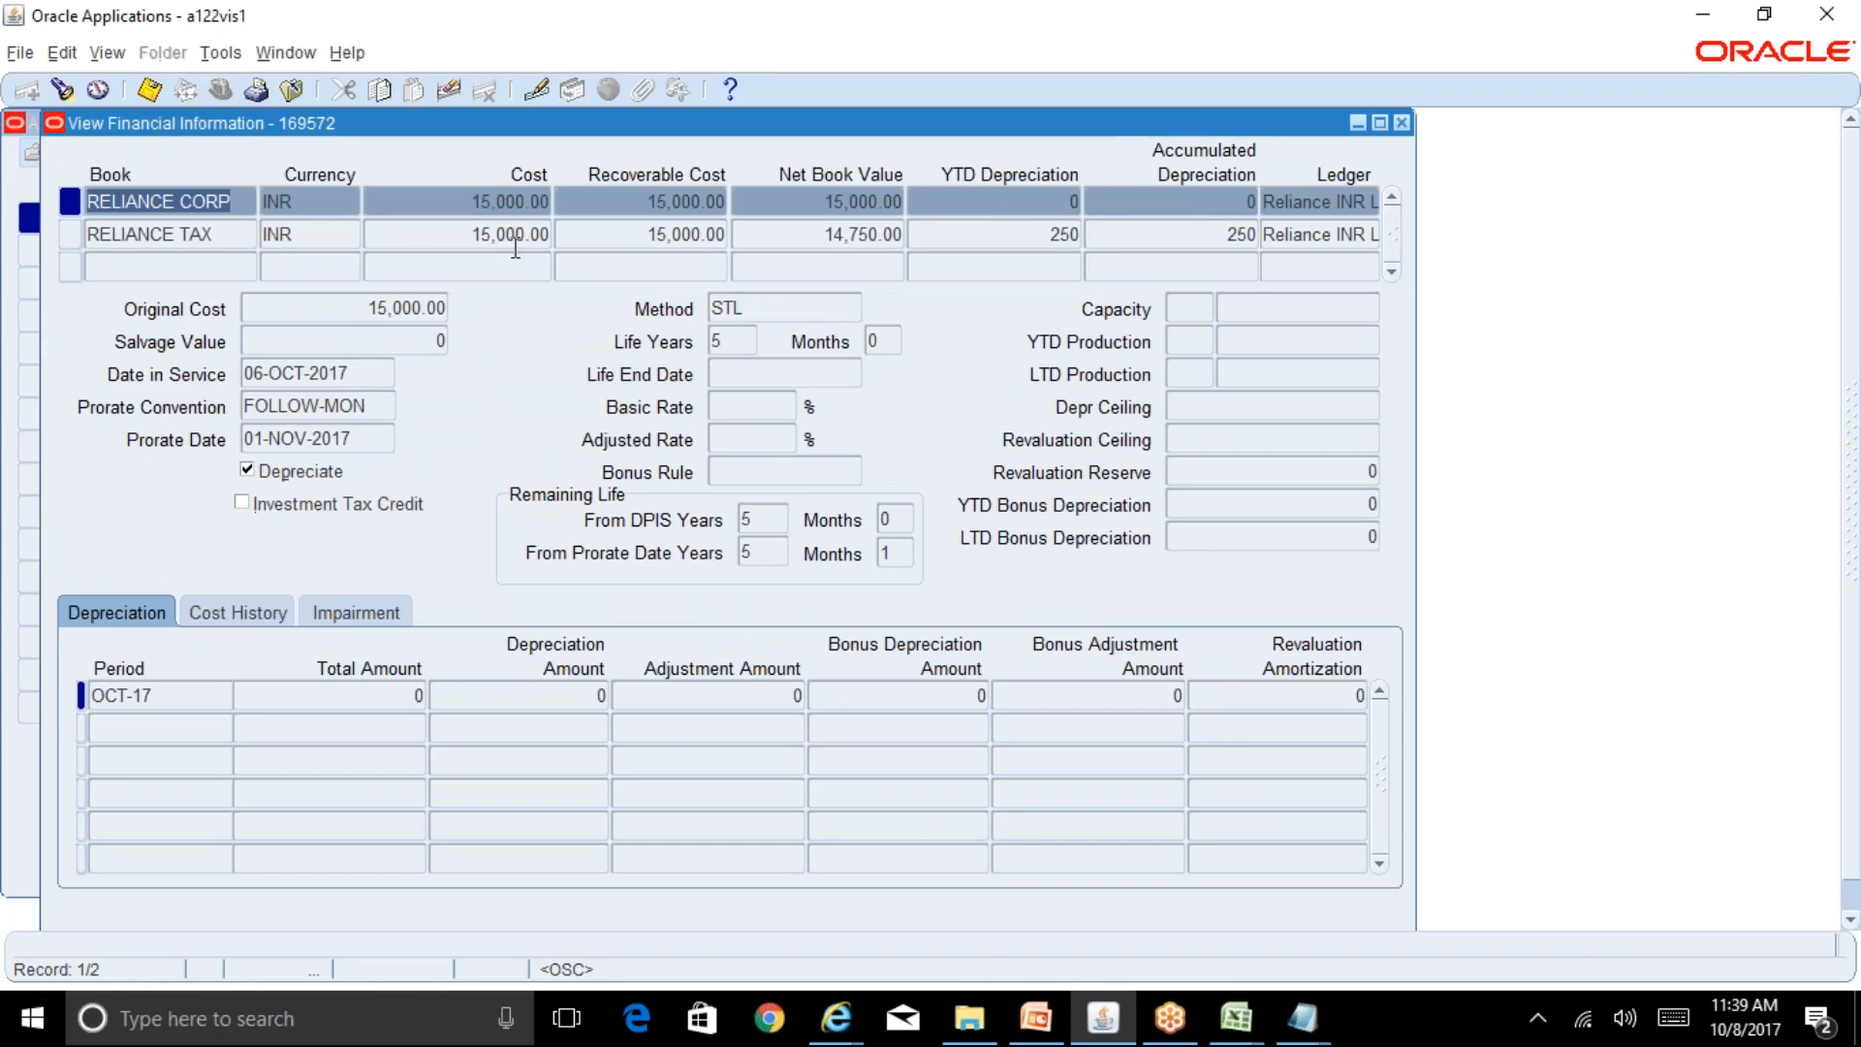
{"action": "left_click", "coordinate": [513, 236]}
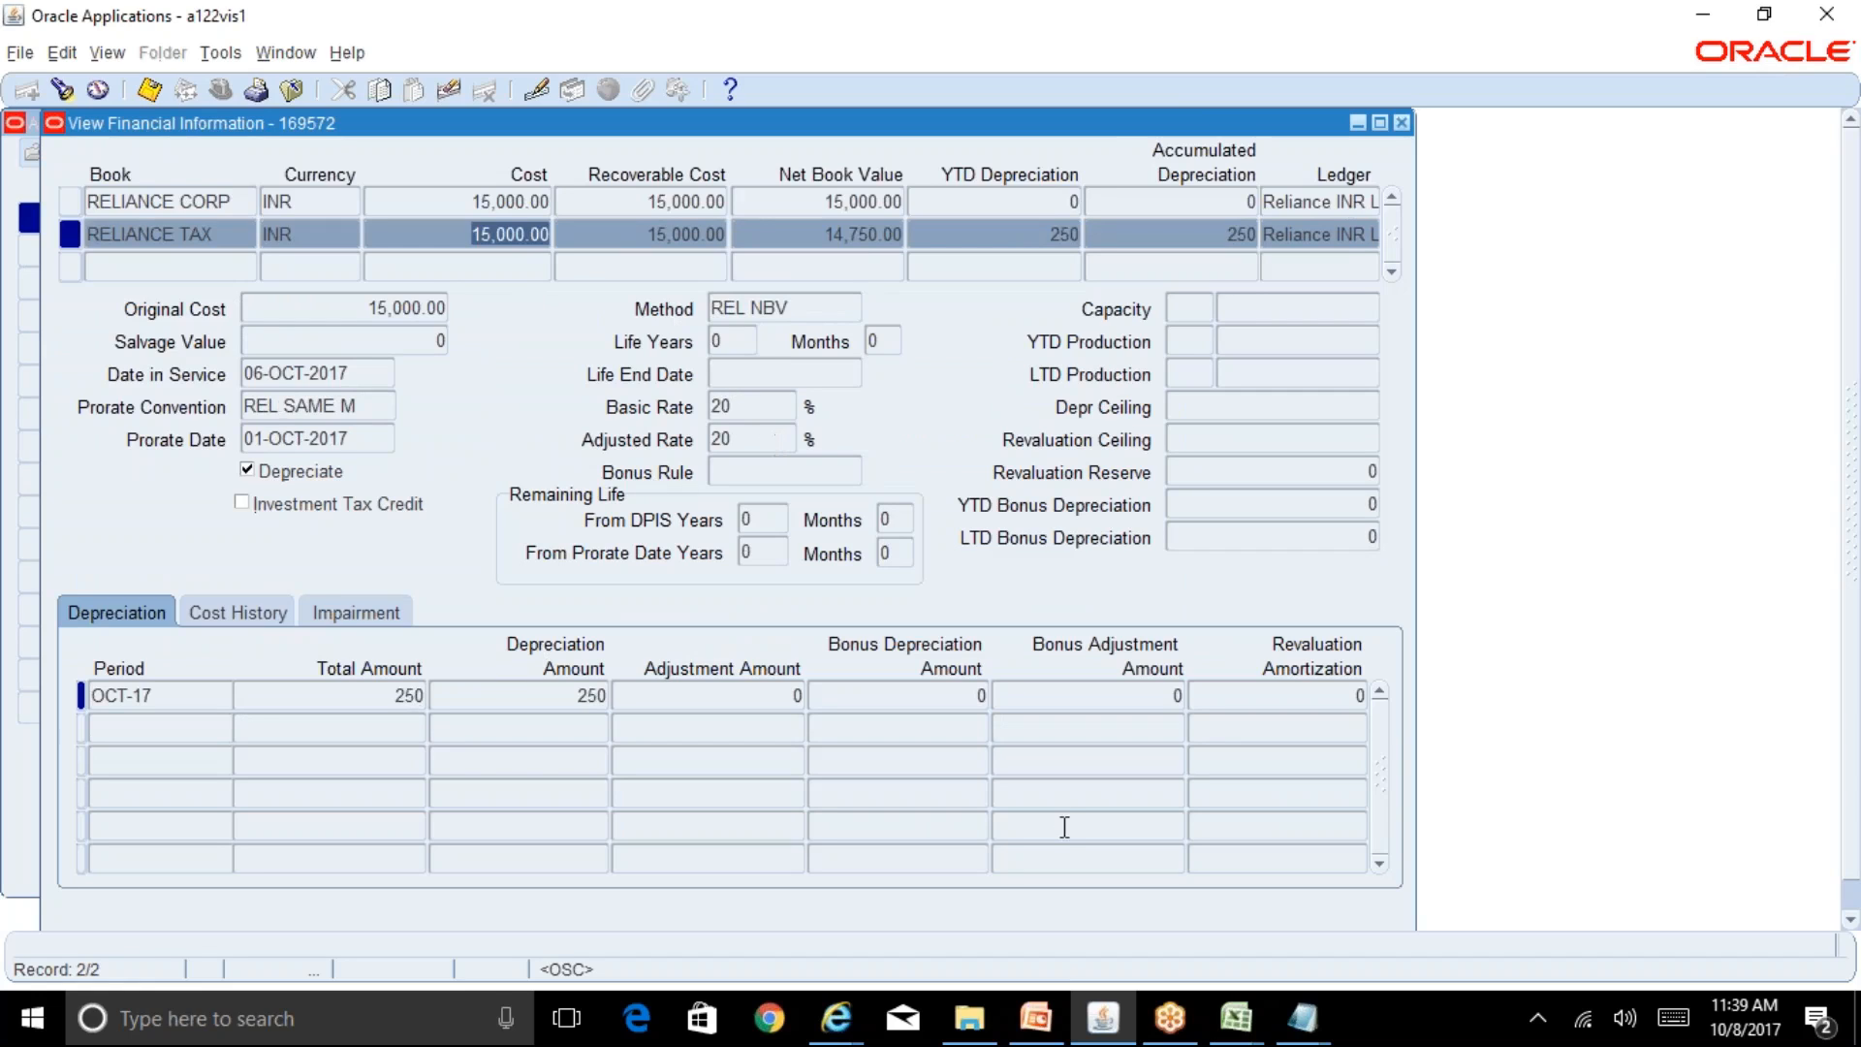
Step: Open Calculator and compute 20 percent of 15000 divided by 12 months to check the asset's monthly tax depreciation
{"action": "key", "text": "super+r"}
{"action": "type", "text": "calc"}
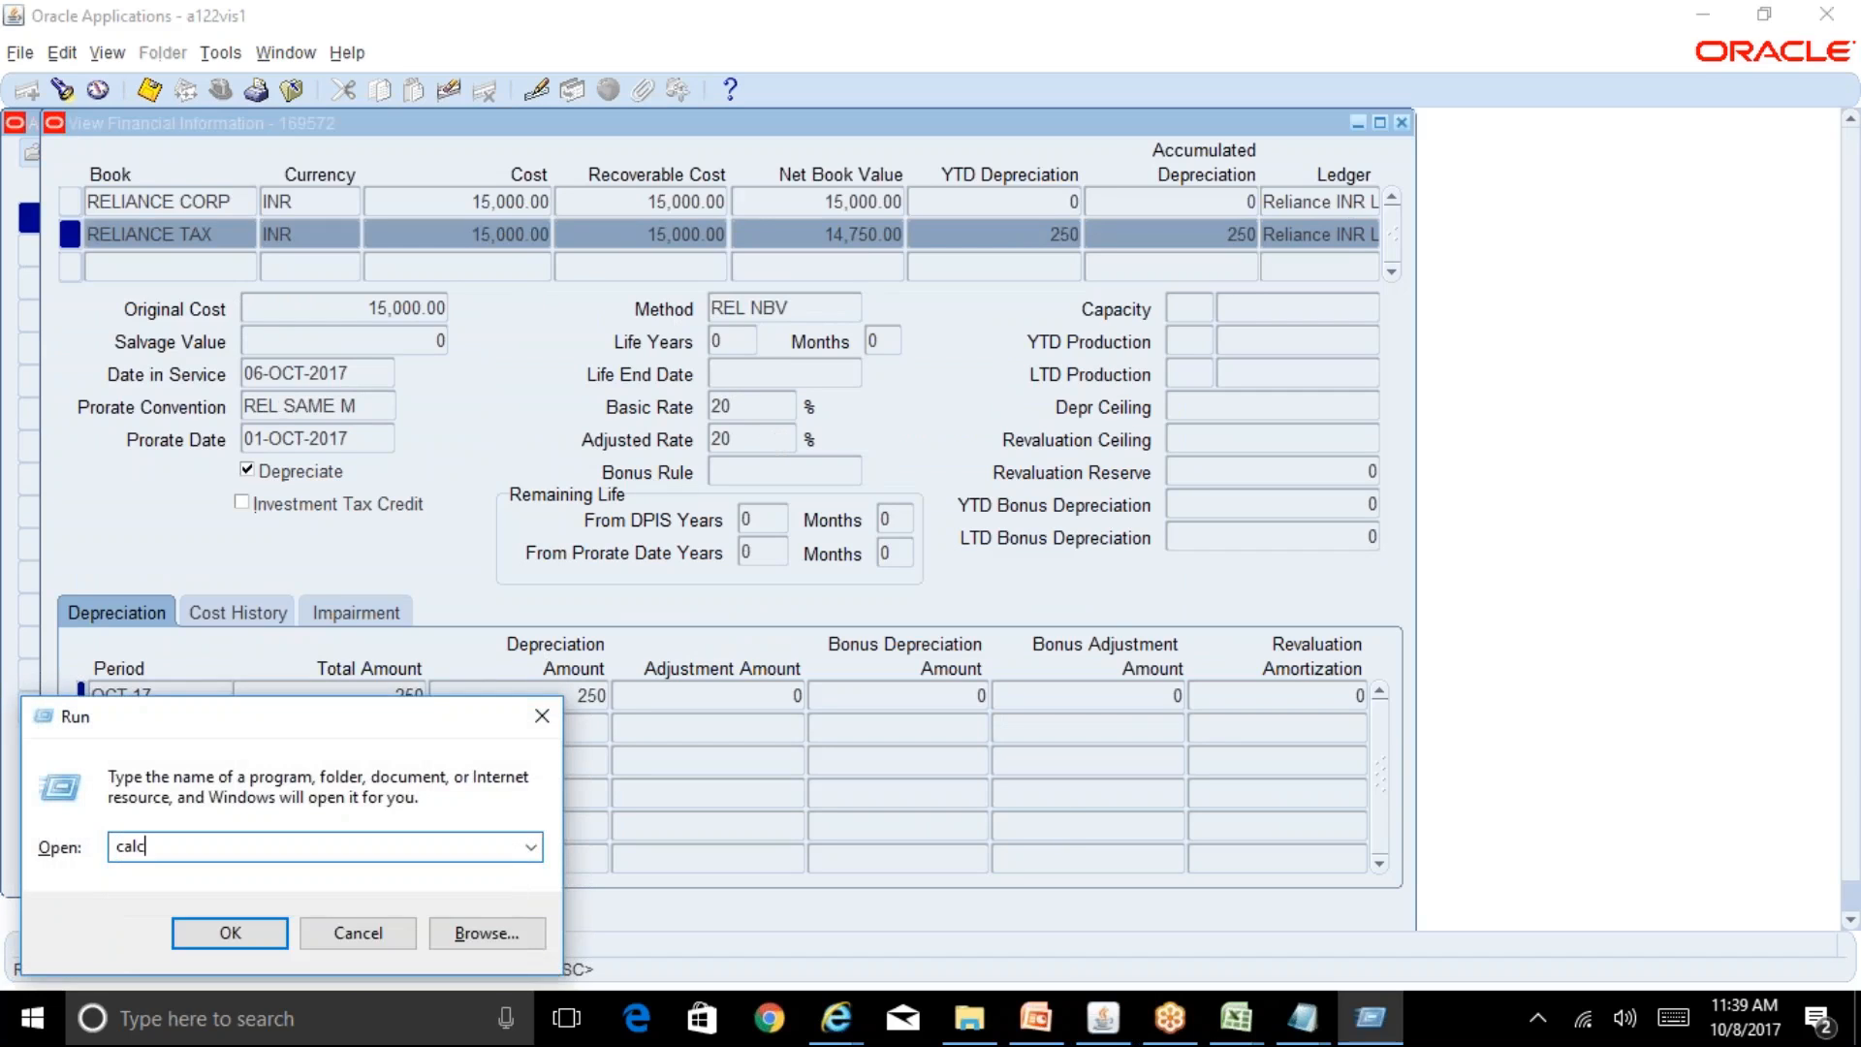
{"action": "key", "text": "Return"}
{"action": "type", "text": "150"}
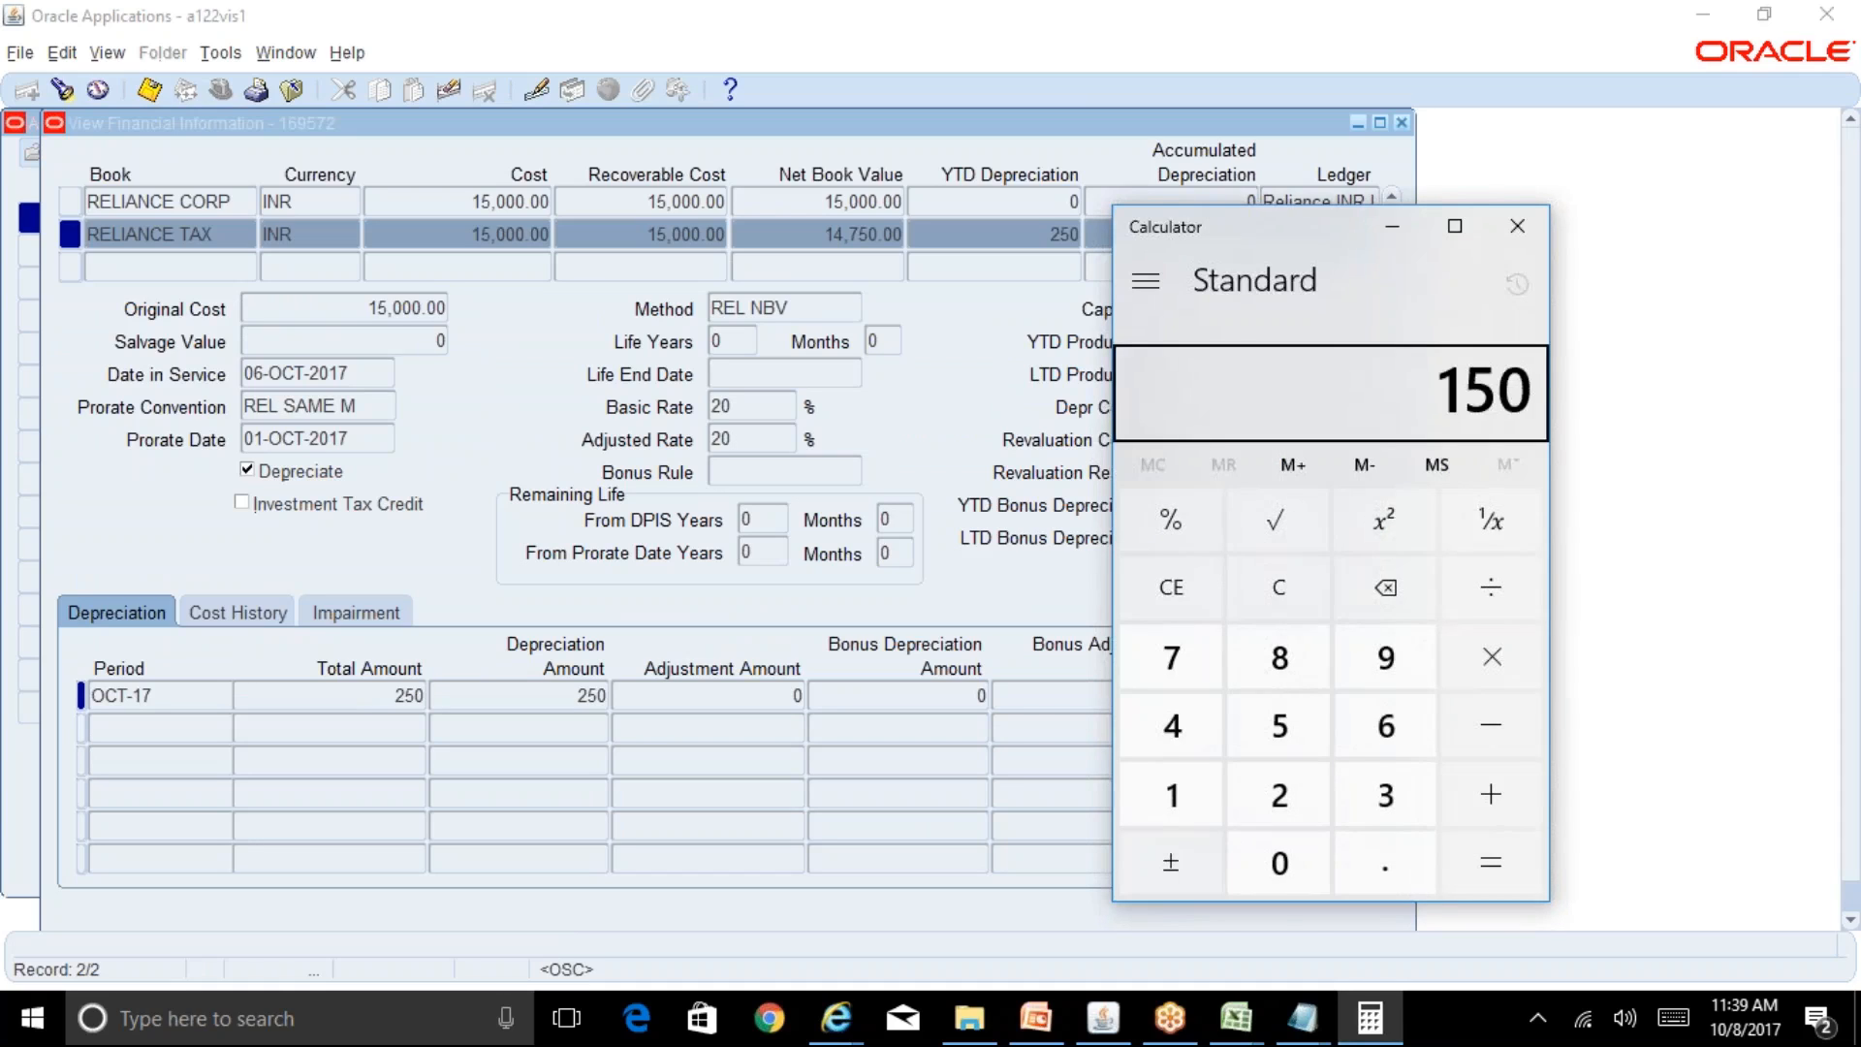
{"action": "type", "text": "00*20/100"}
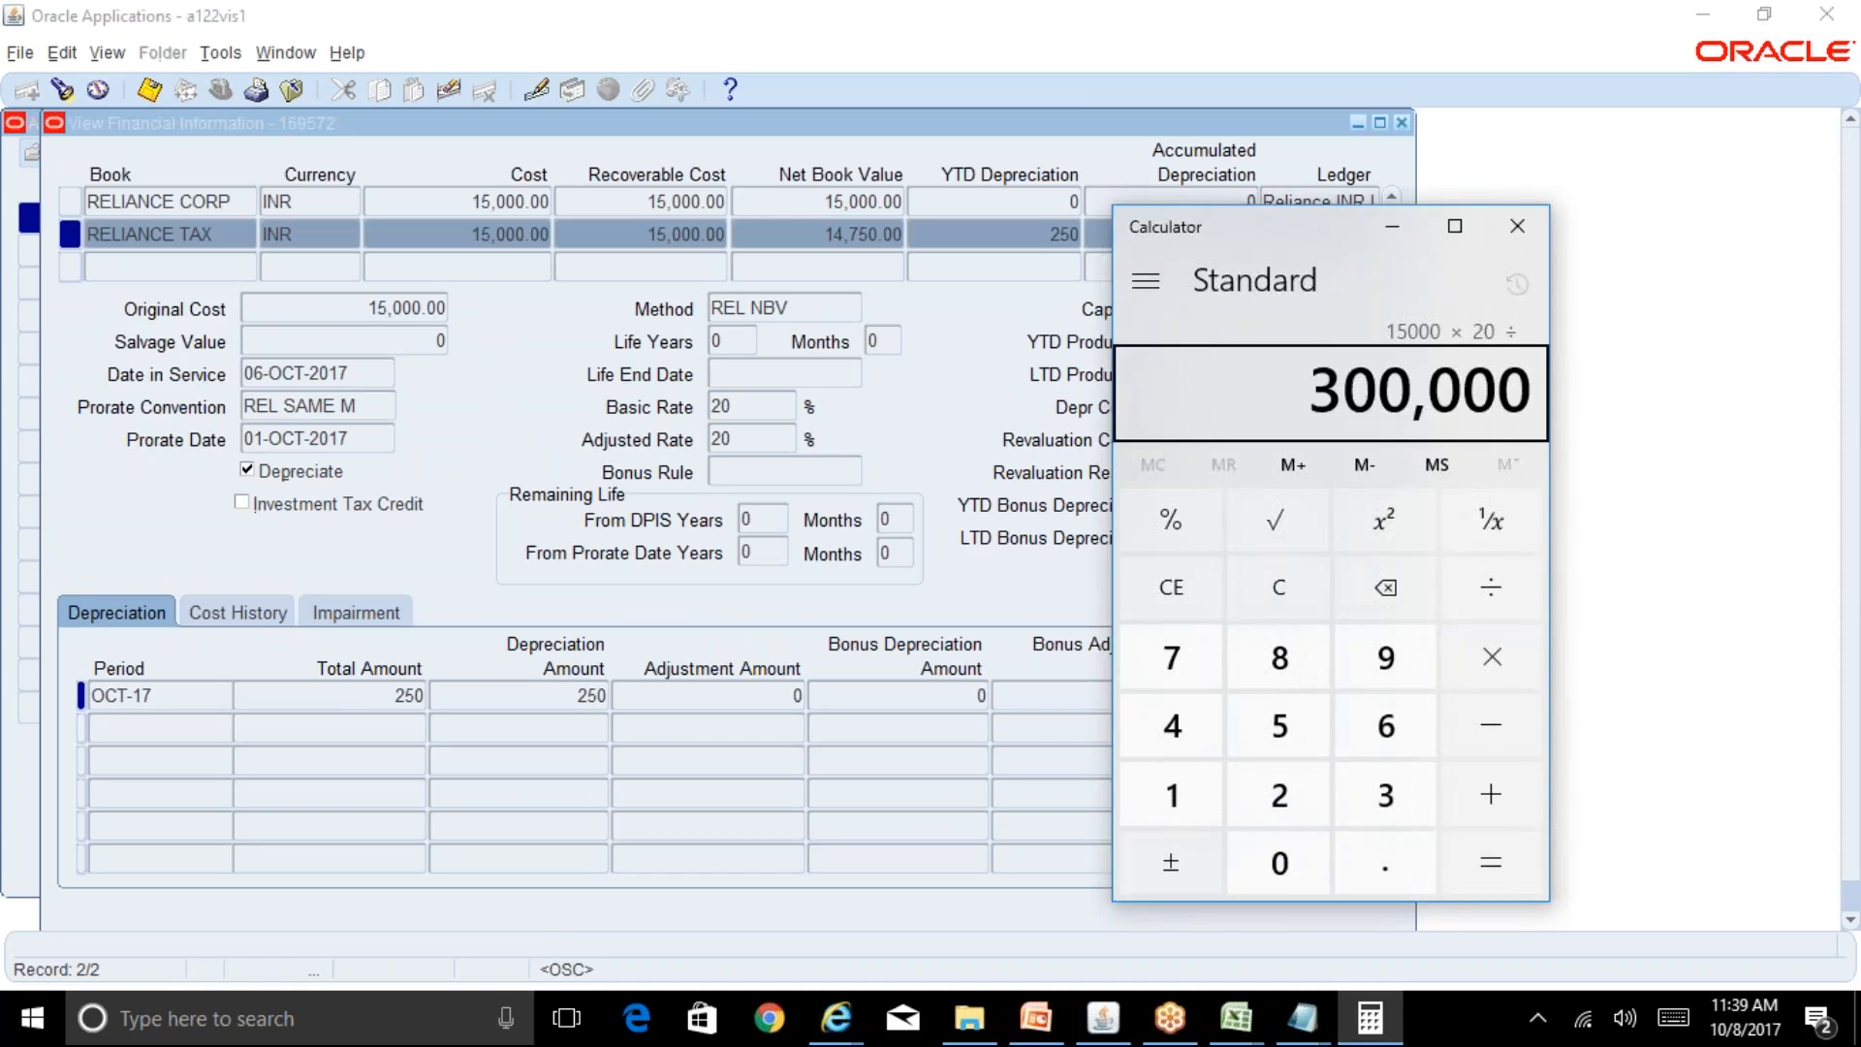
{"action": "key", "text": "Return"}
{"action": "type", "text": "/12"}
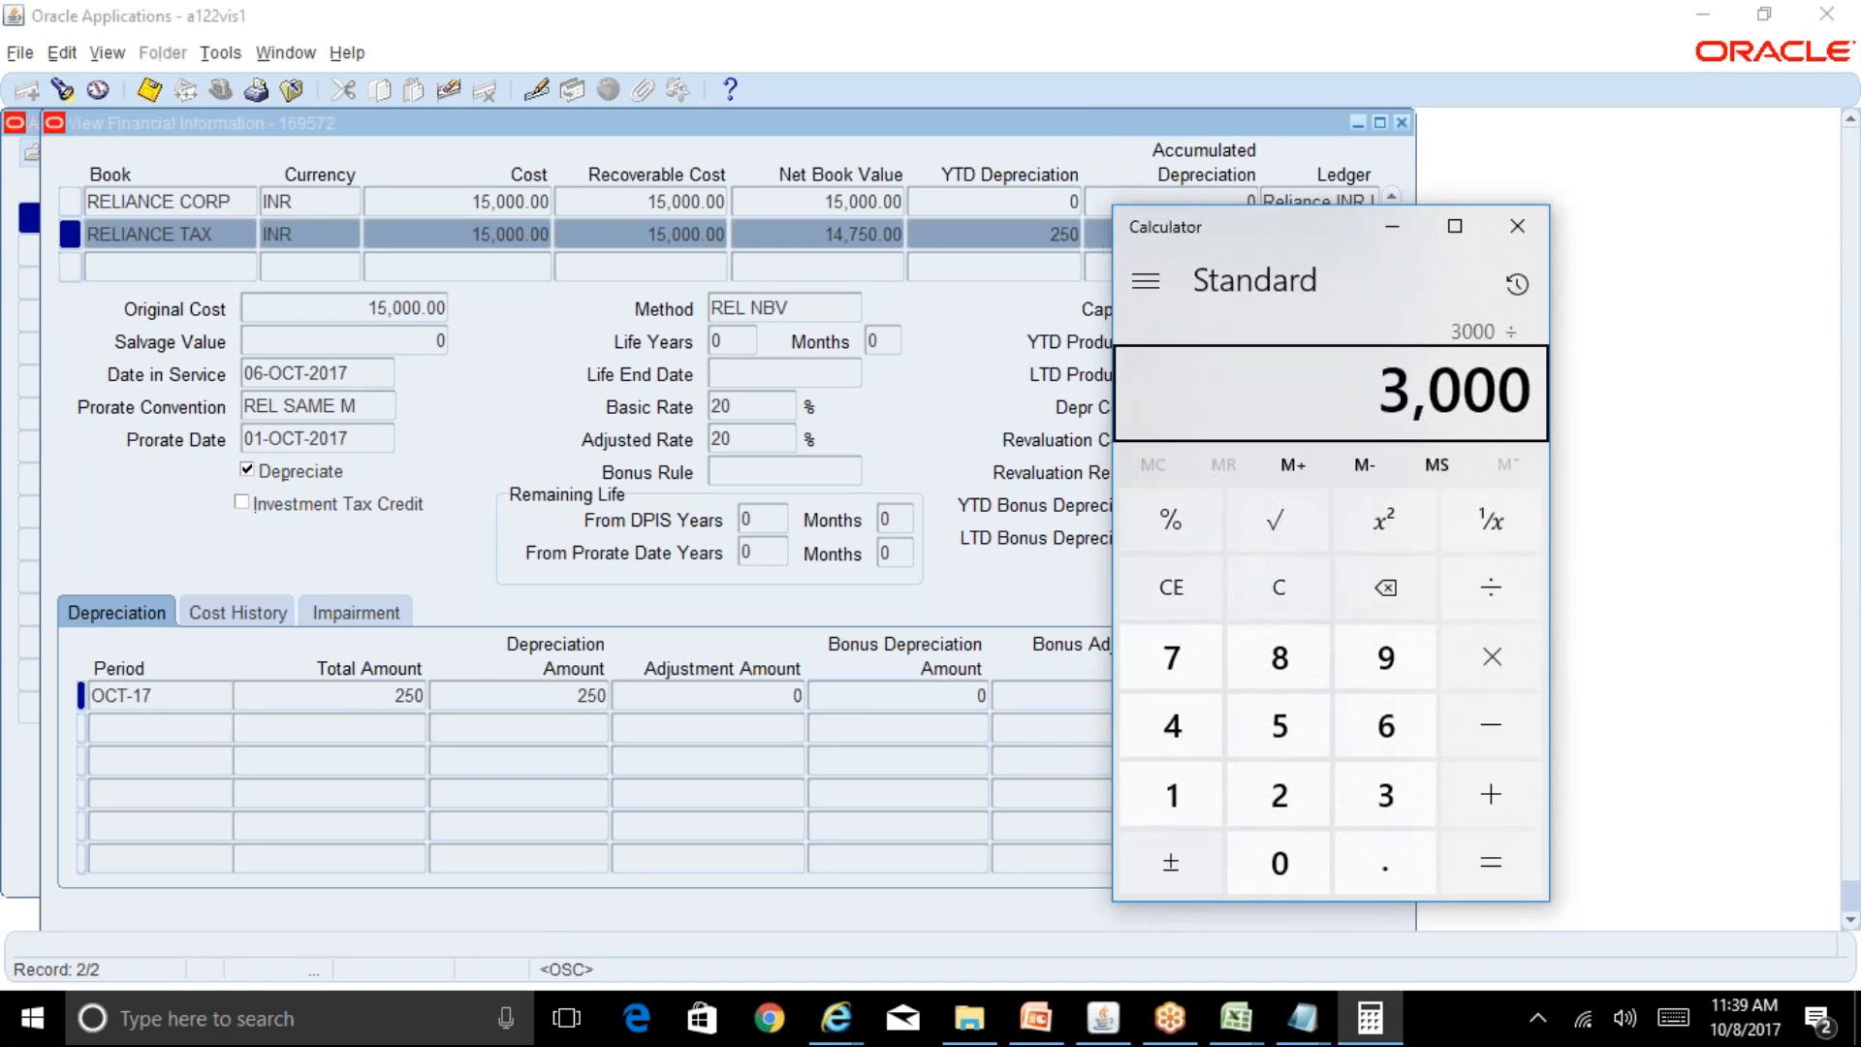
{"action": "key", "text": "Return"}
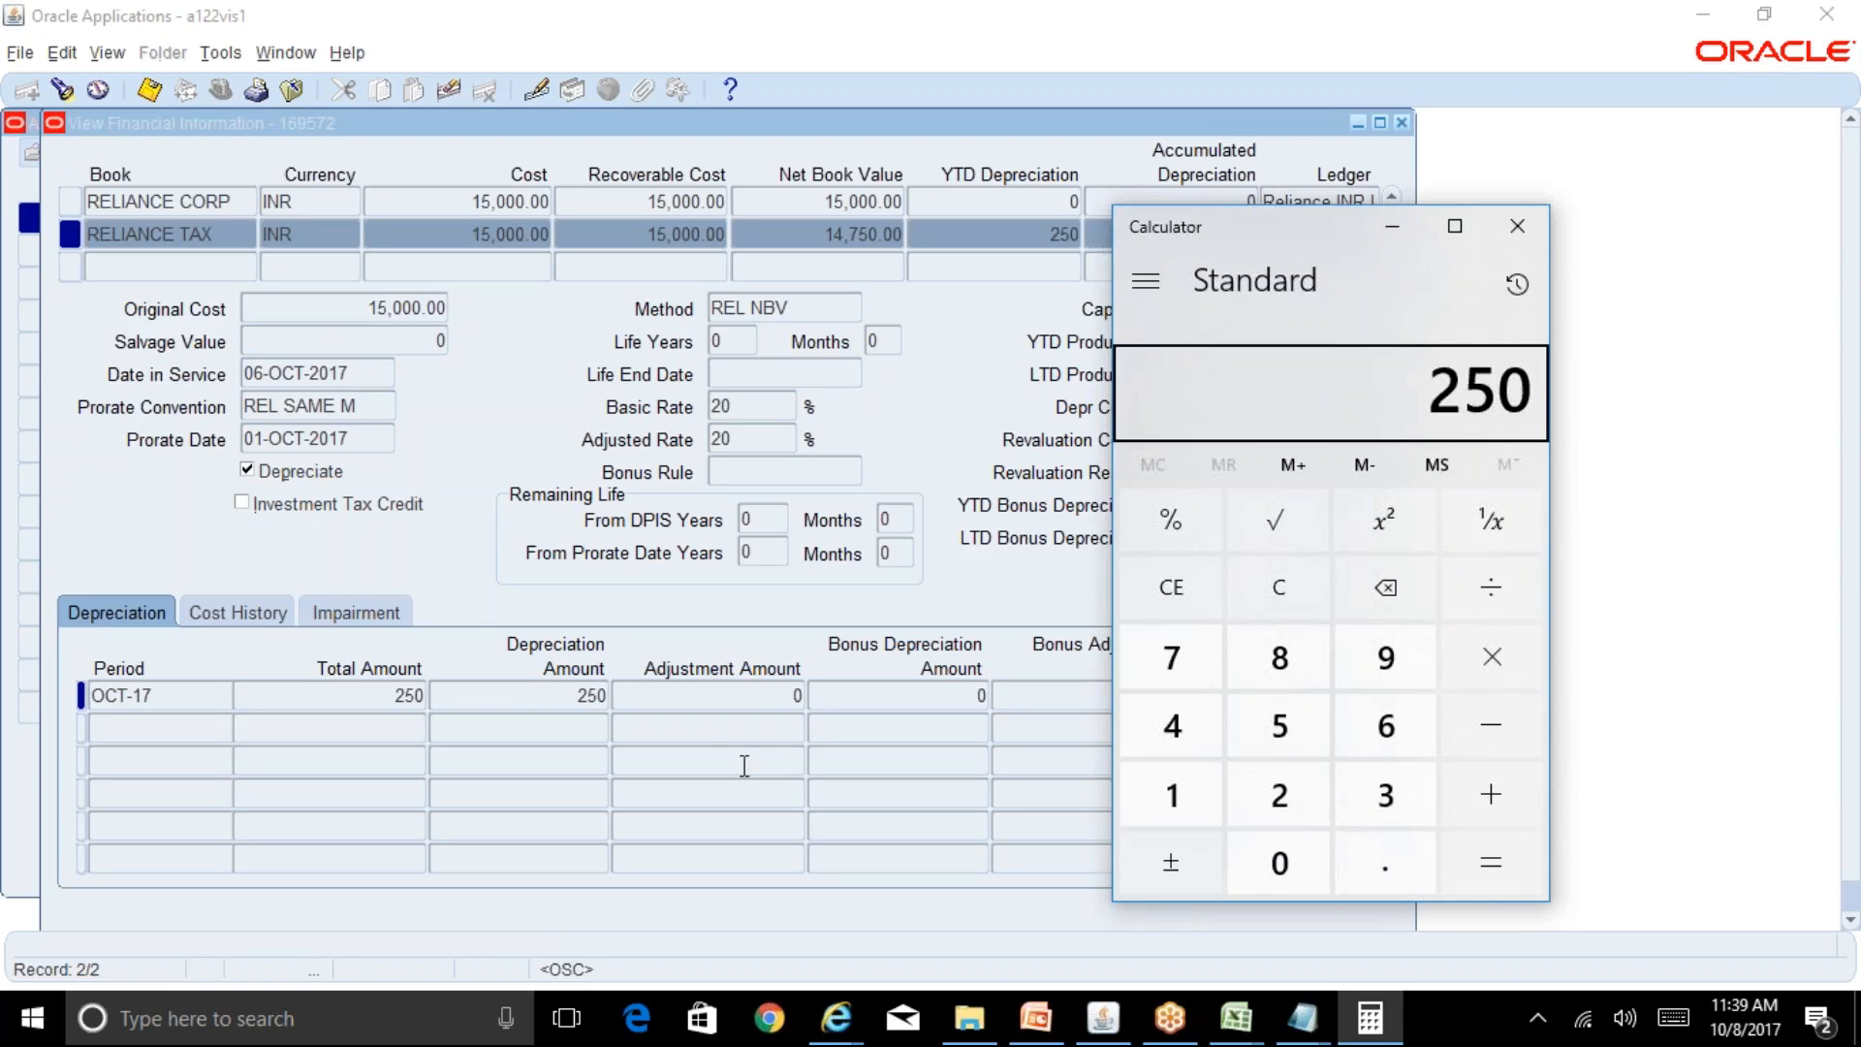
Step: Compare the prorate date, method, rate and depreciation of asset 169572 between the RELIANCE CORP and RELIANCE TAX books, and close its financial information
{"action": "left_click", "coordinate": [359, 446]}
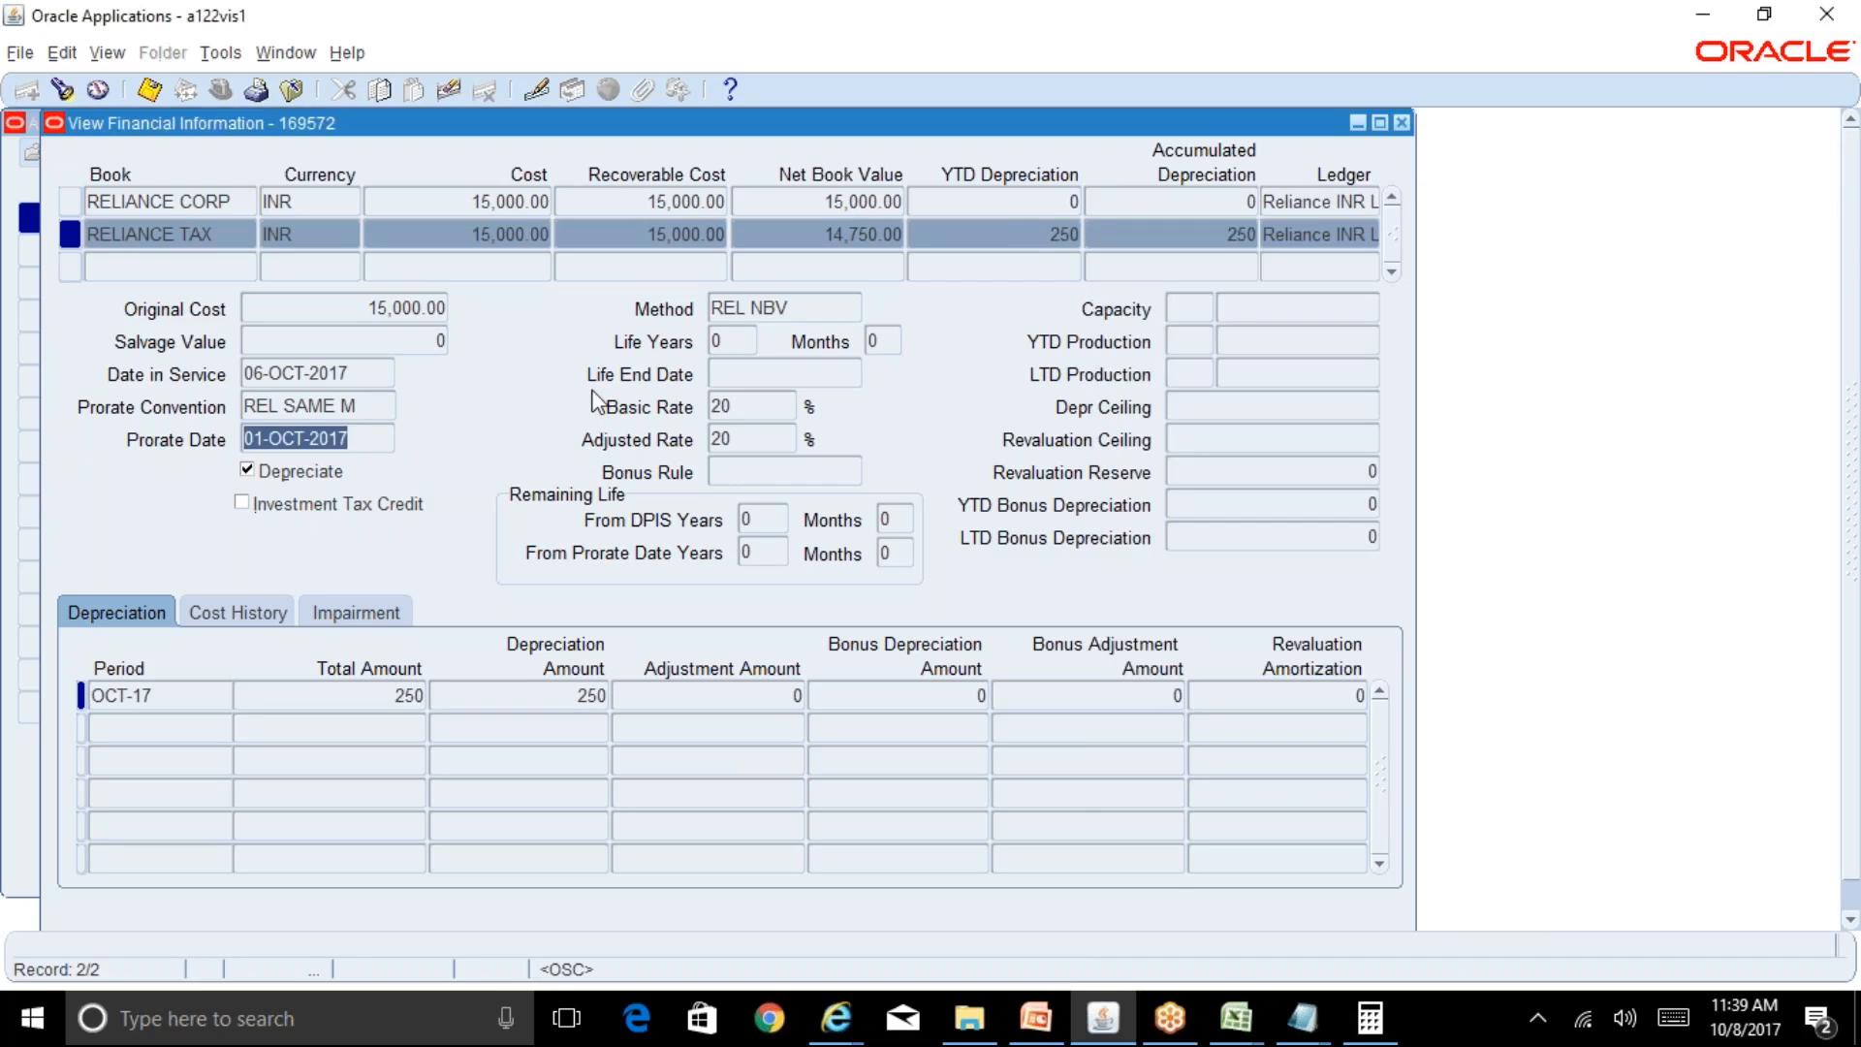
{"action": "left_click", "coordinate": [610, 199]}
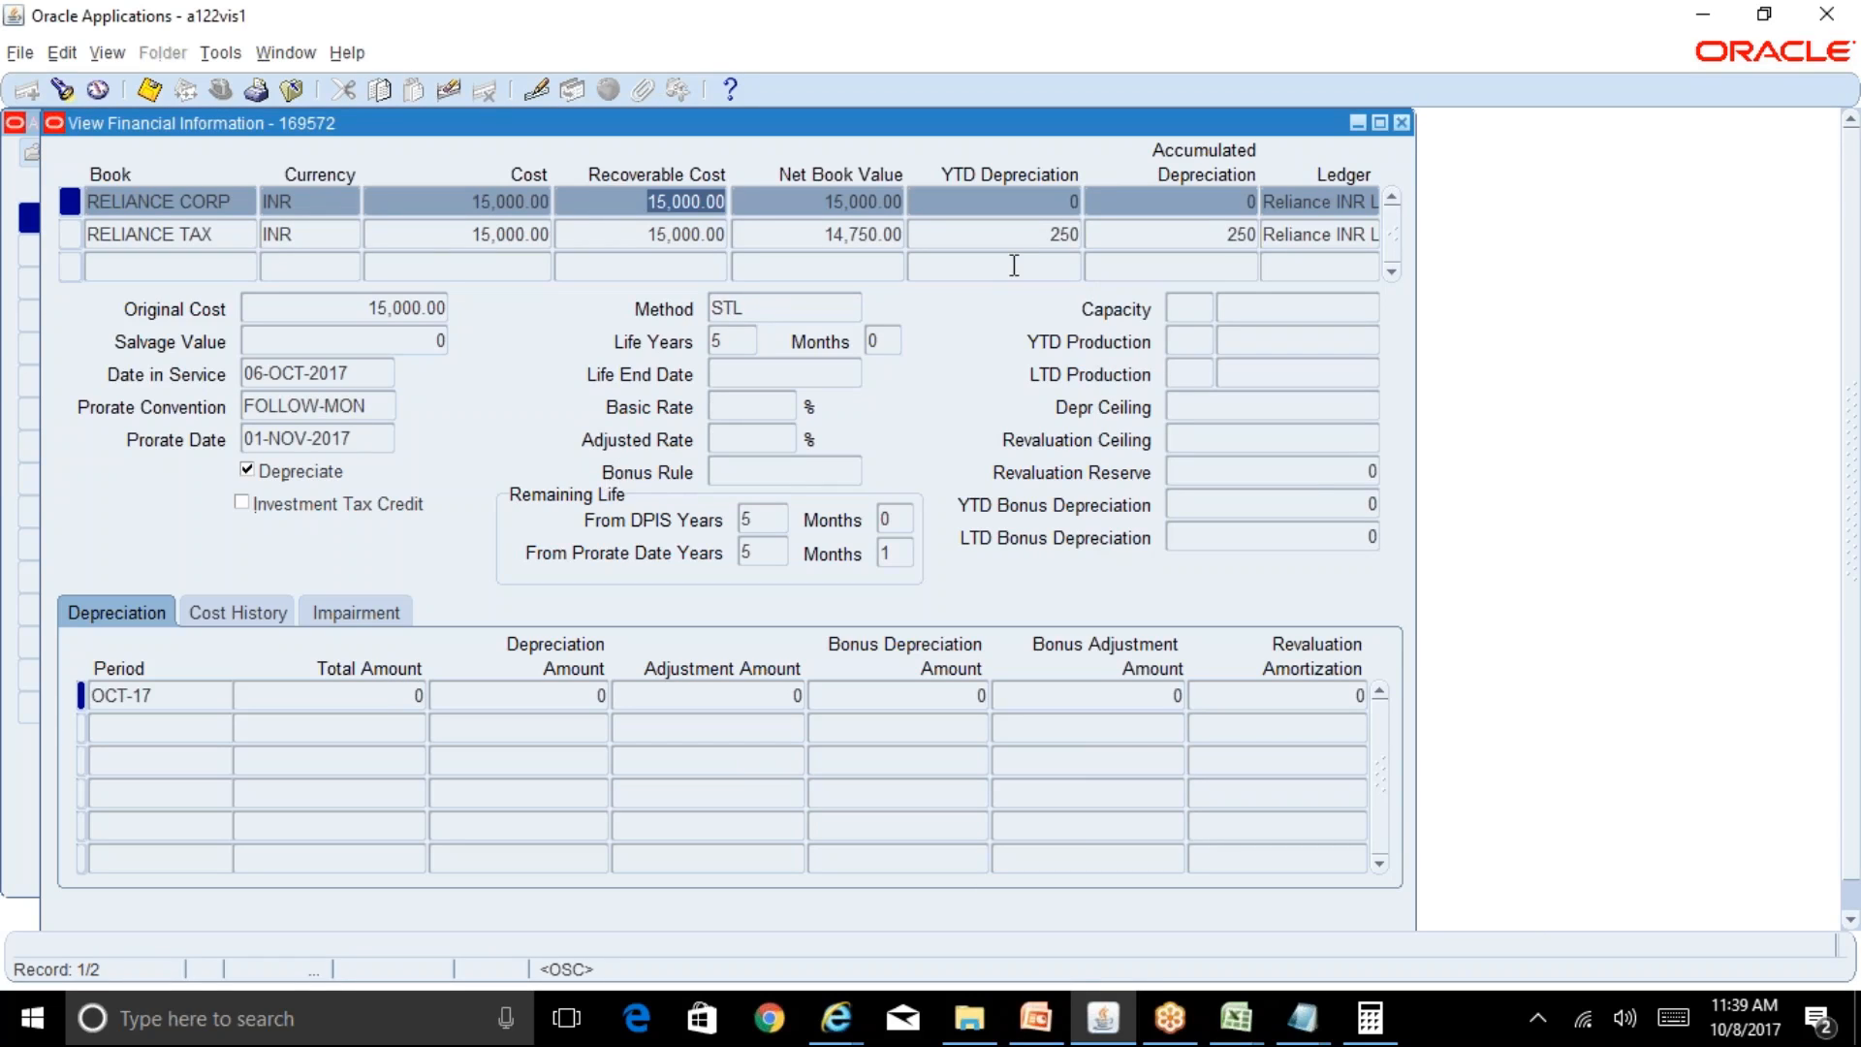
{"action": "left_click", "coordinate": [695, 231]}
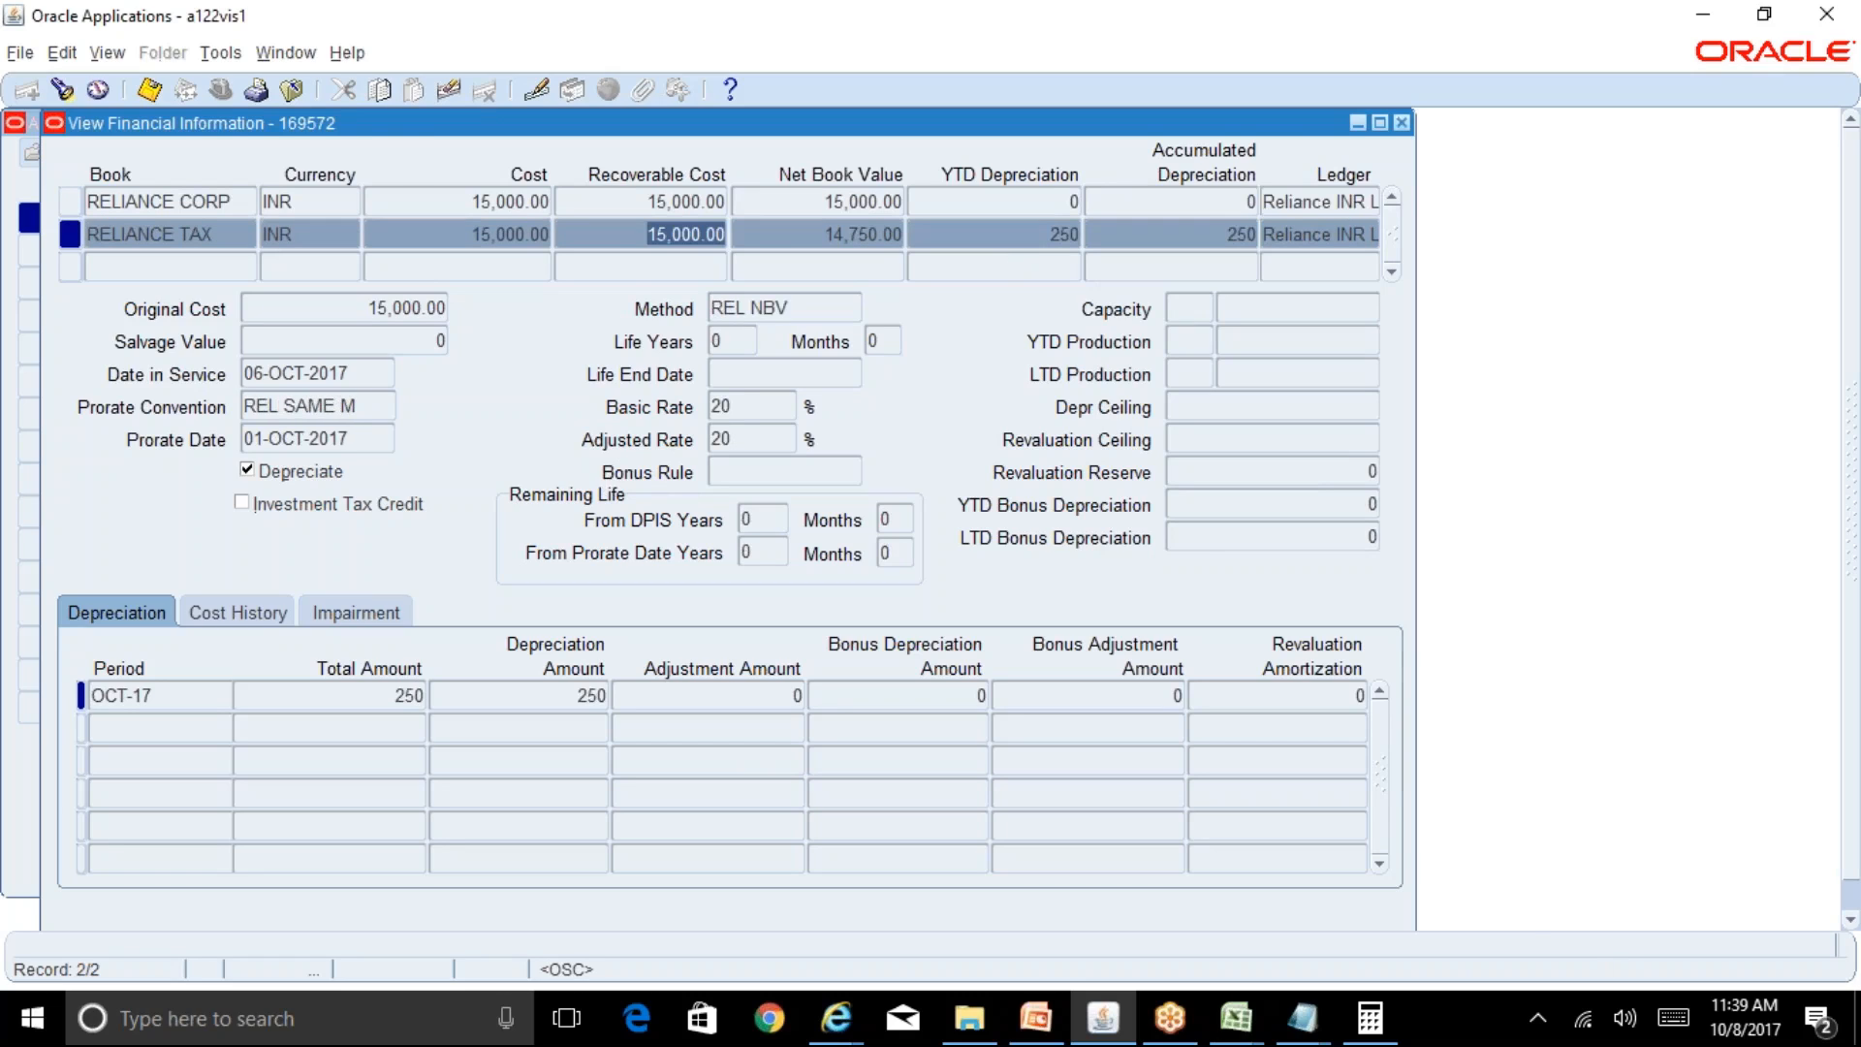
{"action": "left_click", "coordinate": [665, 198]}
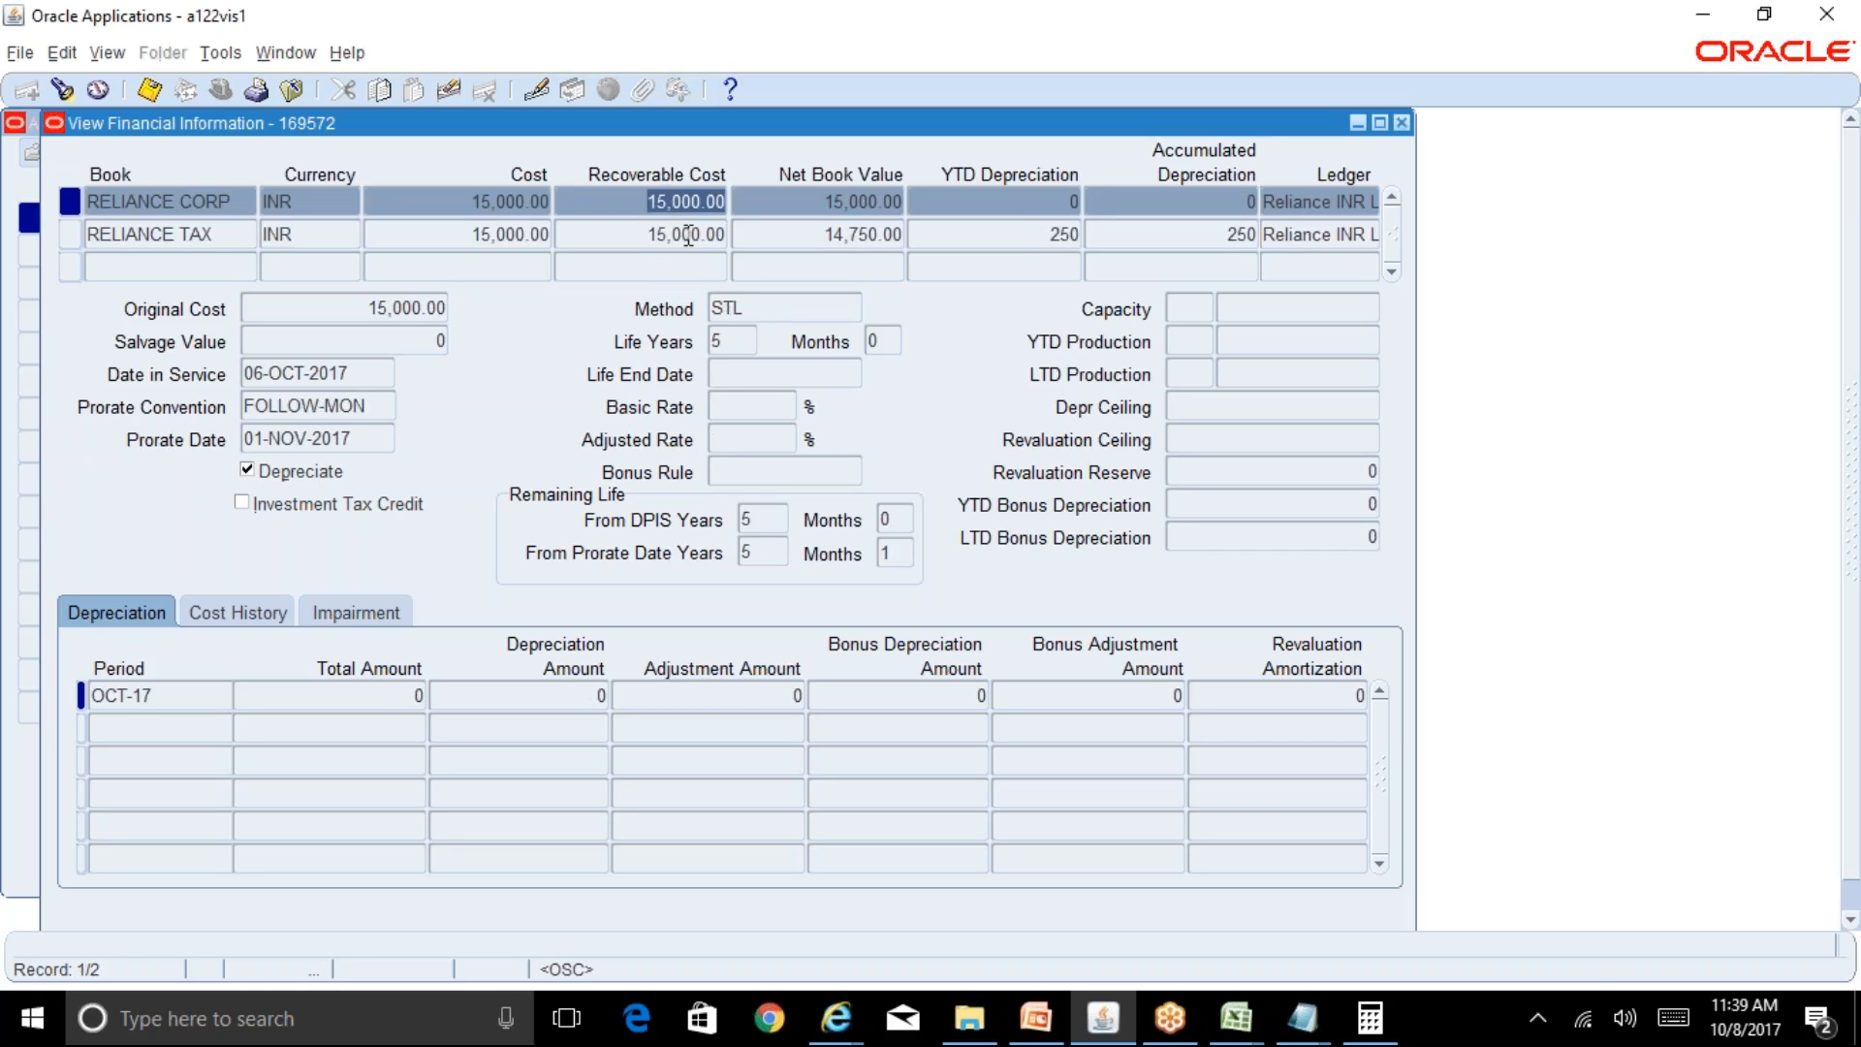
{"action": "left_click", "coordinate": [683, 234]}
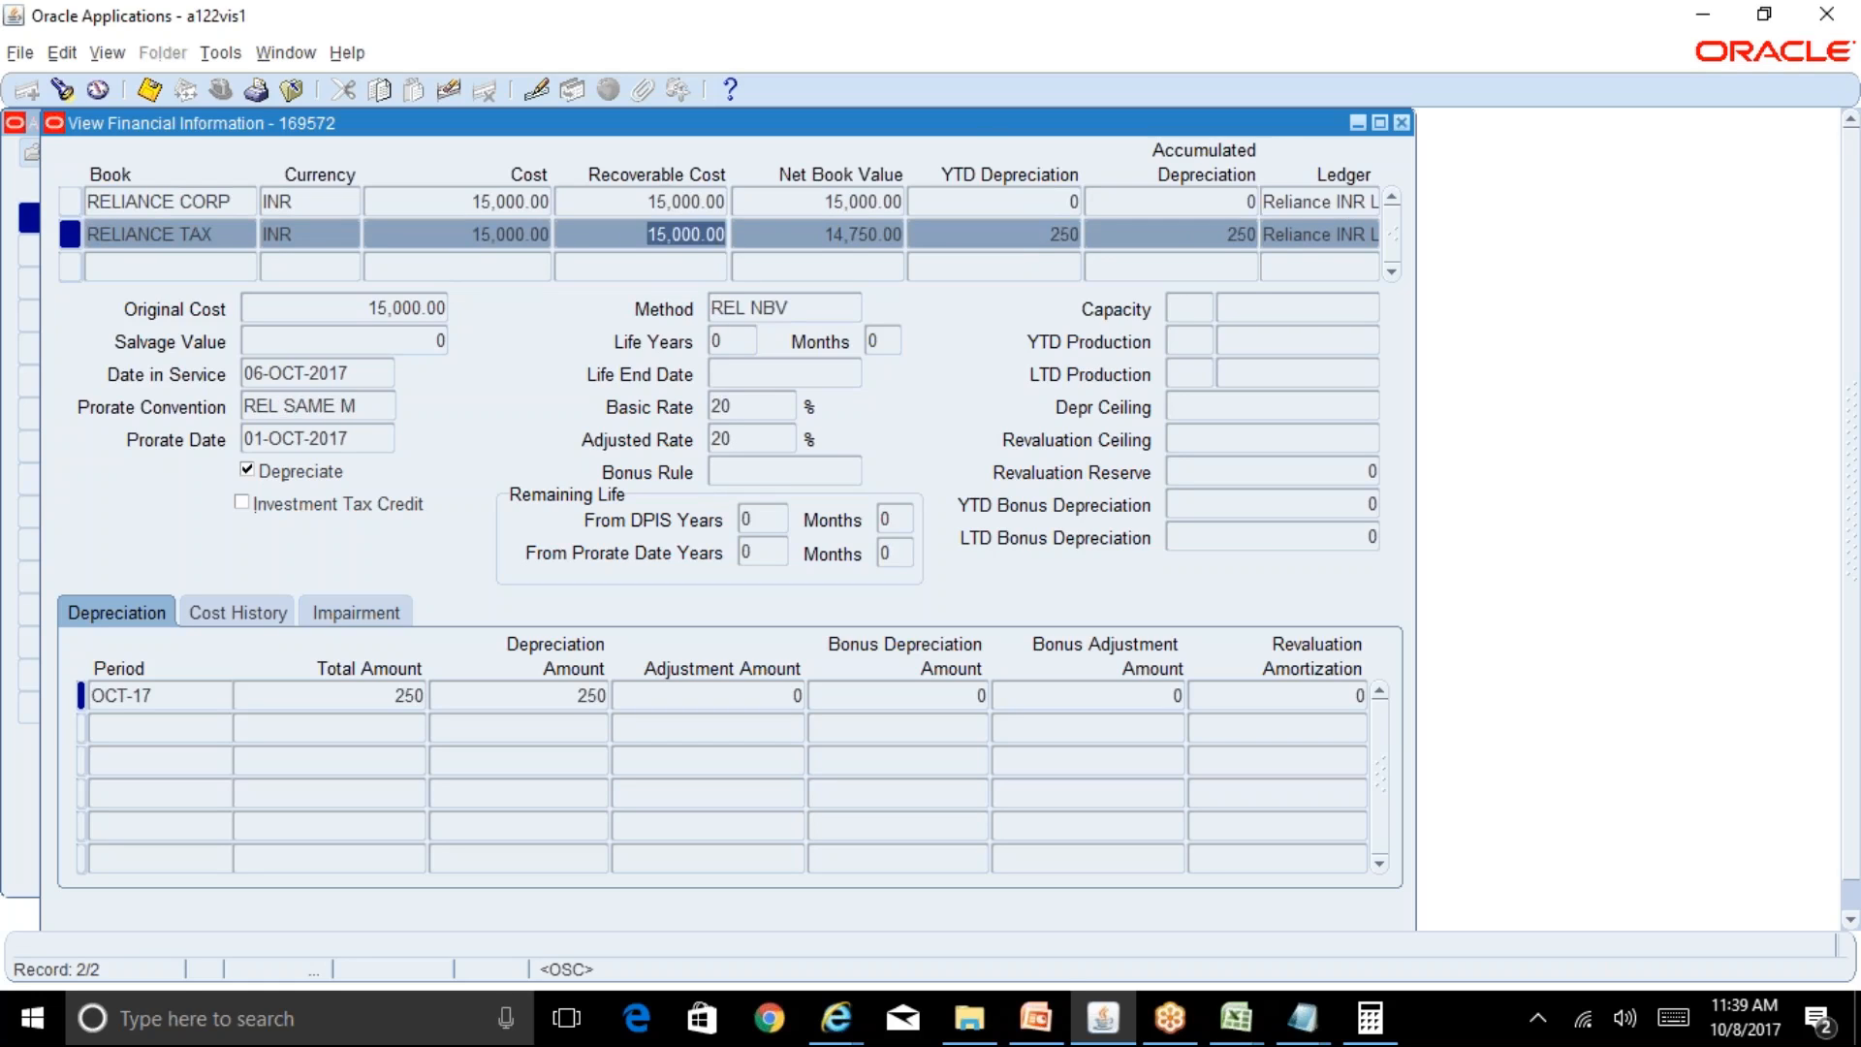
{"action": "left_click", "coordinate": [739, 414]}
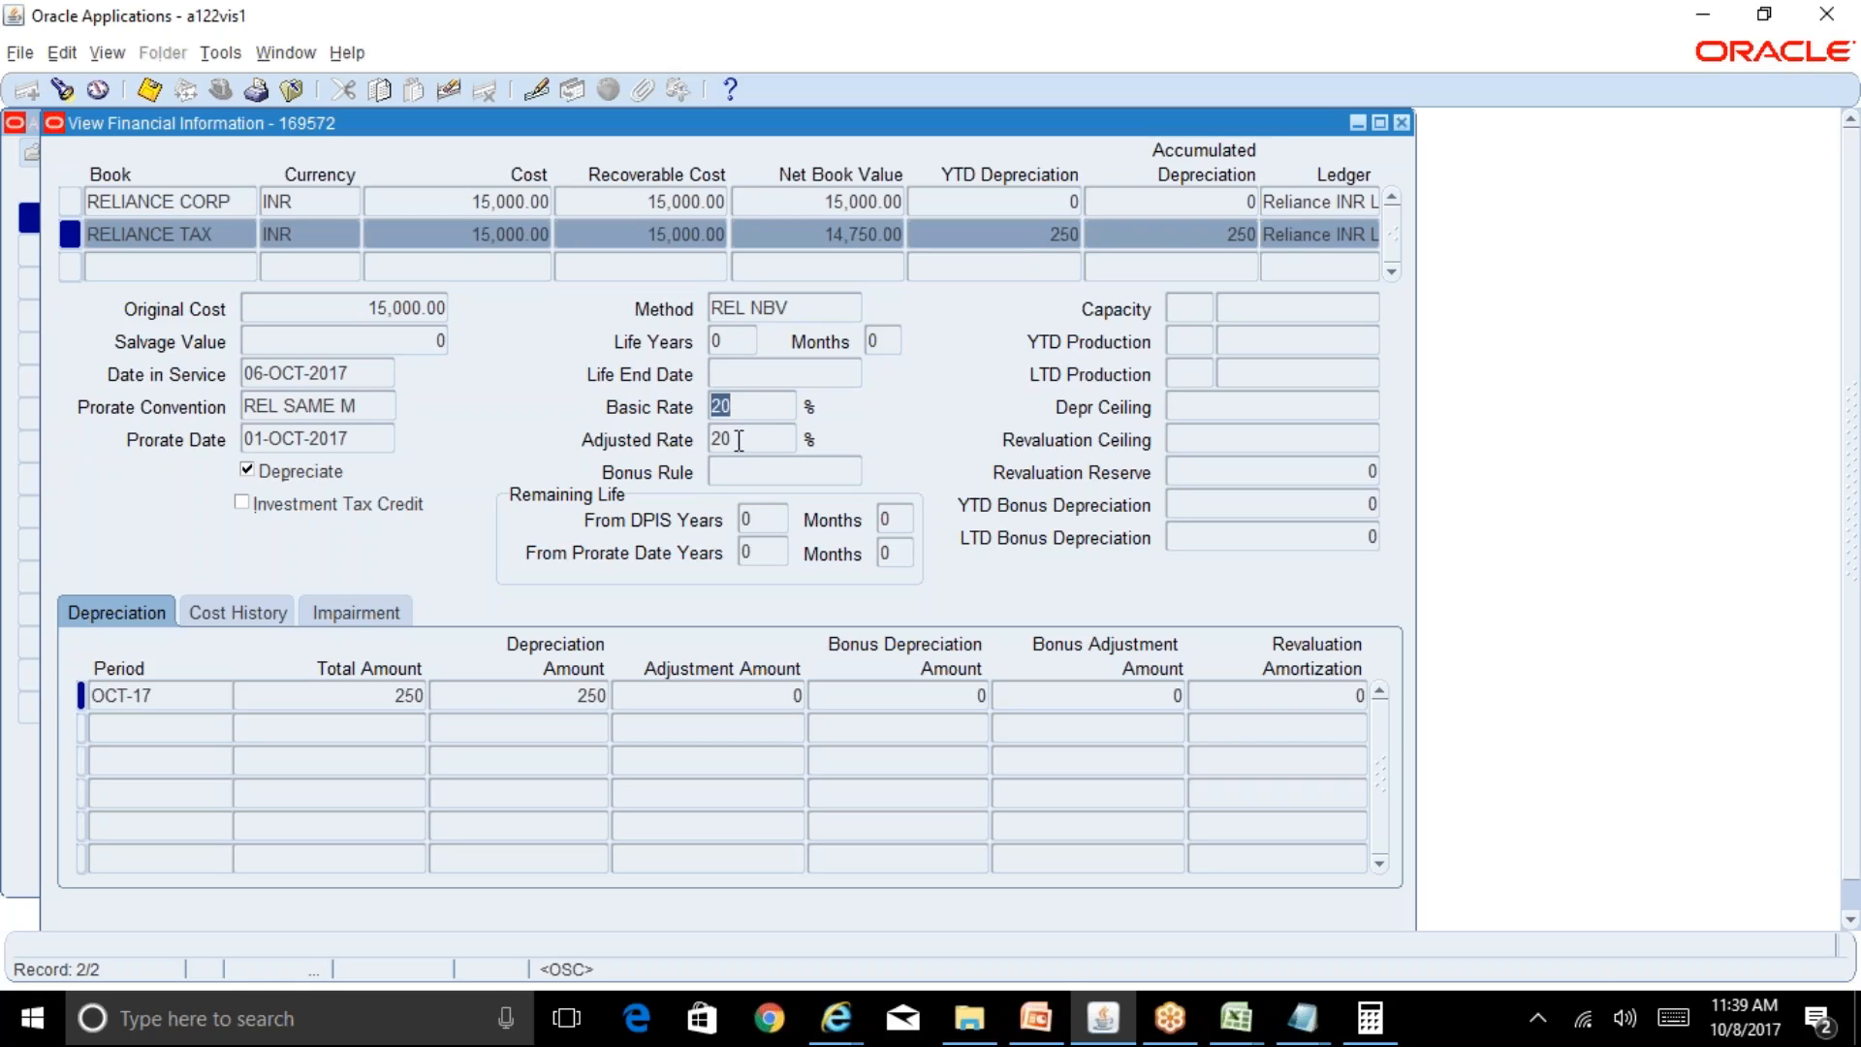
{"action": "left_click", "coordinate": [790, 308]}
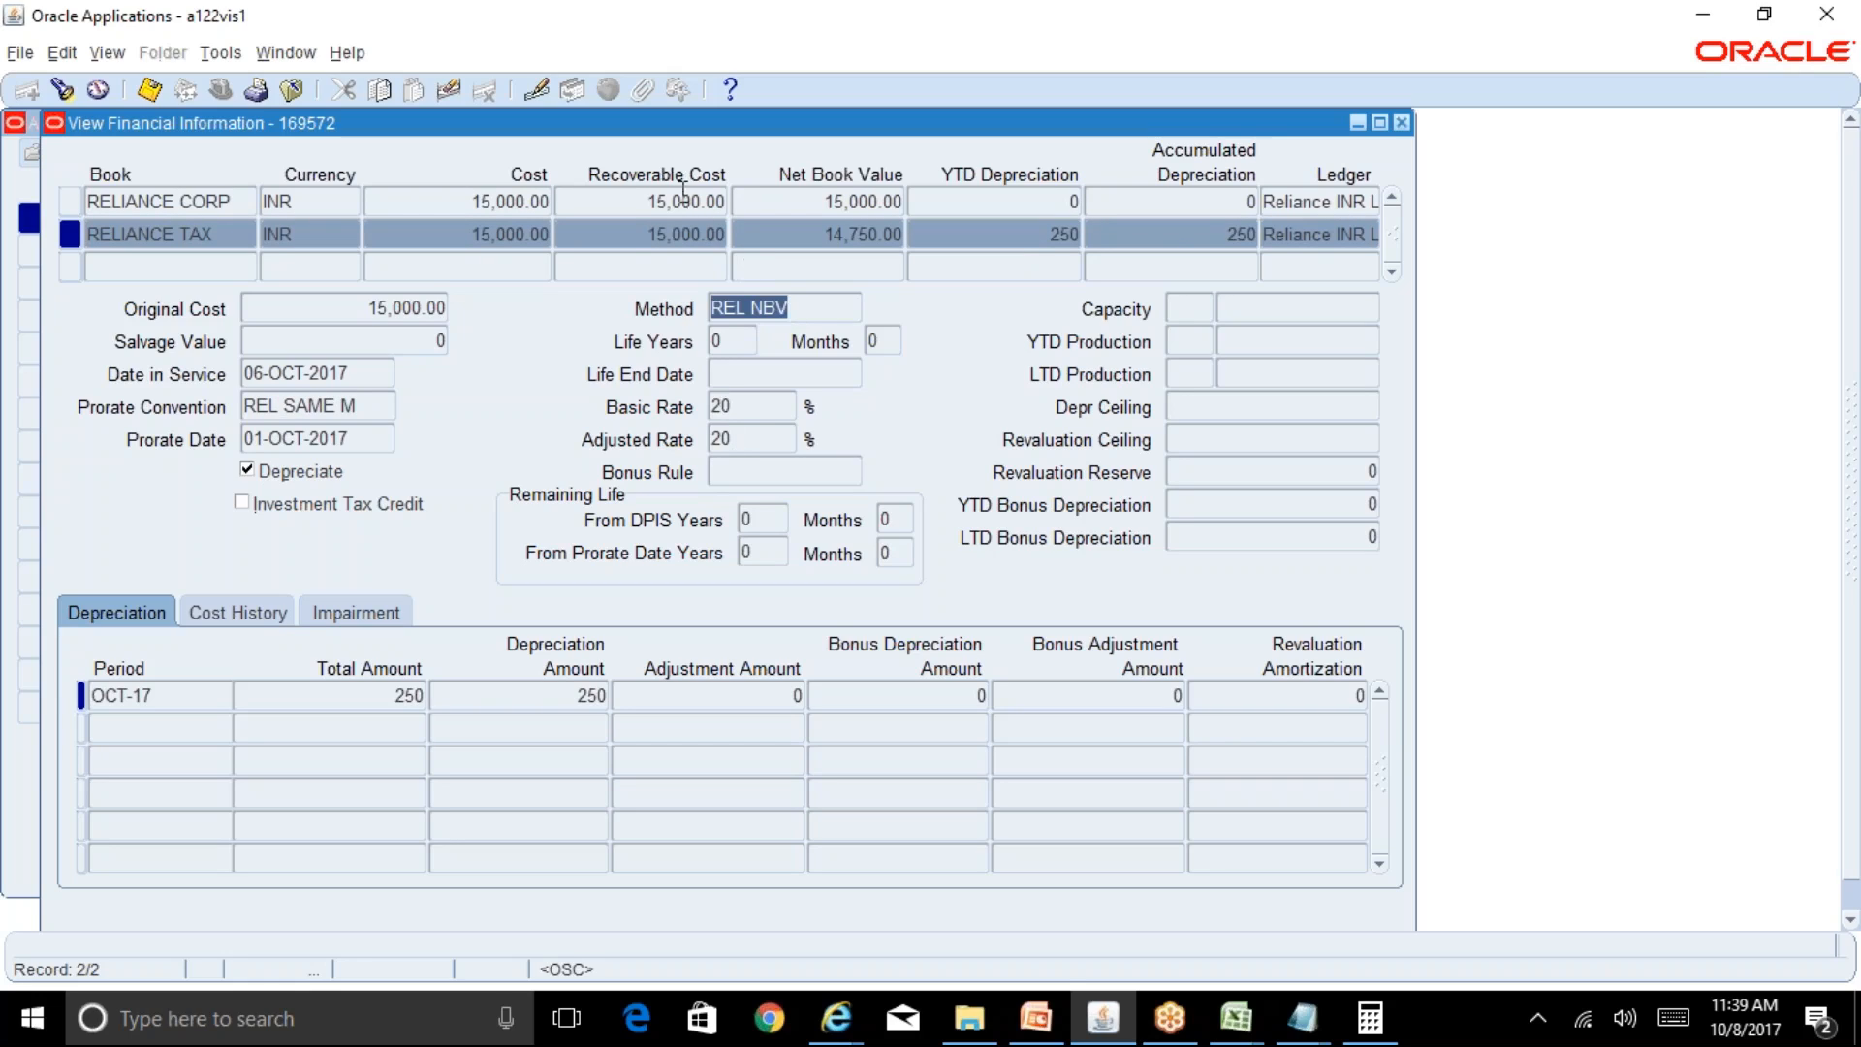
{"action": "left_click", "coordinate": [684, 201]}
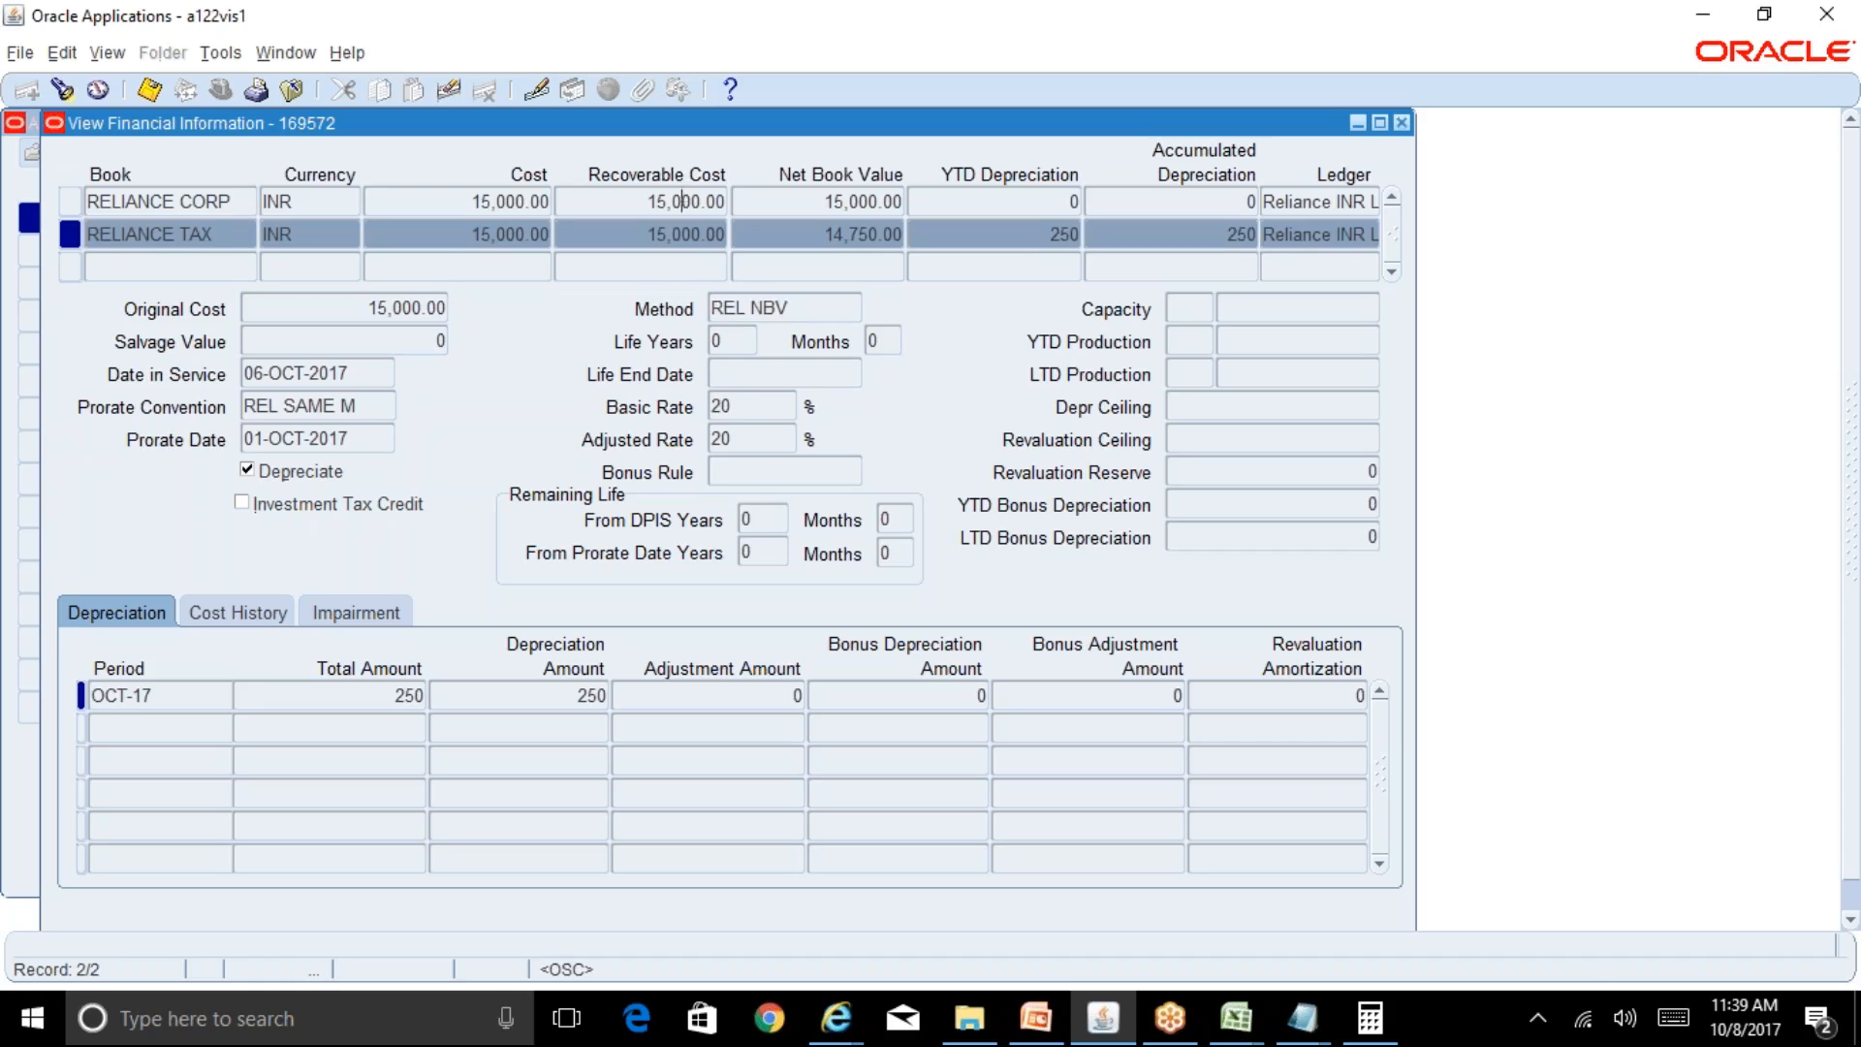
{"action": "left_click", "coordinate": [759, 306]}
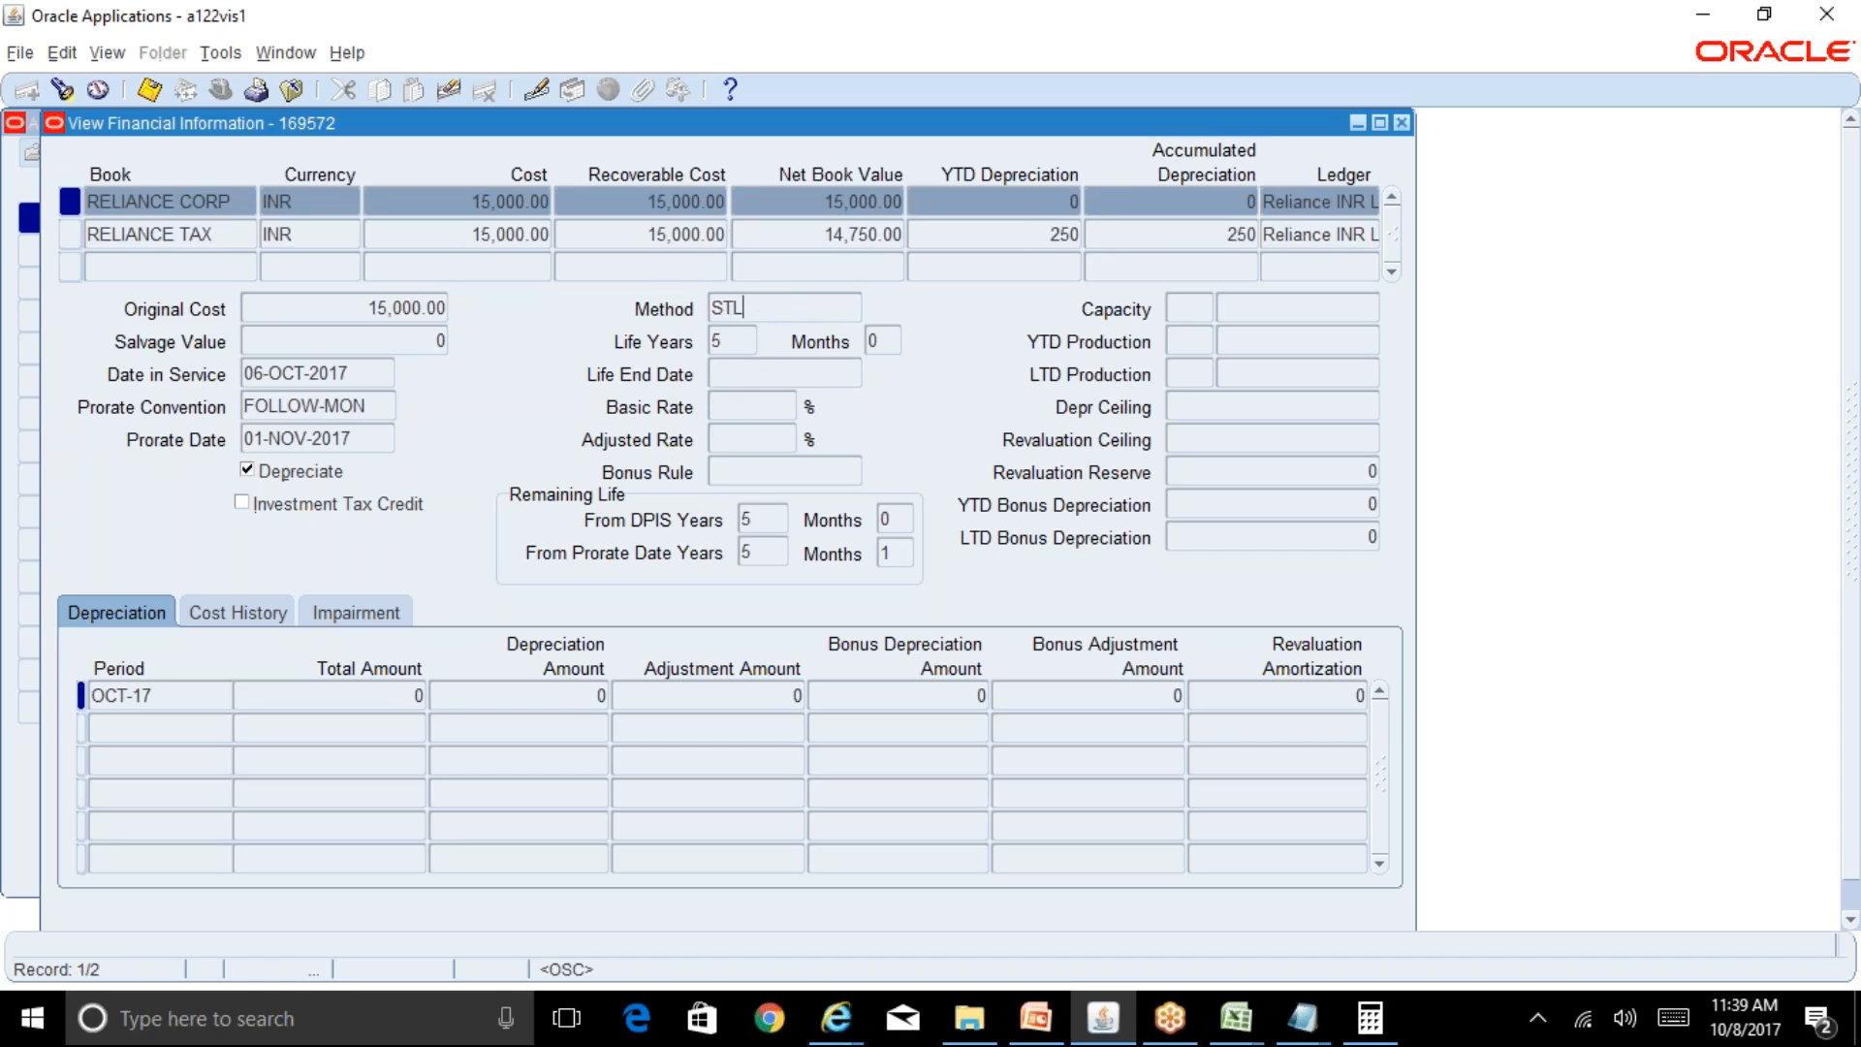
{"action": "left_click", "coordinate": [711, 234]}
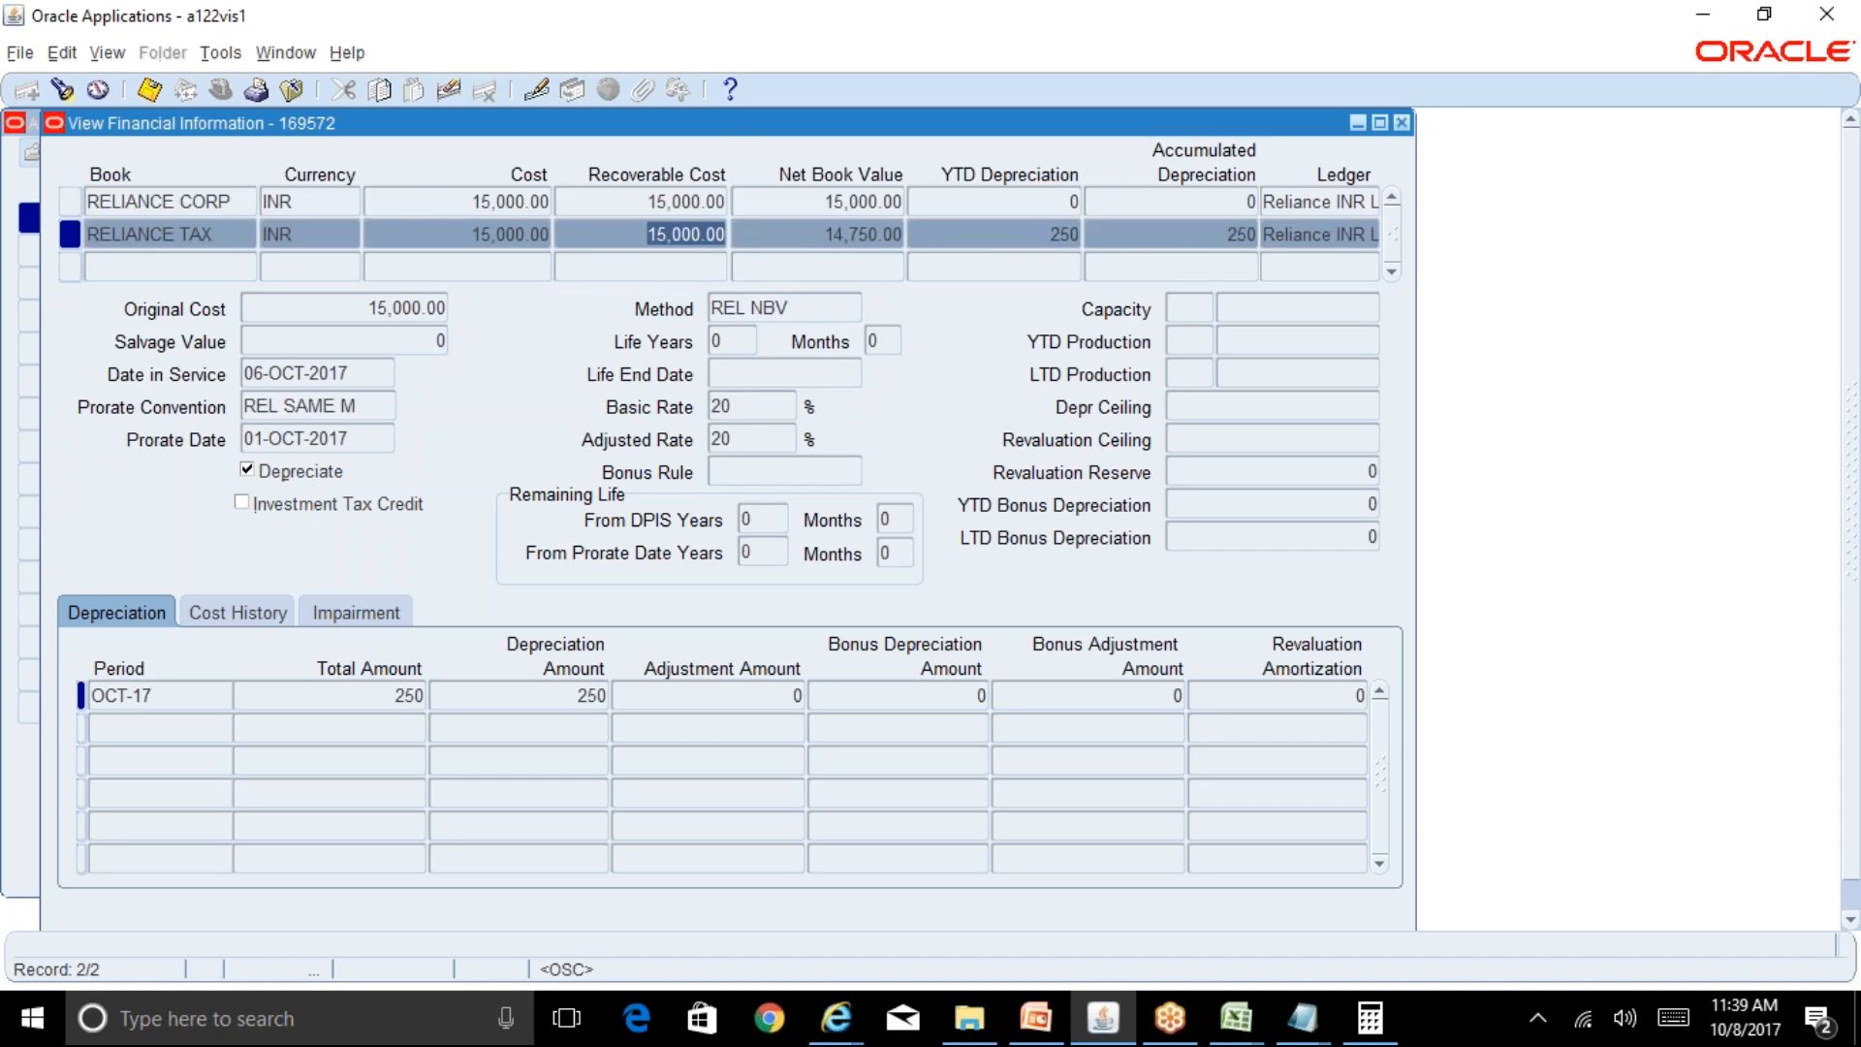
{"action": "left_click", "coordinate": [1402, 123]}
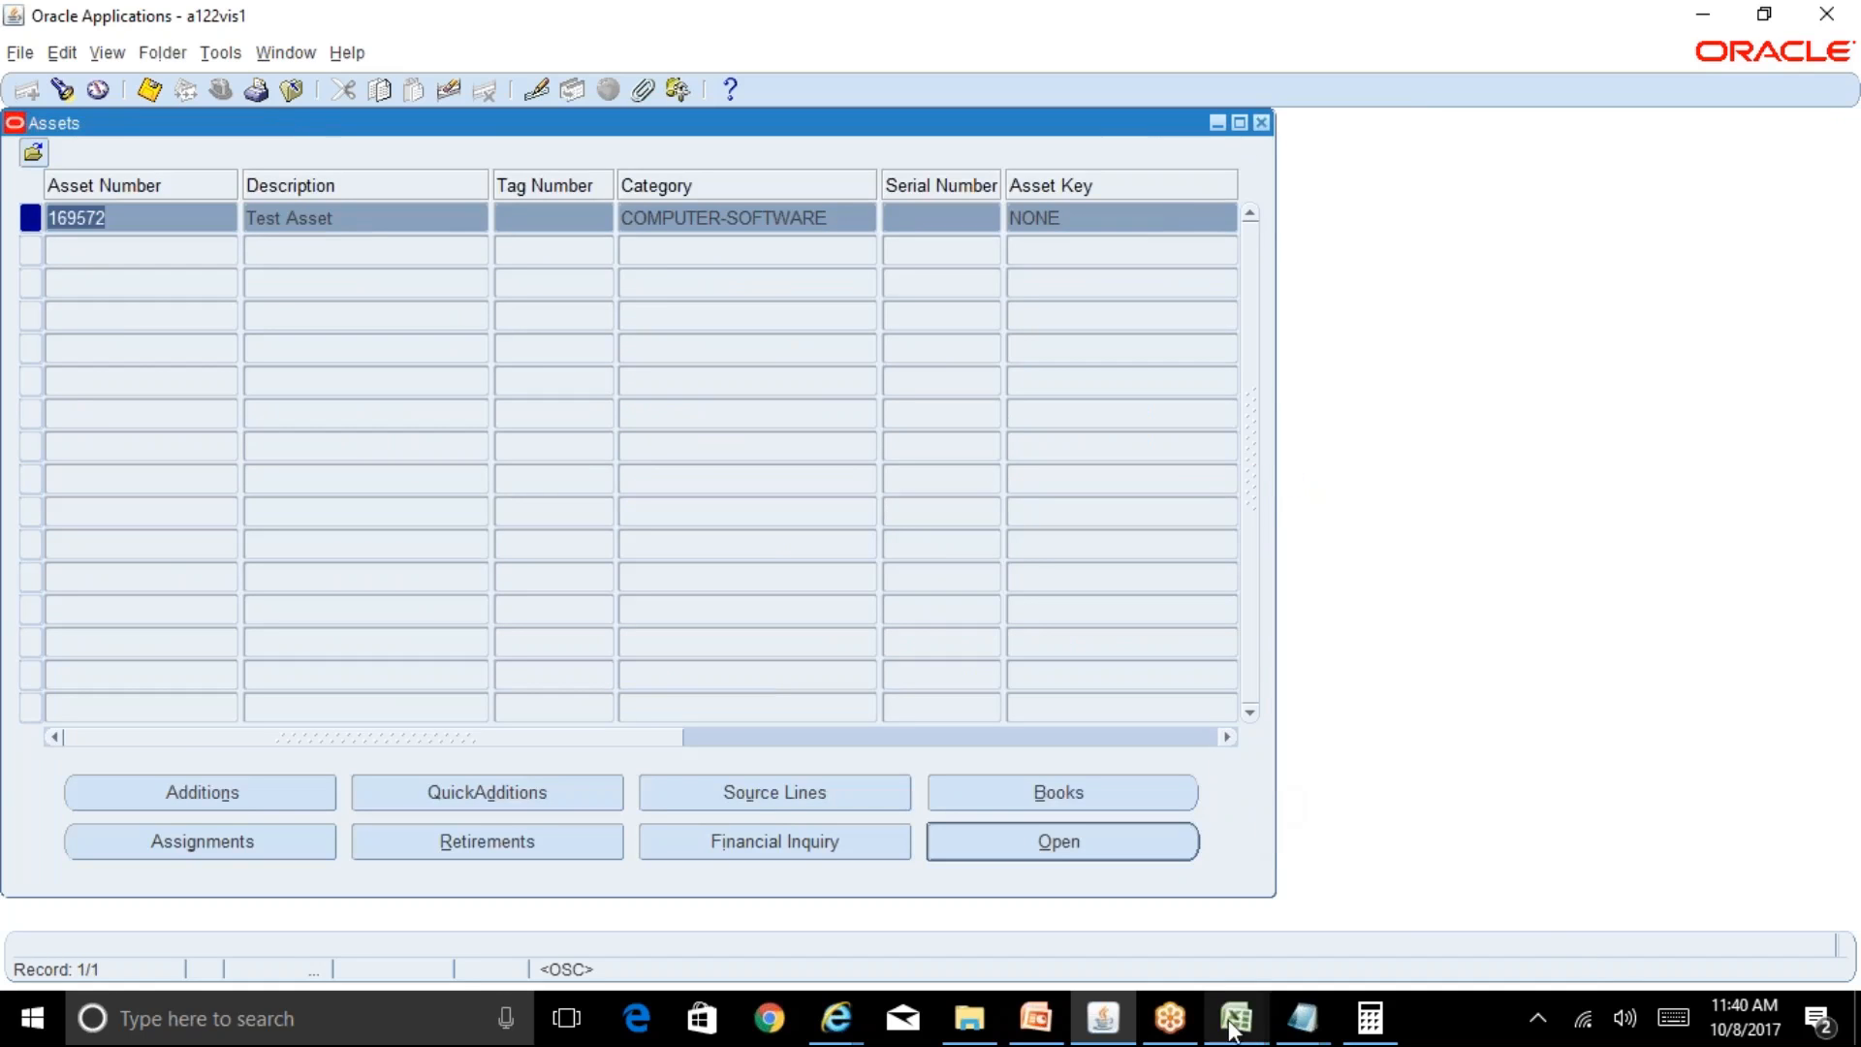
Step: Switch to the R12 Table of Contents workbook in Excel and make the Managing Asset Books entry bold
{"action": "mouse_move", "coordinate": [1234, 1023]}
{"action": "left_click", "coordinate": [1072, 935]}
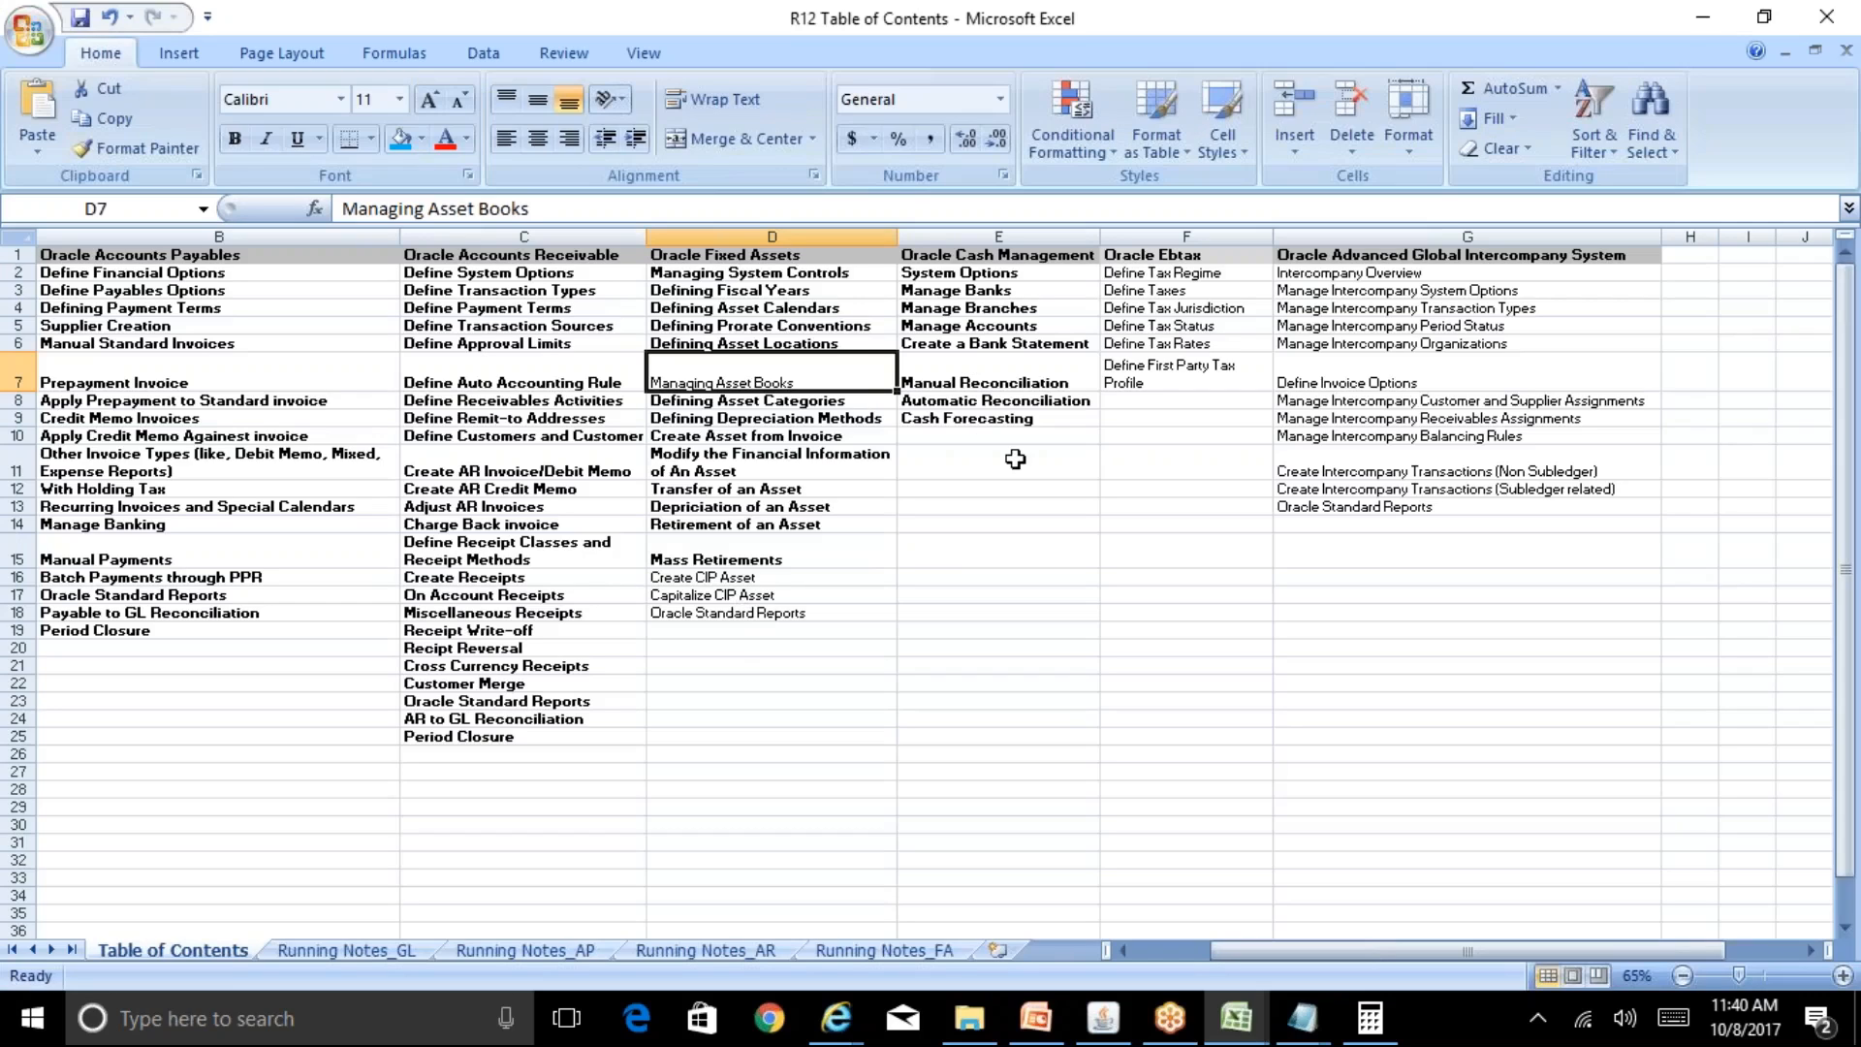
{"action": "key", "text": "ctrl+b"}
Step: Select the Create CIP Asset entry in the Oracle Fixed Assets column and save the workbook
{"action": "key", "text": "Down"}
{"action": "key", "text": "Down"}
{"action": "key", "text": "Down"}
{"action": "key", "text": "Down"}
{"action": "key", "text": "Down"}
{"action": "key", "text": "Down"}
{"action": "key", "text": "Down"}
{"action": "key", "text": "Down"}
{"action": "key", "text": "Down"}
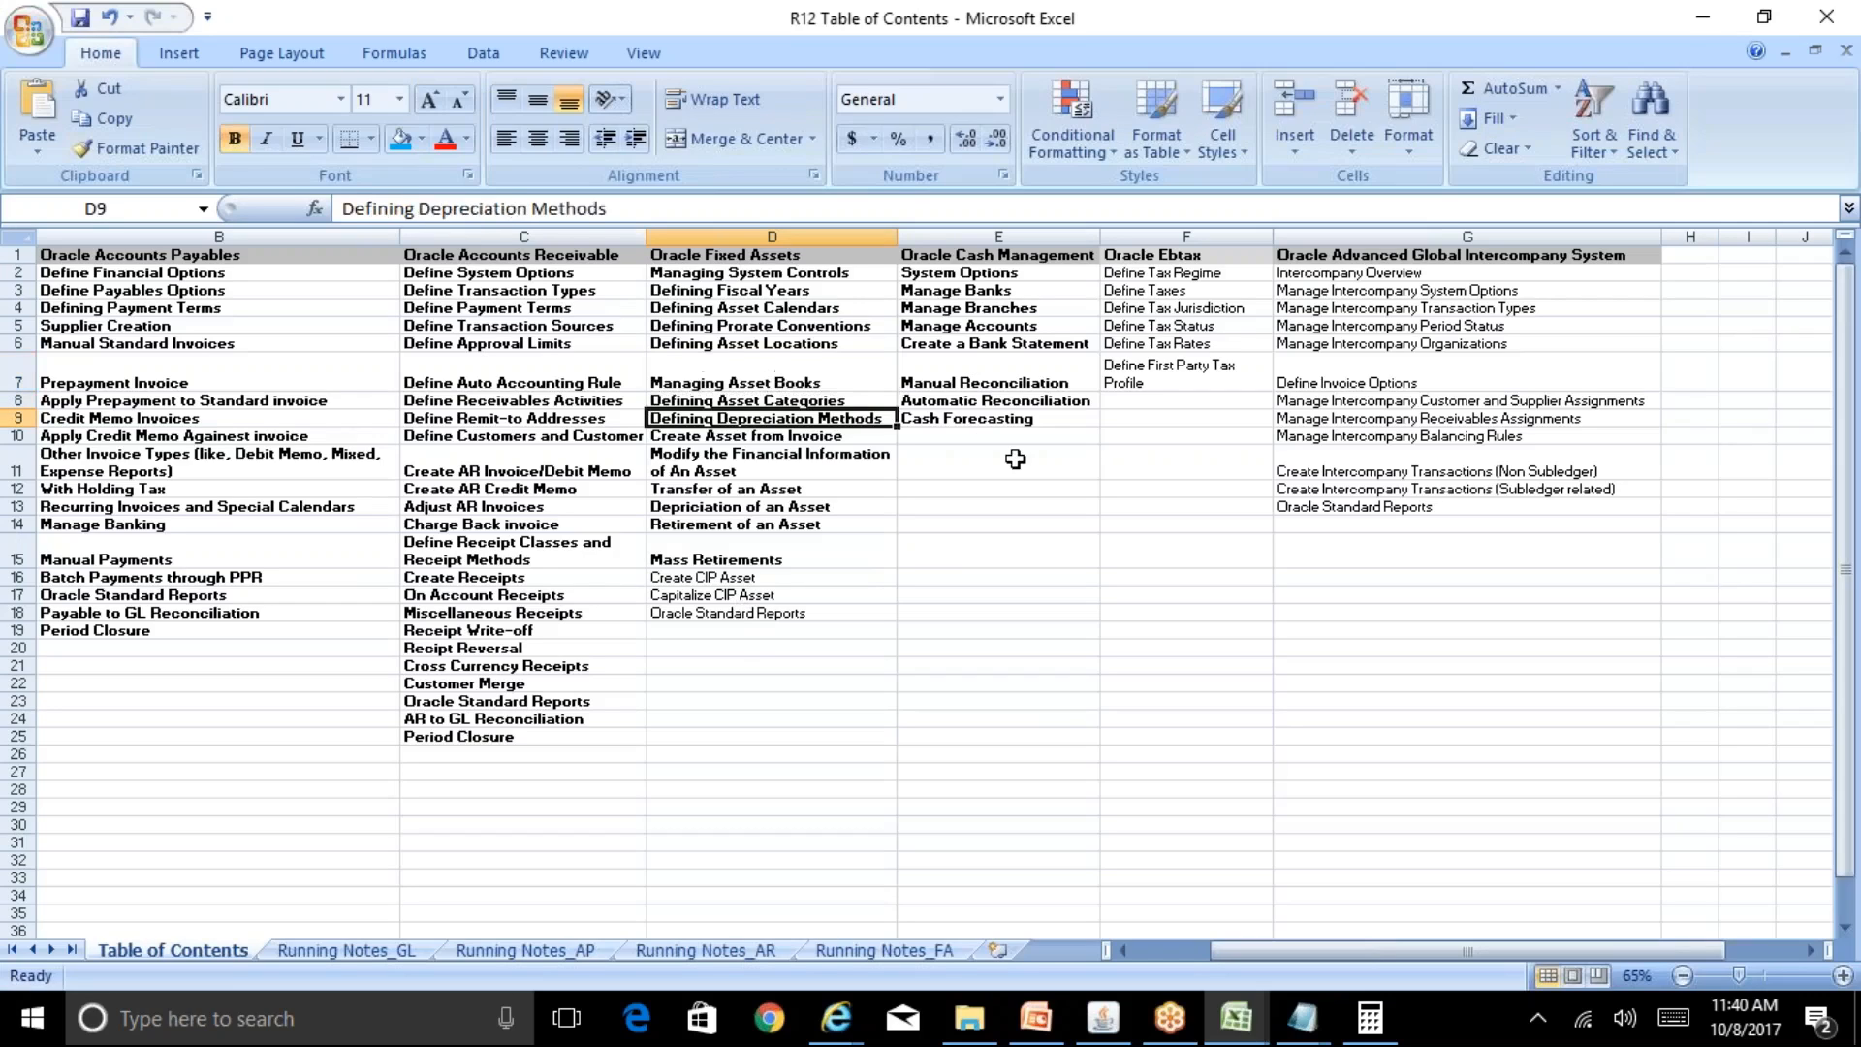
{"action": "key", "text": "ctrl+s"}
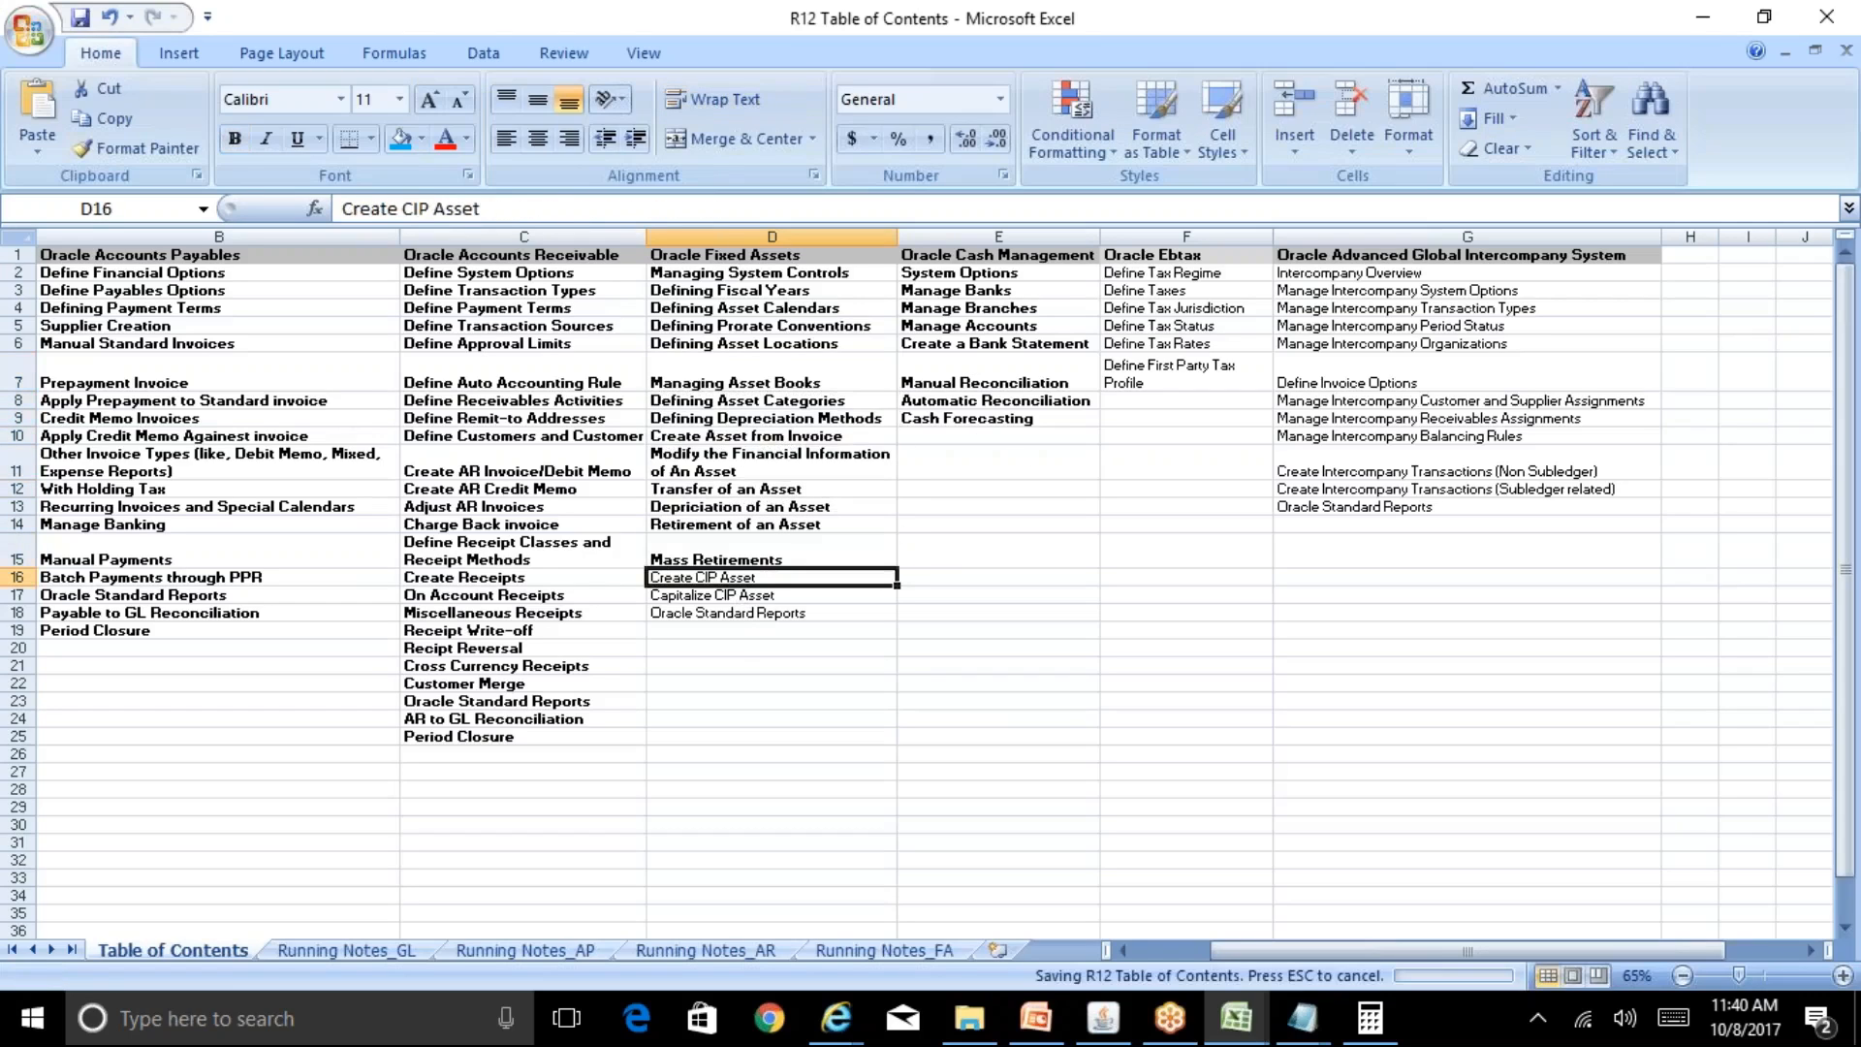